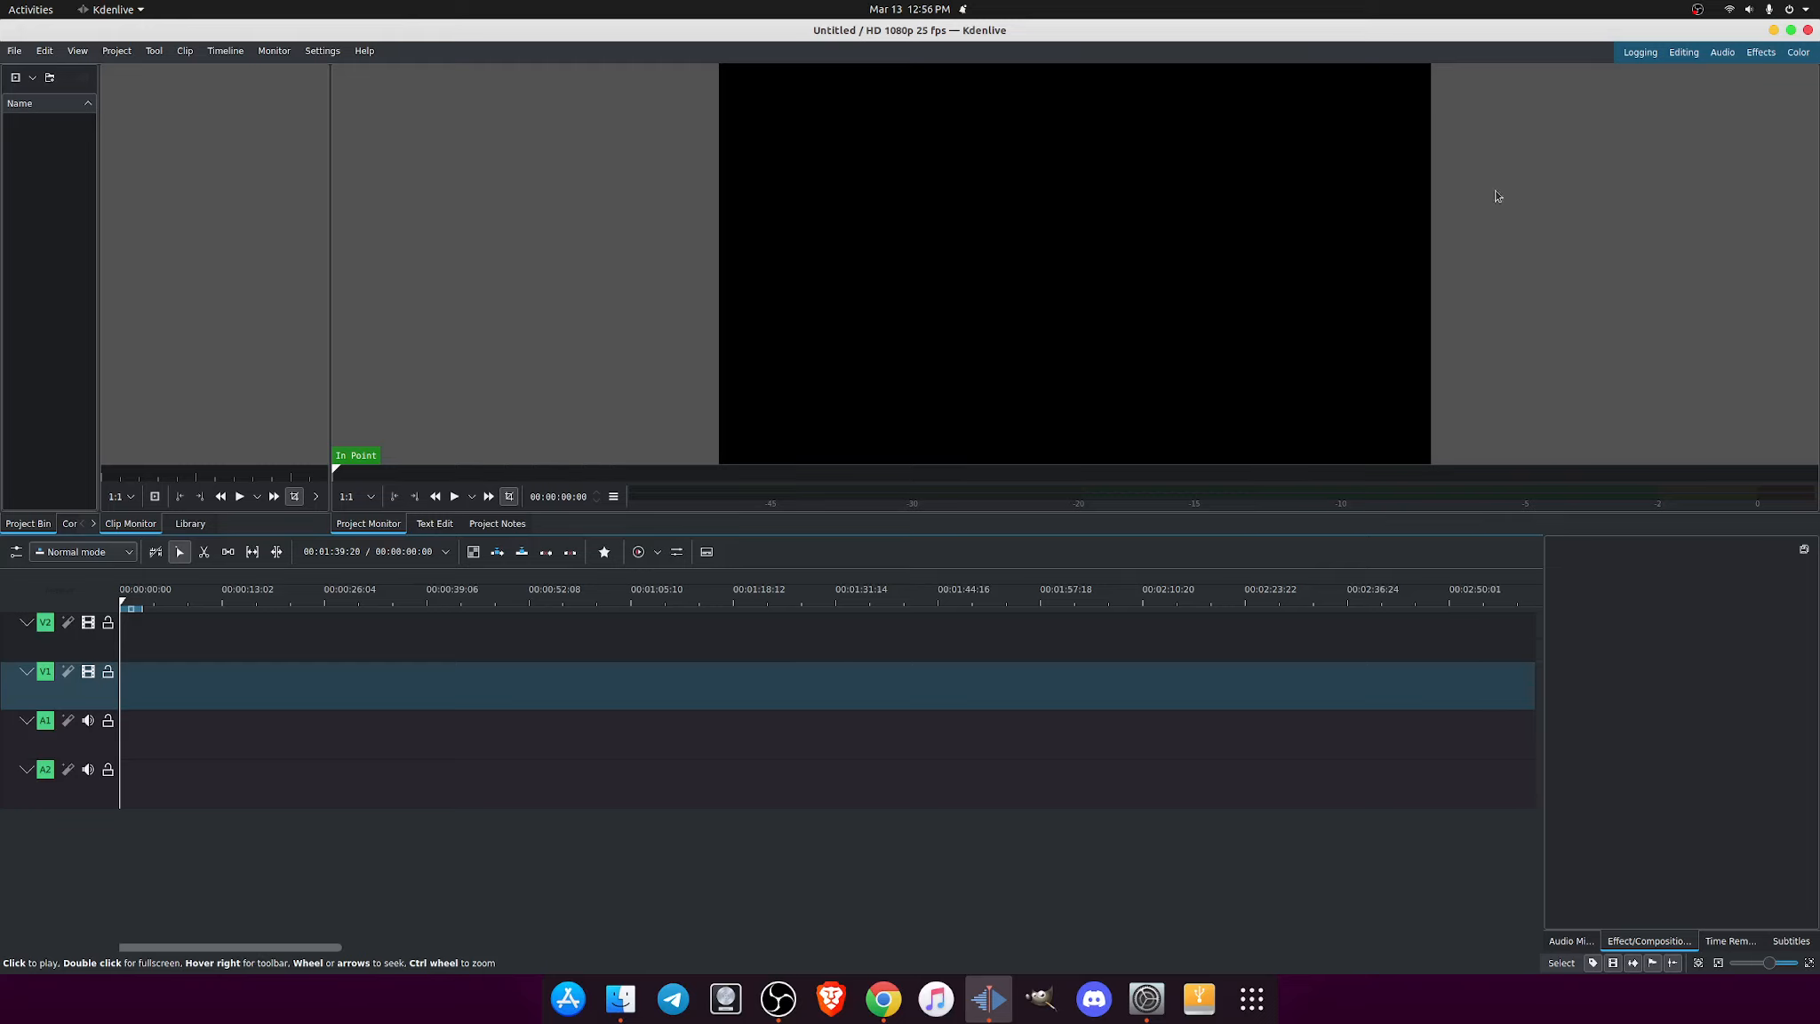
# Switch to the Editing workspace layout and enlarge the bin and monitor area by lowering its border with the timeline
pyautogui.click(1687, 55)
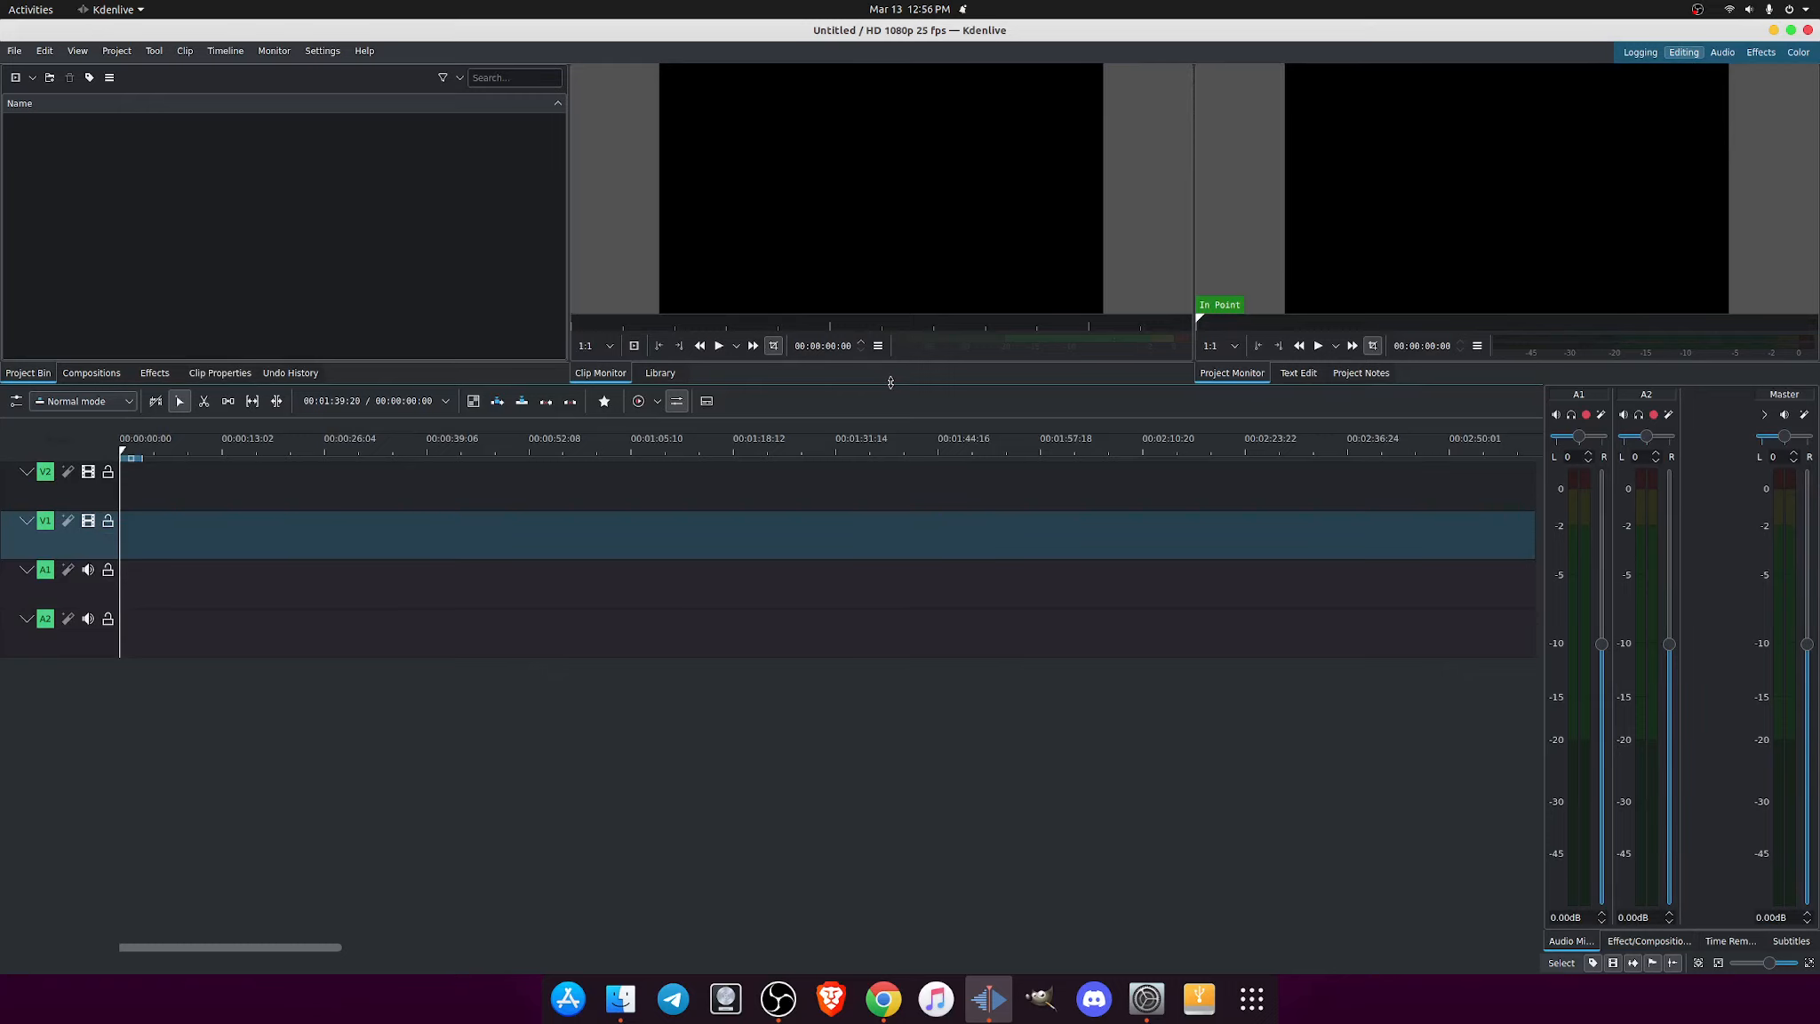
pyautogui.moveTo(890, 382); pyautogui.dragTo(871, 483)
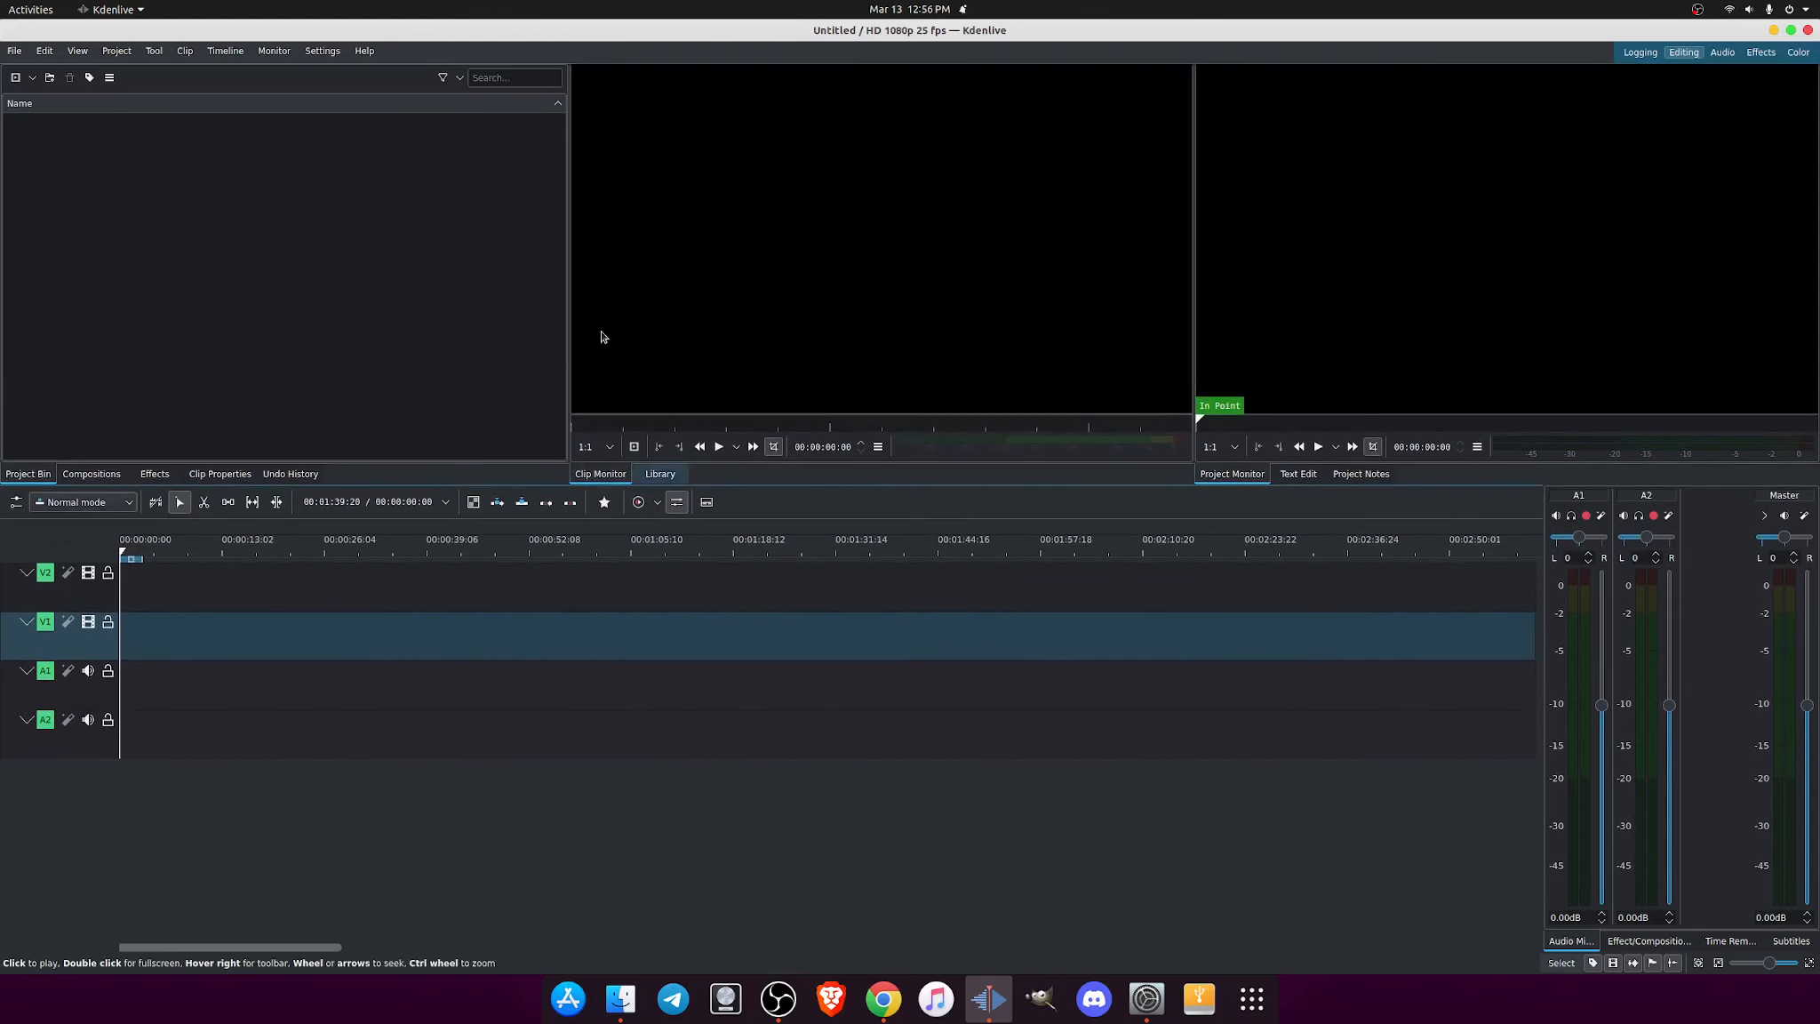
# Check the Kdenlive version in the program's About information
pyautogui.click(367, 54)
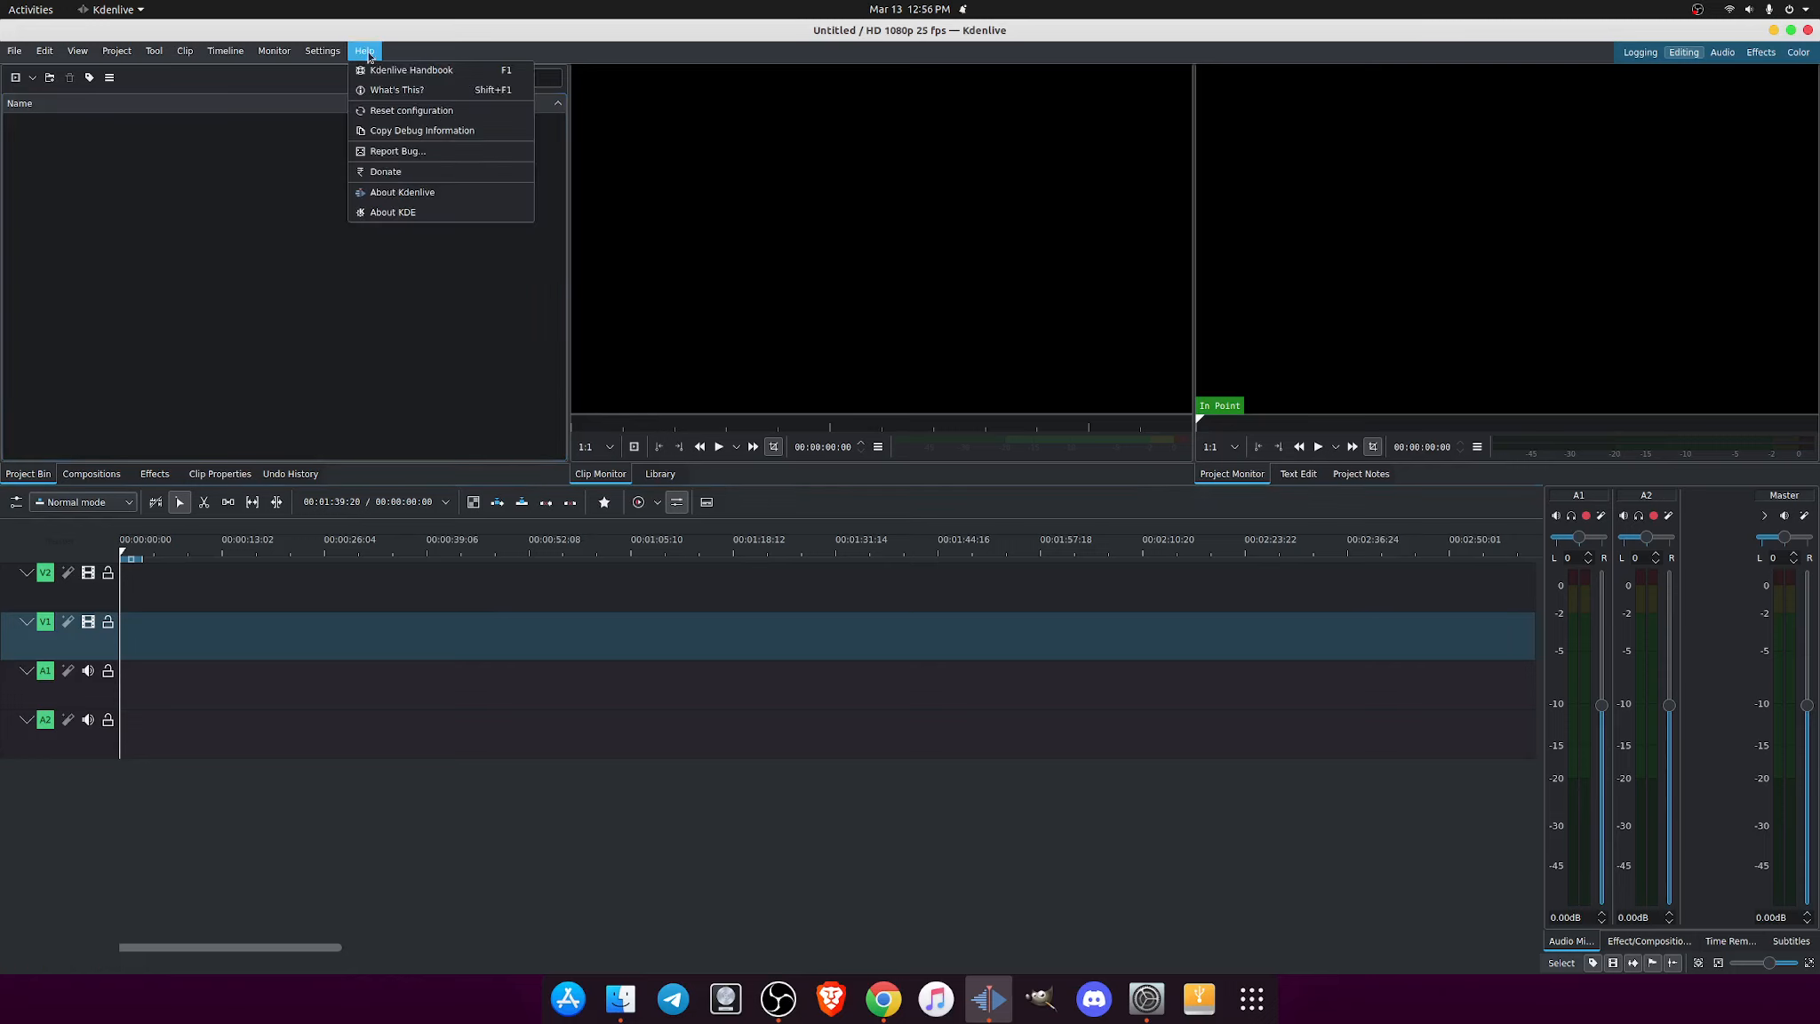
pyautogui.click(408, 196)
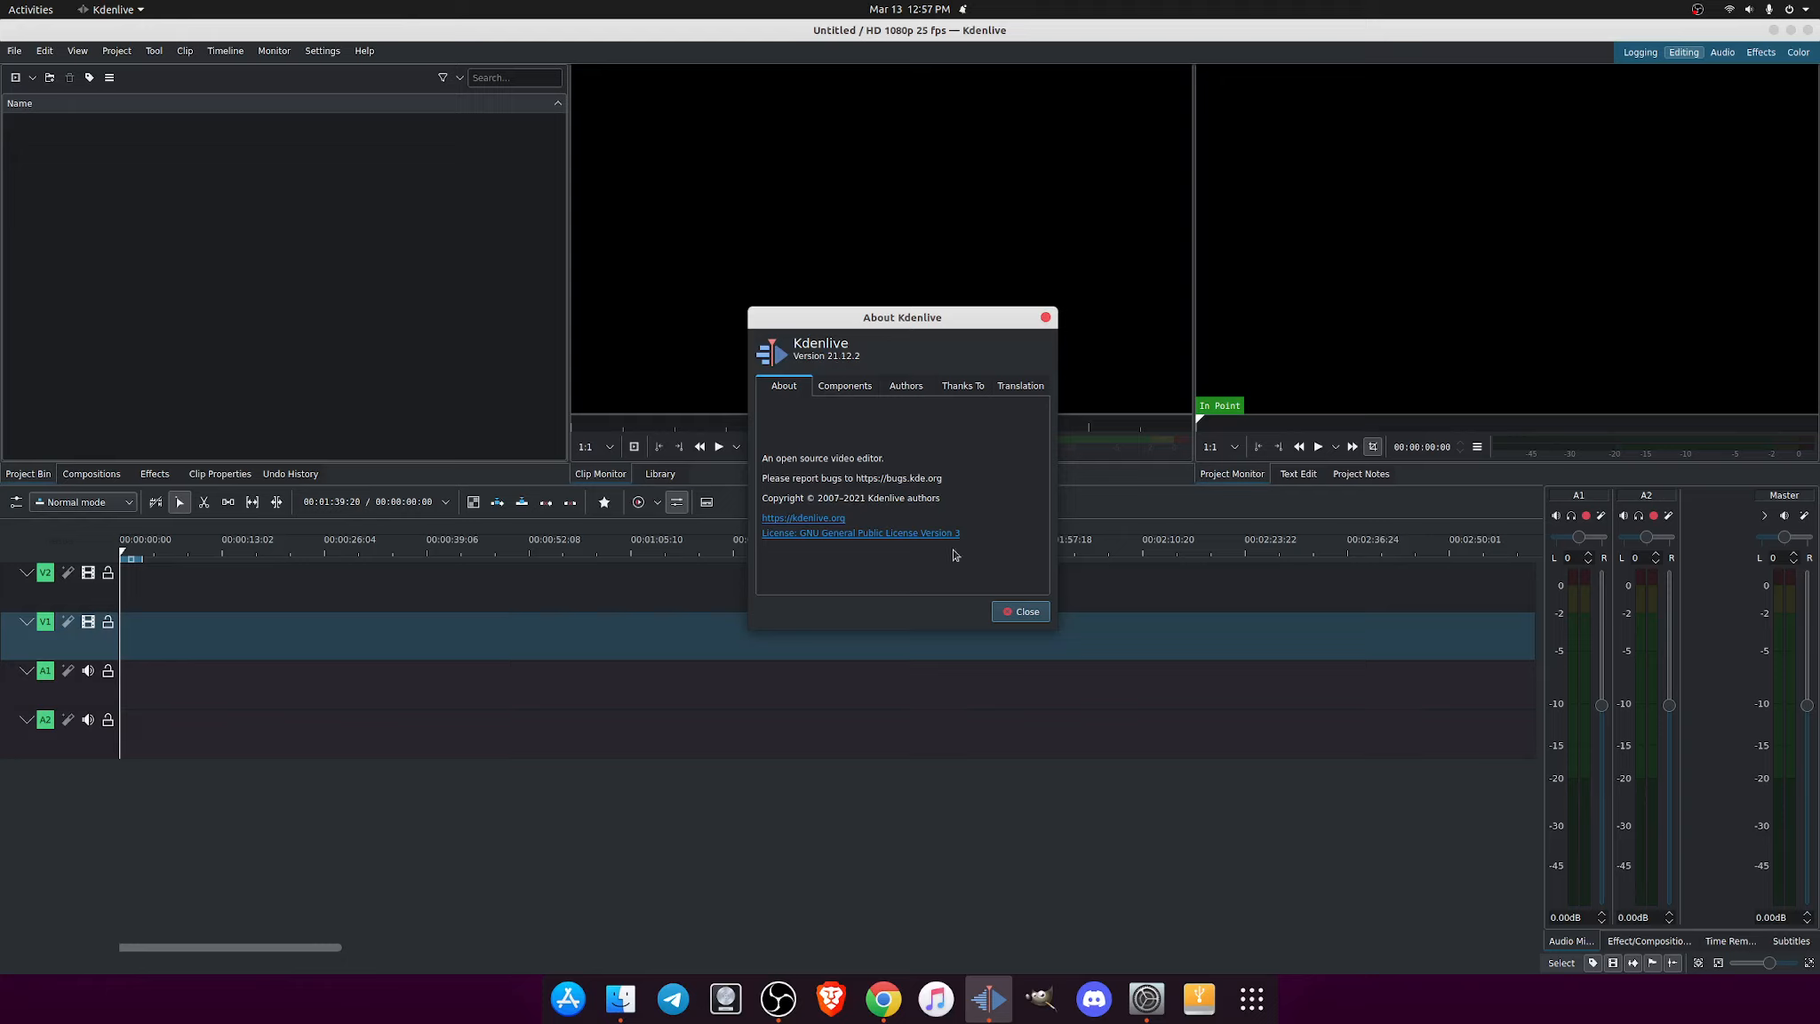
pyautogui.click(1013, 615)
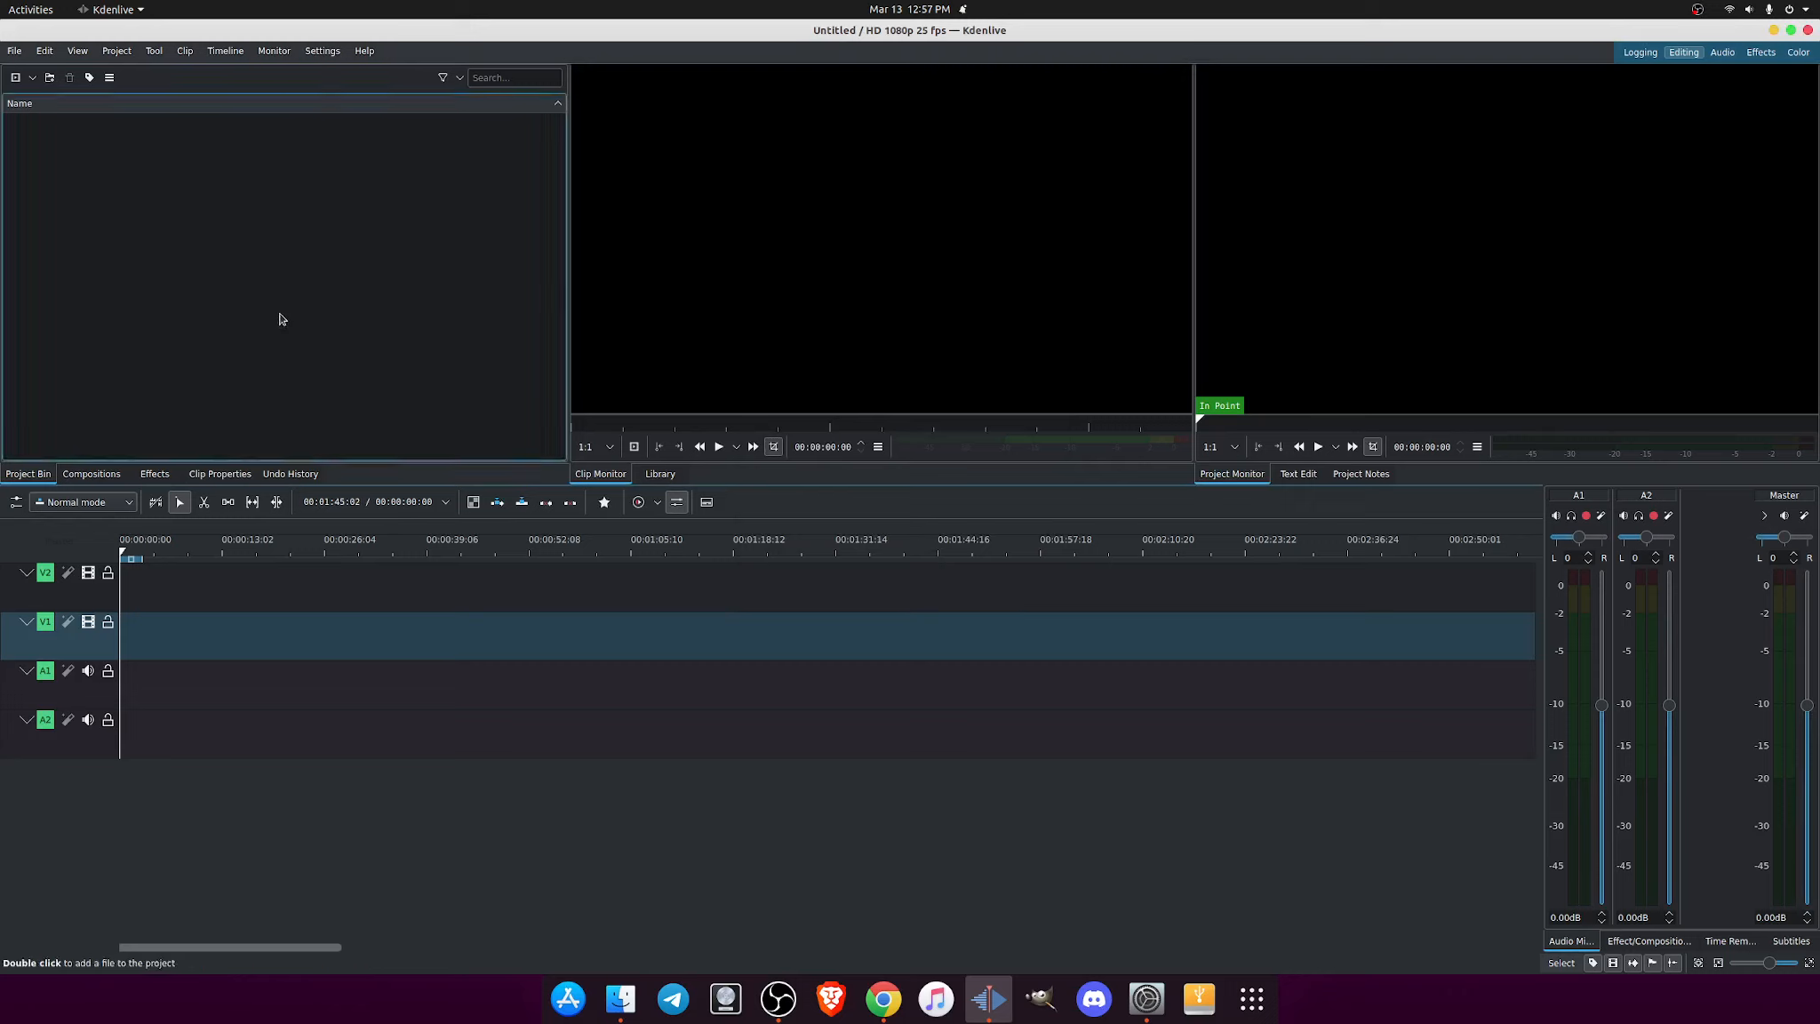
pyautogui.click(121, 54)
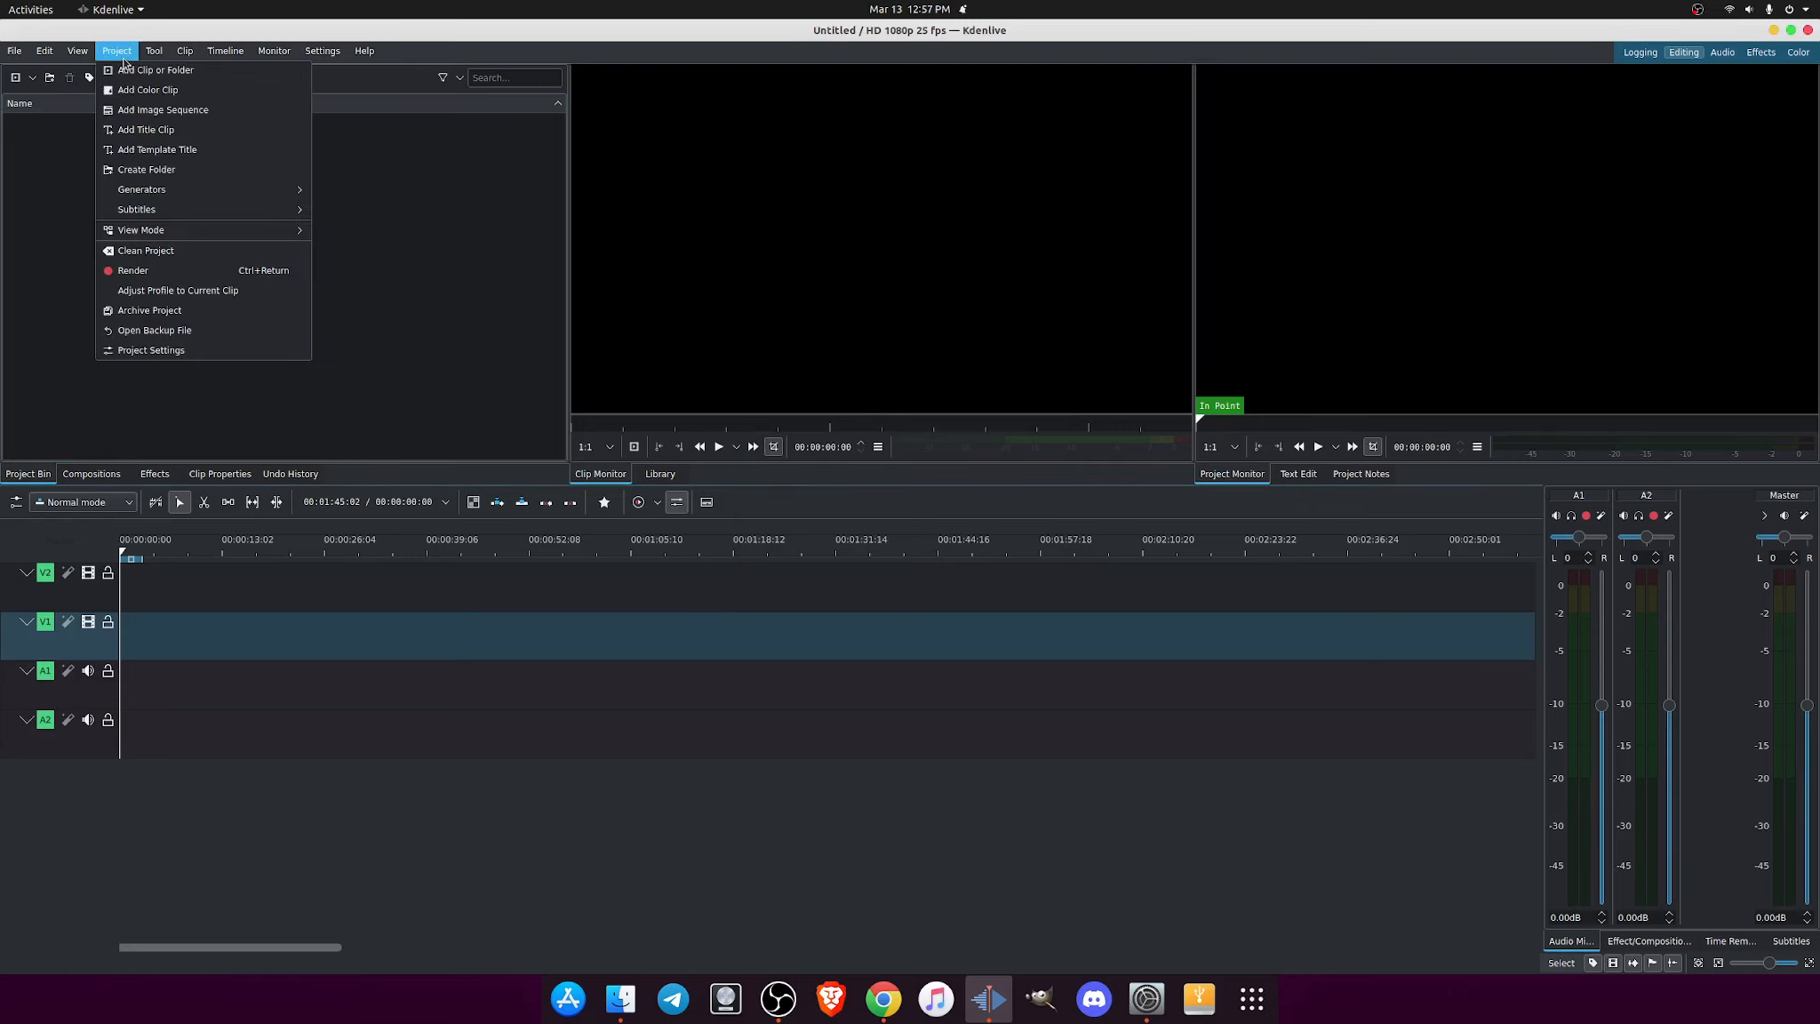
pyautogui.click(133, 350)
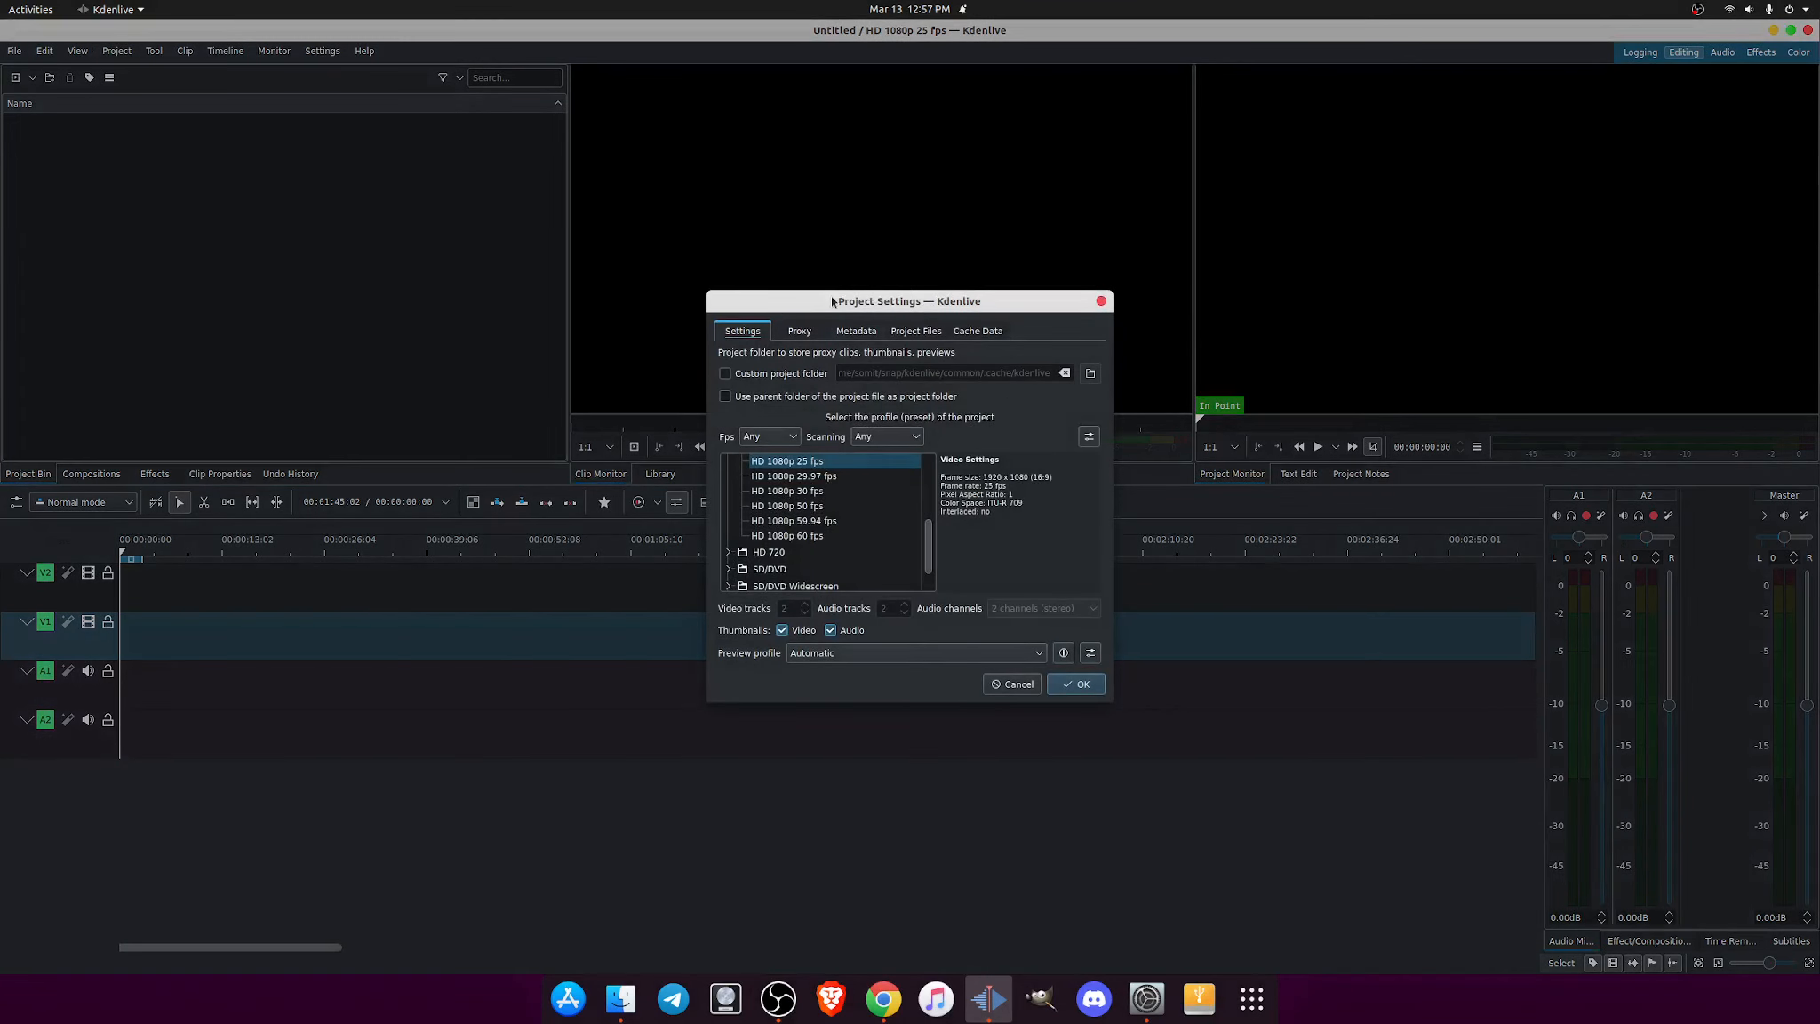
pyautogui.click(1003, 686)
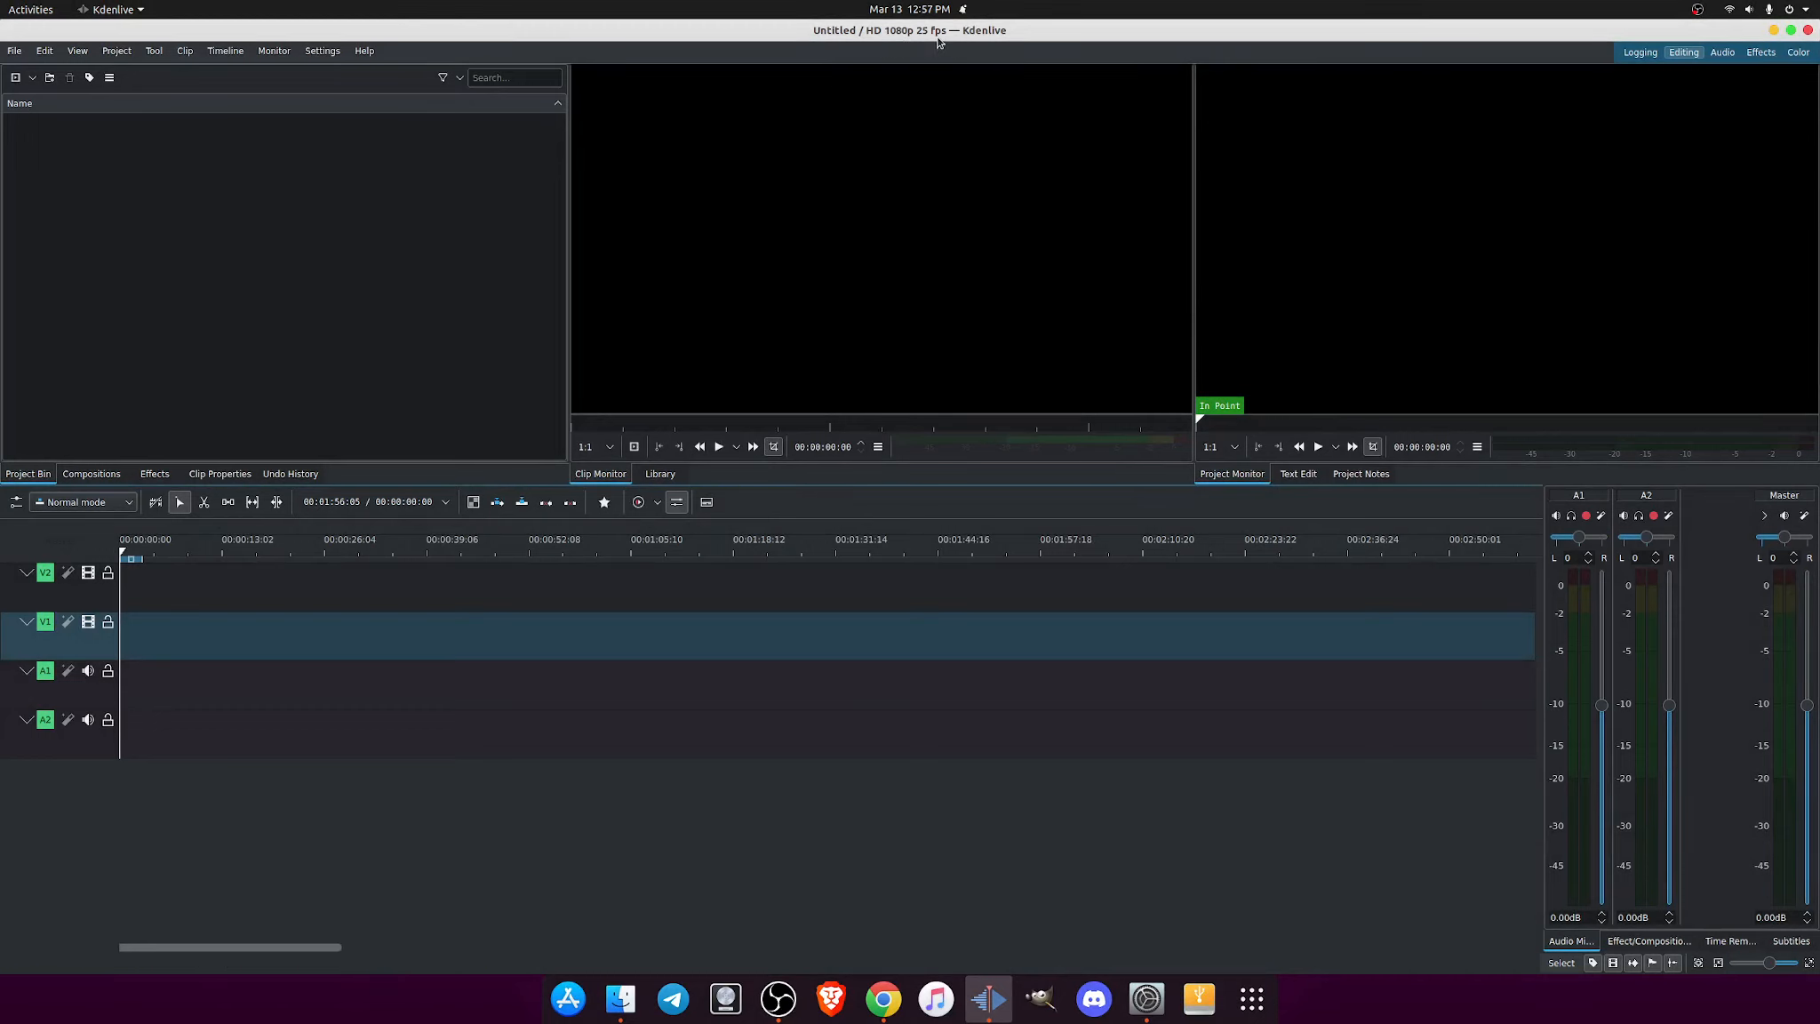
# Set the project profile to HD 1080p 23.98 fps in the project settings and accept the profile change
pyautogui.click(117, 51)
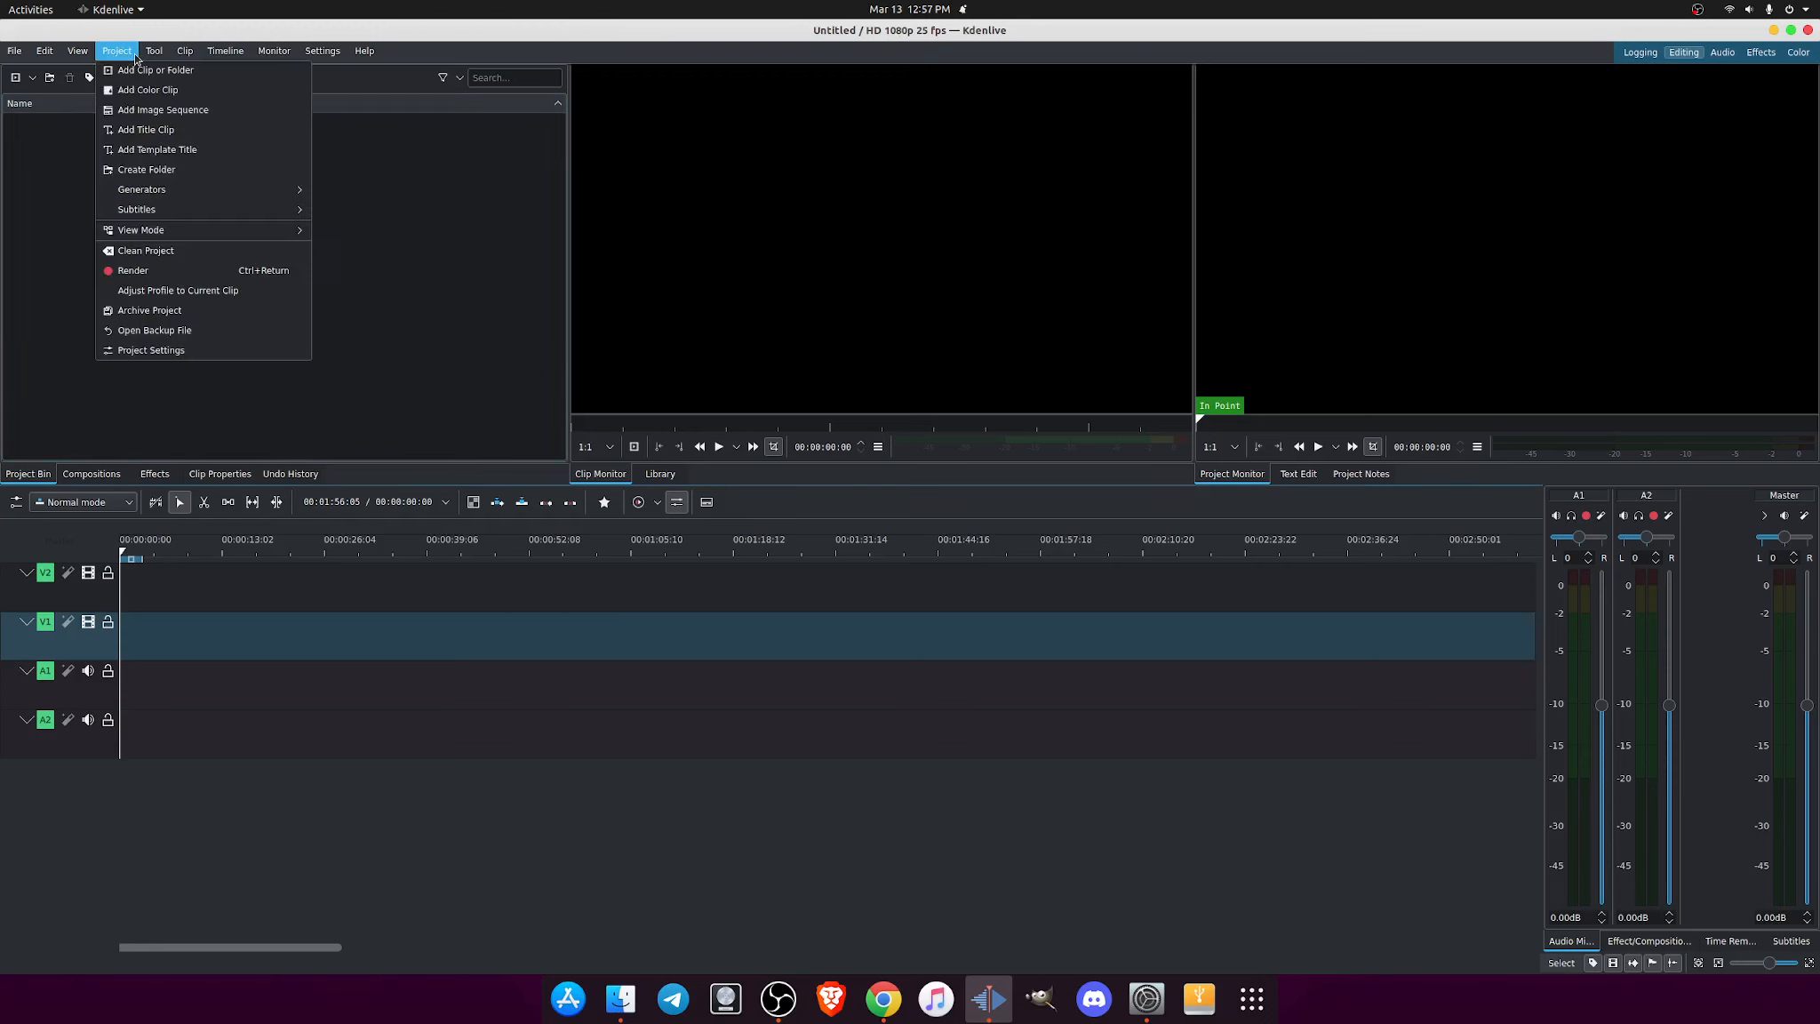
pyautogui.click(160, 351)
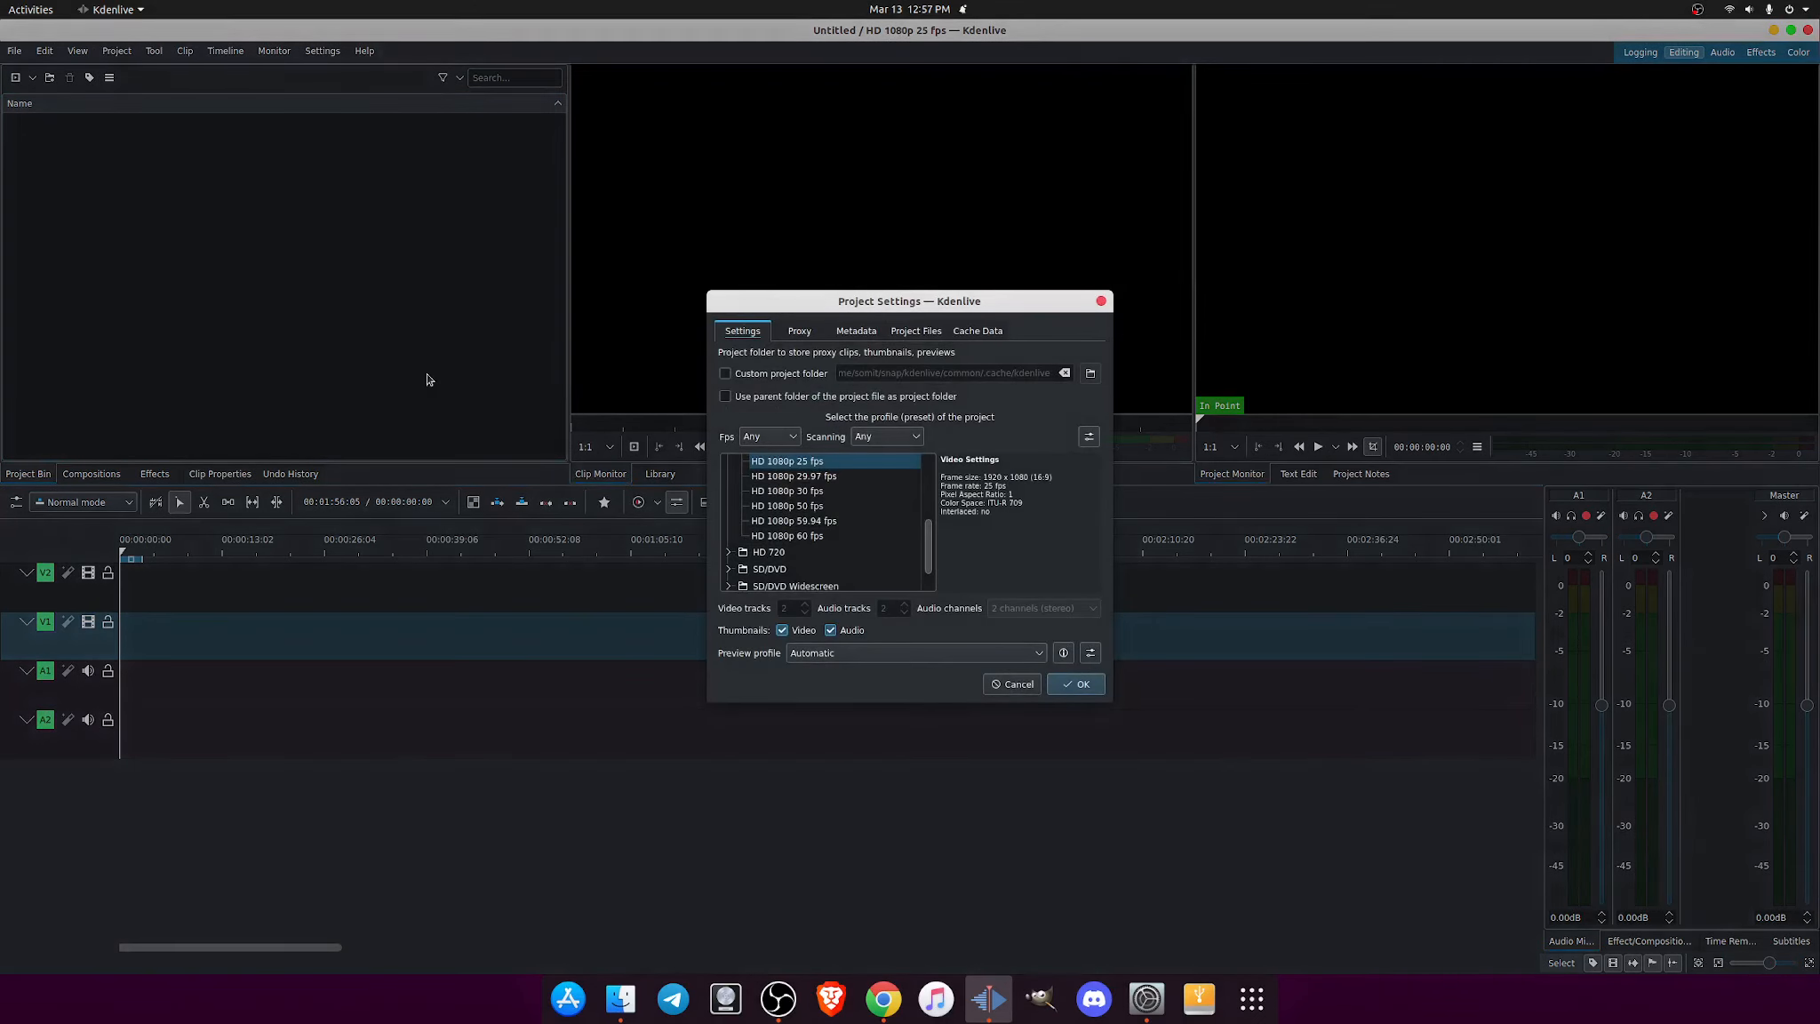
pyautogui.scroll(1, 791, 480)
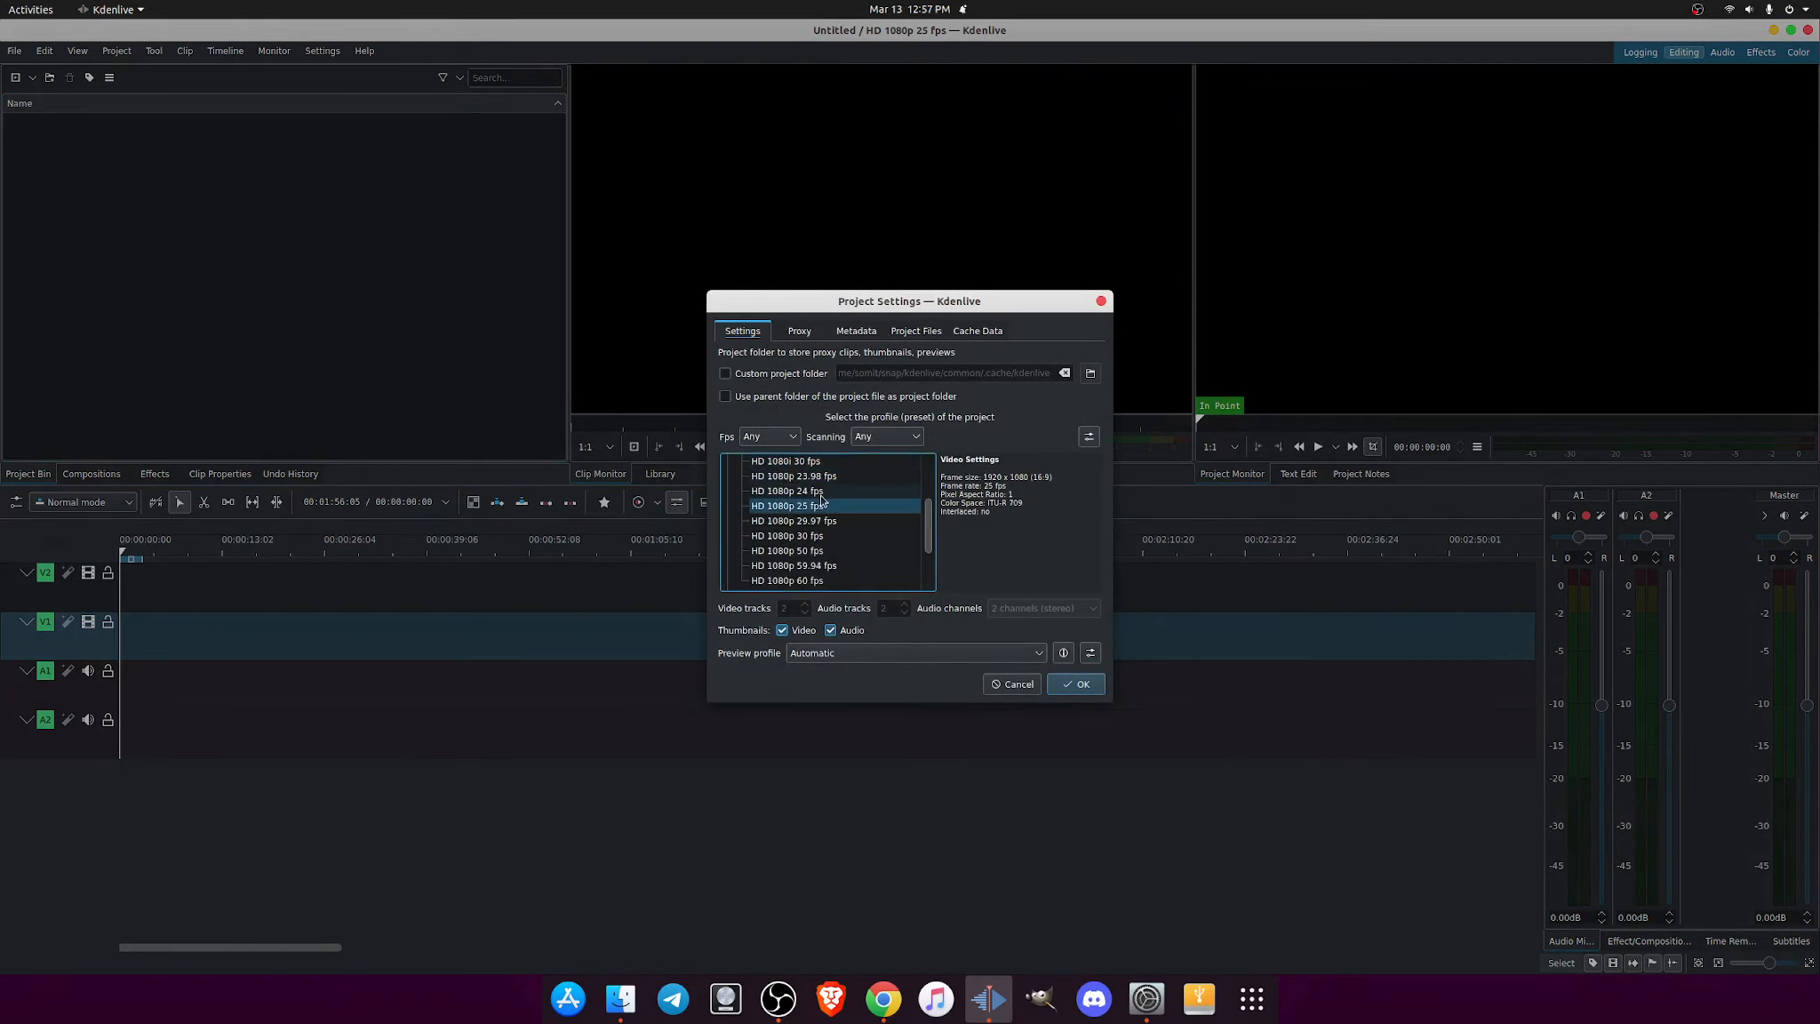
pyautogui.click(811, 492)
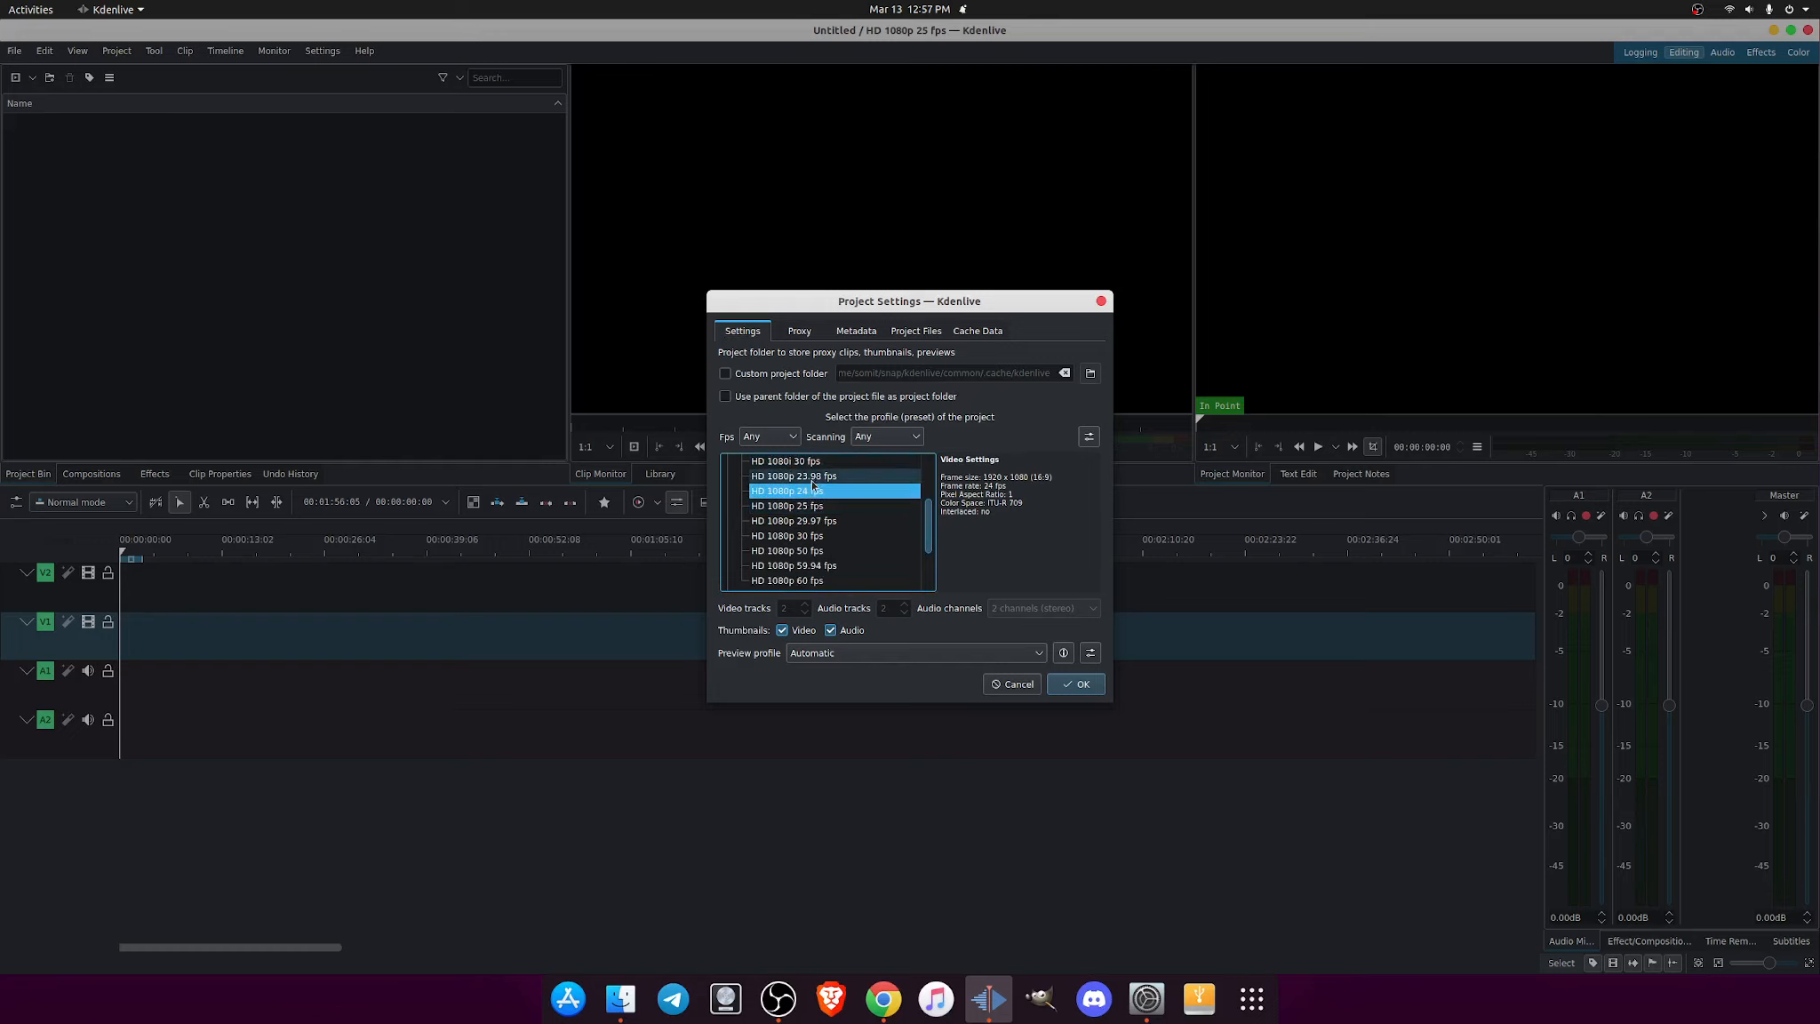
pyautogui.click(812, 477)
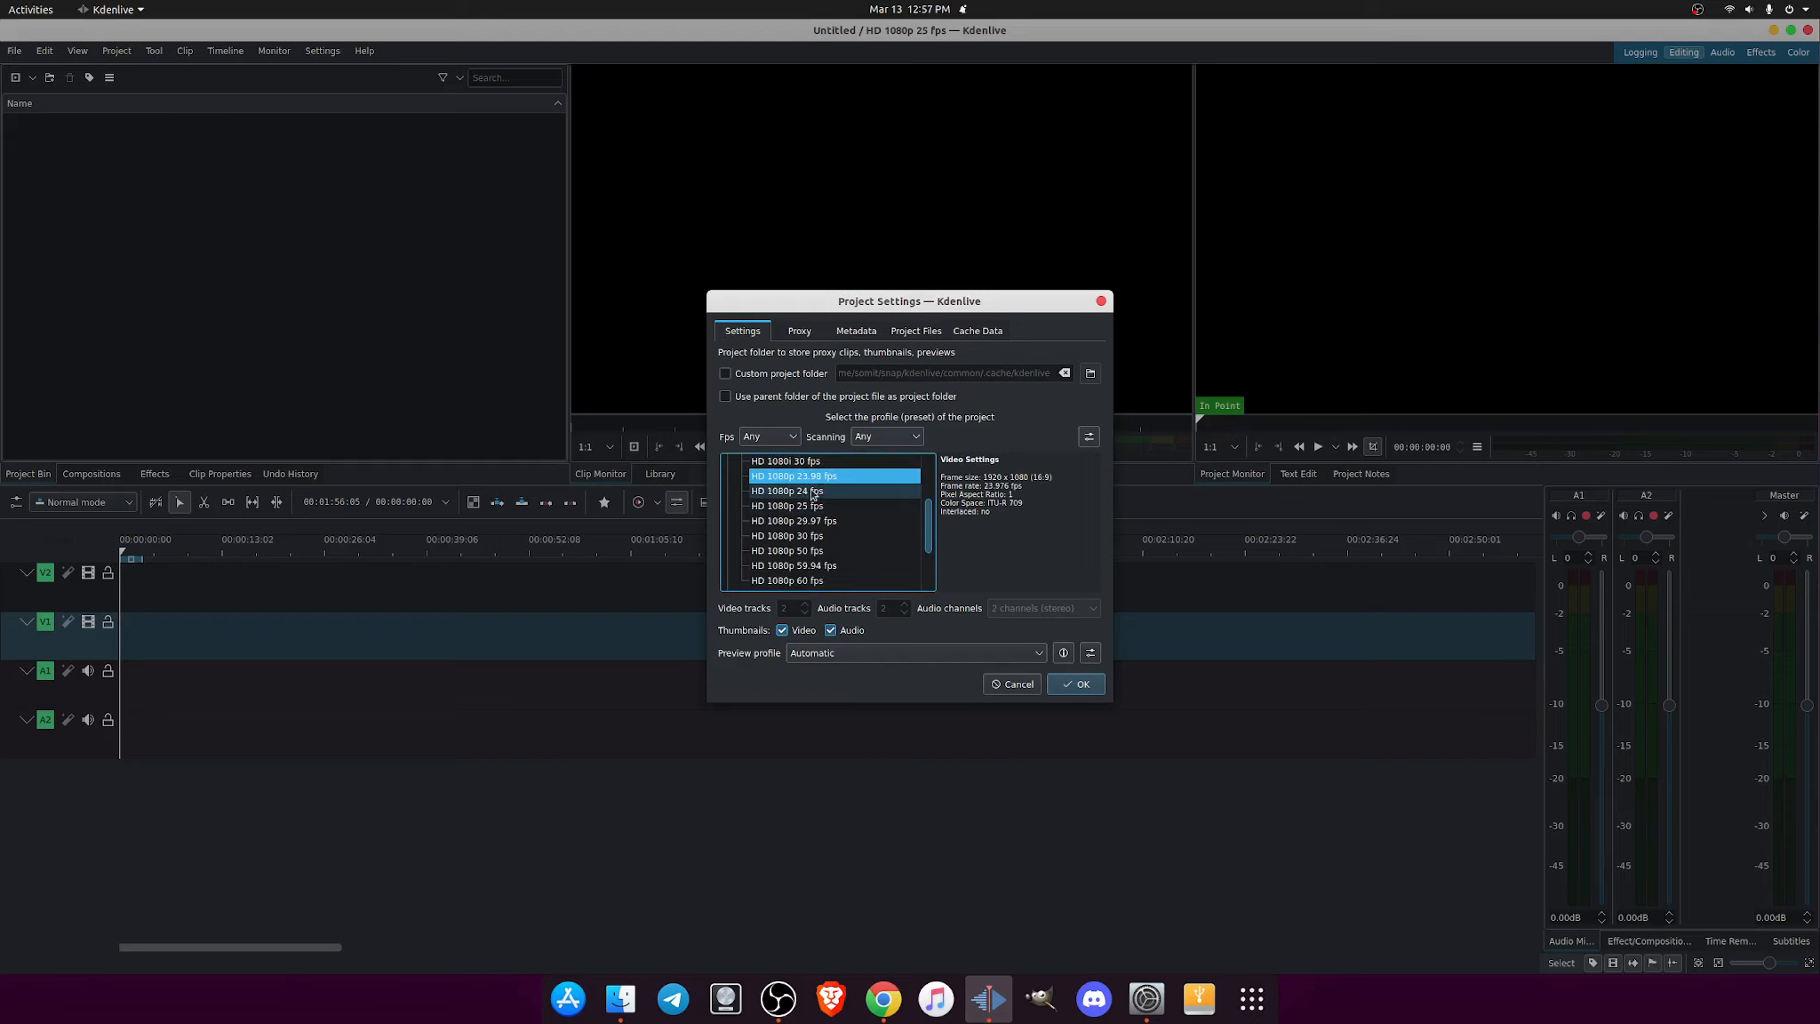
pyautogui.scroll(2, 813, 495)
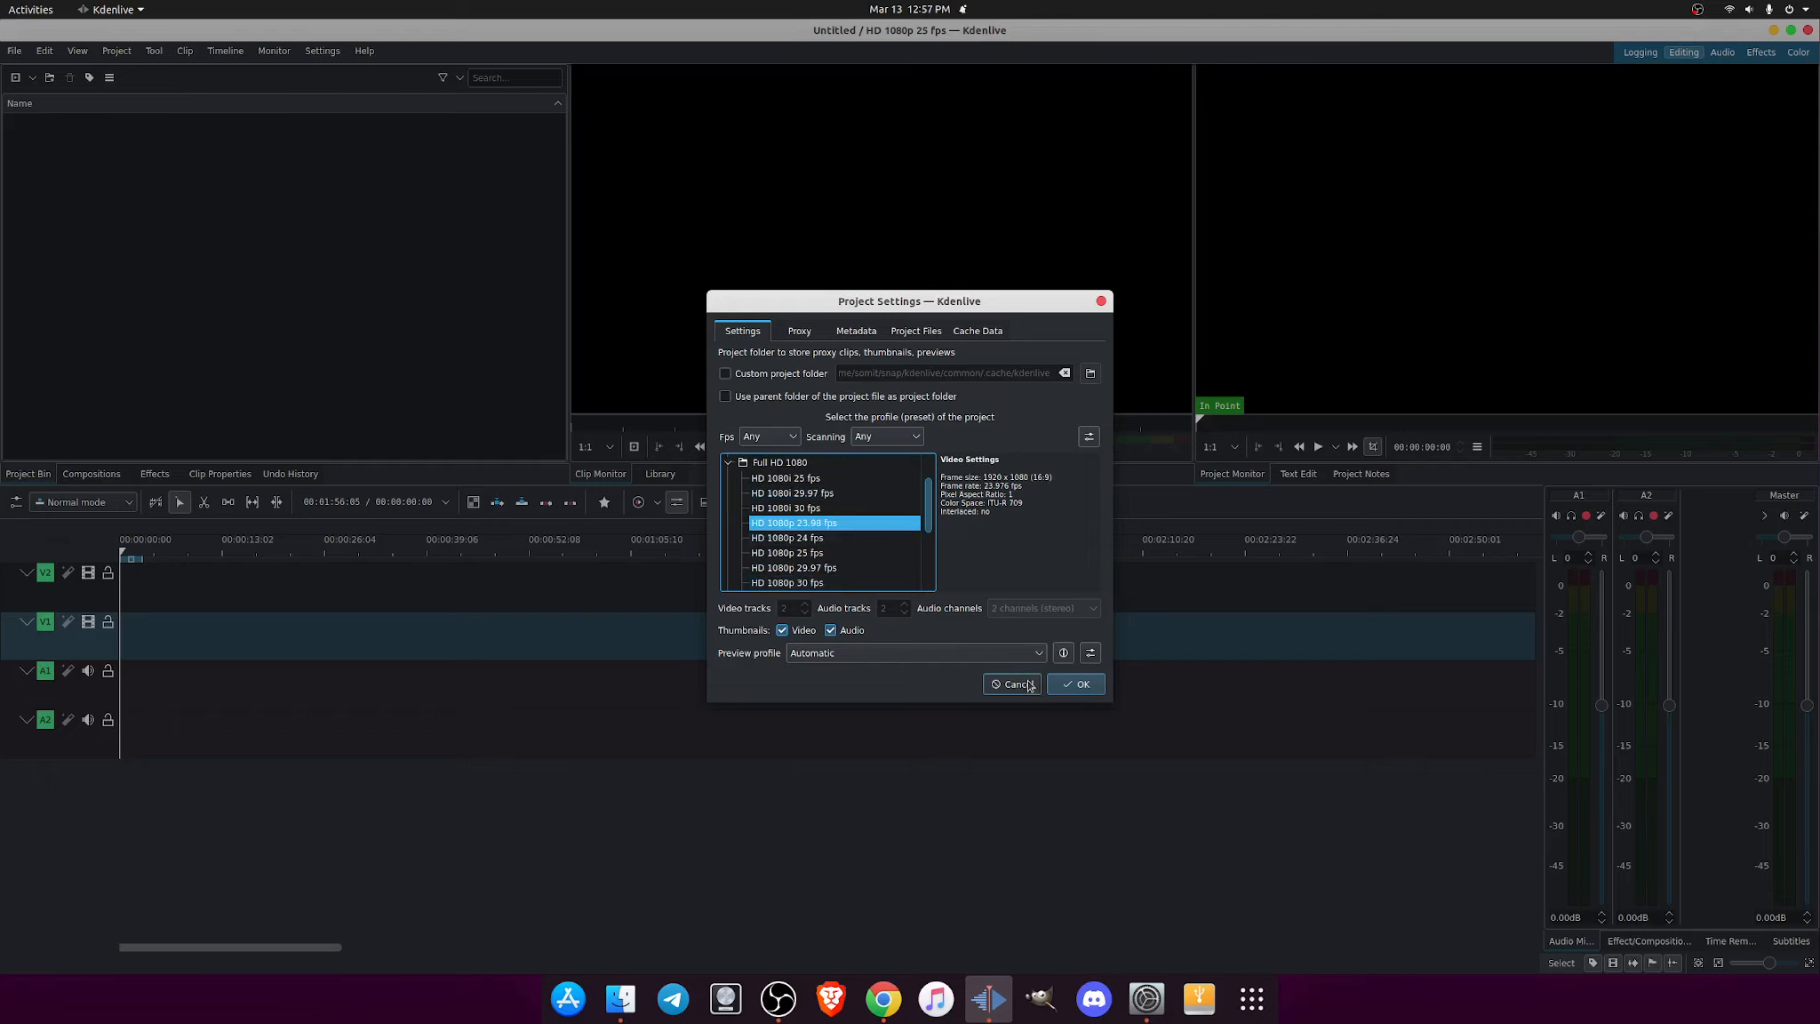
pyautogui.click(1076, 685)
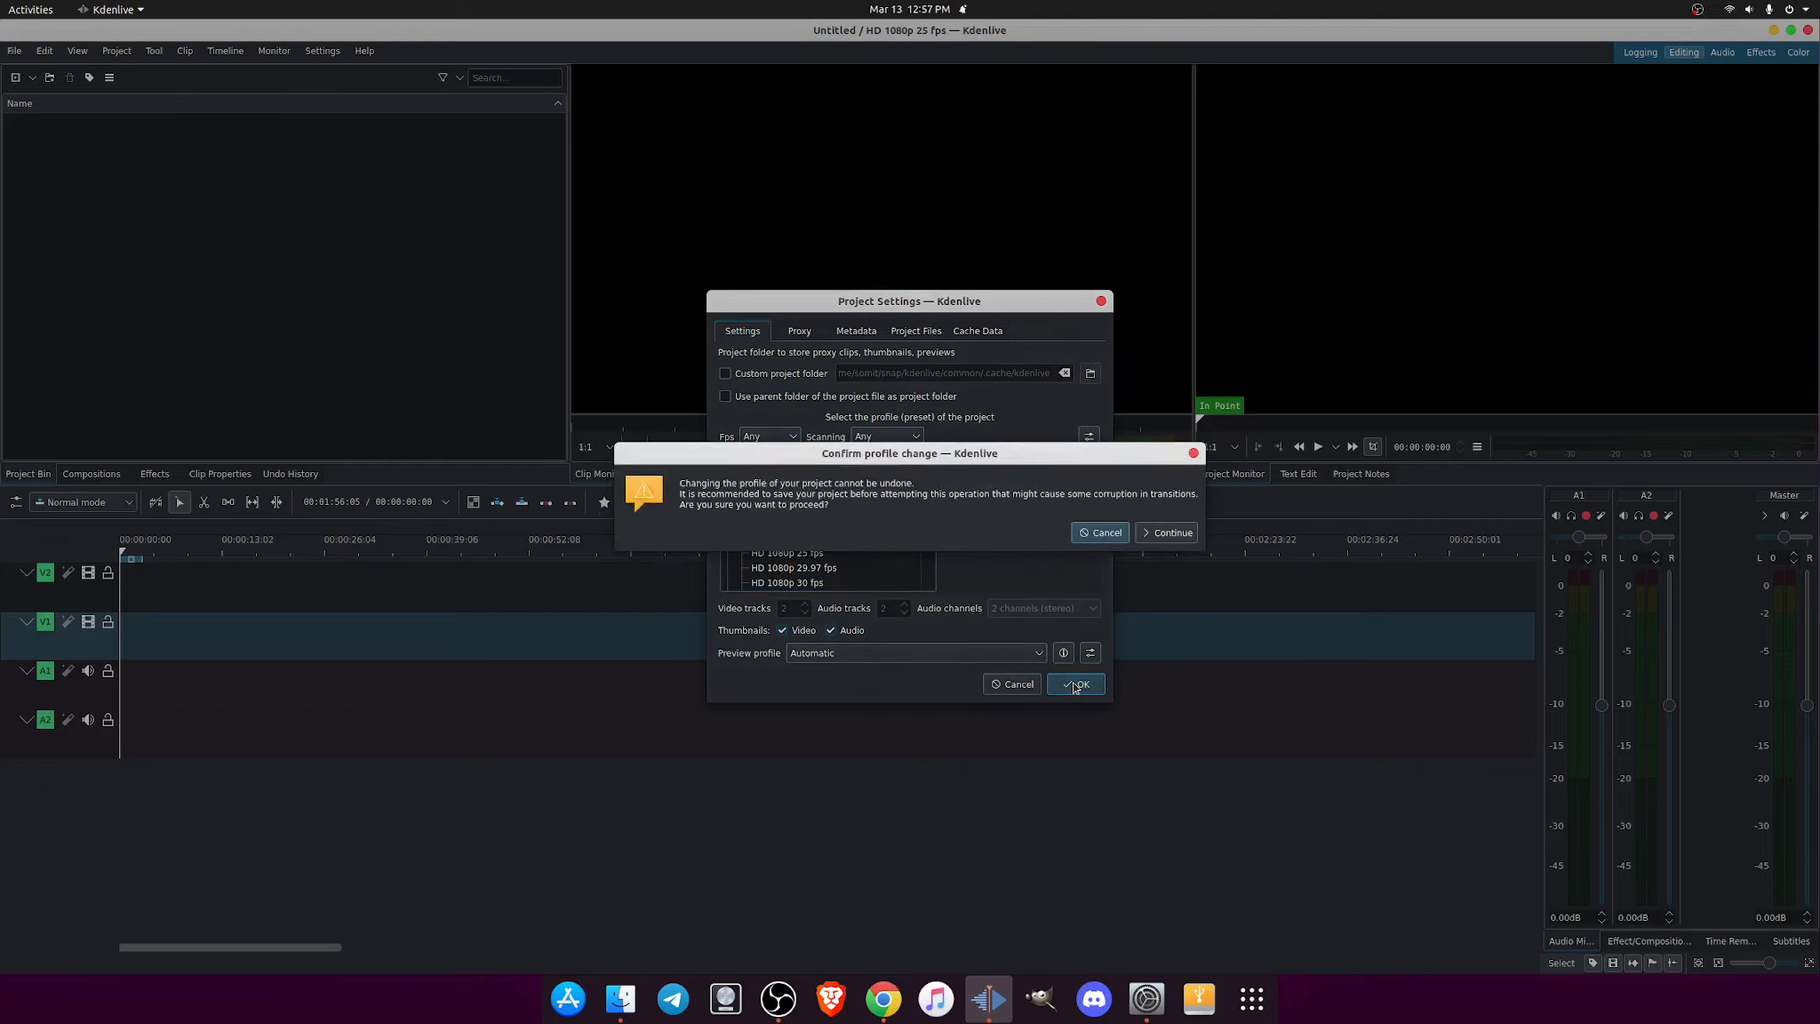
pyautogui.click(1143, 536)
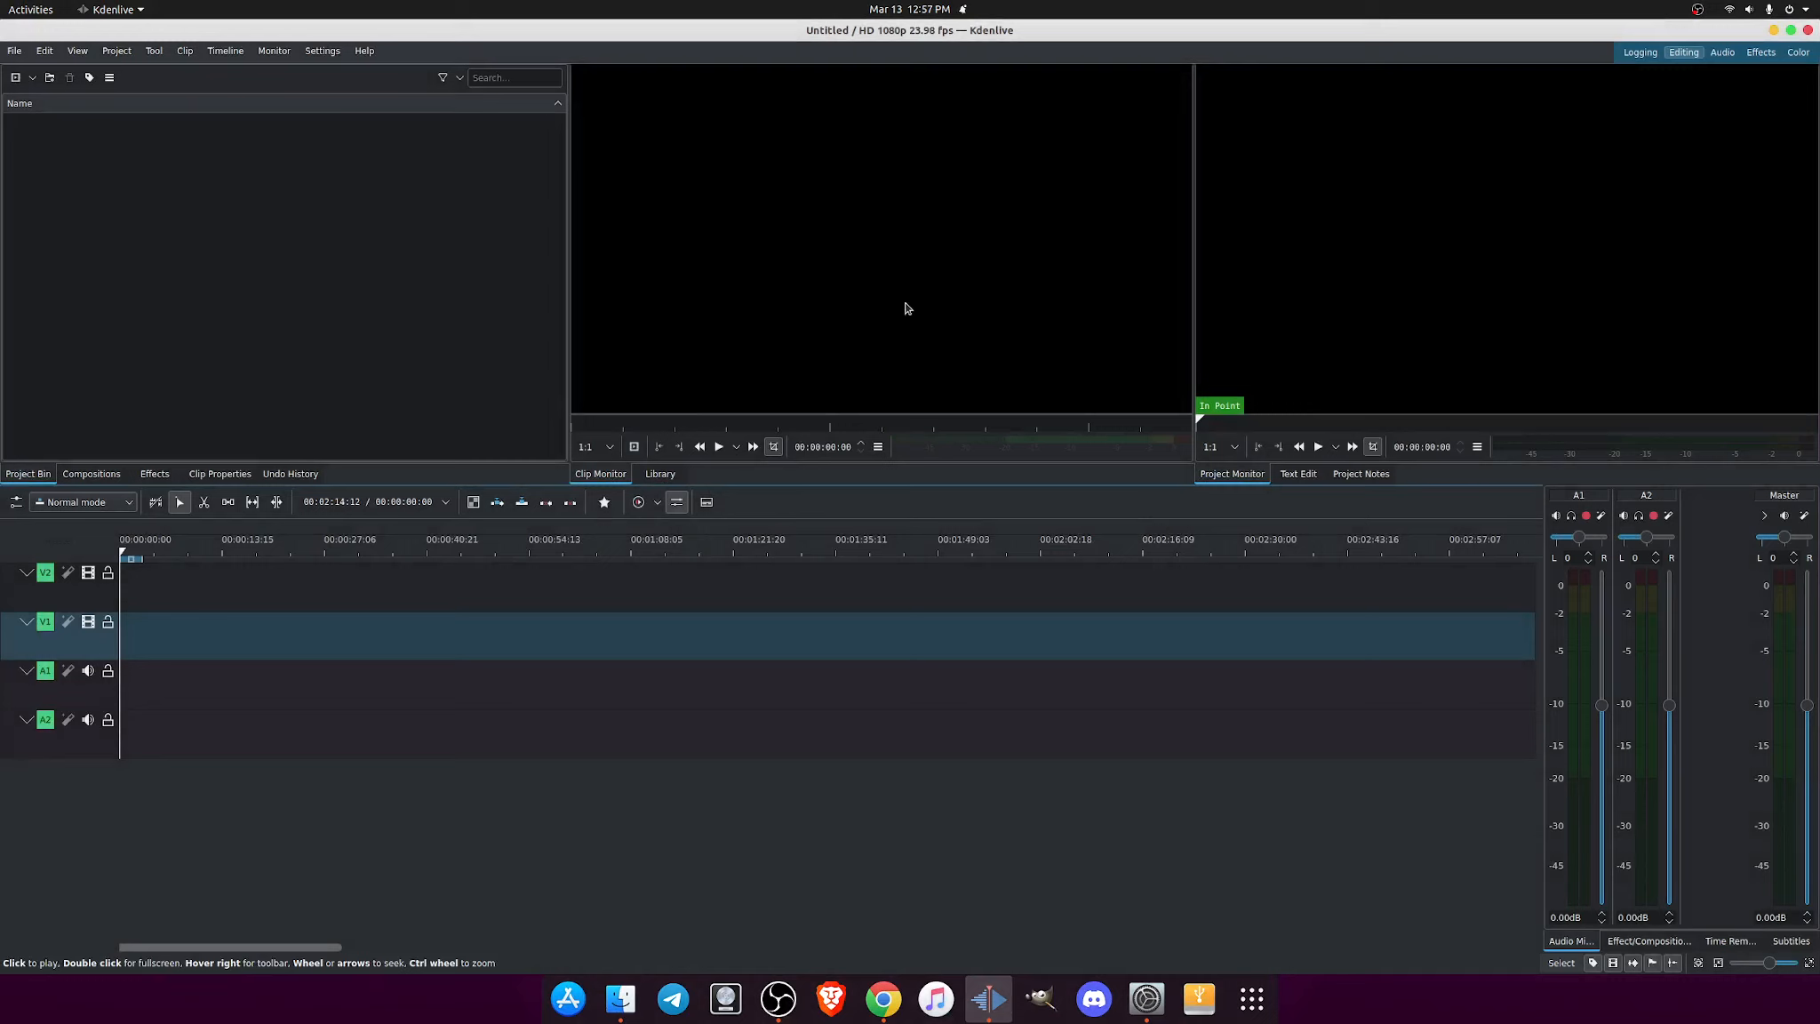
# Examine the preview resolution options of the Project Monitor without changing the 1:1 setting
pyautogui.click(1229, 452)
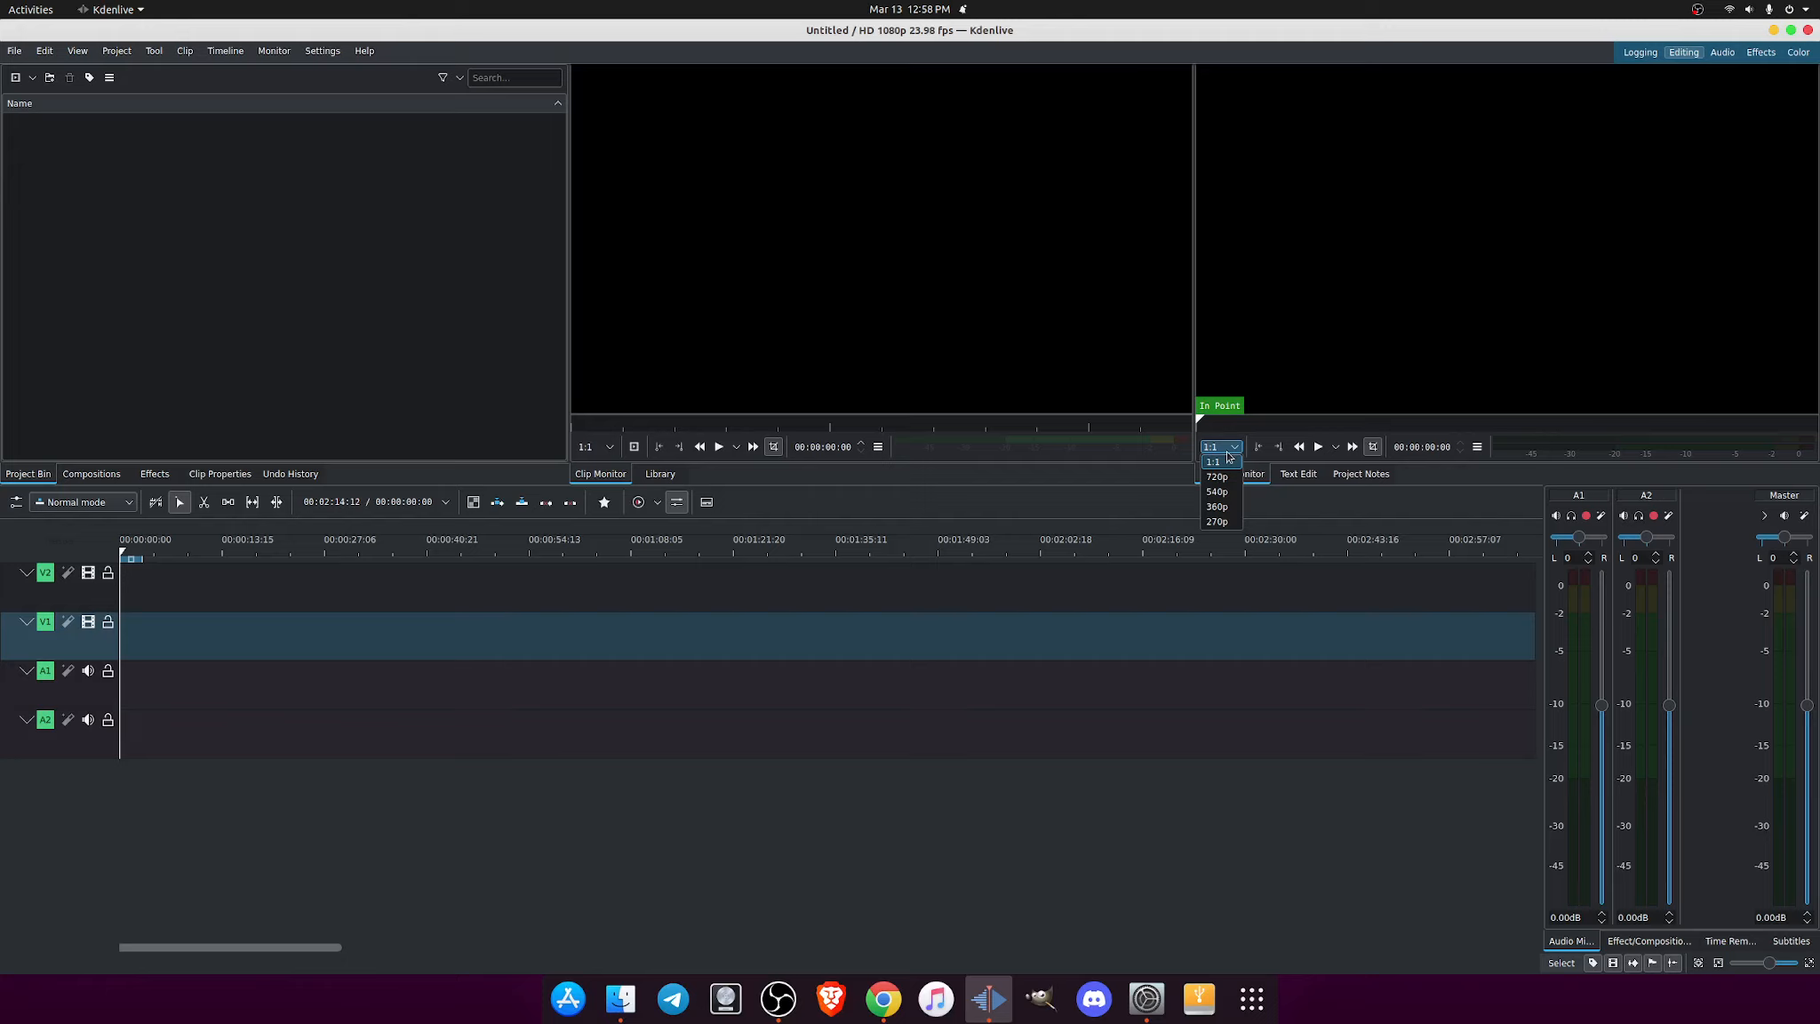
pyautogui.click(803, 391)
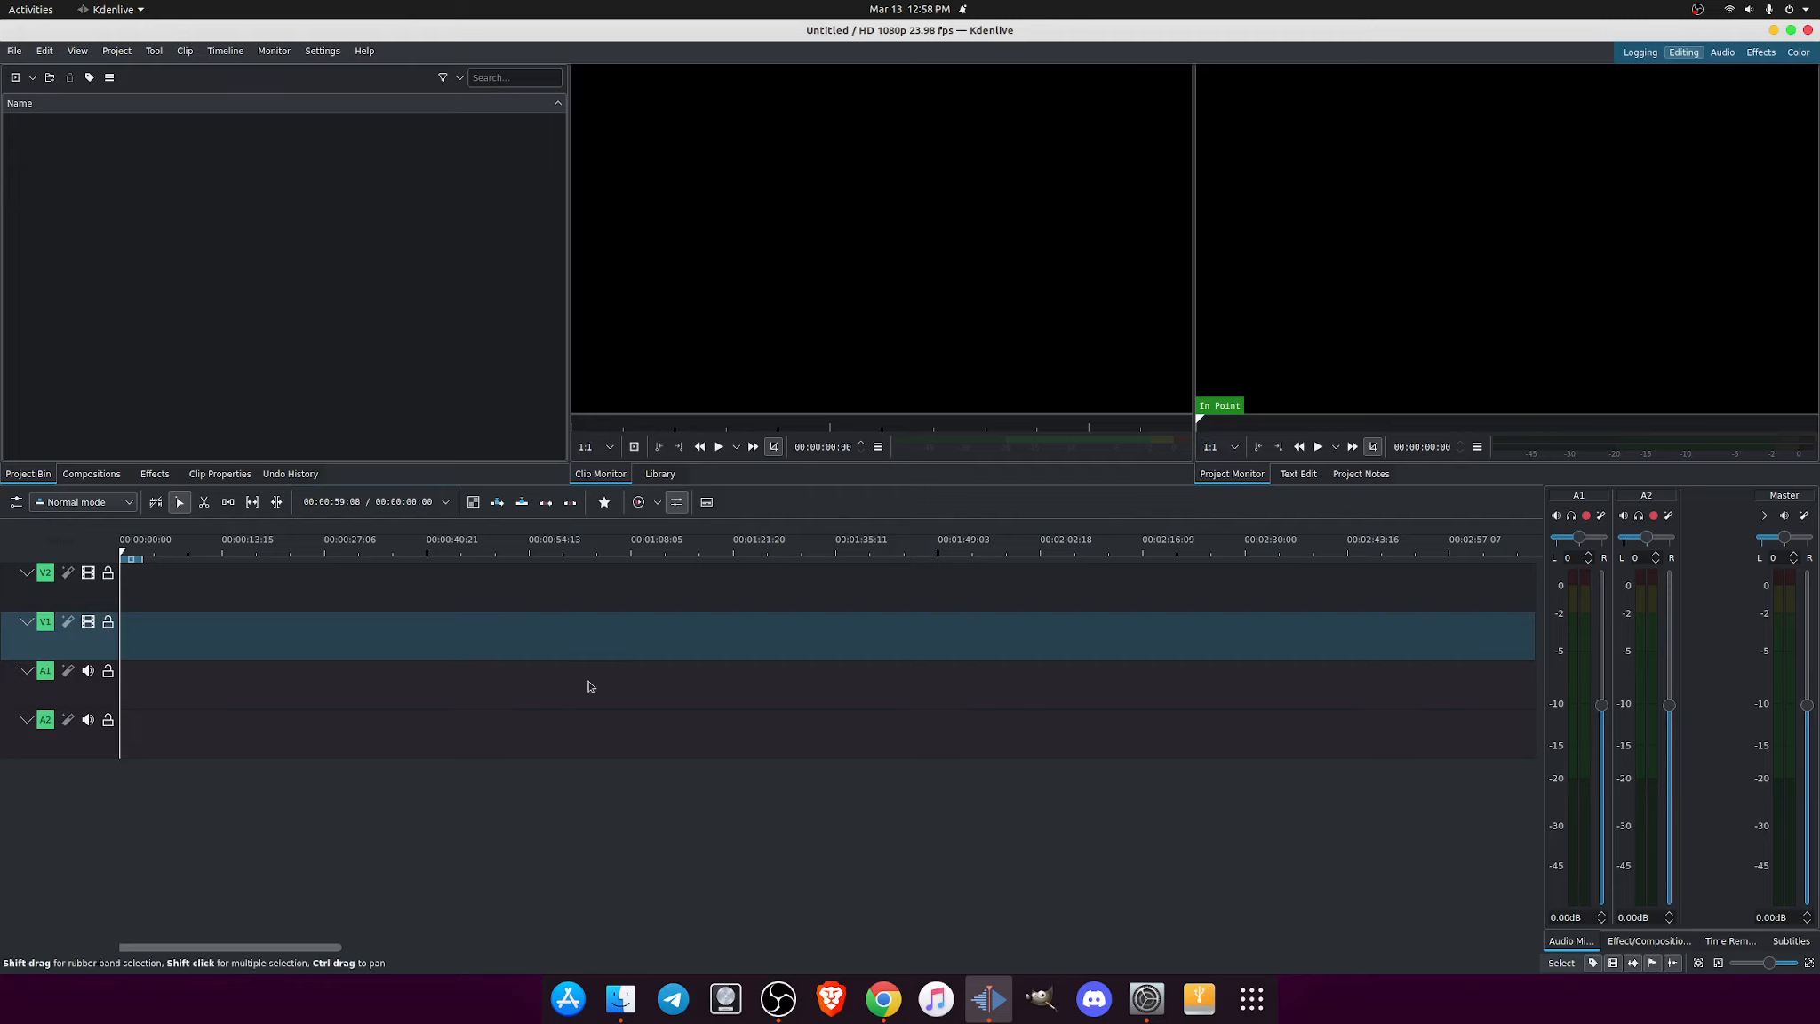
pyautogui.click(1218, 447)
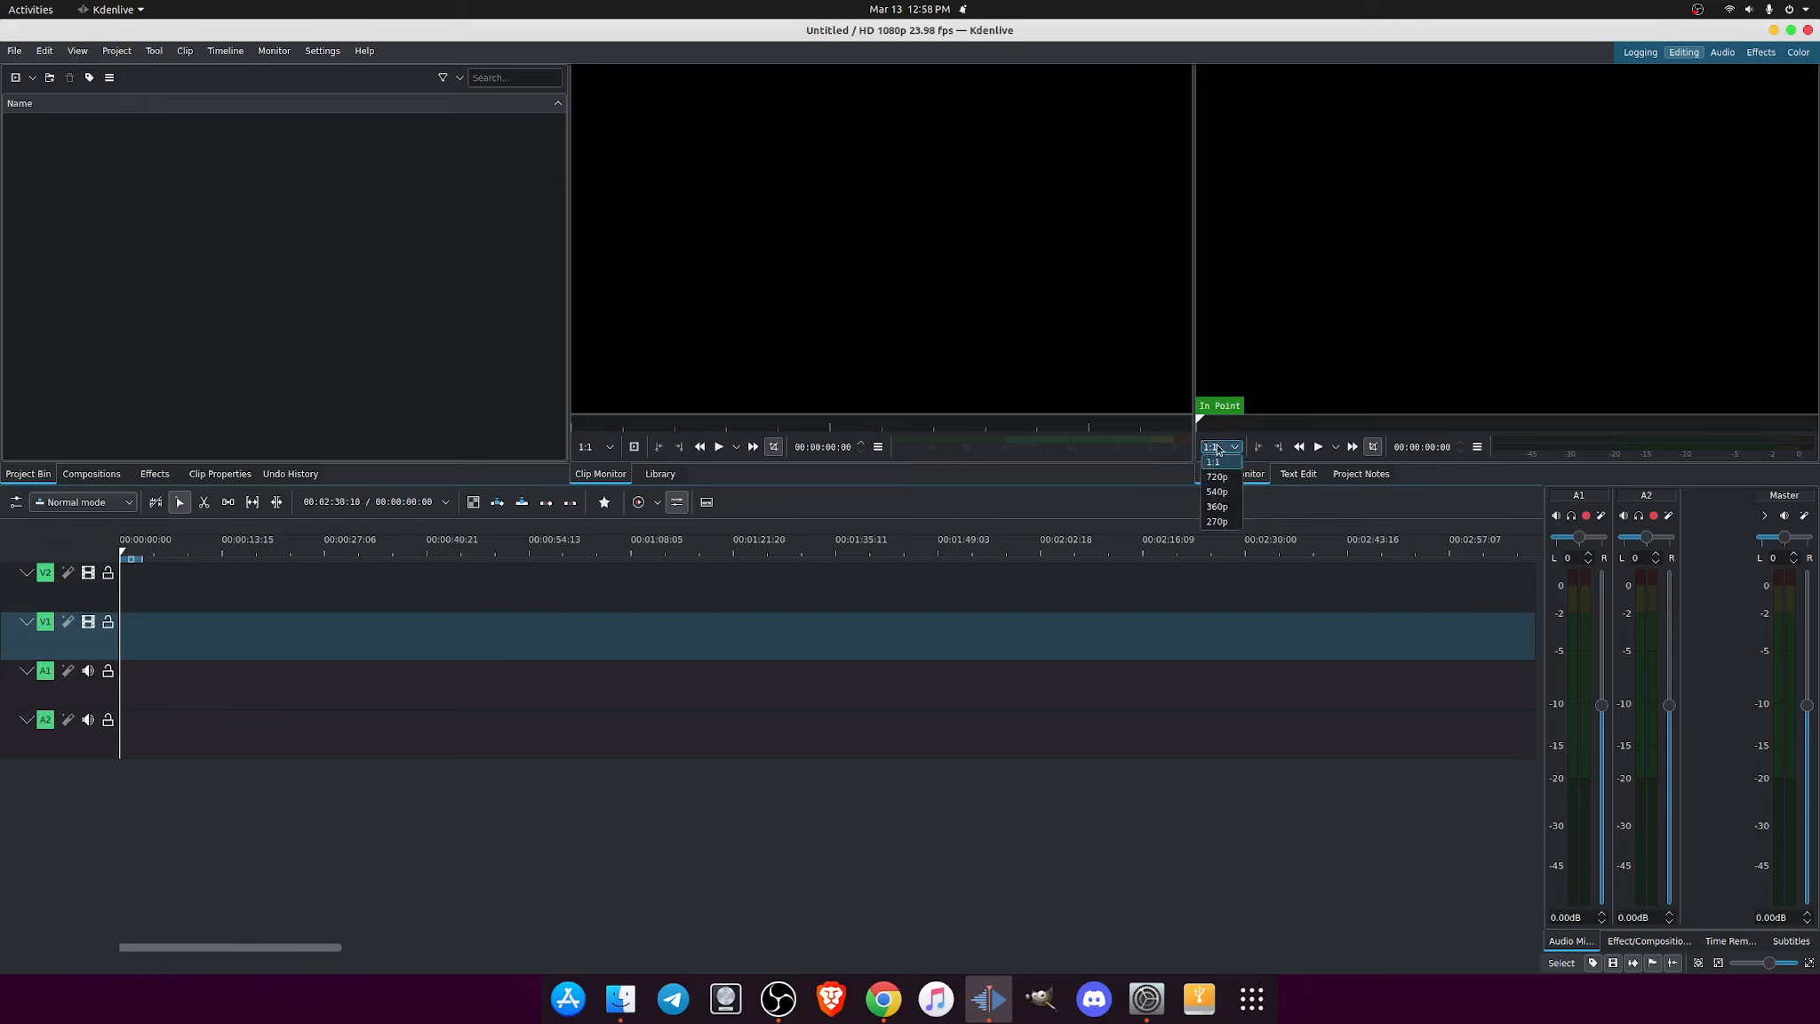
pyautogui.click(498, 369)
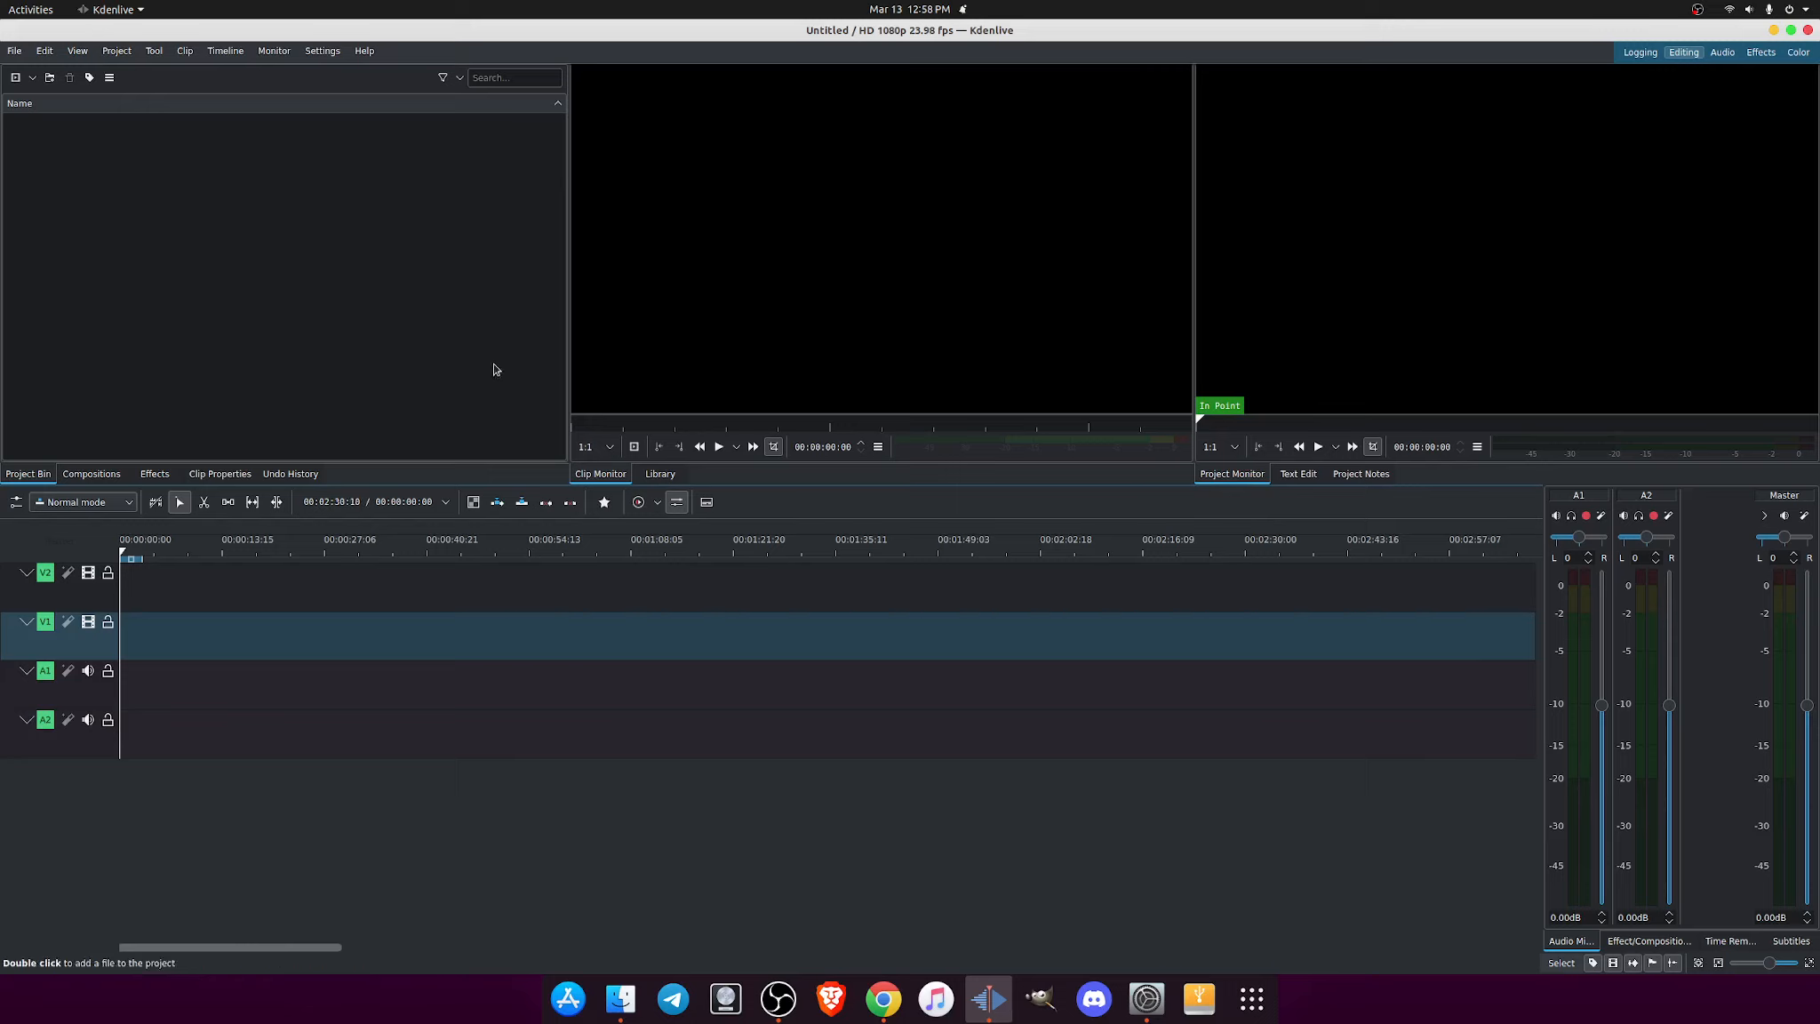
pyautogui.click(1210, 449)
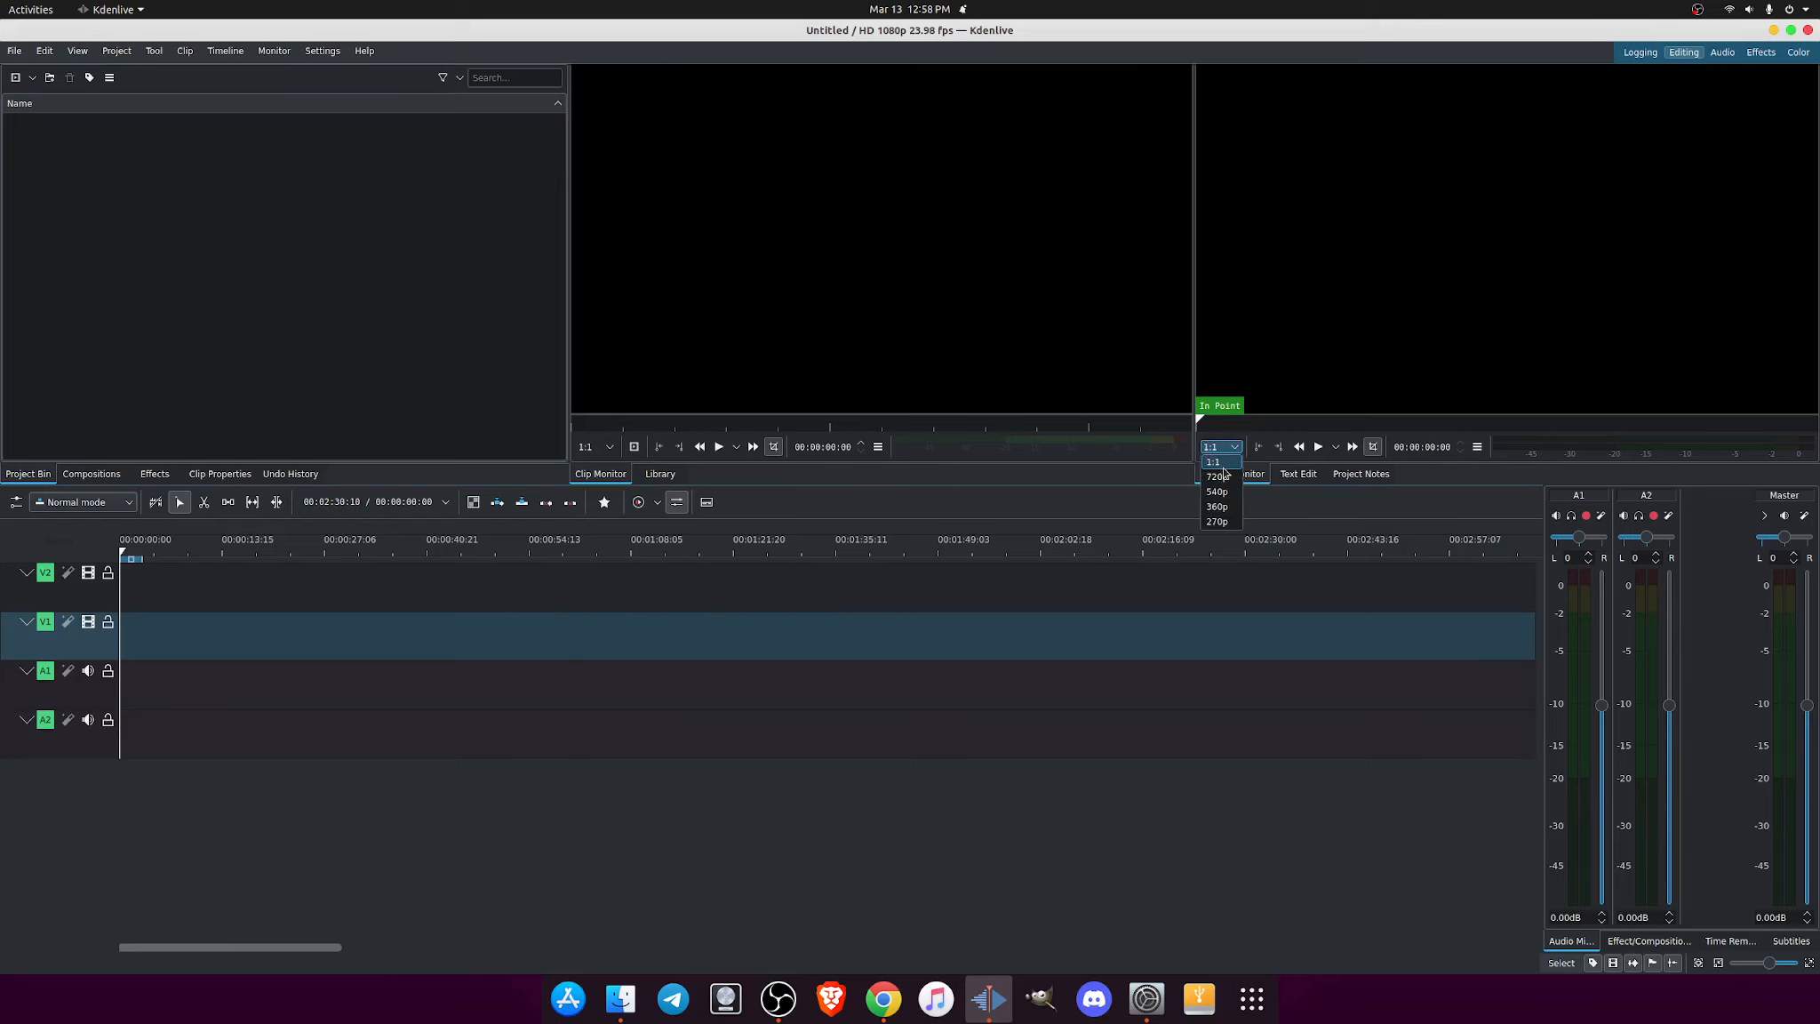
pyautogui.click(514, 389)
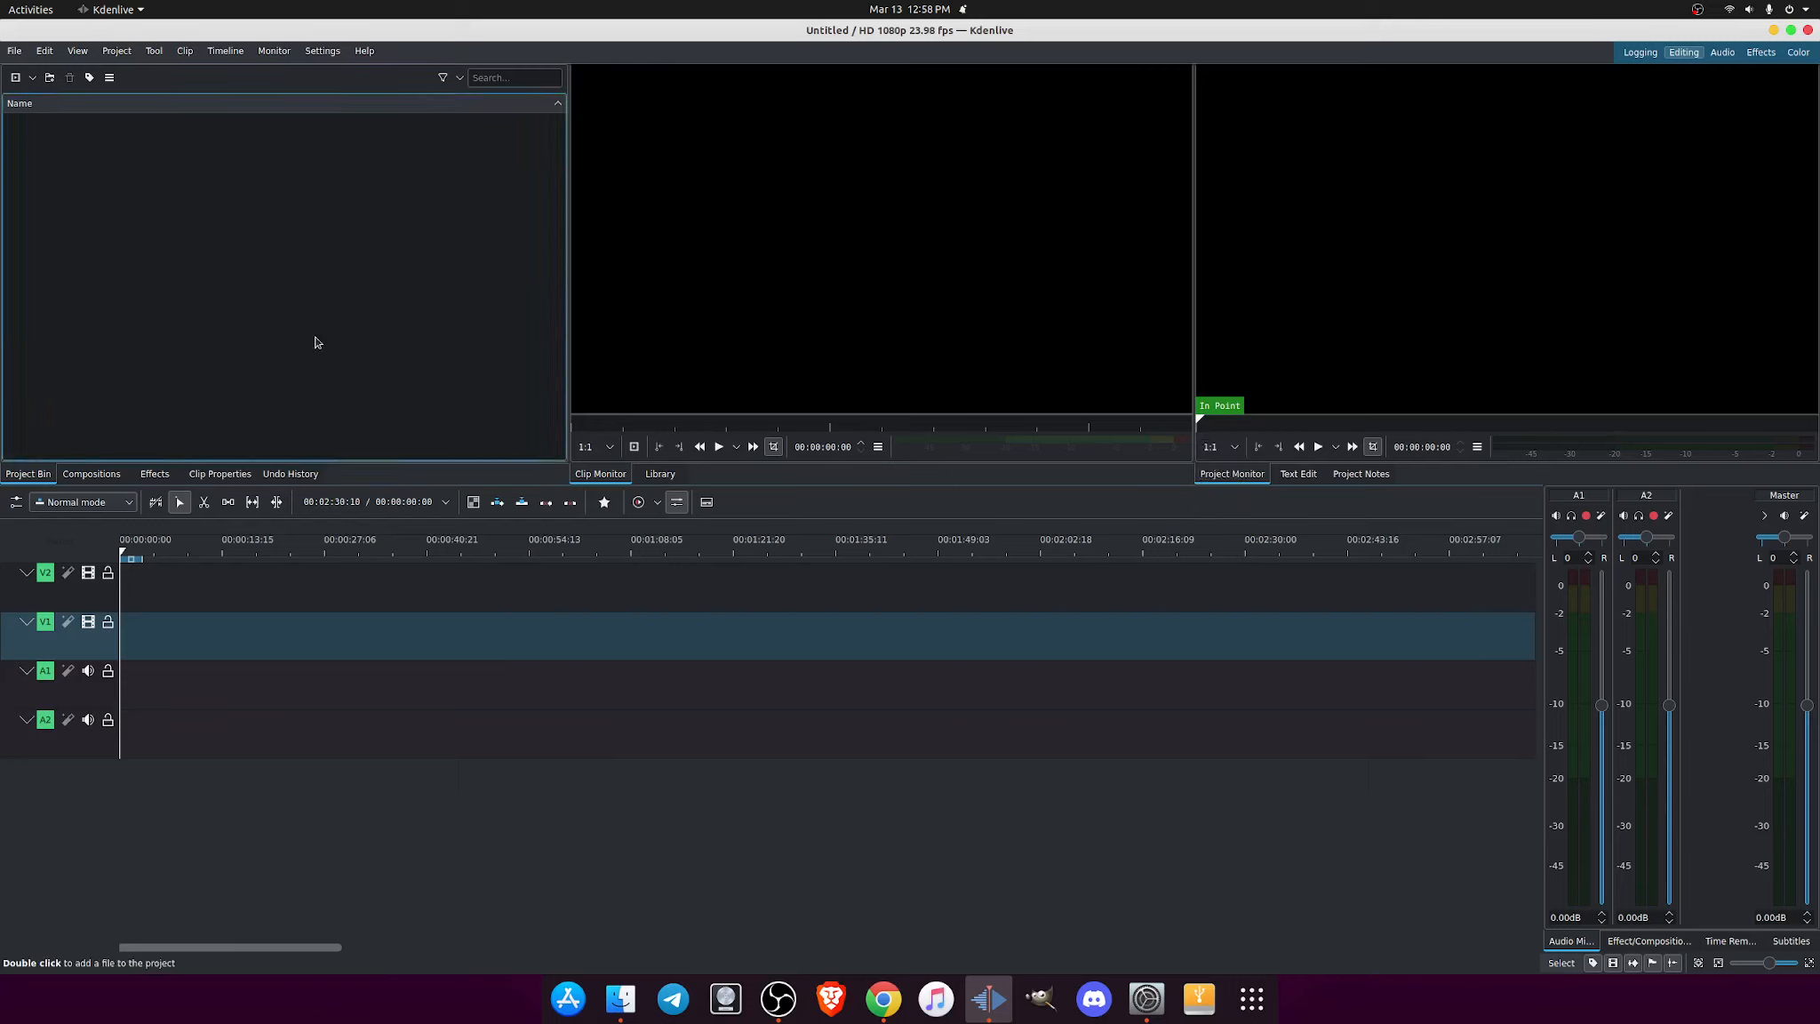
# Switch to the Files app and open Hard Drive > DaVinci Workflow > Stock Footage > Piano playing, keeping the project bin visible beside it
pyautogui.click(621, 998)
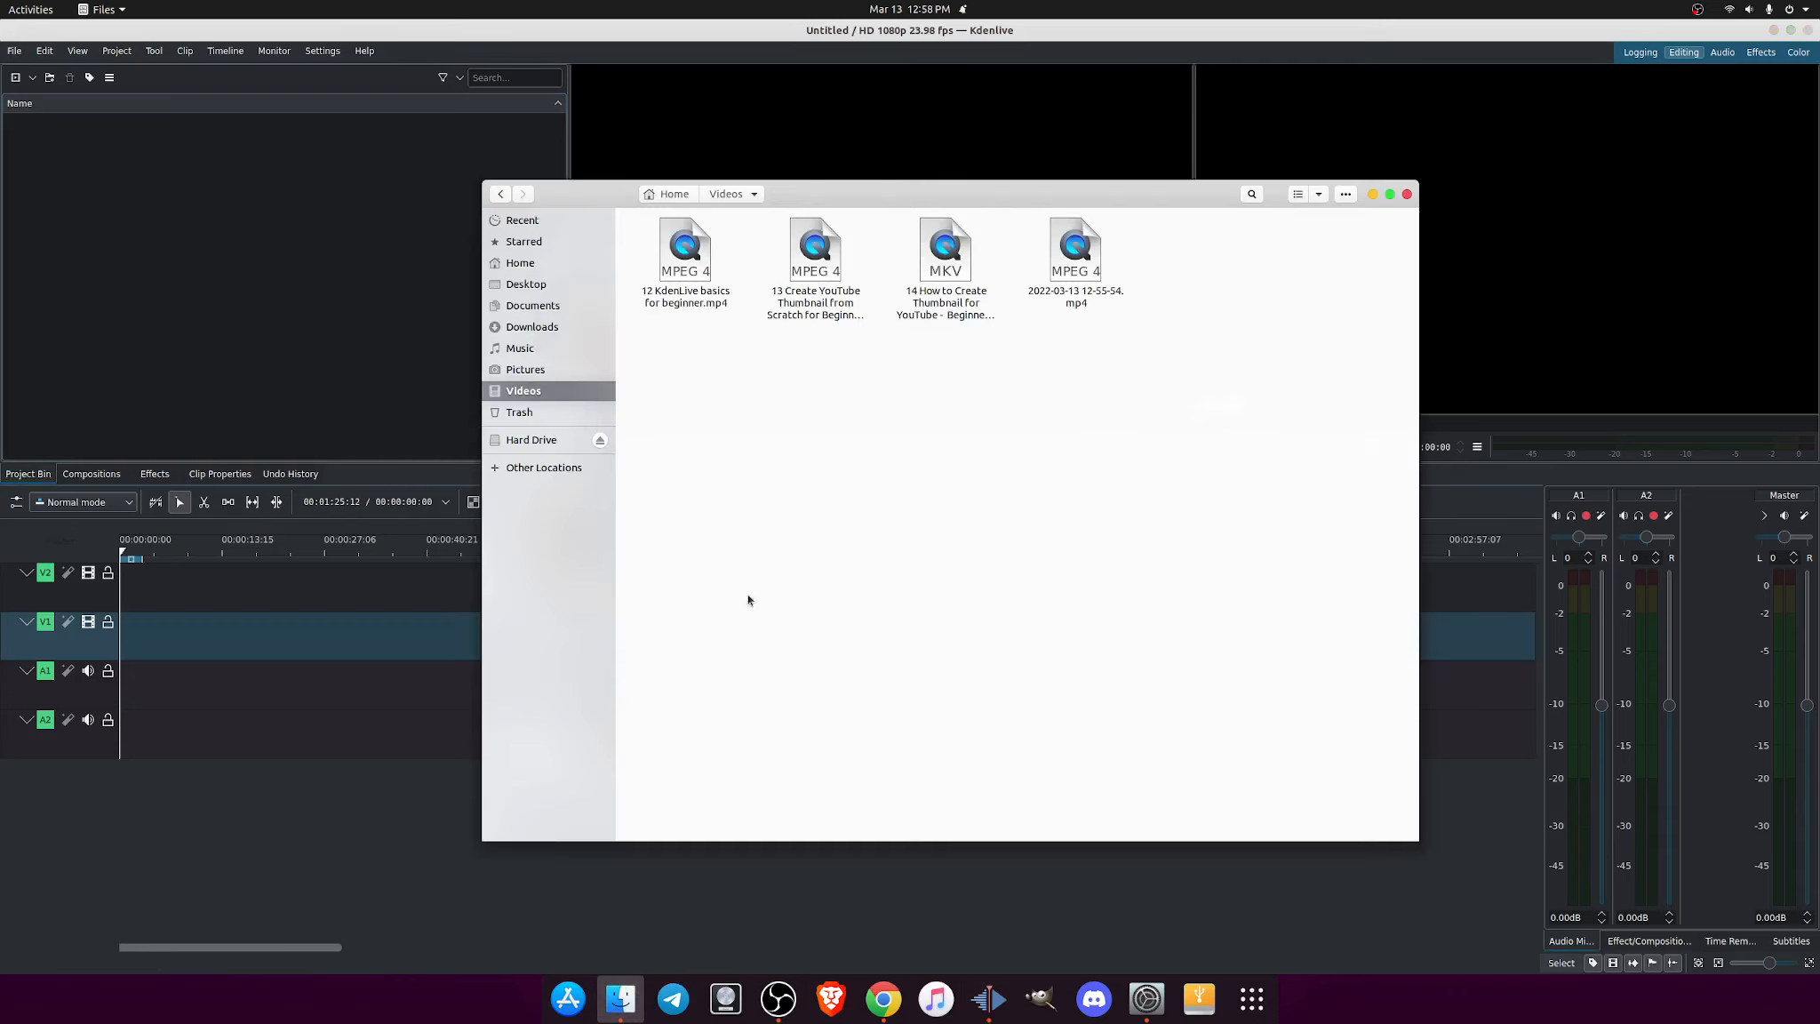
pyautogui.click(560, 443)
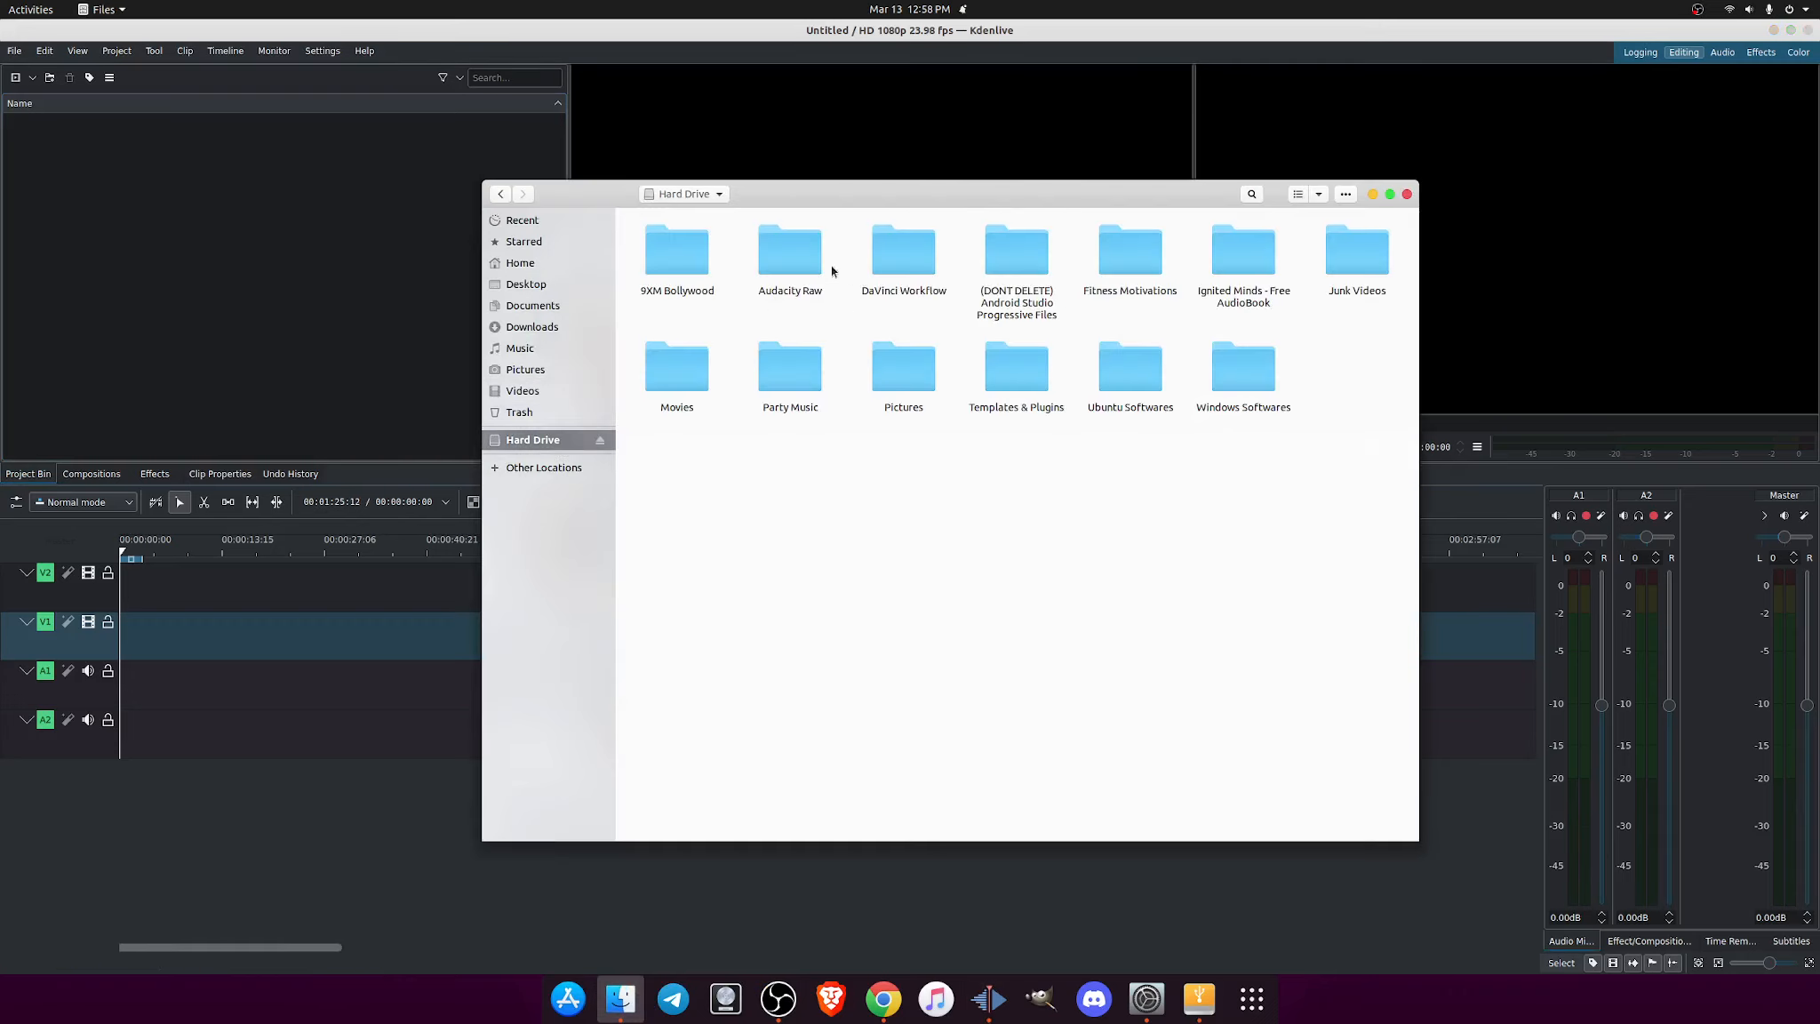
pyautogui.doubleClick(884, 267)
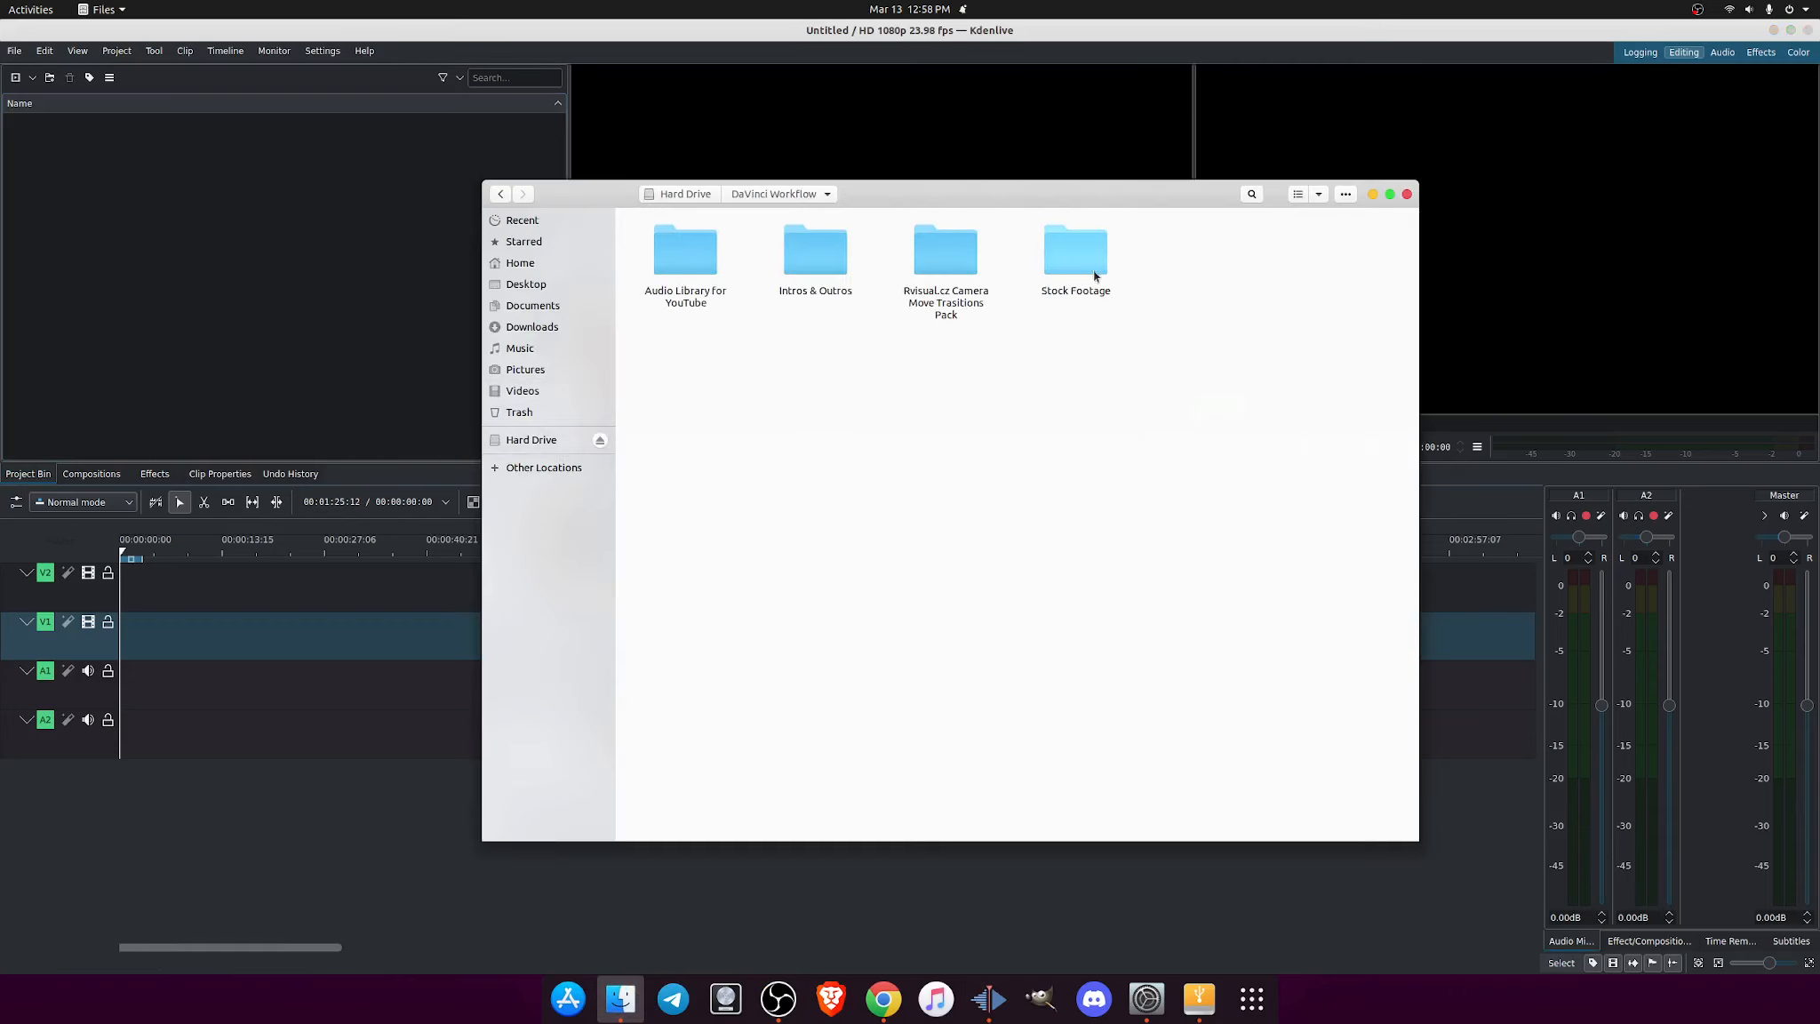
pyautogui.doubleClick(1078, 257)
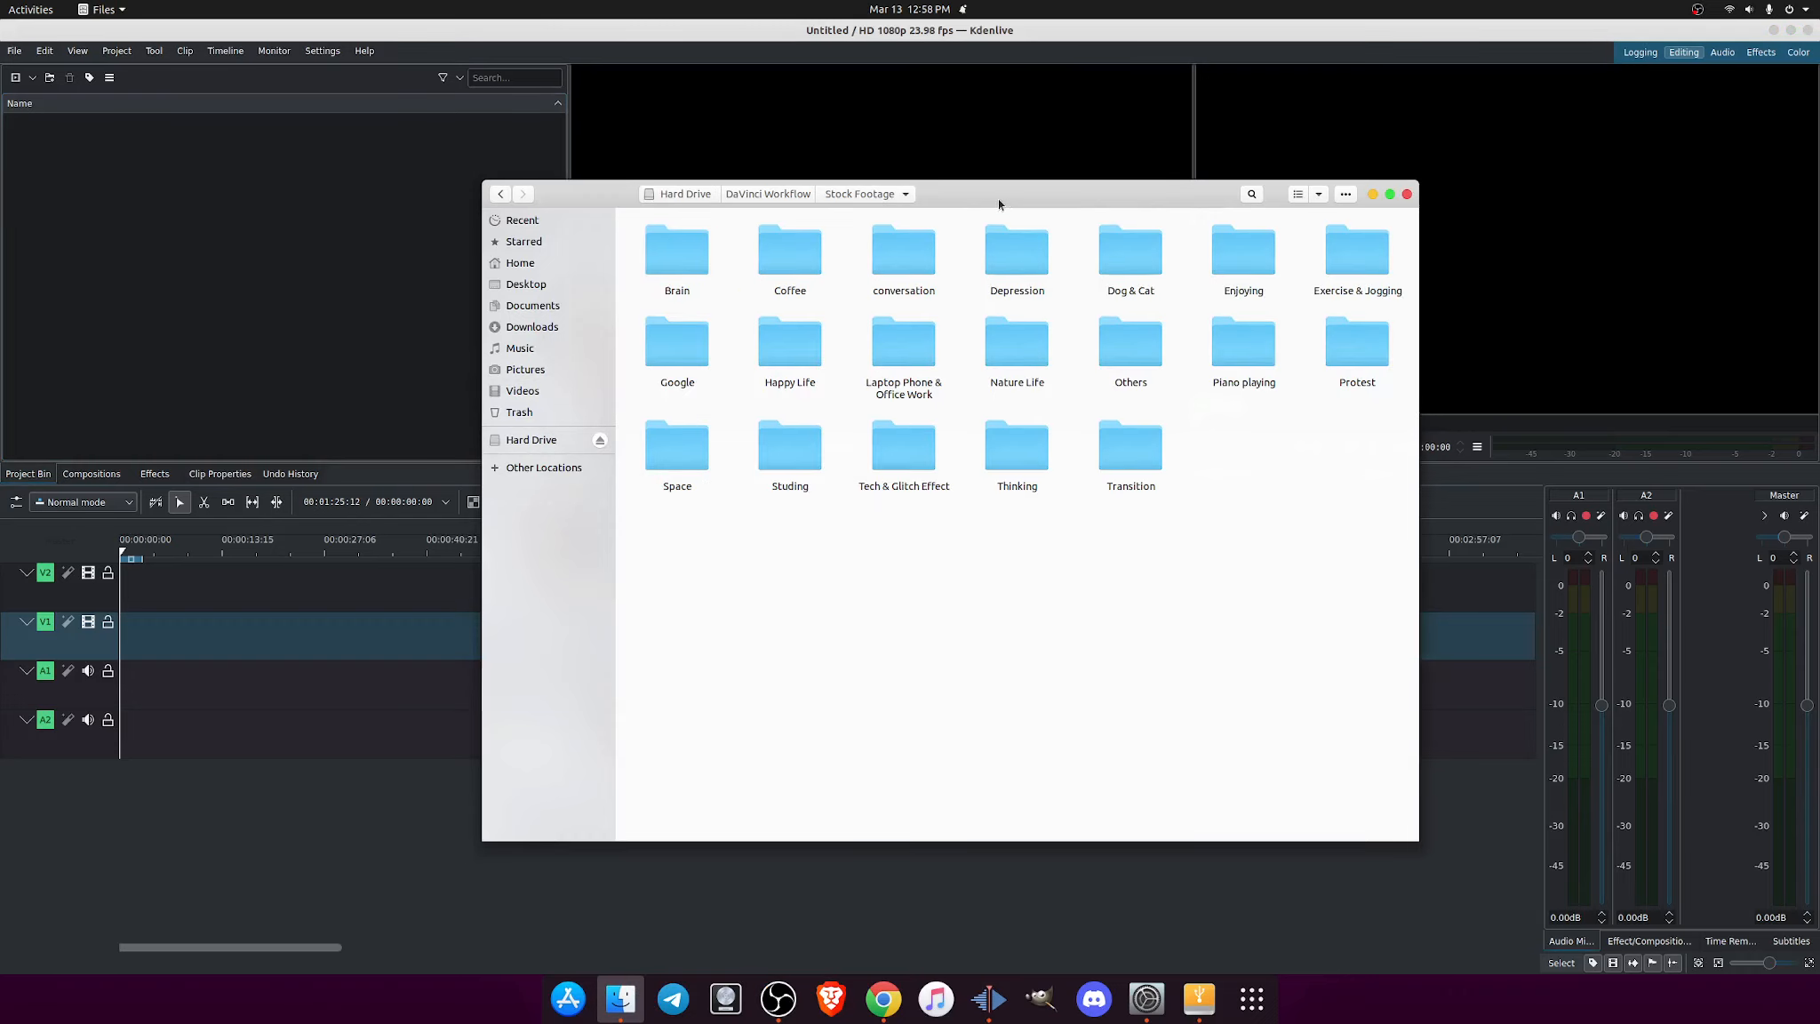
pyautogui.moveTo(998, 198); pyautogui.dragTo(944, 250)
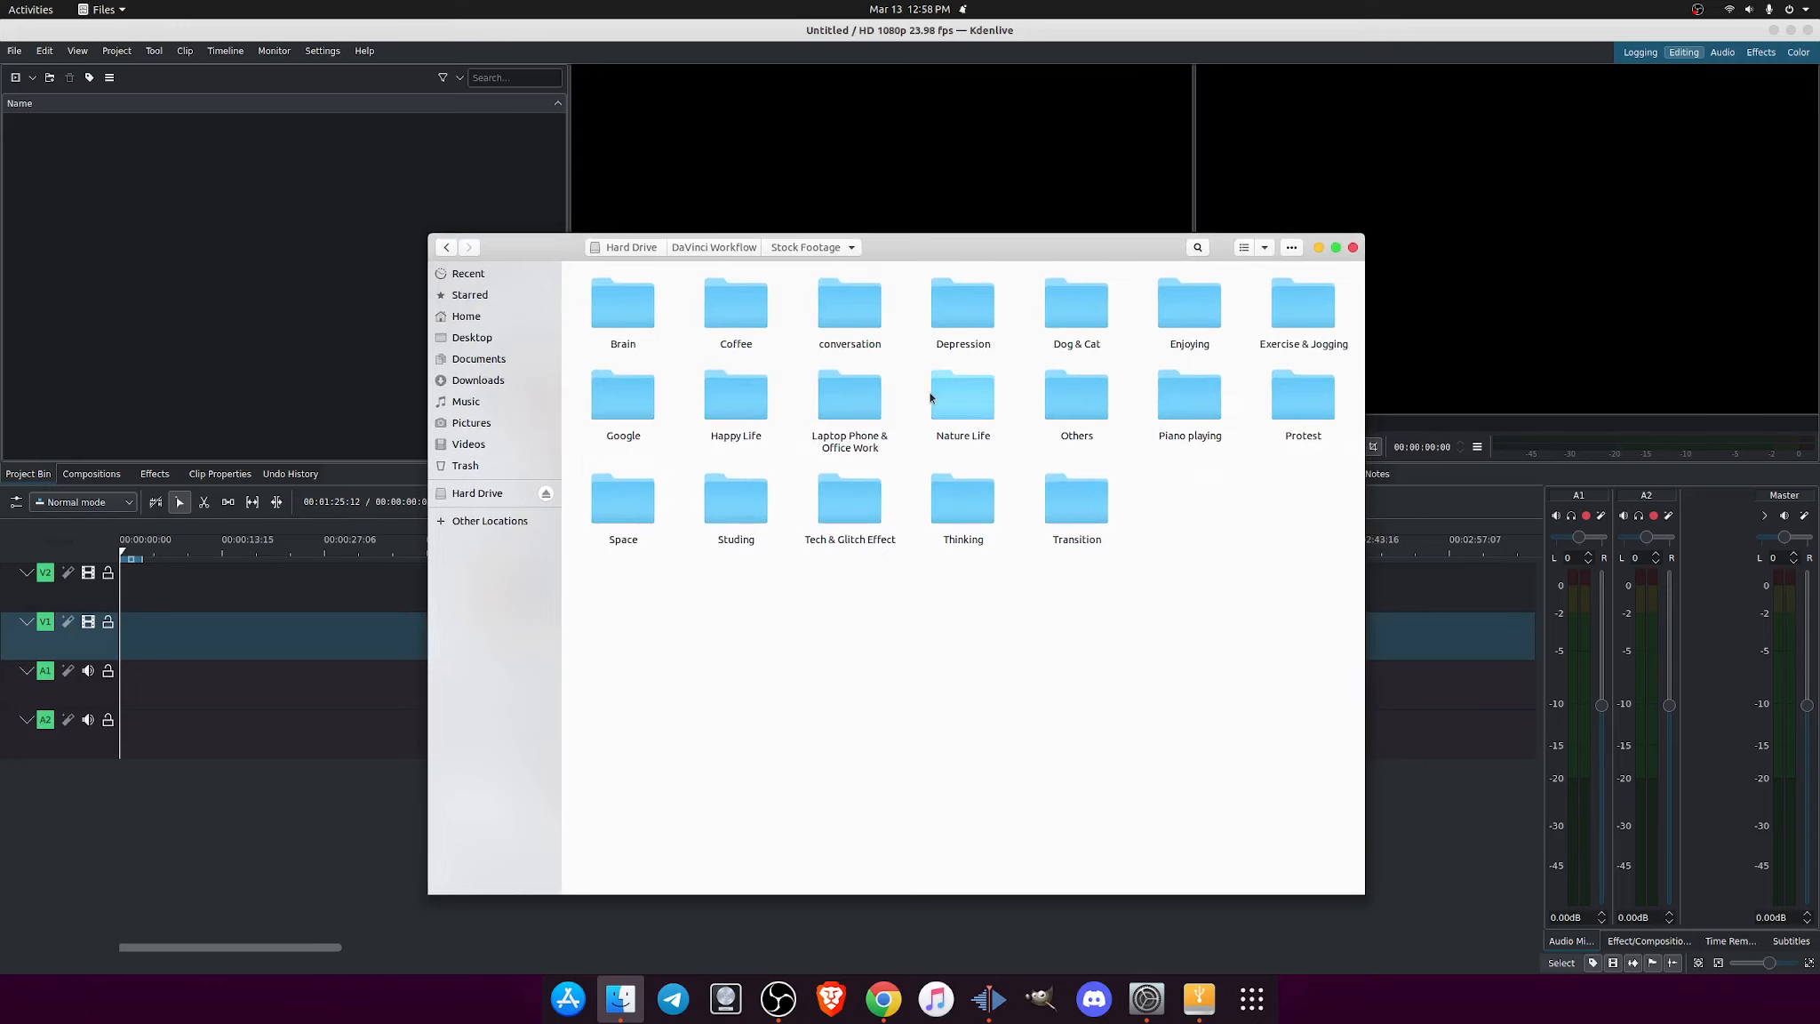
pyautogui.doubleClick(1219, 427)
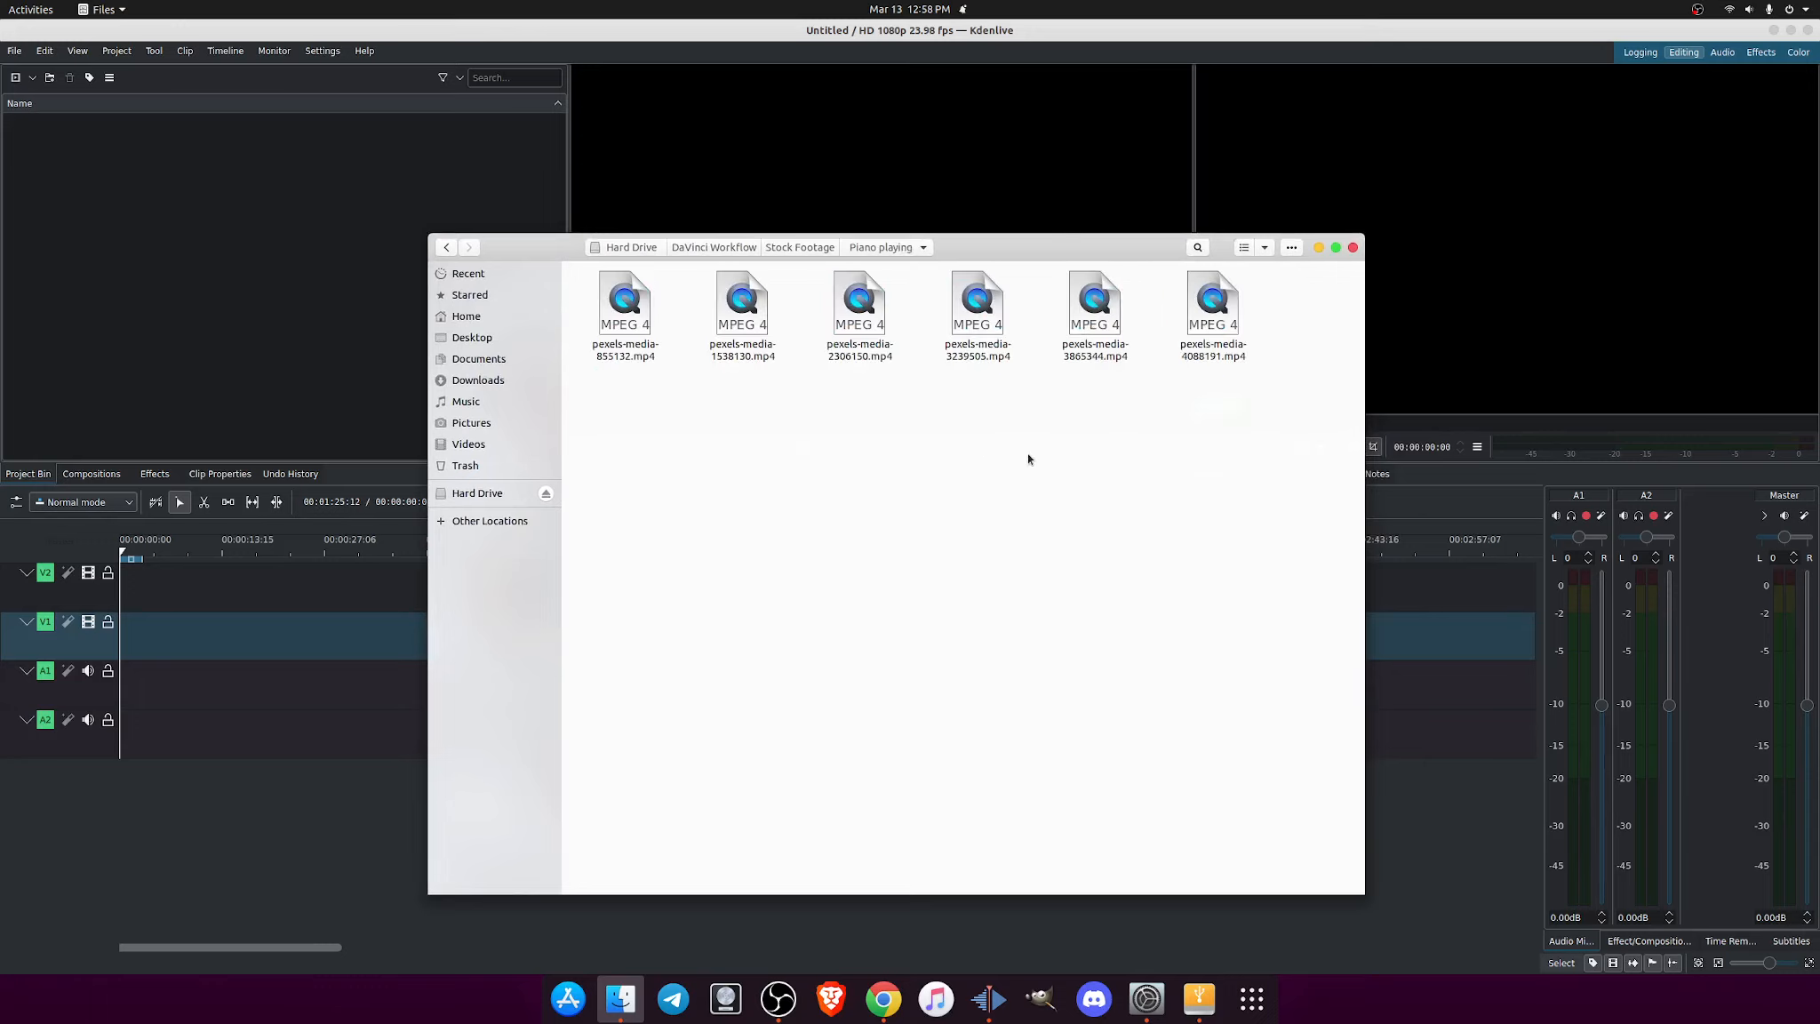
pyautogui.moveTo(925, 409); pyautogui.dragTo(1008, 408)
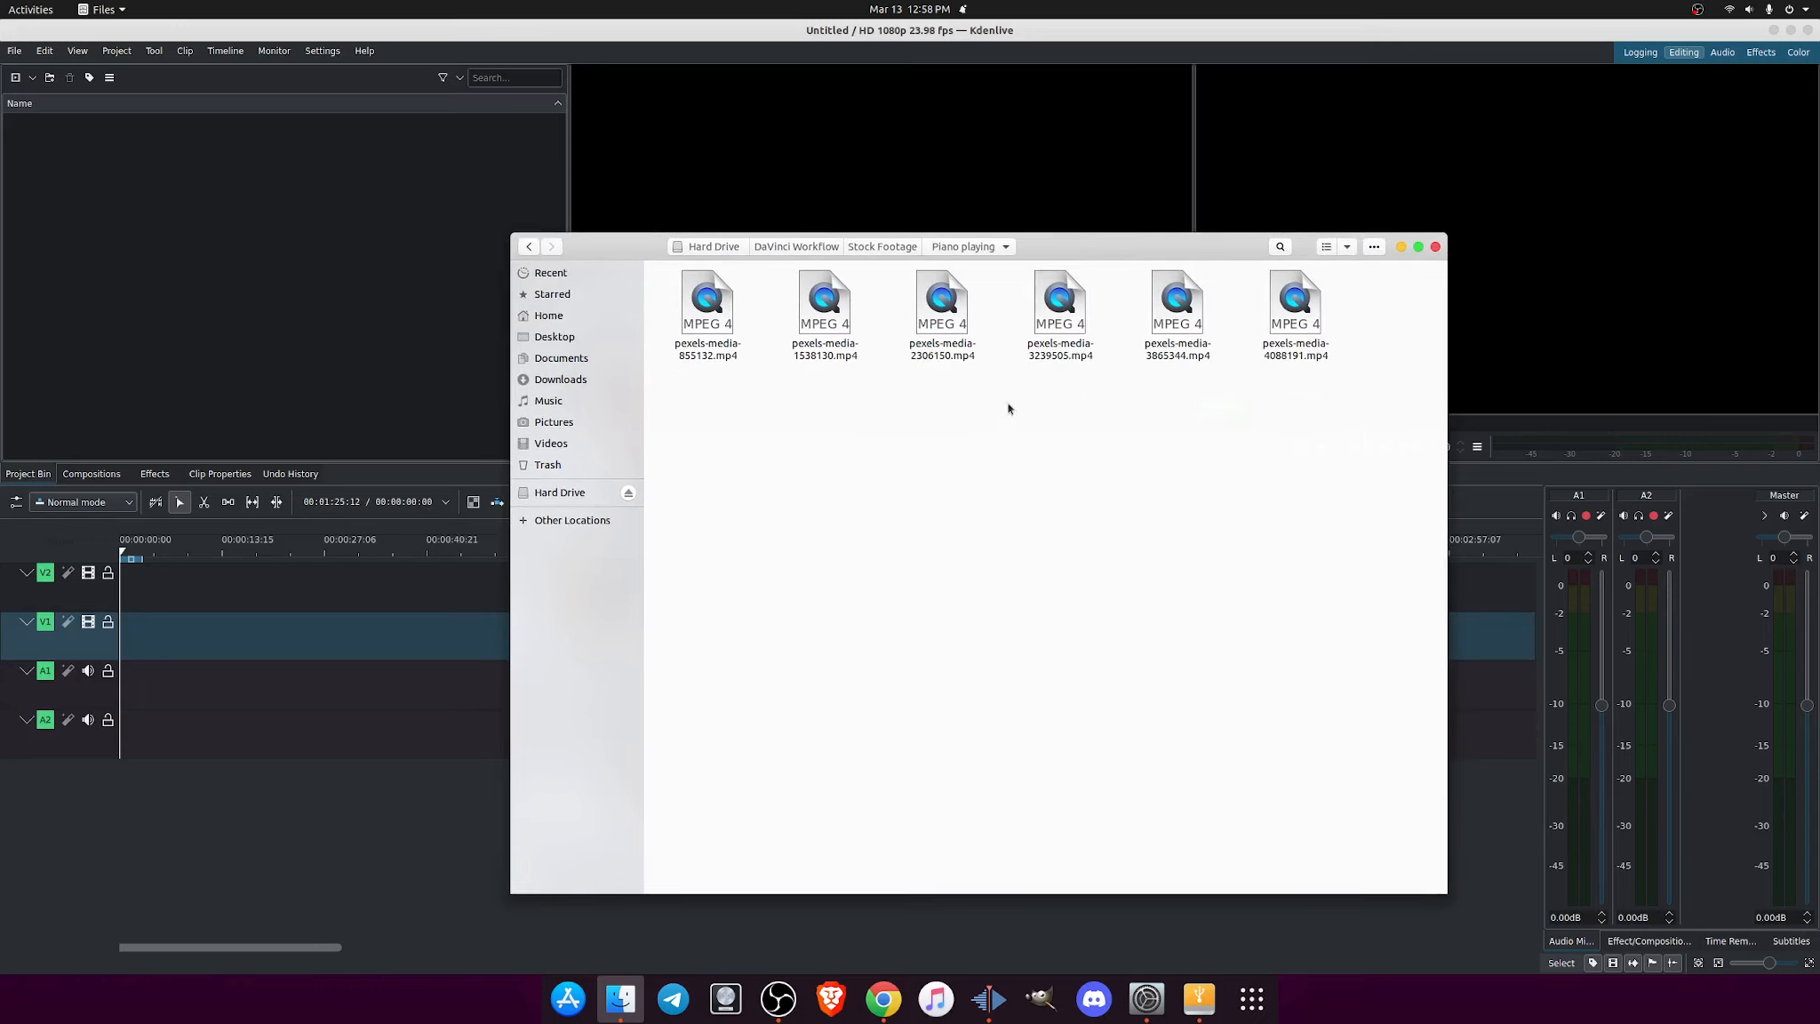
# Import pexels-media-1538130.mp4 into the project bin and decline switching the project to the clip's HD 1080p 29.97 fps profile
pyautogui.click(825, 307)
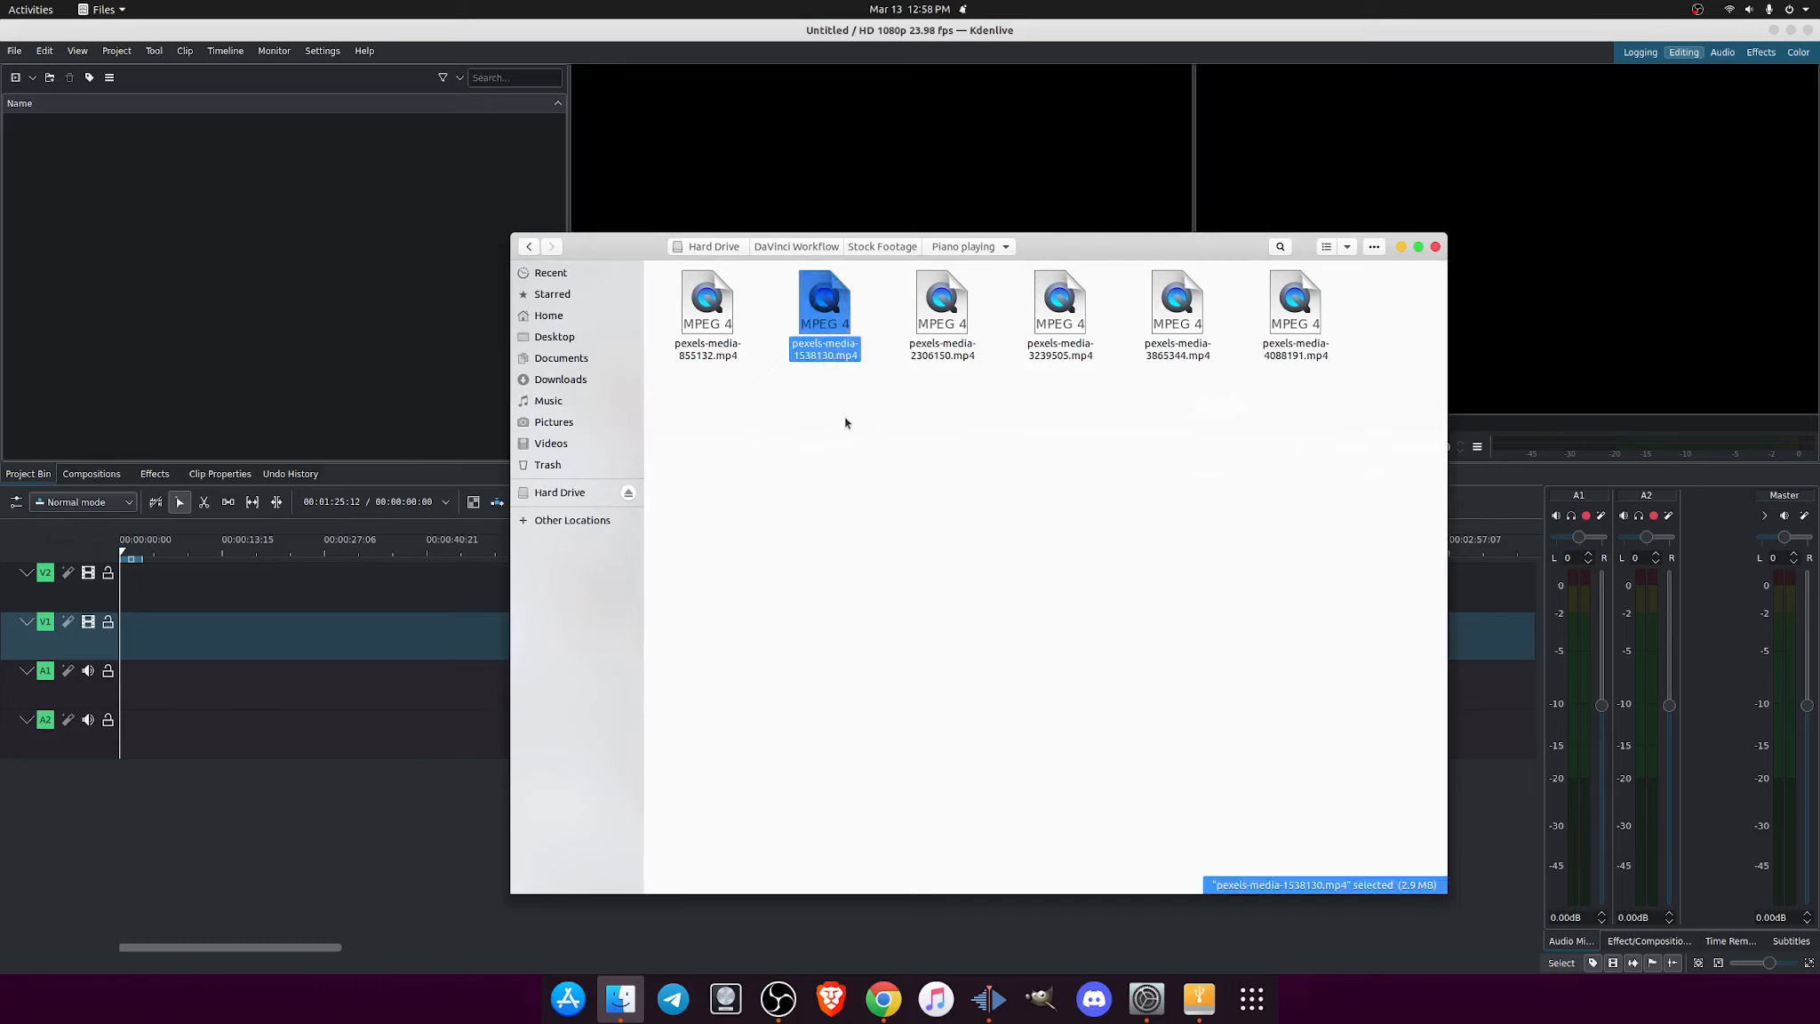
pyautogui.moveTo(825, 306); pyautogui.dragTo(326, 324)
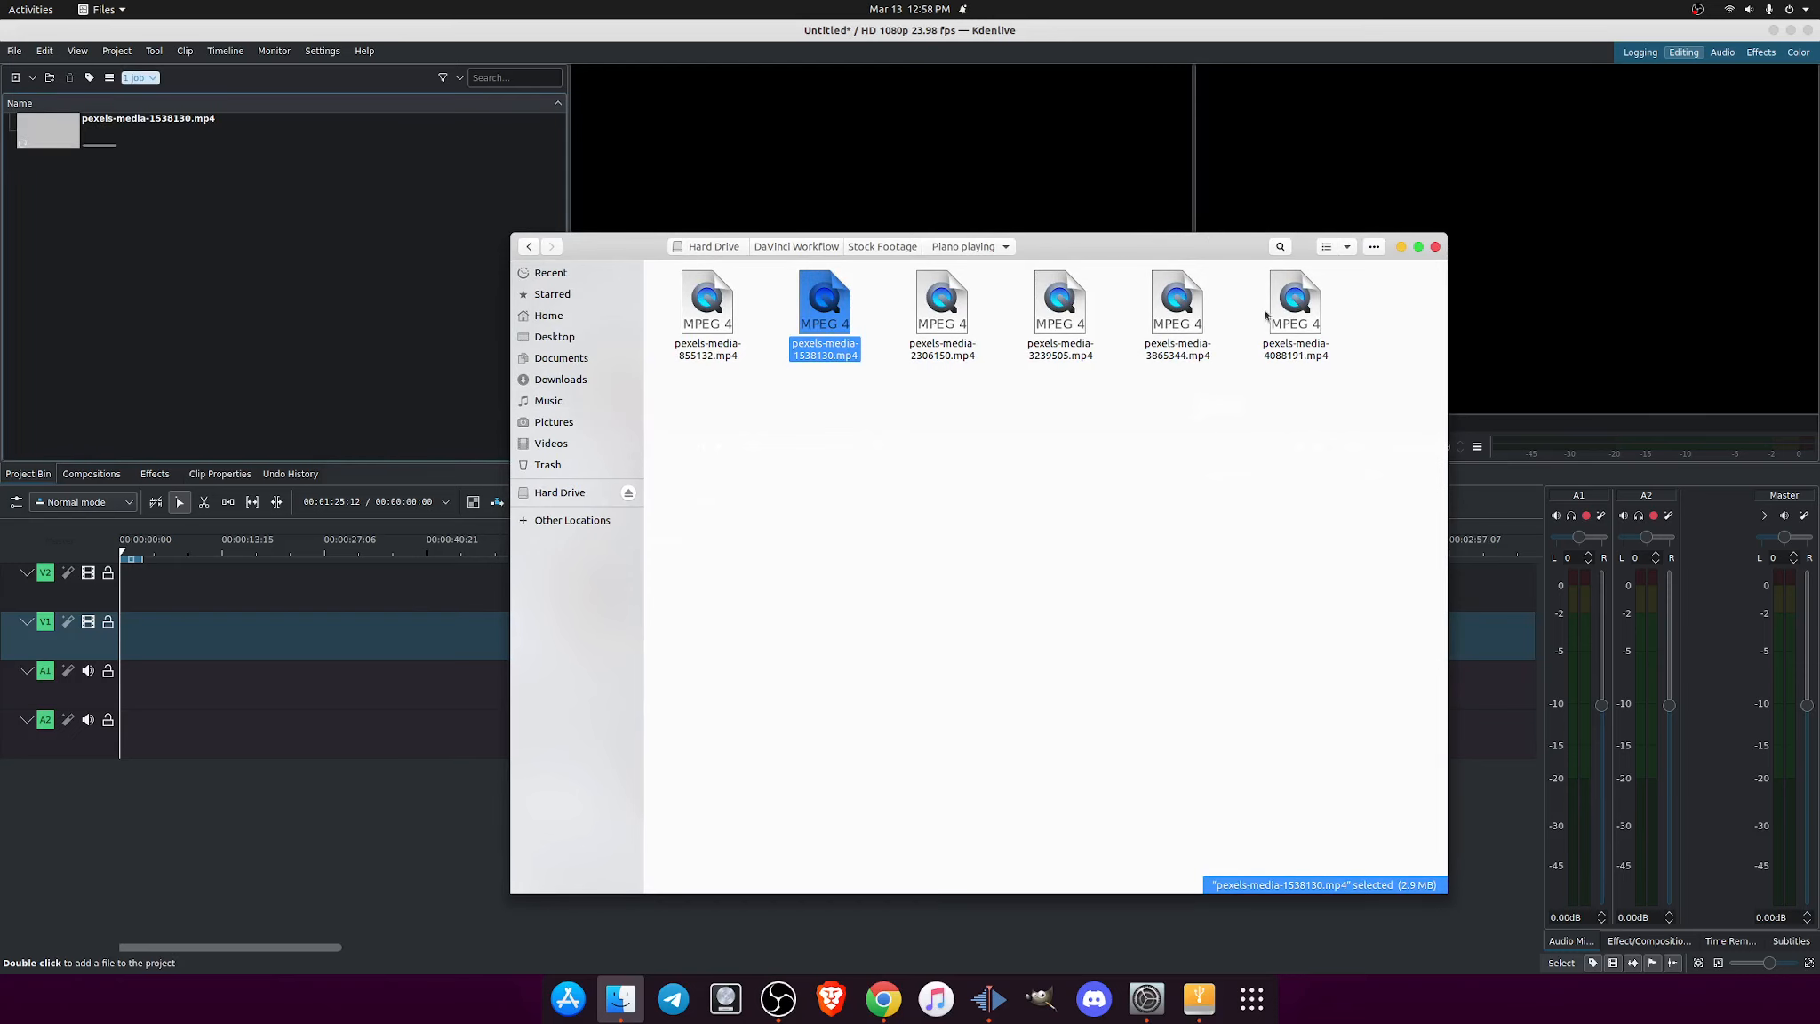
pyautogui.click(1402, 248)
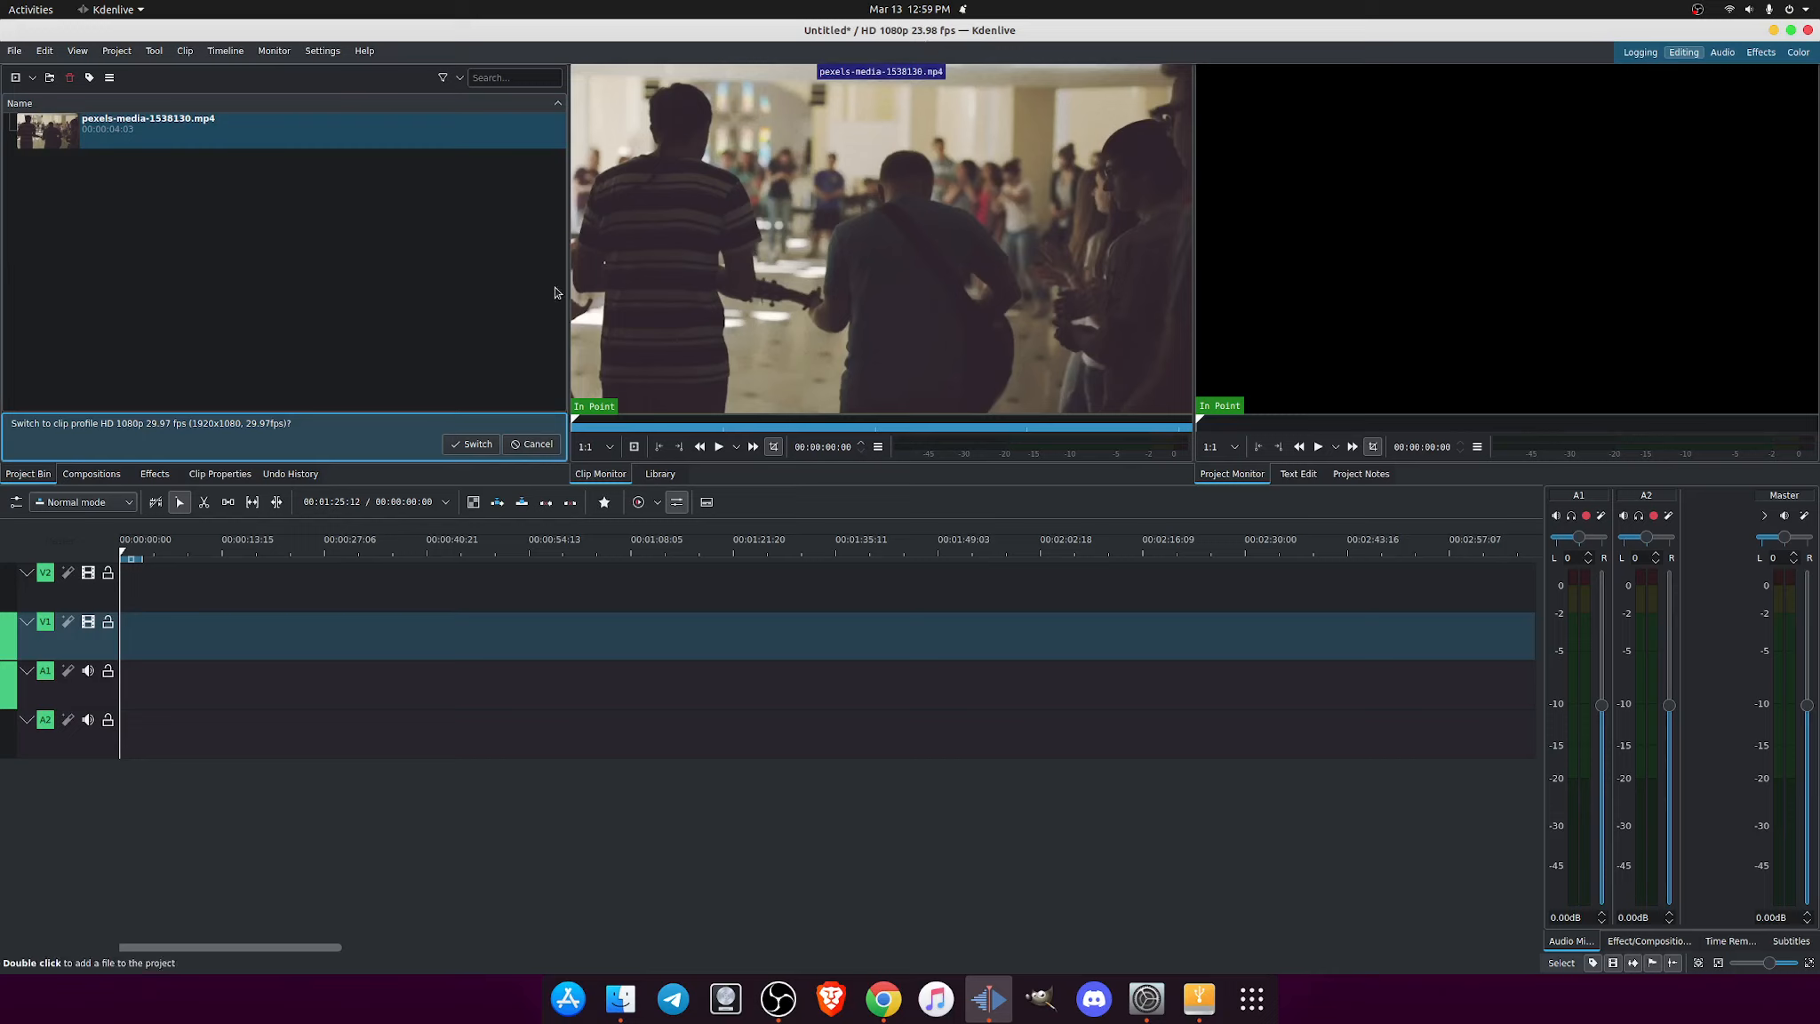
pyautogui.click(521, 443)
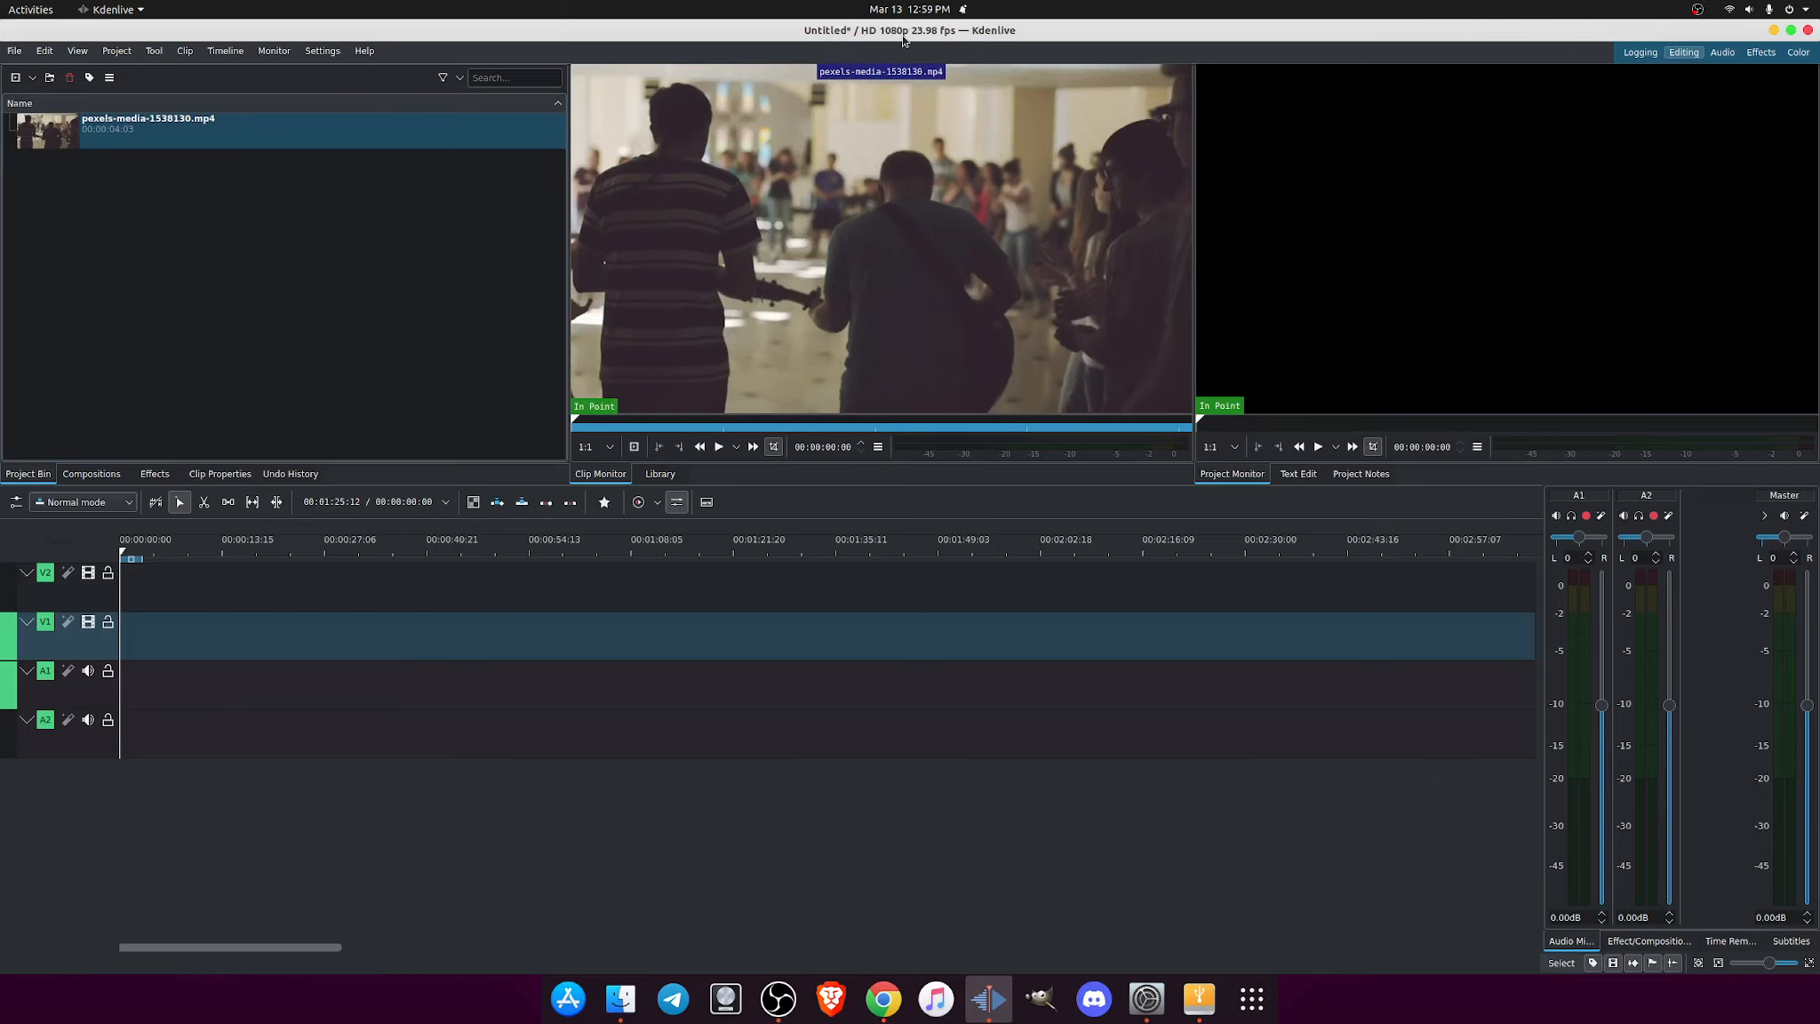
# Load pexels-media-1538130.mp4 from the project bin into the Clip Monitor
pyautogui.click(311, 290)
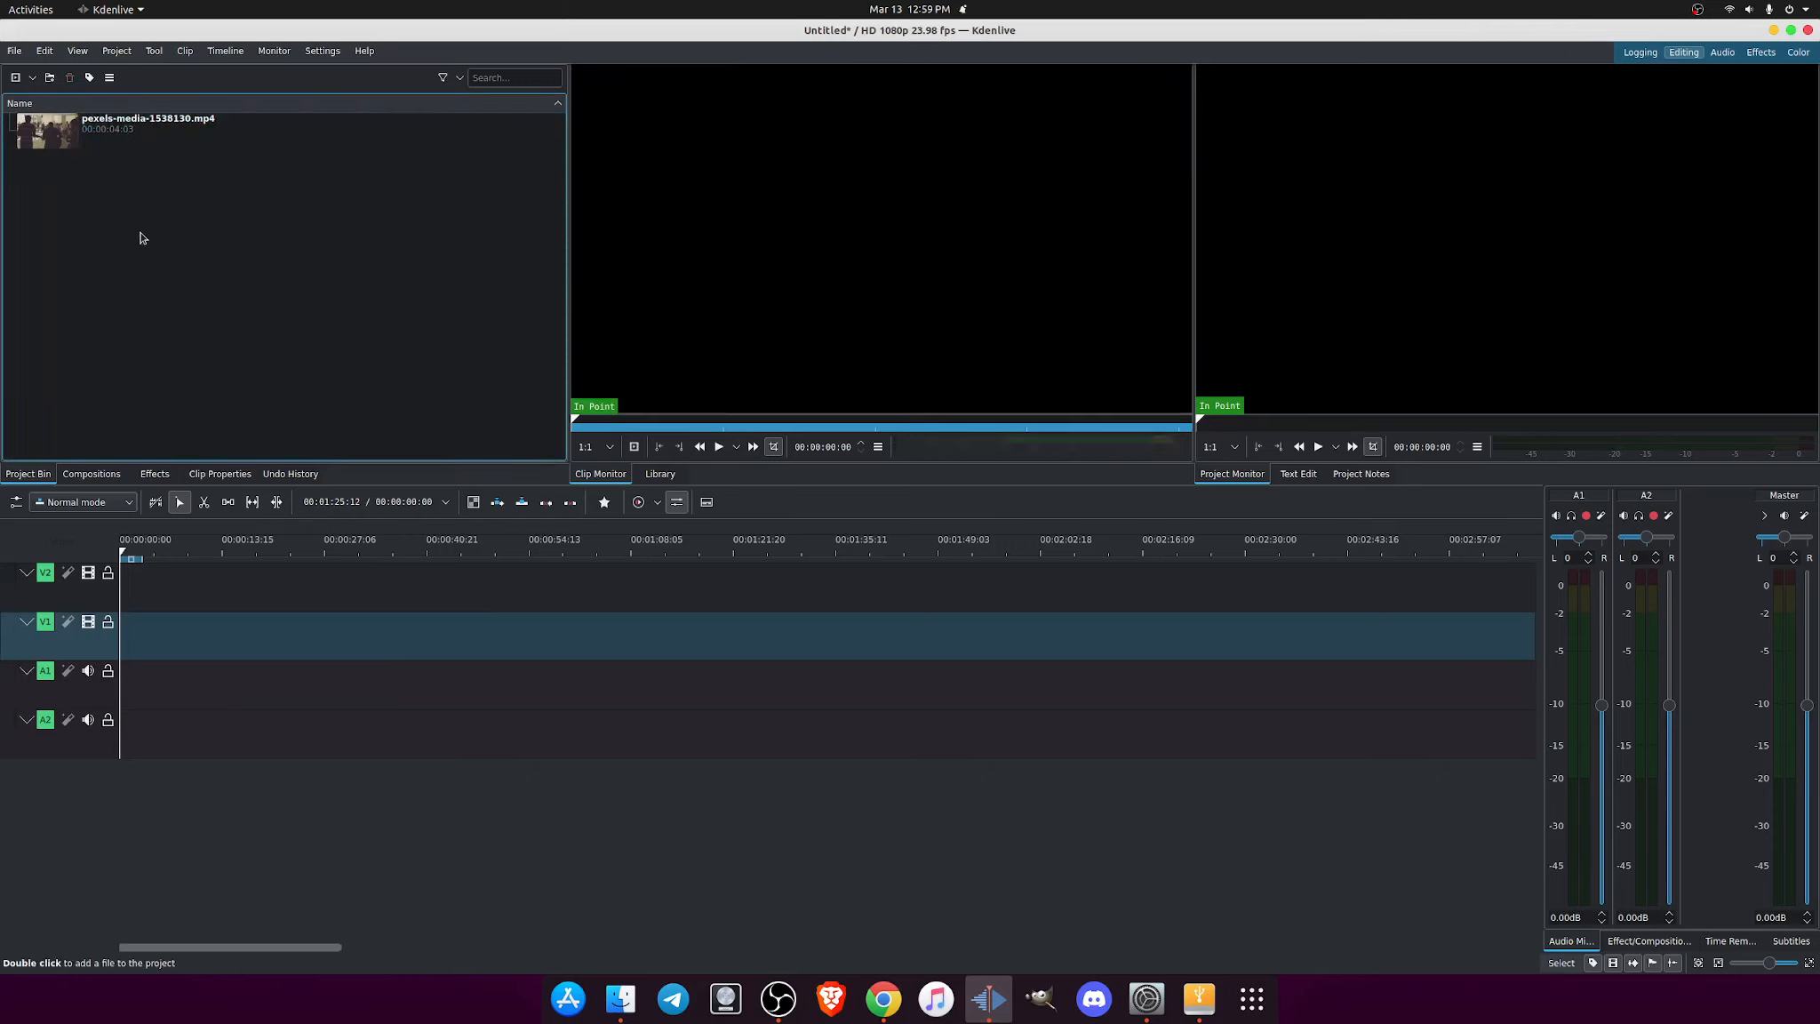
pyautogui.click(94, 131)
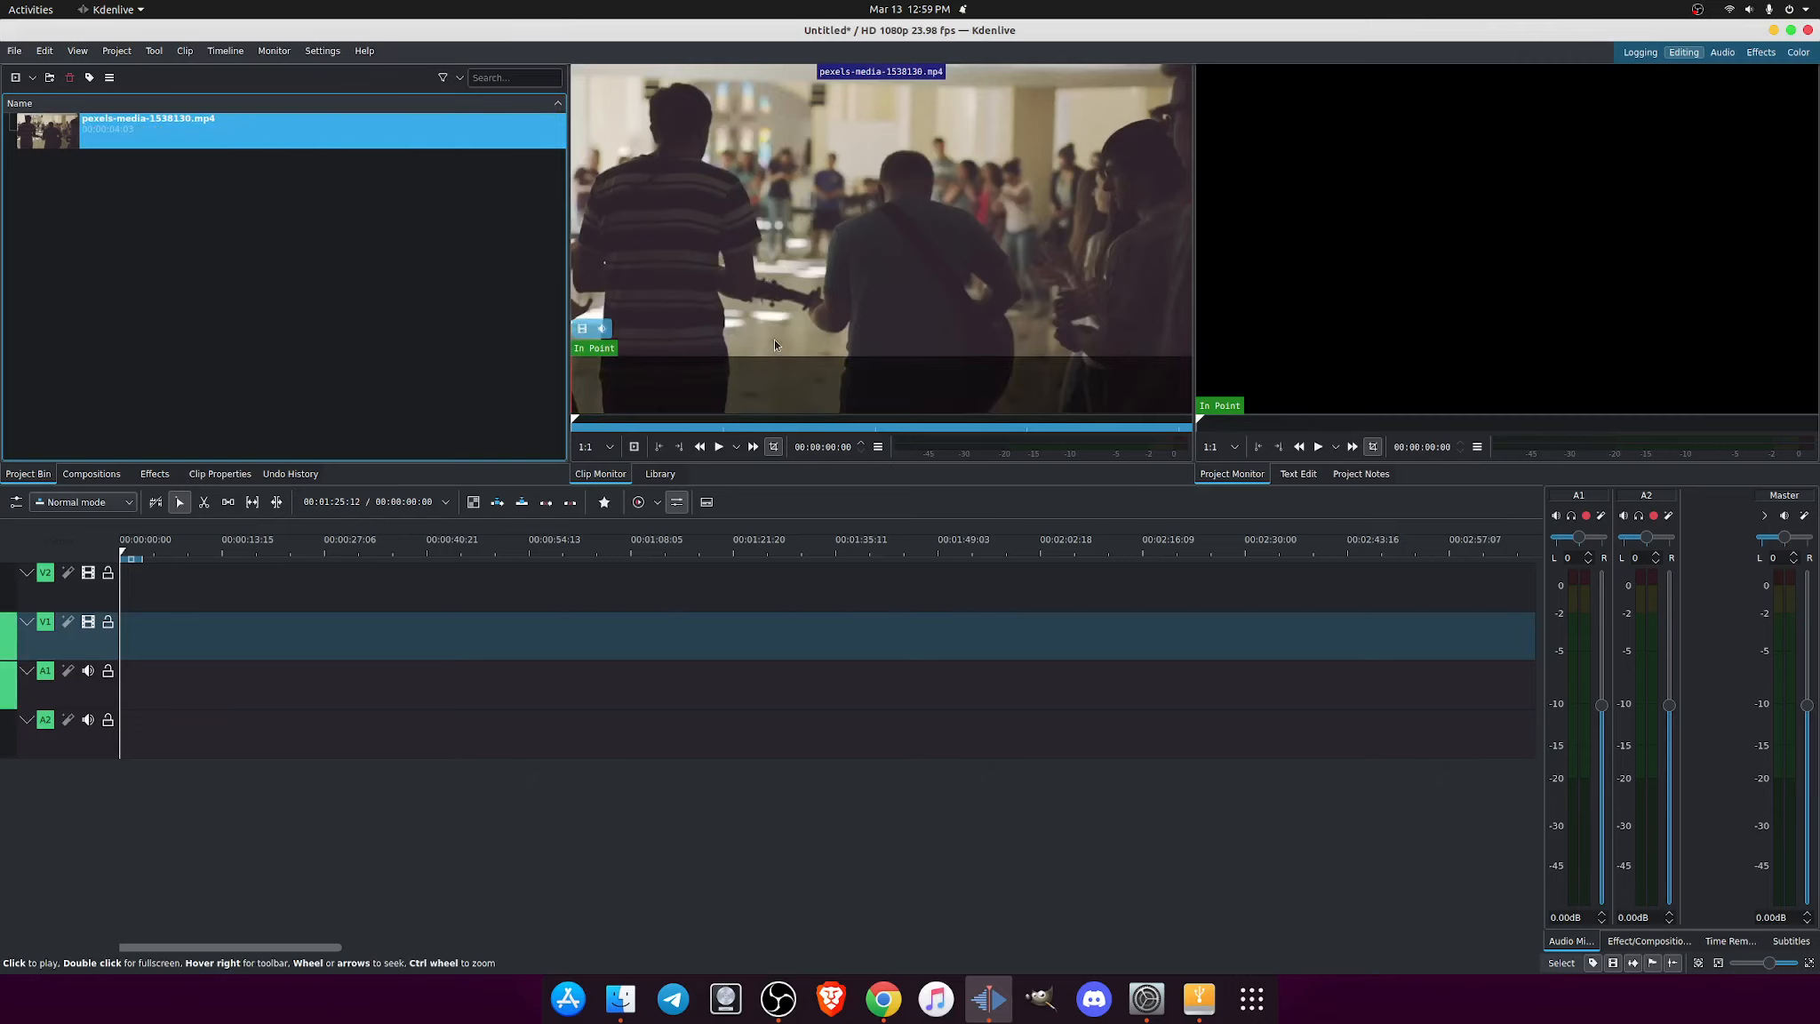
# Place pexels-media-1538130.mp4 at the start of track V1 and set the playhead near the clip's end at 00:00:03:23
pyautogui.click(274, 216)
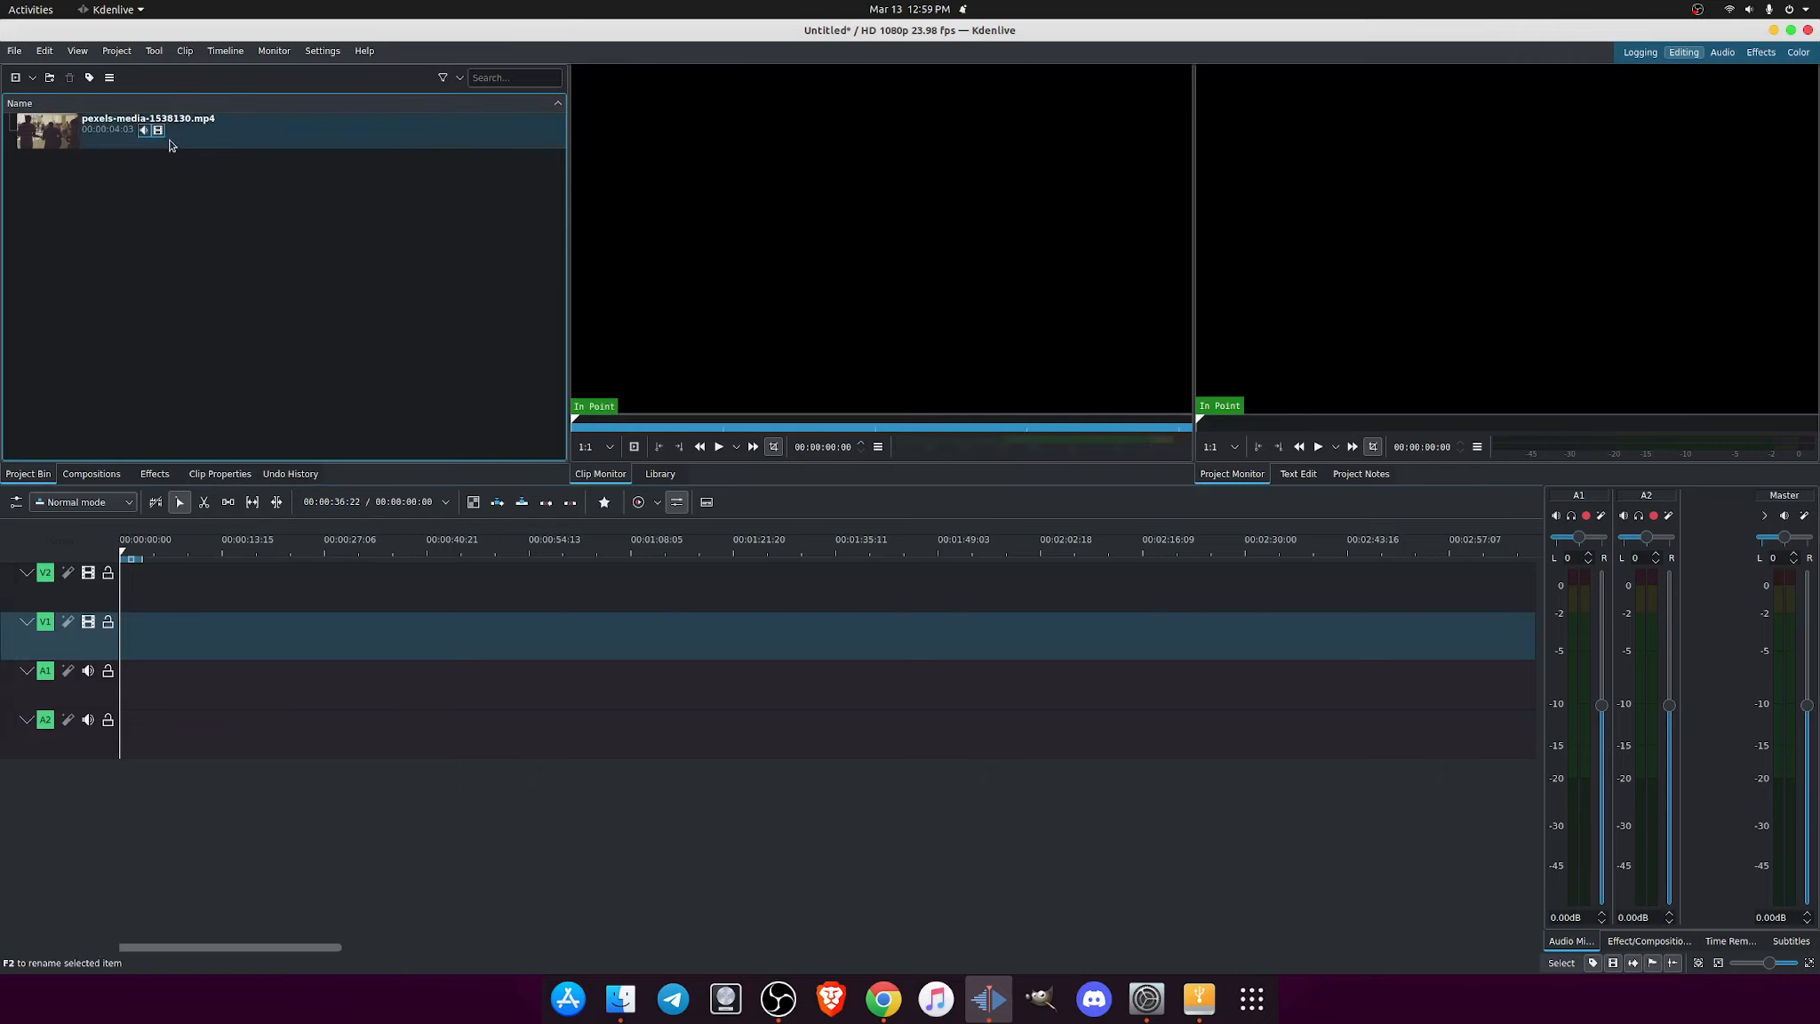
pyautogui.click(203, 142)
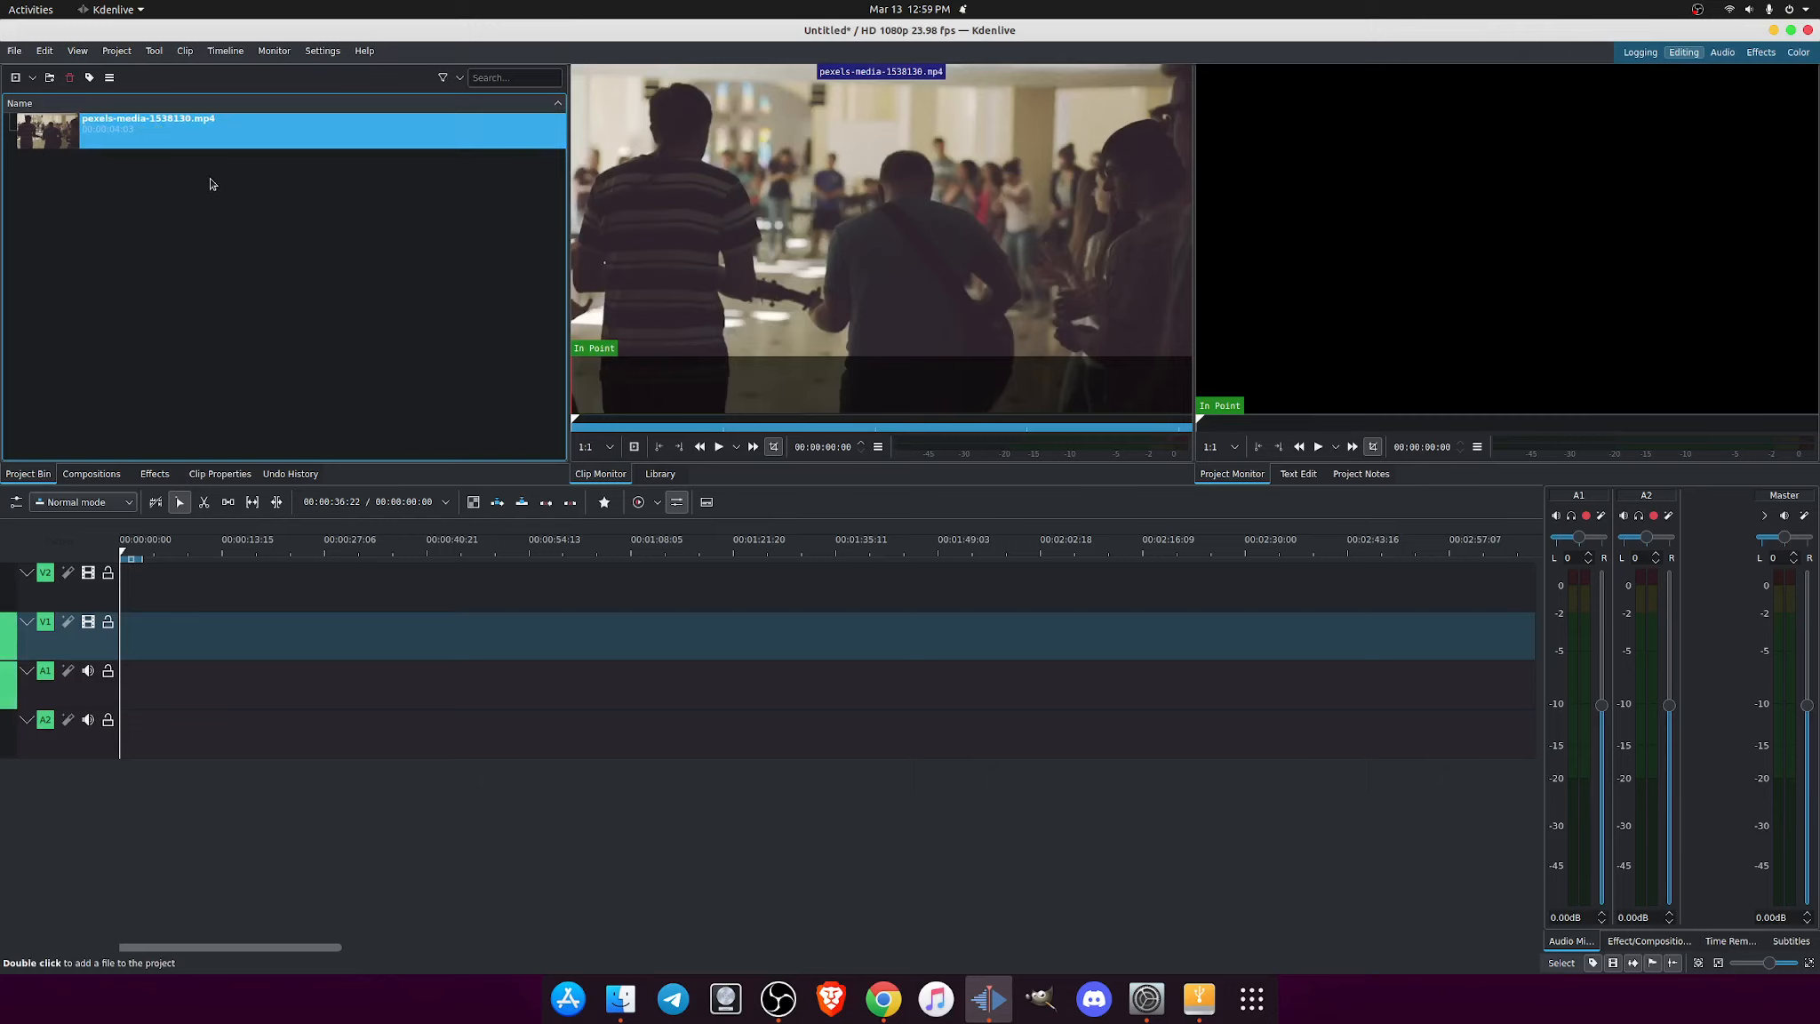
pyautogui.moveTo(105, 144); pyautogui.dragTo(135, 632)
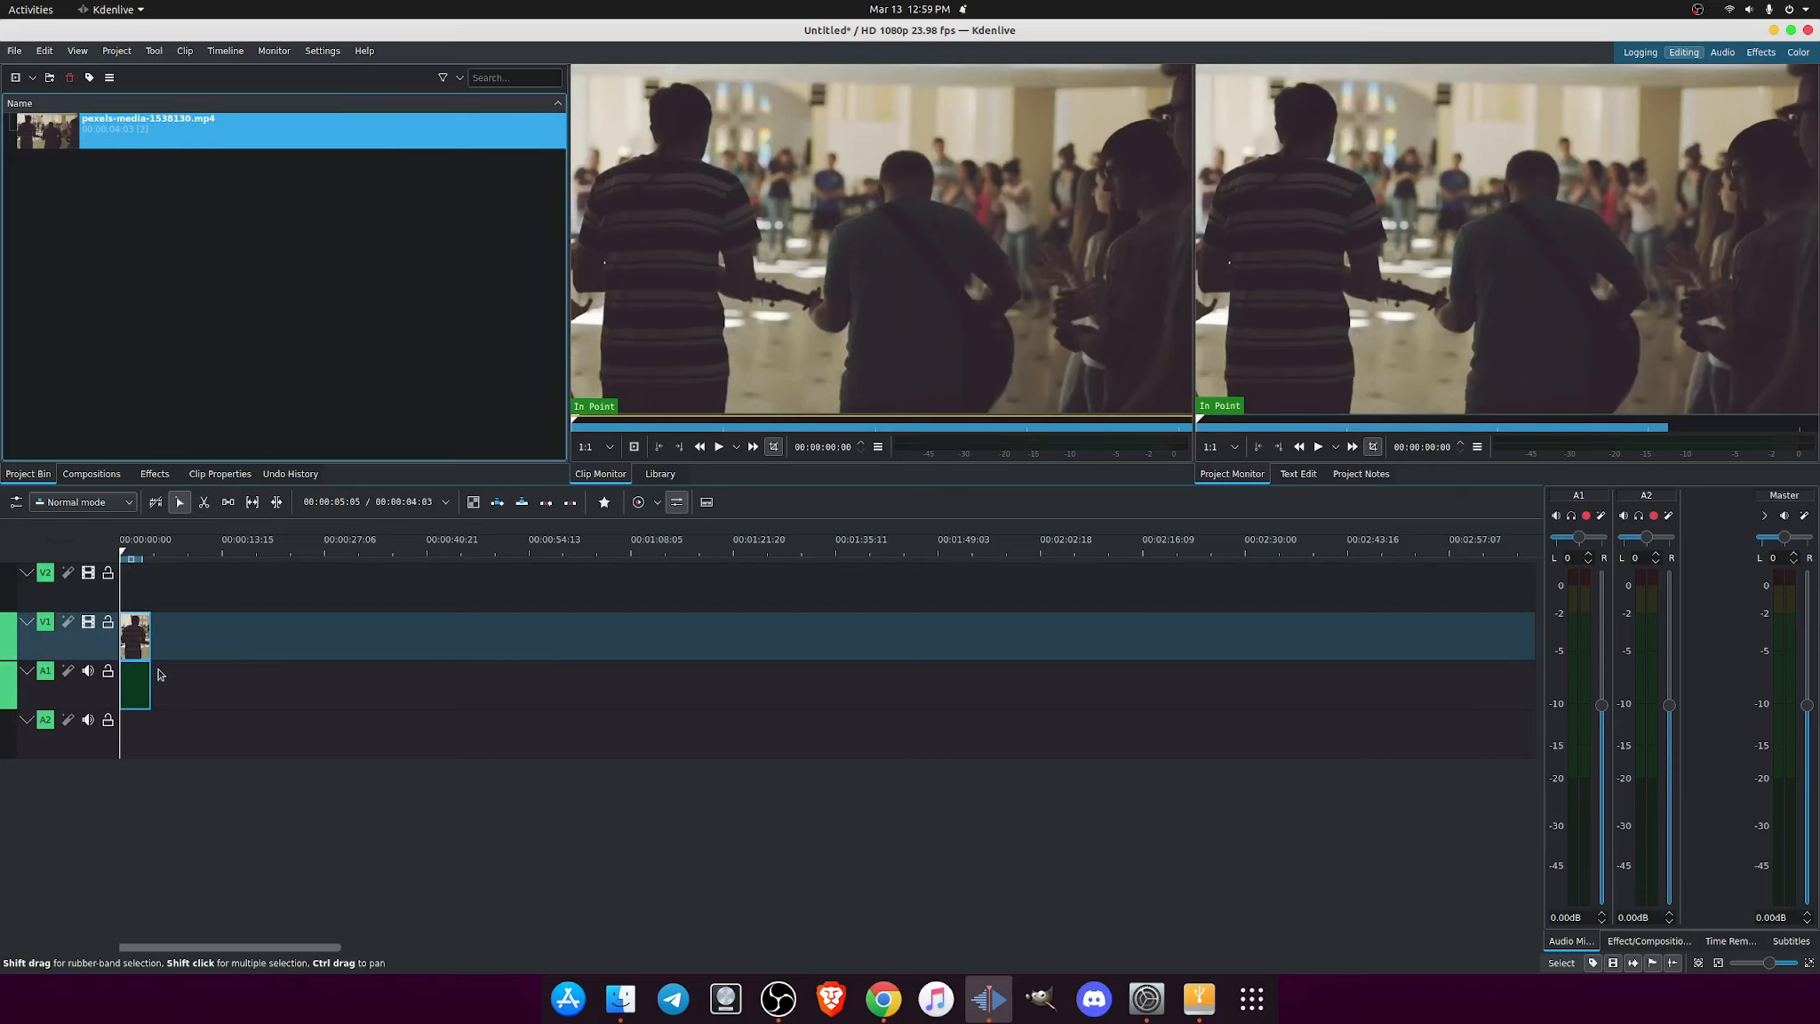
pyautogui.scroll(5, 178, 674)
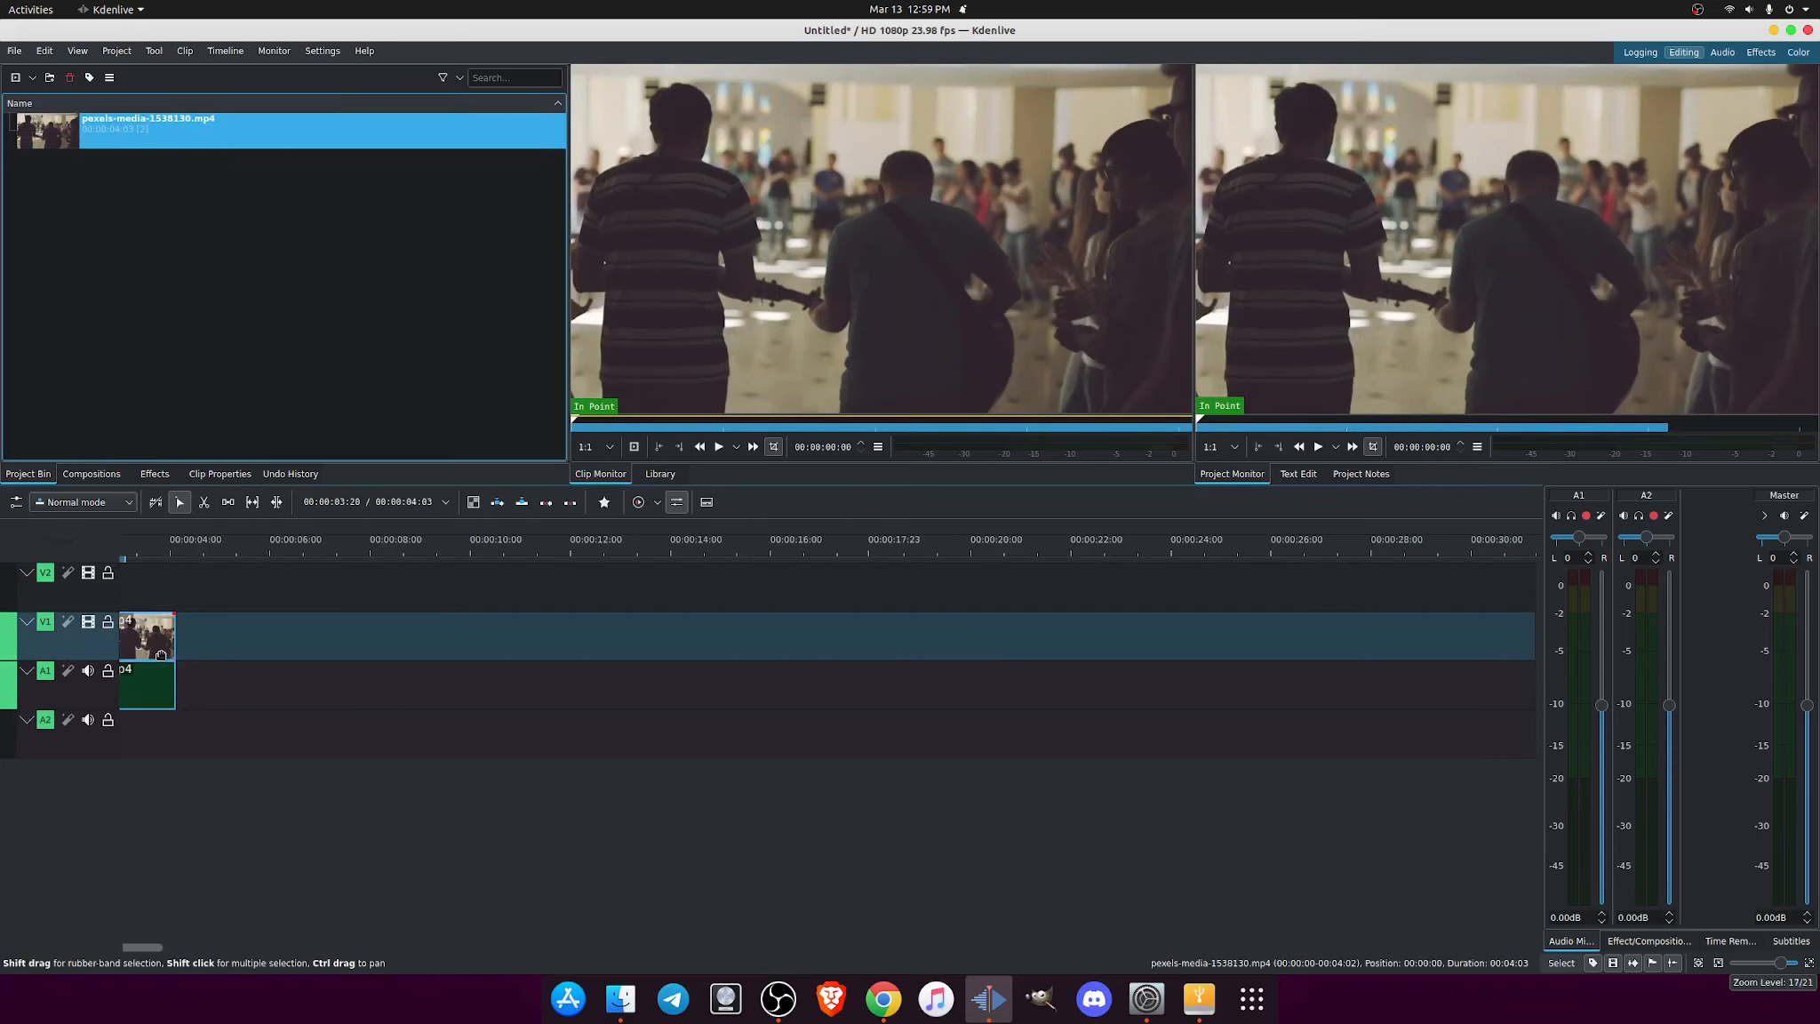
pyautogui.click(171, 574)
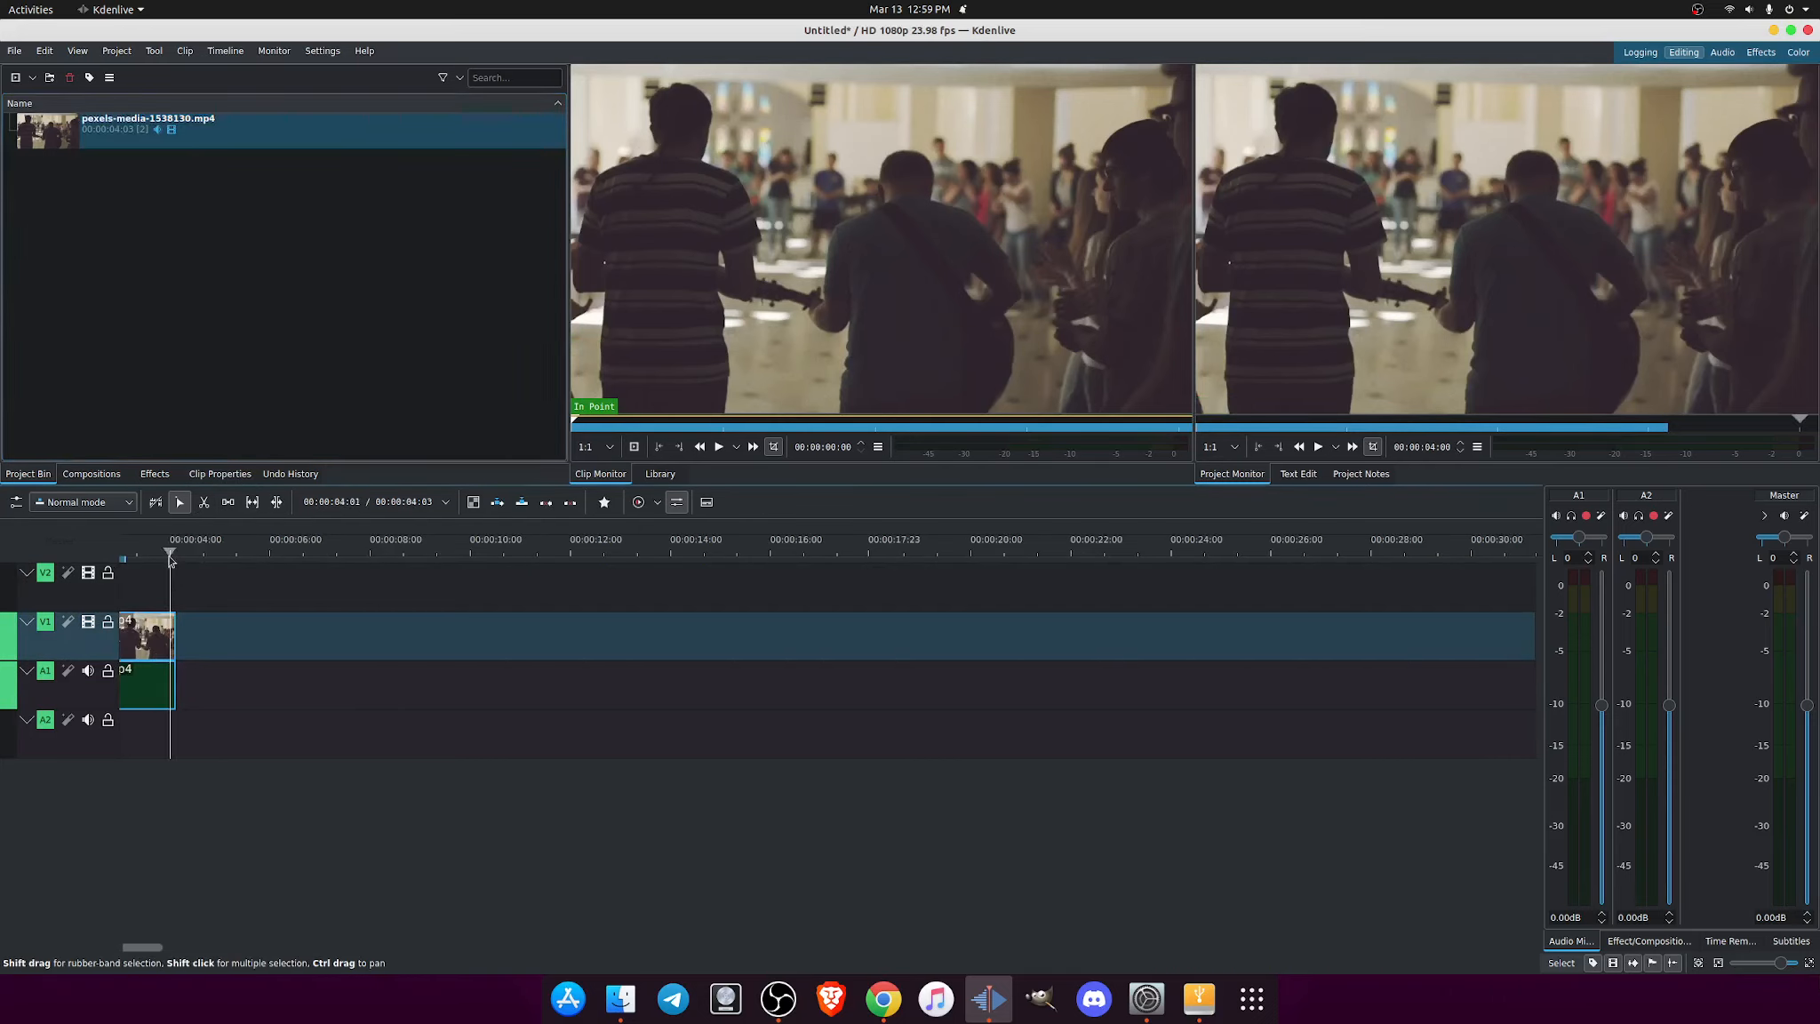
pyautogui.click(173, 554)
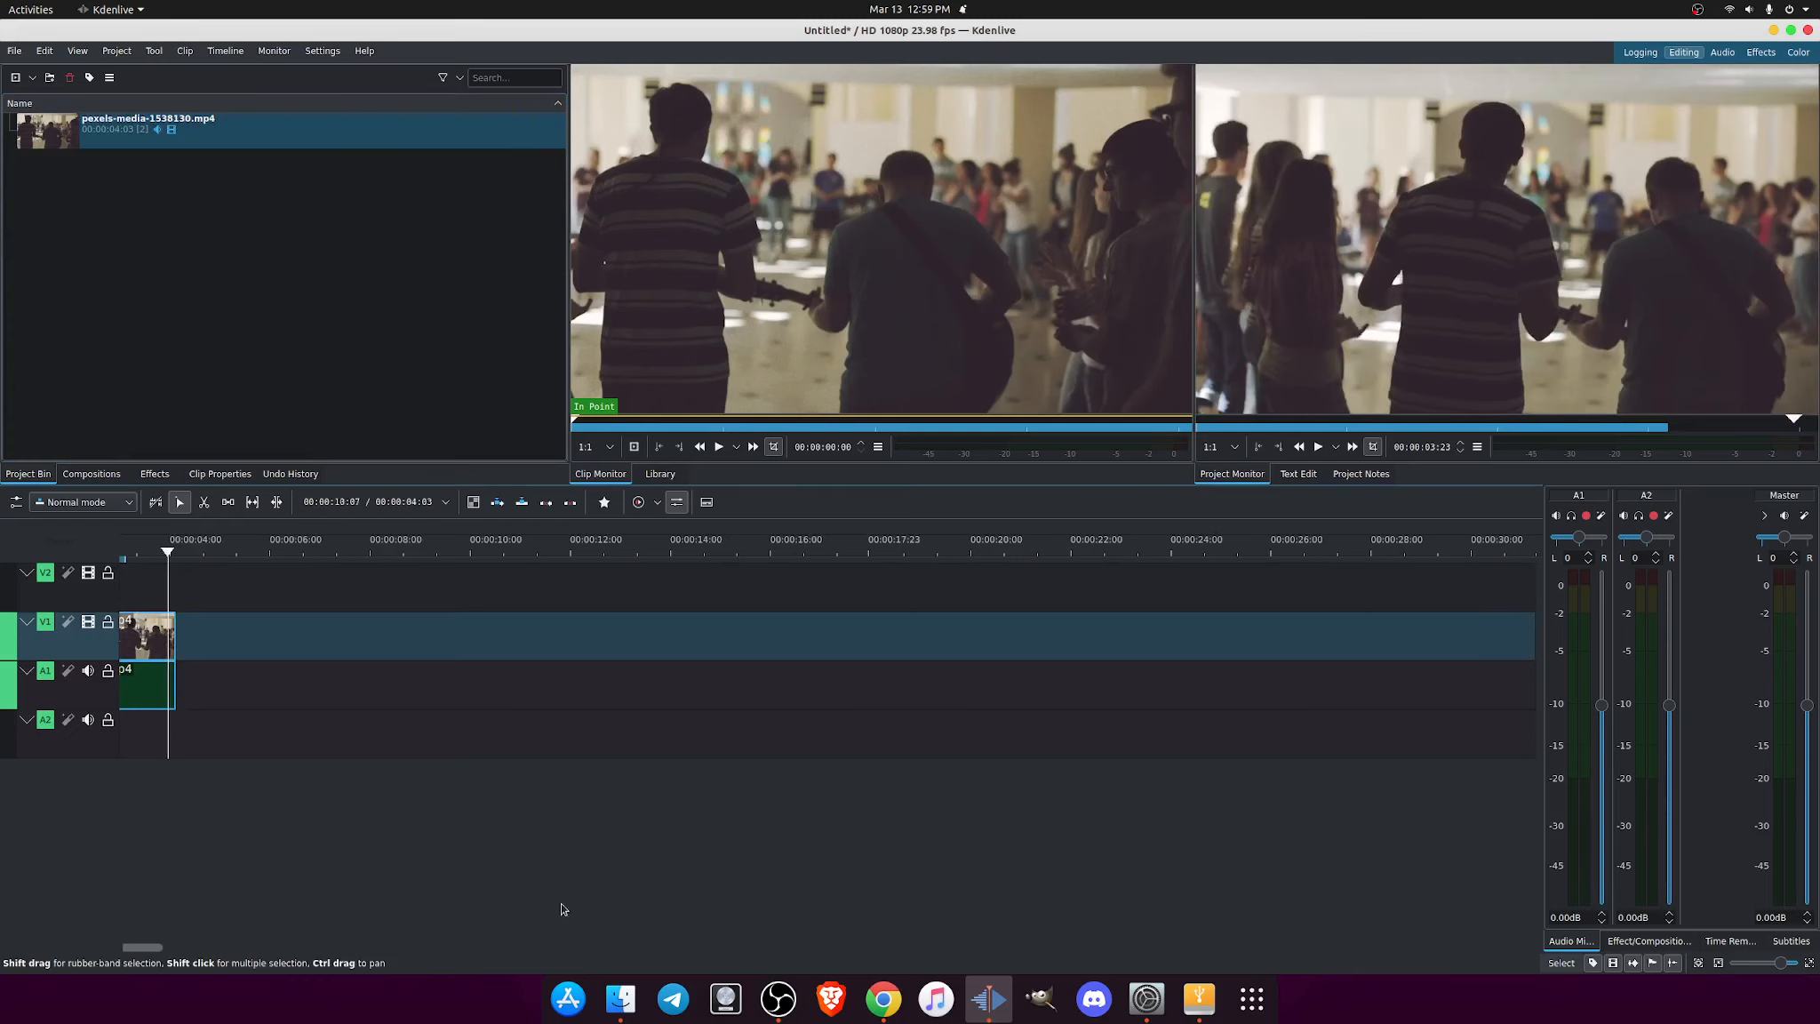
# Switch to the Files app and import pexels-media-3239505.mp4, pexels-media-3865344.mp4 and pexels-media-4088191.mp4 into the project bin
pyautogui.click(621, 999)
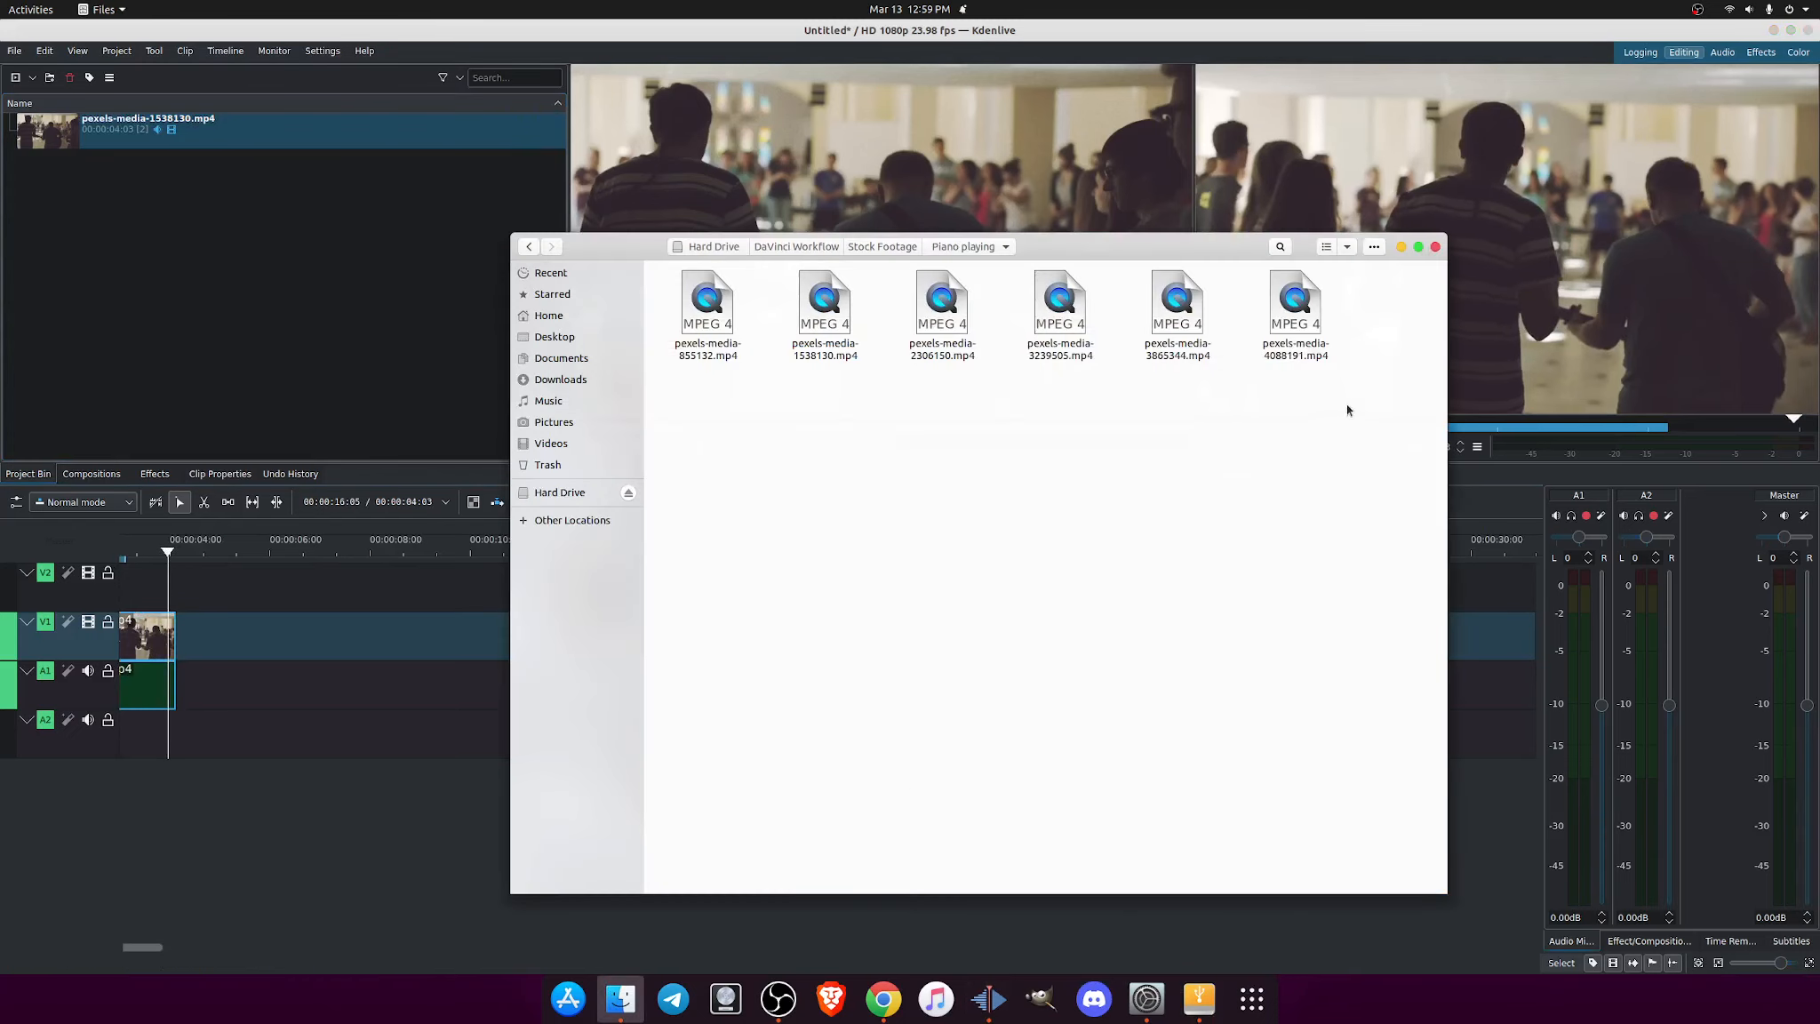
pyautogui.moveTo(1345, 407); pyautogui.dragTo(169, 334)
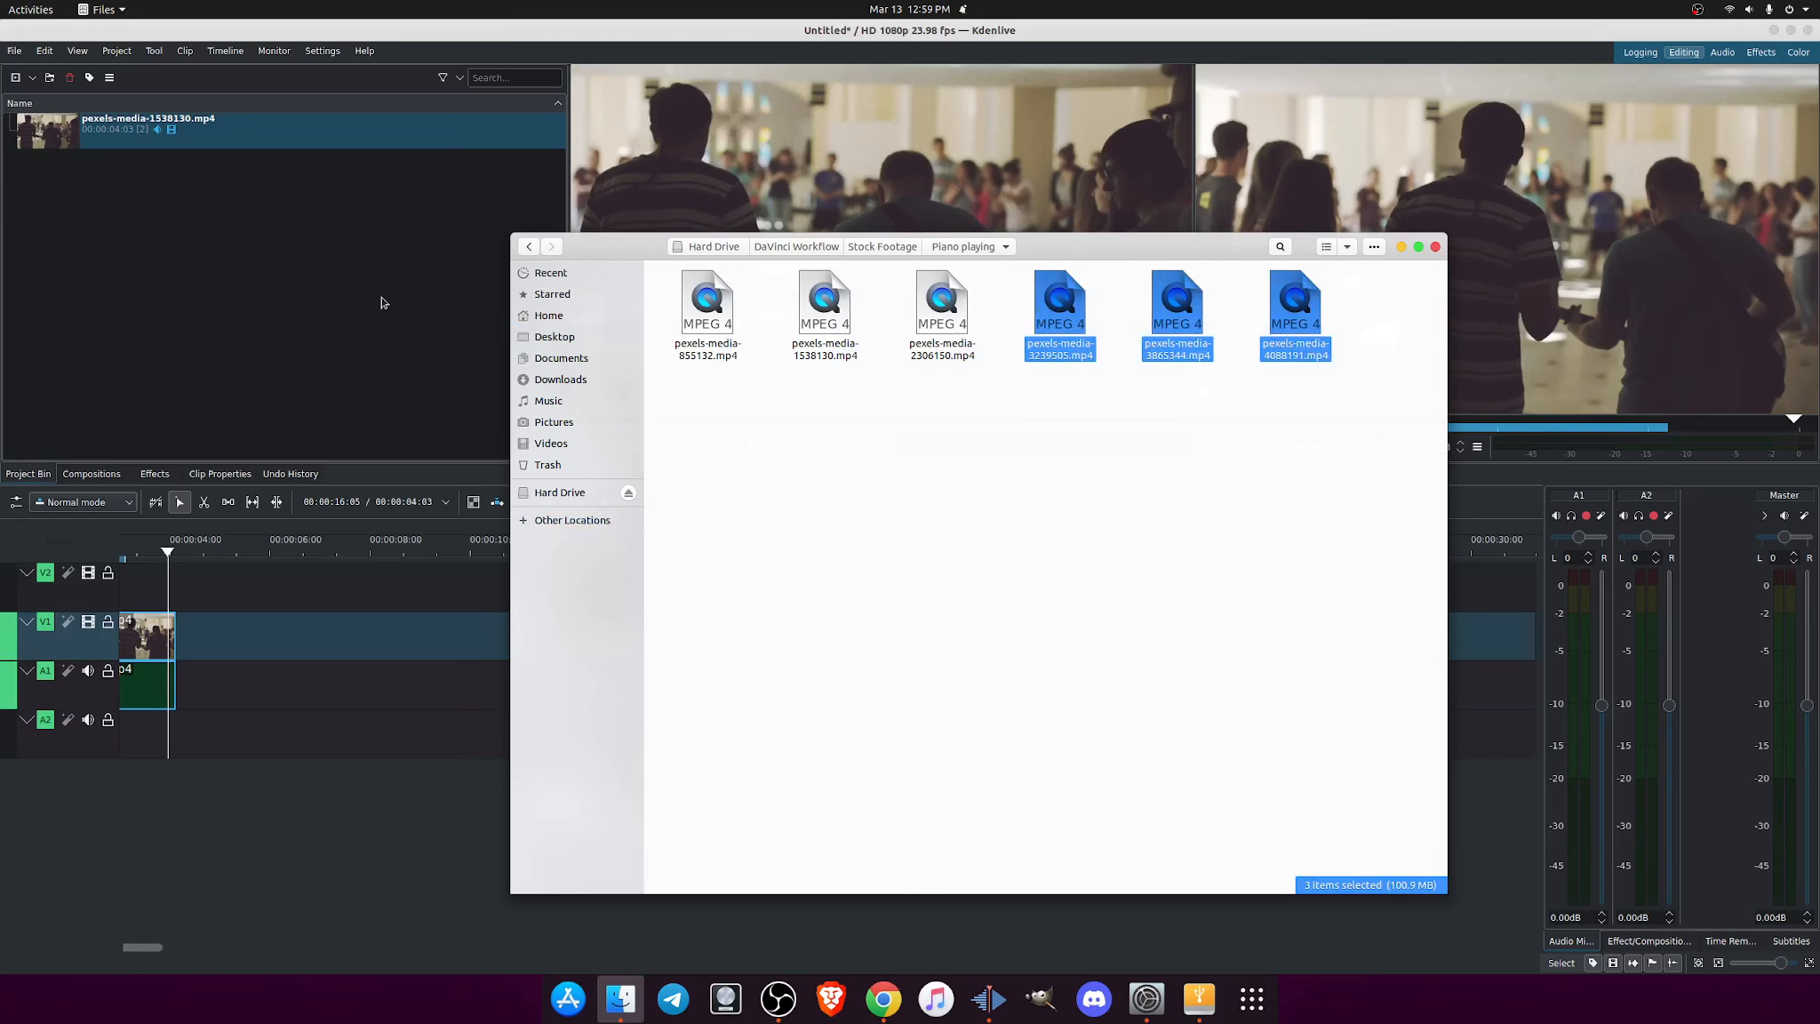
pyautogui.click(169, 334)
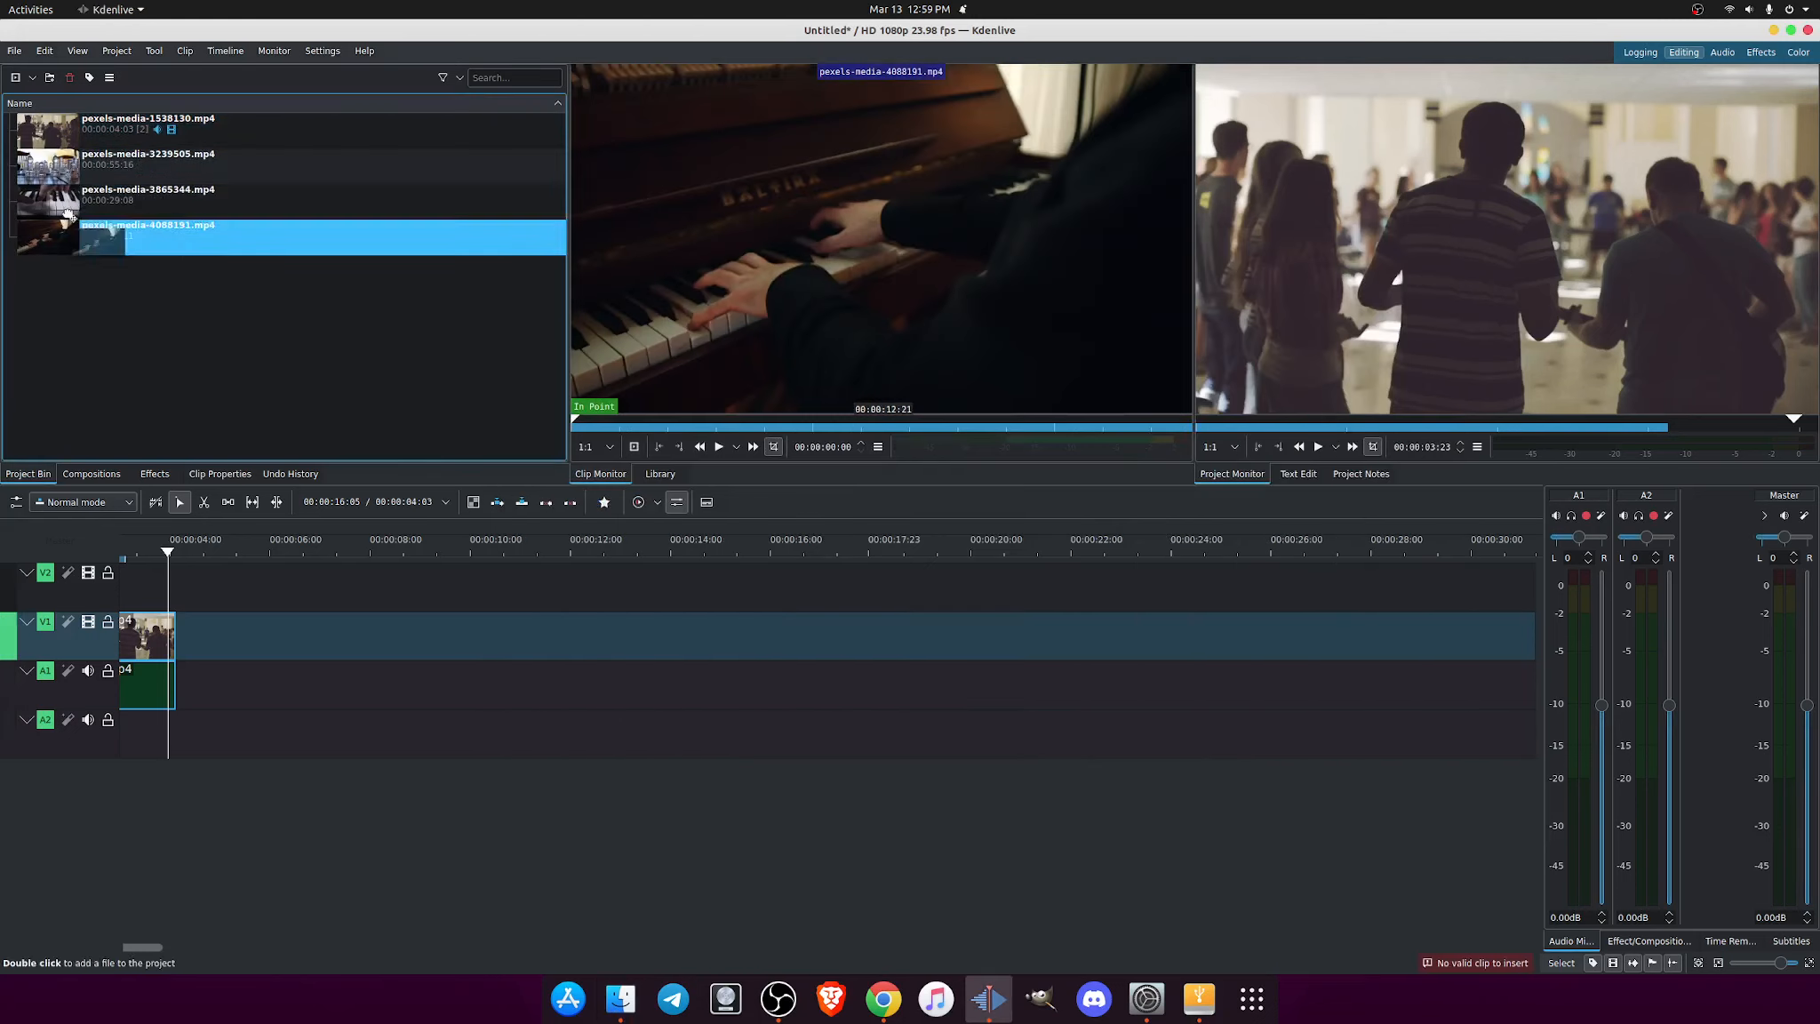
# Place the three new clips directly after the first clip on track V1 and move the playhead into the chess clip at about 00:00:58:10
pyautogui.keyDown('shift'); pyautogui.click(50, 189); pyautogui.keyUp('shift')
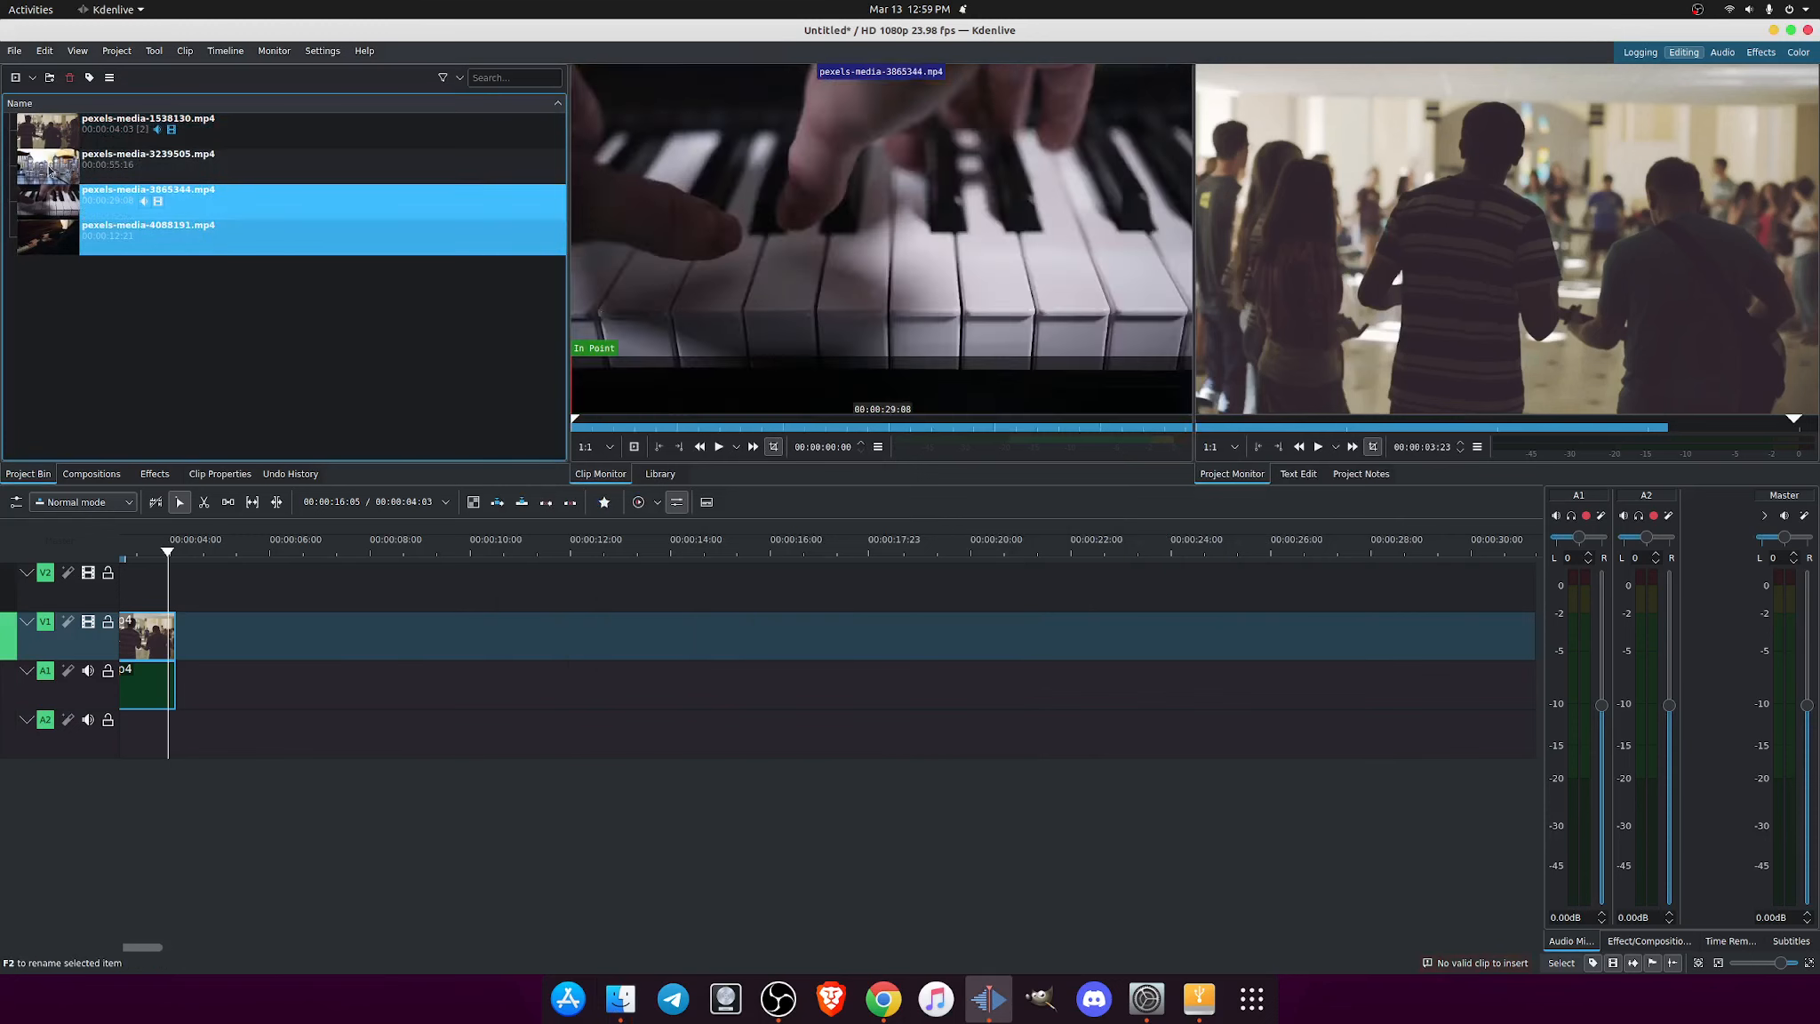
pyautogui.keyDown('shift'); pyautogui.click(51, 175); pyautogui.keyUp('shift')
pyautogui.moveTo(50, 175); pyautogui.dragTo(167, 540)
pyautogui.moveTo(188, 643); pyautogui.dragTo(176, 643)
pyautogui.keyDown('ctrl'); pyautogui.scroll(-5, 524, 668); pyautogui.keyUp('ctrl')
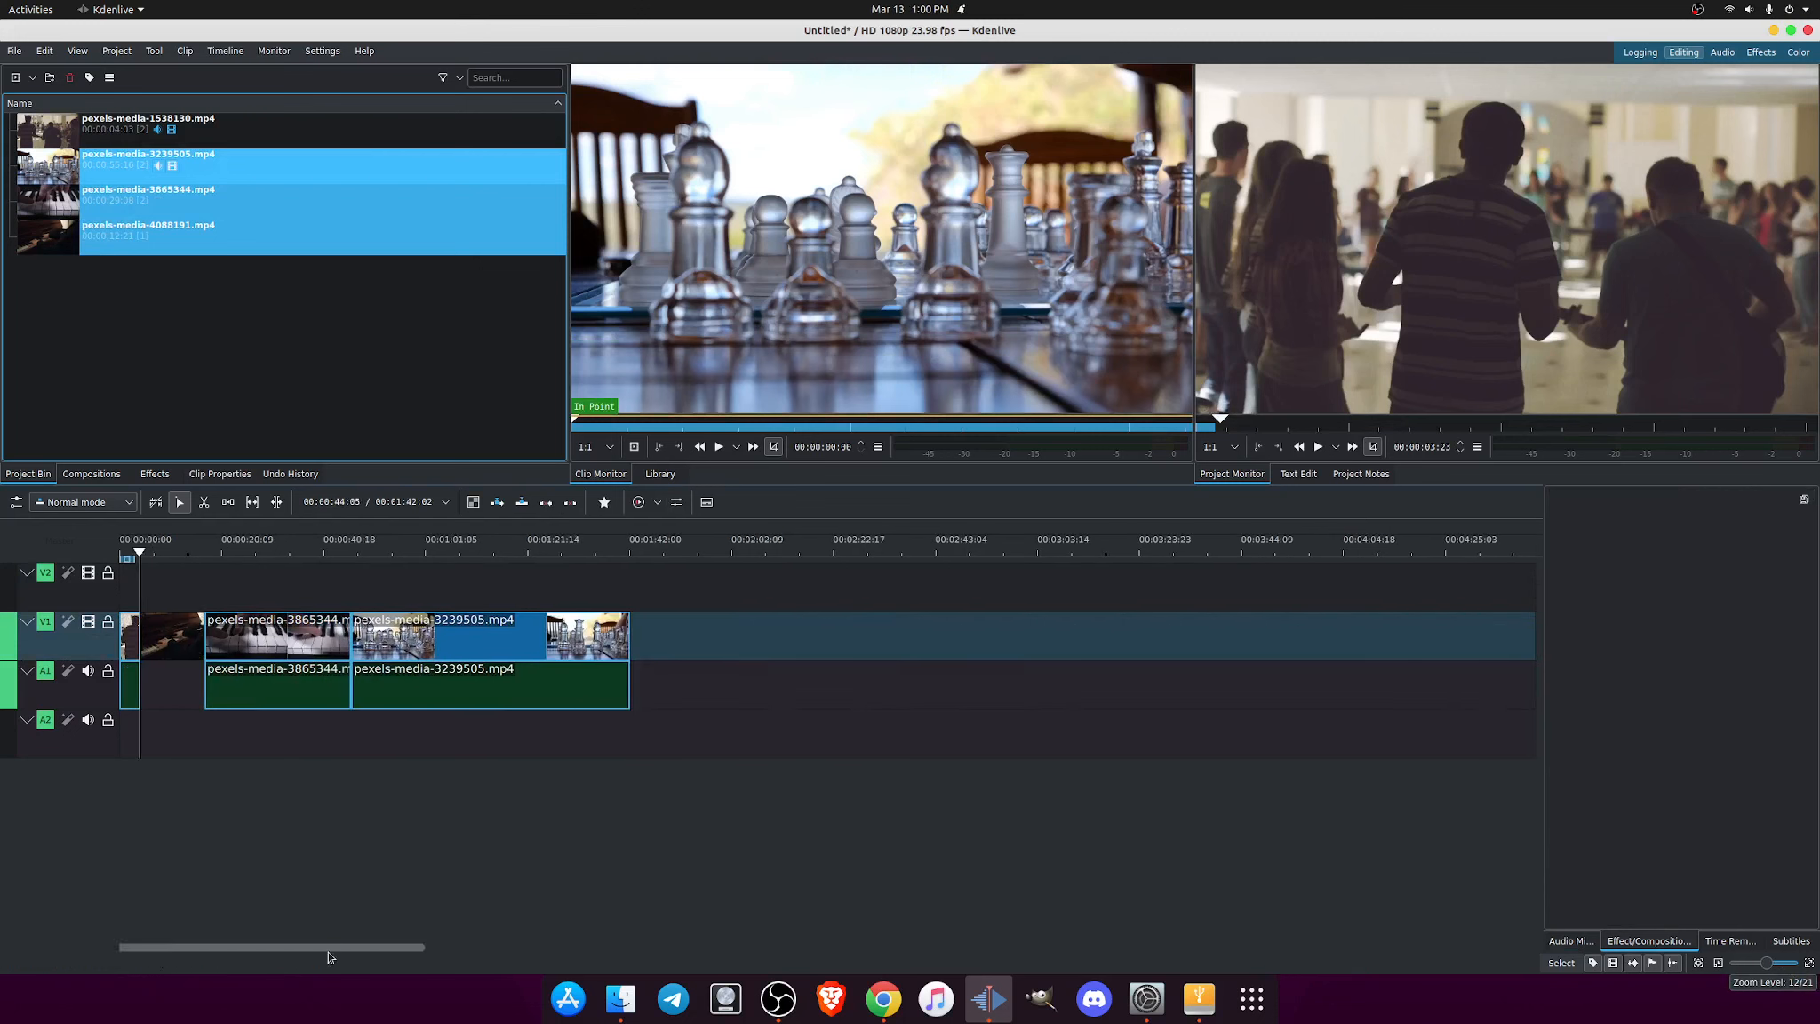
pyautogui.moveTo(317, 947); pyautogui.dragTo(300, 800)
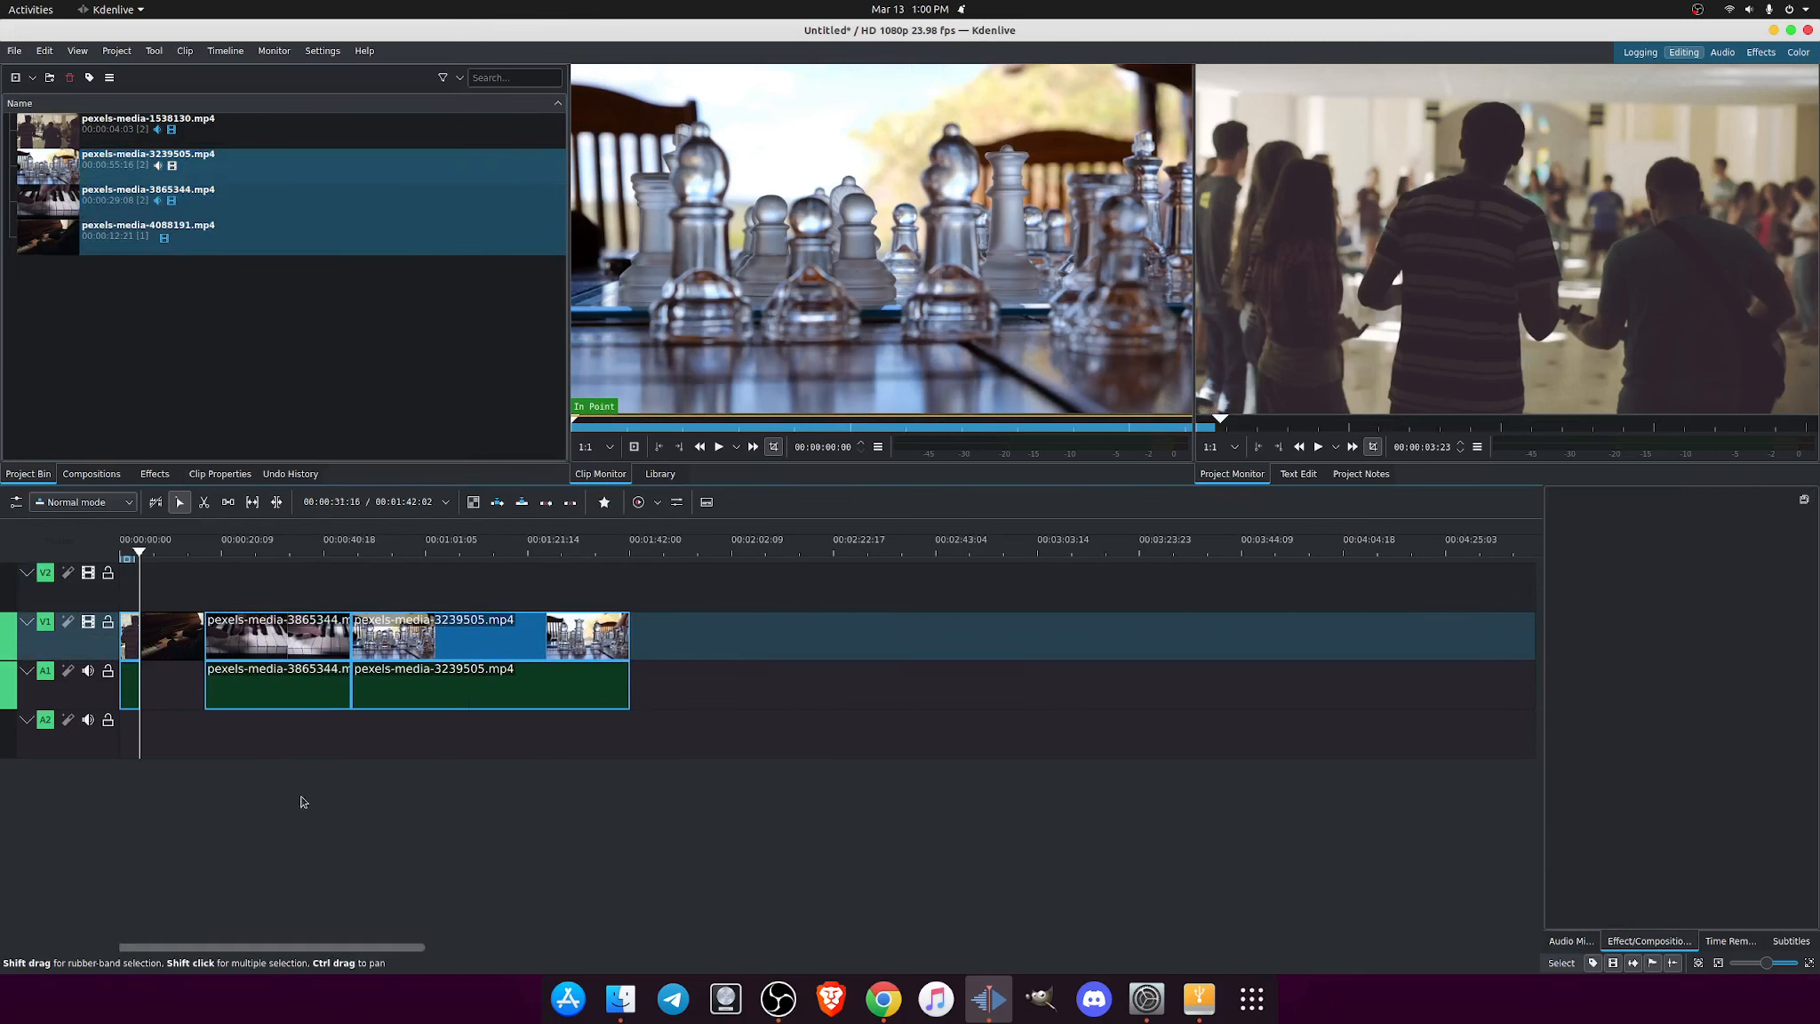
pyautogui.moveTo(141, 557); pyautogui.dragTo(416, 596)
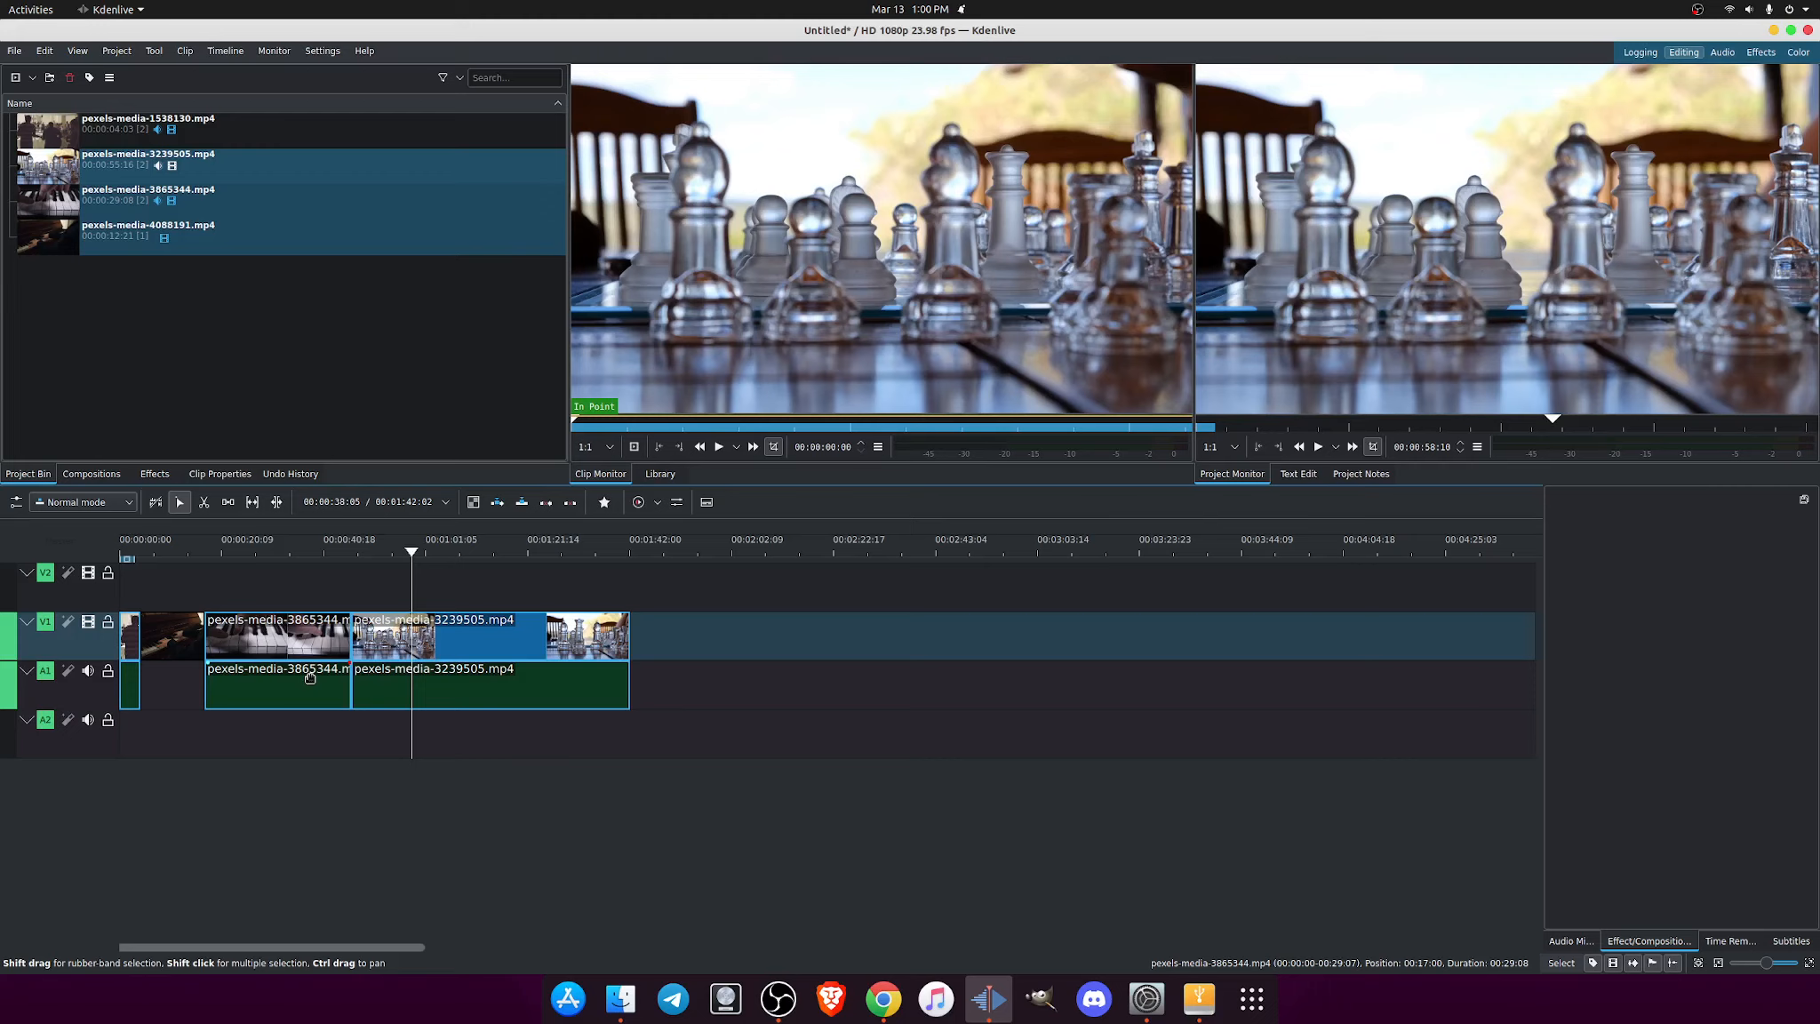
pyautogui.click(320, 355)
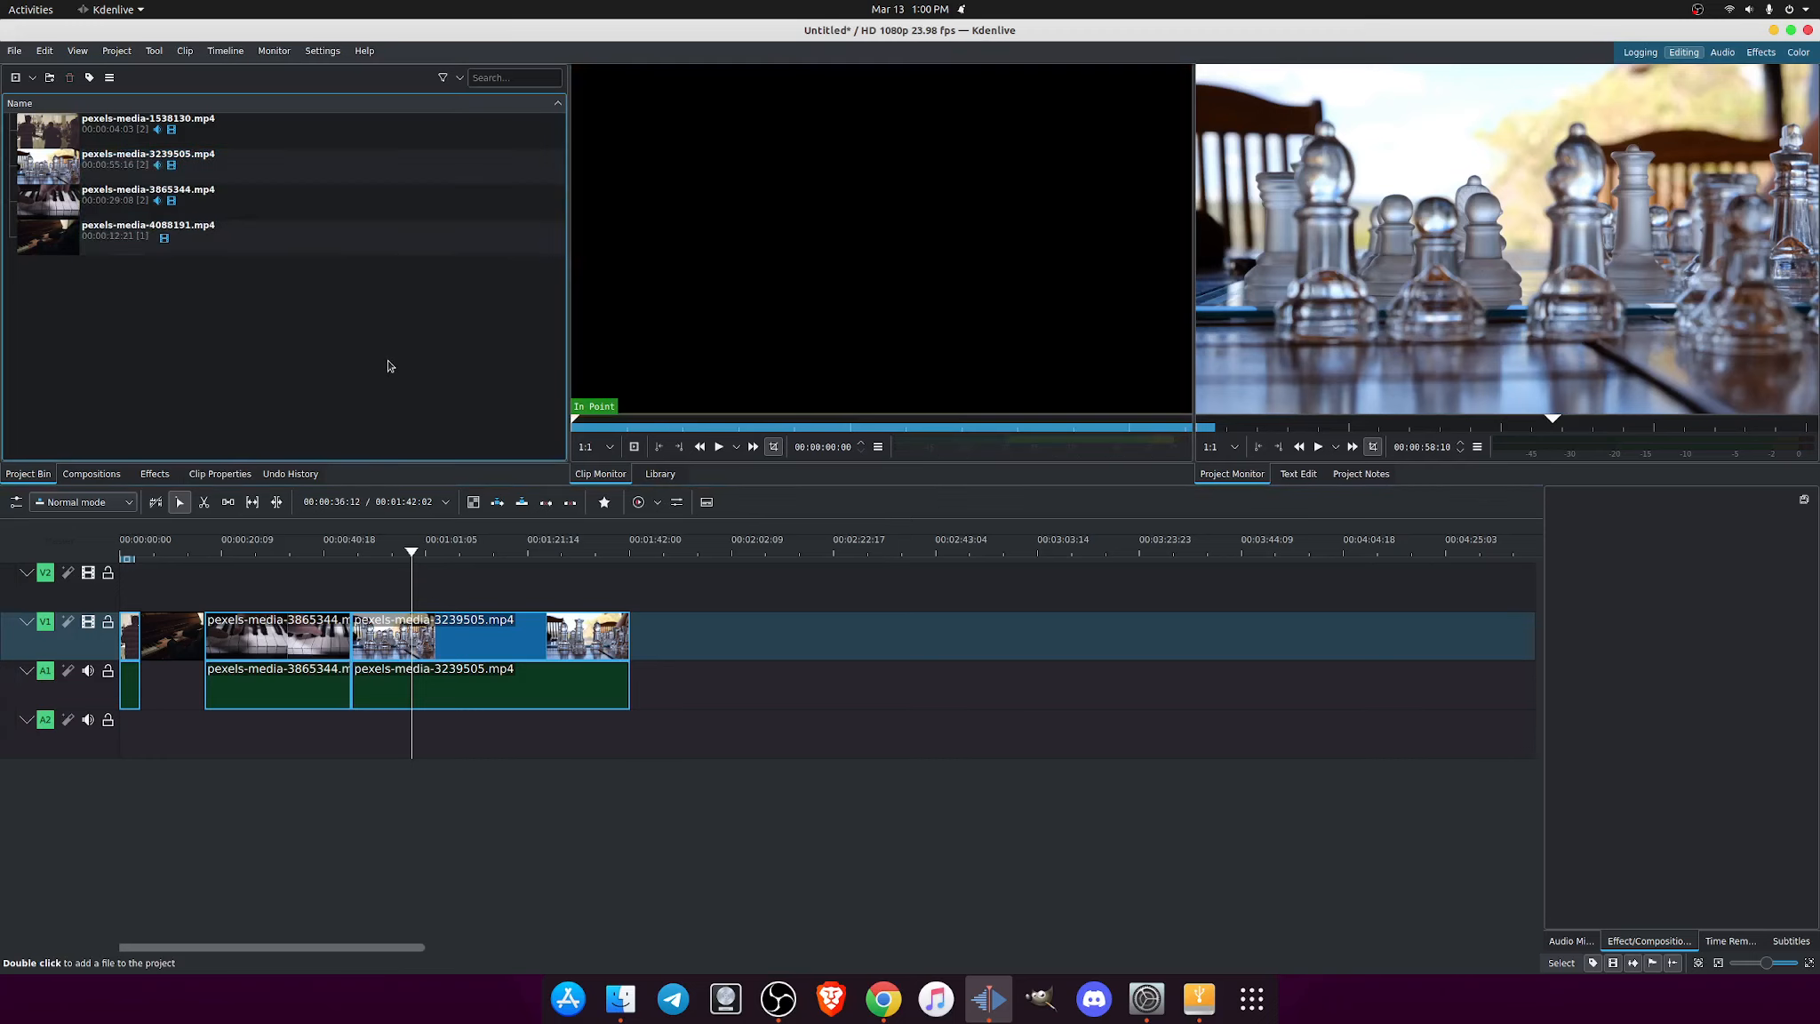
# Start a new title clip for the project
pyautogui.click(45, 51)
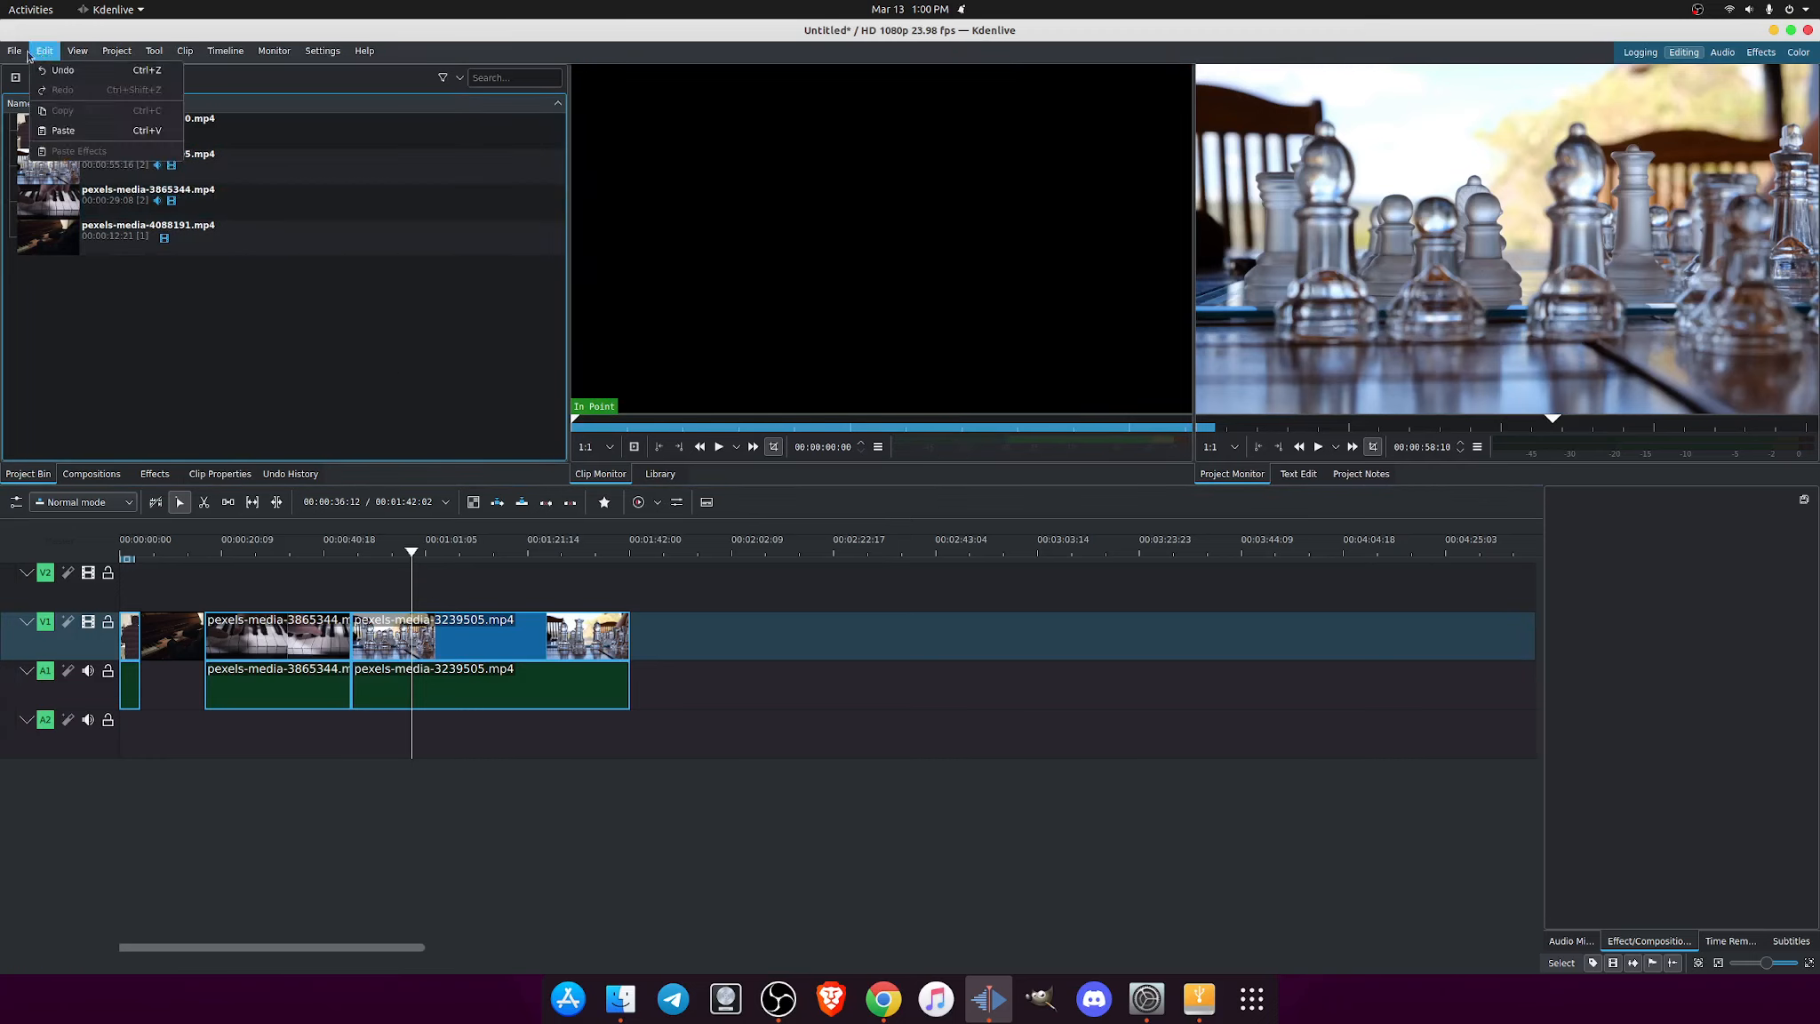
pyautogui.moveTo(117, 58)
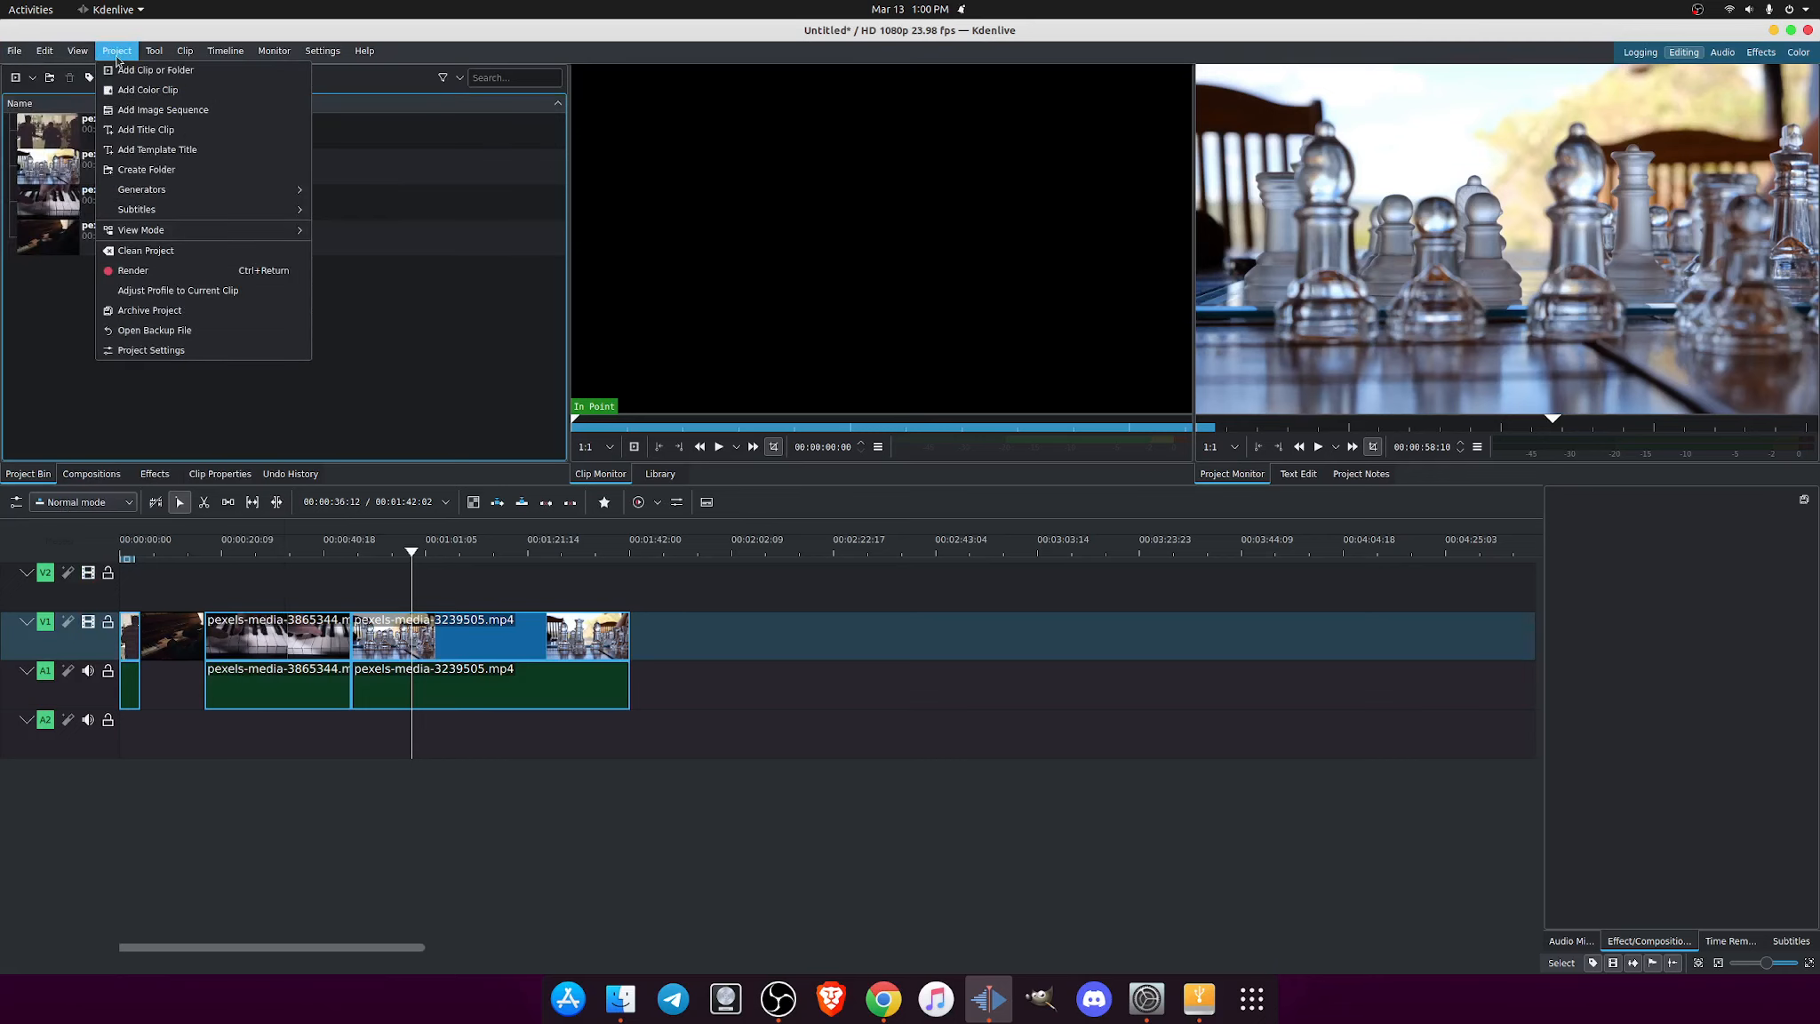
pyautogui.click(137, 132)
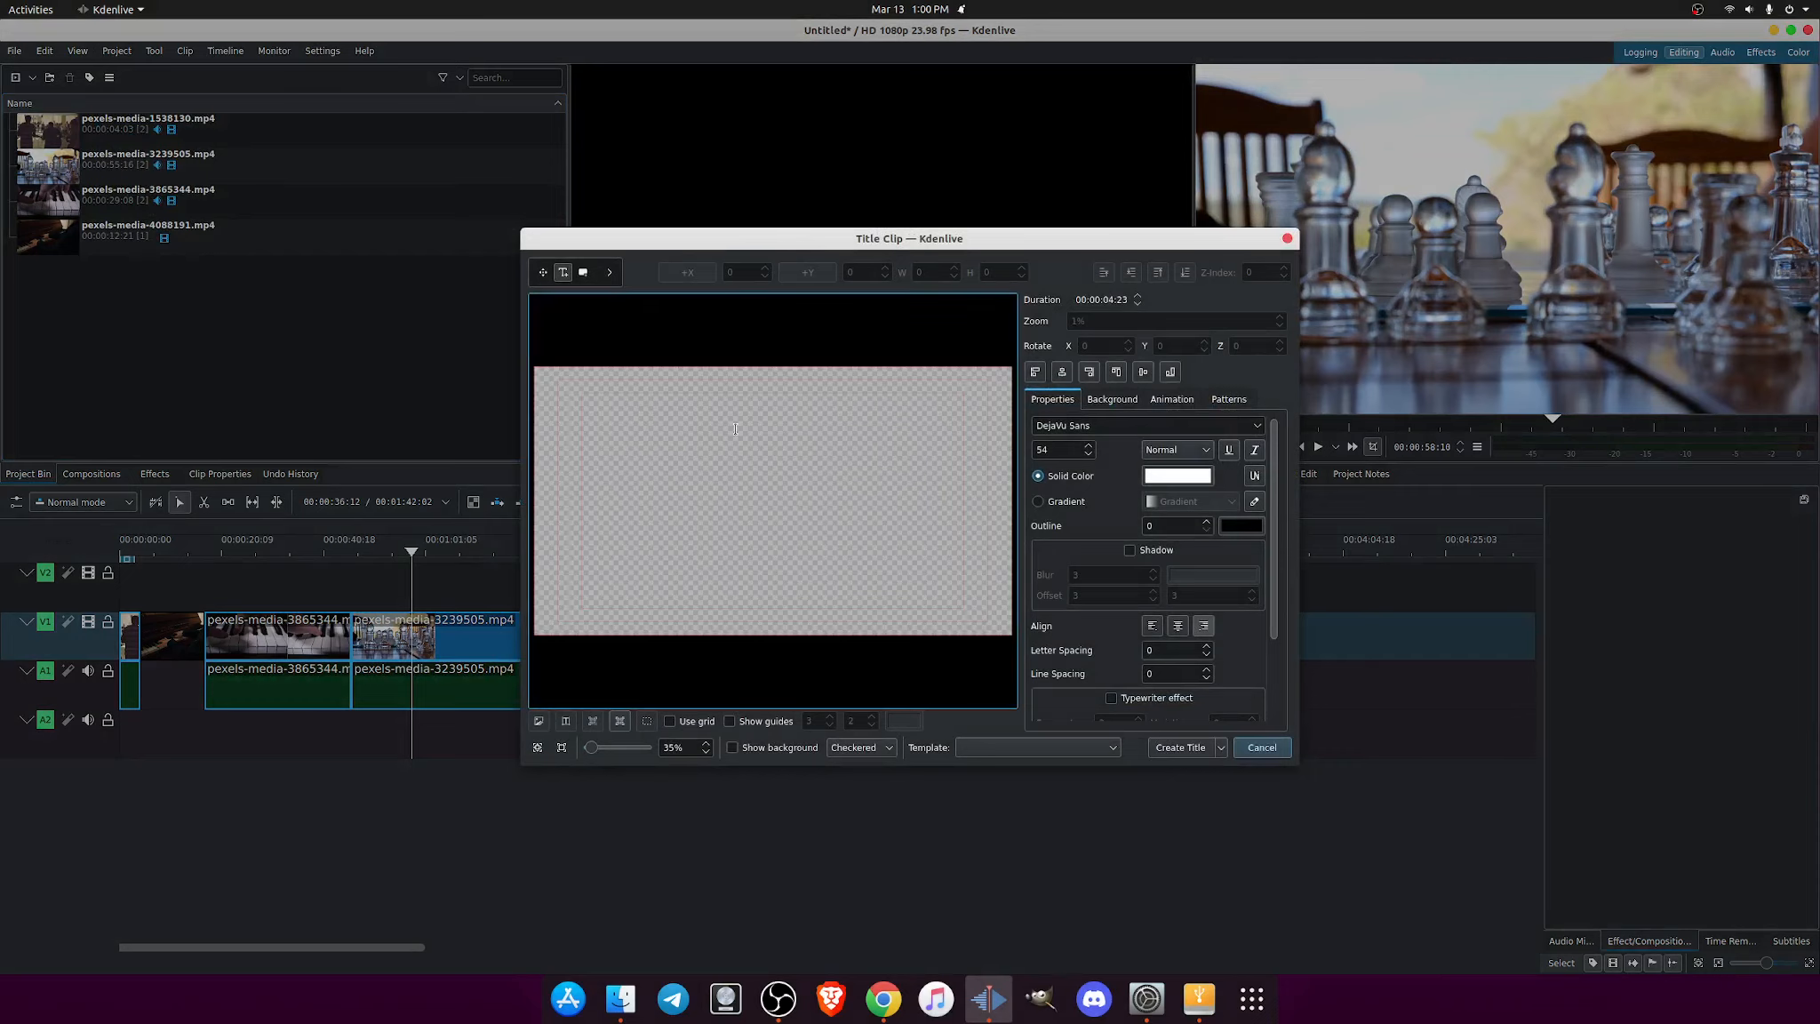
pyautogui.moveTo(1298, 764); pyautogui.dragTo(1515, 879)
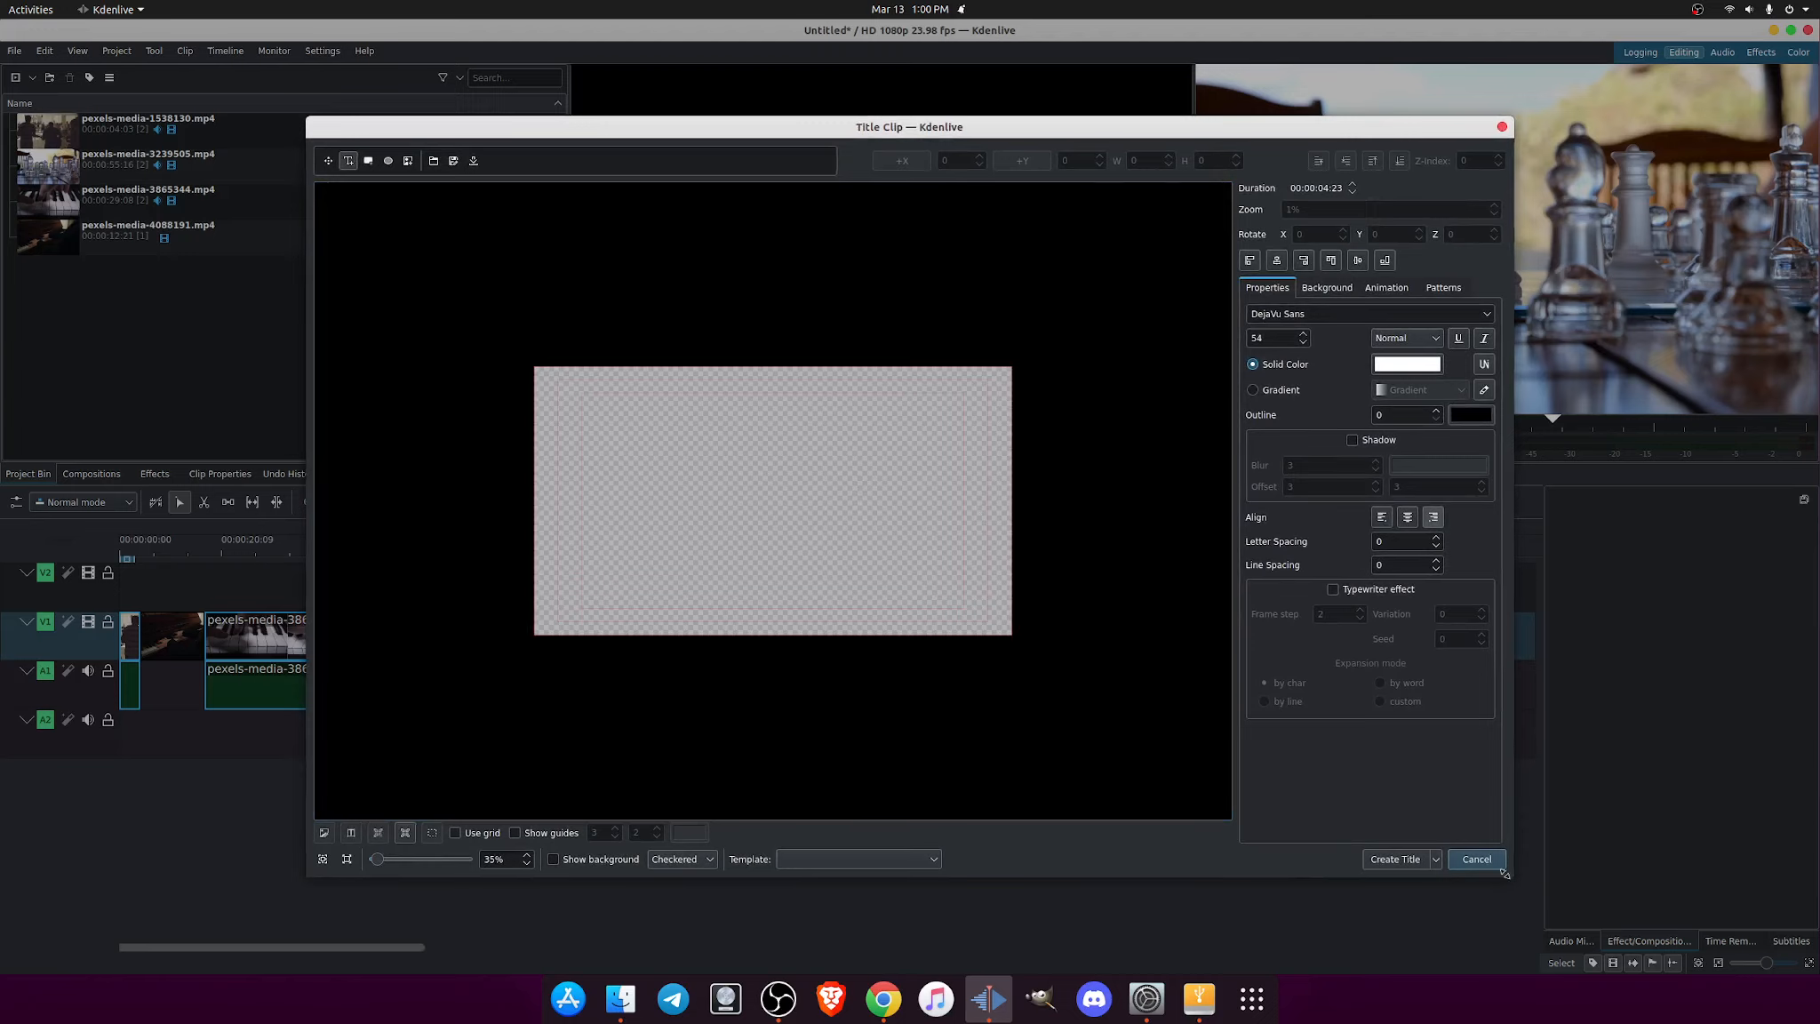
pyautogui.moveTo(1510, 878); pyautogui.dragTo(1300, 728)
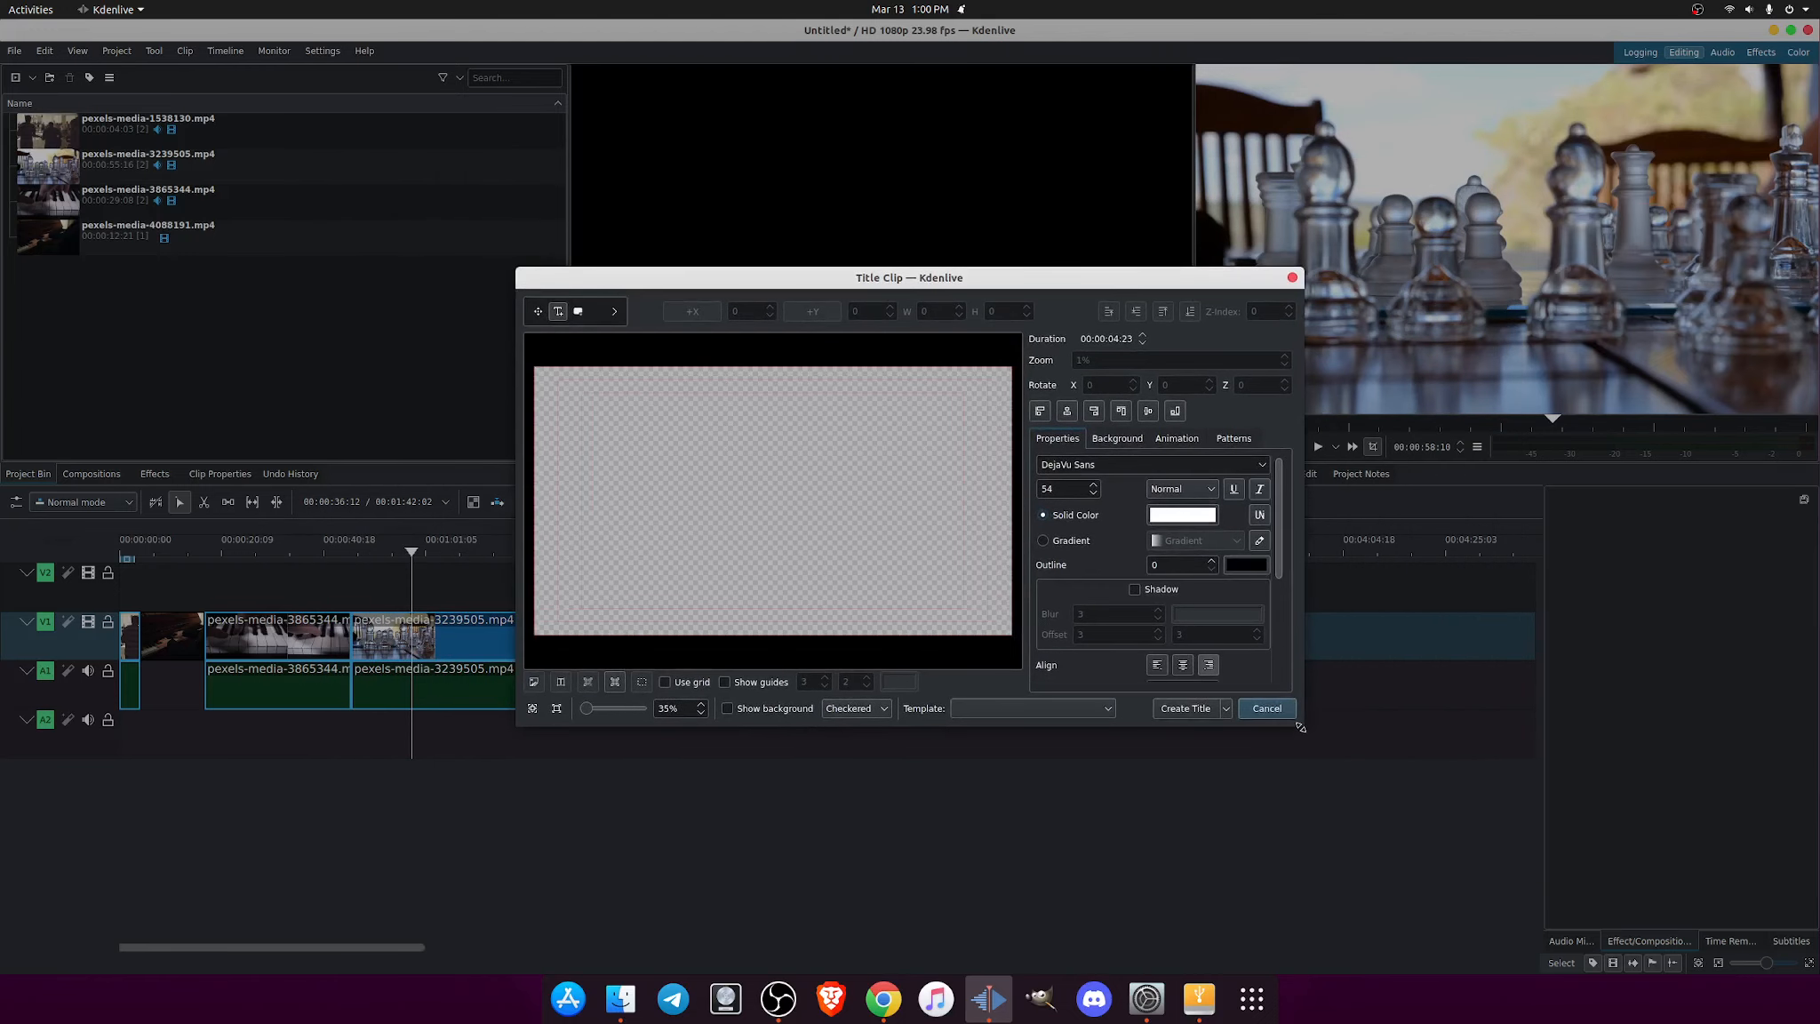
pyautogui.doubleClick(917, 277)
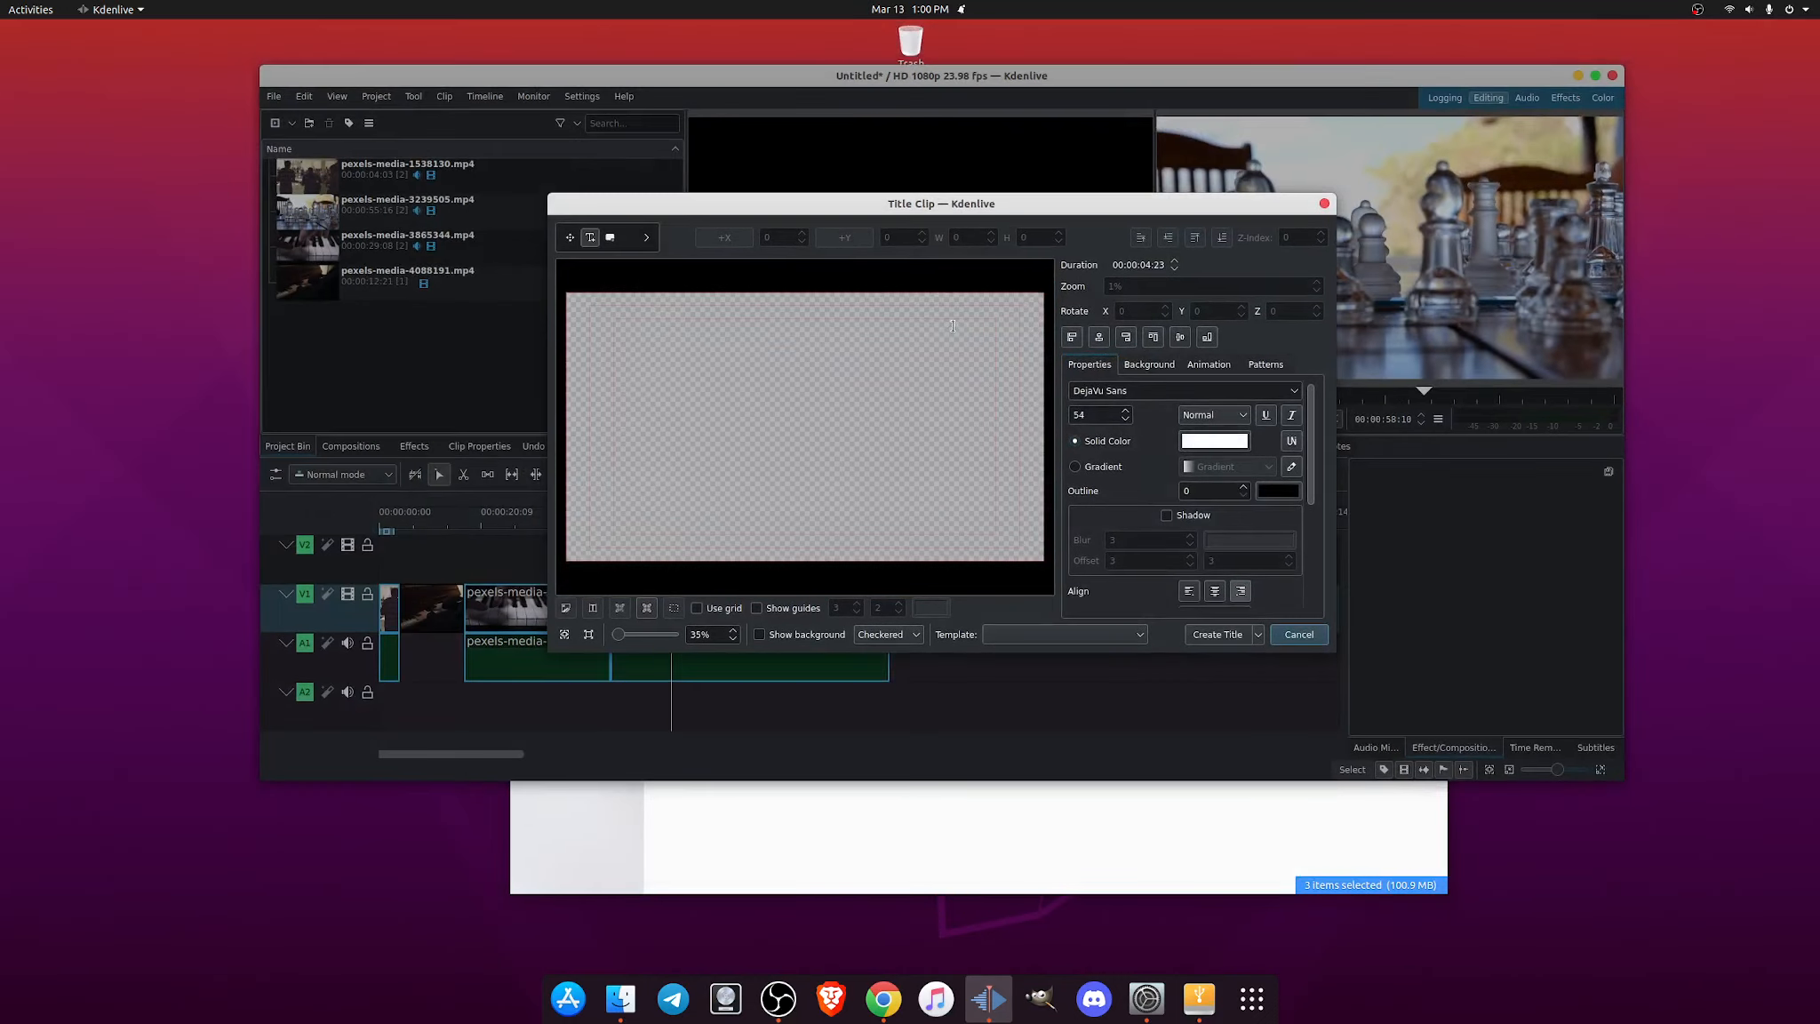
pyautogui.doubleClick(903, 203)
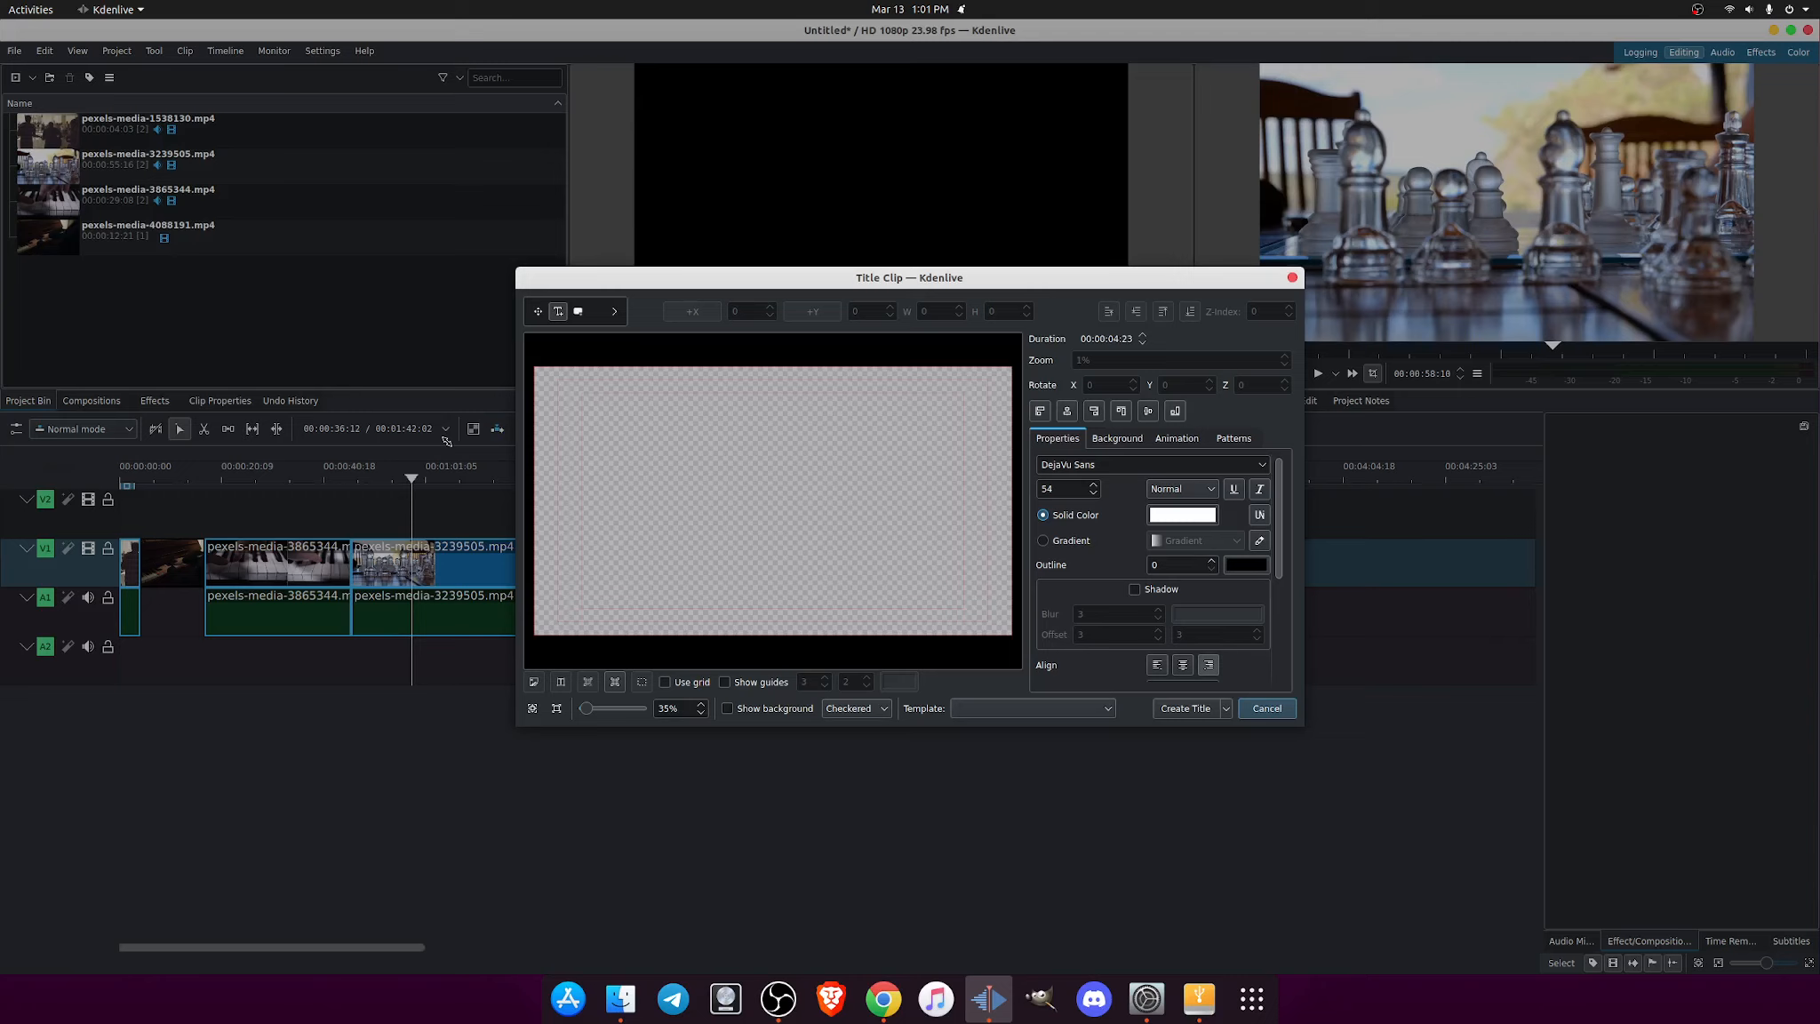
# Browse the downloadable Kdenlive title templates and close the list without installing any
pyautogui.click(616, 313)
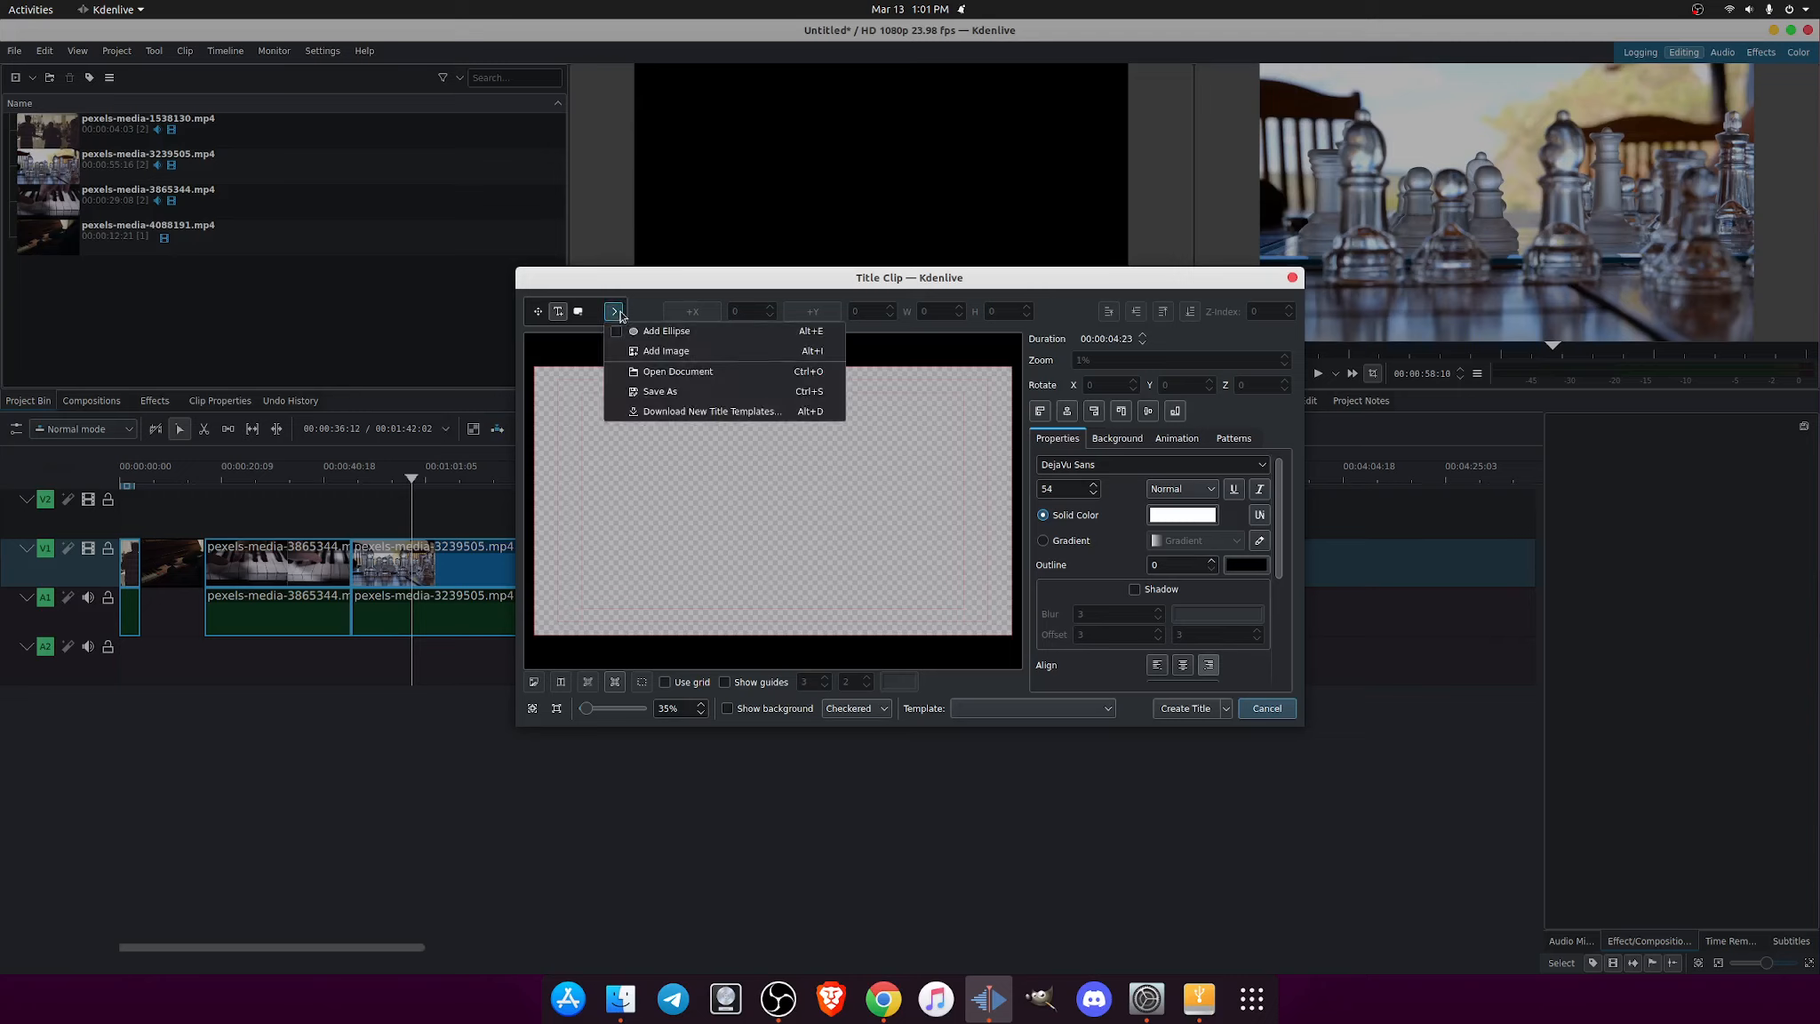
pyautogui.click(674, 415)
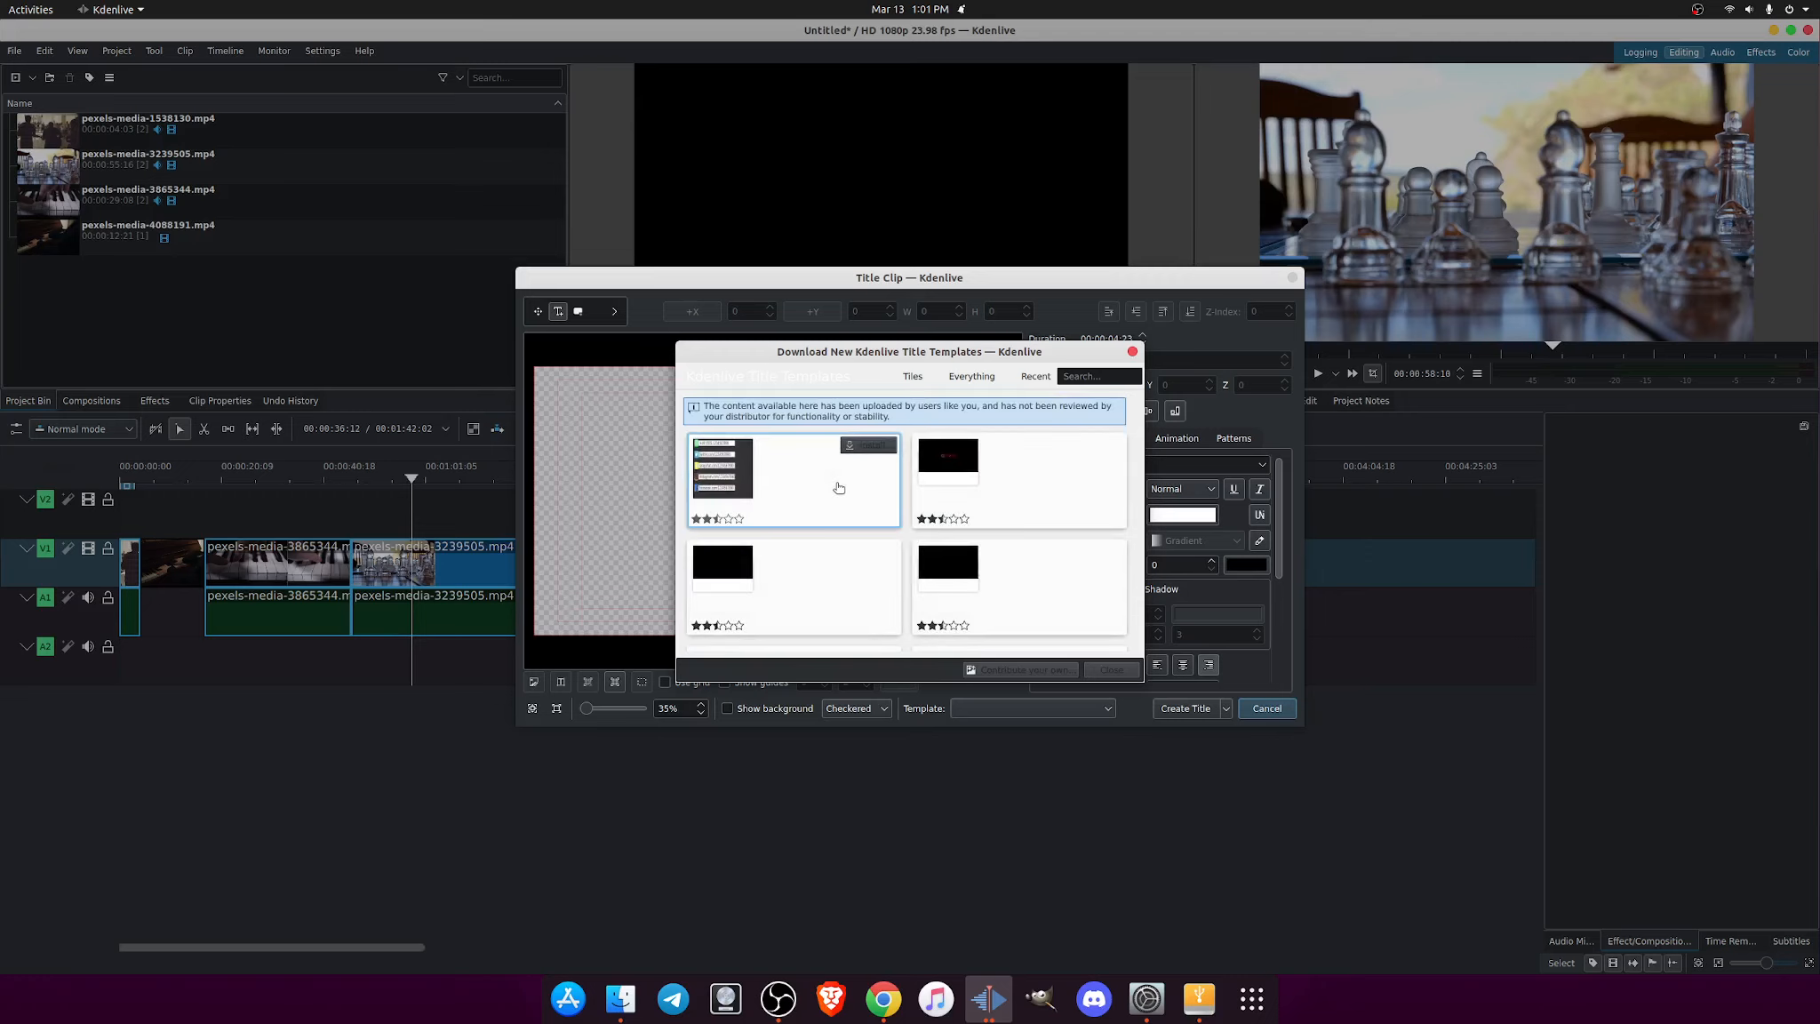
pyautogui.scroll(-3, 838, 487)
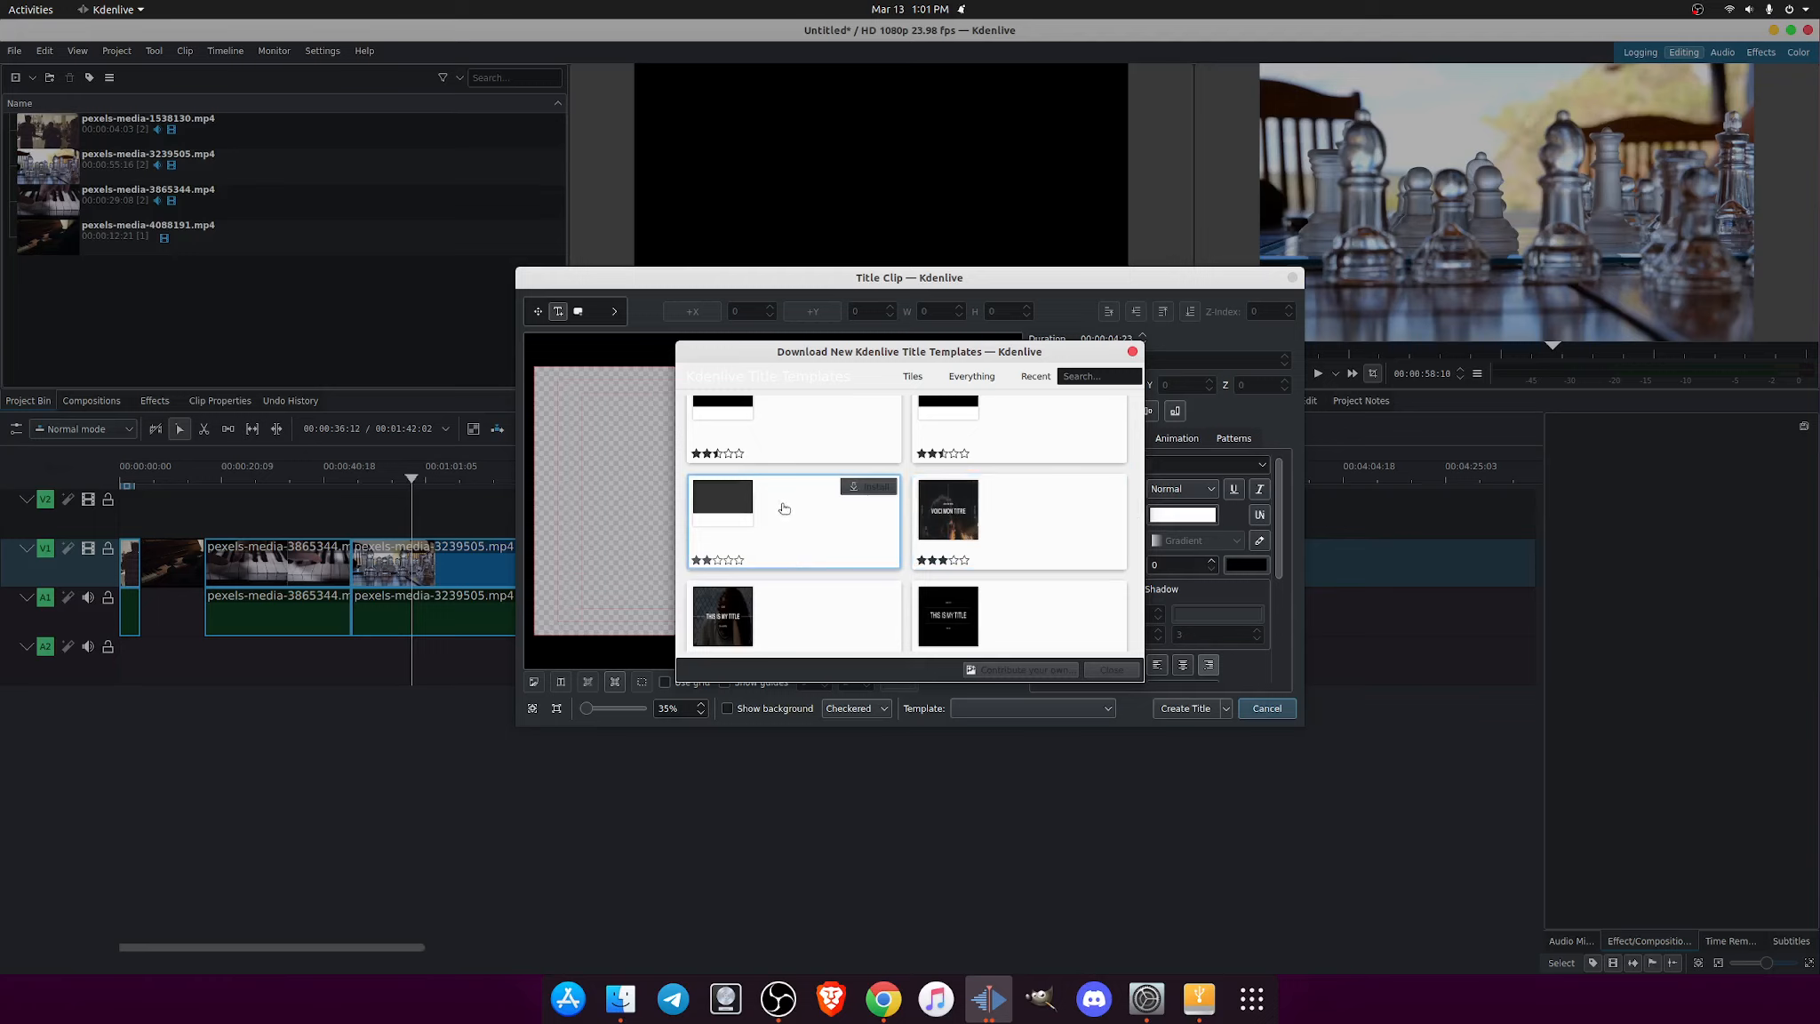
pyautogui.scroll(-2, 814, 534)
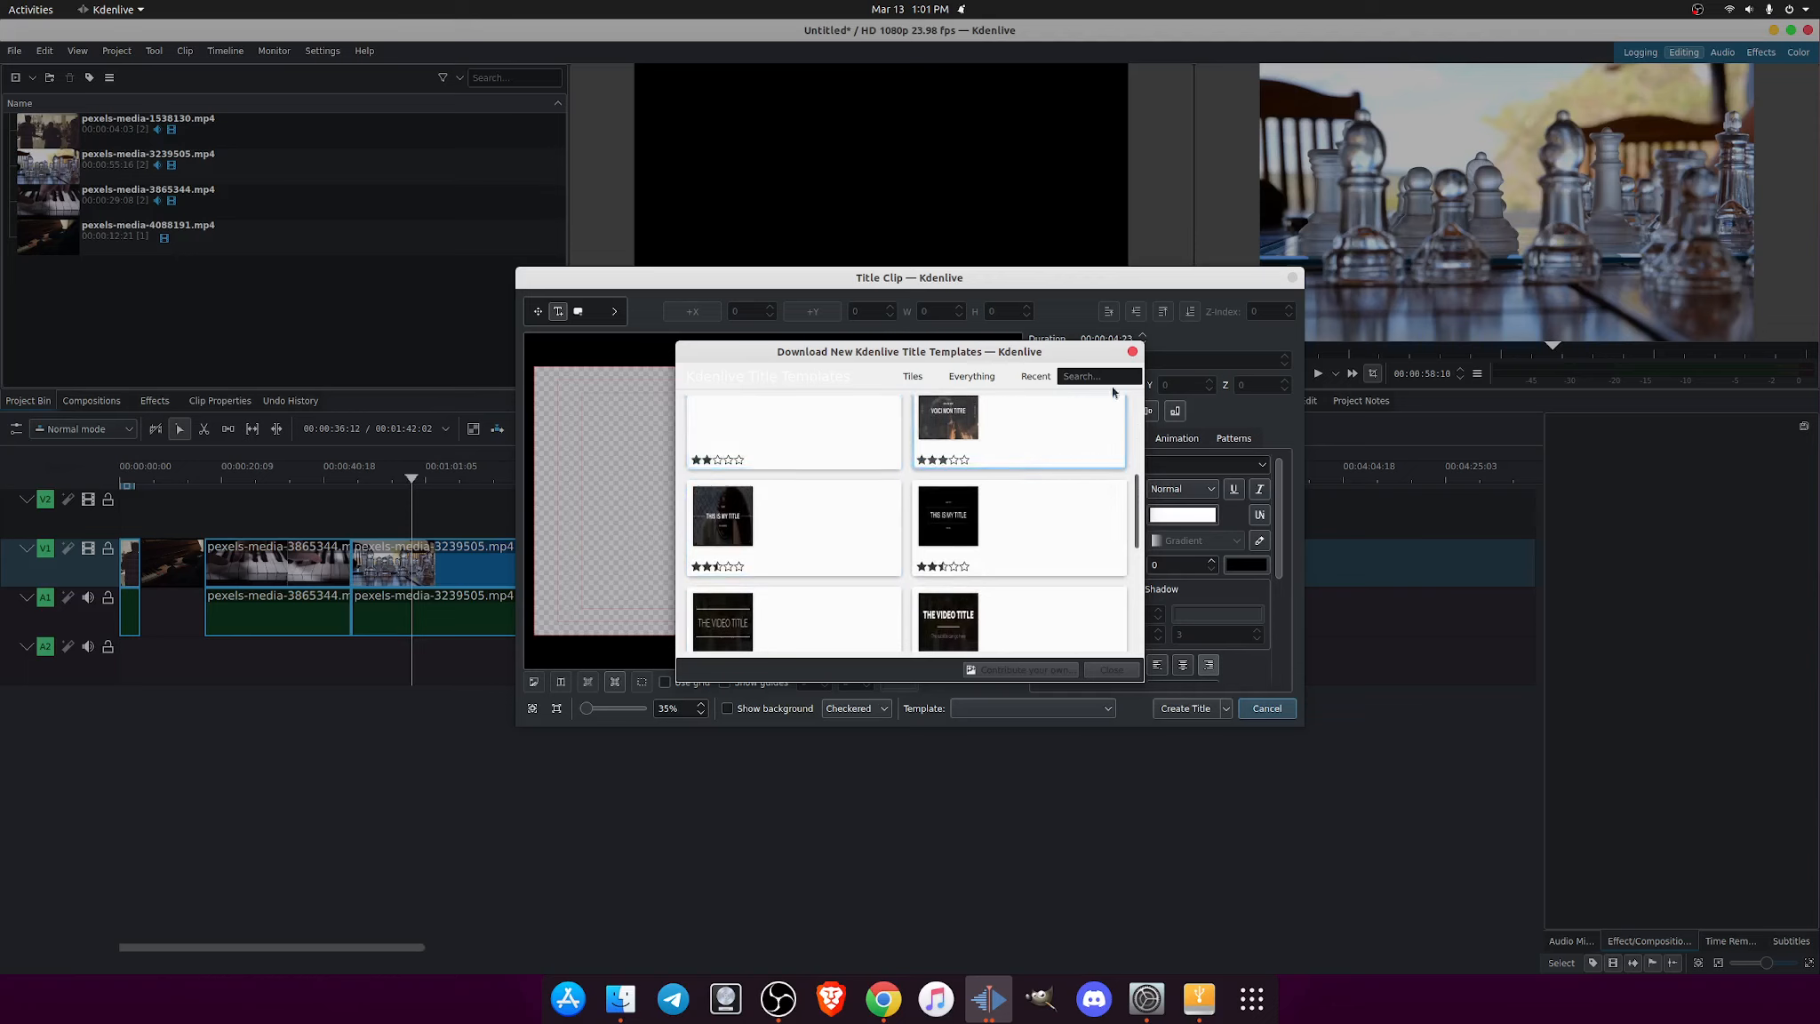
pyautogui.click(1133, 353)
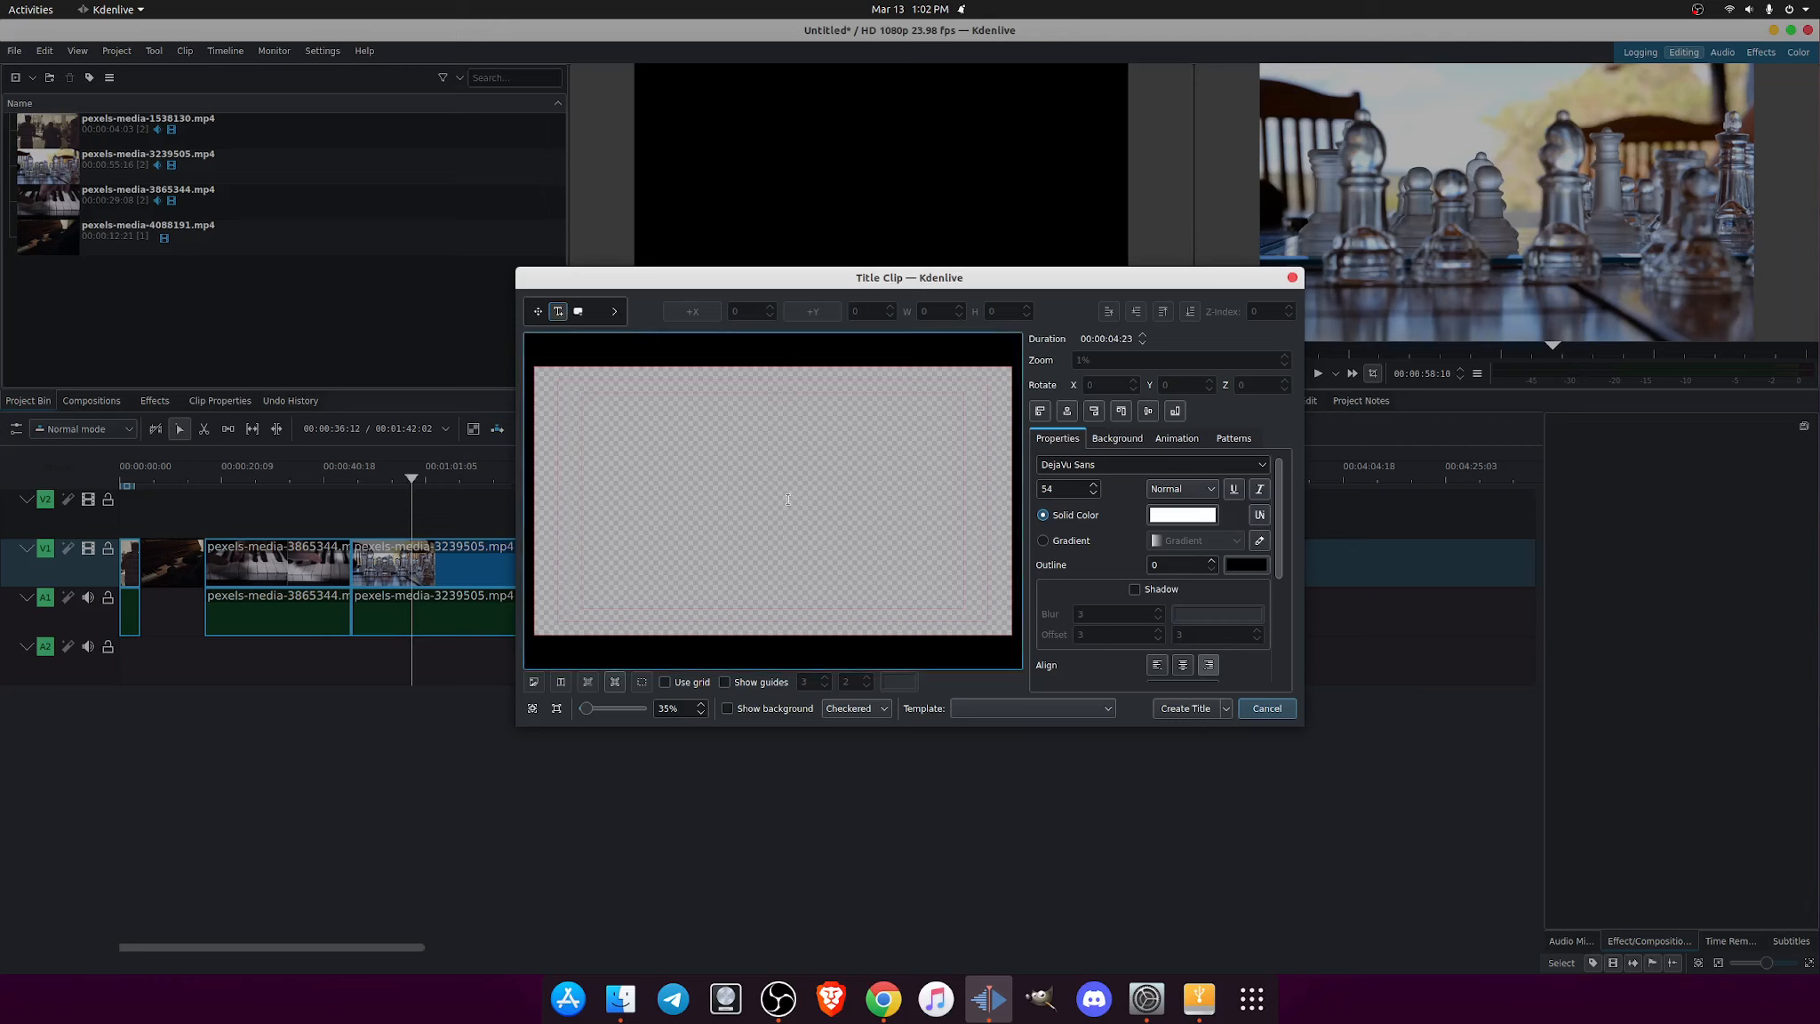
# Add a text object reading "India" near the centre of the title frame and set its X position to 903
pyautogui.click(758, 483)
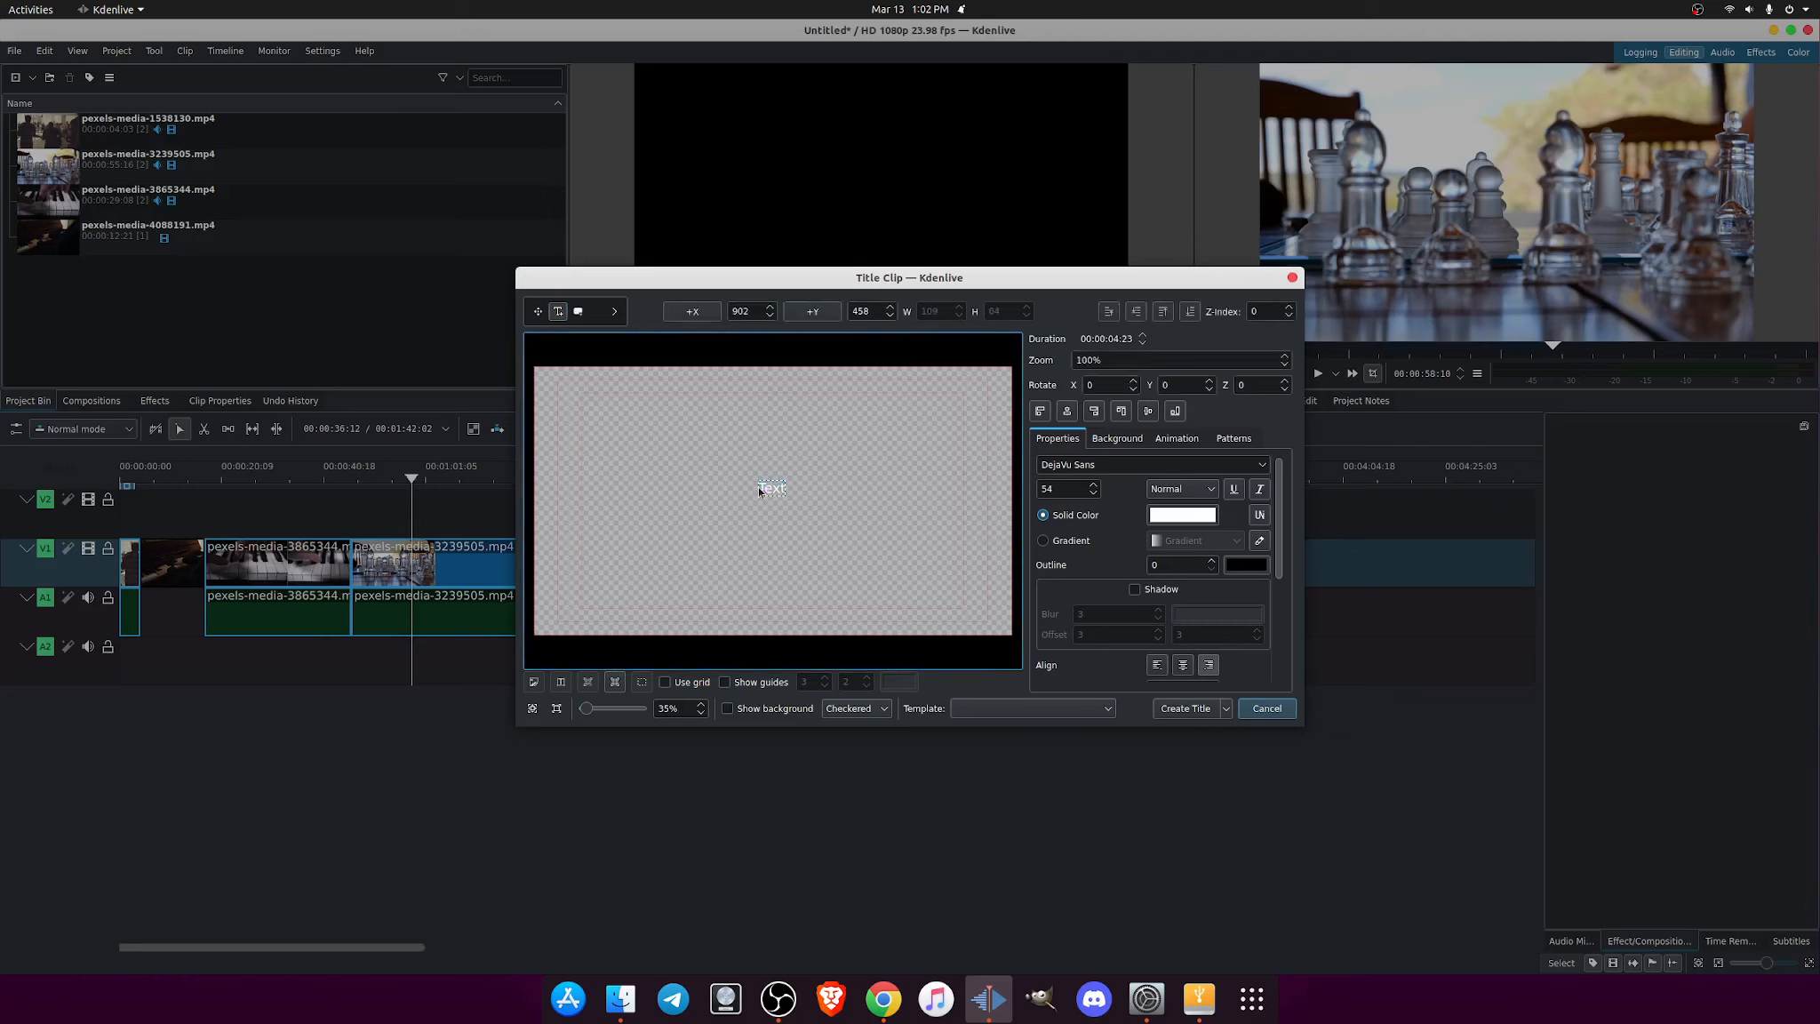
pyautogui.click(669, 458)
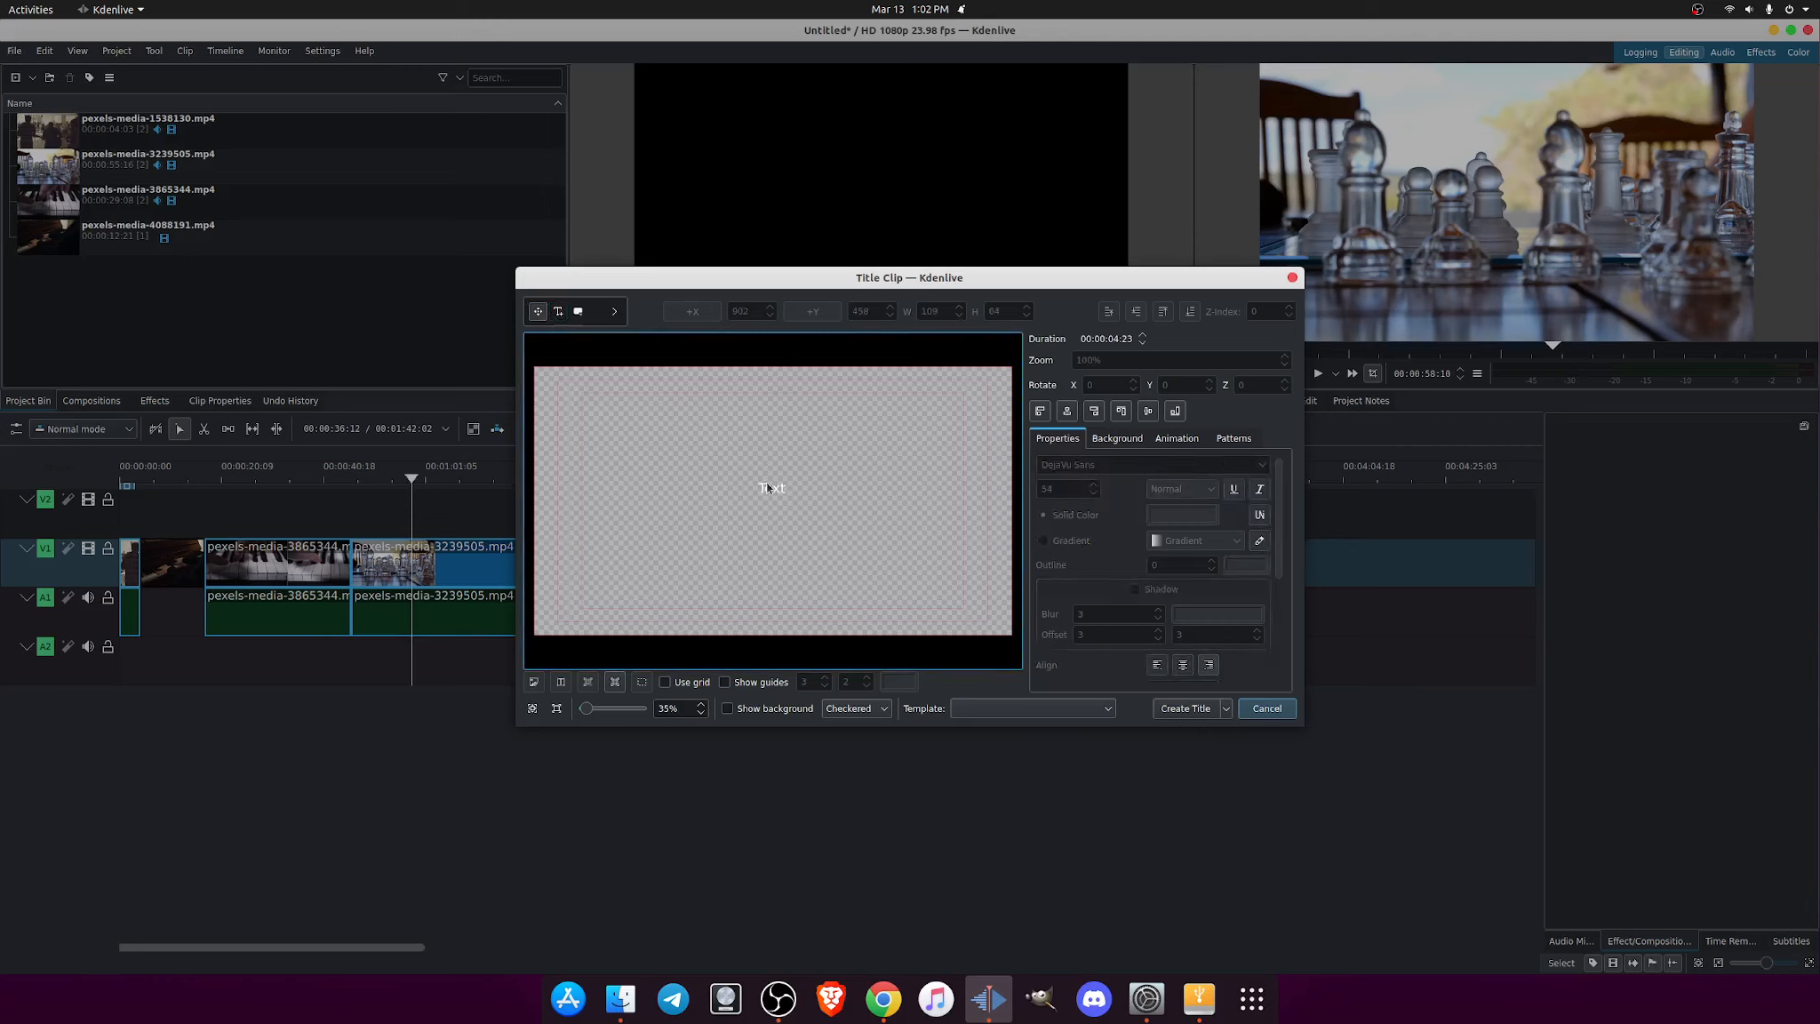
pyautogui.click(770, 486)
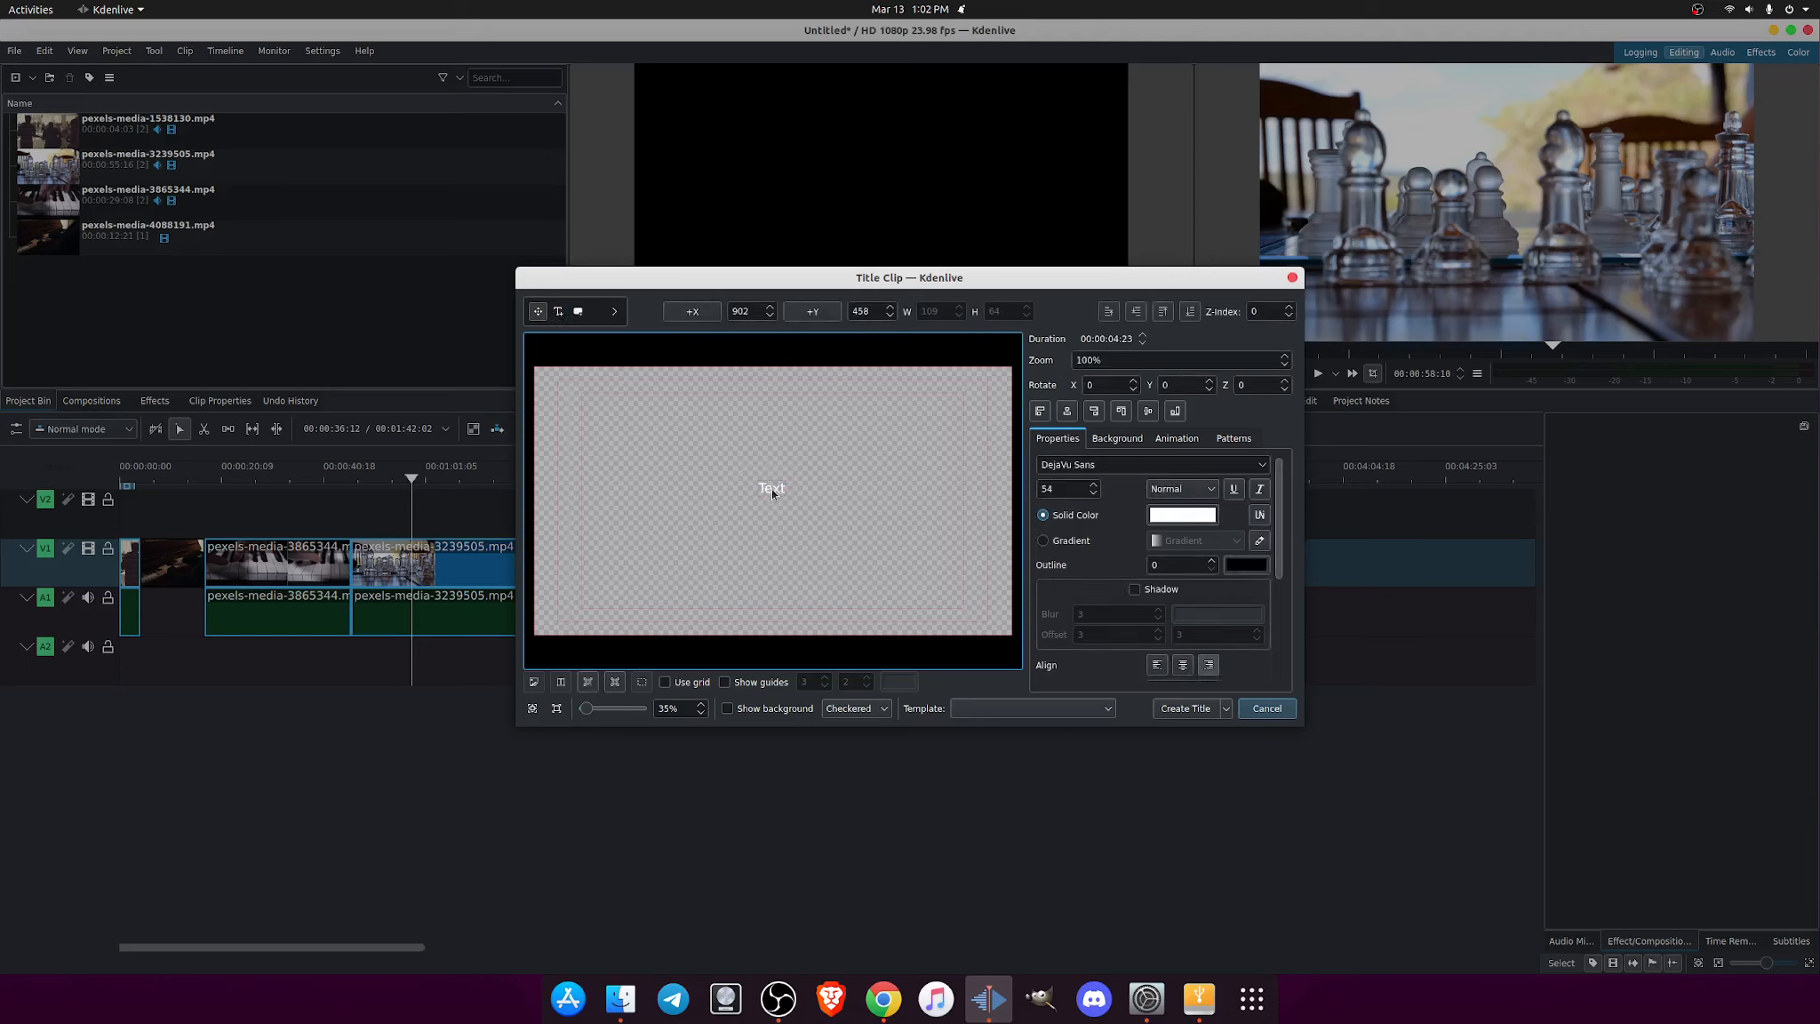
pyautogui.doubleClick(778, 486)
pyautogui.doubleClick(775, 487)
pyautogui.press('BackSpace')
pyautogui.write('India')
pyautogui.doubleClick(785, 488)
pyautogui.click(772, 312)
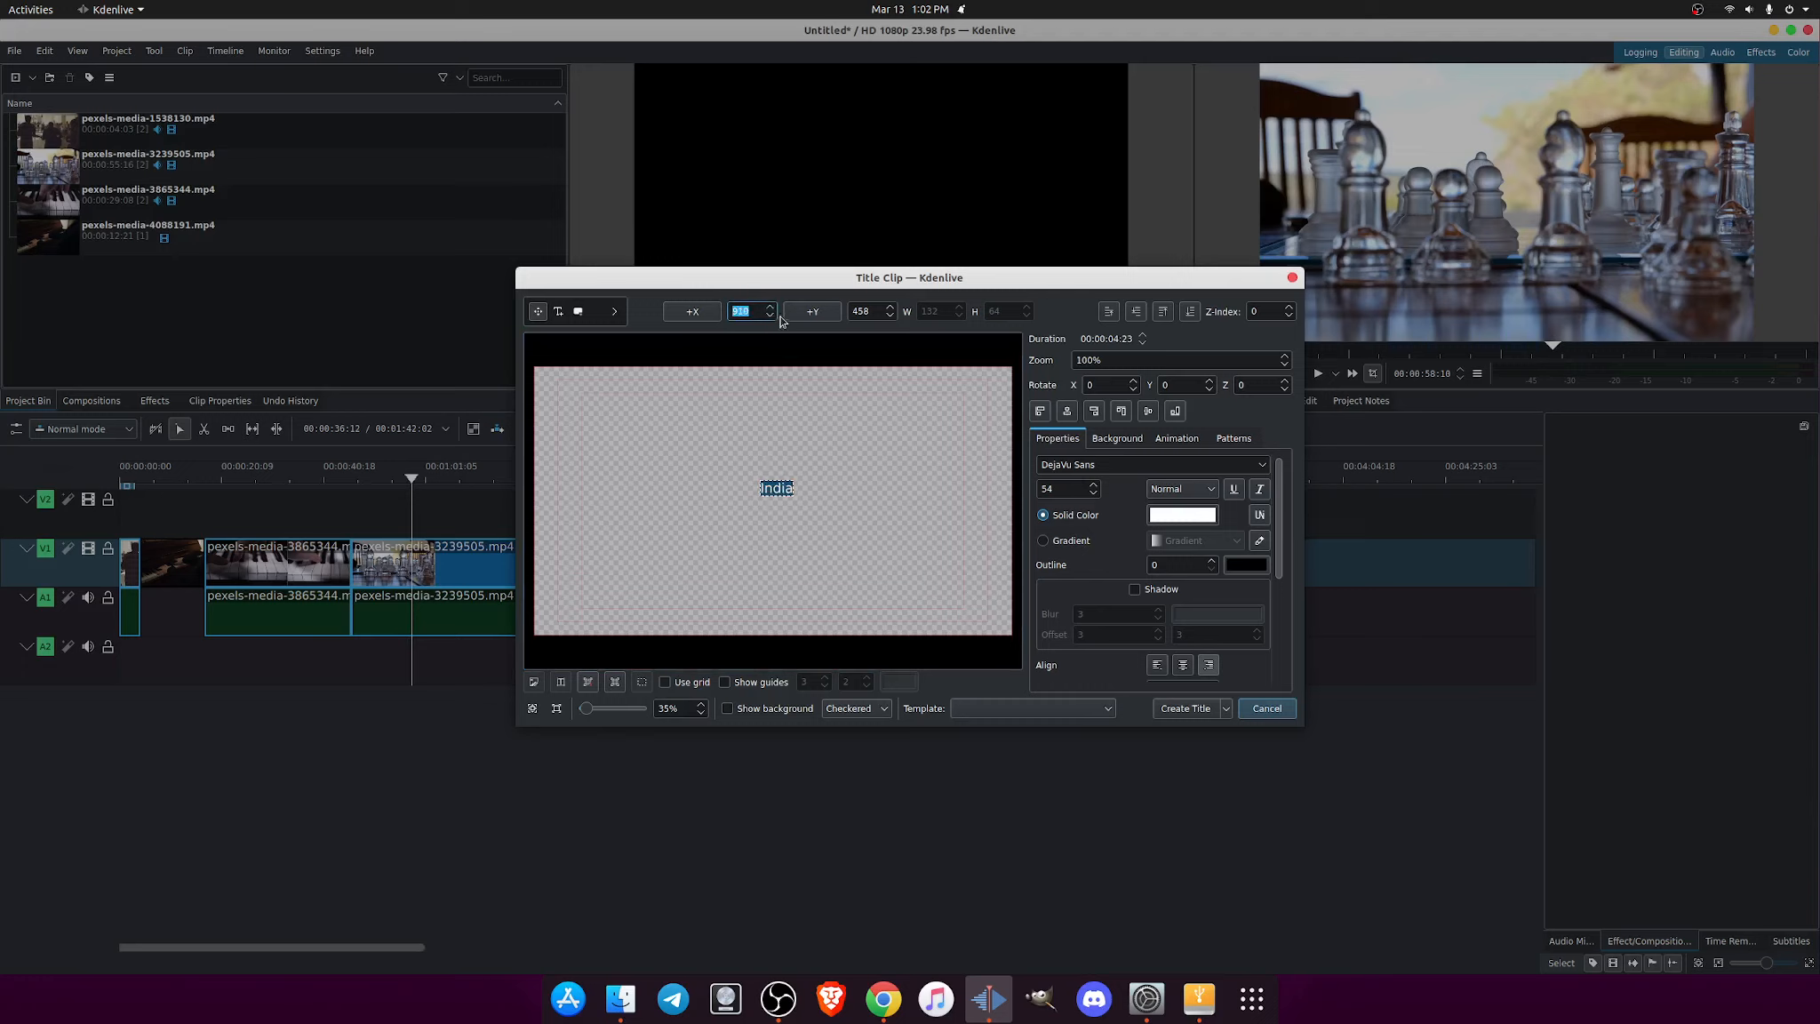
pyautogui.click(771, 316)
# Set the India text's font size to 200 and look through the available fonts, keeping DejaVu Sans
pyautogui.click(1093, 486)
pyautogui.click(1092, 485)
pyautogui.click(1092, 485)
pyautogui.click(1093, 485)
pyautogui.write('61')
pyautogui.press('Return')
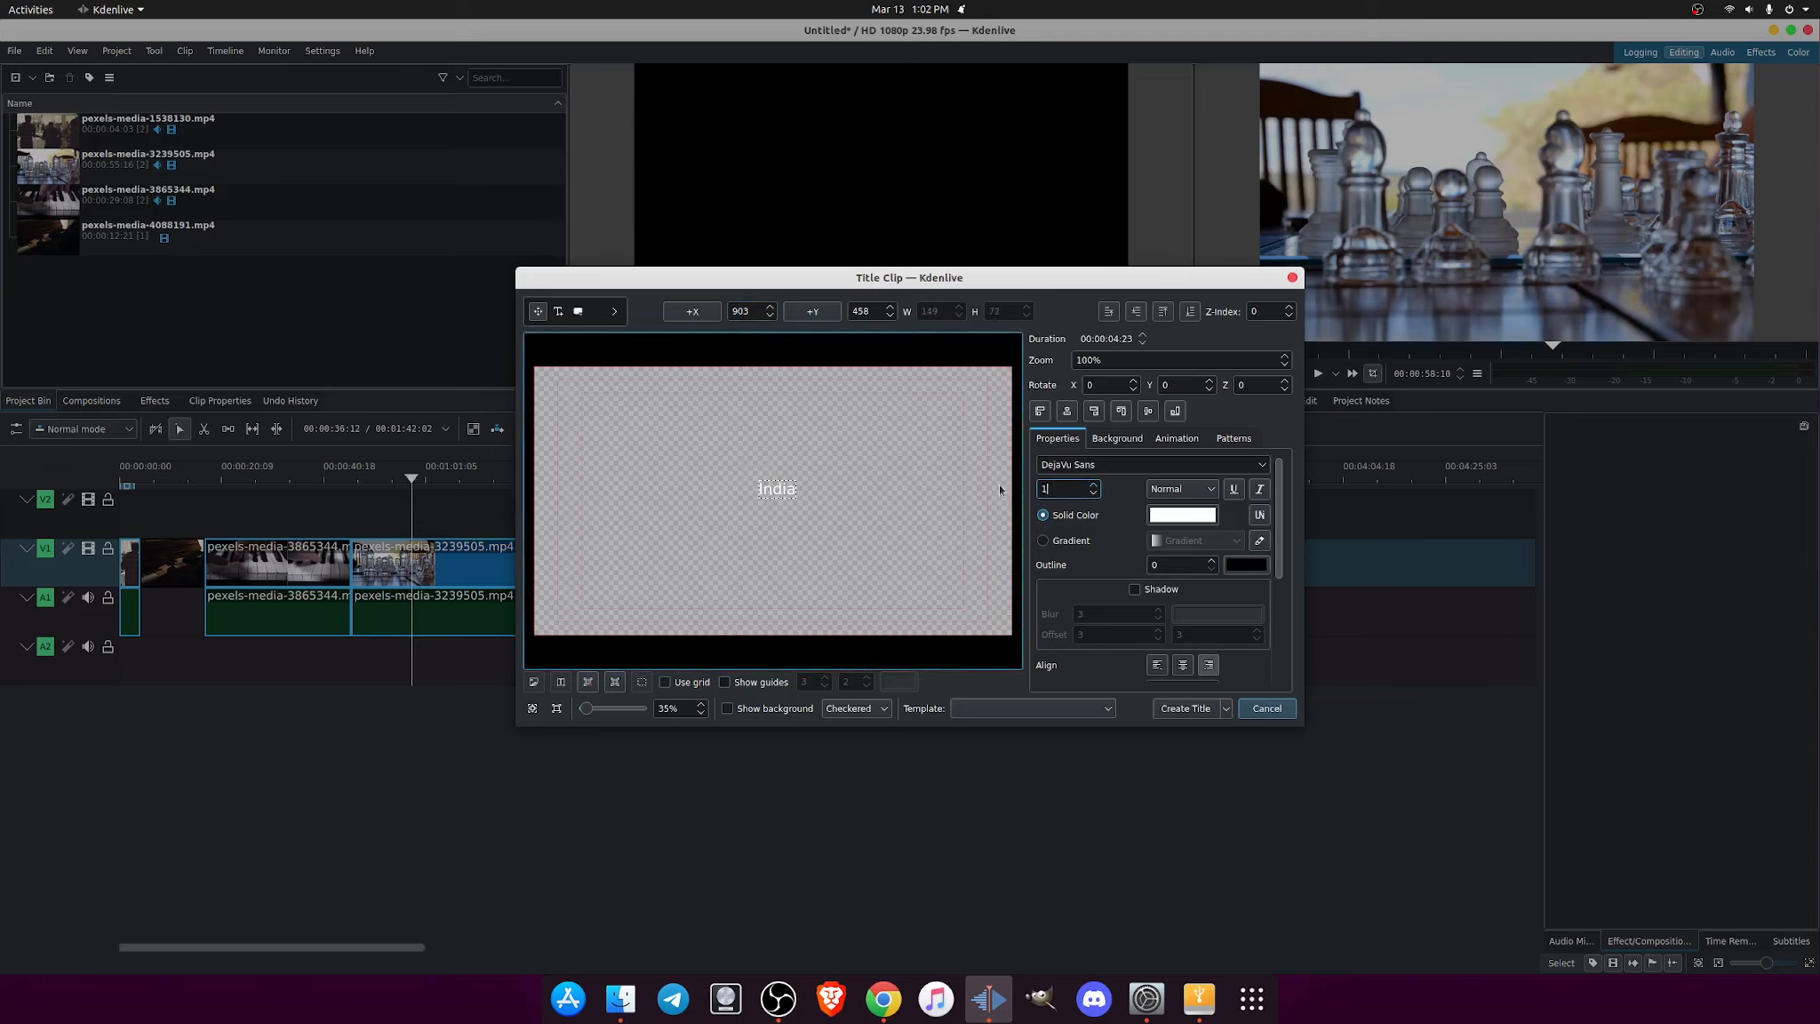
pyautogui.write('100400')
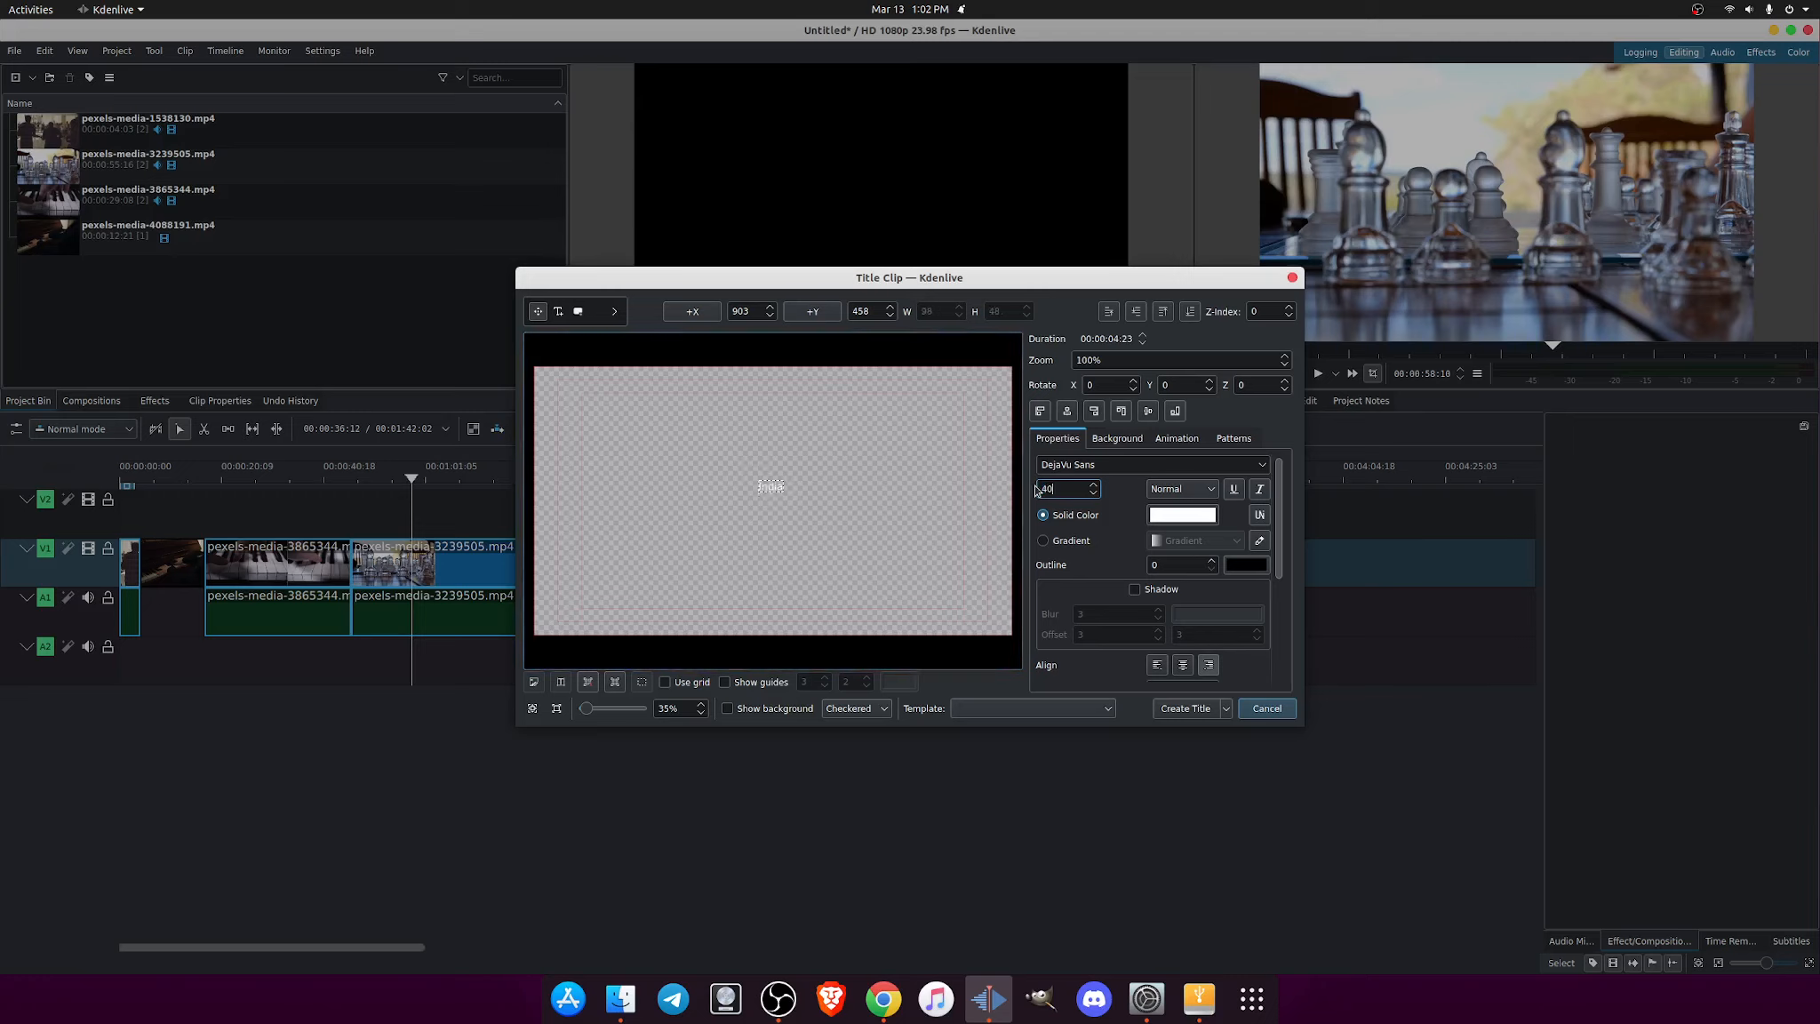
pyautogui.press('BackSpace')
pyautogui.press('BackSpace')
pyautogui.press('BackSpace')
pyautogui.write('200')
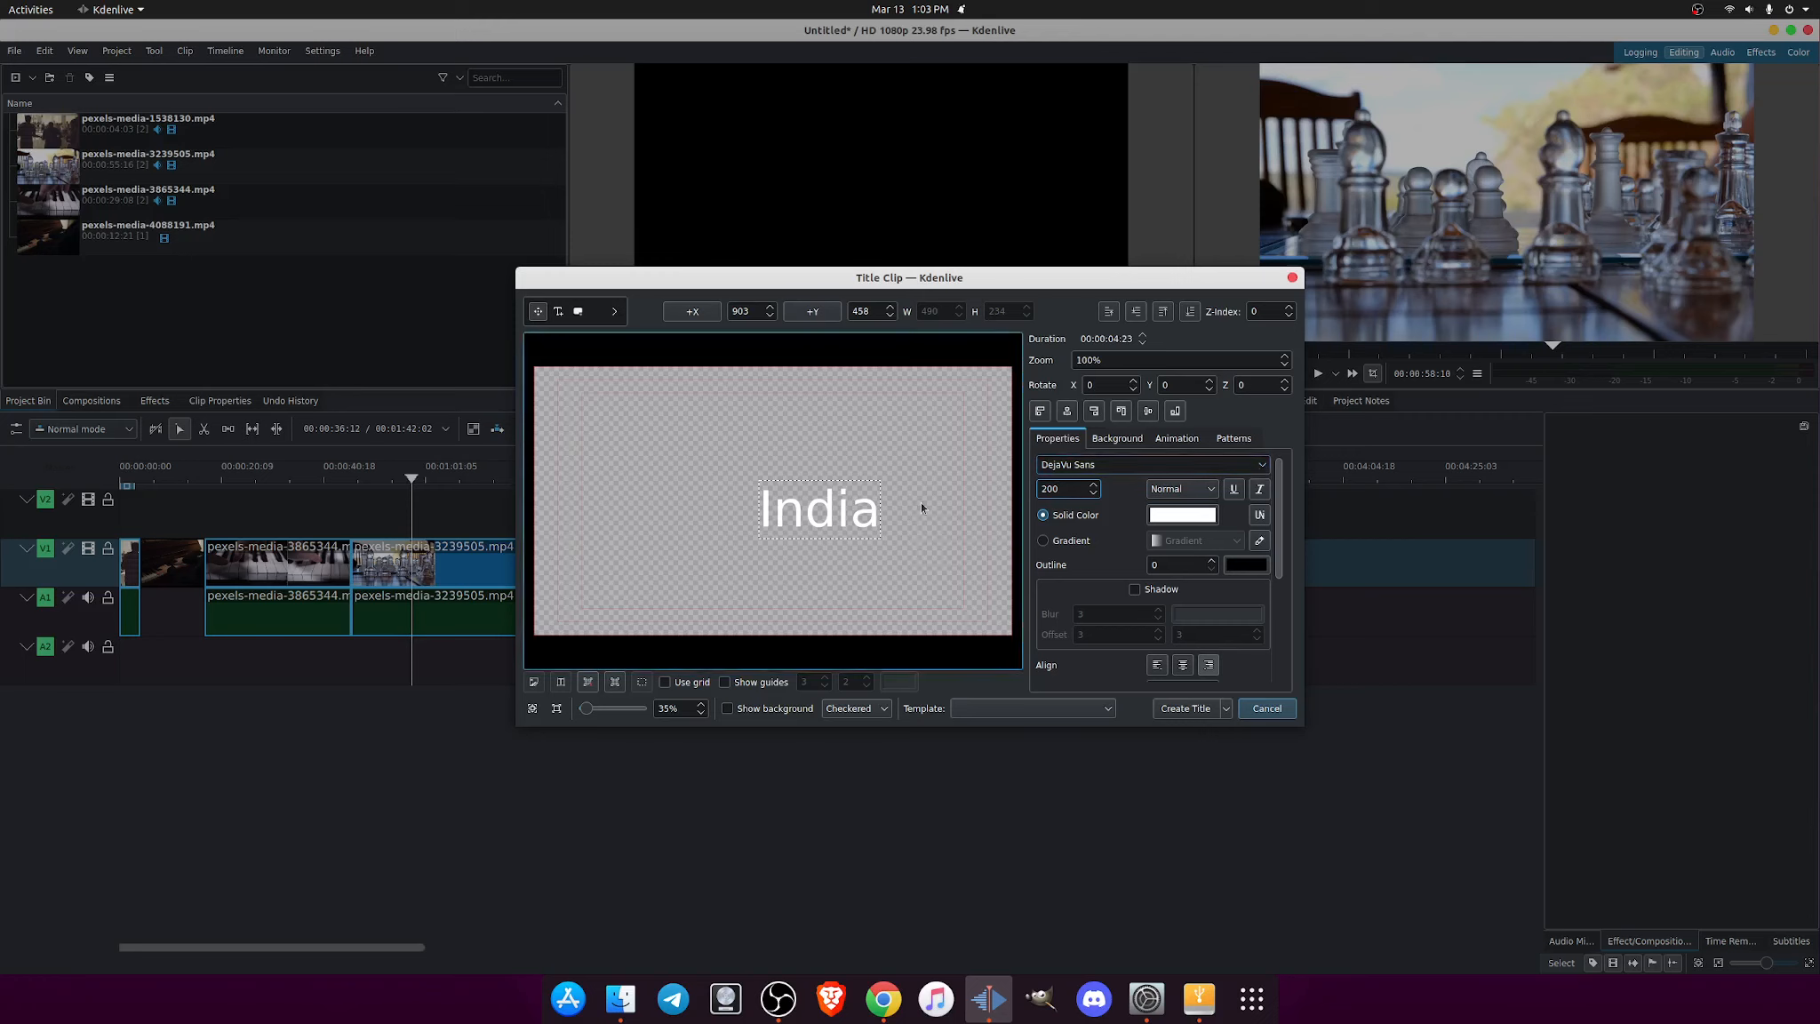
pyautogui.click(1260, 467)
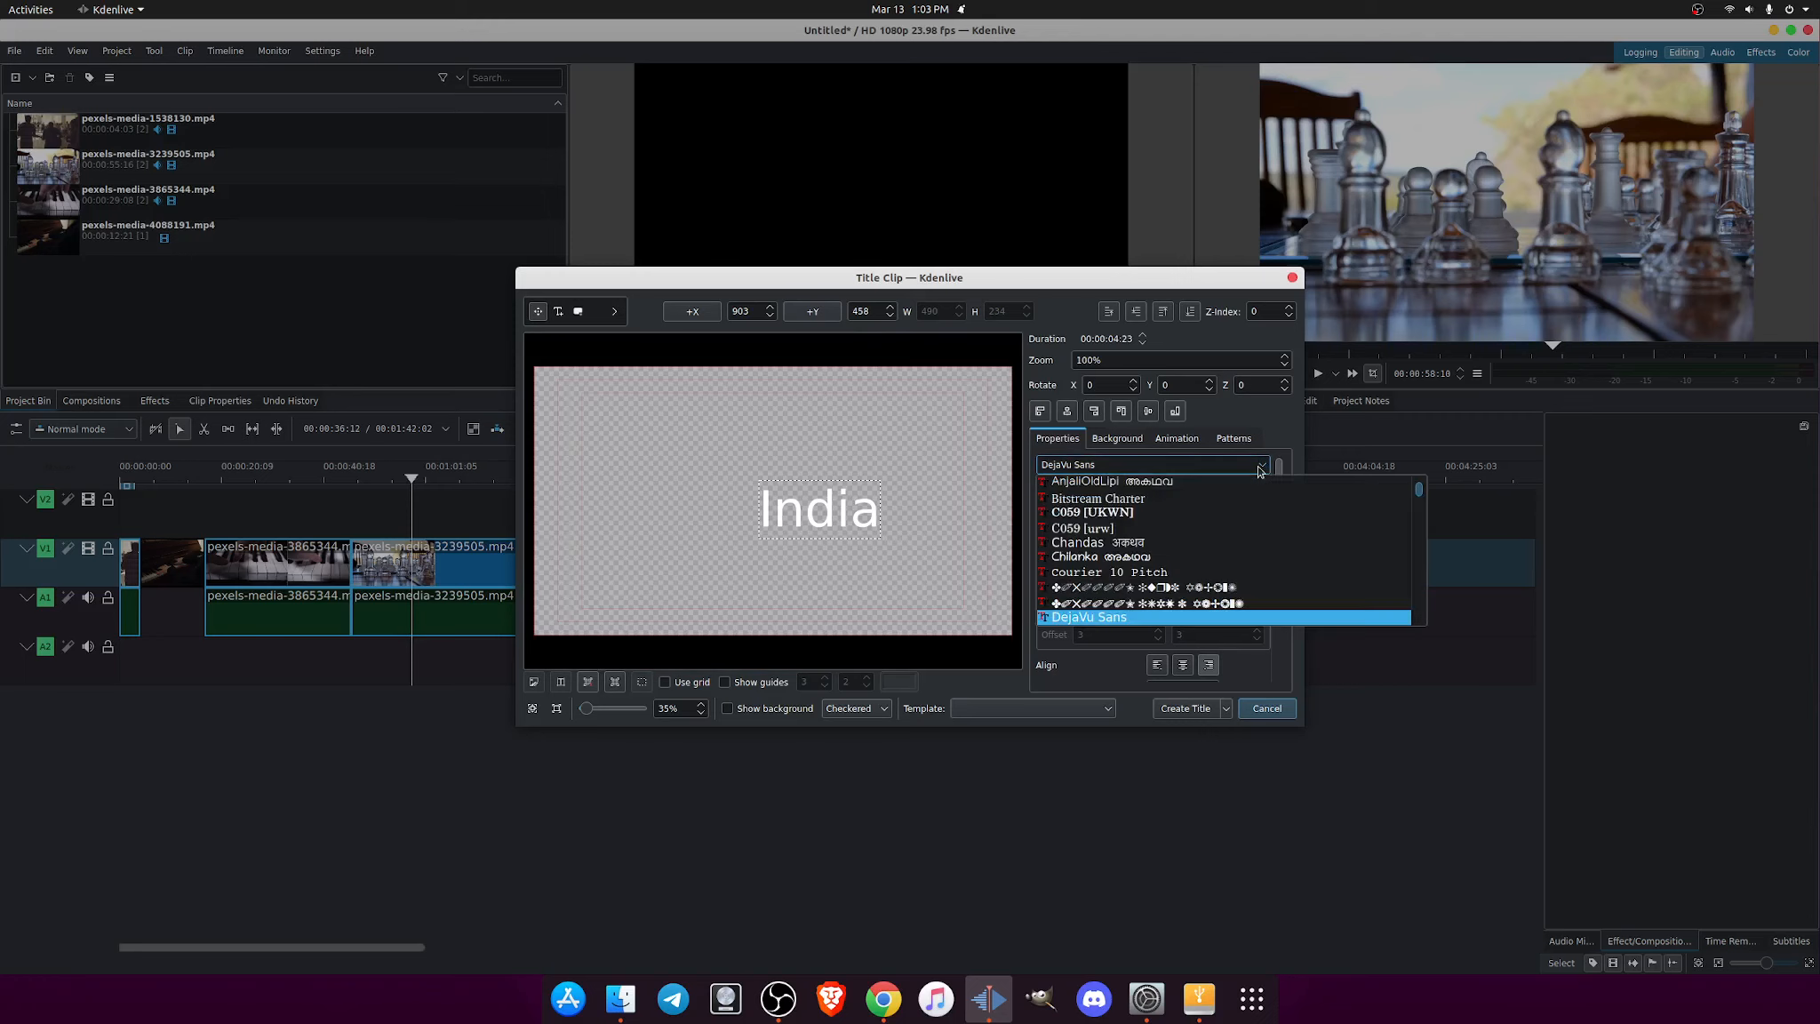
pyautogui.click(847, 513)
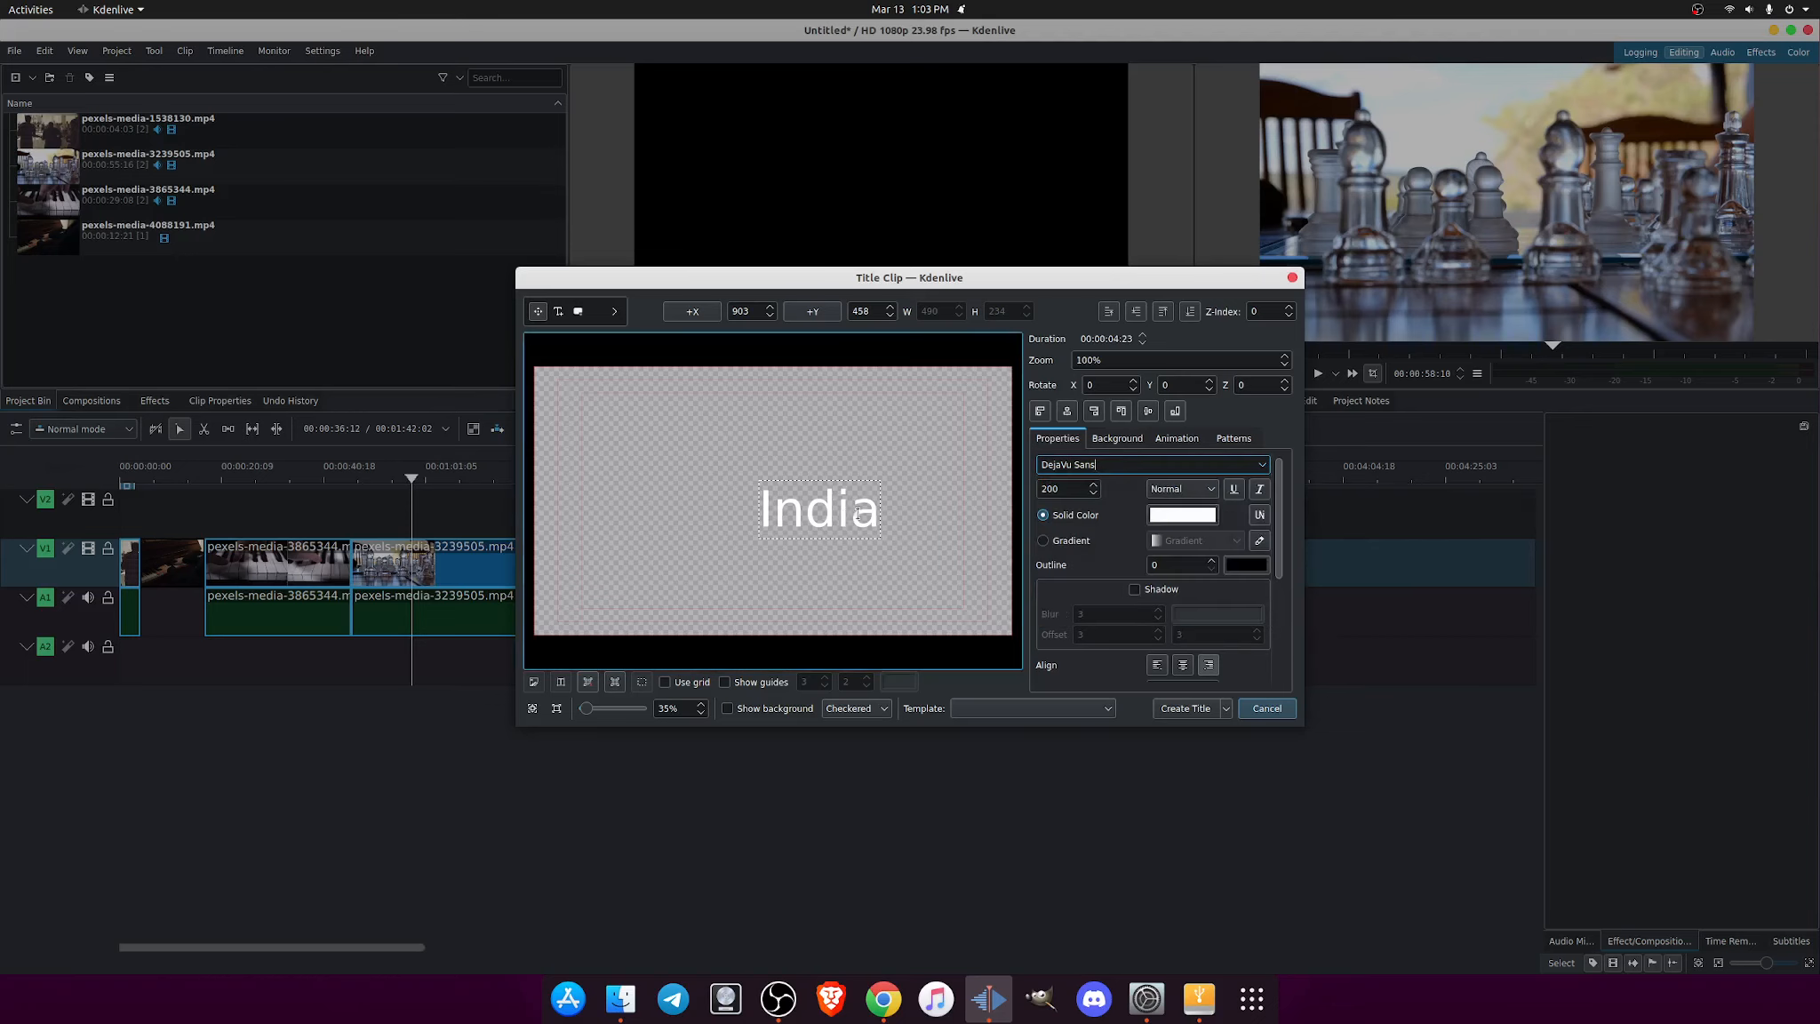
# Move the India text to the lower-left area of the title frame, about X 211, Y 812, and set its font size to 150
pyautogui.click(791, 424)
pyautogui.moveTo(832, 516); pyautogui.dragTo(651, 593)
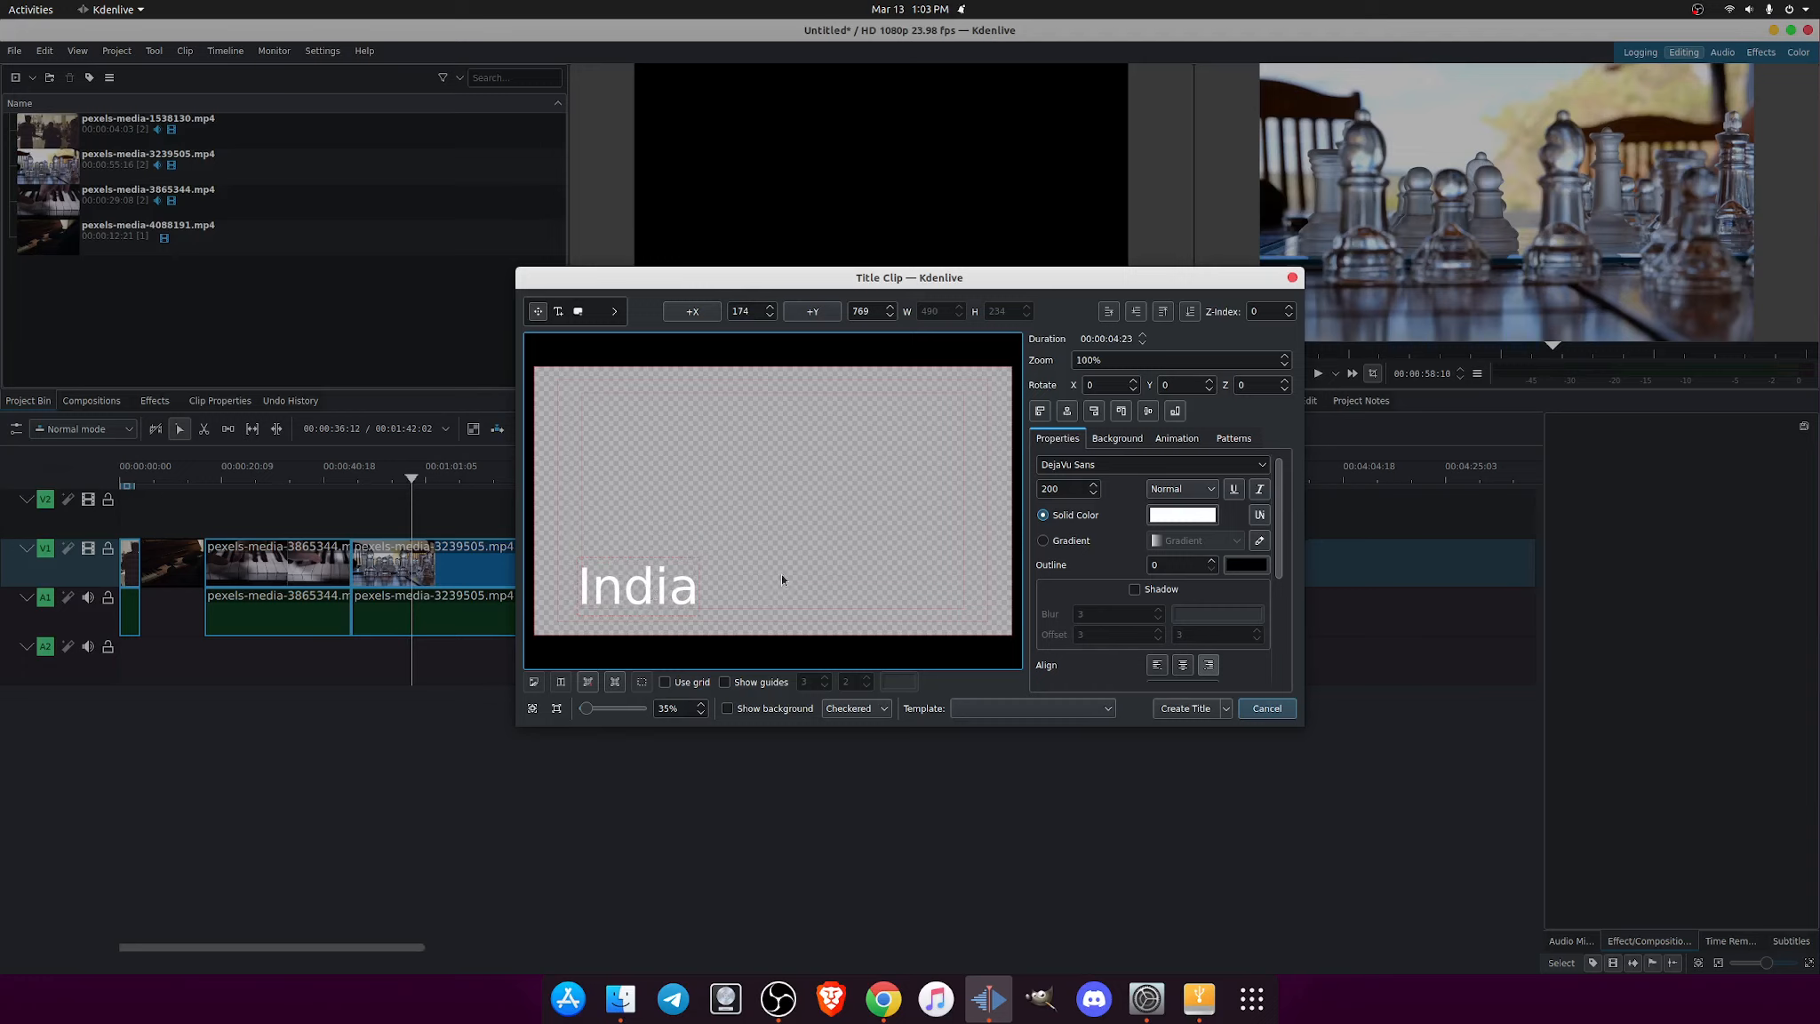
pyautogui.doubleClick(1060, 489)
pyautogui.write('100')
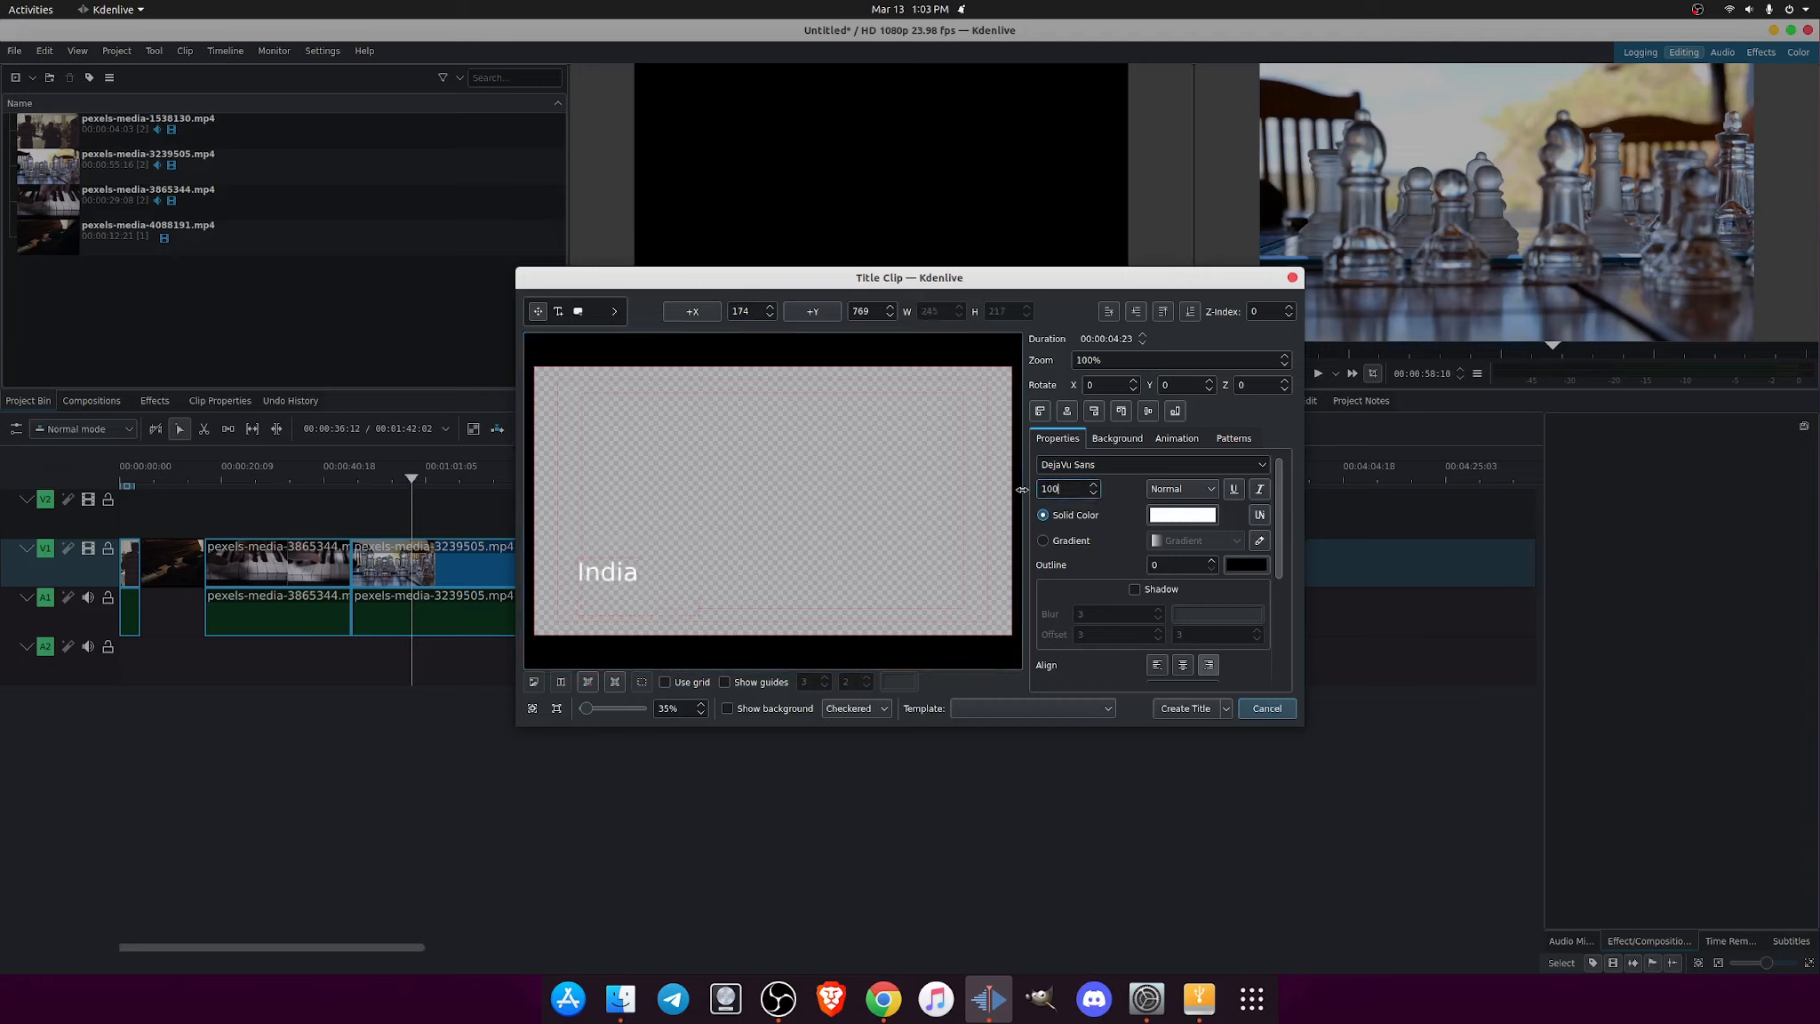
pyautogui.press('BackSpace')
pyautogui.press('BackSpace')
pyautogui.write('50')
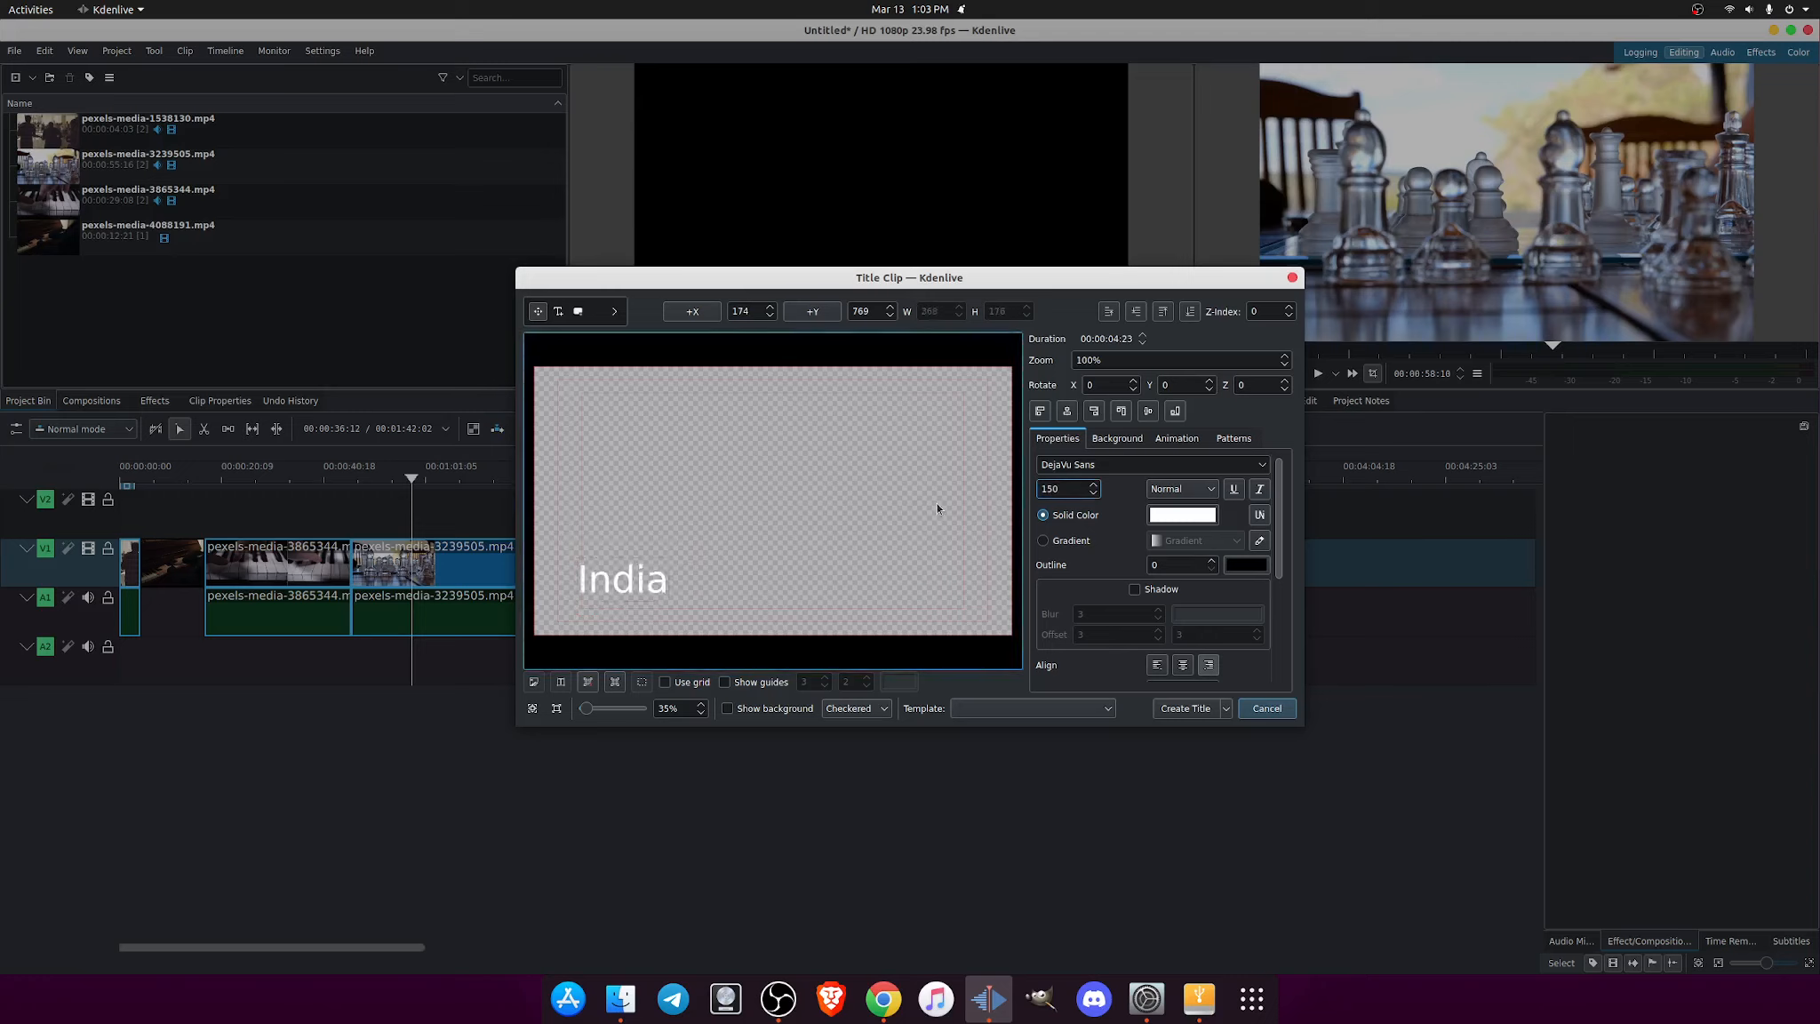
pyautogui.moveTo(639, 581); pyautogui.dragTo(647, 594)
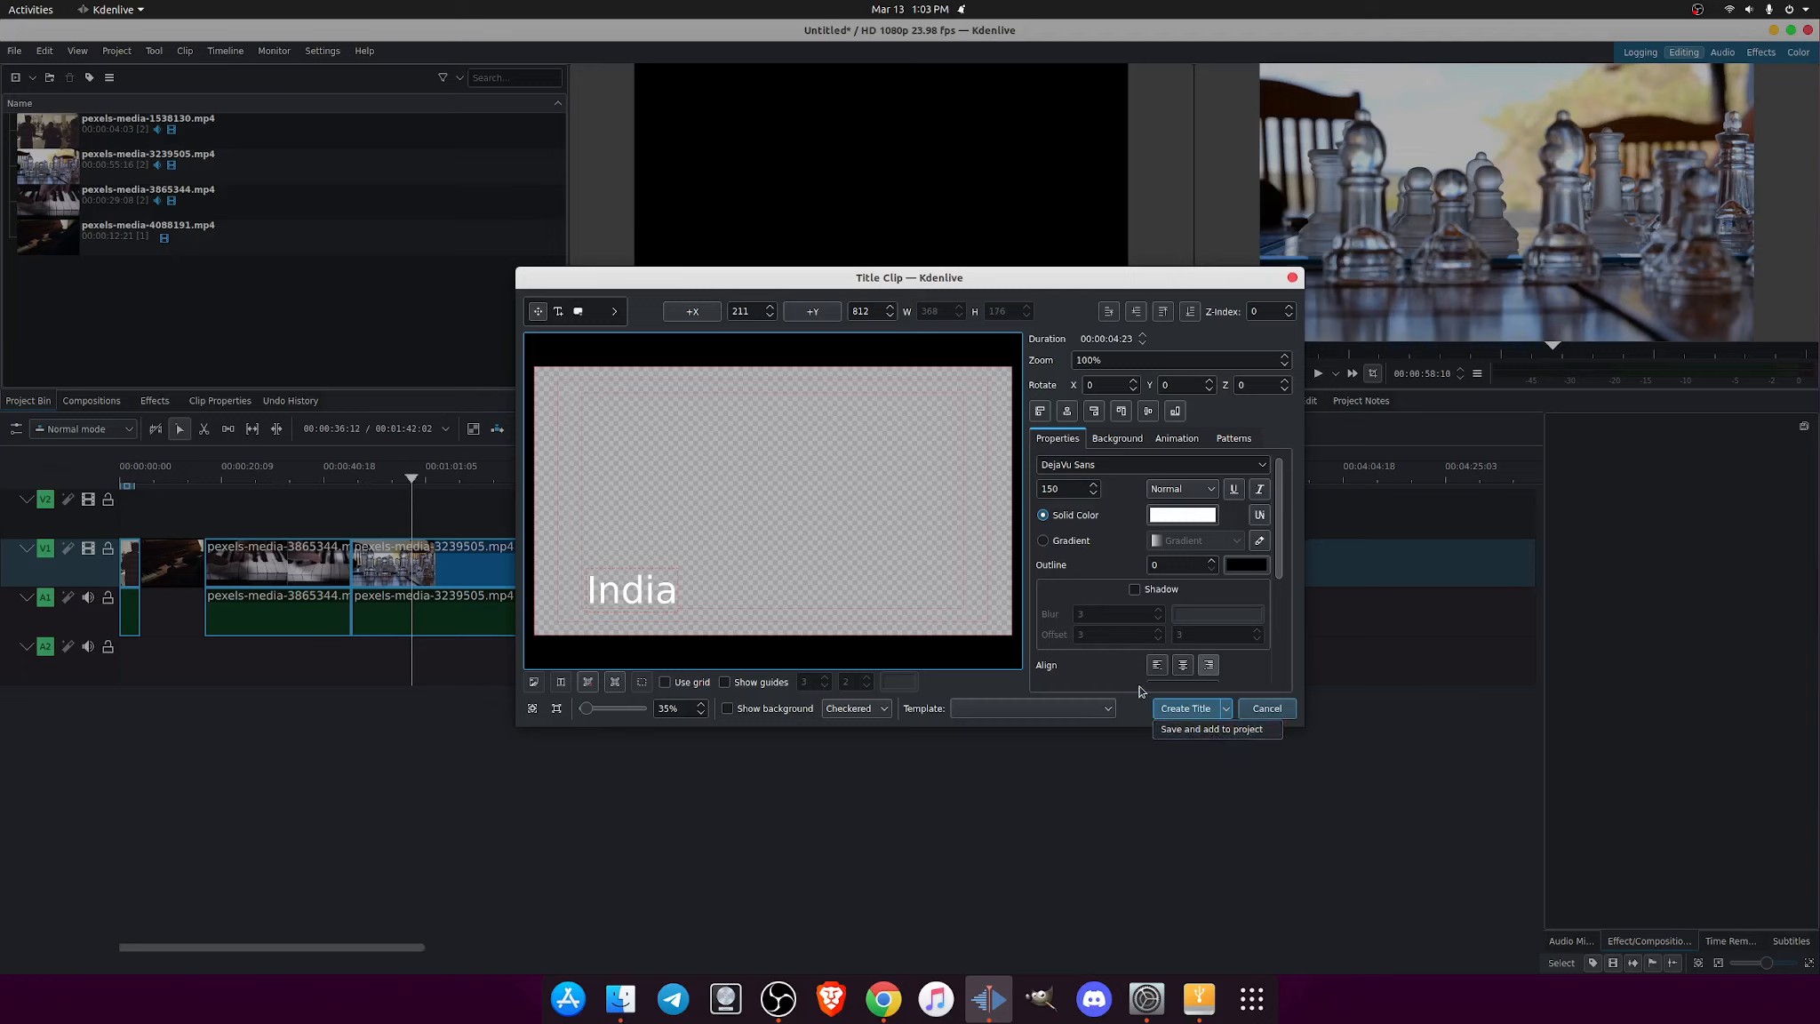
# Dismiss saving the title as a file and create the India title clip in the project
pyautogui.click(1188, 729)
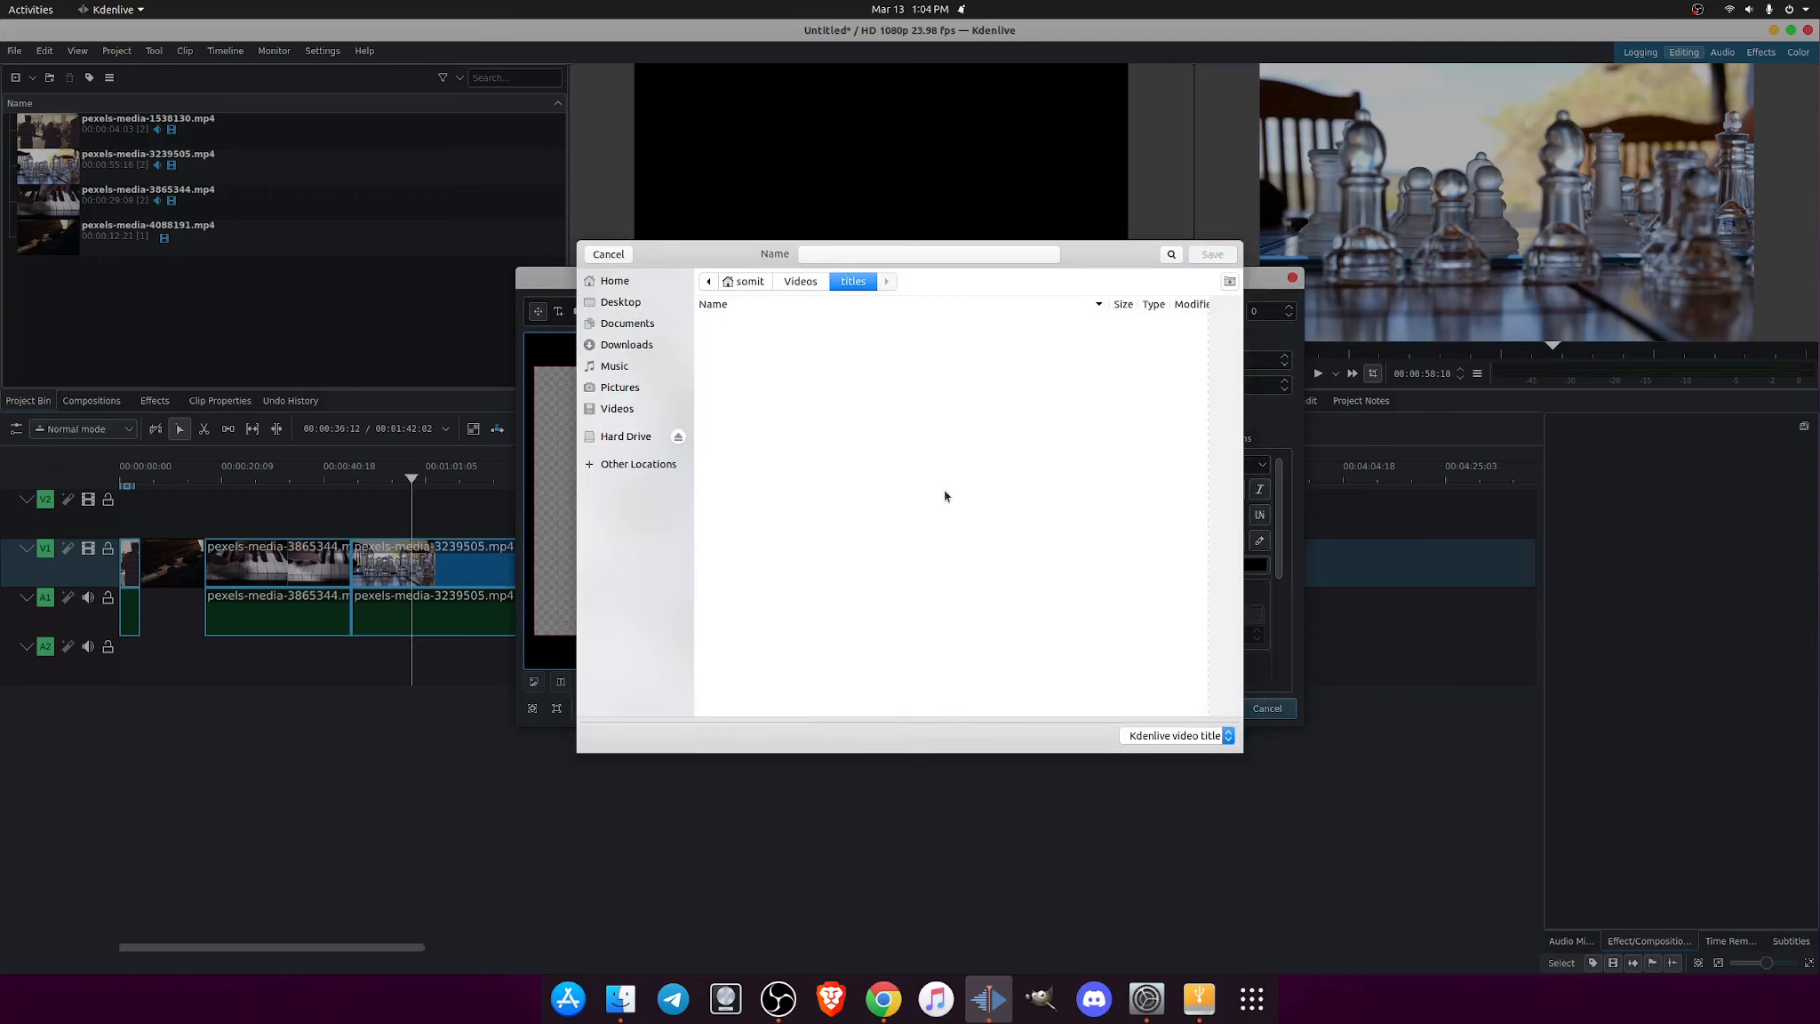
pyautogui.click(610, 256)
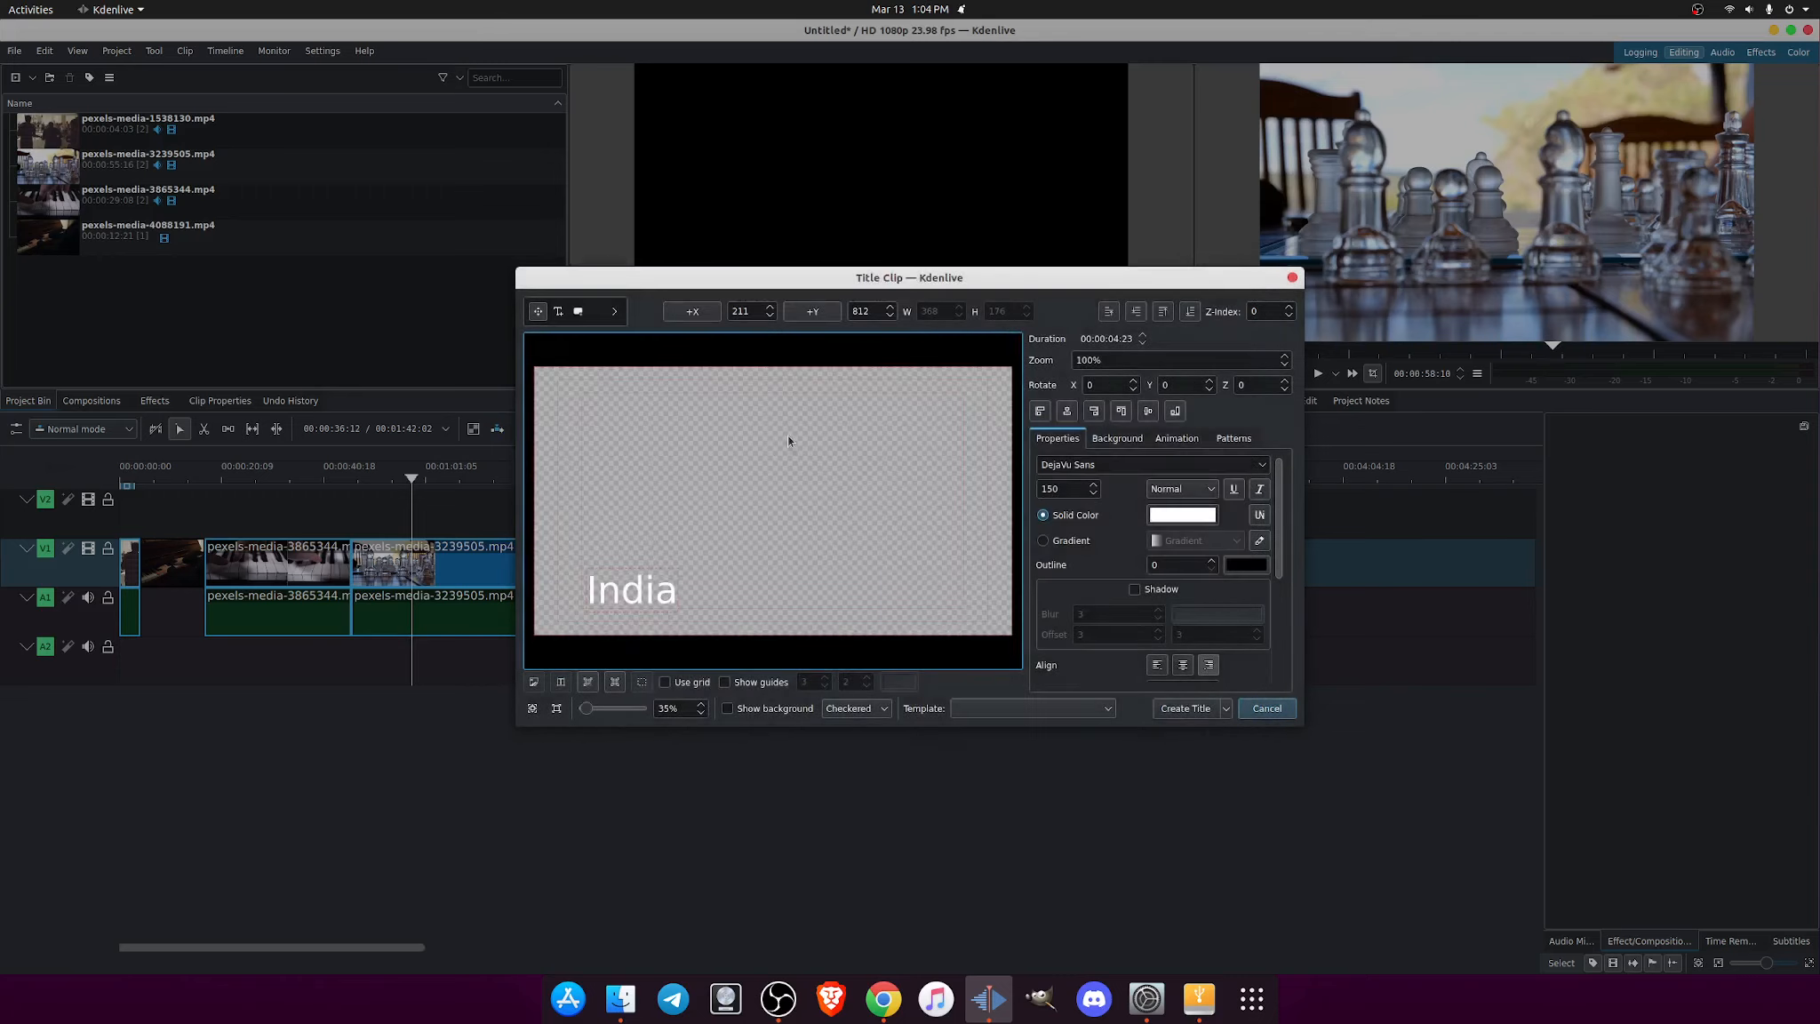
pyautogui.click(1184, 709)
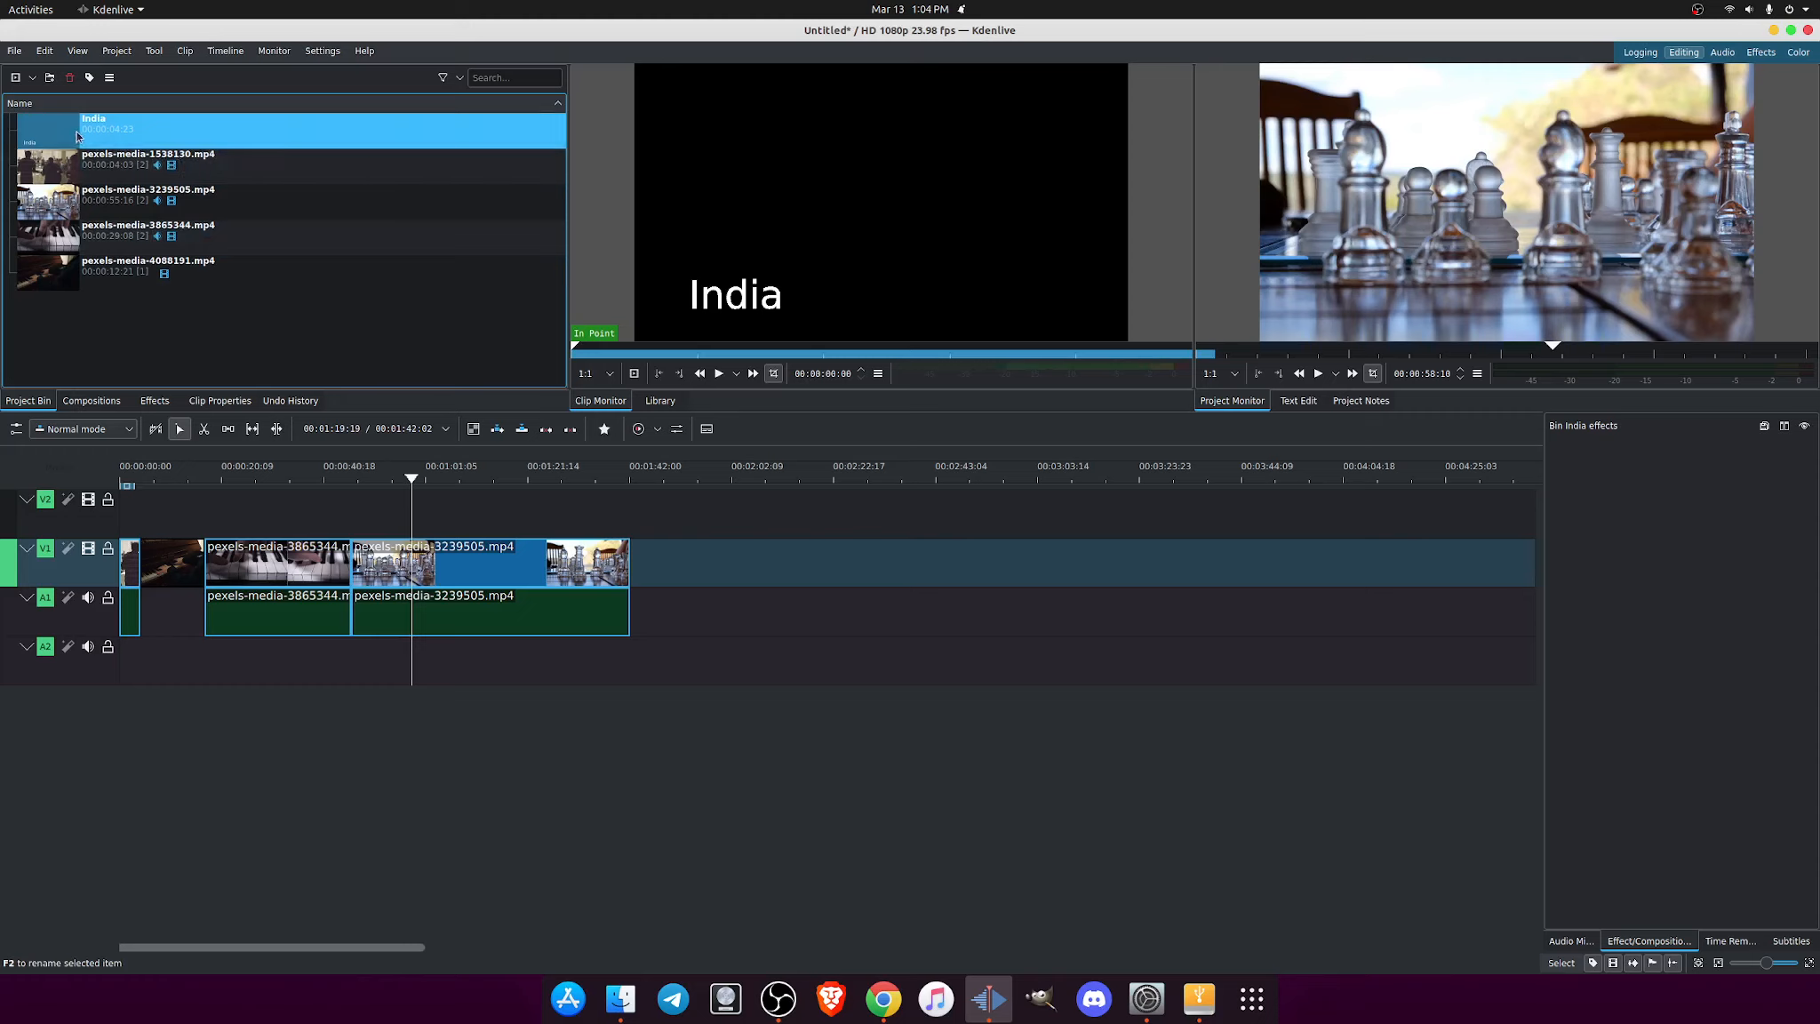
# Place the India title clip on track V2 at the start of the timeline and view it over the first clip
pyautogui.moveTo(98, 133); pyautogui.dragTo(128, 528)
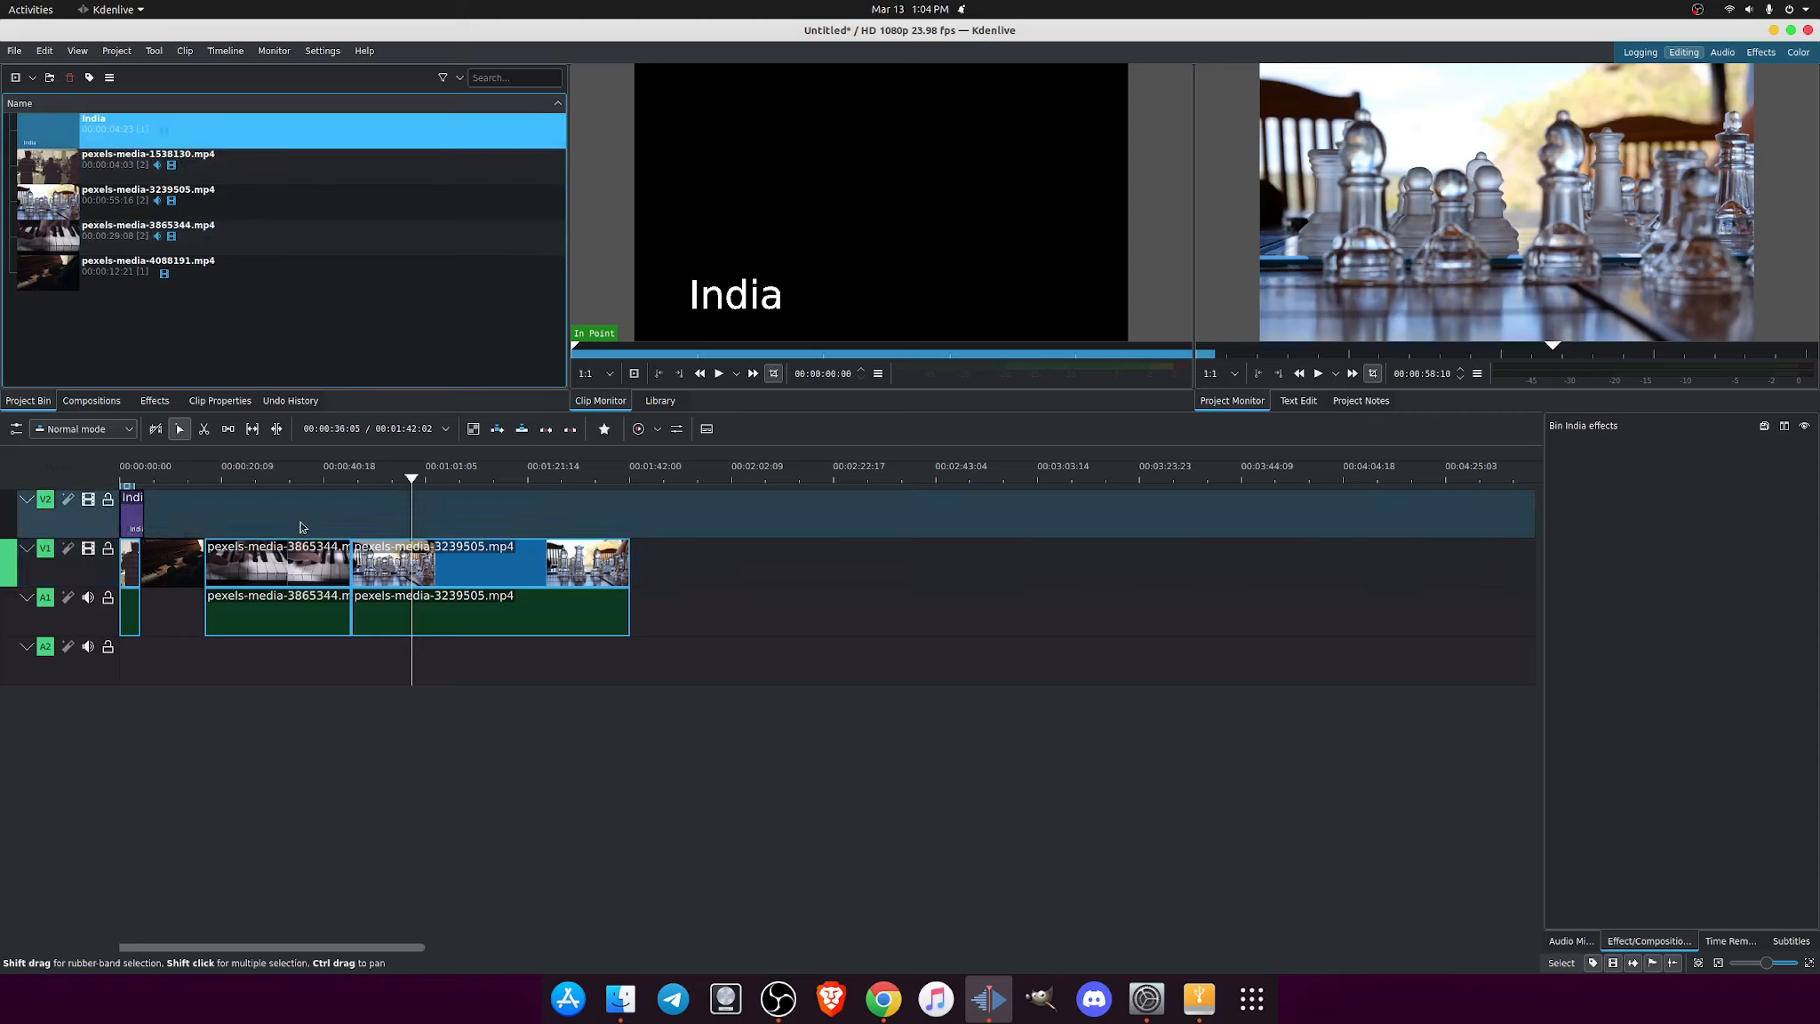
pyautogui.click(129, 469)
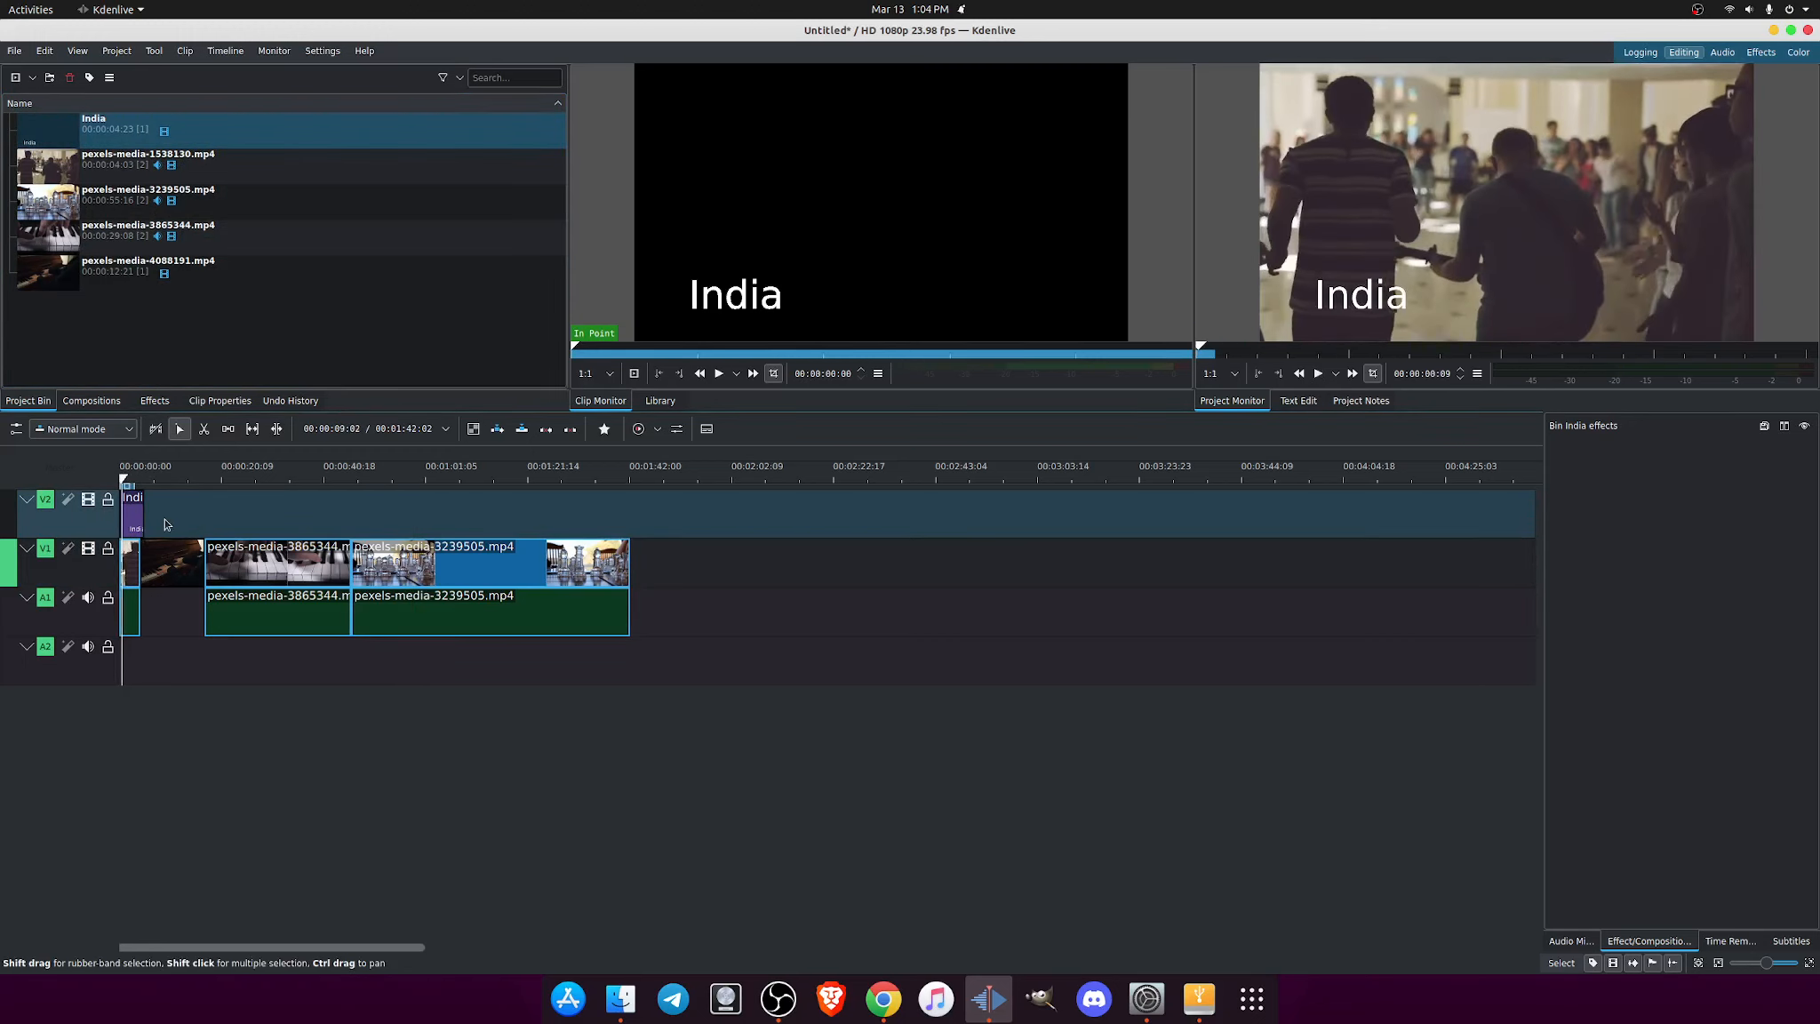
pyautogui.scroll(5, 165, 525)
pyautogui.click(180, 500)
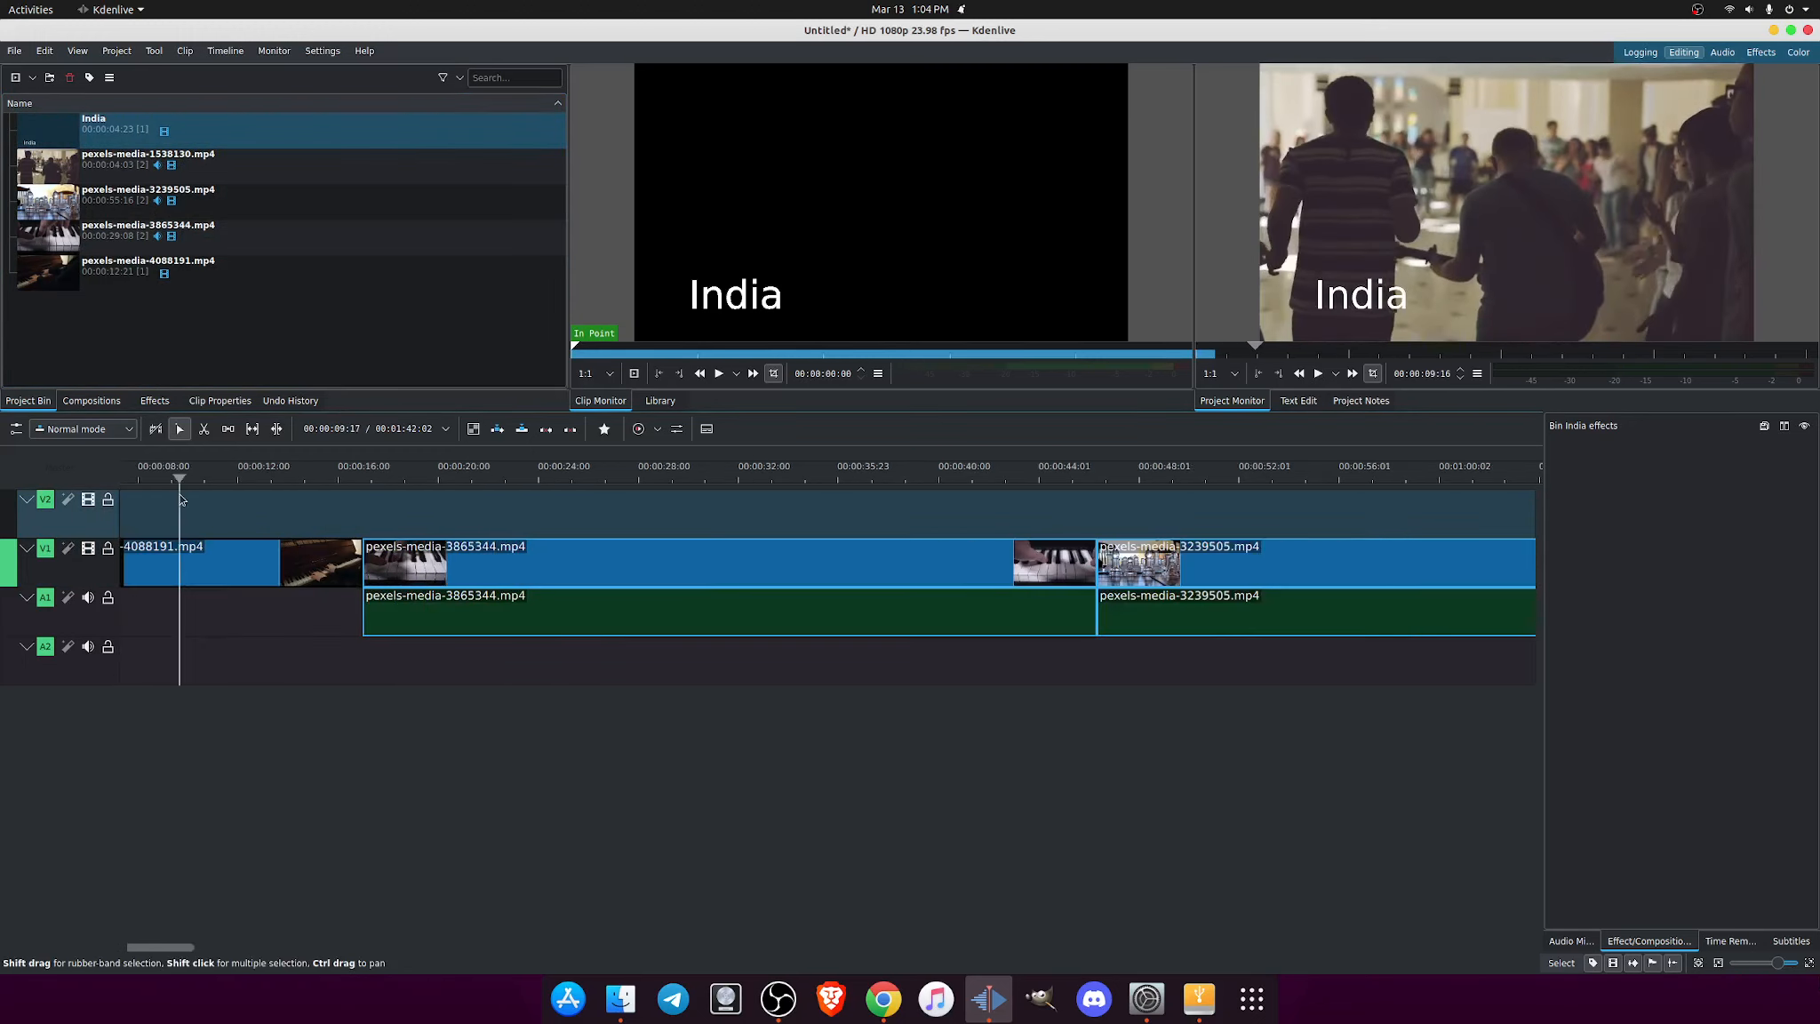
pyautogui.press('Home')
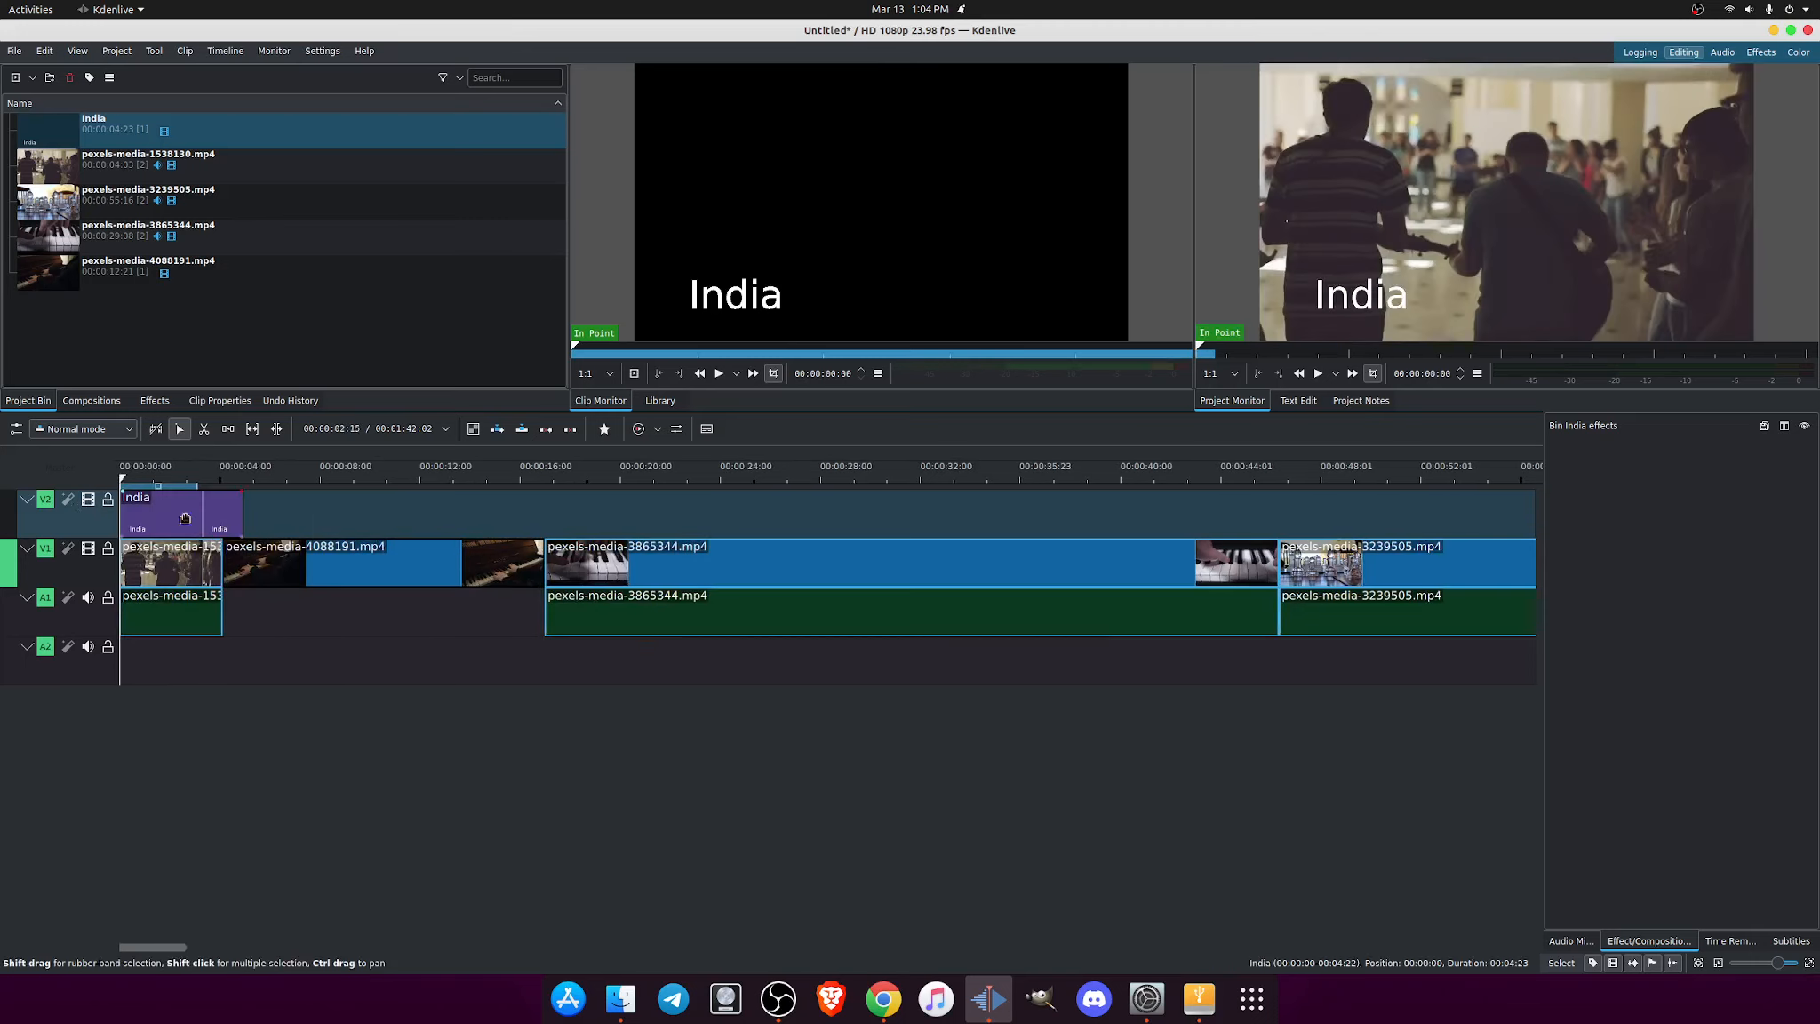
# Play back the title over the footage and shift the India clip on V2 to start at about 00:00:03:02
pyautogui.moveTo(185, 518); pyautogui.dragTo(231, 518)
pyautogui.press('space')
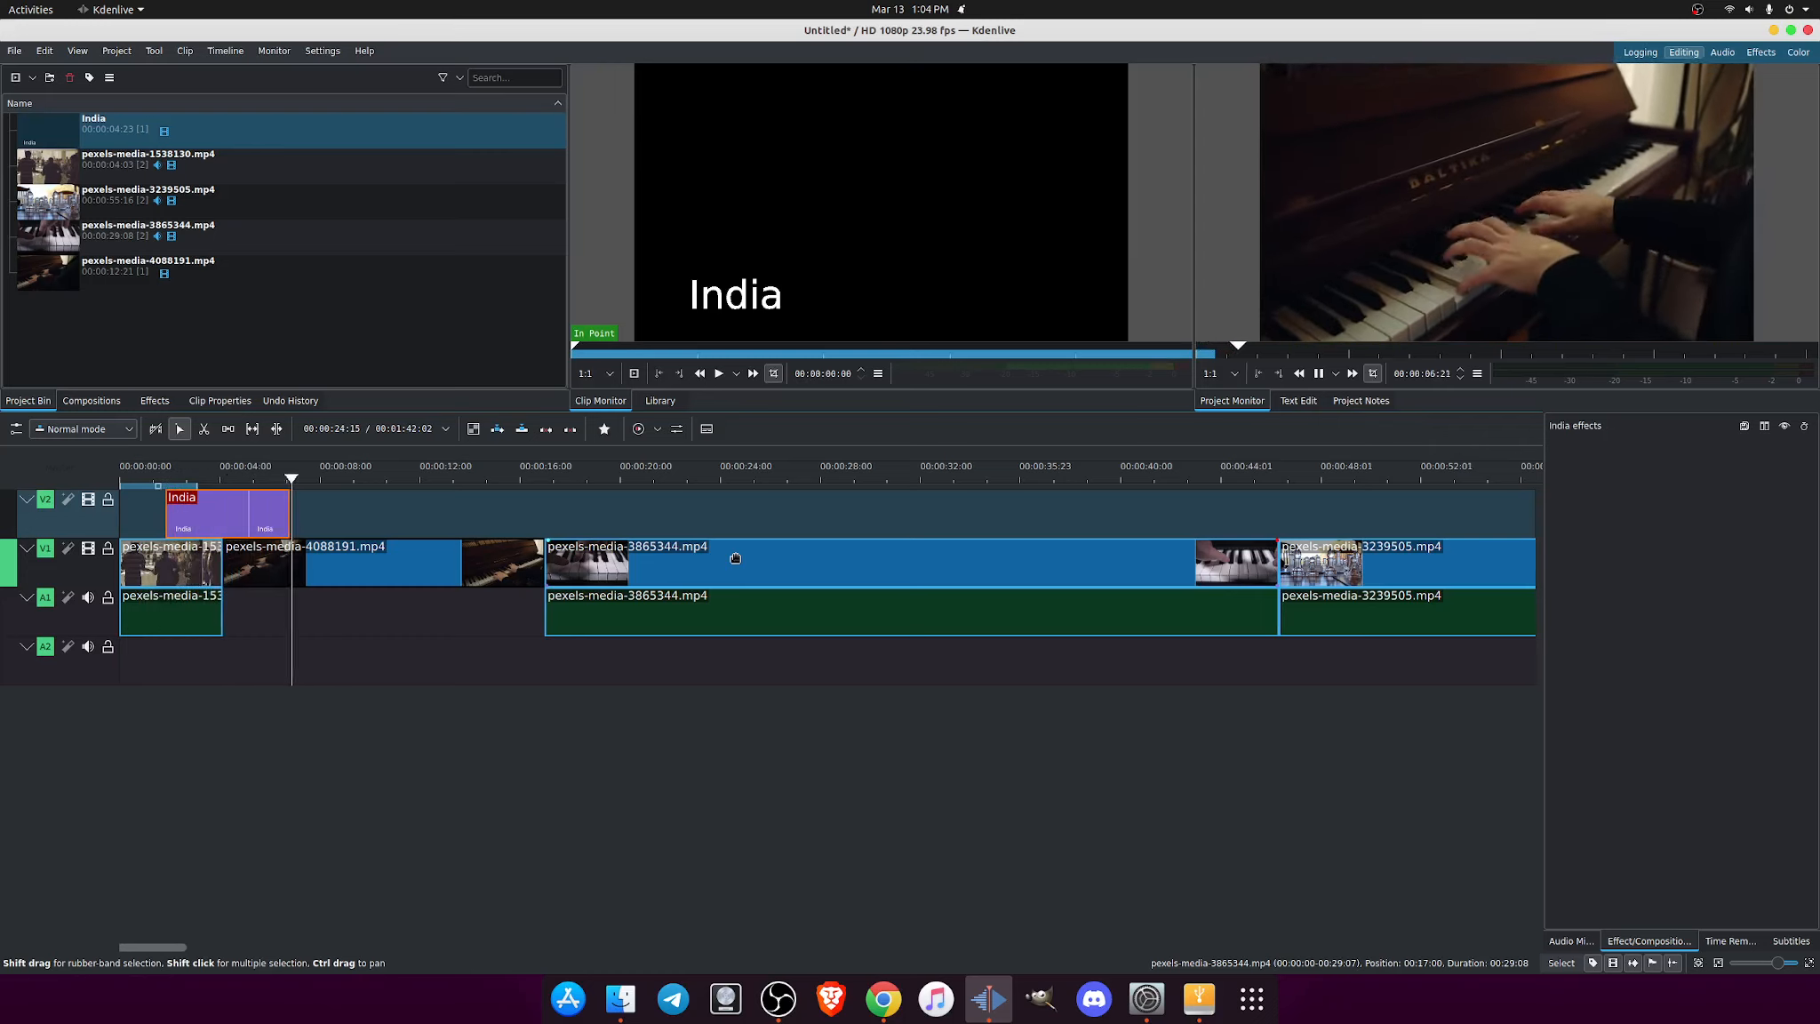
pyautogui.press('space')
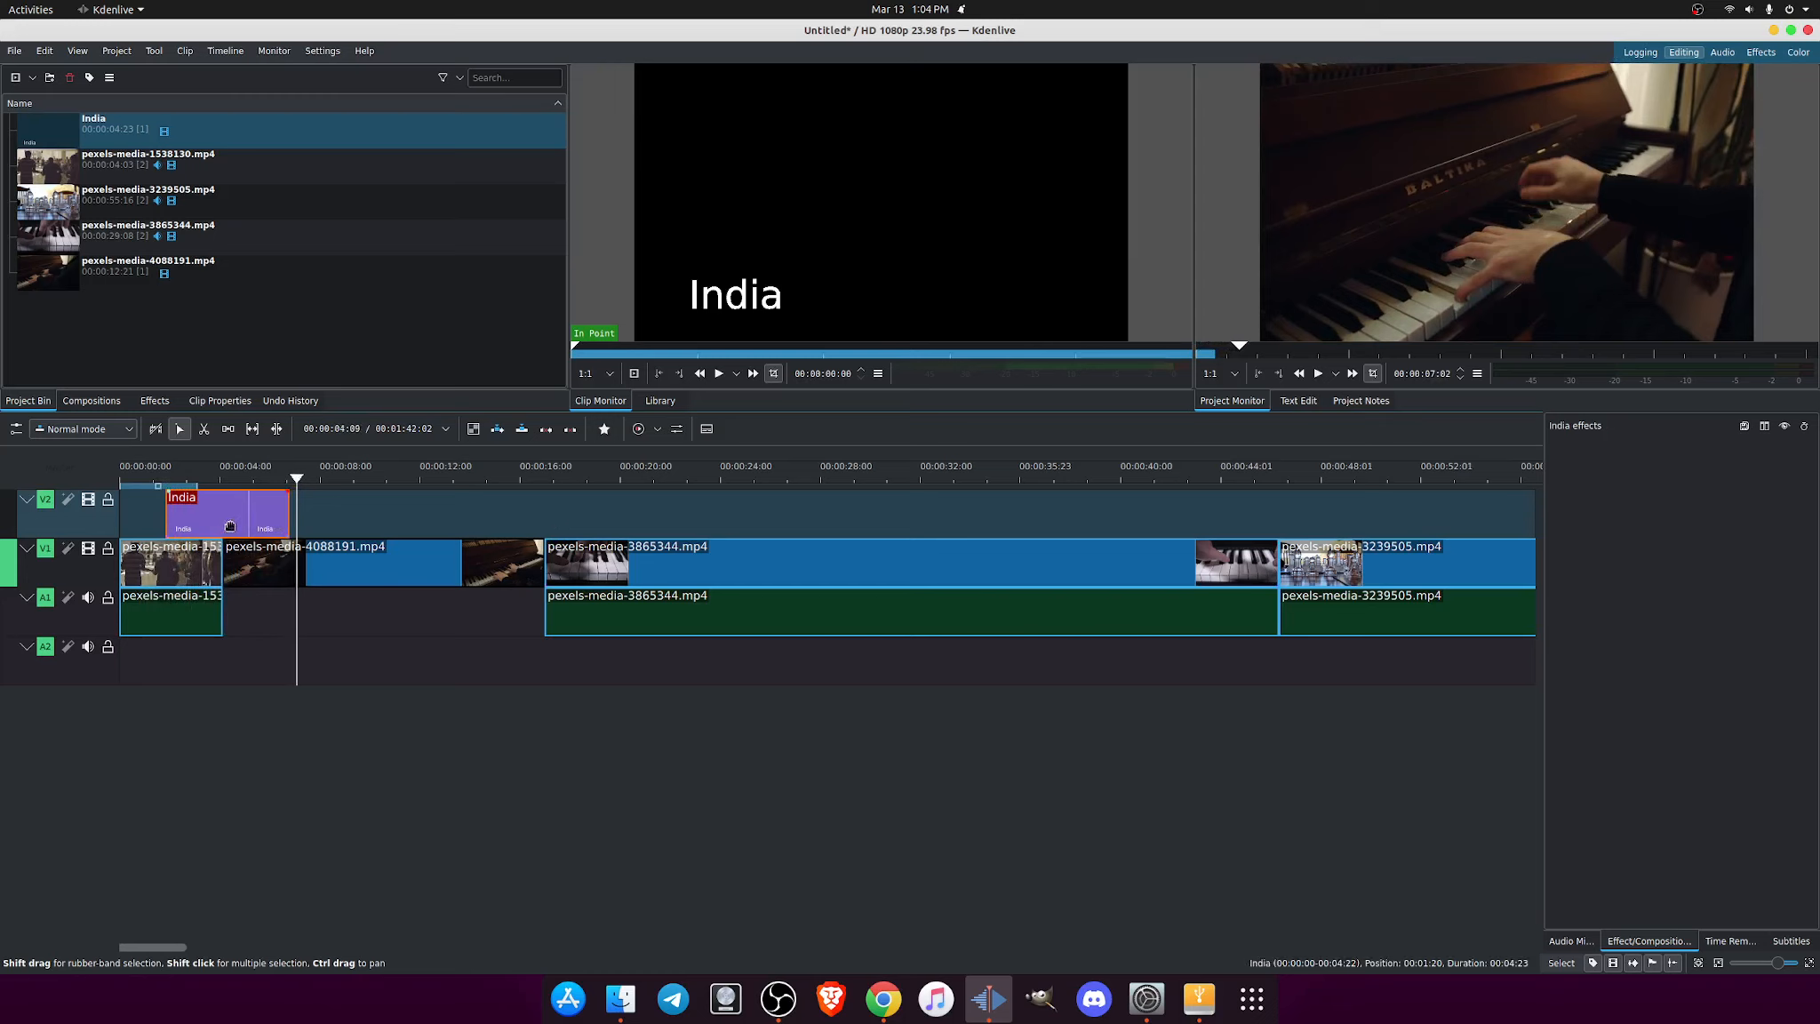
pyautogui.click(156, 505)
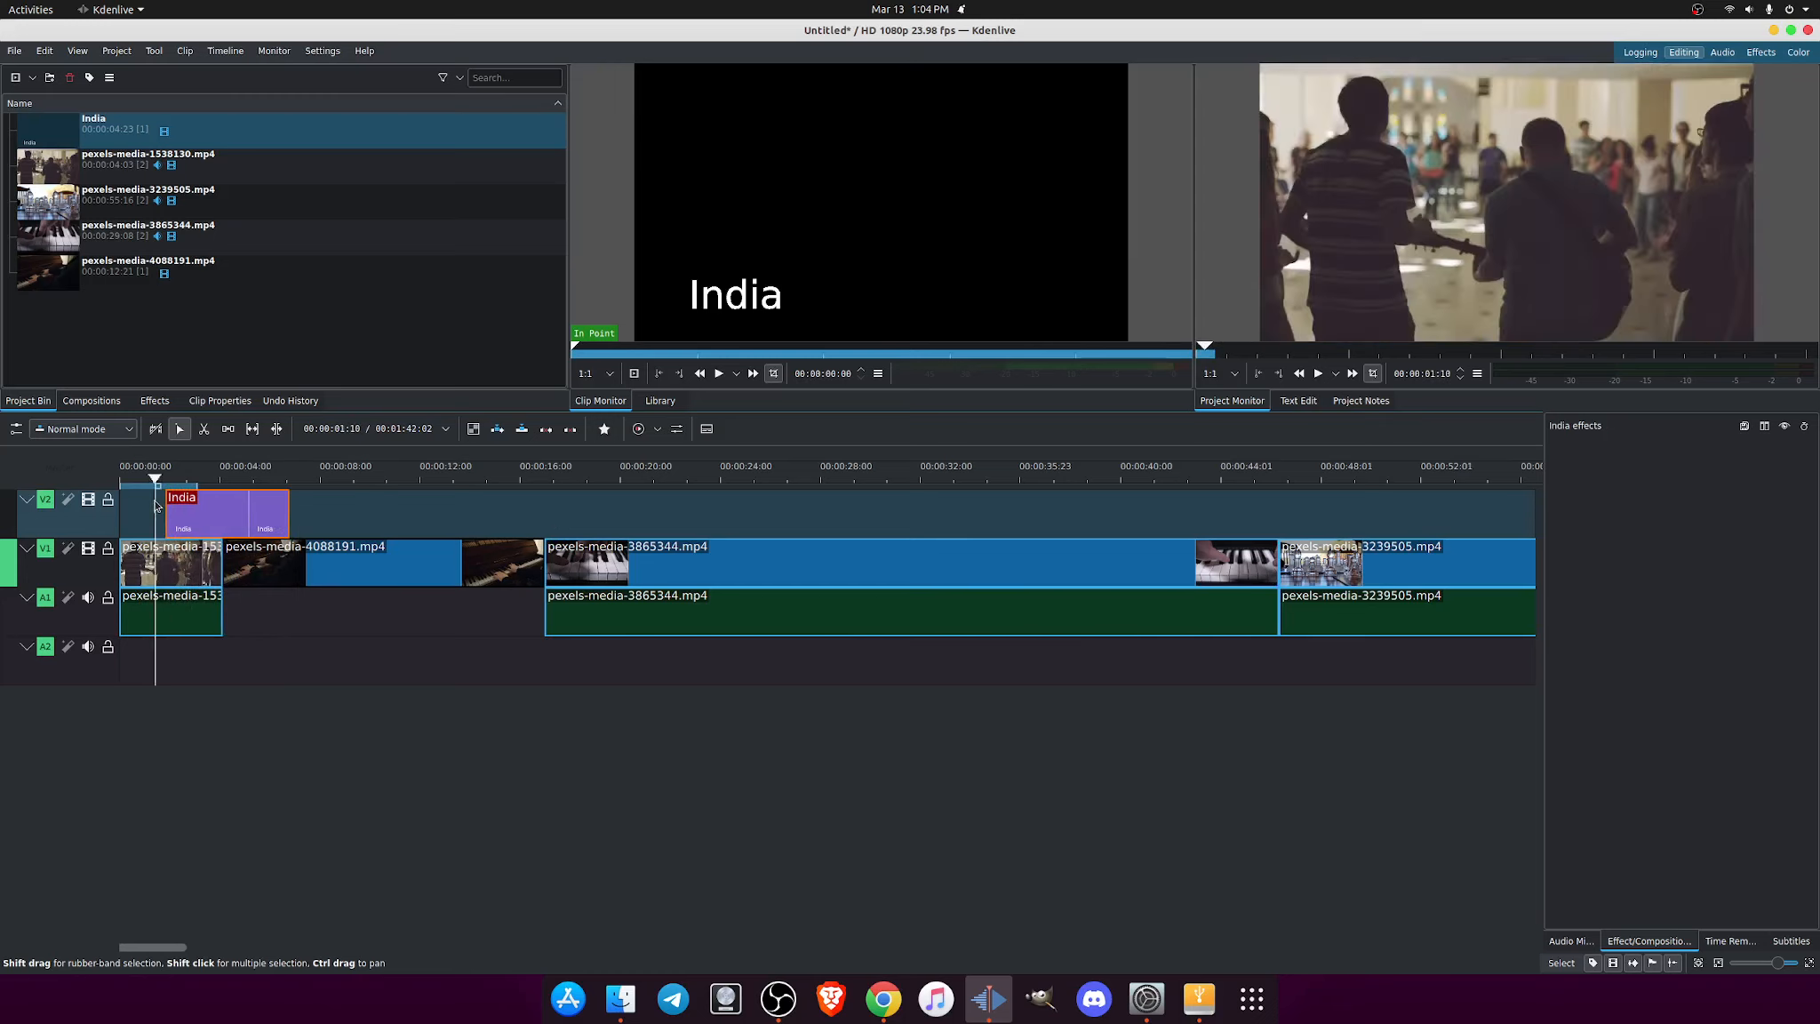
pyautogui.scroll(4, 156, 505)
pyautogui.scroll(-3, 185, 531)
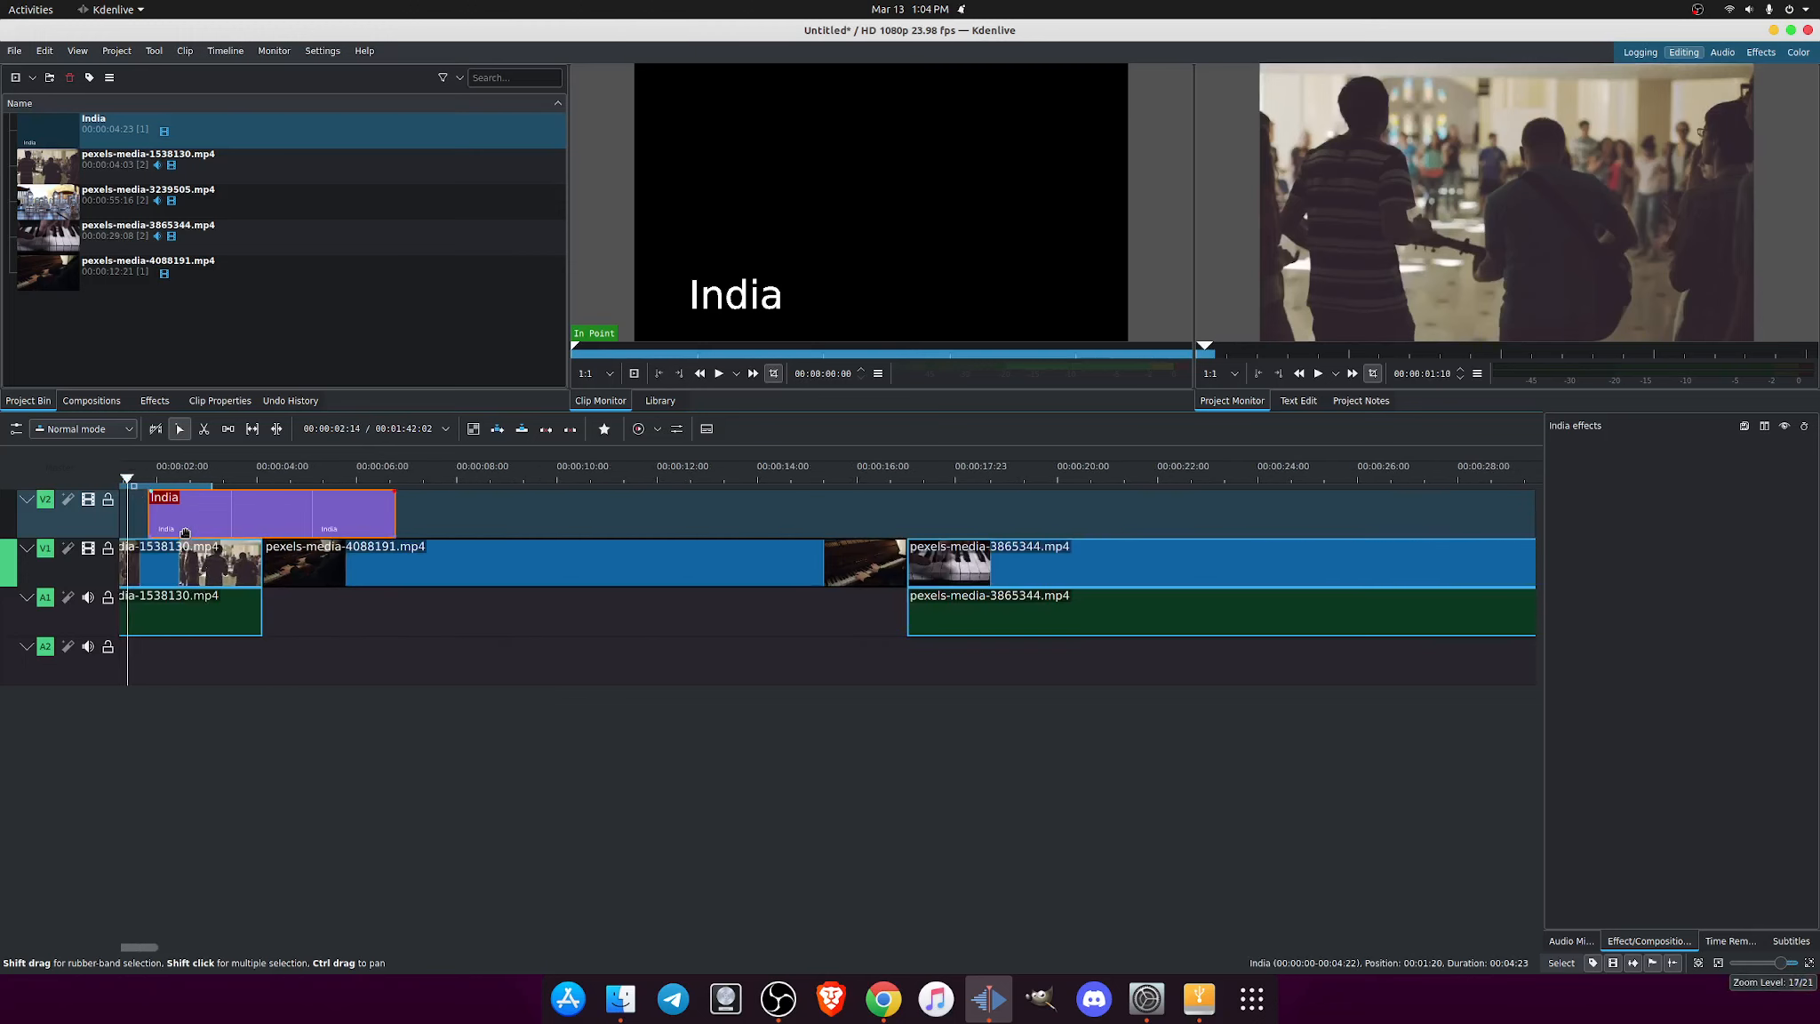
pyautogui.moveTo(237, 527); pyautogui.dragTo(286, 523)
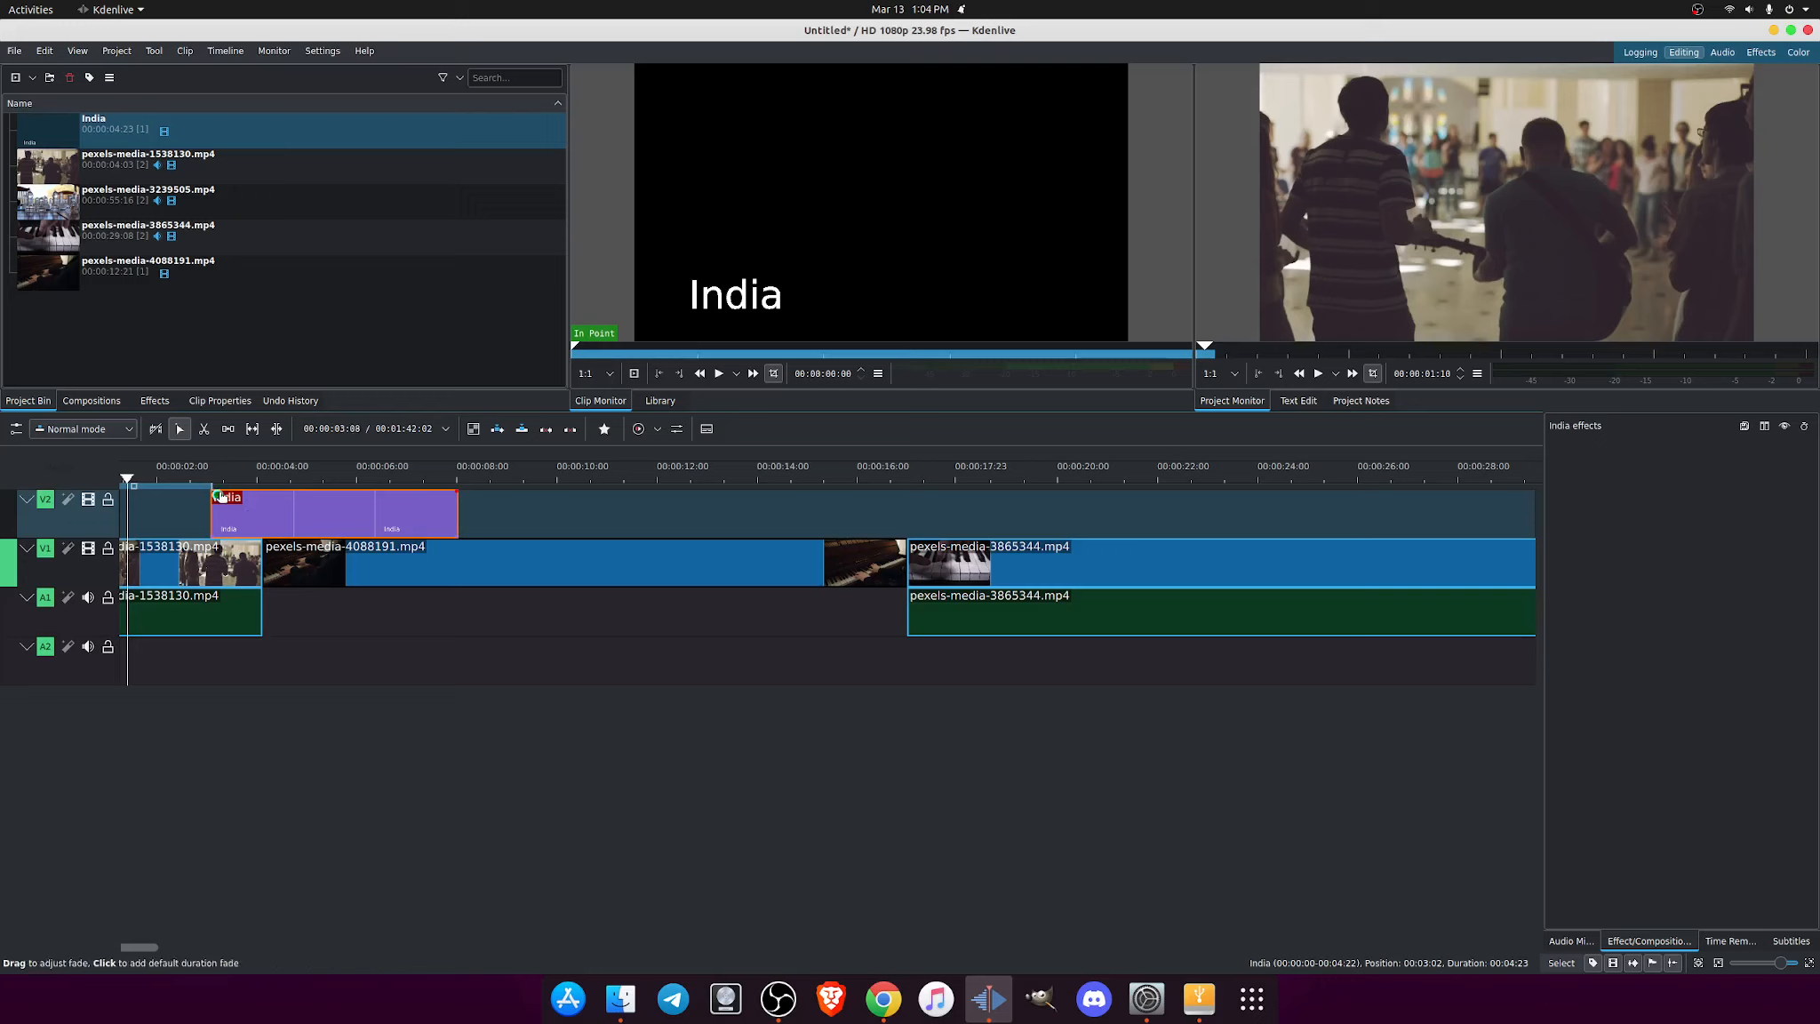
# Add a fade-in and a fade-out of 00:00:00:12 each to the India title clip and preview them
pyautogui.click(220, 496)
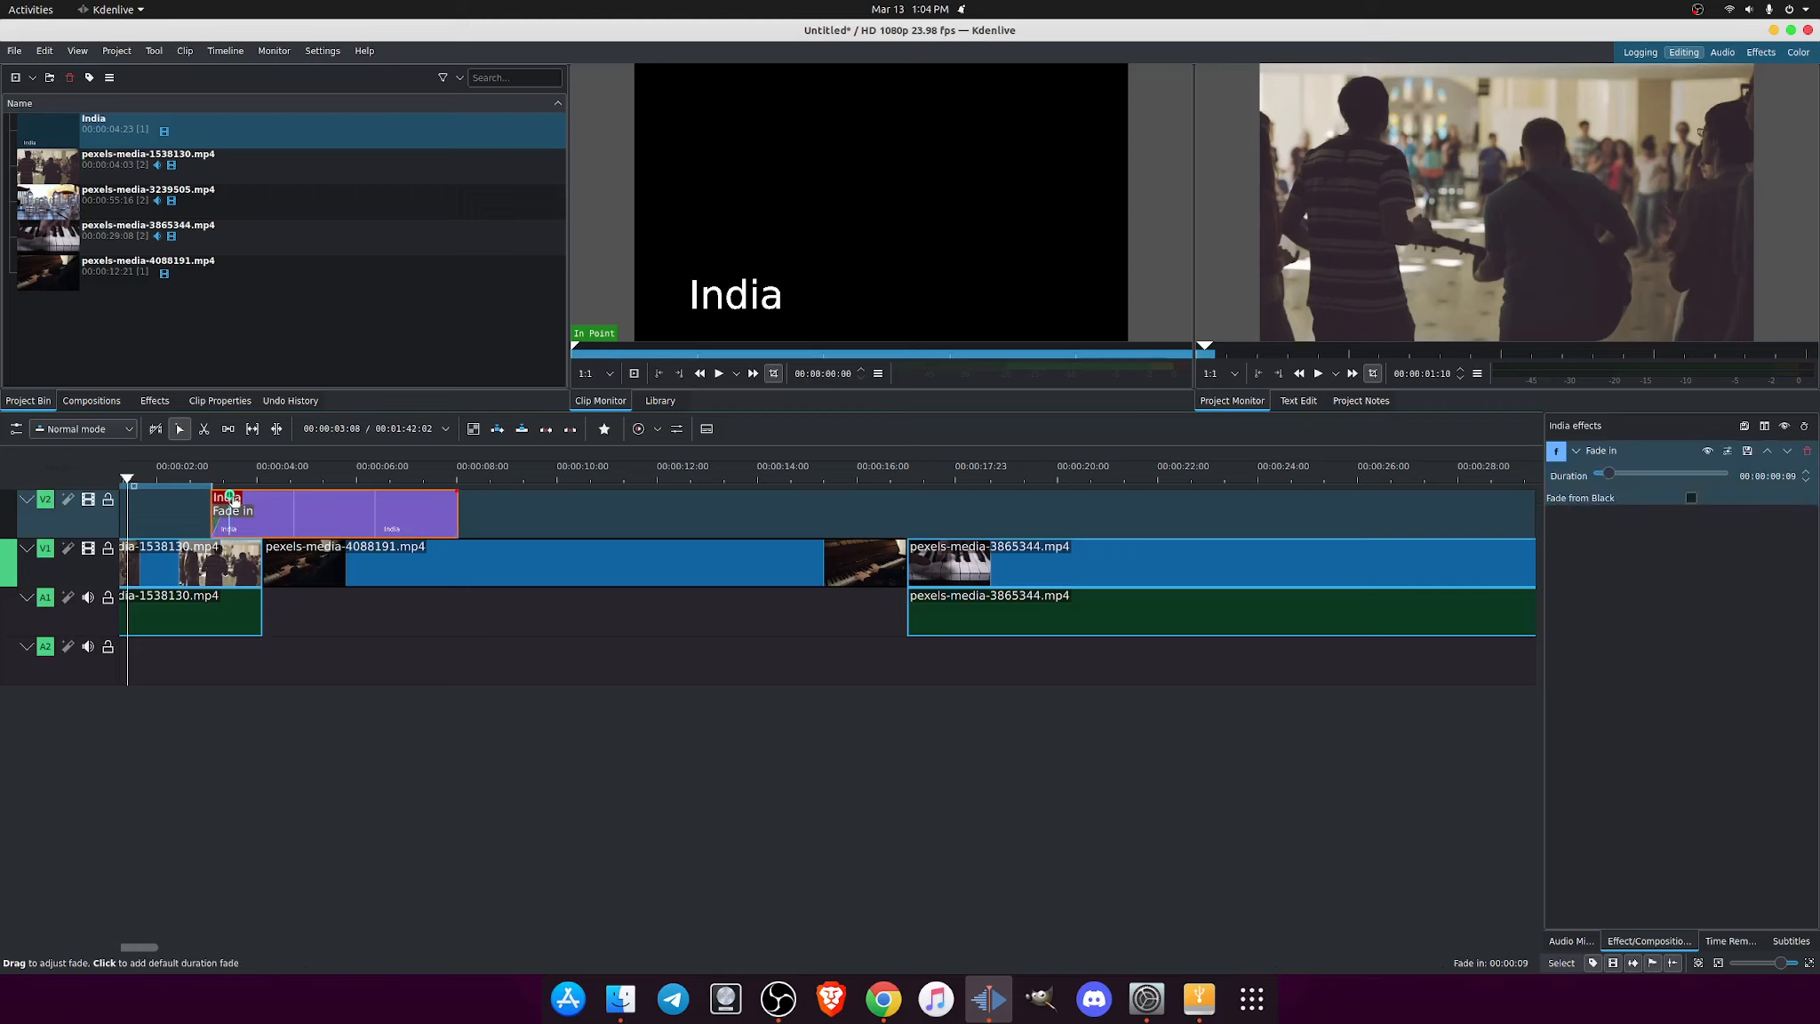
pyautogui.click(454, 495)
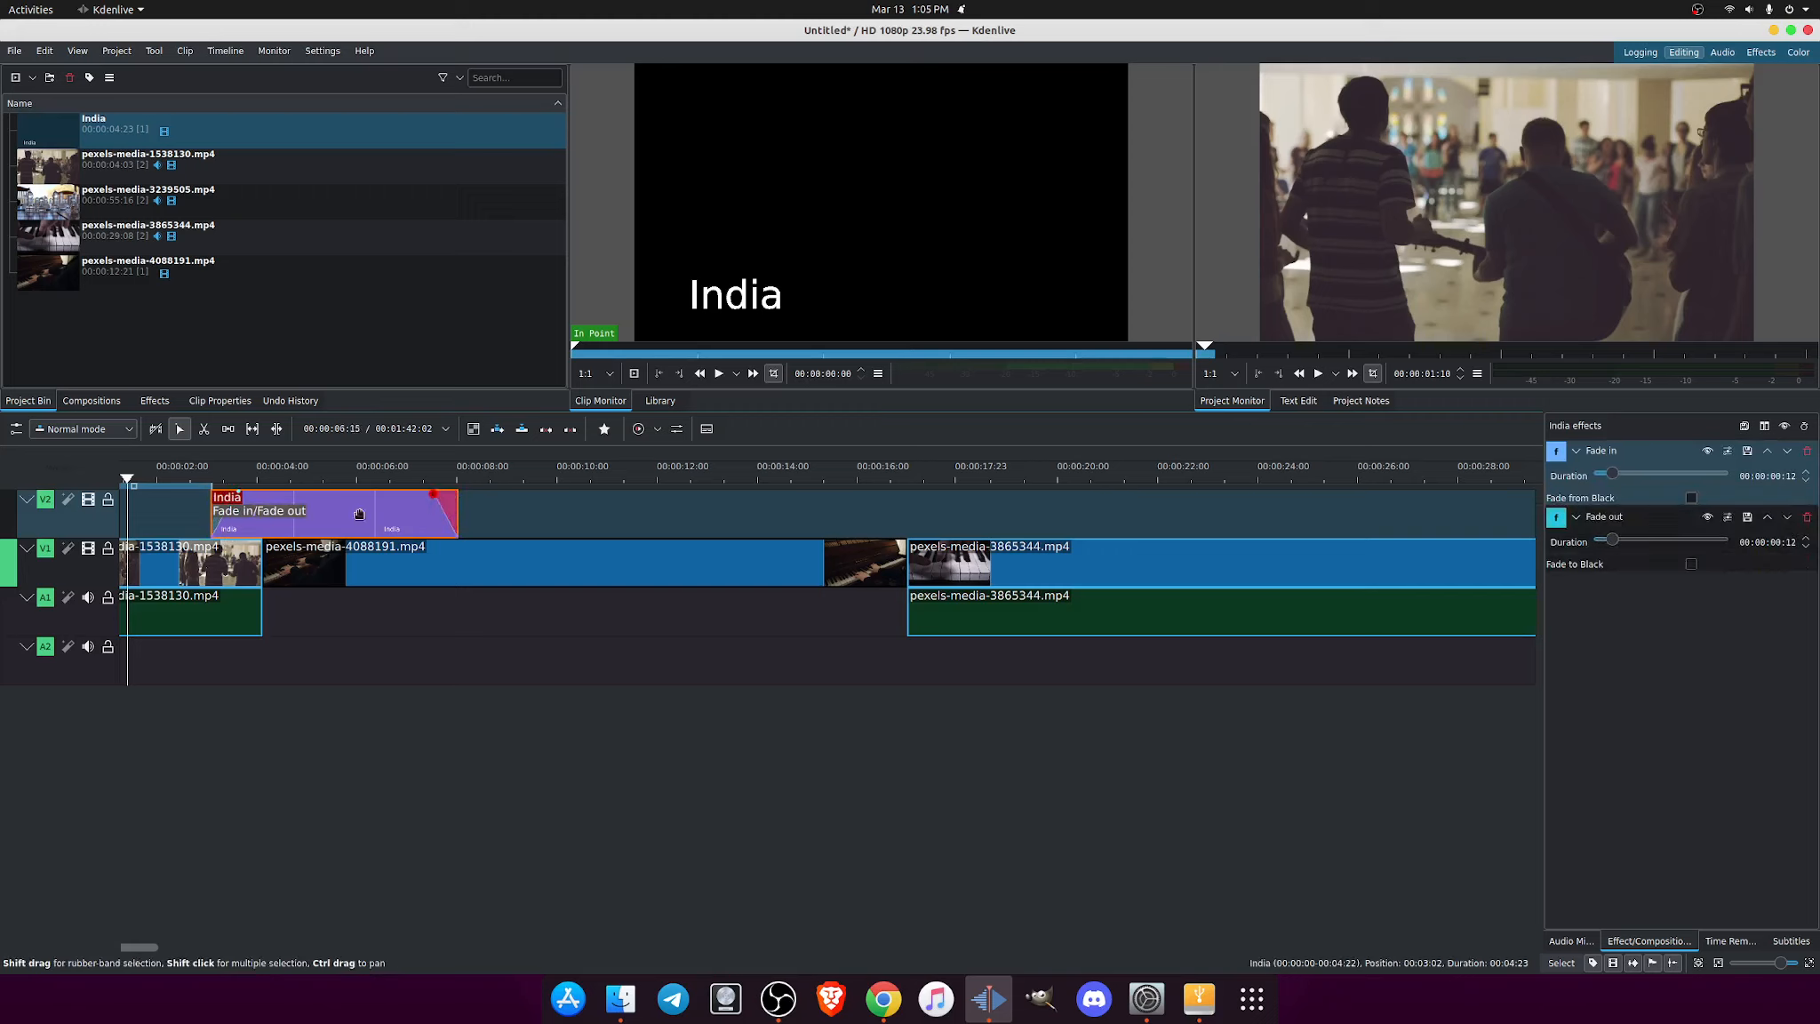
pyautogui.click(196, 480)
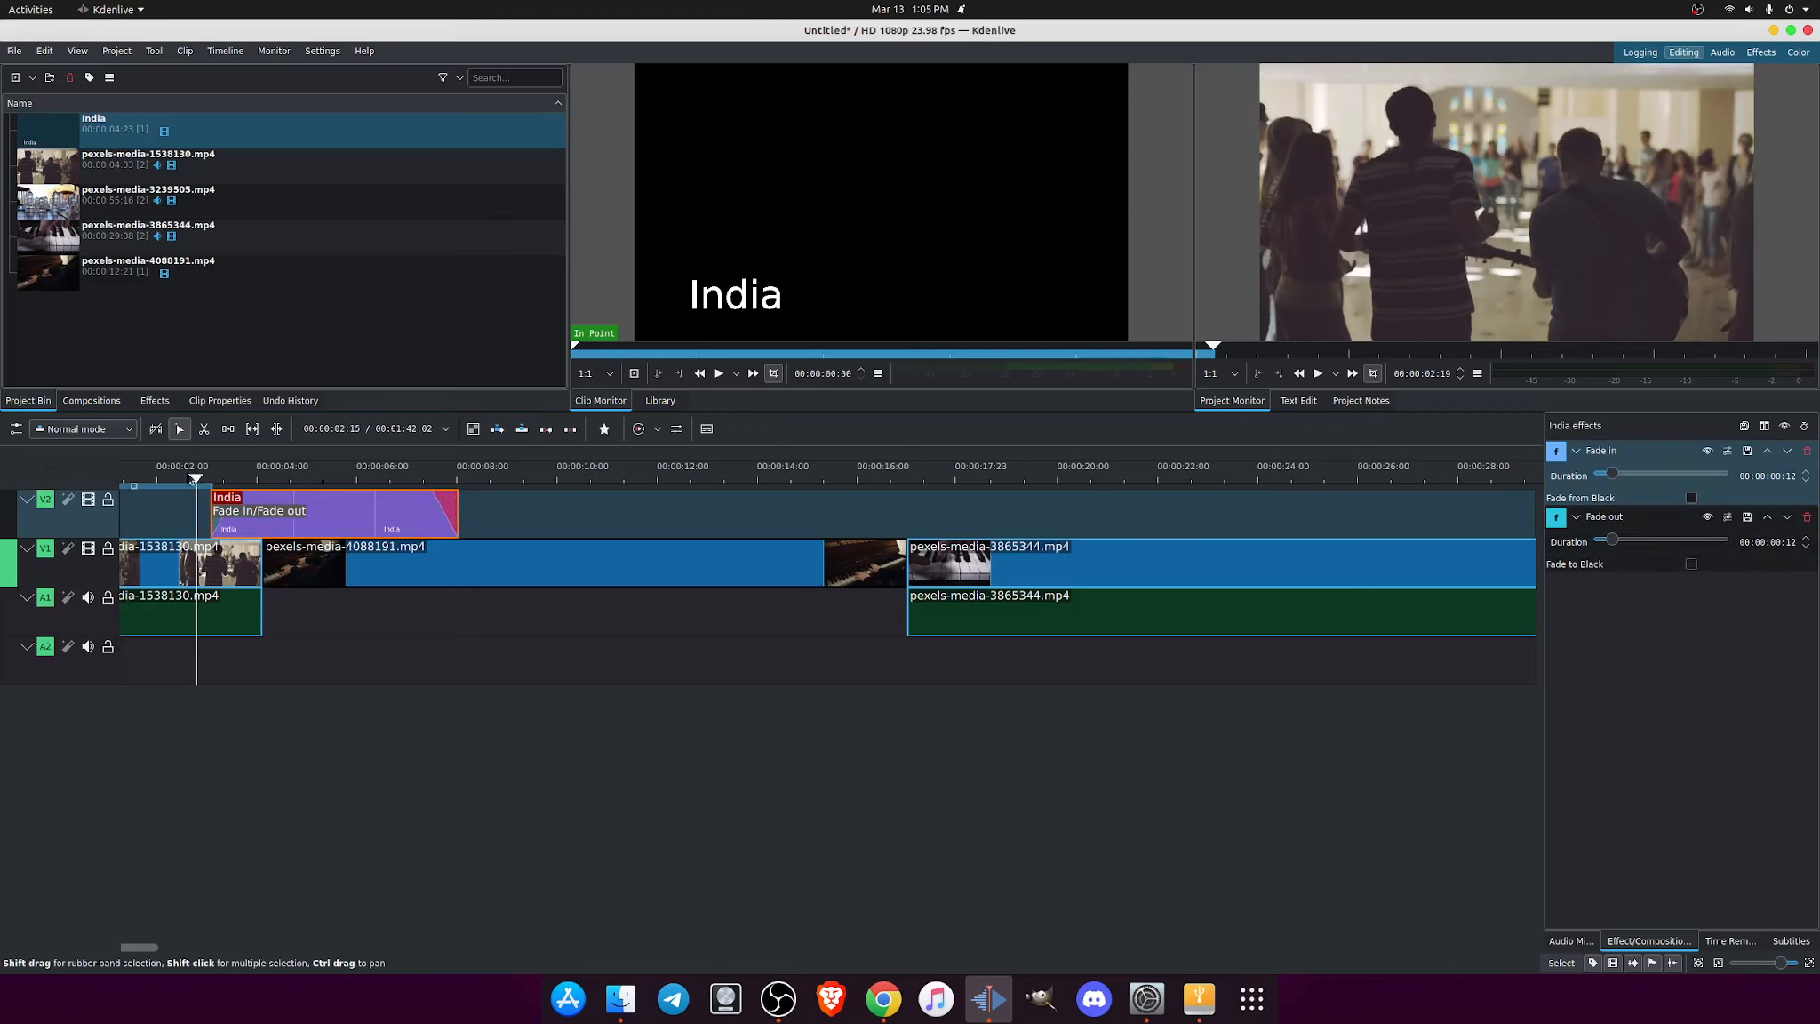
pyautogui.press('space')
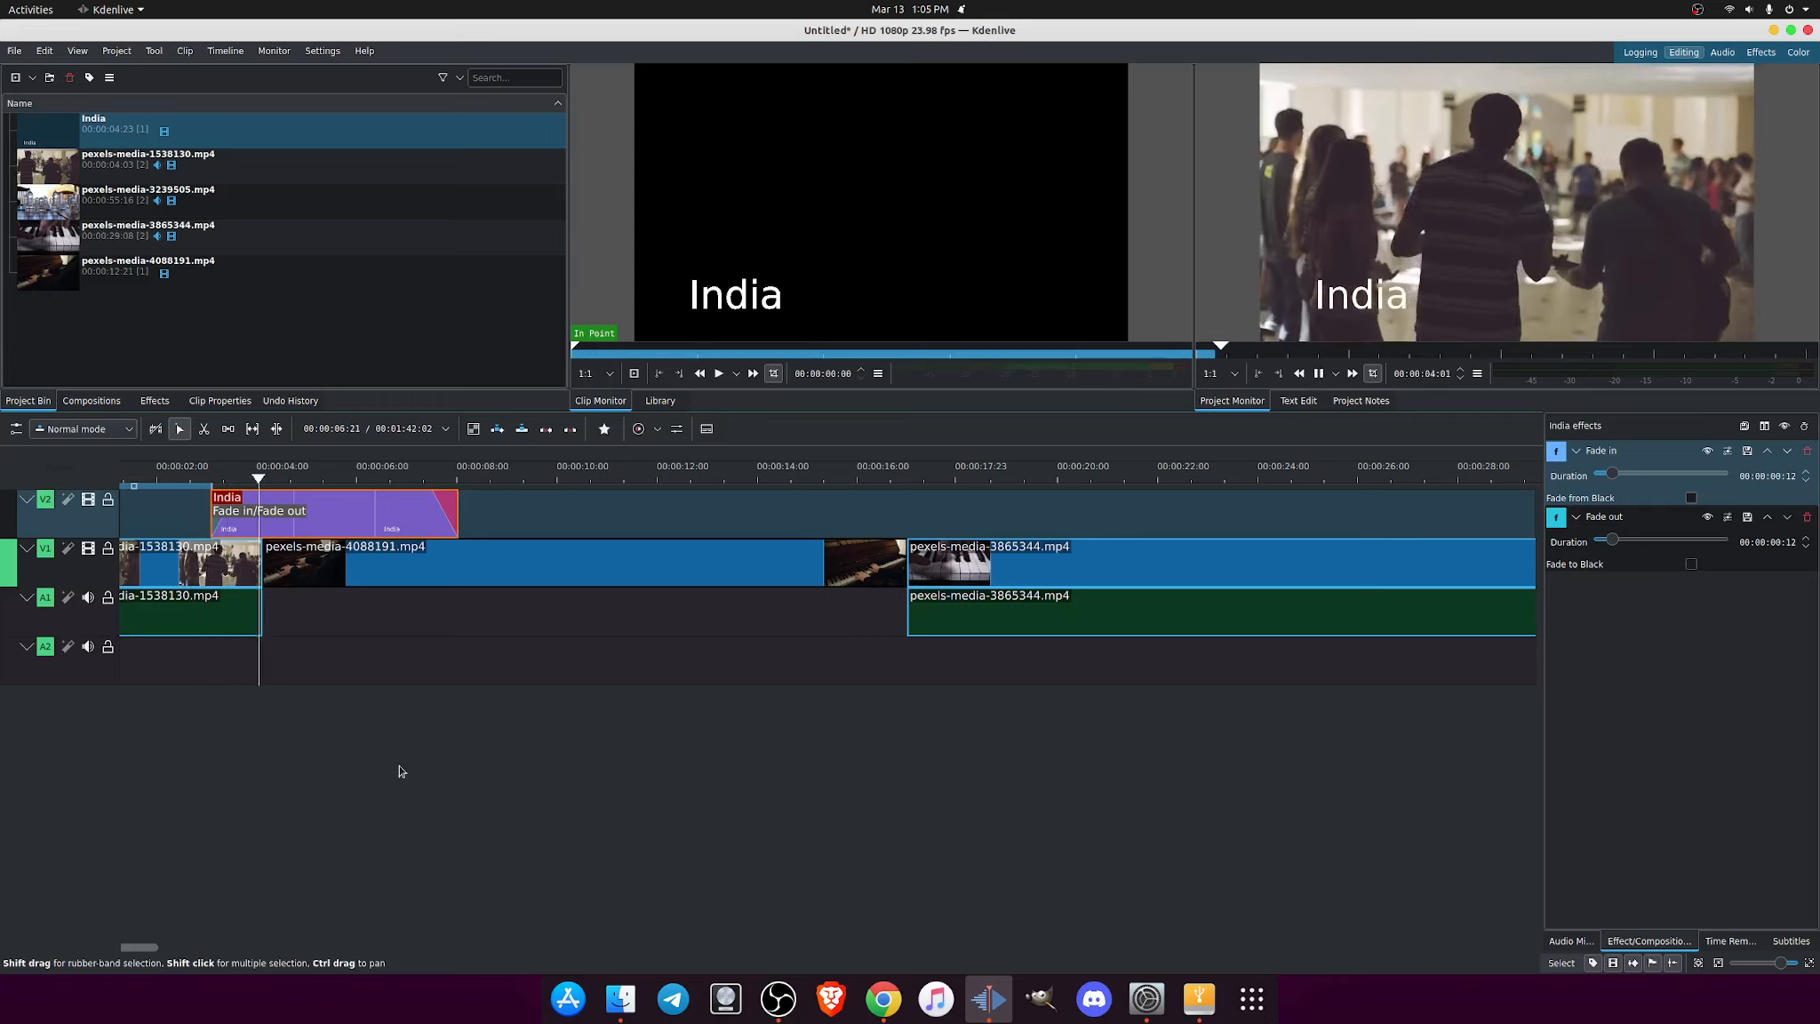
pyautogui.press('space')
pyautogui.click(208, 480)
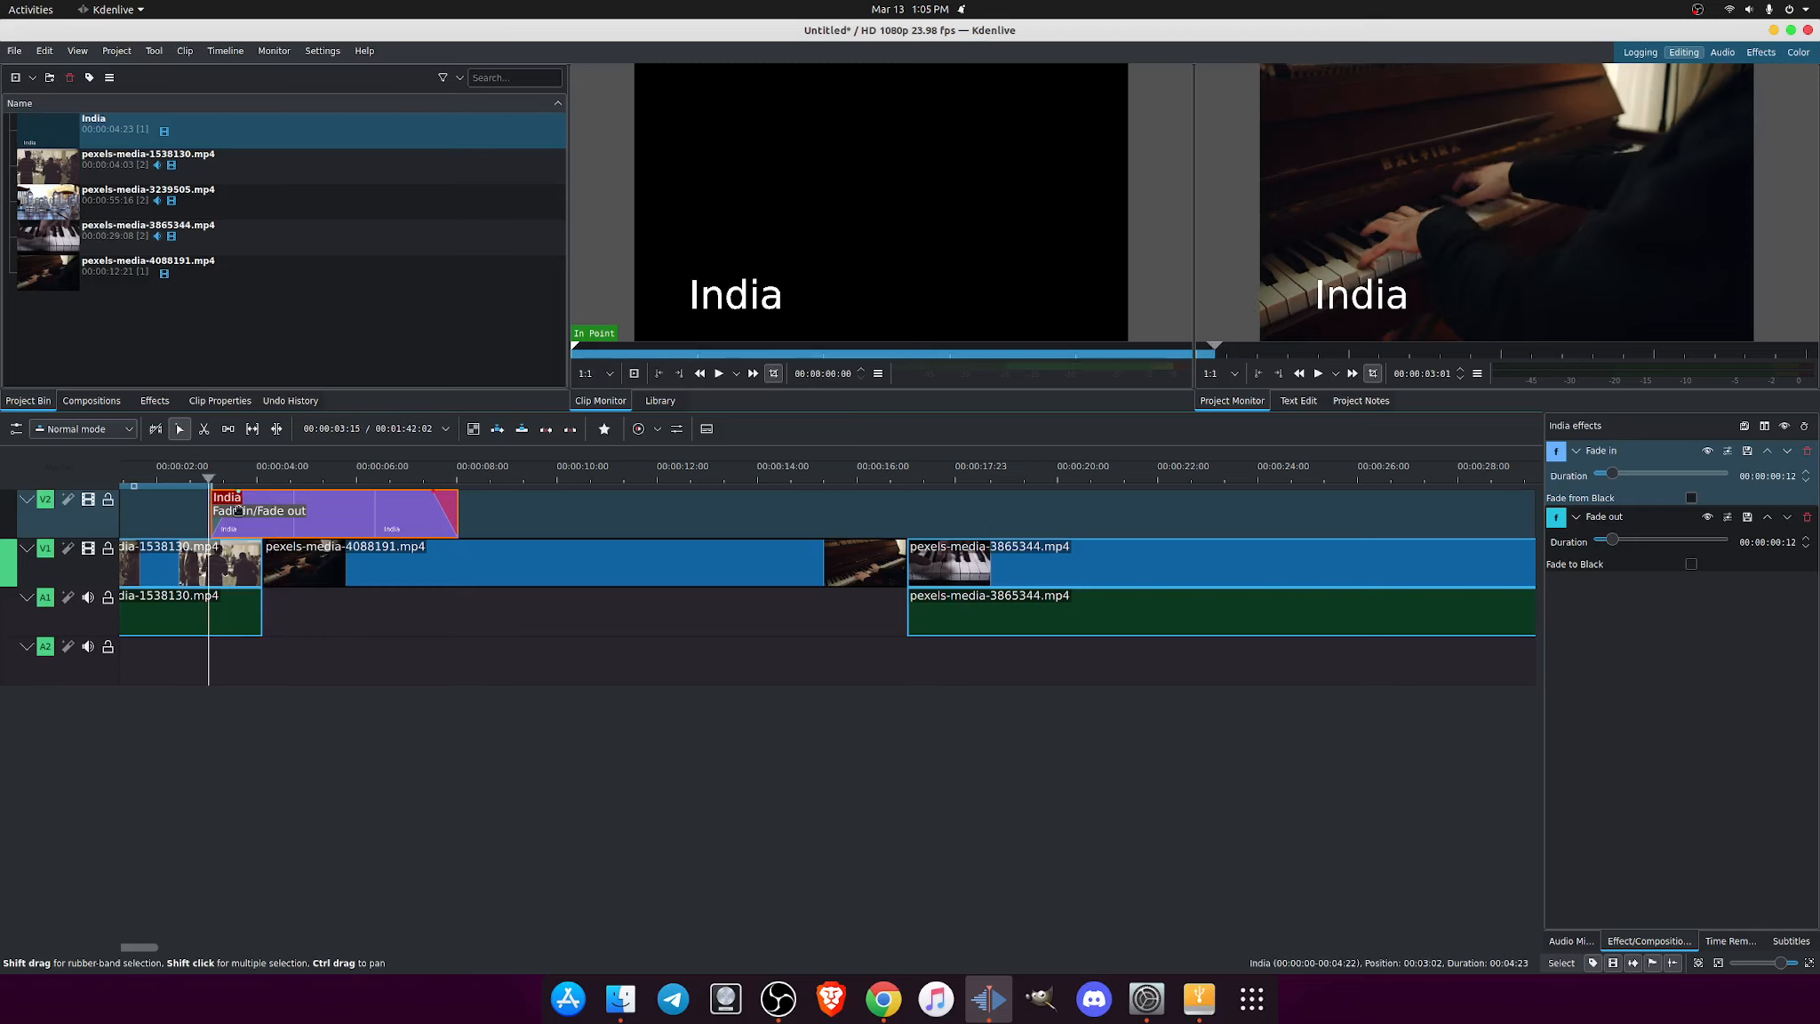
# Lengthen the India title's fade-in to about 00:00:00:18 and its fade-out to about 00:00:00:17, then check the result
pyautogui.moveTo(237, 495); pyautogui.dragTo(250, 496)
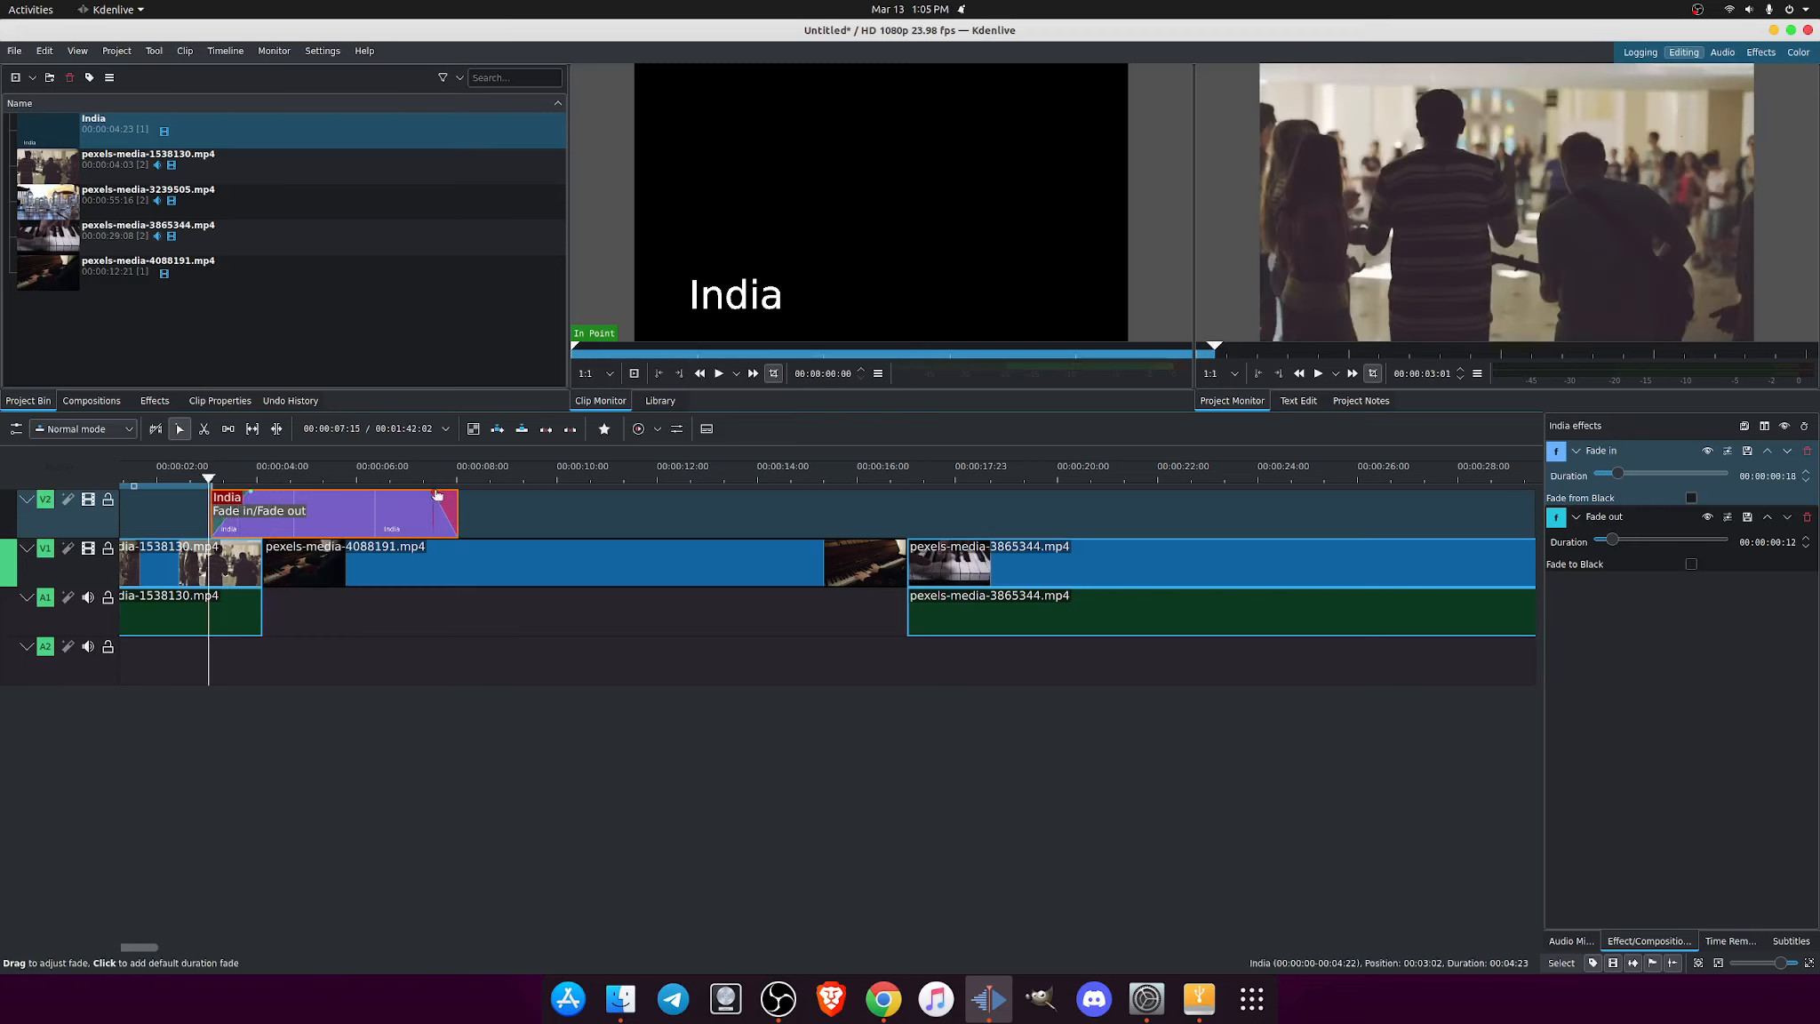
pyautogui.moveTo(434, 495); pyautogui.dragTo(422, 504)
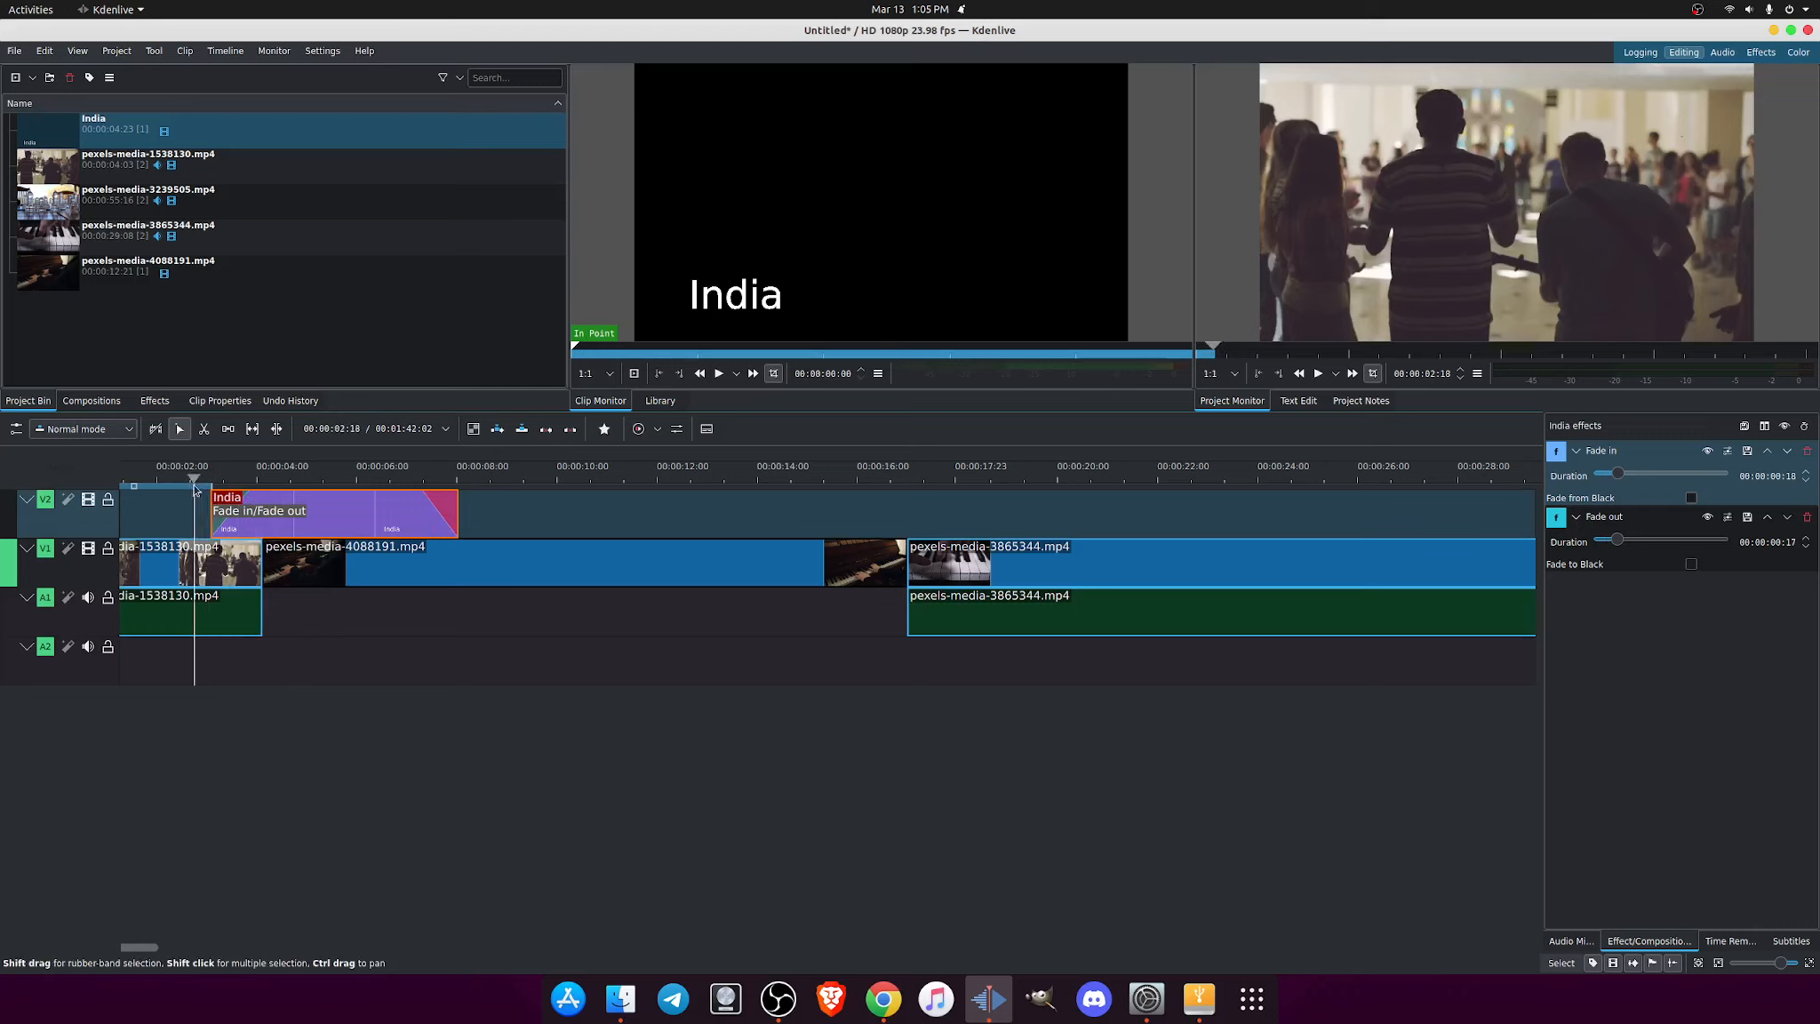
pyautogui.press('space')
pyautogui.click(265, 477)
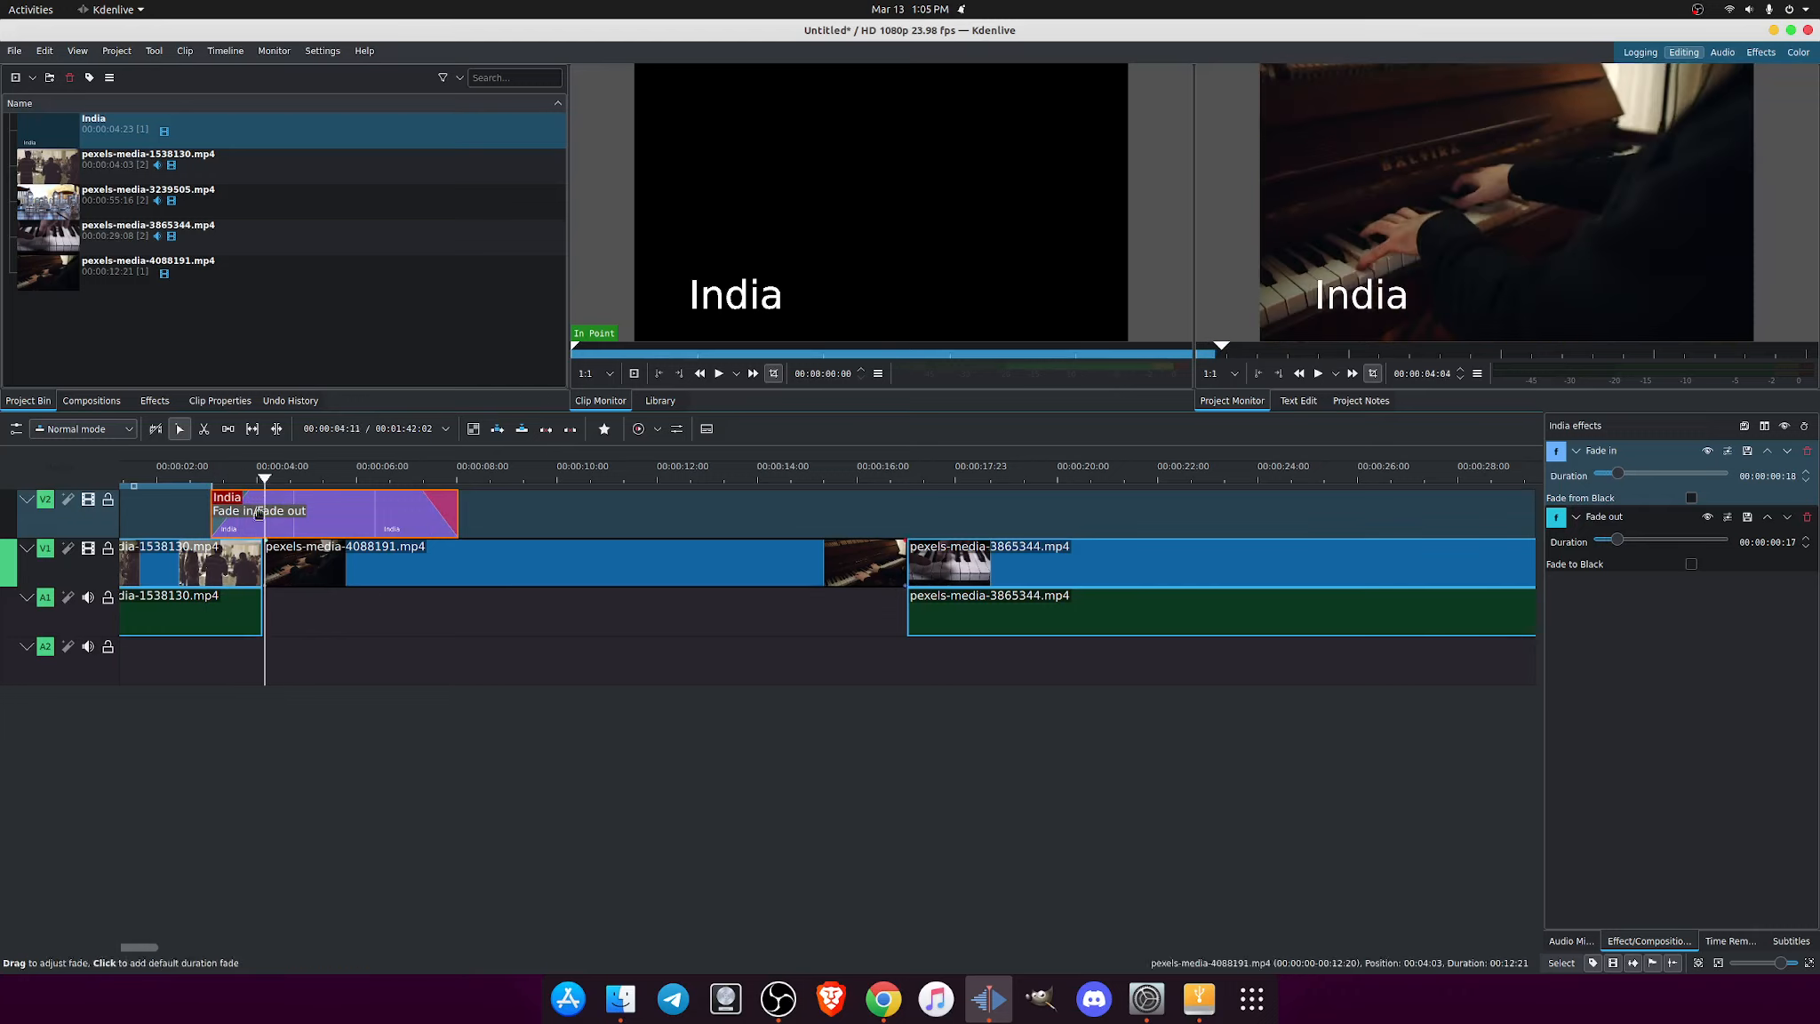
# Remove the India title's fade-in and shorten its fade-out to a few frames
pyautogui.moveTo(265, 477); pyautogui.dragTo(211, 498)
pyautogui.moveTo(431, 504); pyautogui.dragTo(457, 497)
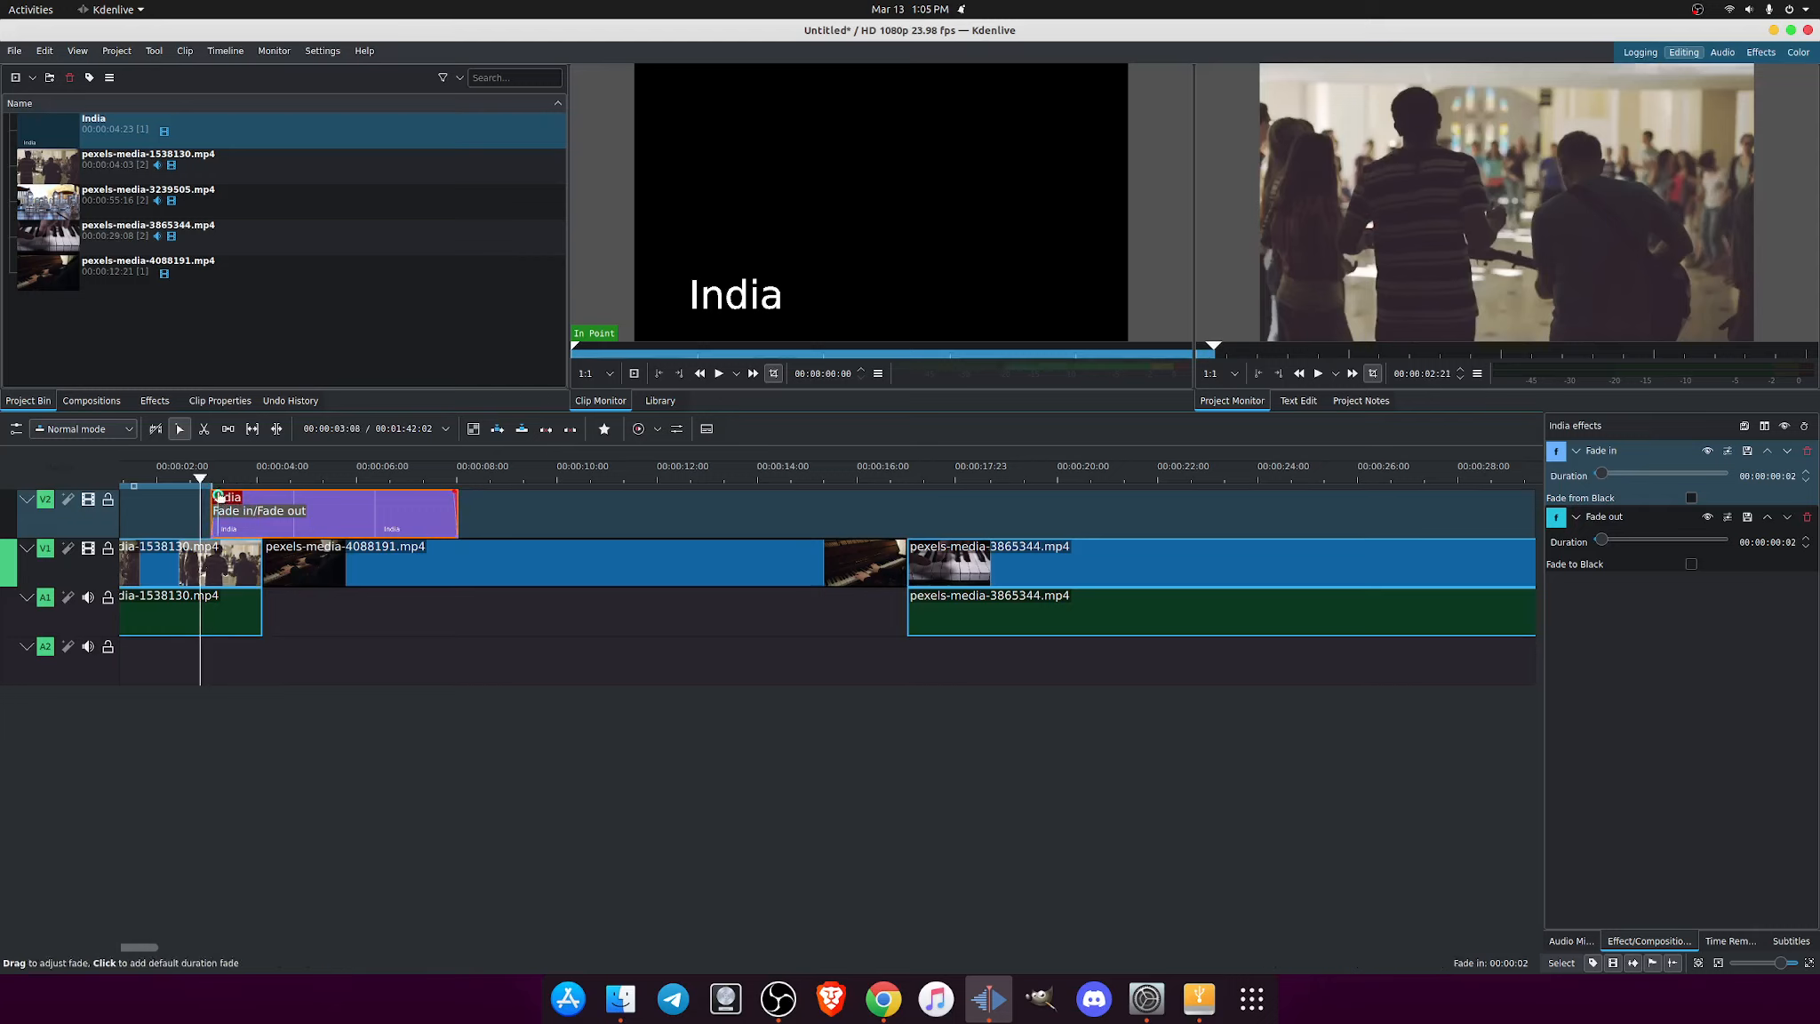
pyautogui.moveTo(227, 498); pyautogui.dragTo(211, 498)
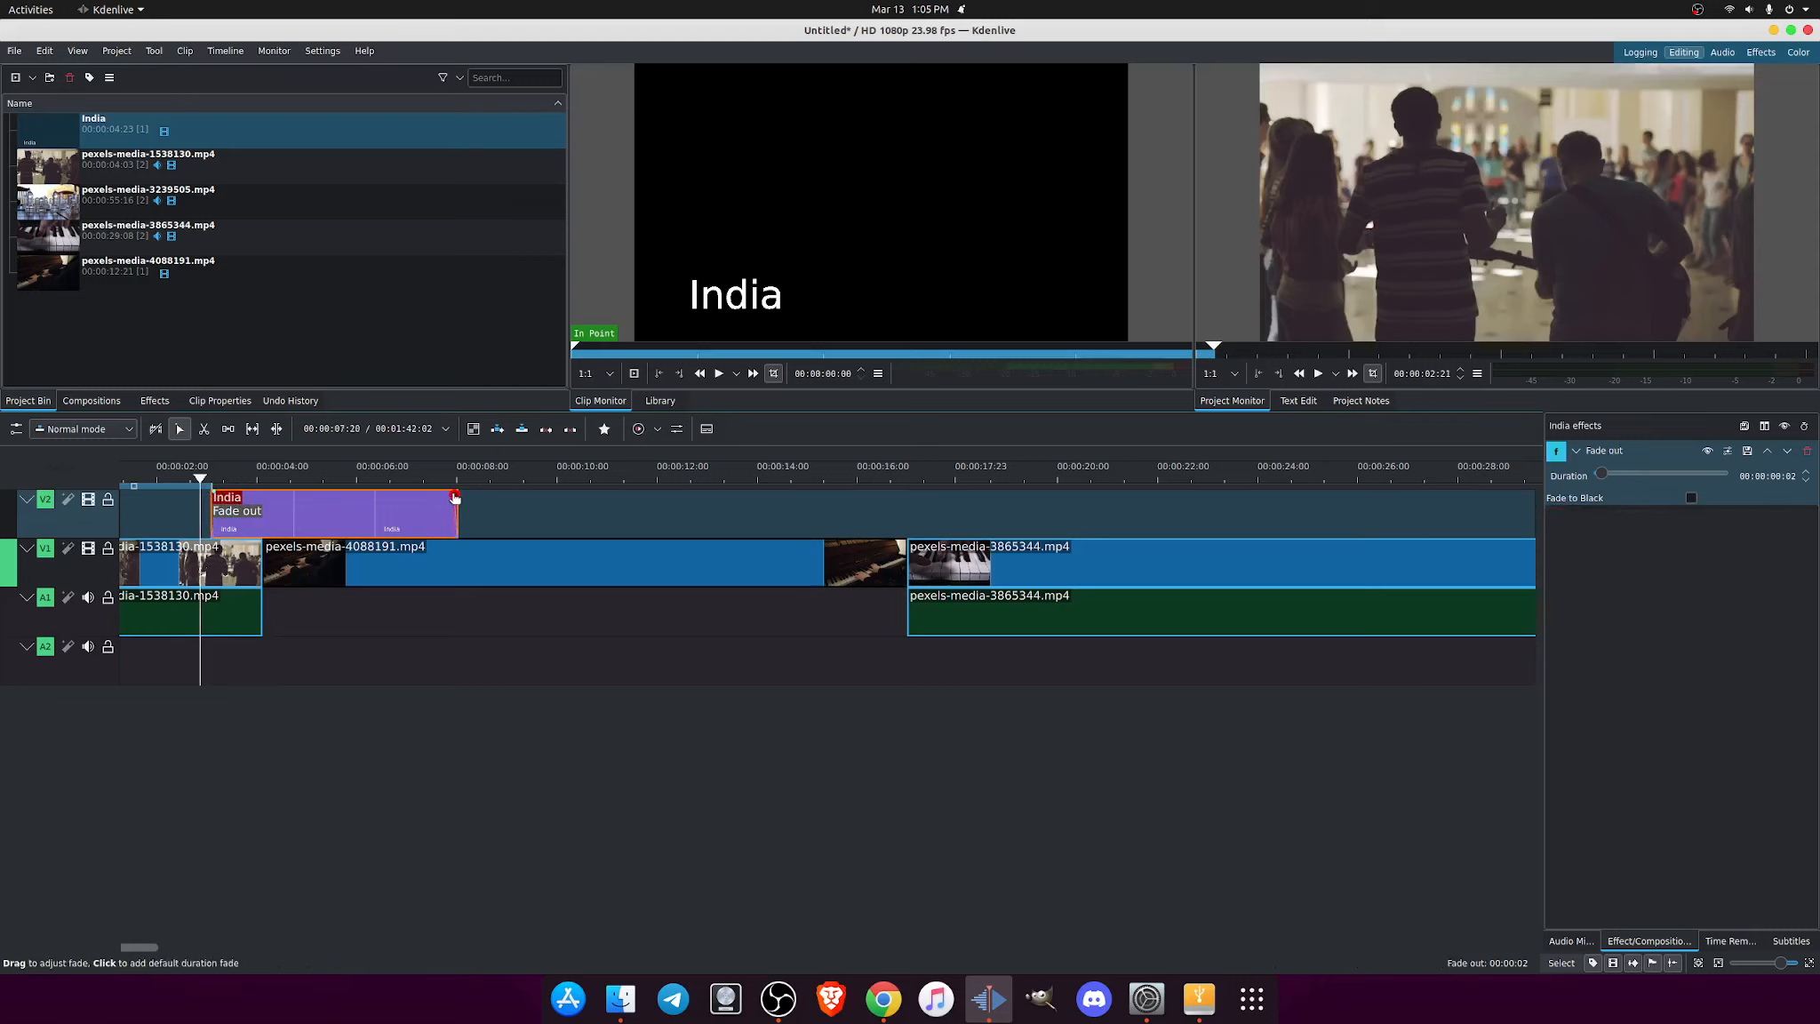
pyautogui.moveTo(458, 498); pyautogui.dragTo(458, 499)
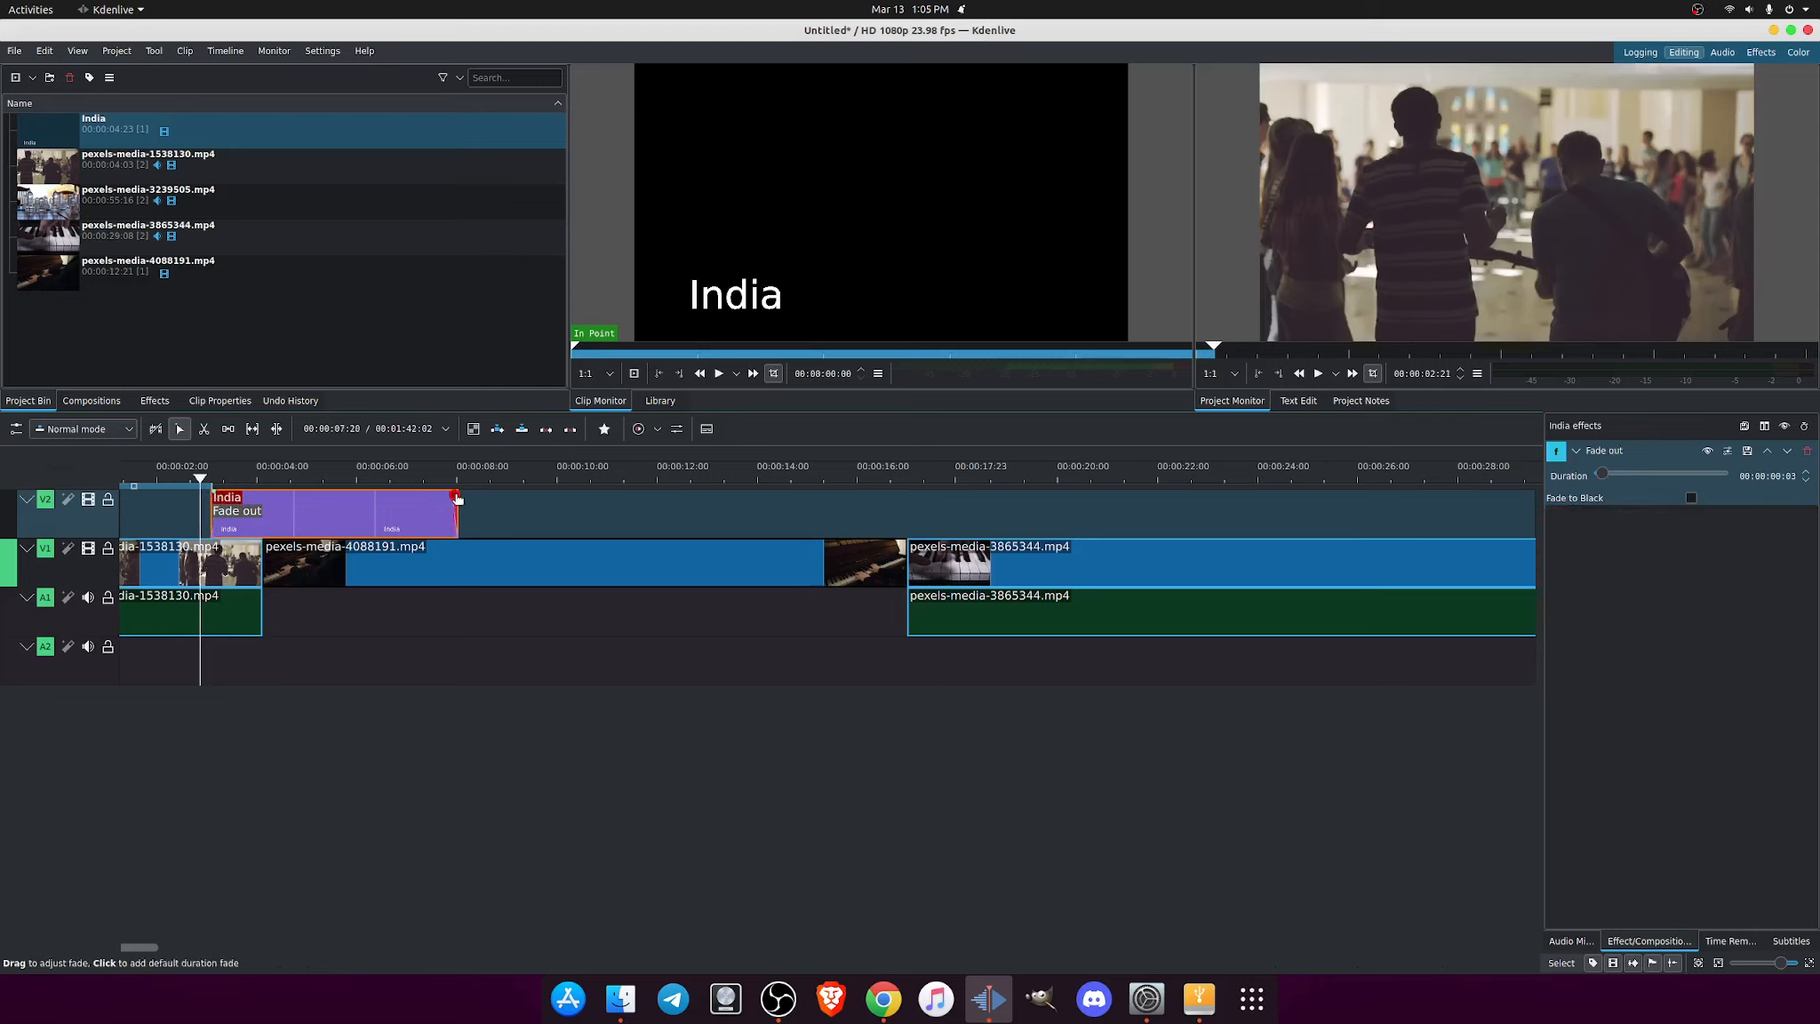
# Add Wipe compositions at the start and end of the India title, shorten the end one to 00:00:00:22, and preview them
pyautogui.click(217, 535)
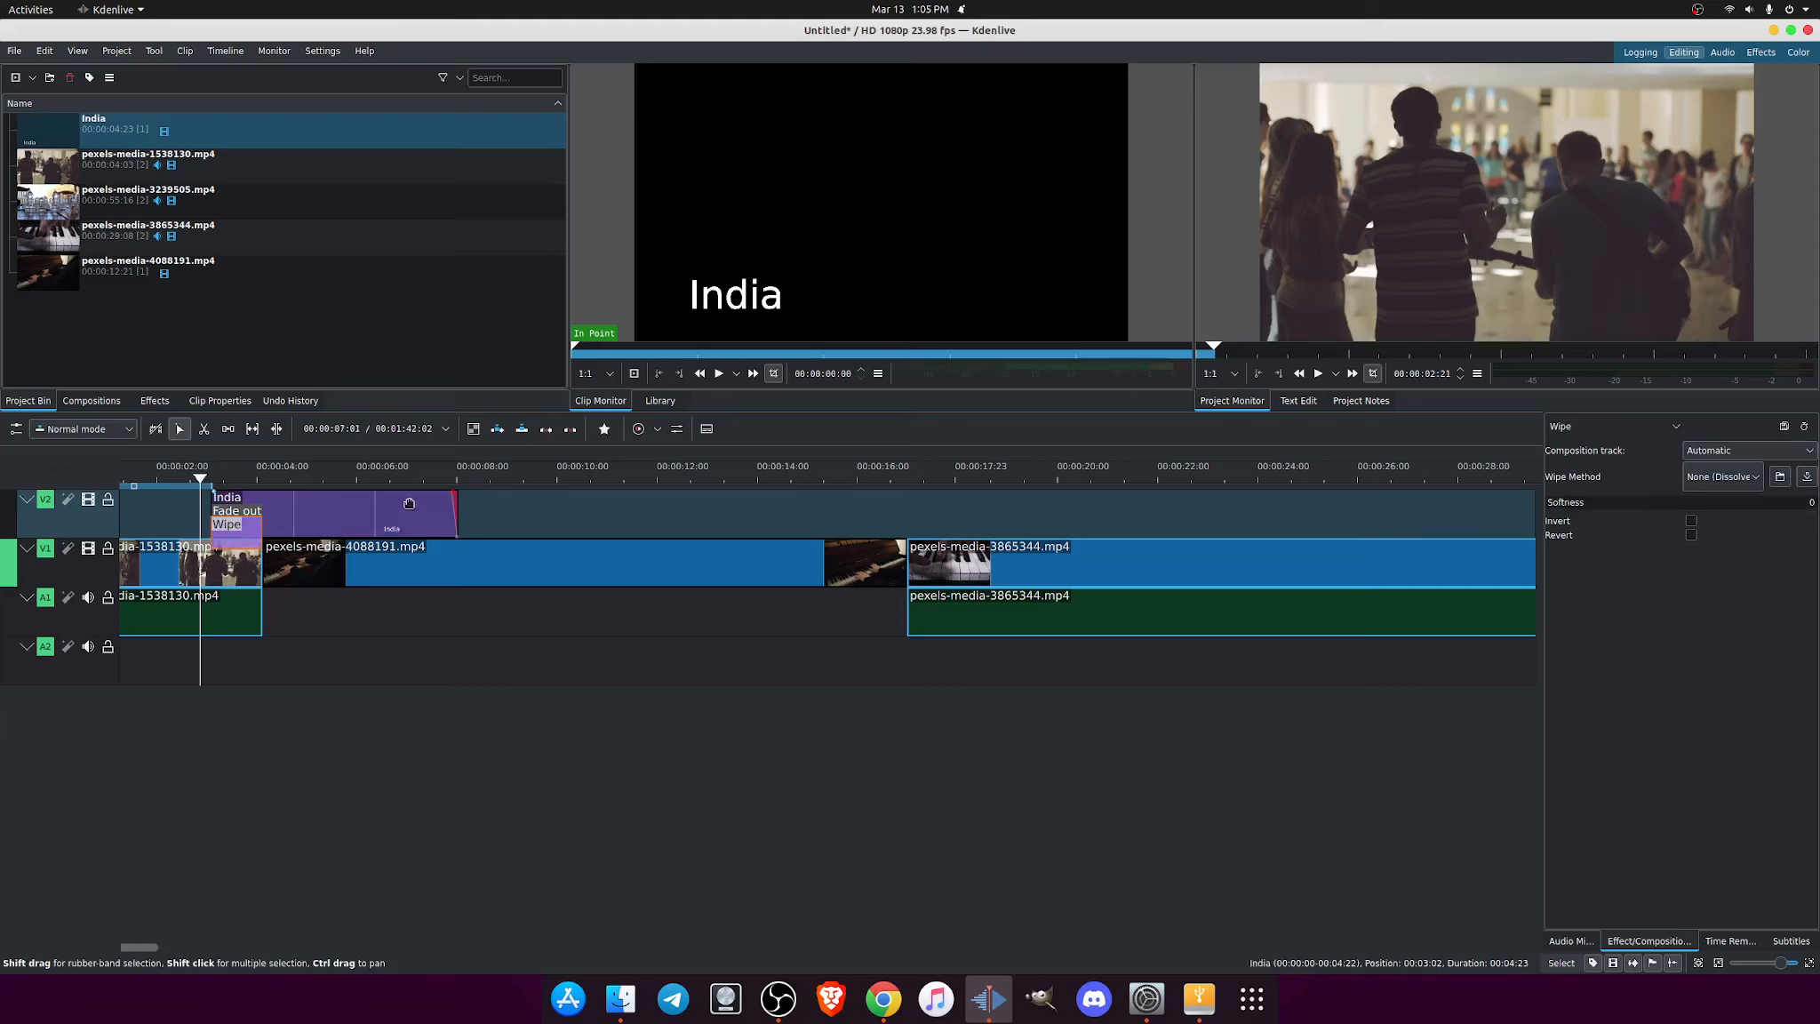
pyautogui.click(454, 534)
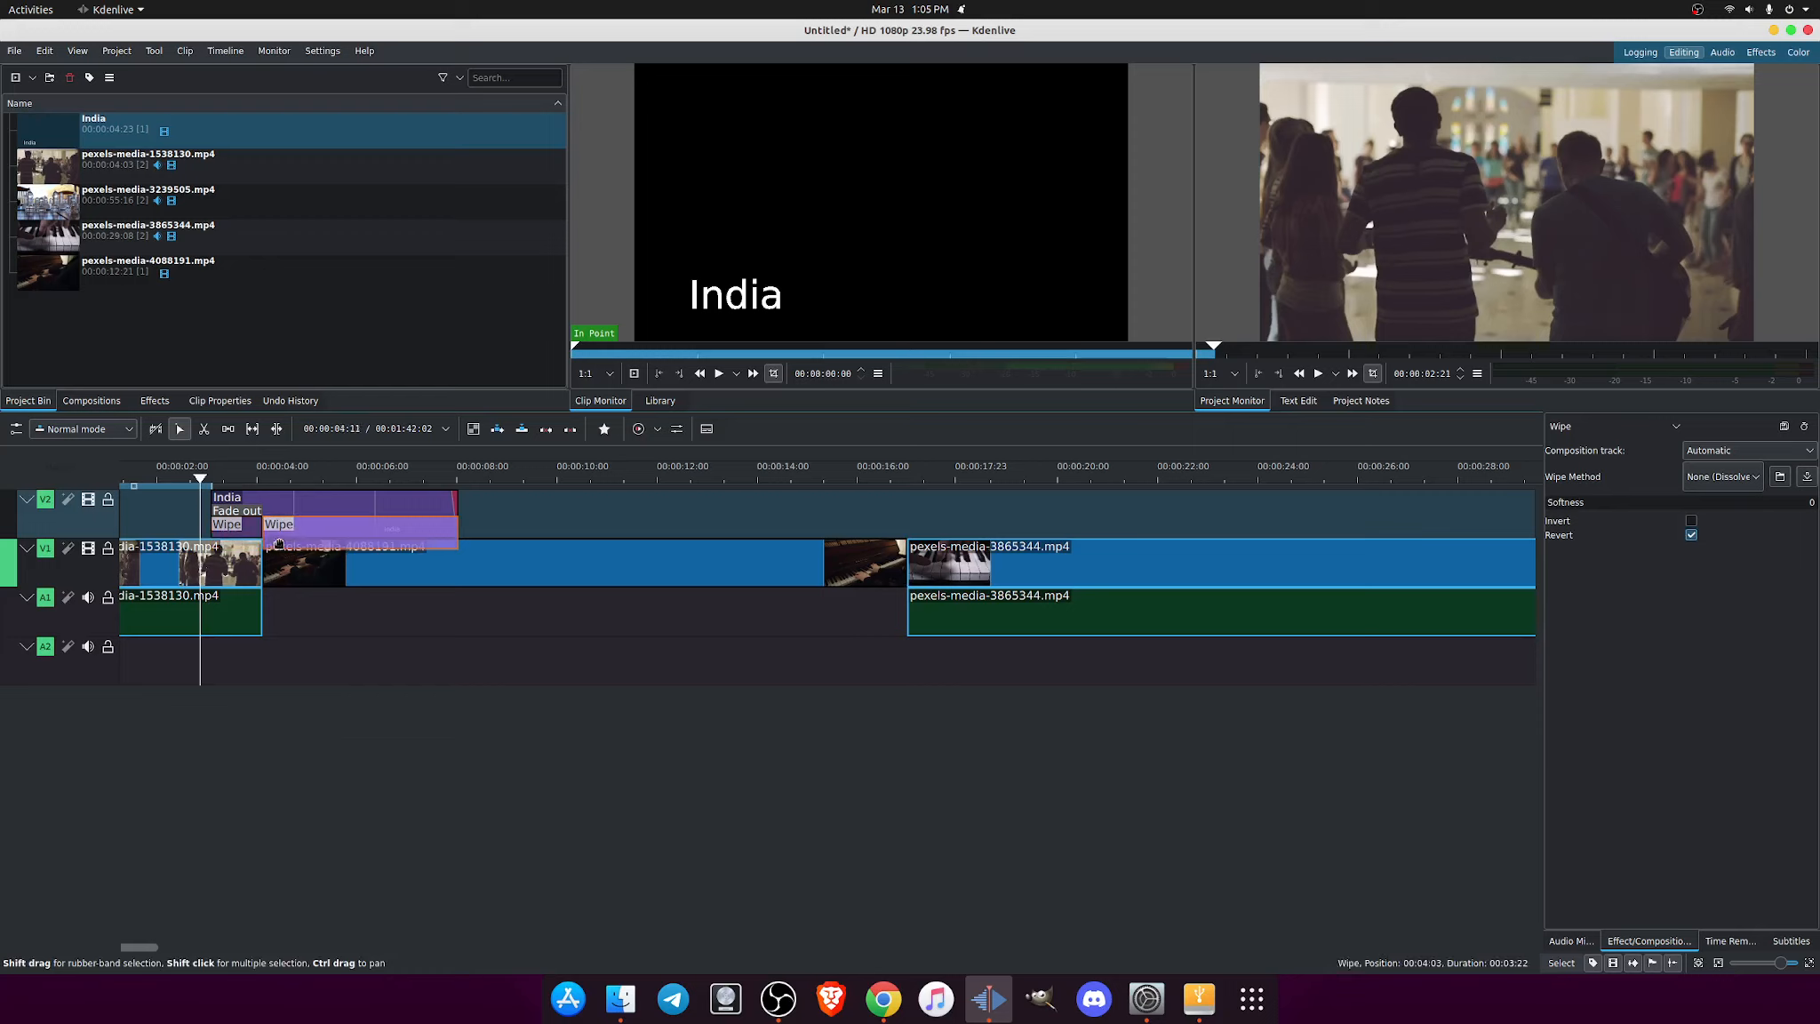
pyautogui.moveTo(264, 531); pyautogui.dragTo(415, 525)
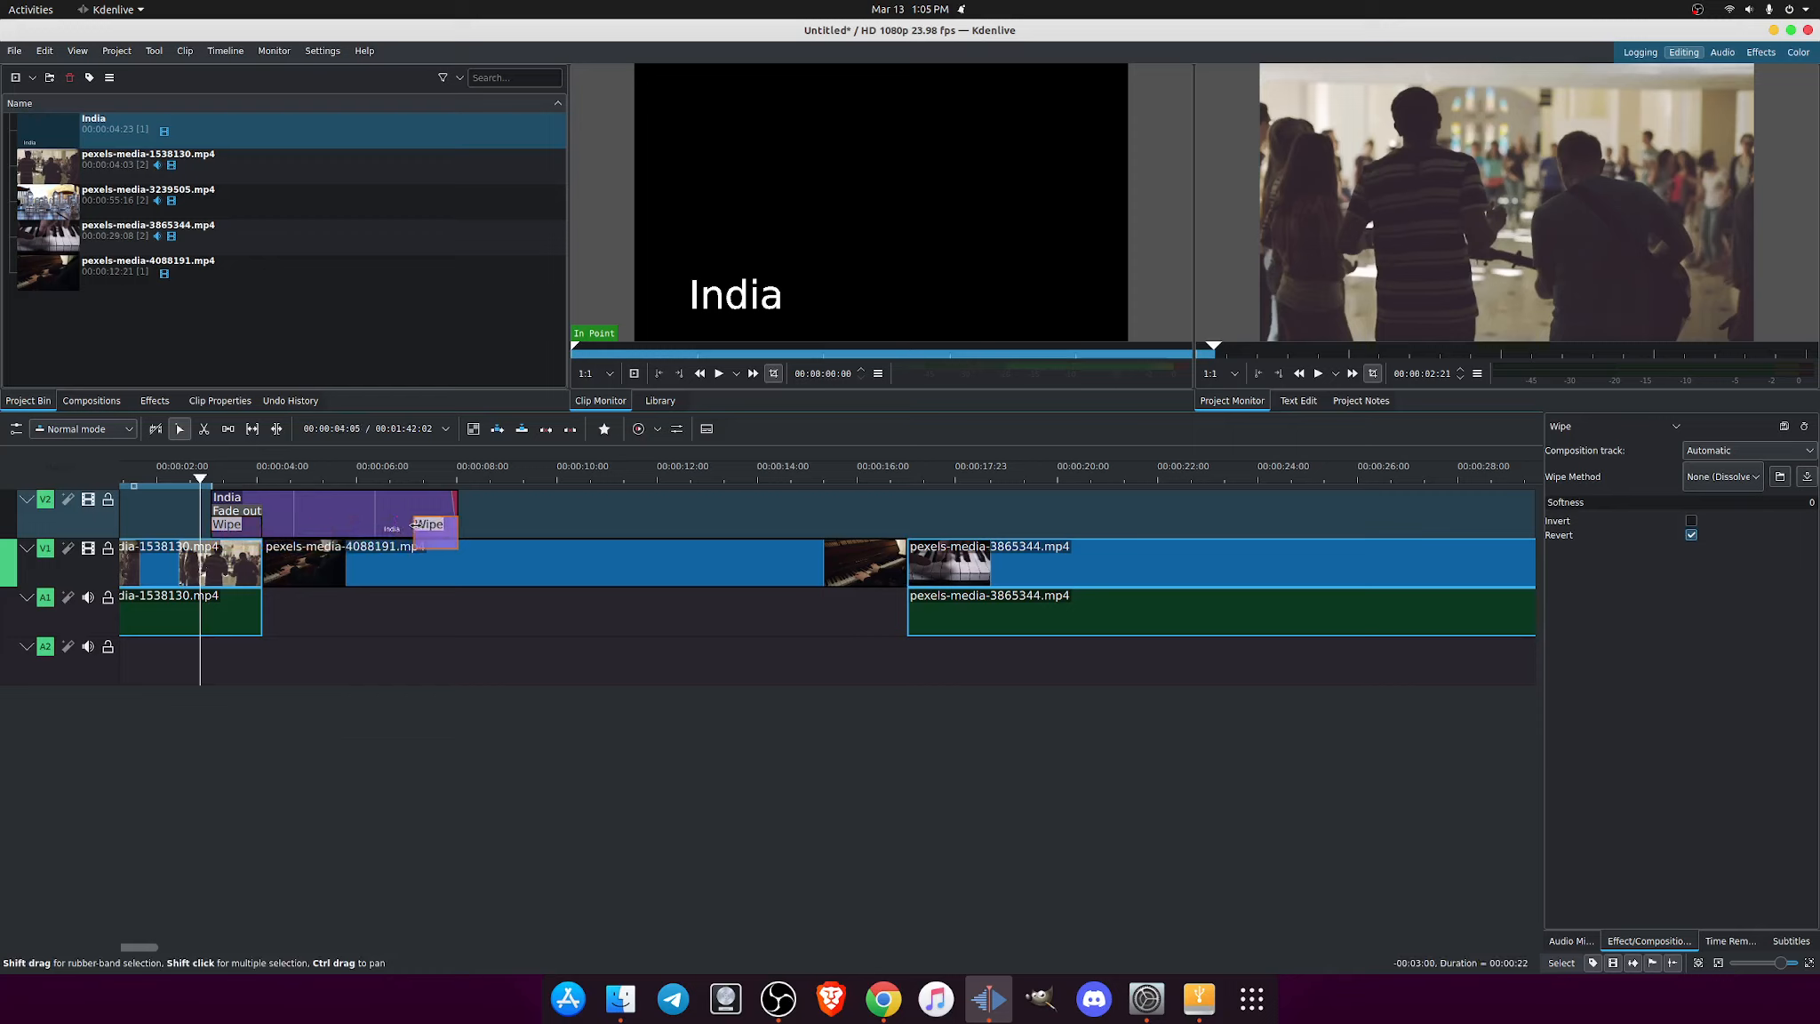
pyautogui.click(196, 481)
pyautogui.press('space')
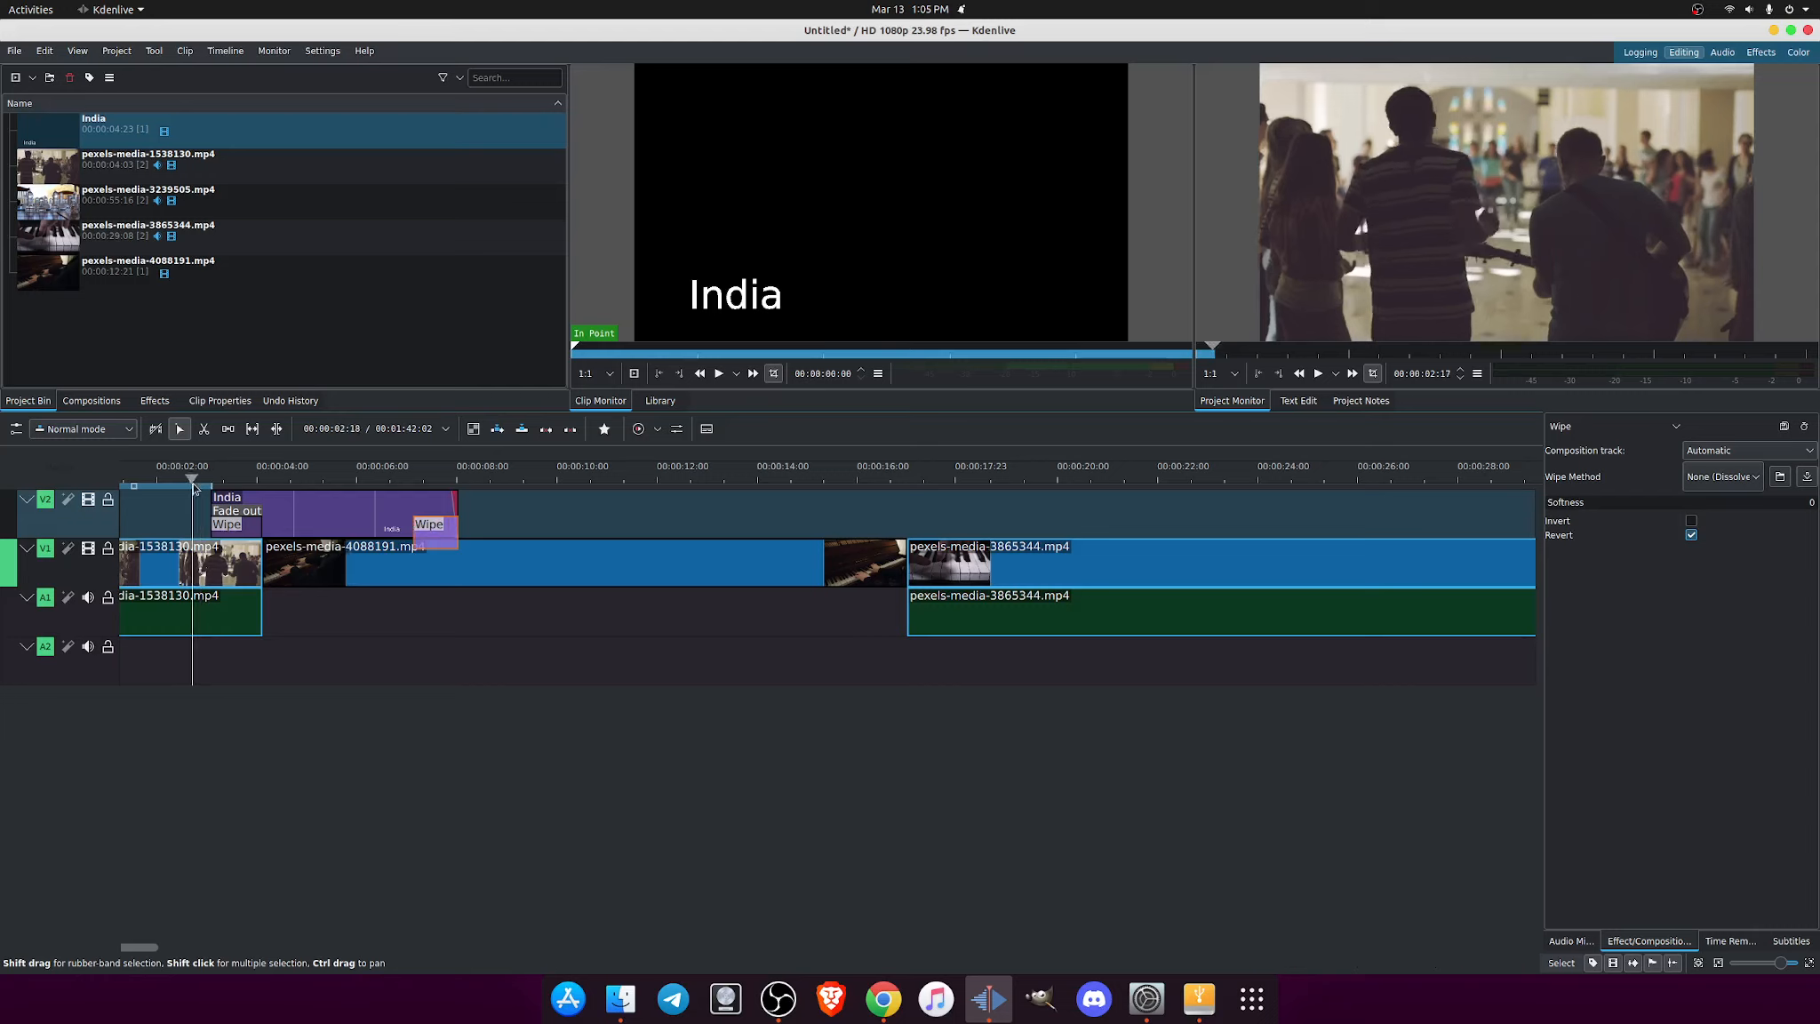
pyautogui.press('space')
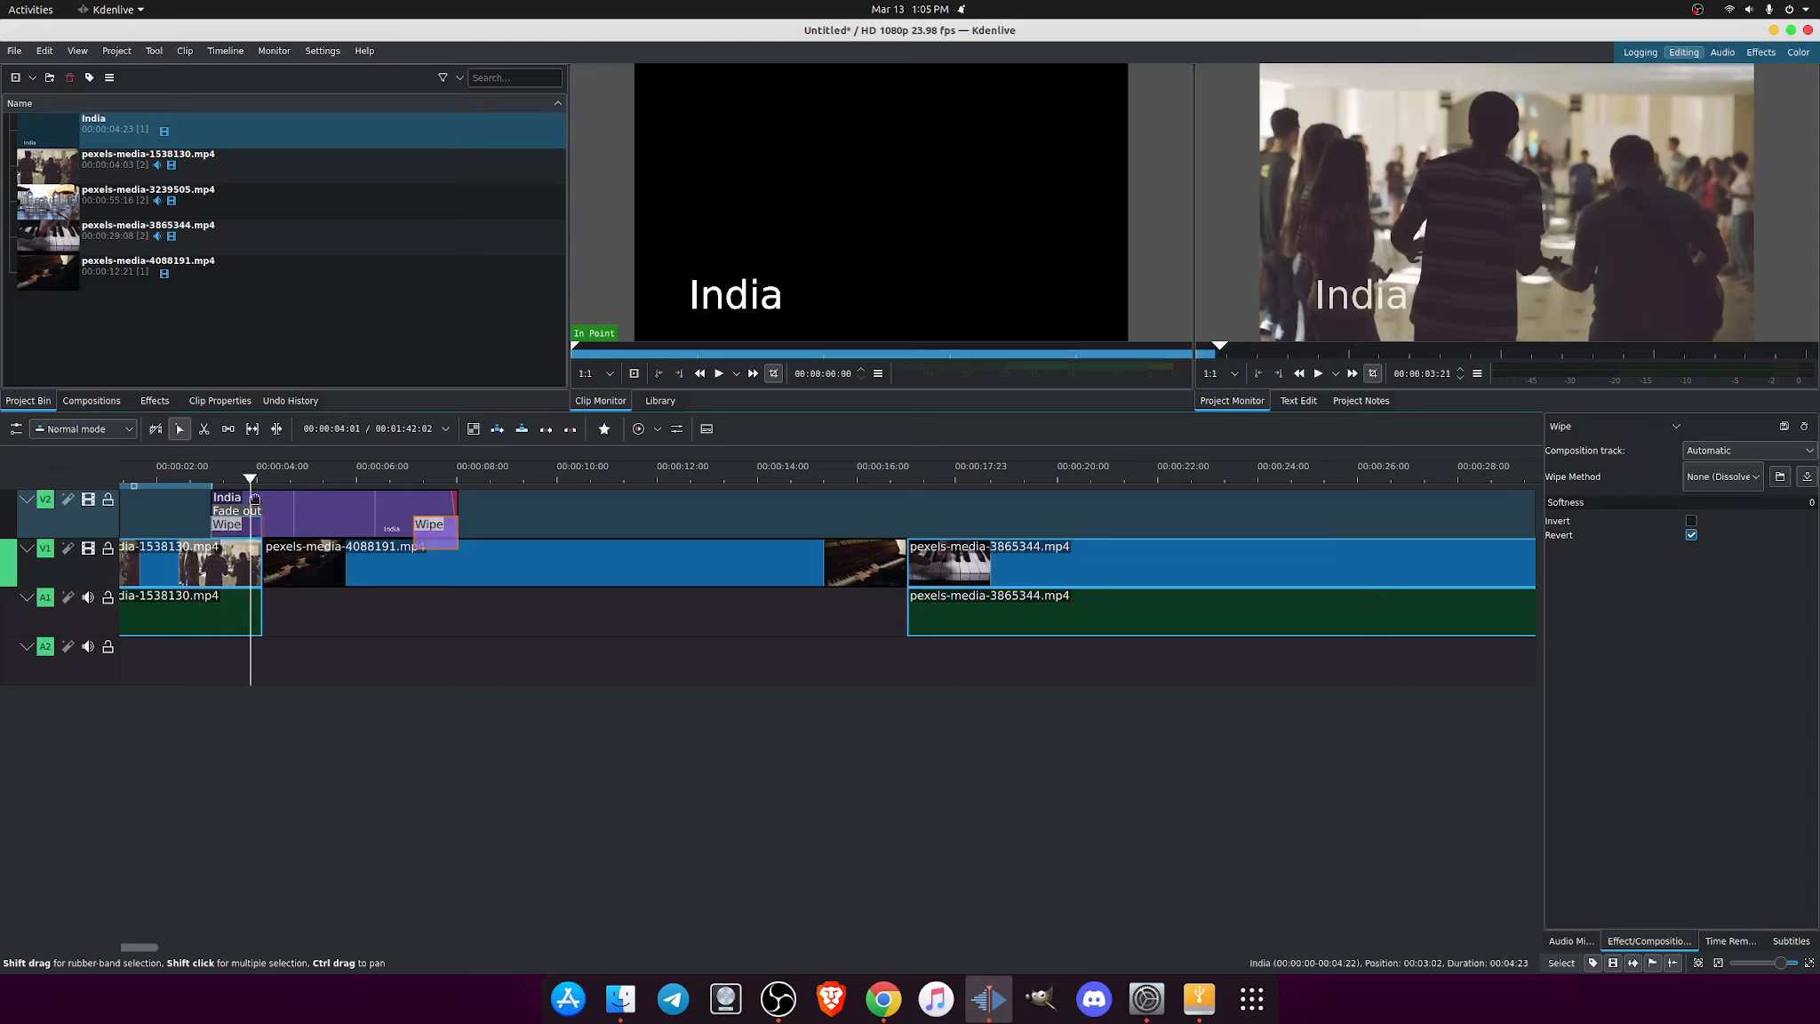
# Inspect the duration of the Wipe at the start of the India title and look over the available effects and compositions
pyautogui.click(200, 481)
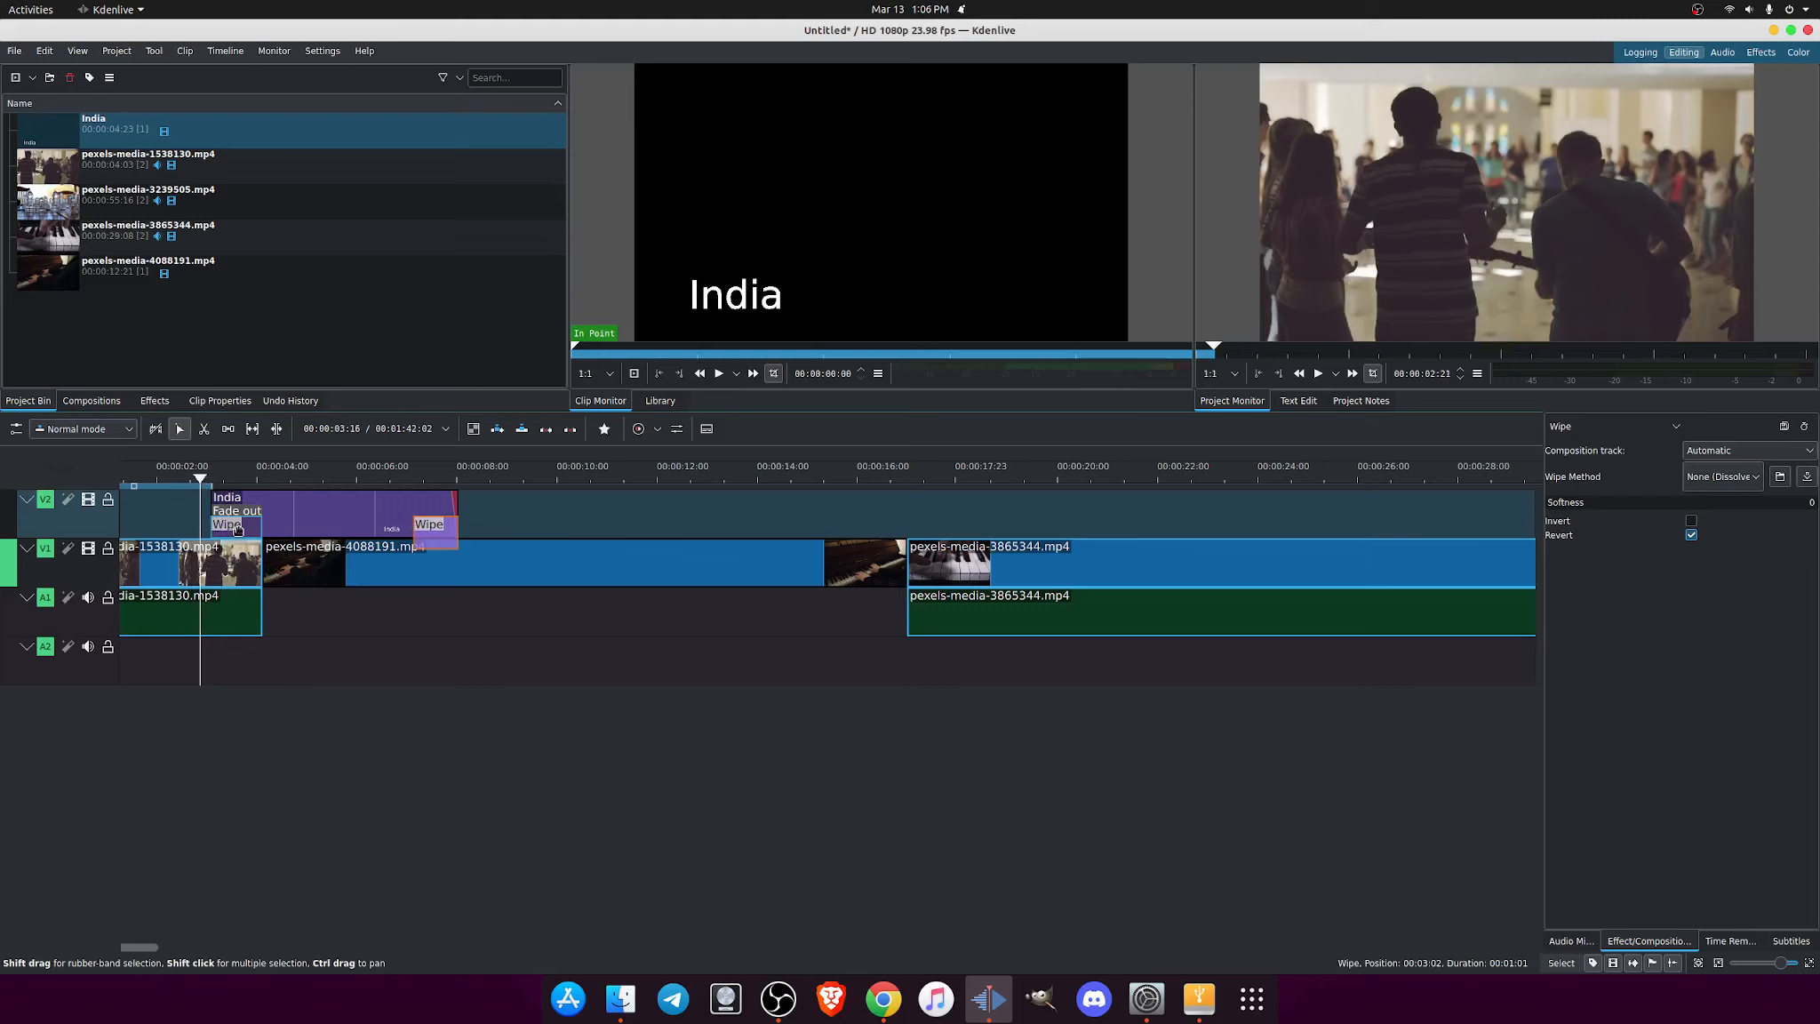
pyautogui.click(236, 526)
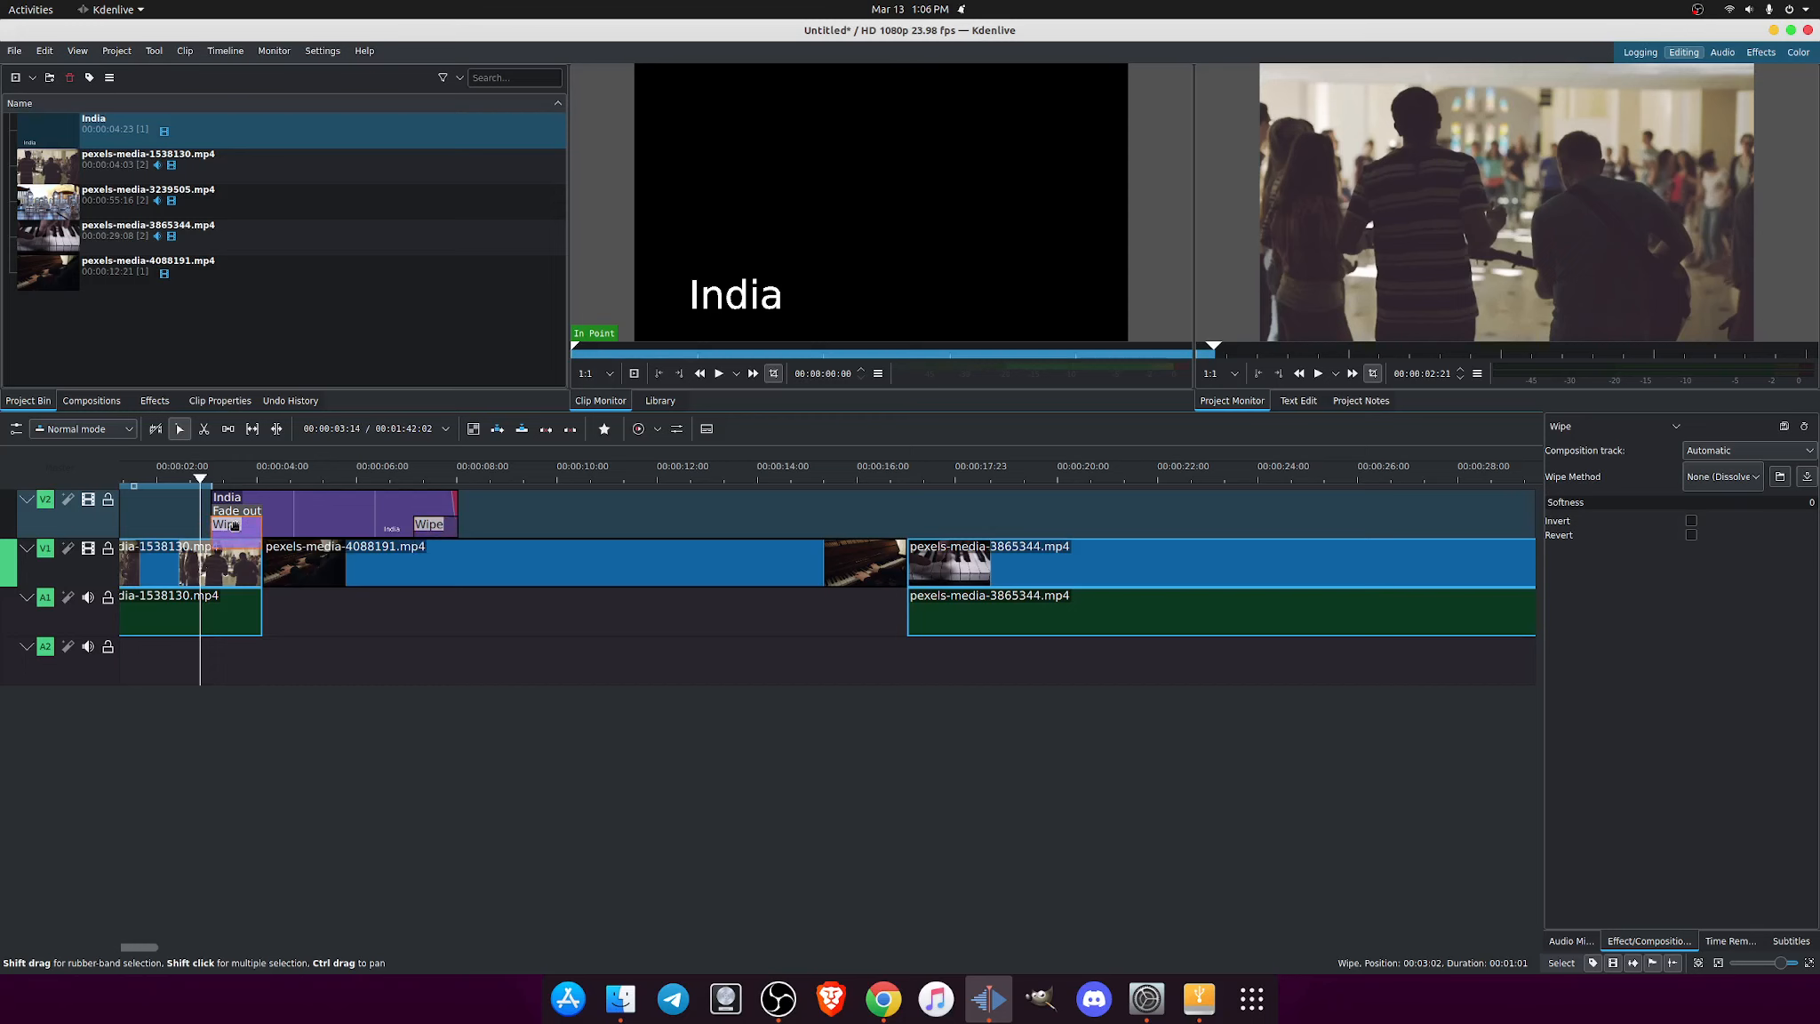
pyautogui.doubleClick(234, 525)
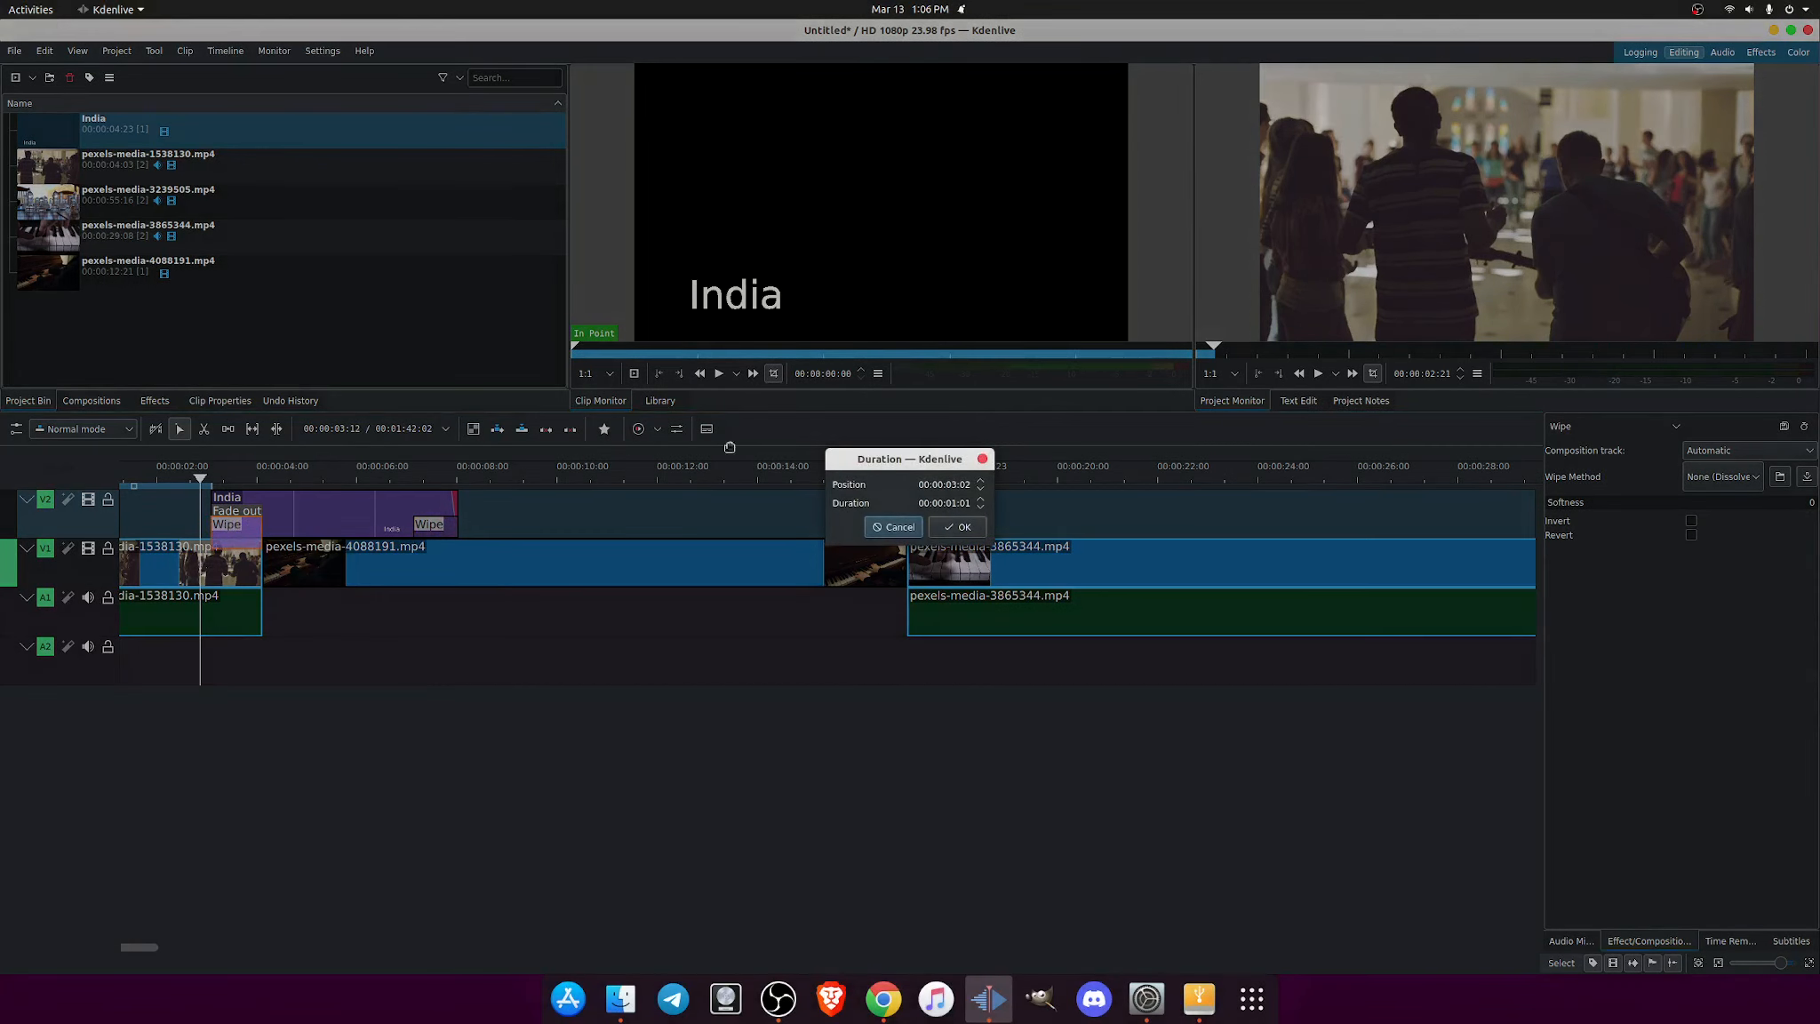
pyautogui.click(894, 528)
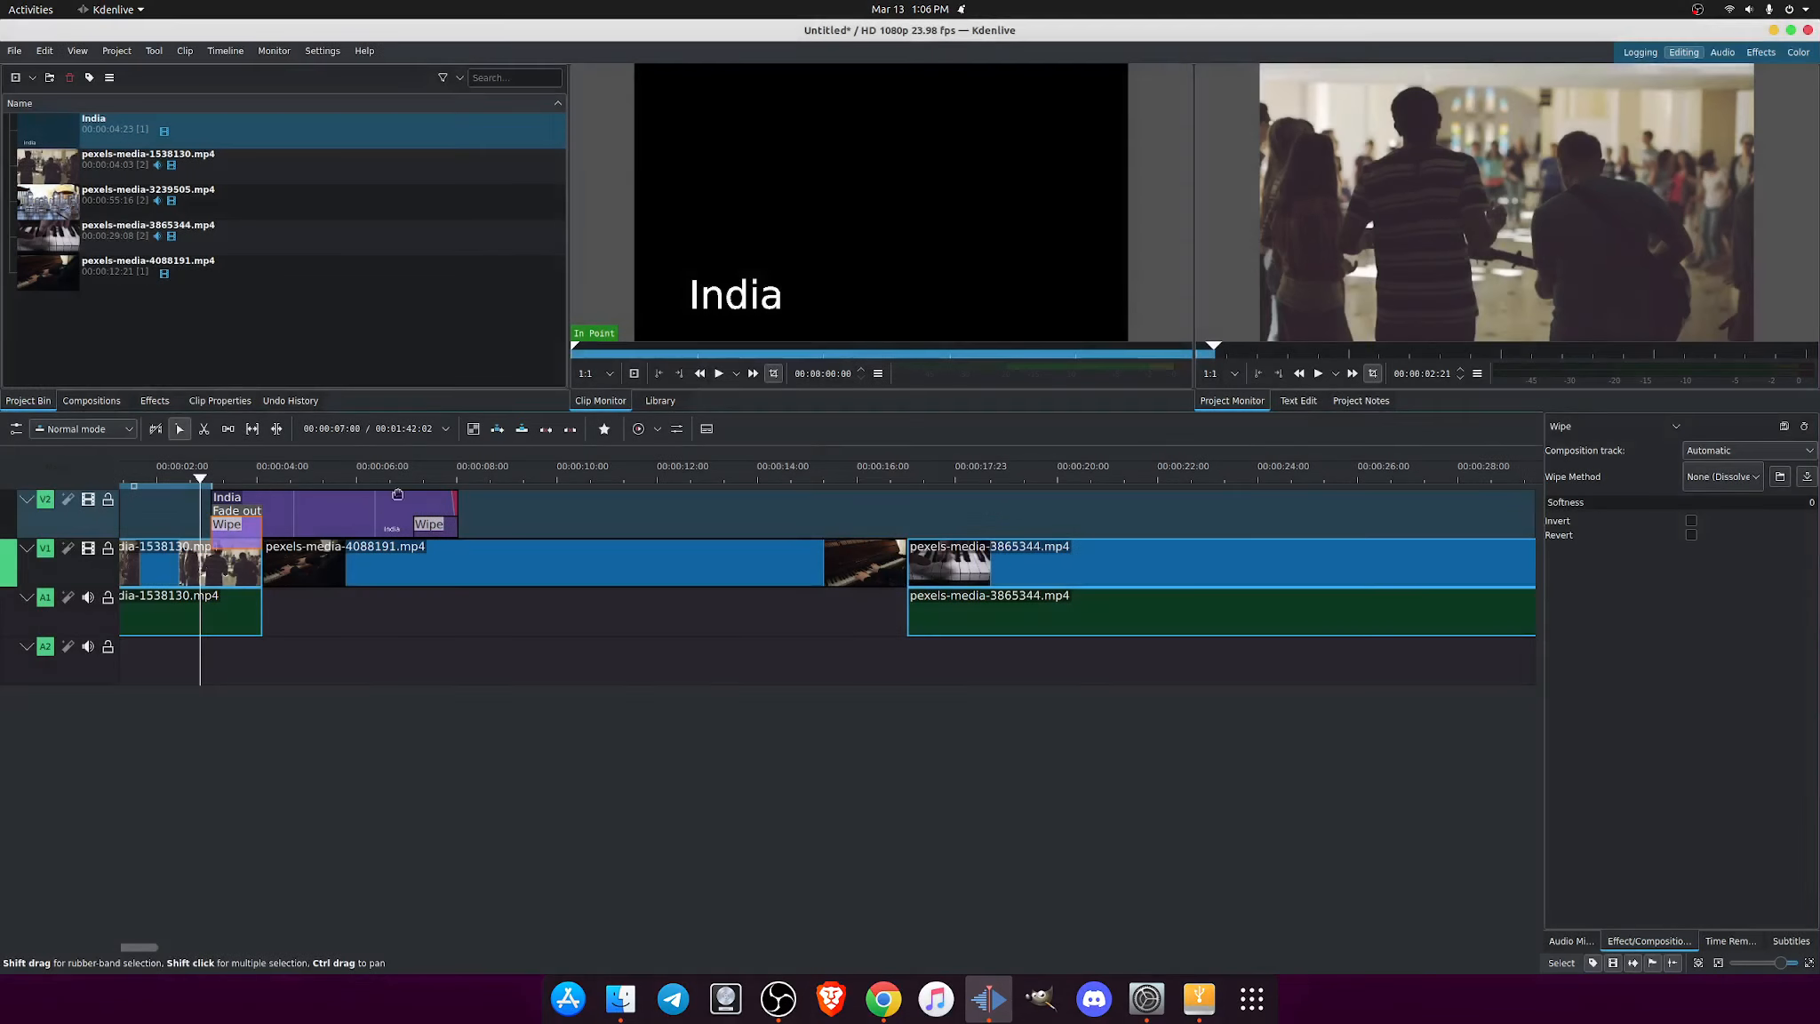
pyautogui.rightClick(240, 533)
pyautogui.click(248, 531)
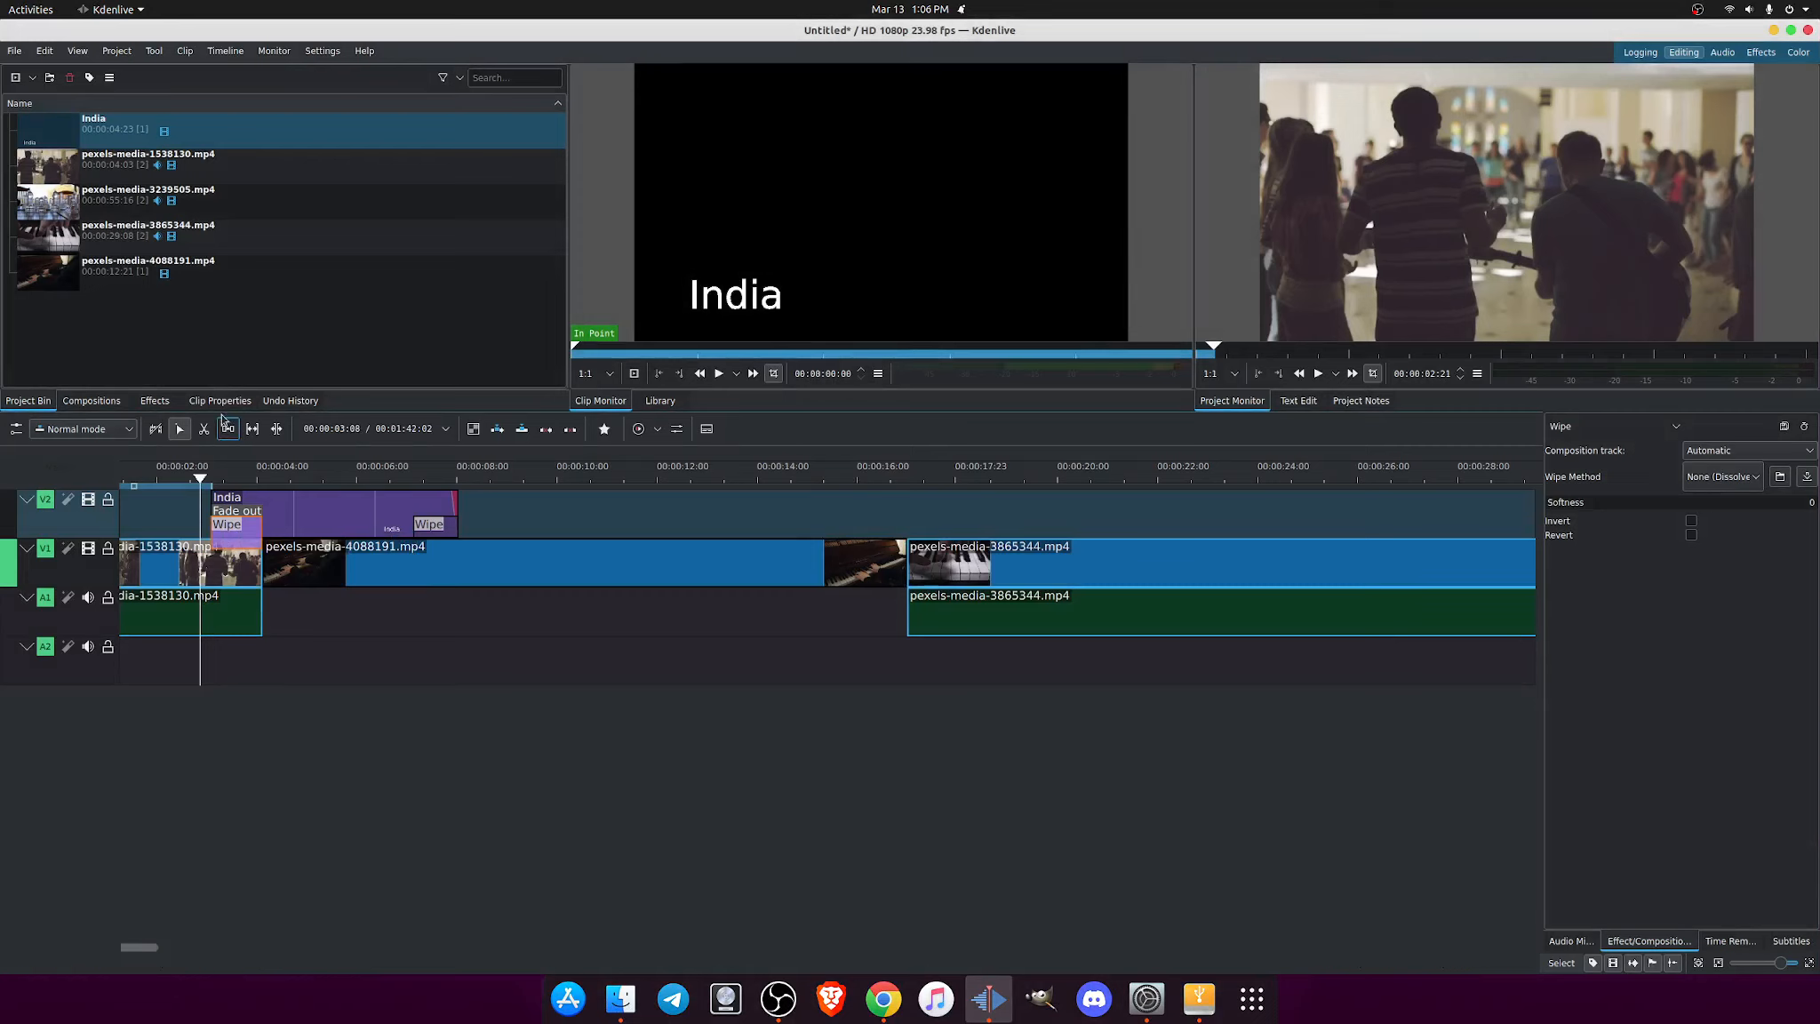
pyautogui.click(163, 405)
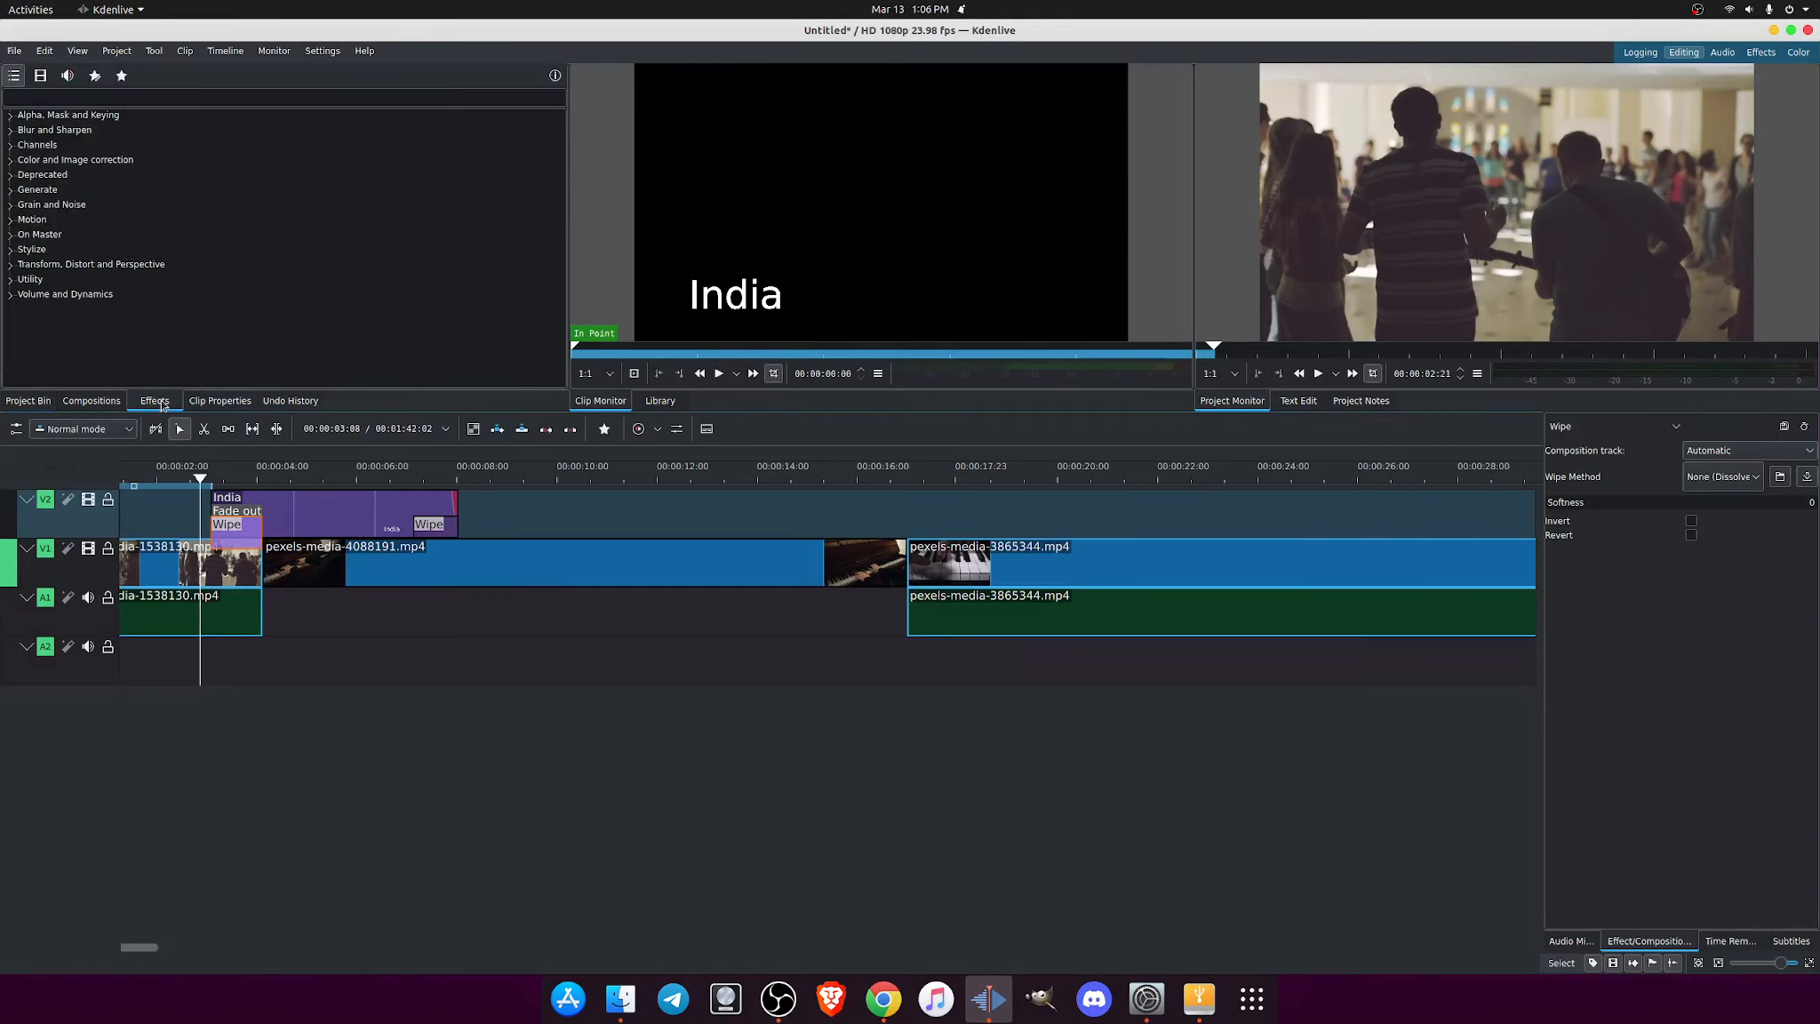
pyautogui.click(102, 404)
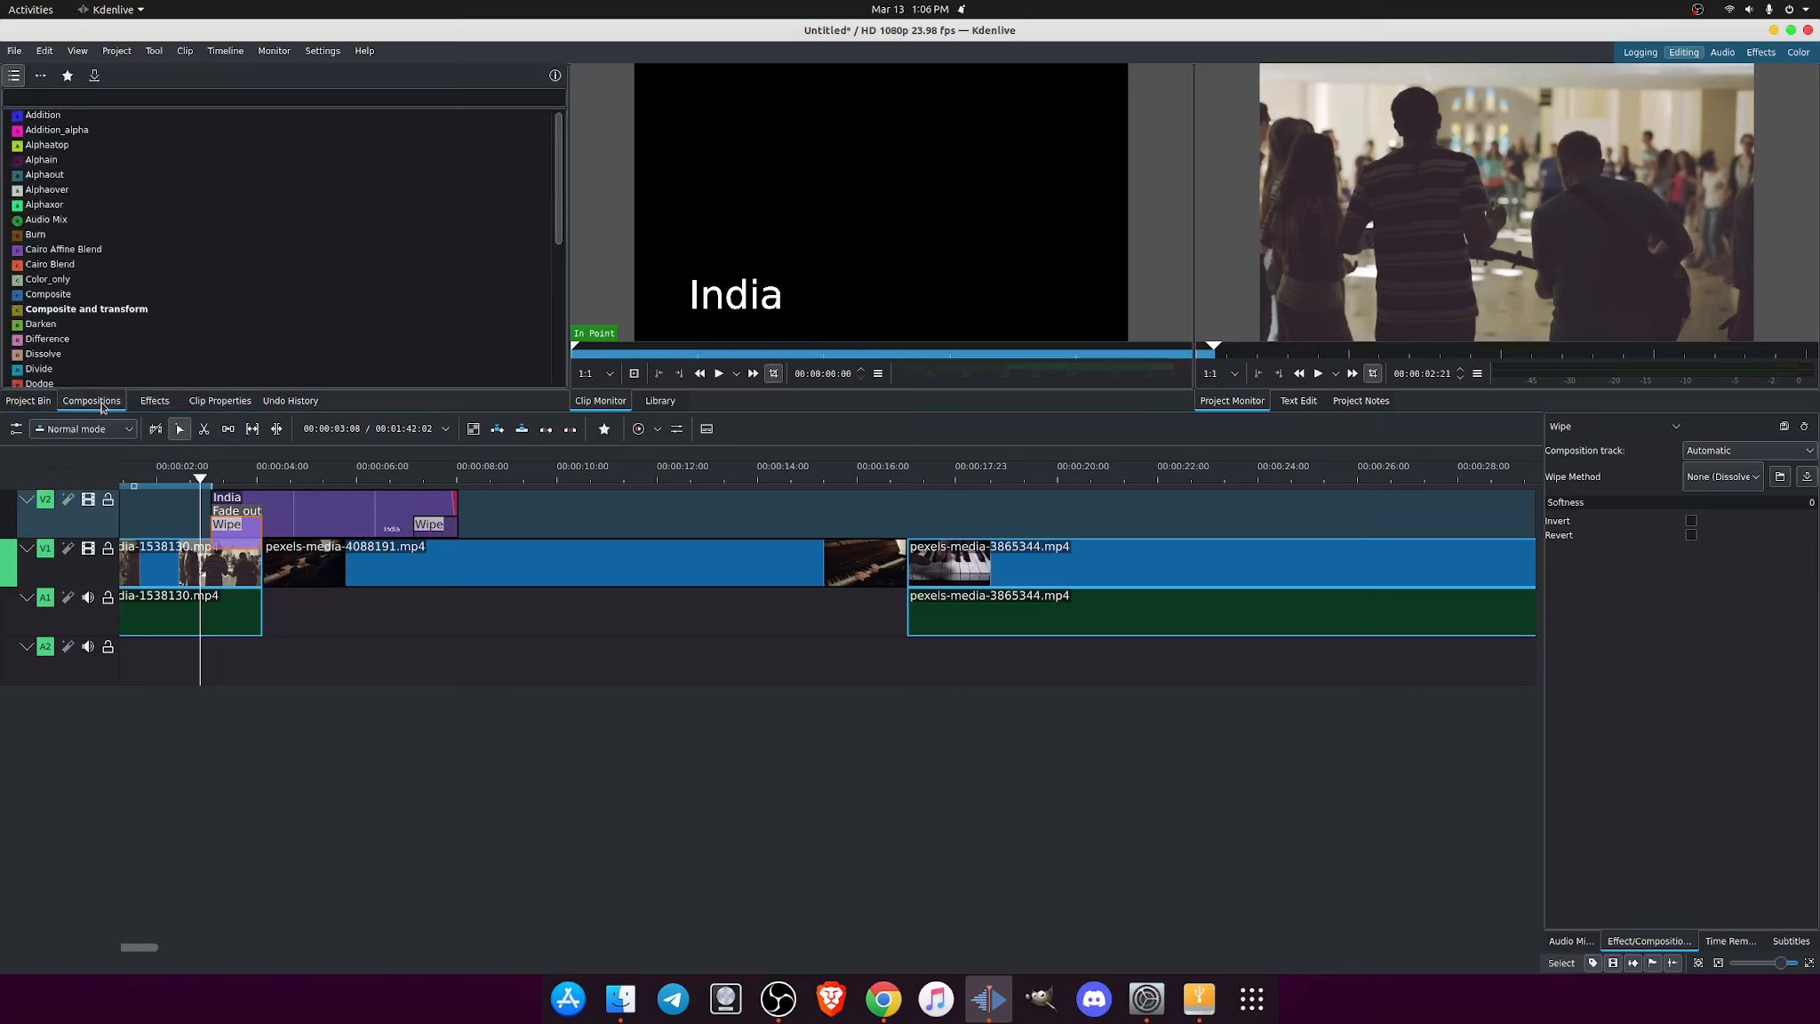
pyautogui.click(35, 402)
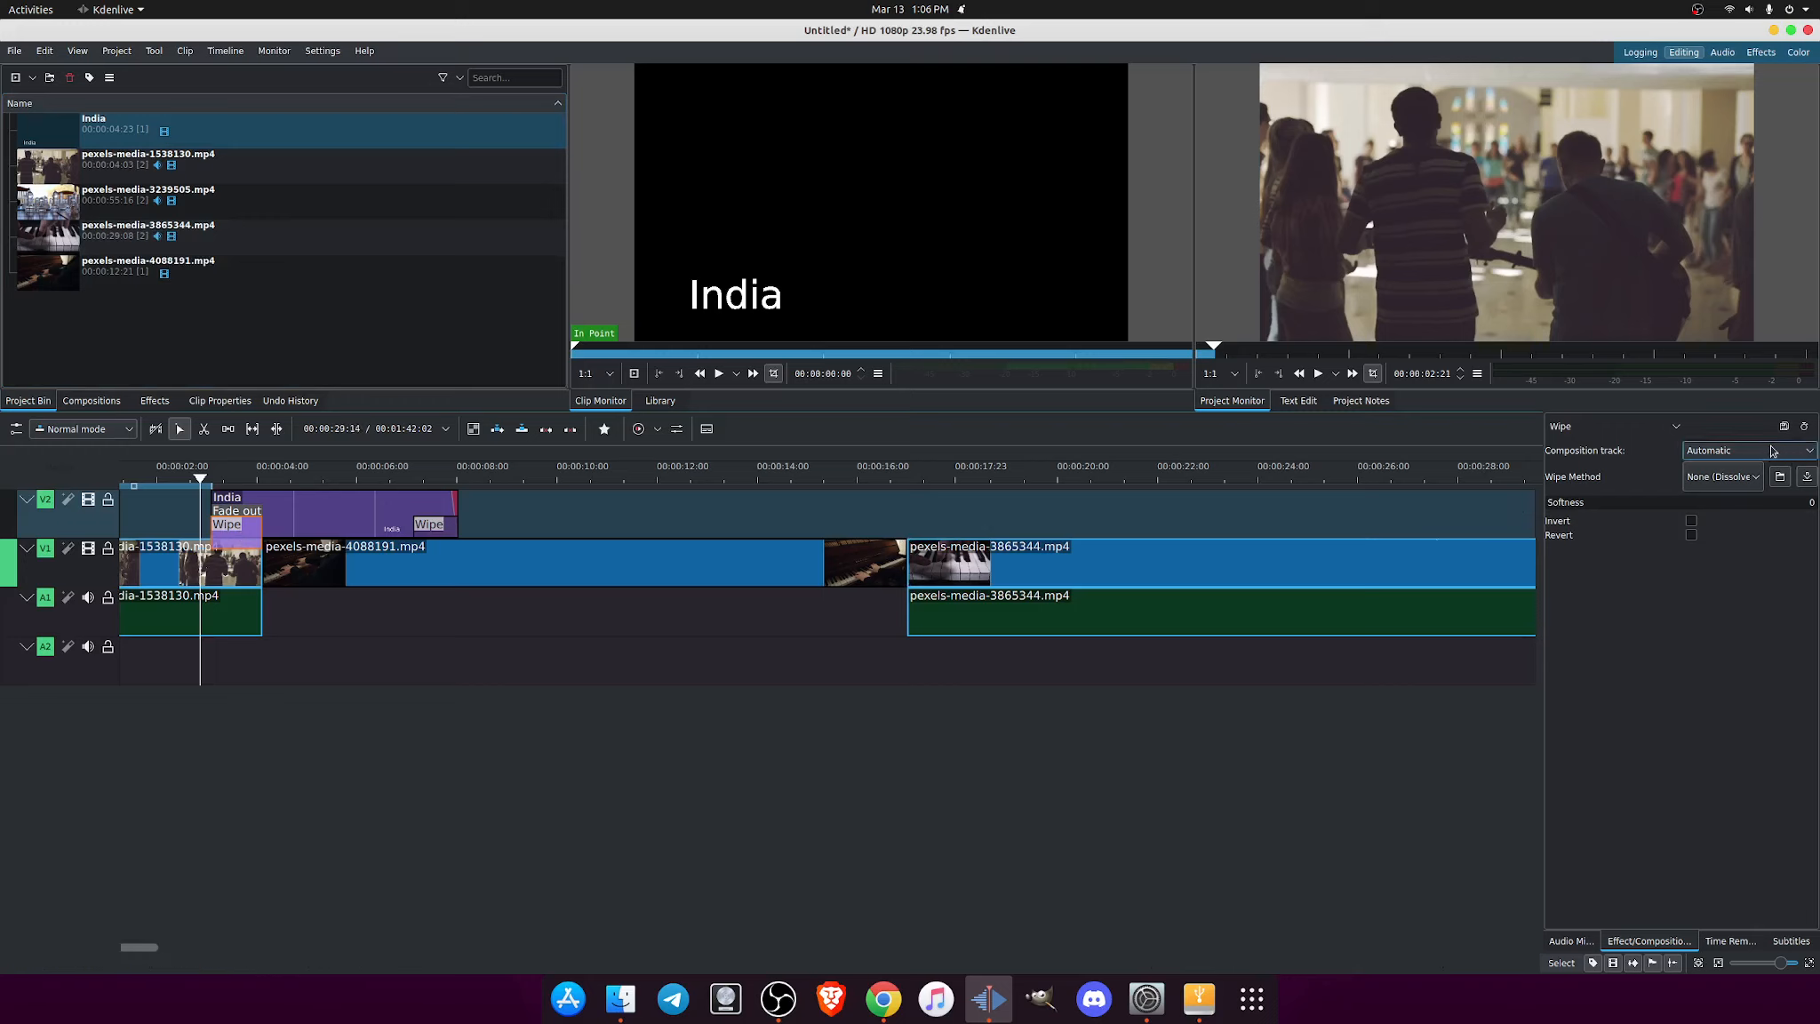
# Set the wipe method of the Wipe at the start of the India title to Curtain
pyautogui.click(1669, 435)
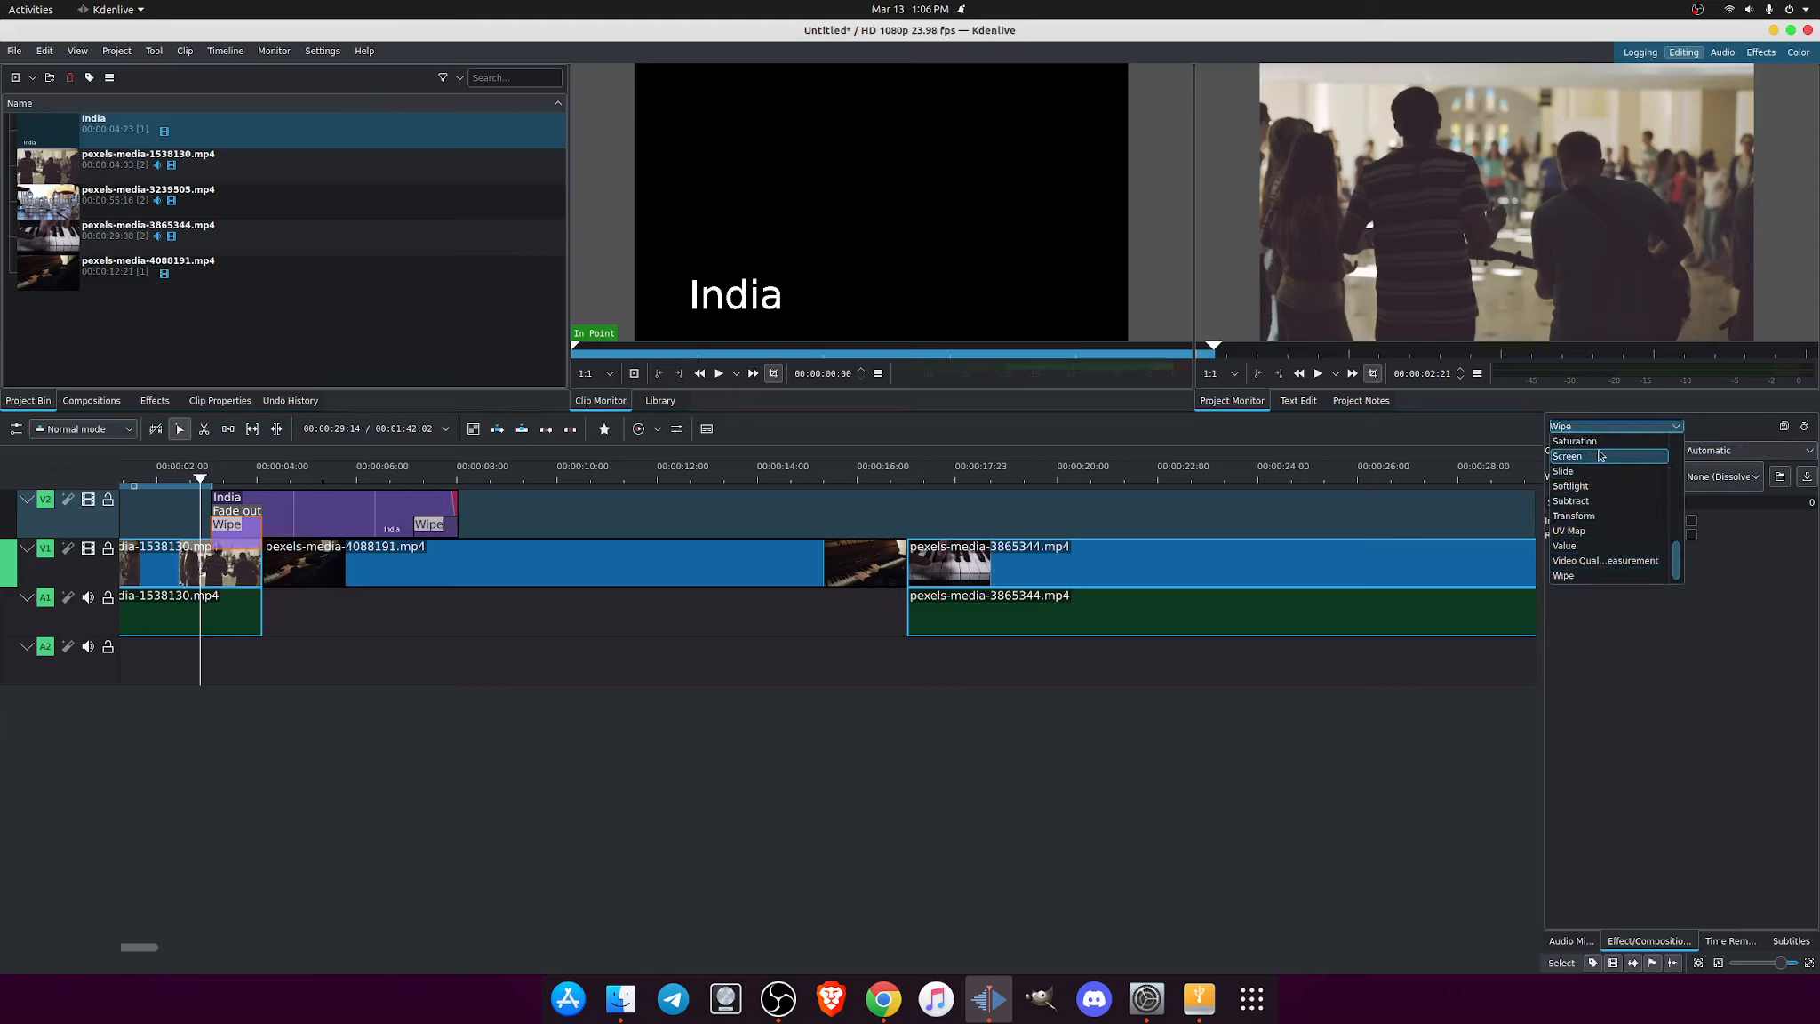
pyautogui.click(1675, 444)
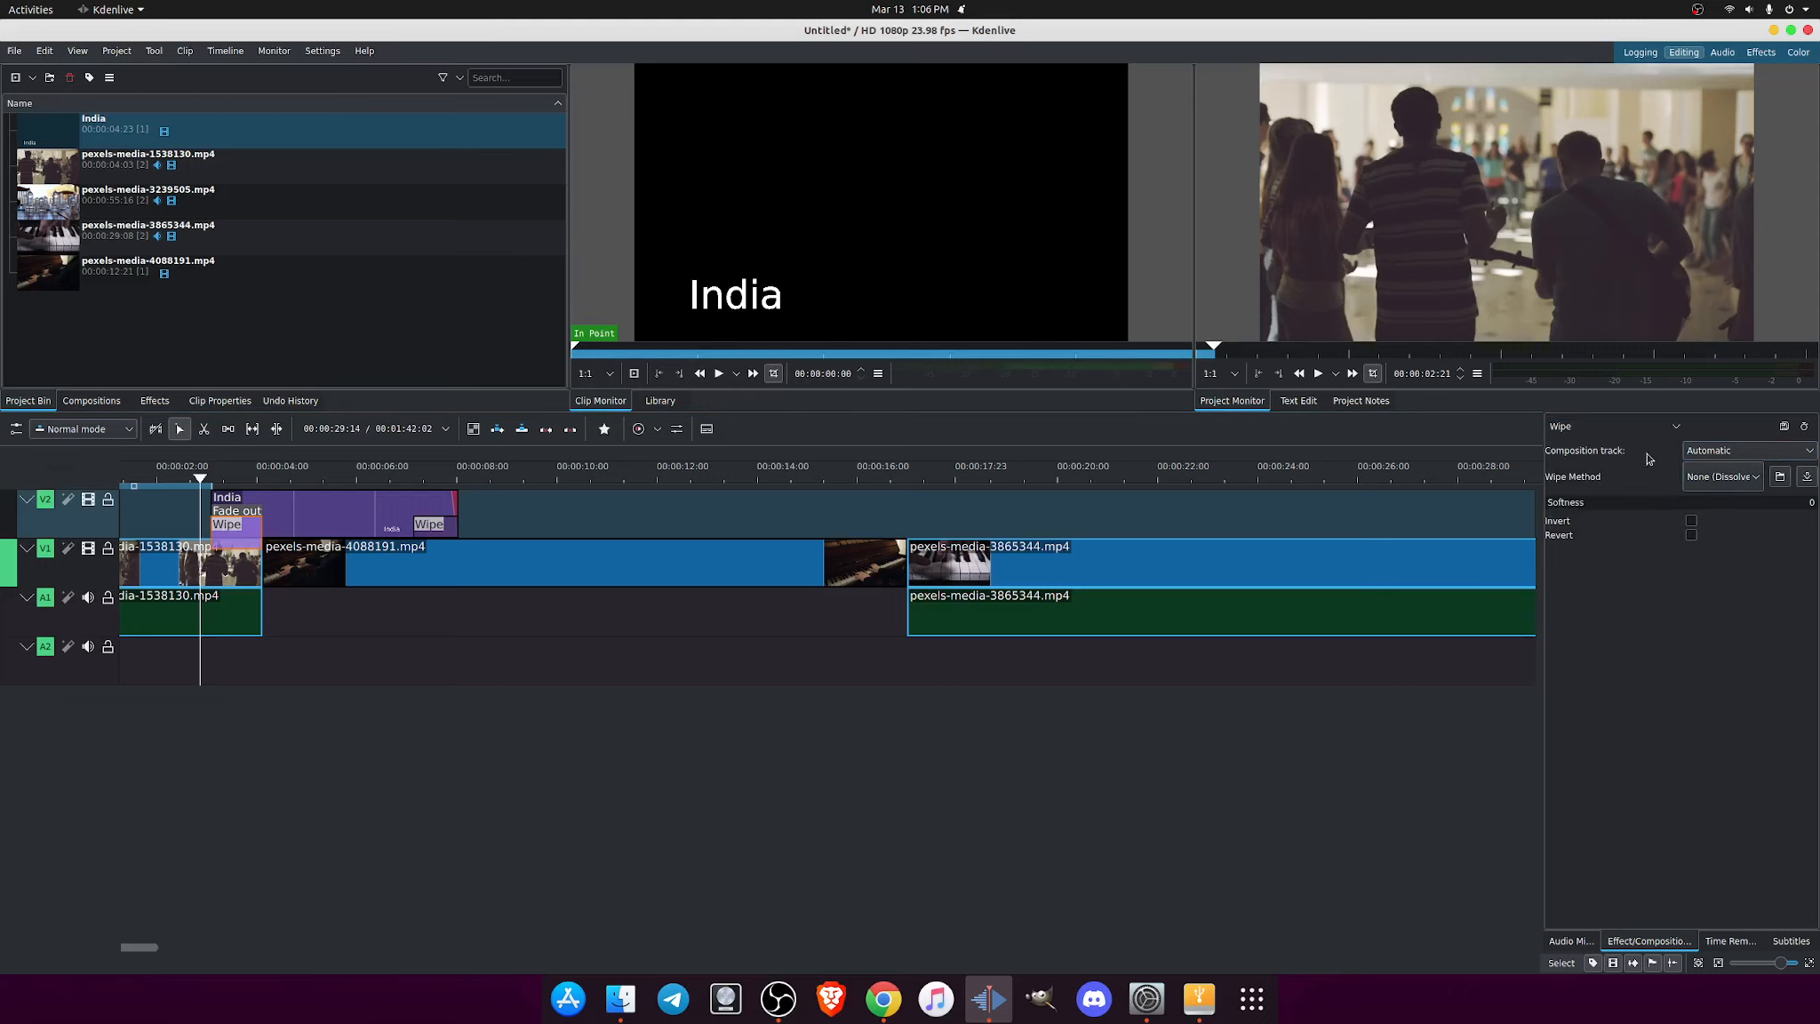
pyautogui.click(1727, 452)
pyautogui.click(1727, 455)
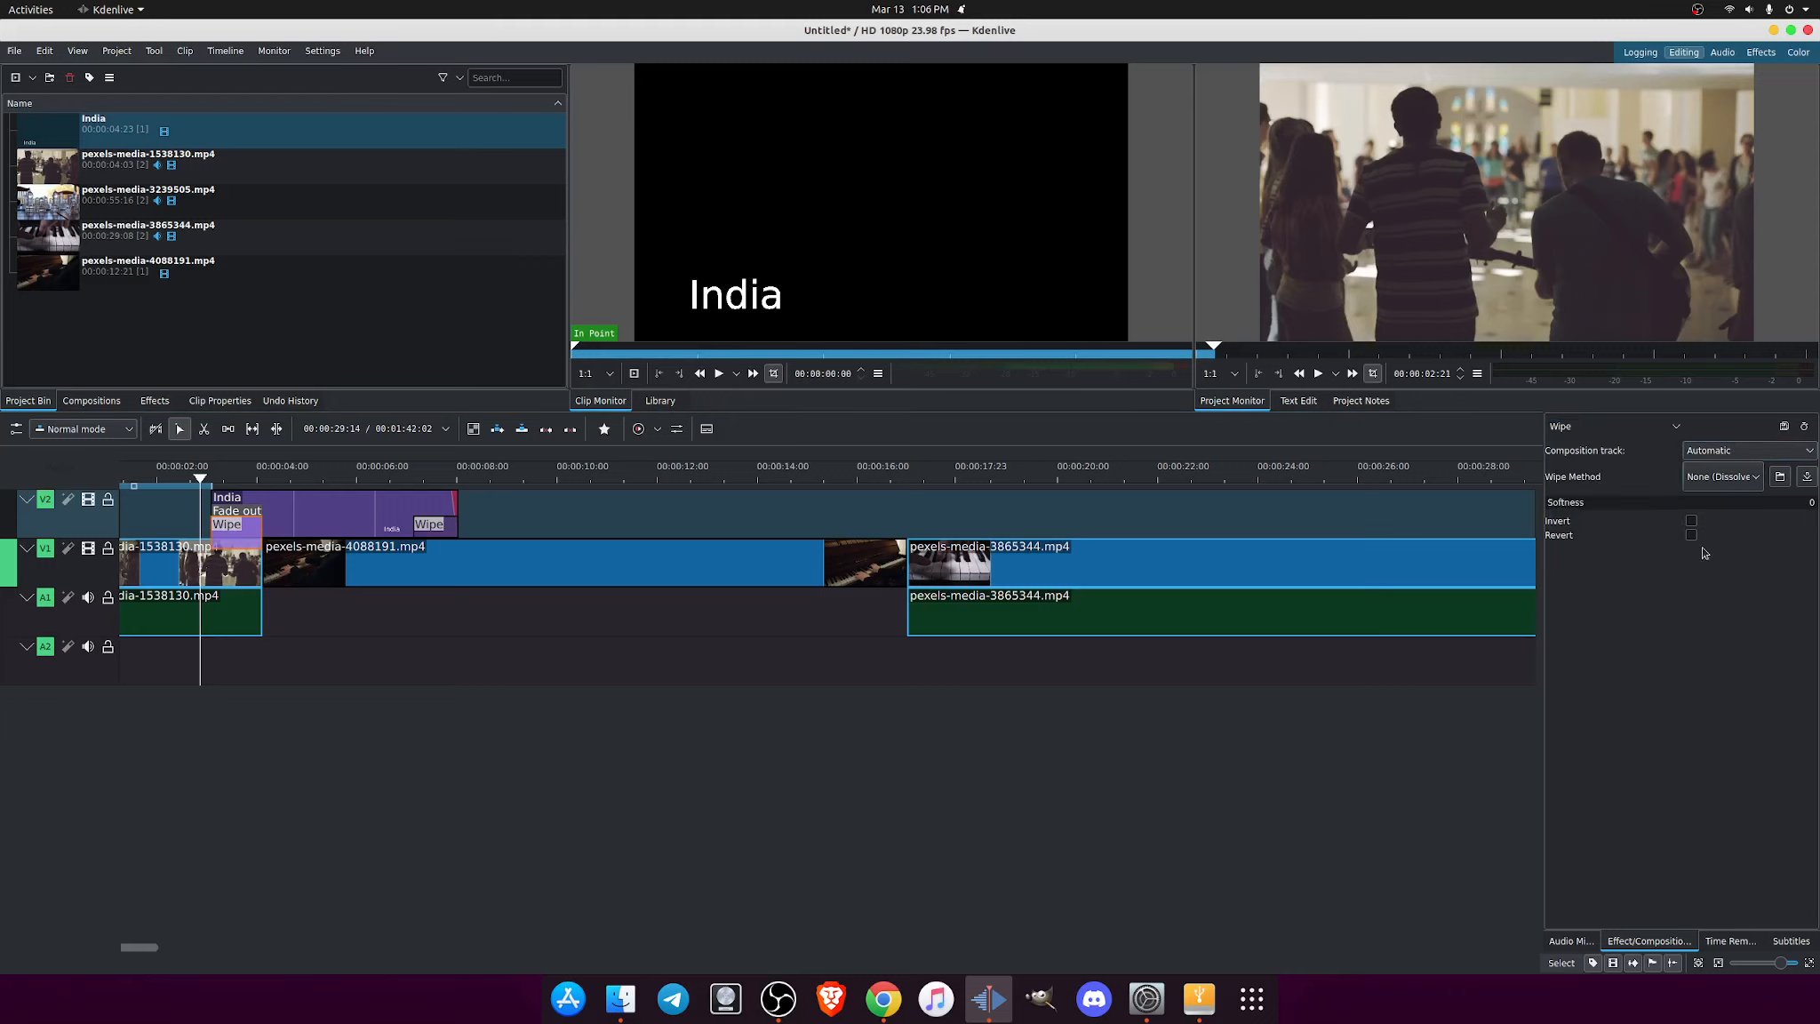
pyautogui.click(1703, 482)
pyautogui.click(1703, 499)
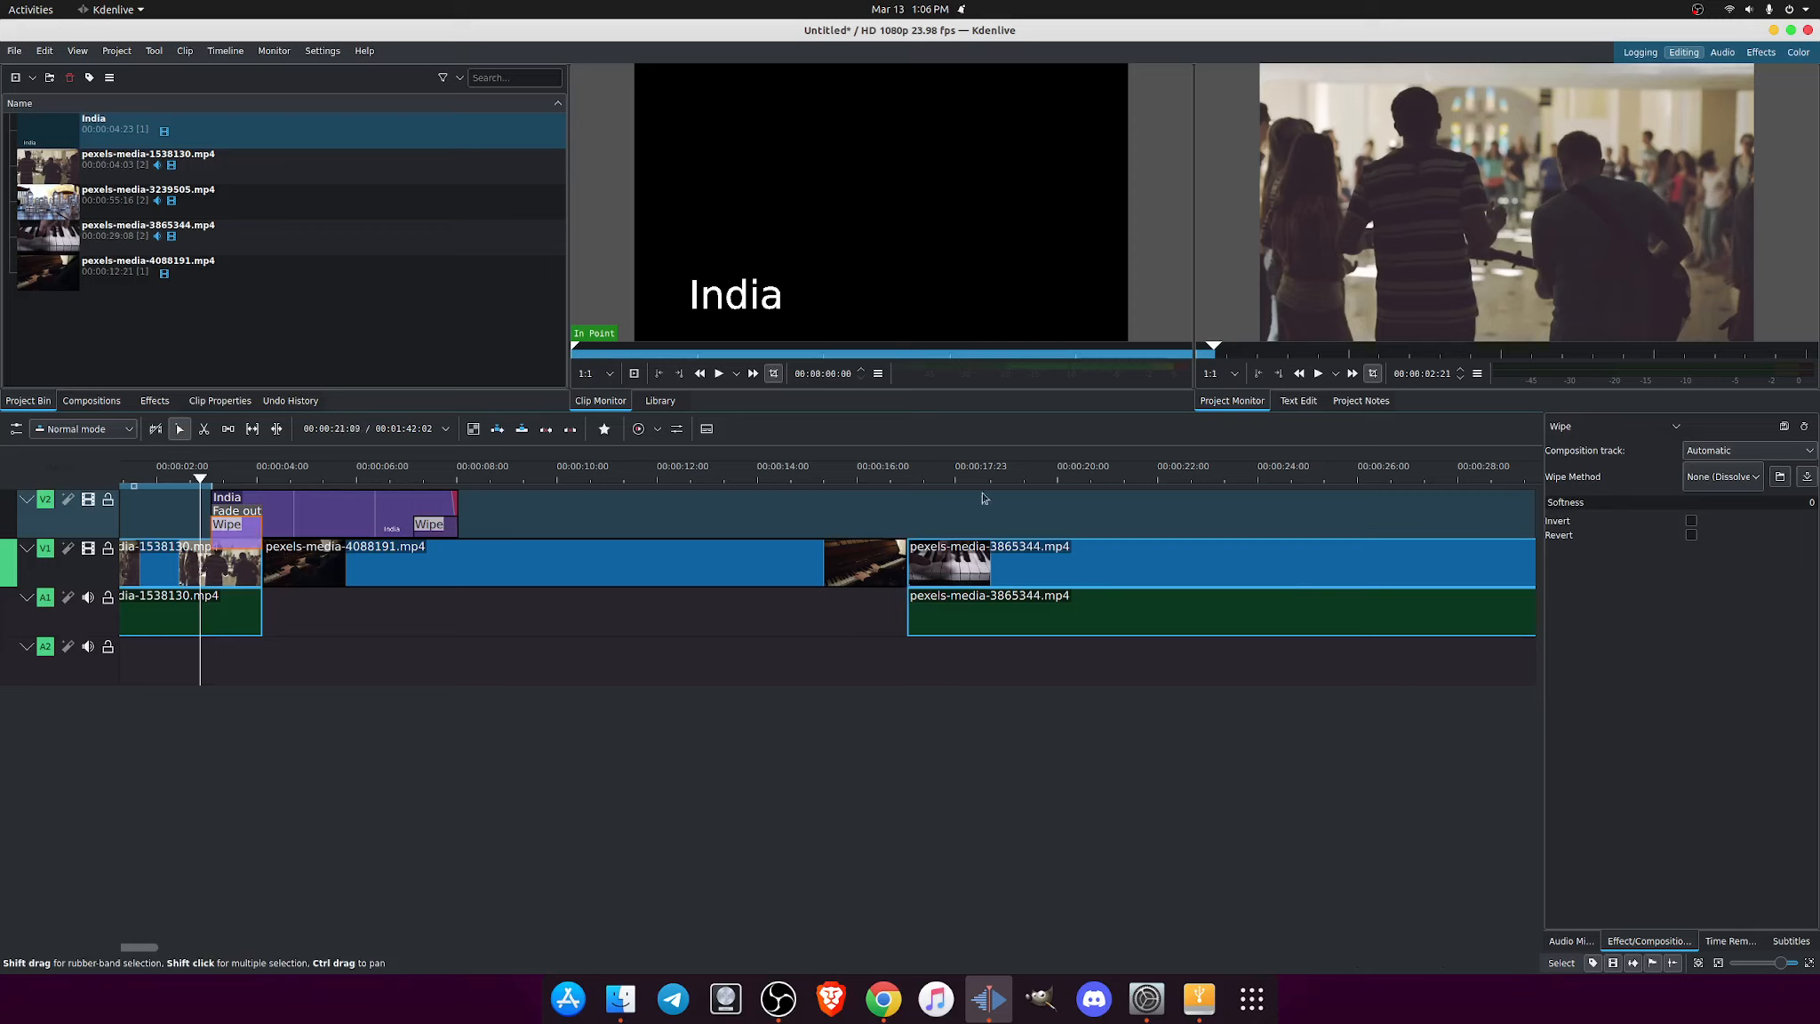
pyautogui.click(1728, 480)
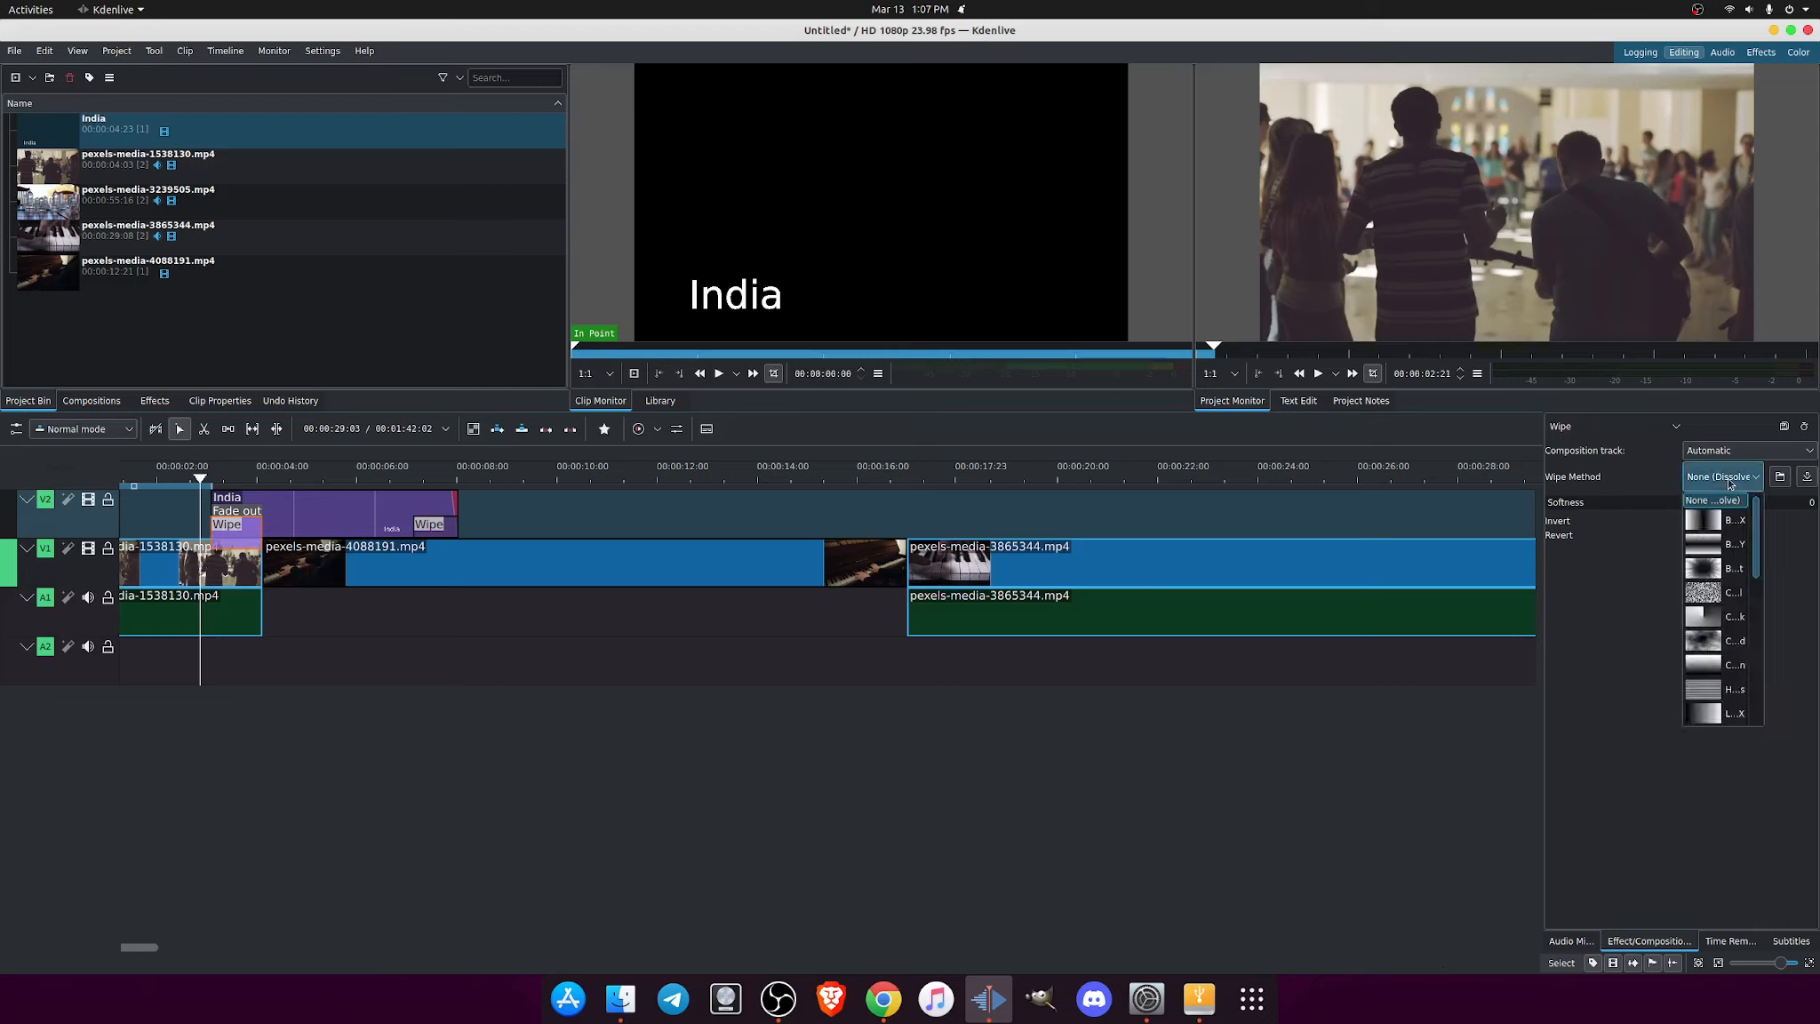
pyautogui.scroll(-2, 1703, 577)
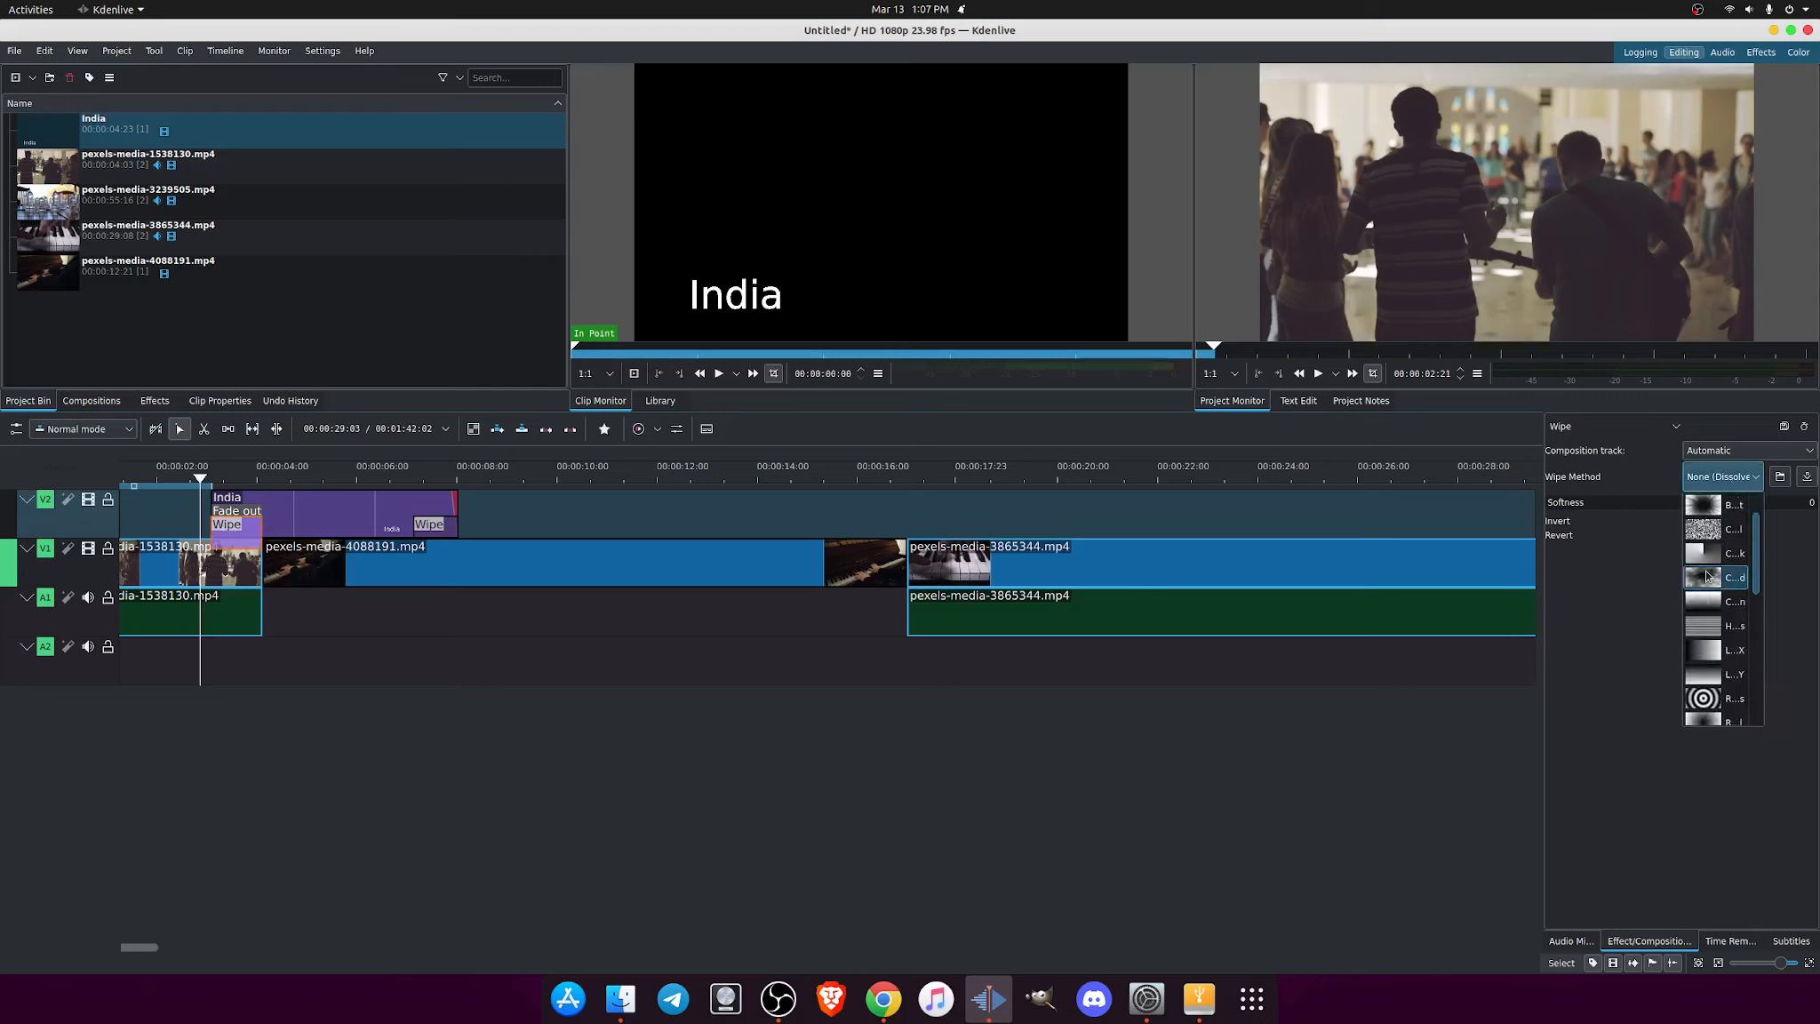
pyautogui.scroll(-6, 1703, 584)
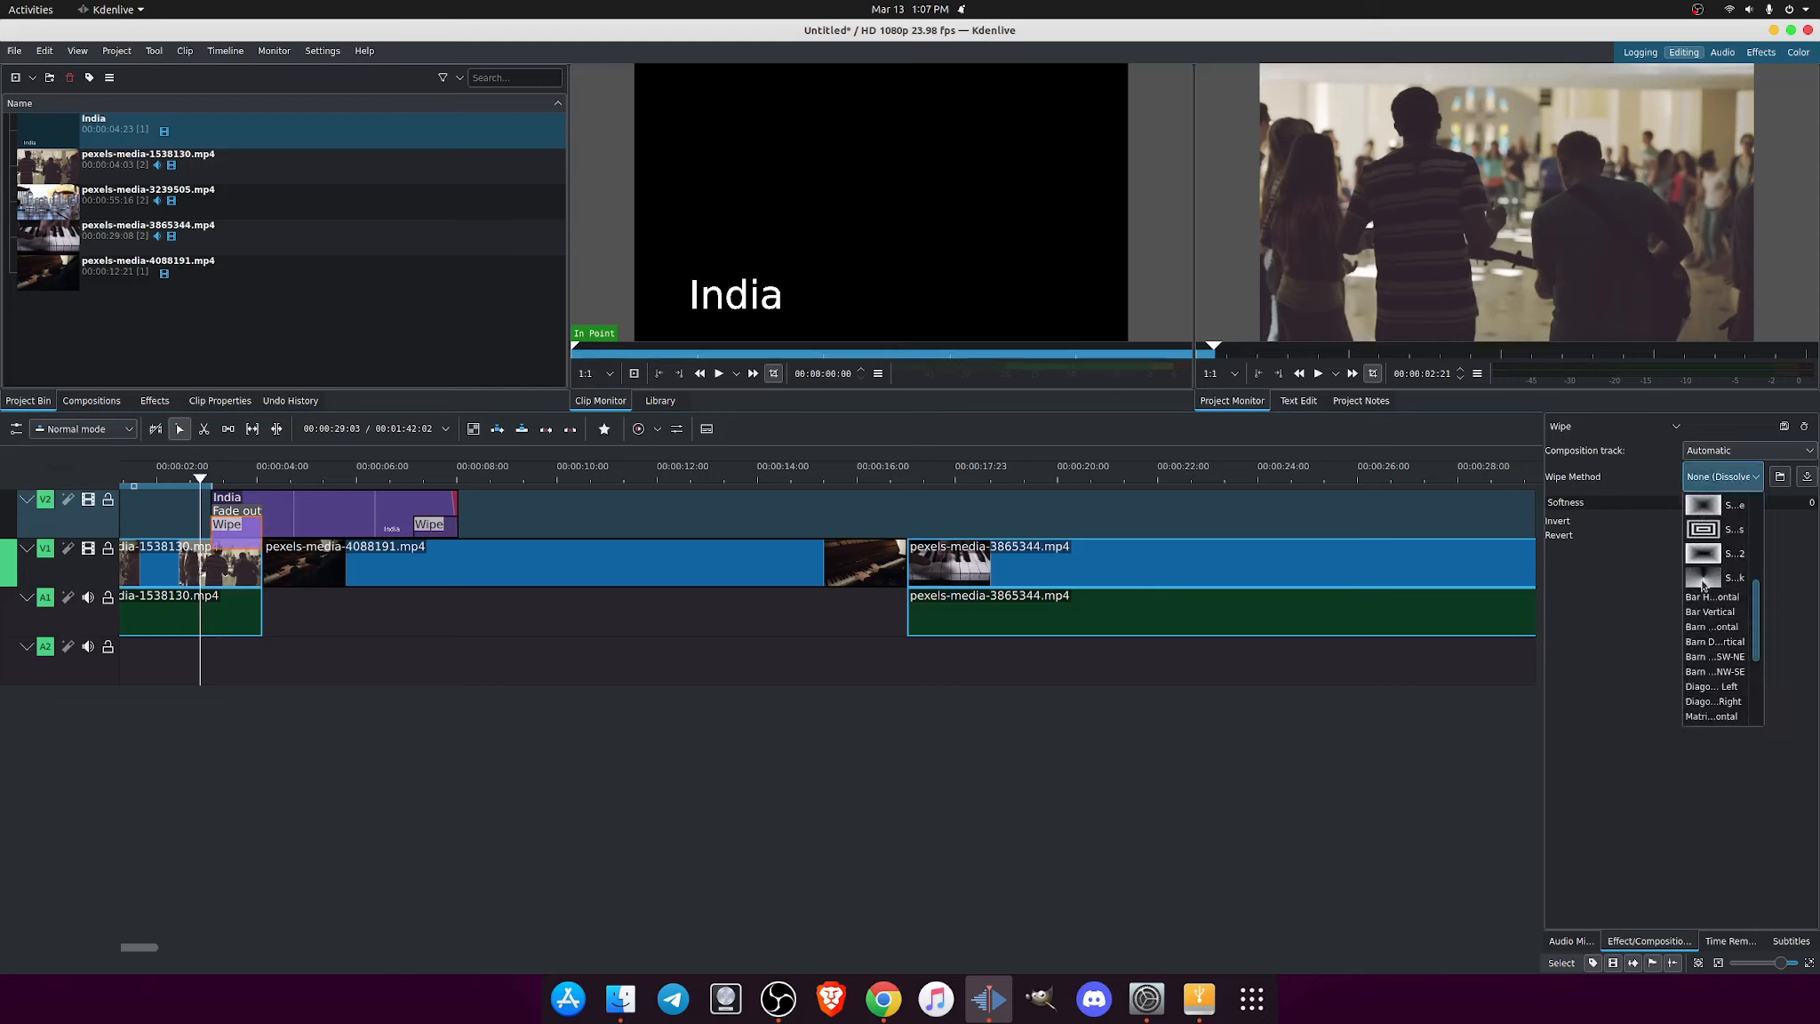
pyautogui.scroll(5, 1702, 658)
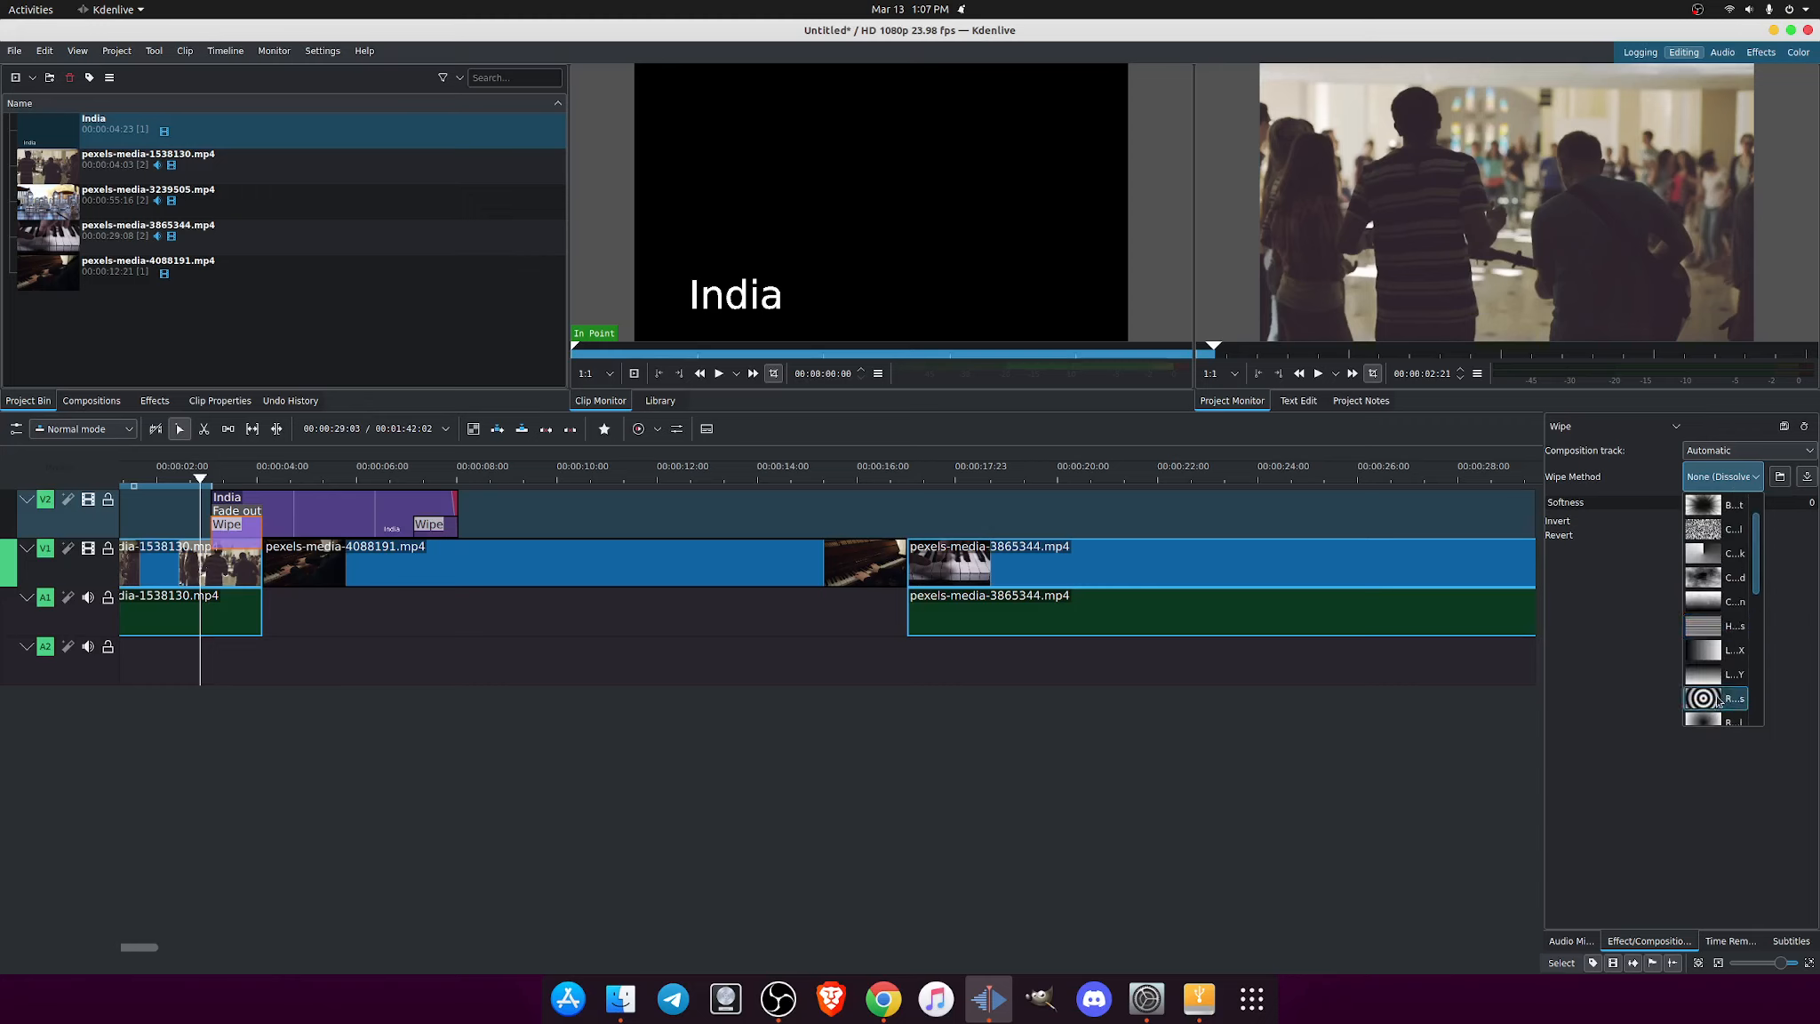
pyautogui.click(1705, 603)
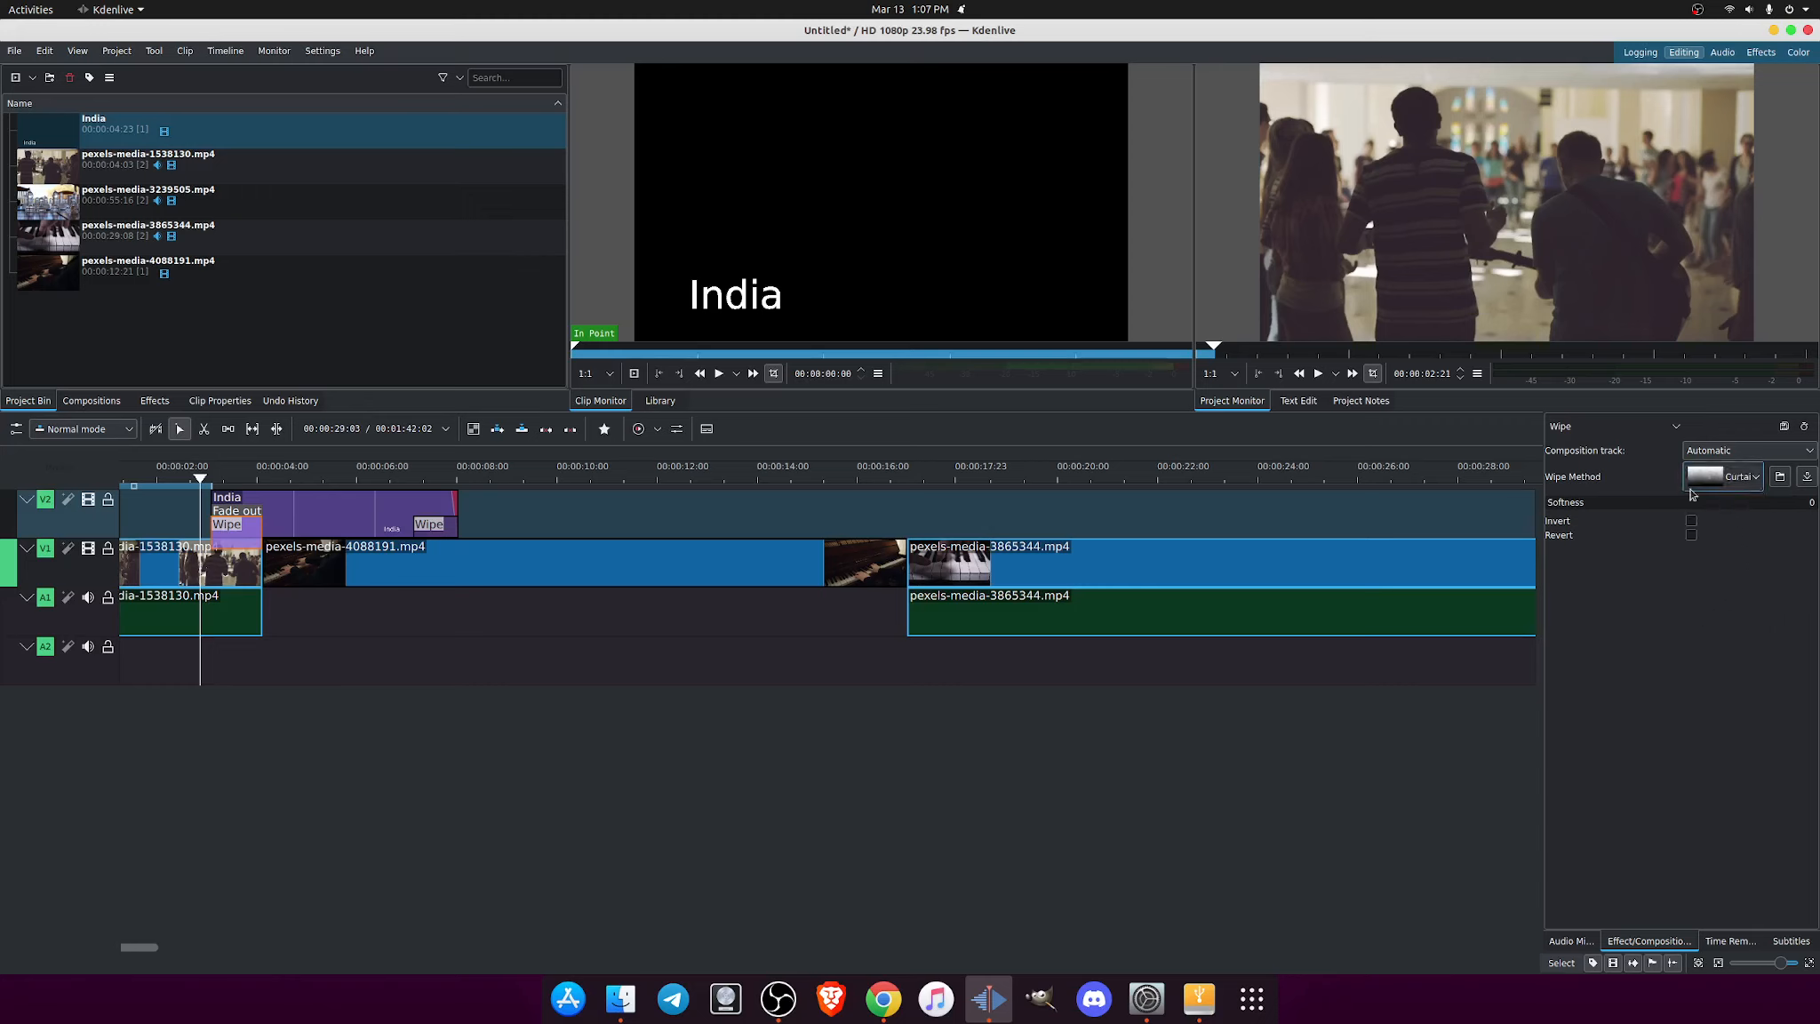
# Set the wipe method of the Wipe at the end of the India title to Burst and preview both transitions
pyautogui.click(429, 527)
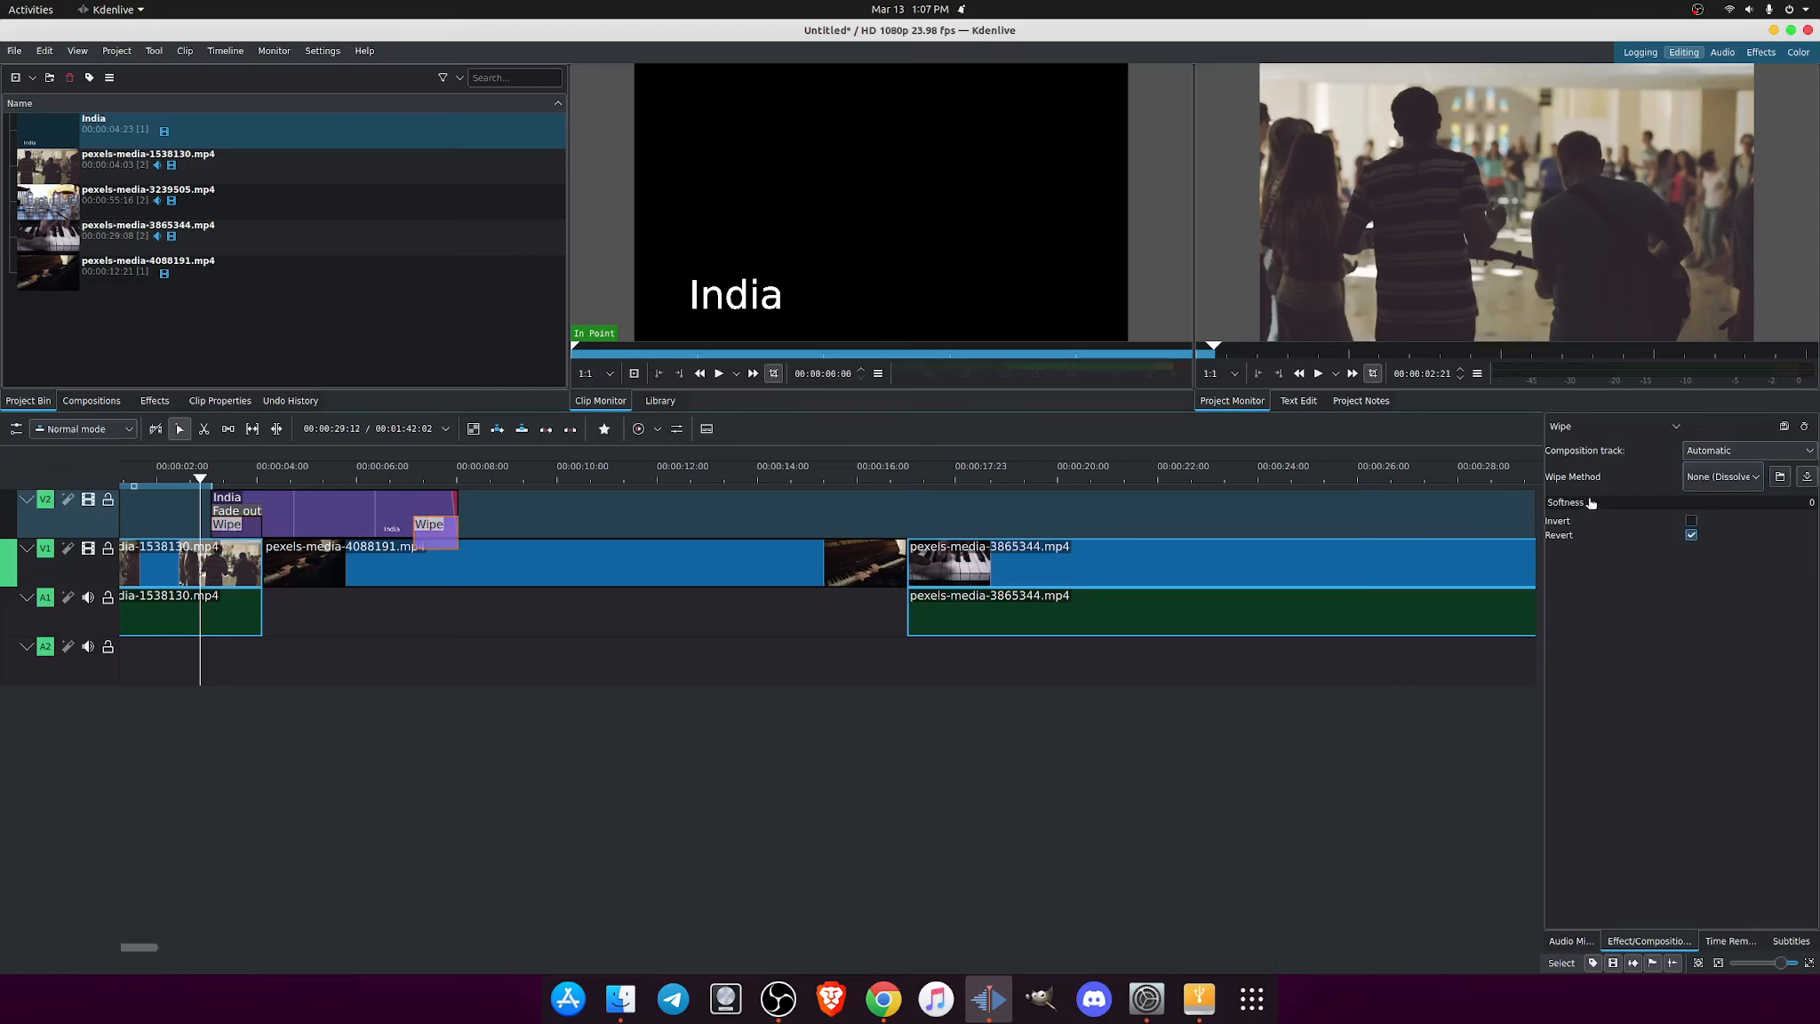
pyautogui.click(1706, 480)
pyautogui.click(1705, 568)
pyautogui.click(189, 482)
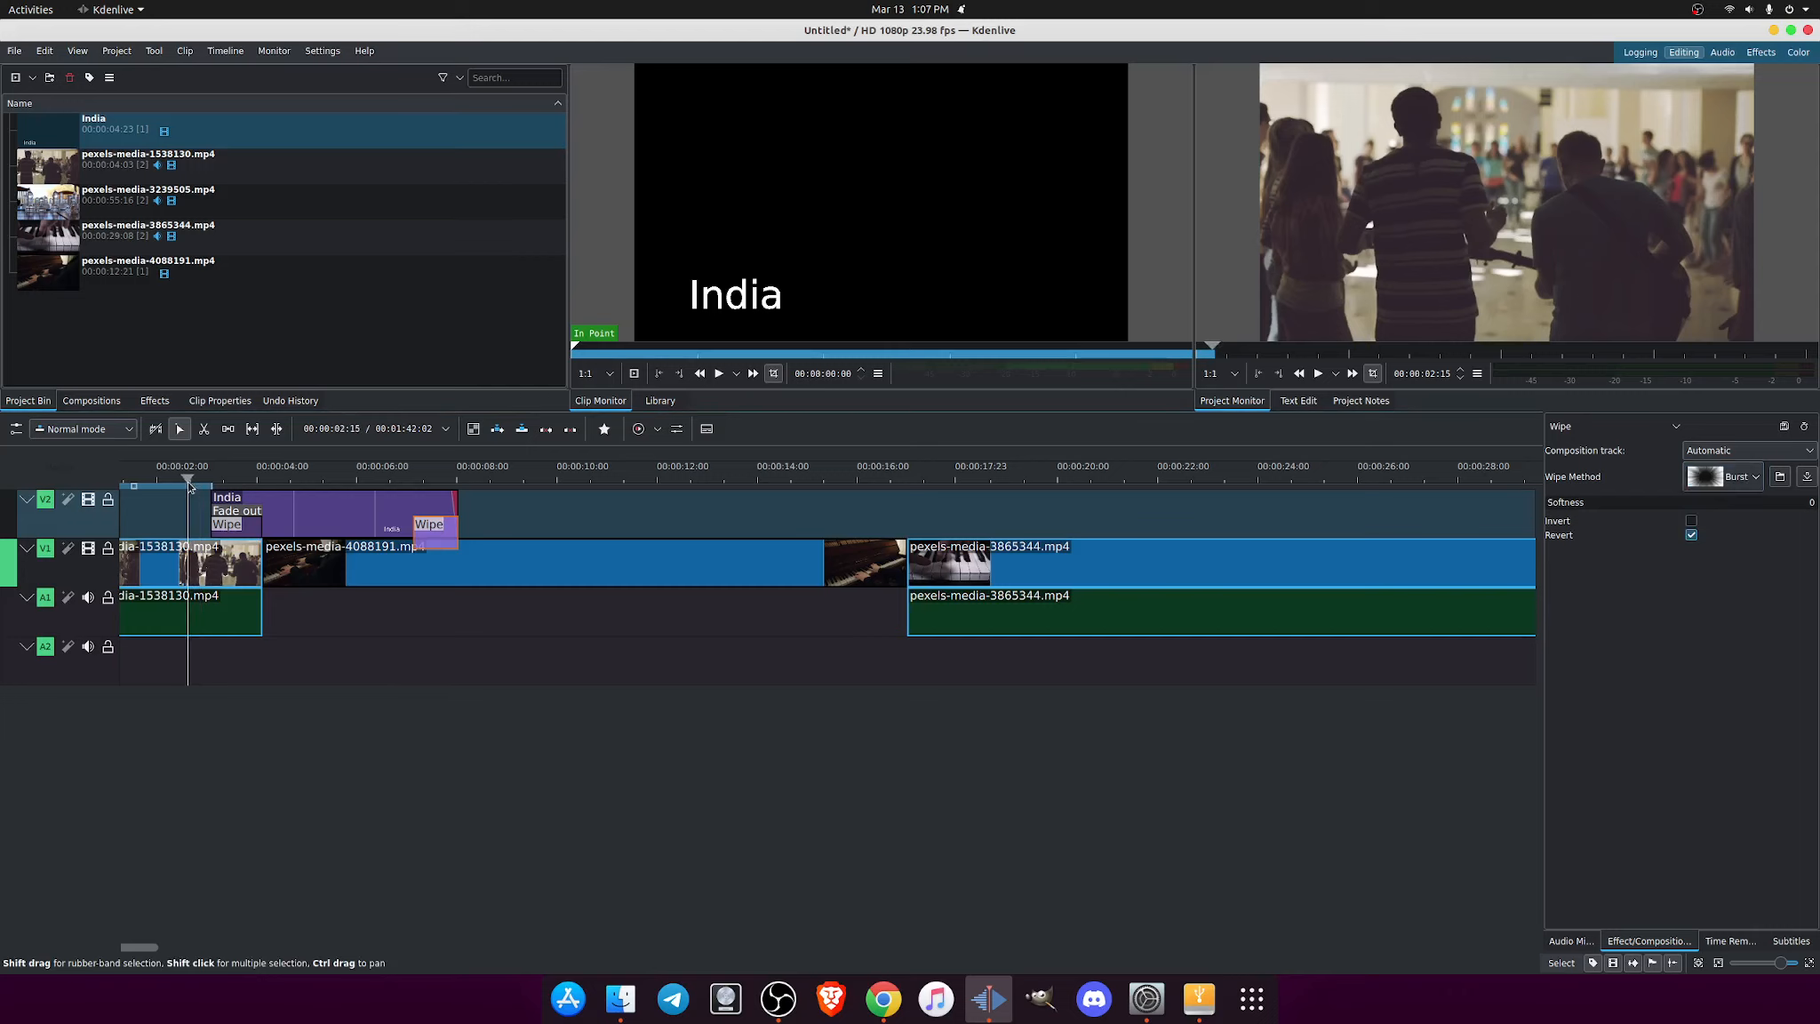
pyautogui.press('space')
pyautogui.click(338, 758)
pyautogui.click(183, 480)
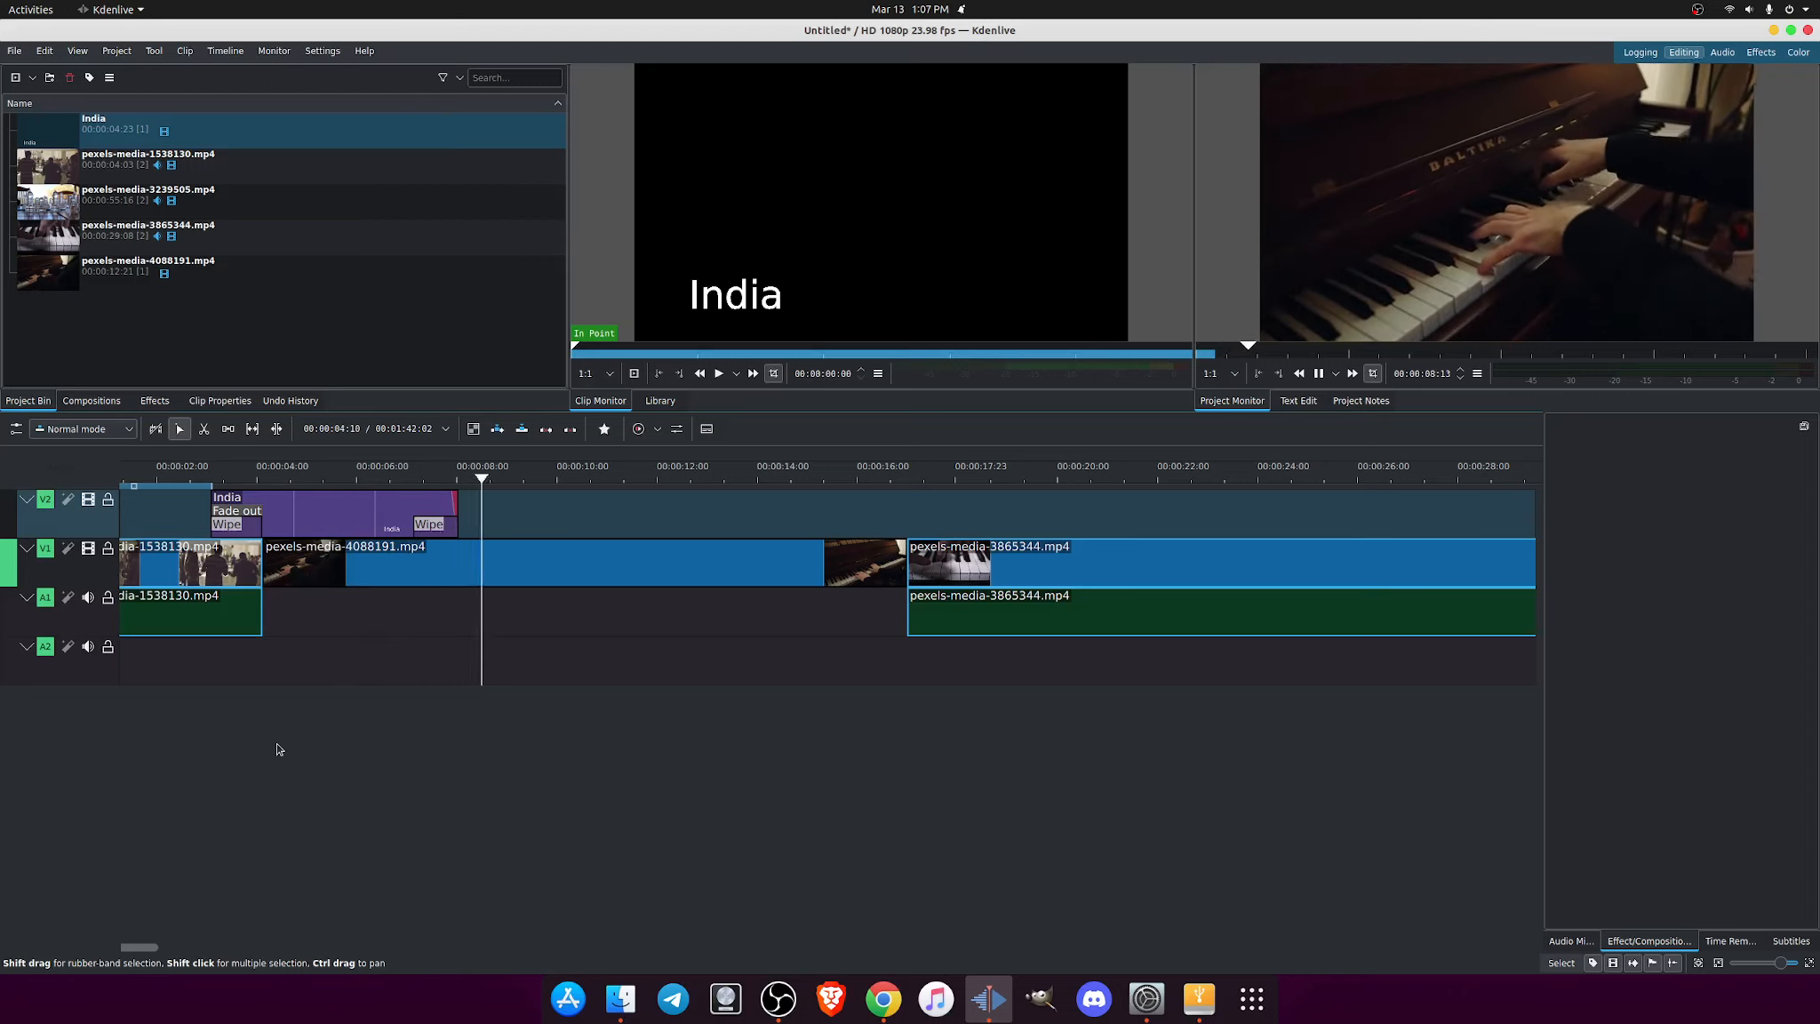
pyautogui.press('space')
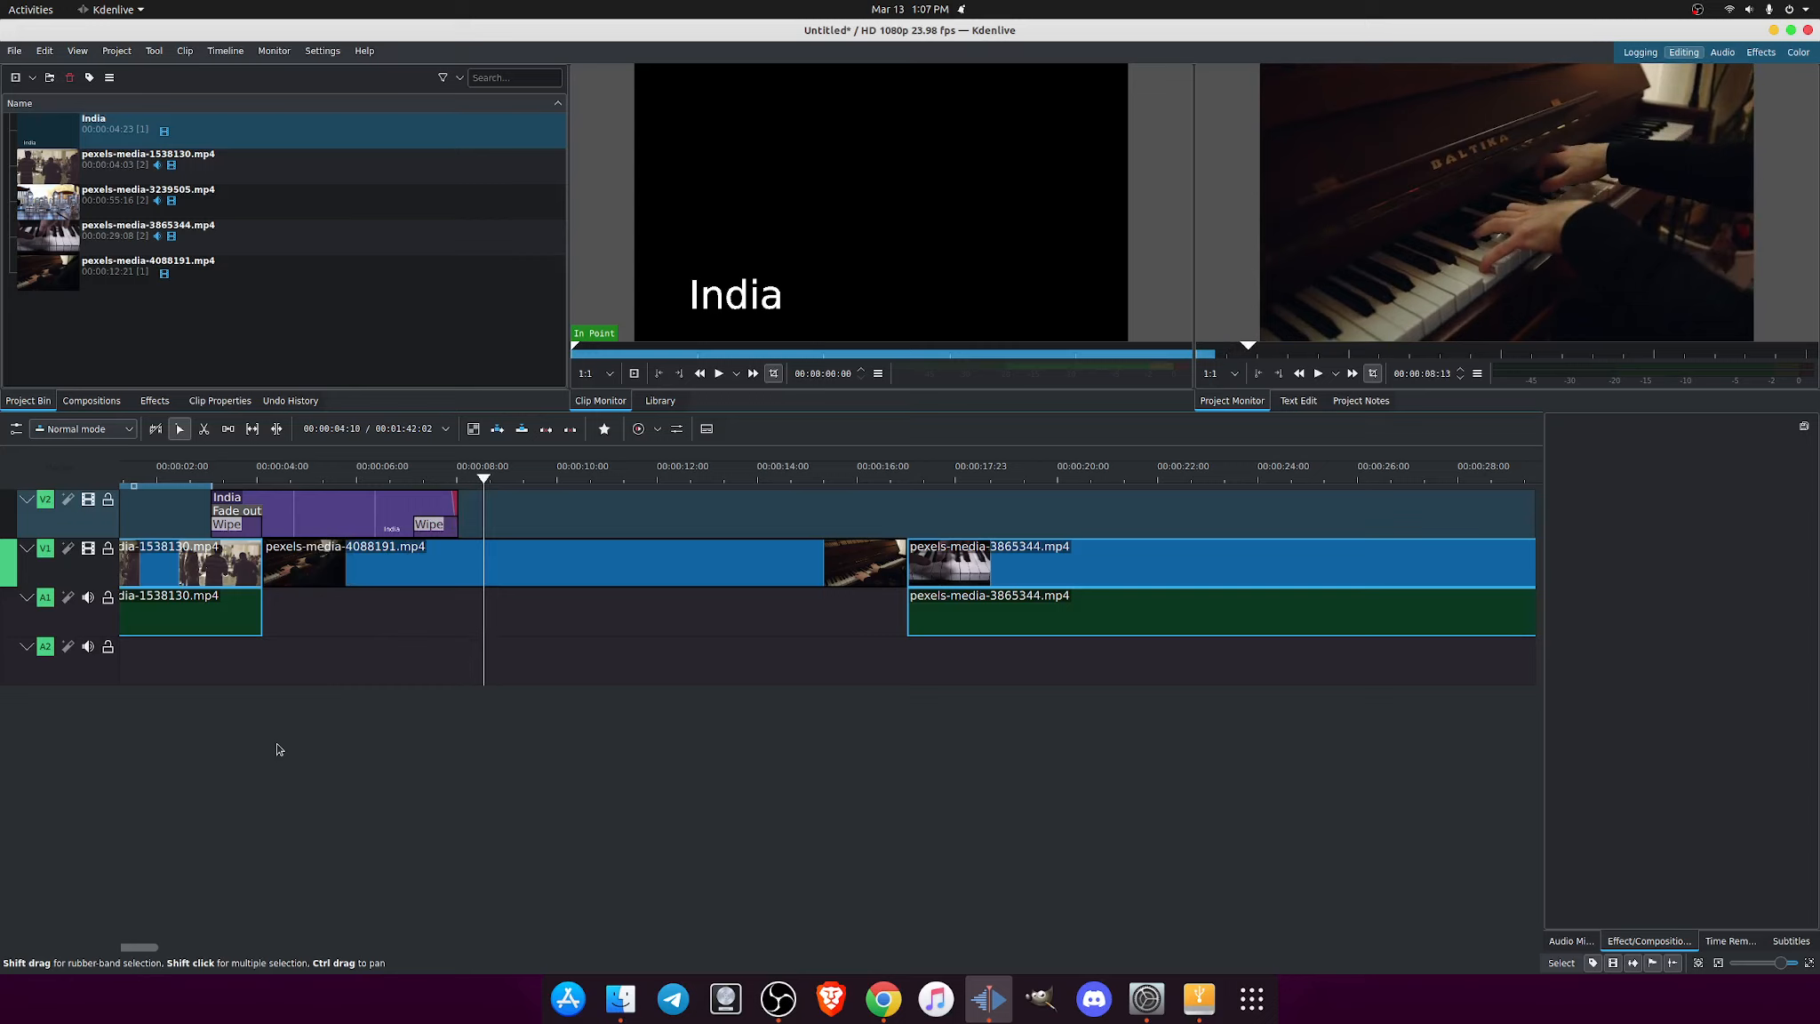
pyautogui.click(299, 518)
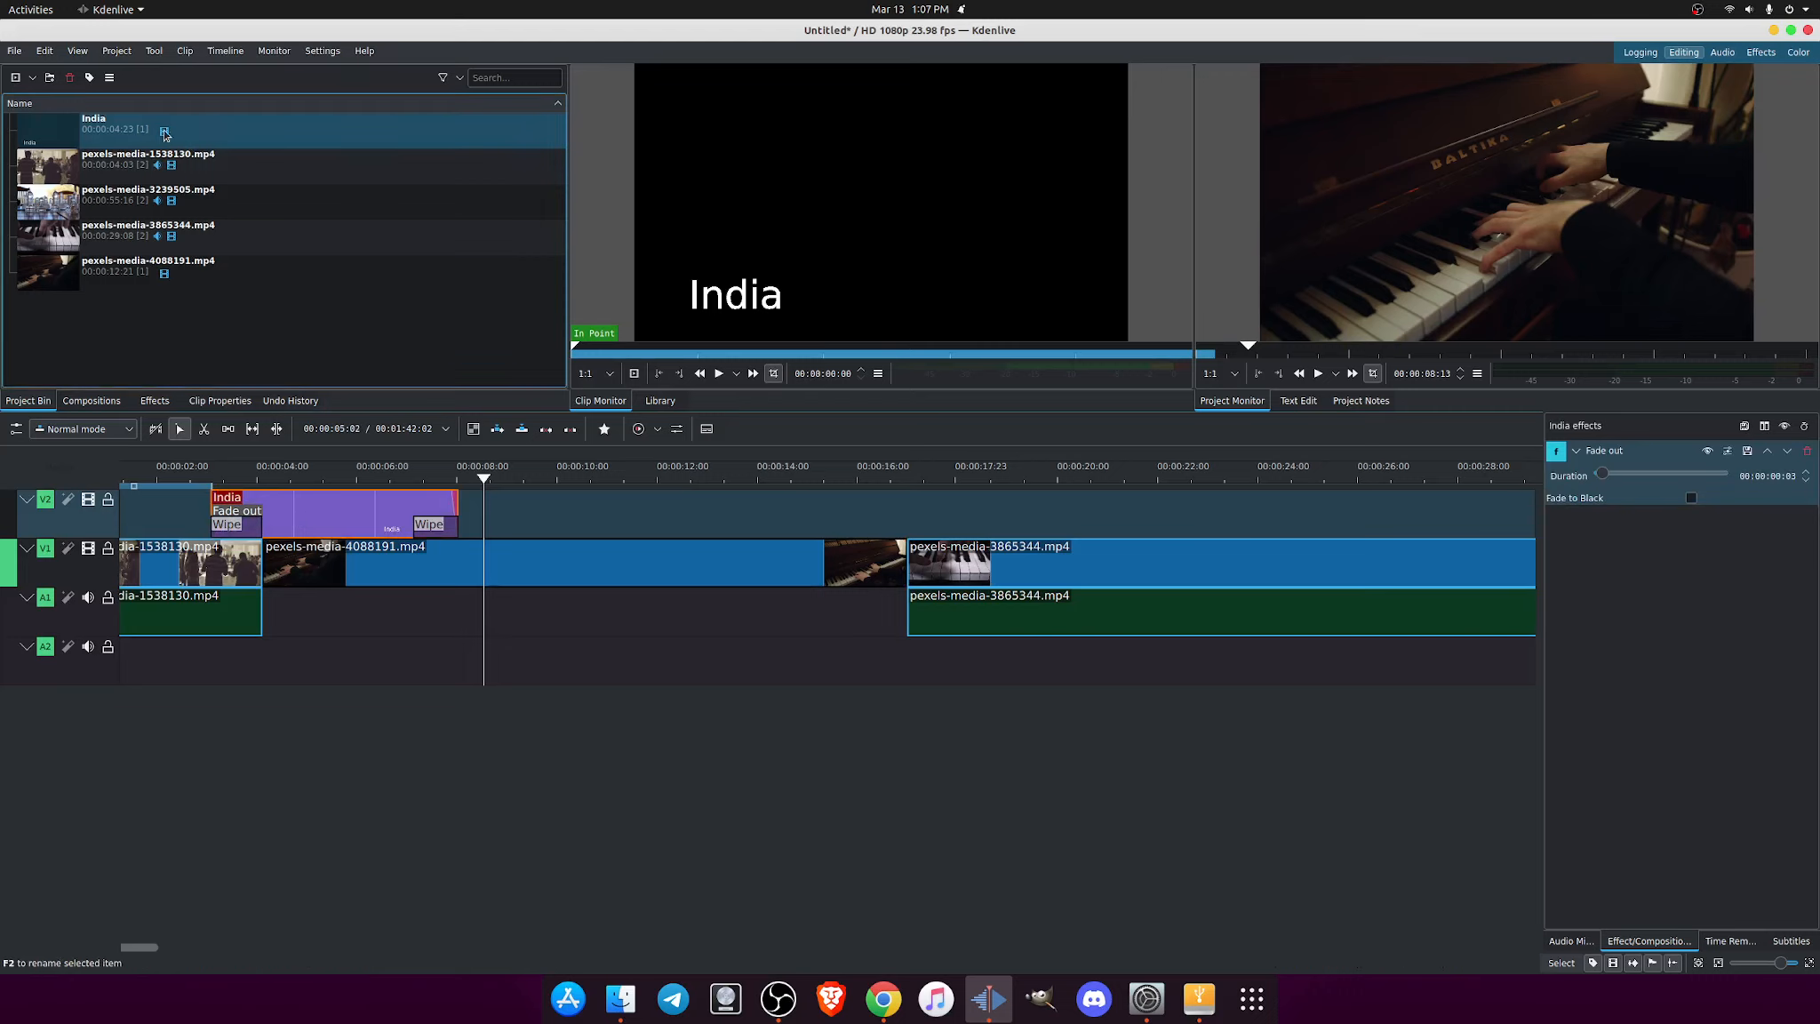
pyautogui.rightClick(322, 525)
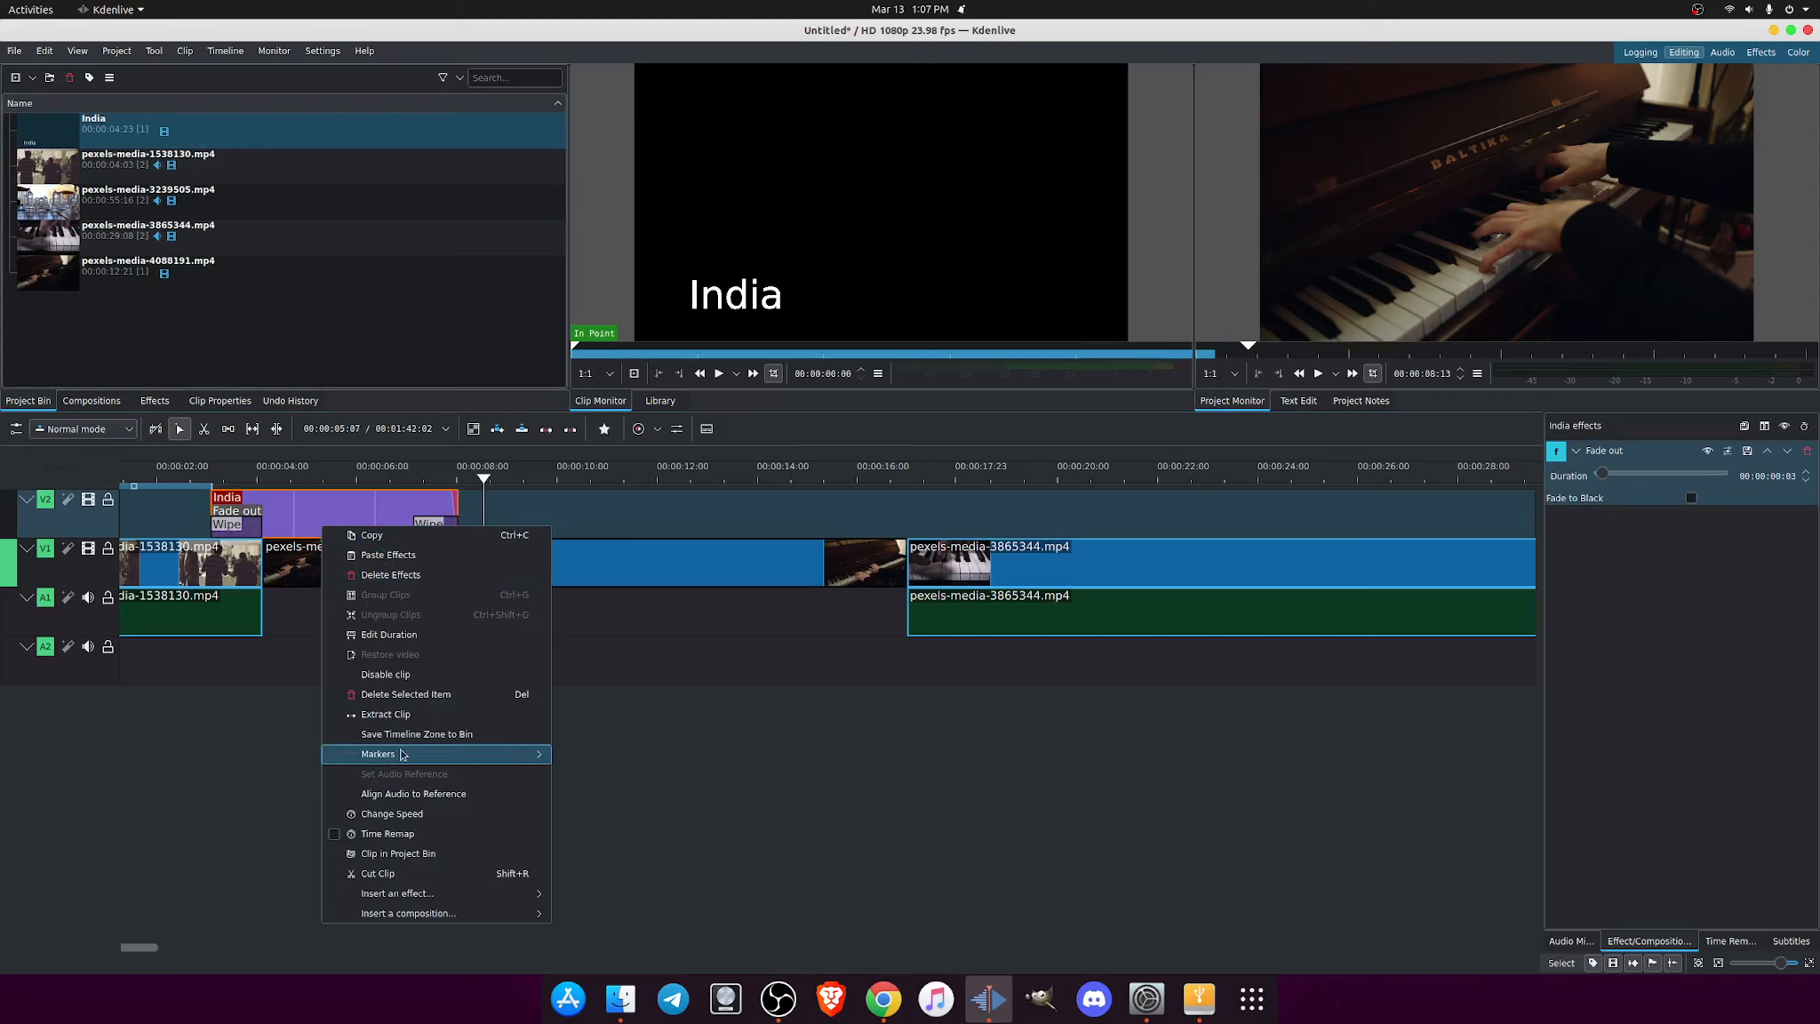
pyautogui.click(320, 519)
pyautogui.rightClick(320, 520)
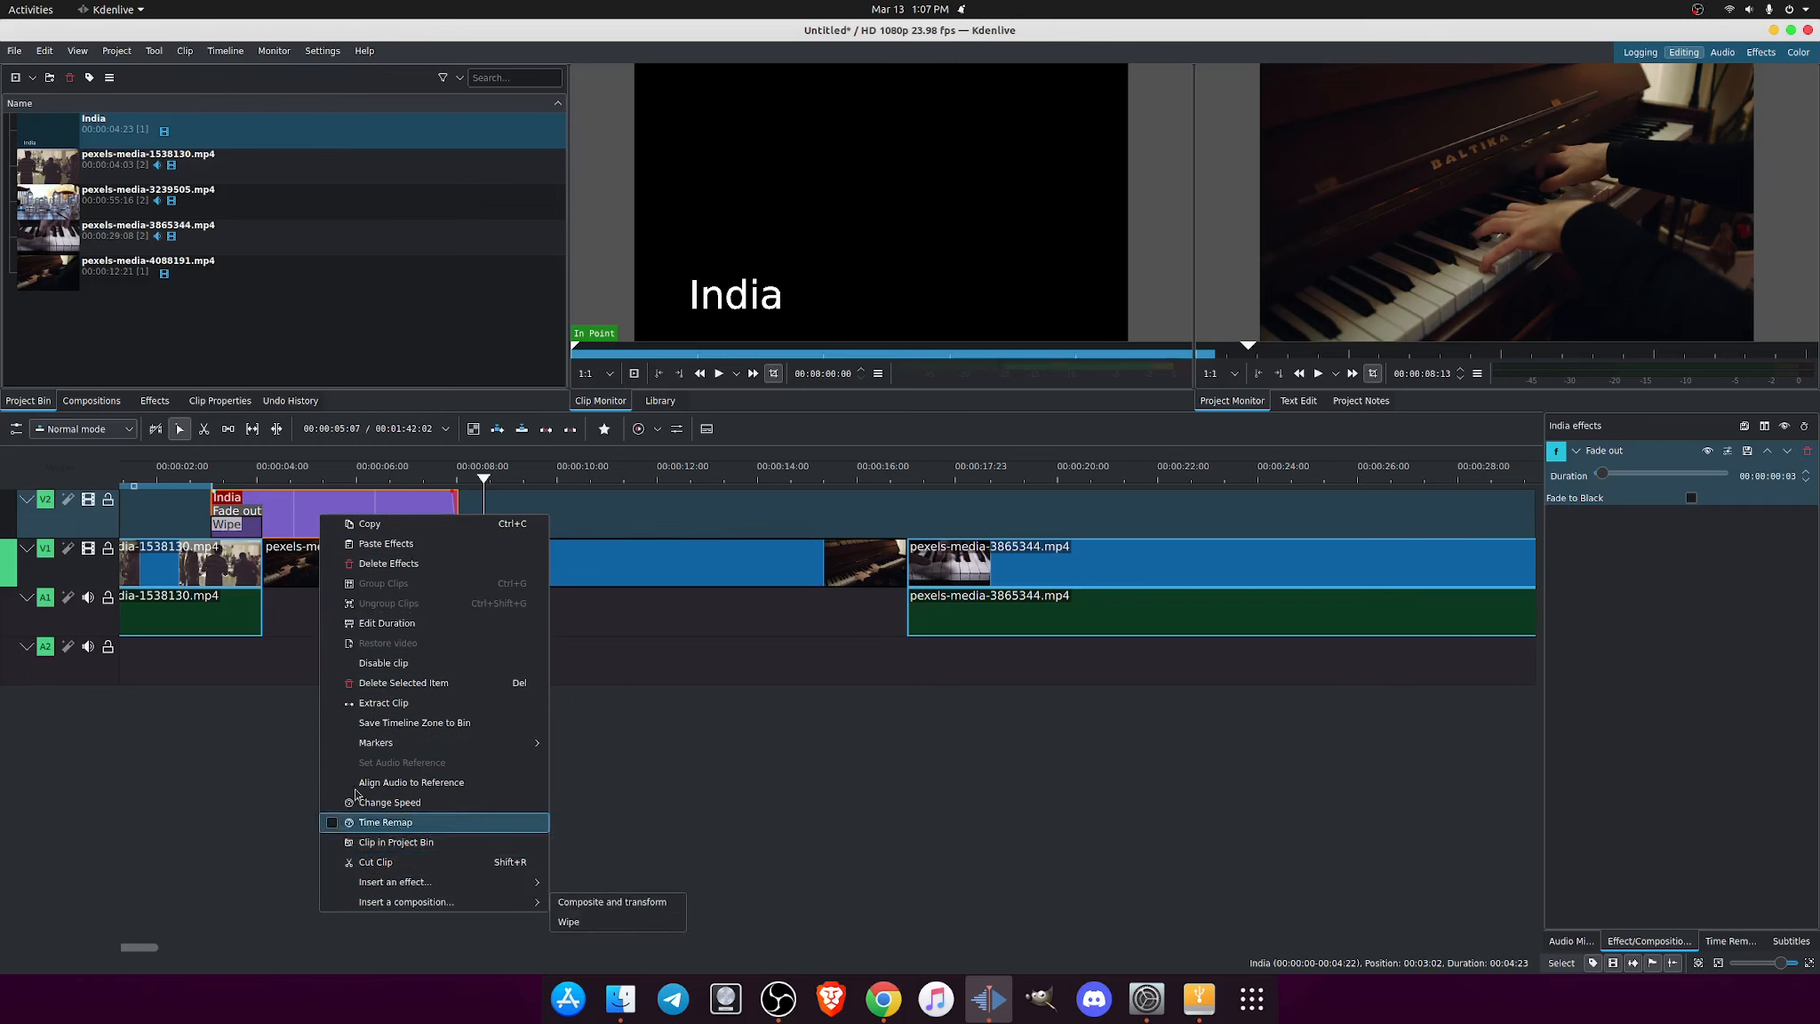
# Open the India title clip for editing and move its text to about X 771, Y 448 near the frame's centre
pyautogui.click(287, 514)
pyautogui.doubleClick(287, 514)
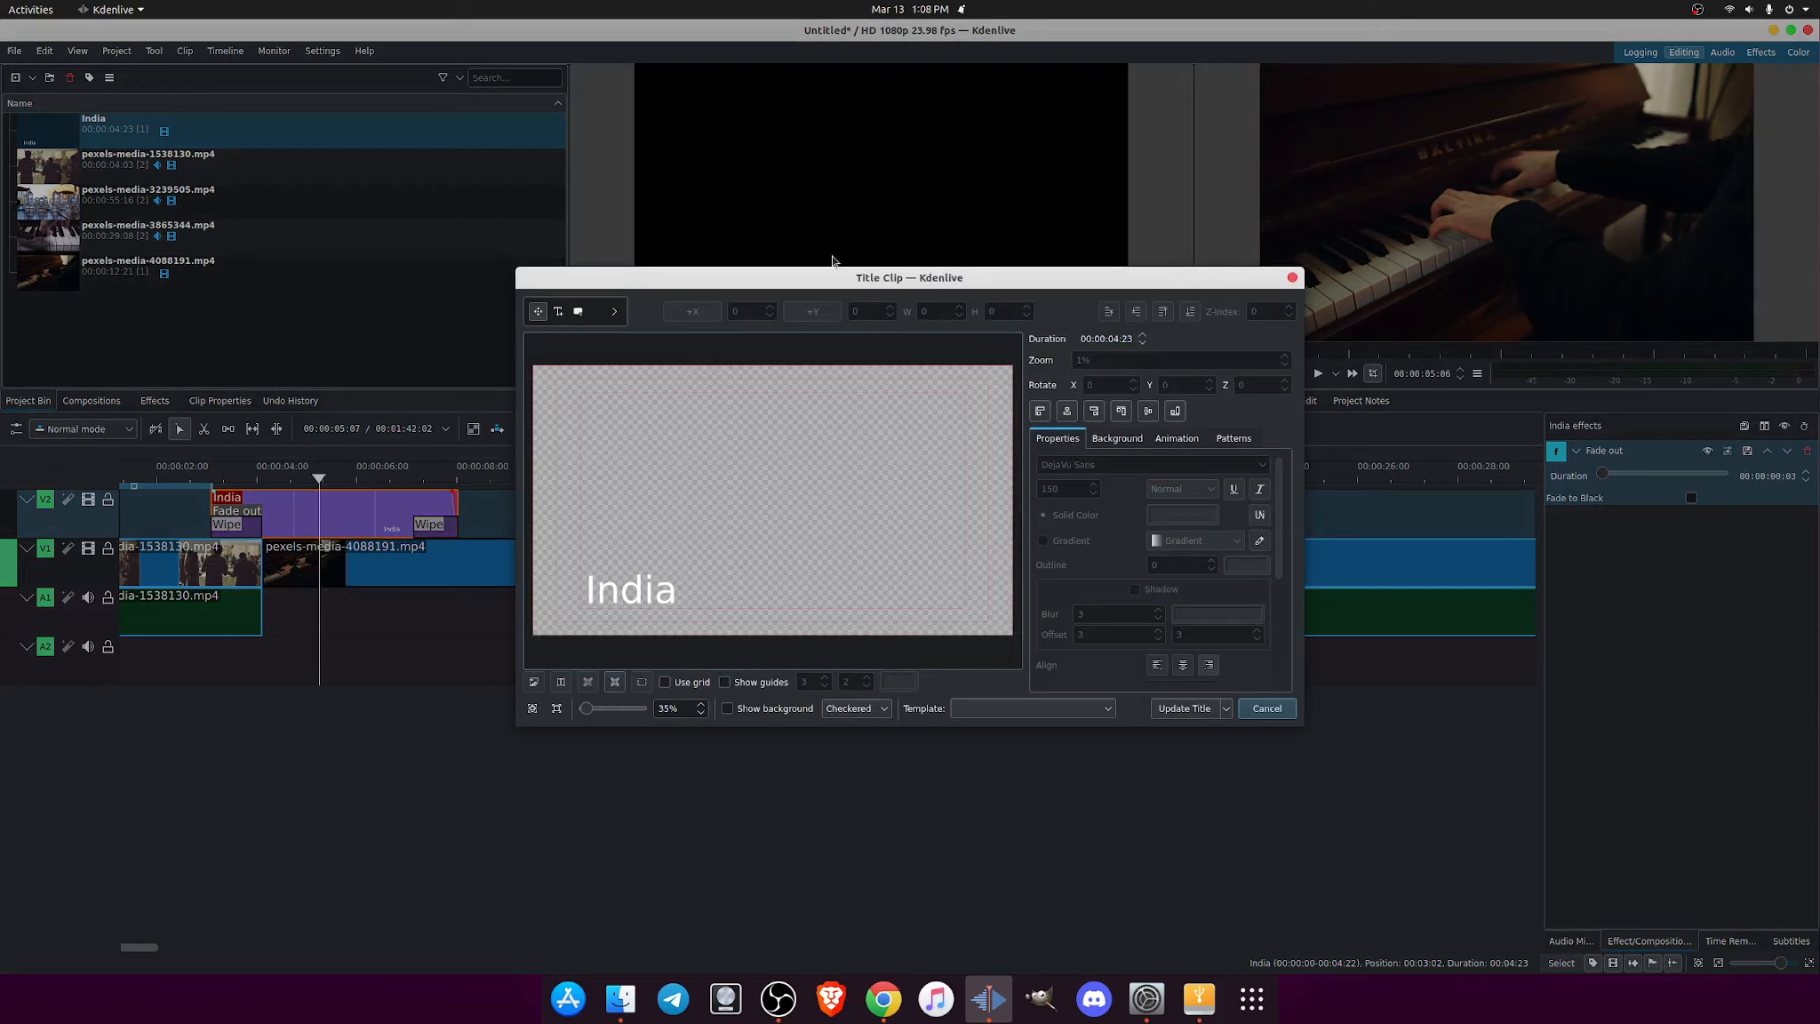
pyautogui.moveTo(641, 596); pyautogui.dragTo(781, 504)
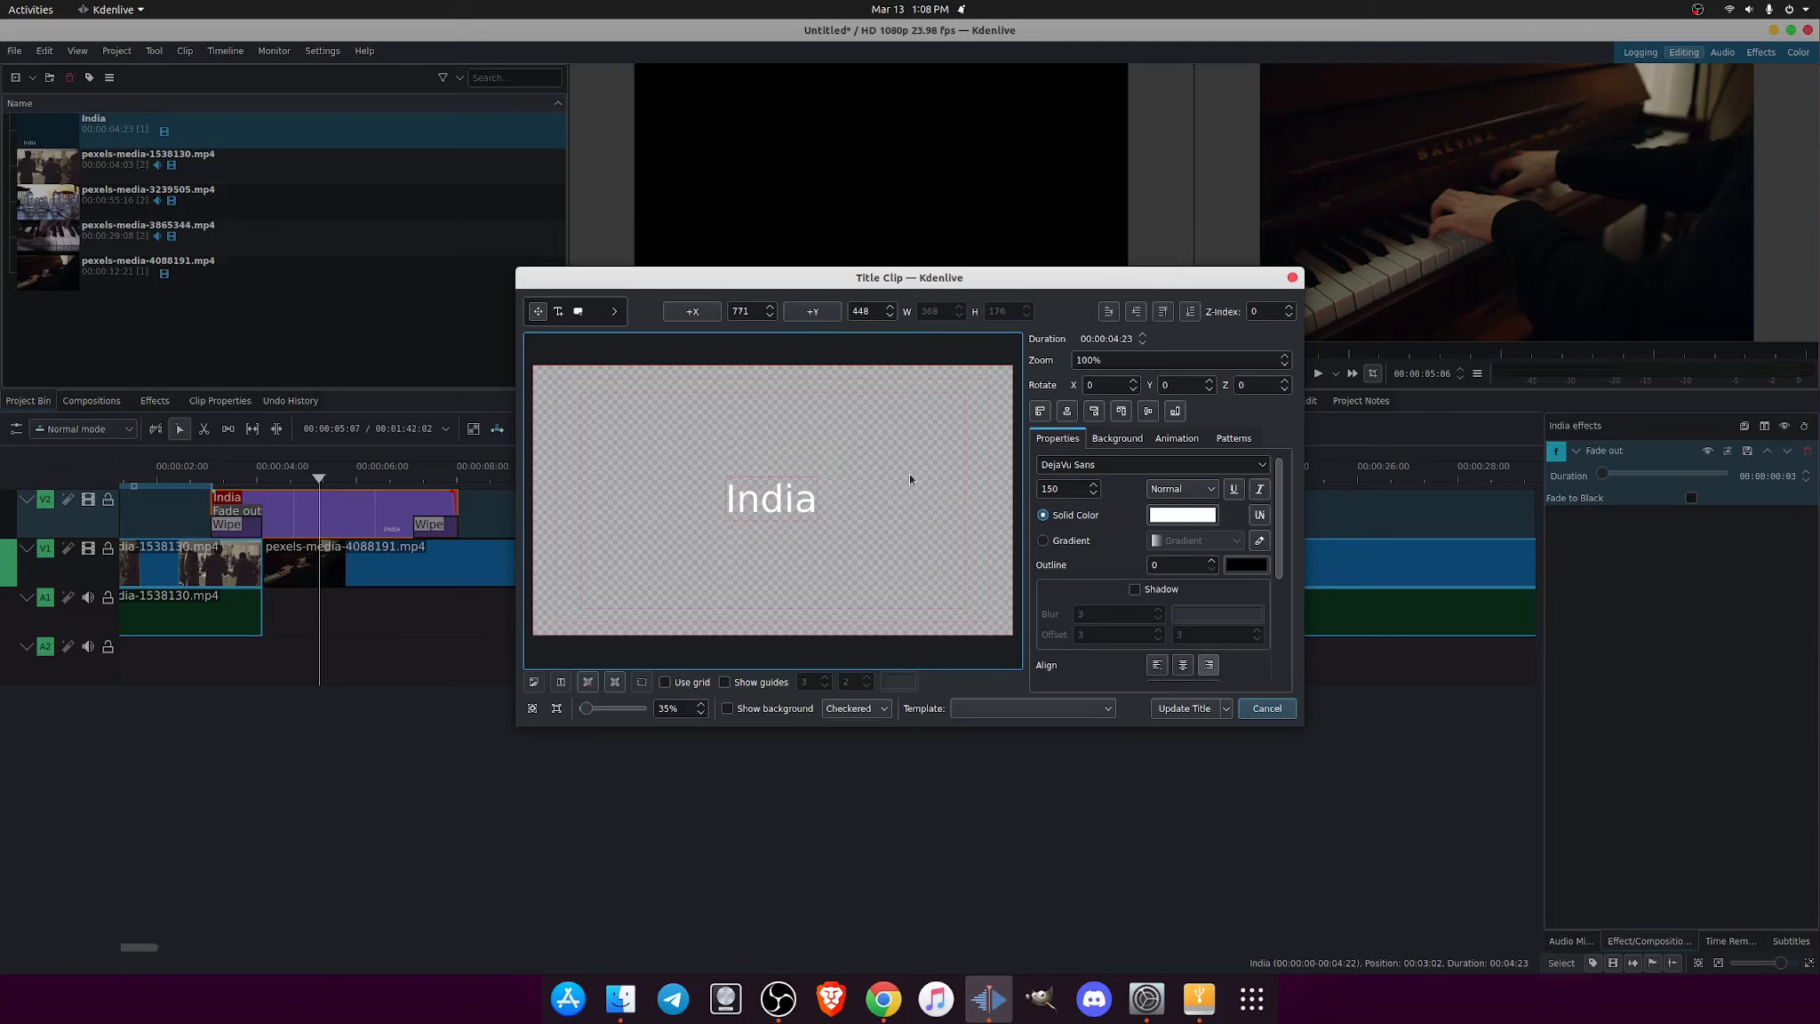
# Try a gradient fill on the India text, return to a solid color and set it to black, #000000
pyautogui.click(1097, 465)
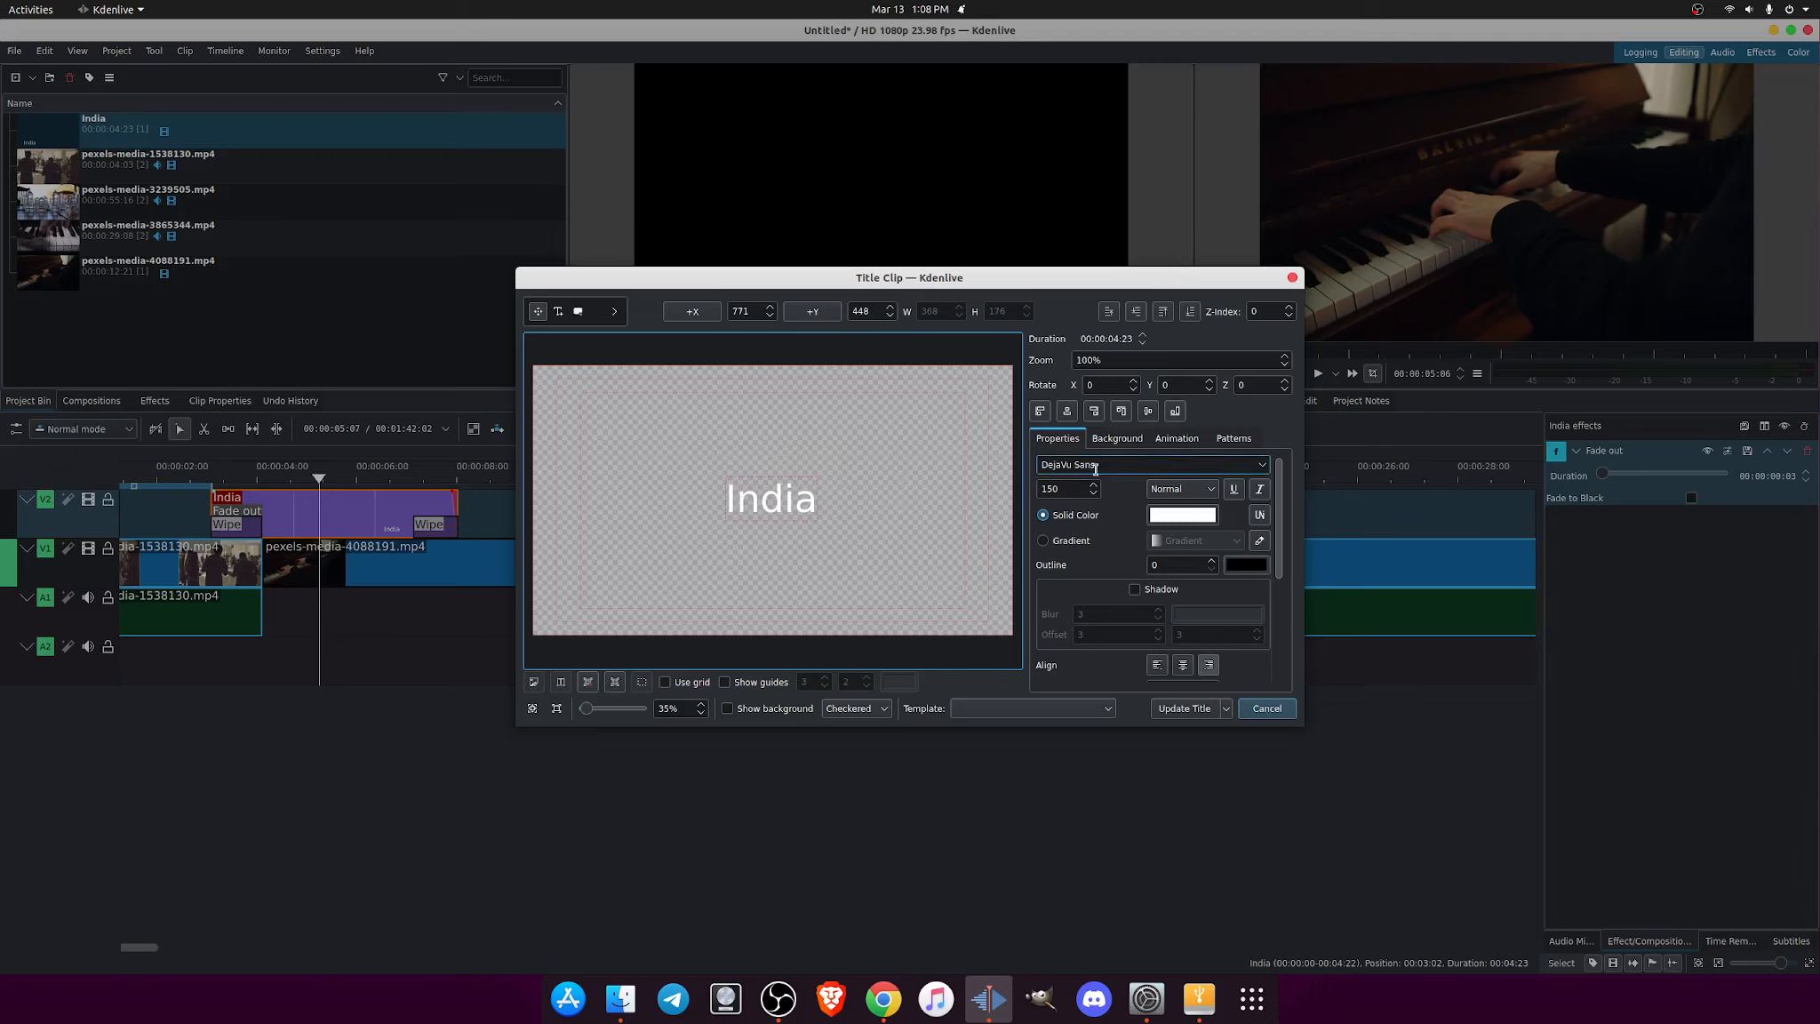
pyautogui.click(1065, 544)
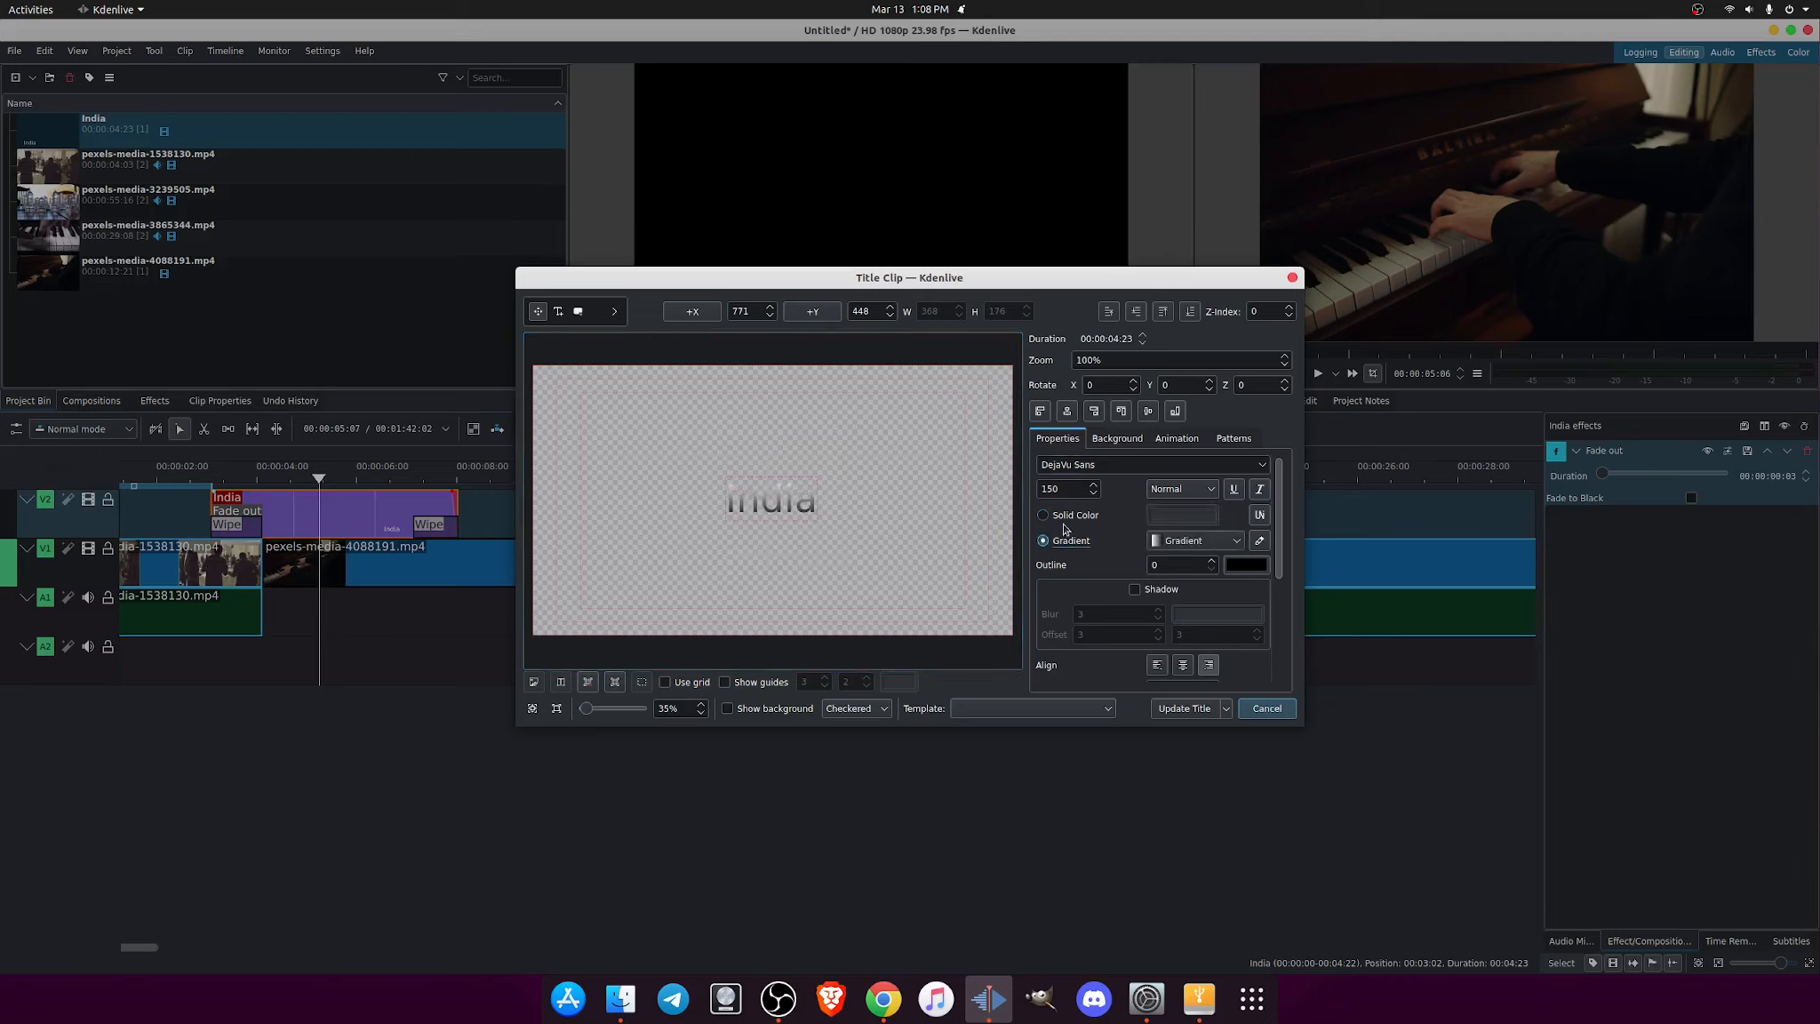
pyautogui.click(1068, 521)
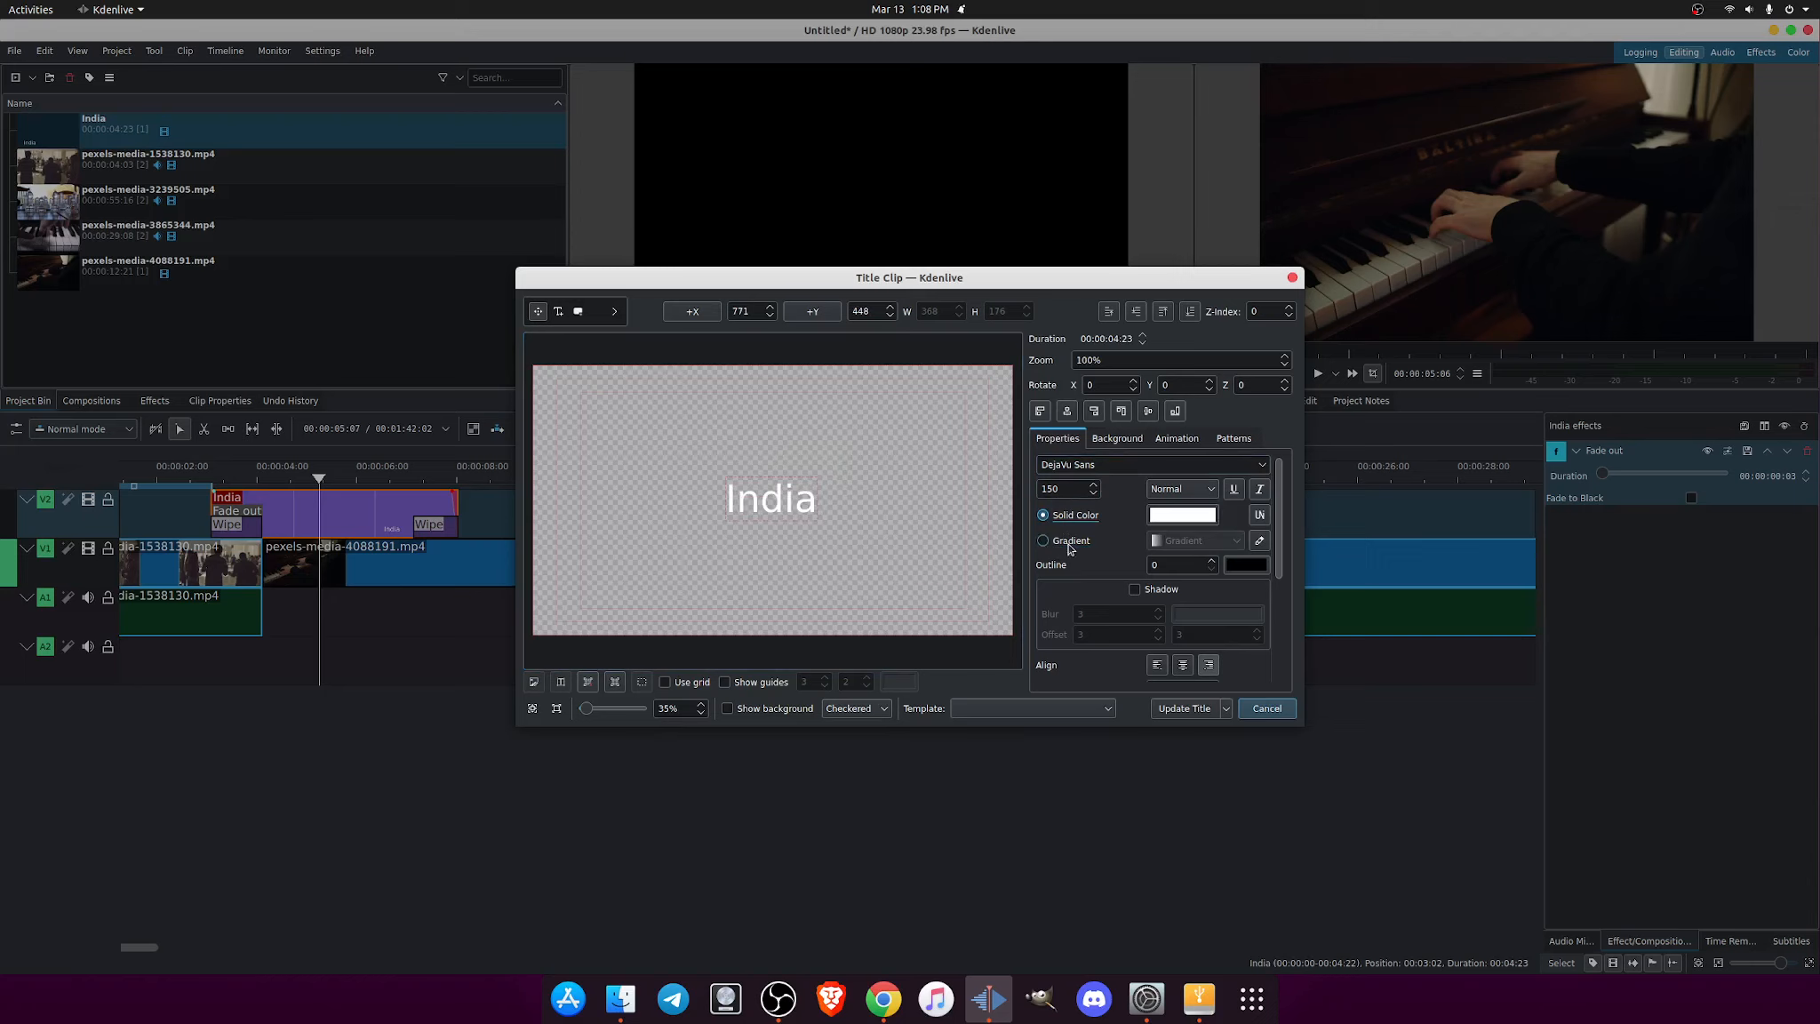
pyautogui.click(1172, 524)
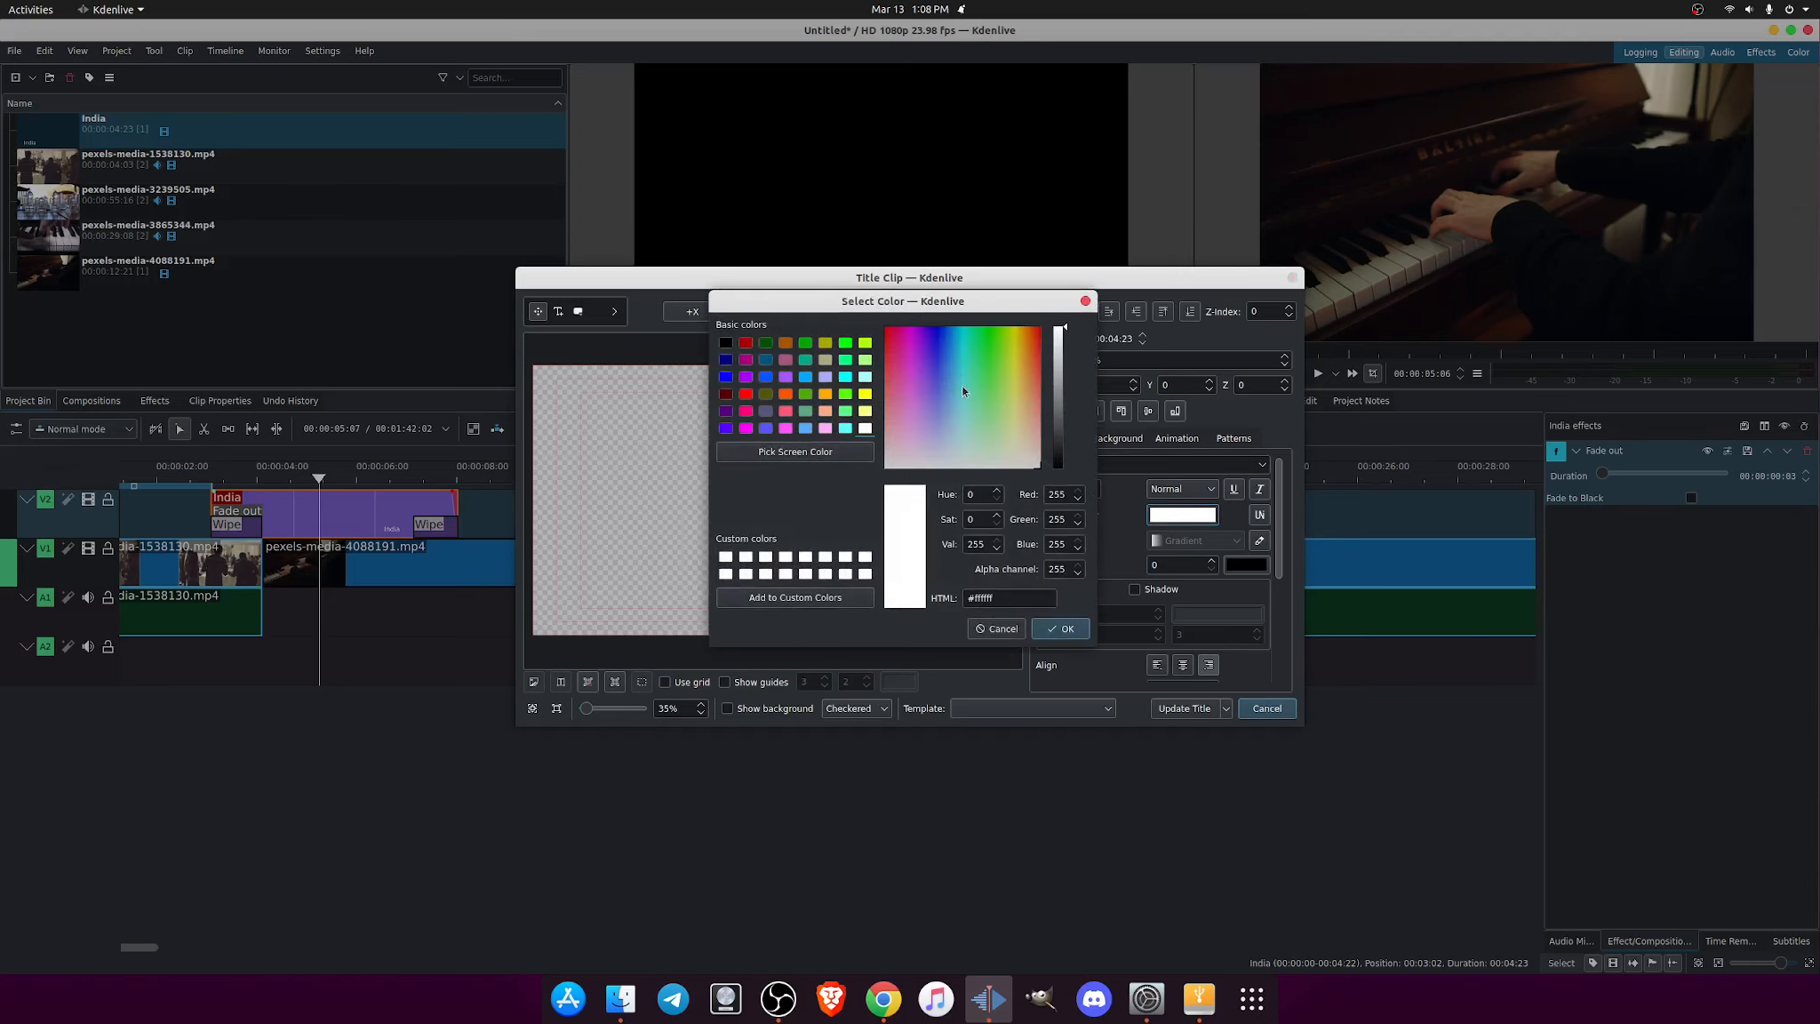
pyautogui.click(727, 344)
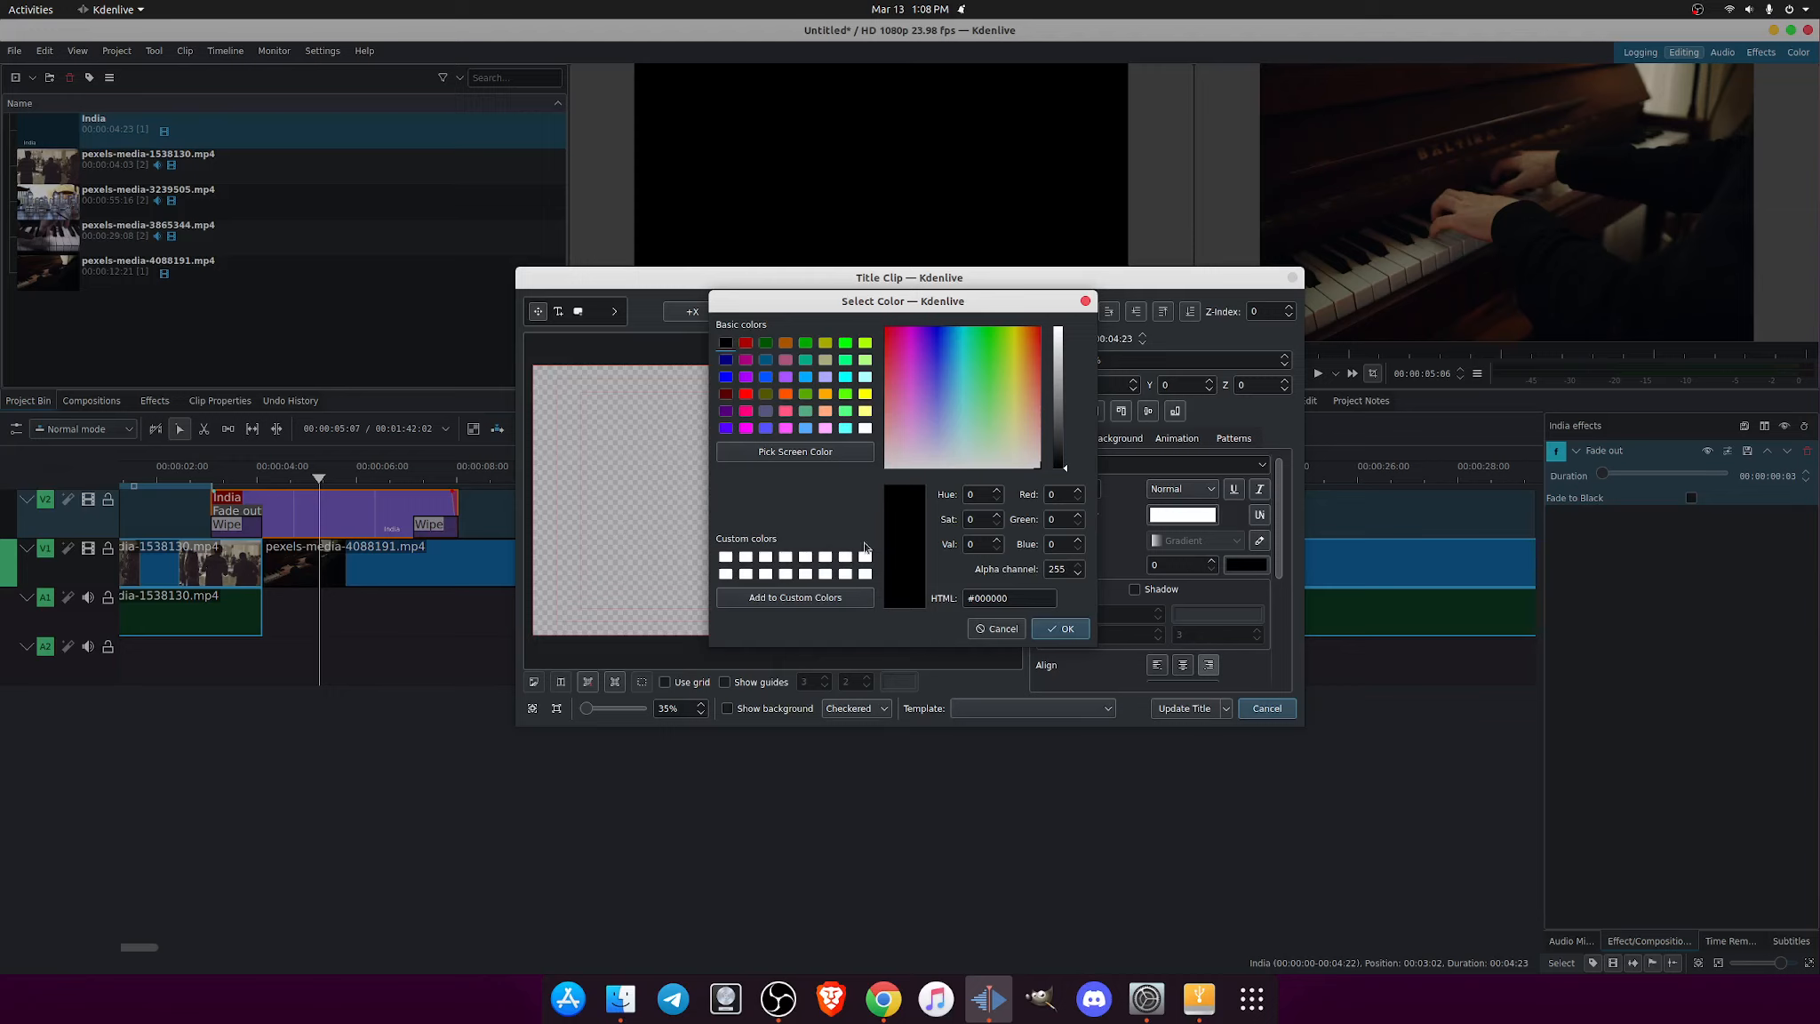
pyautogui.click(1063, 629)
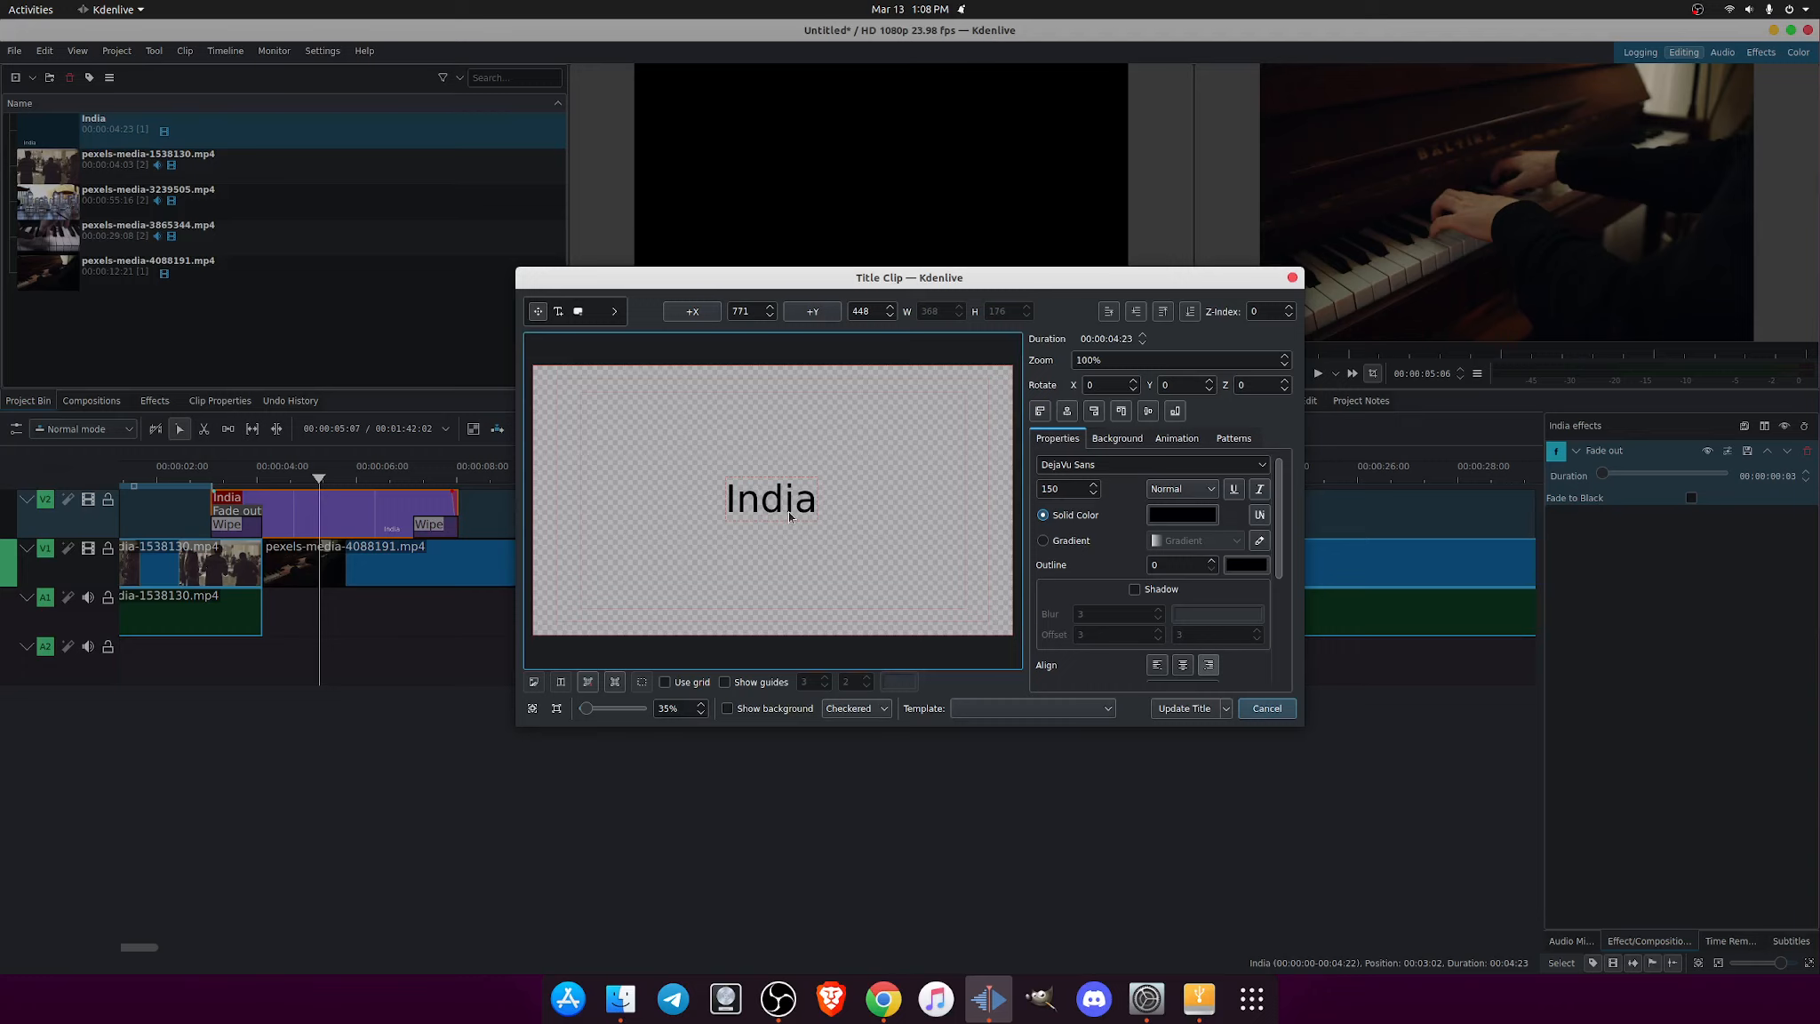
# Browse the fonts for the India text, try Ubuntu Condensed and set the font to Ubuntu
pyautogui.click(1265, 472)
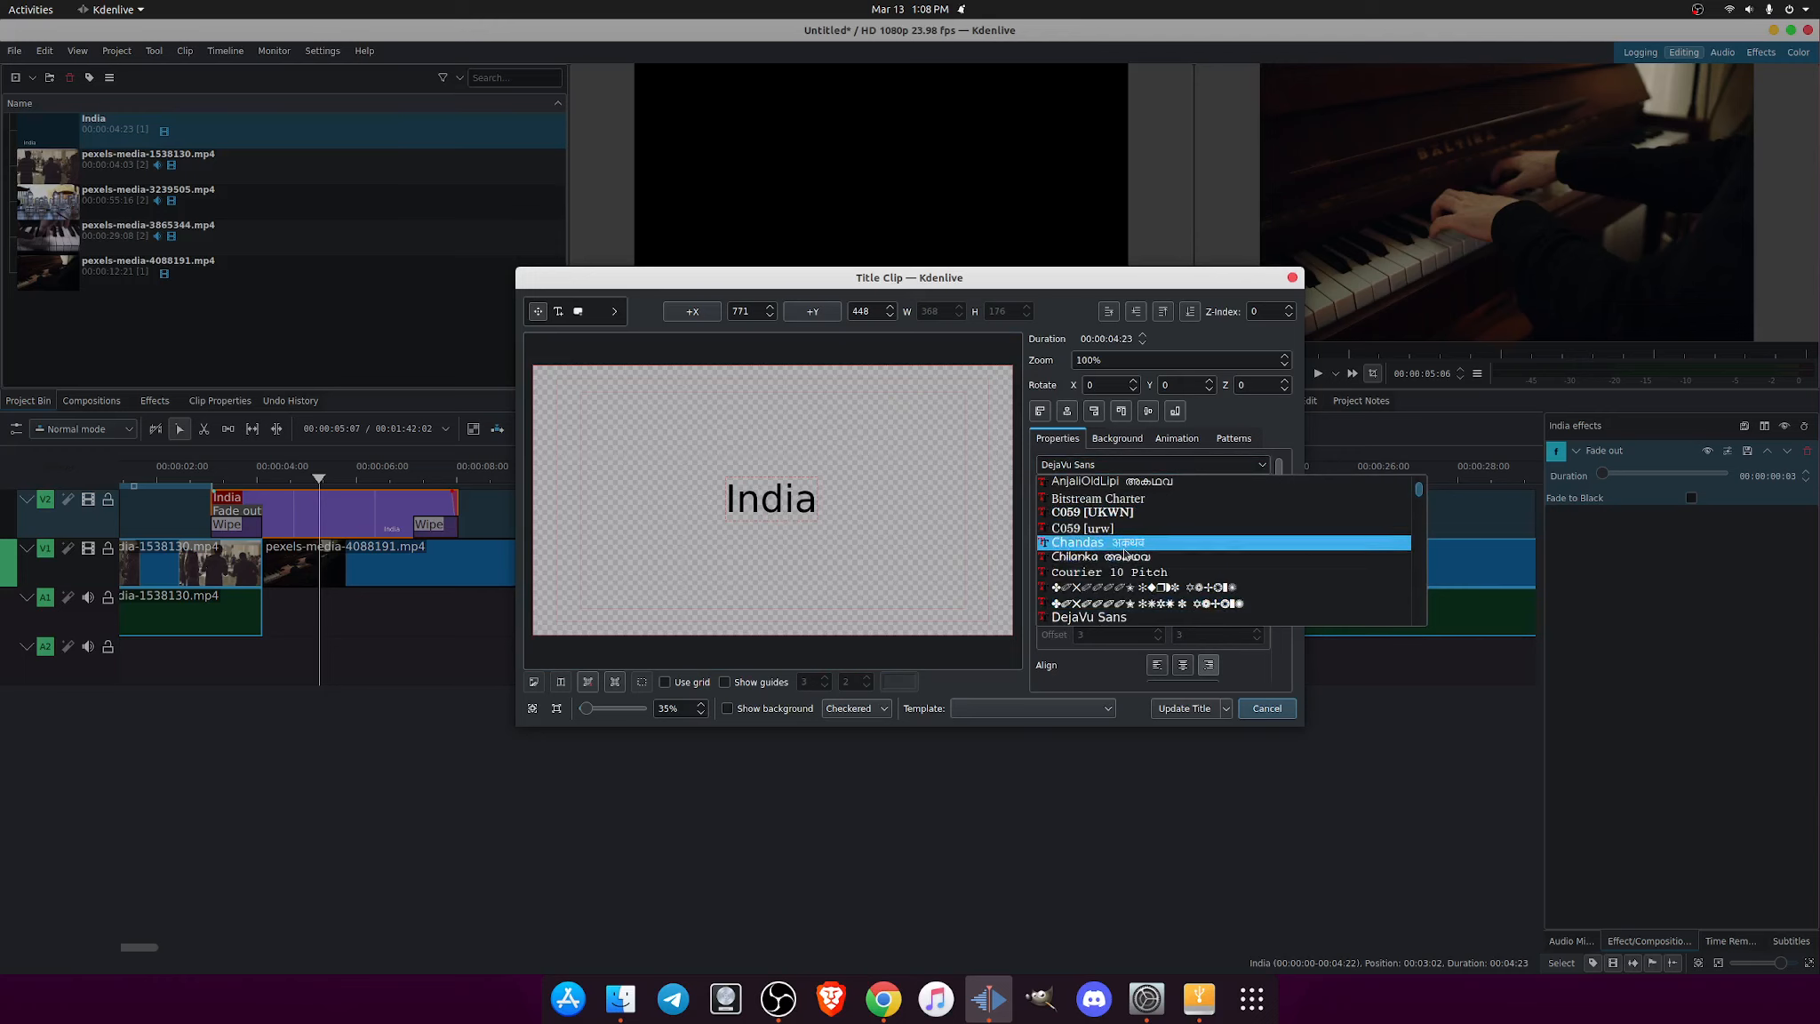
pyautogui.scroll(-3, 1125, 554)
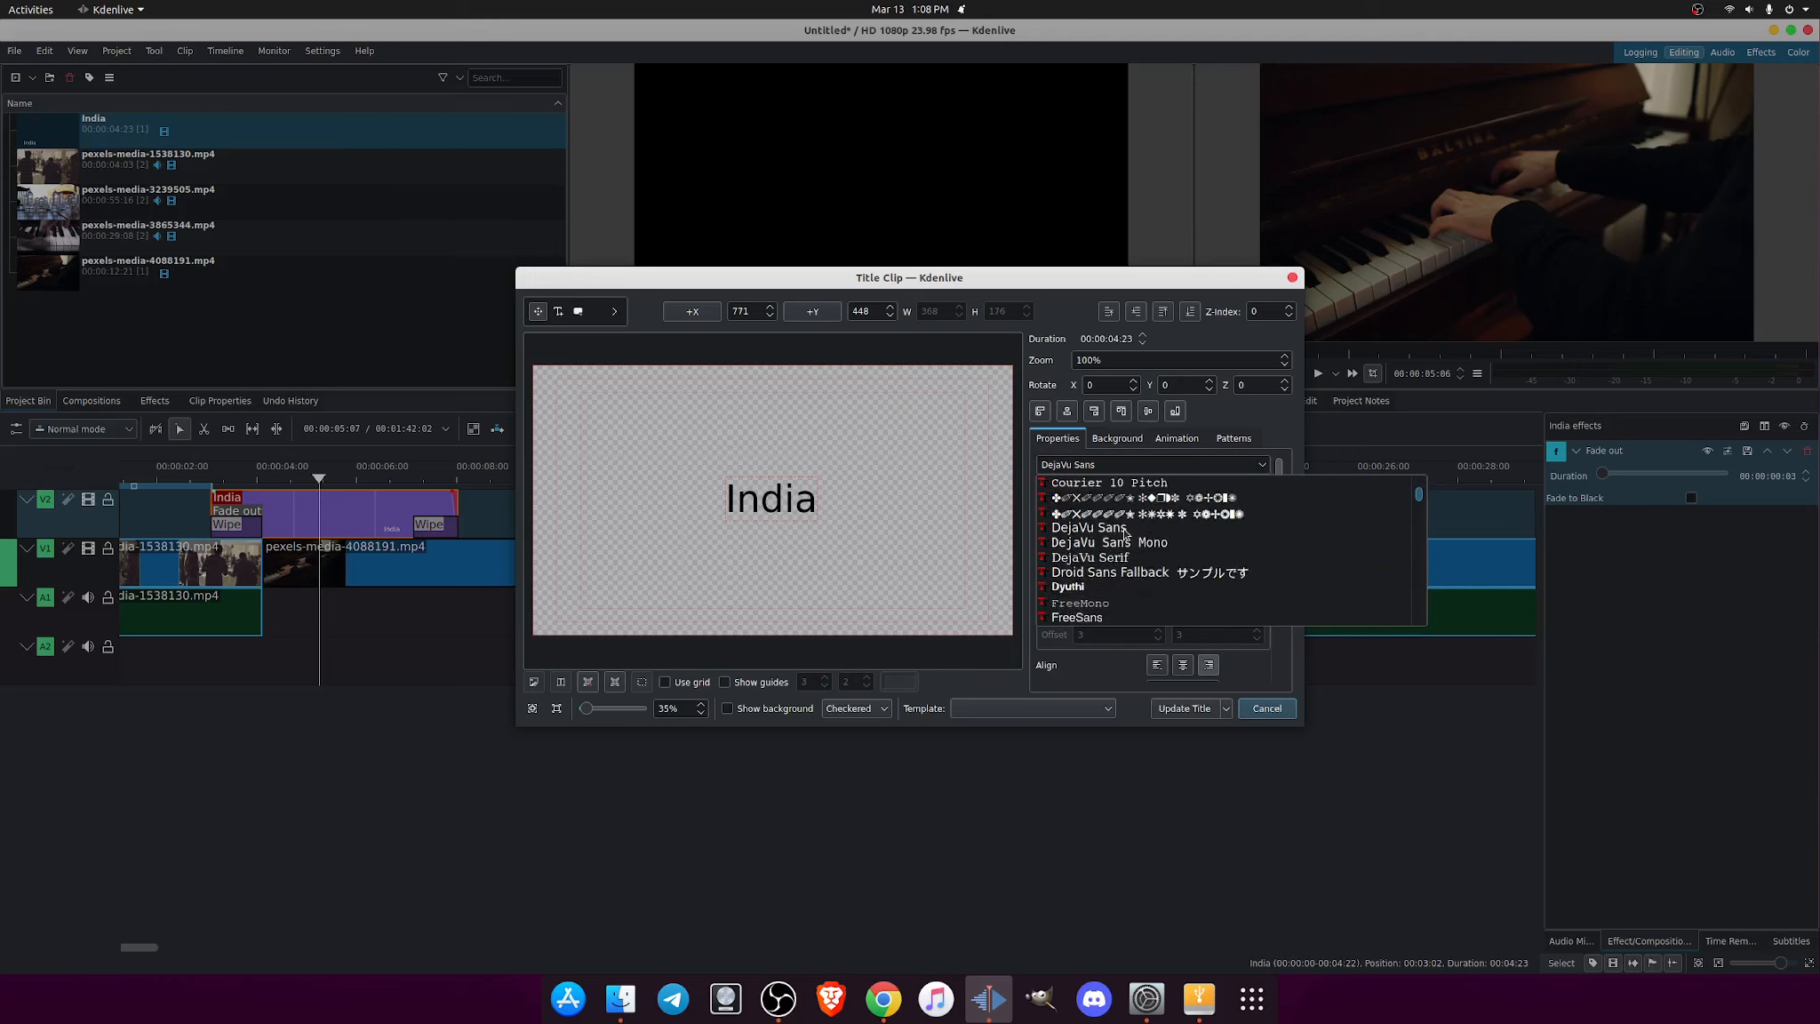
pyautogui.scroll(2, 1125, 525)
pyautogui.scroll(1, 1111, 517)
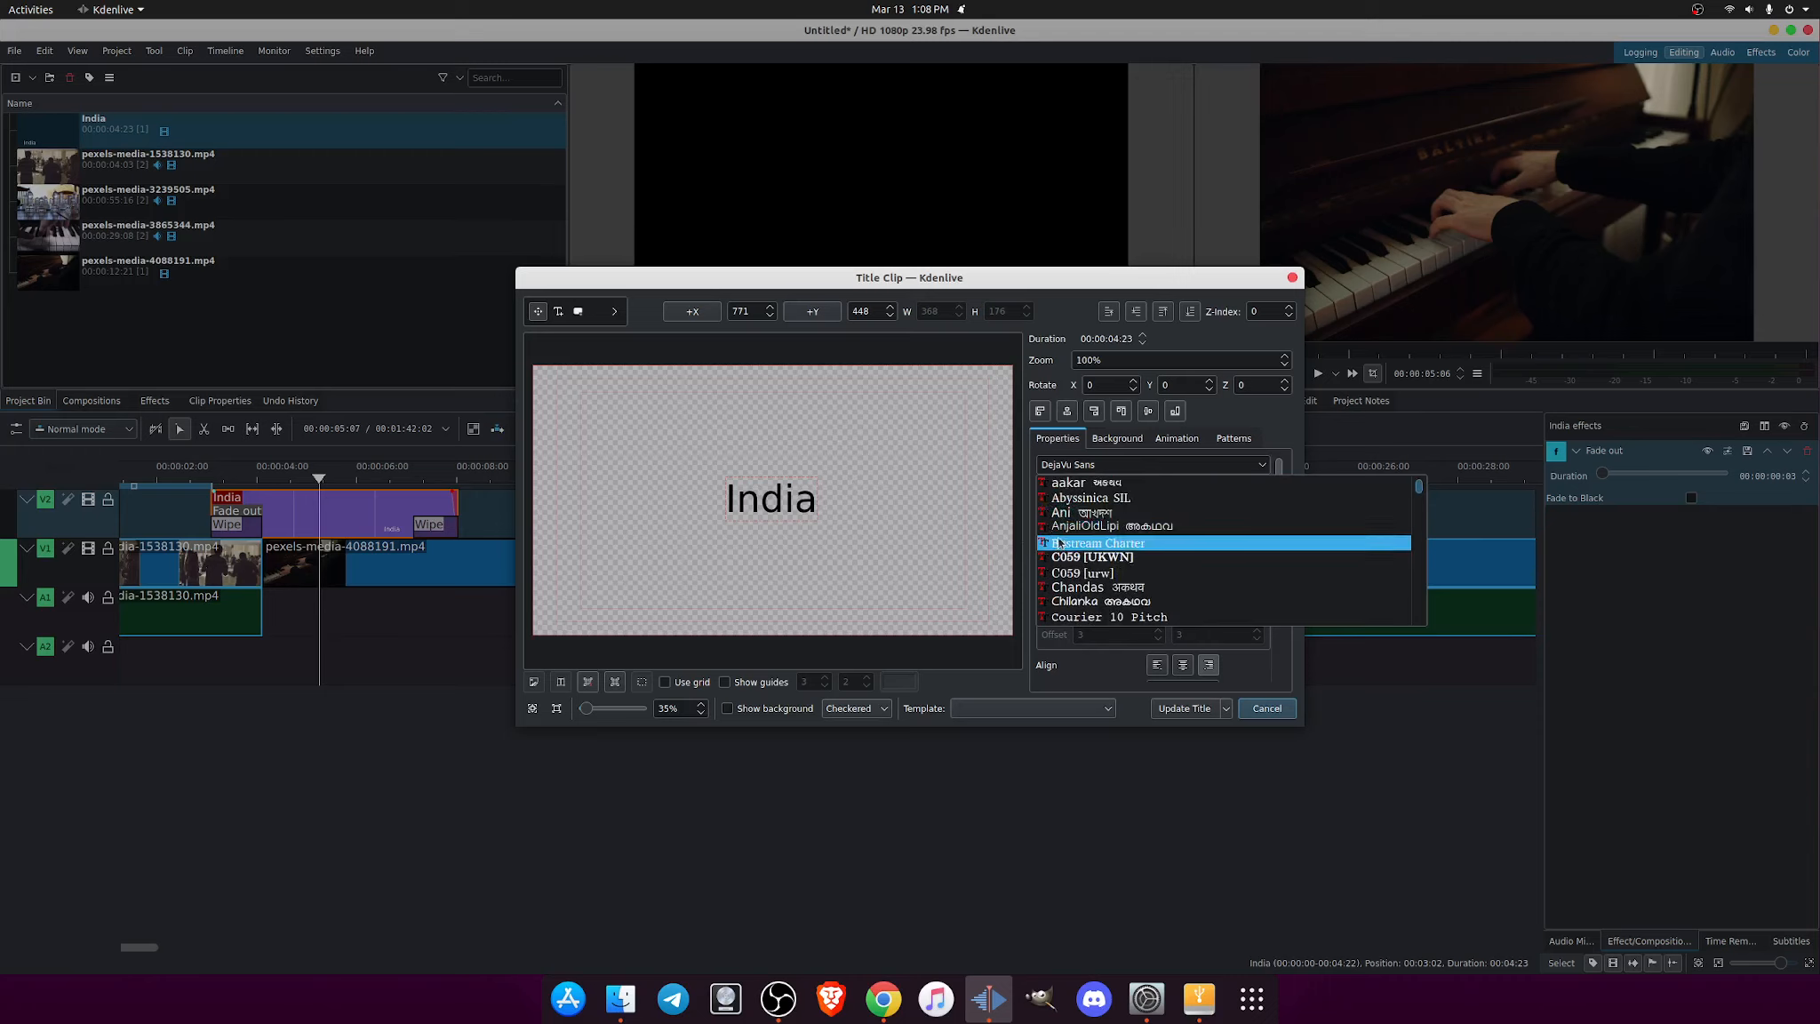
pyautogui.scroll(-1, 1060, 543)
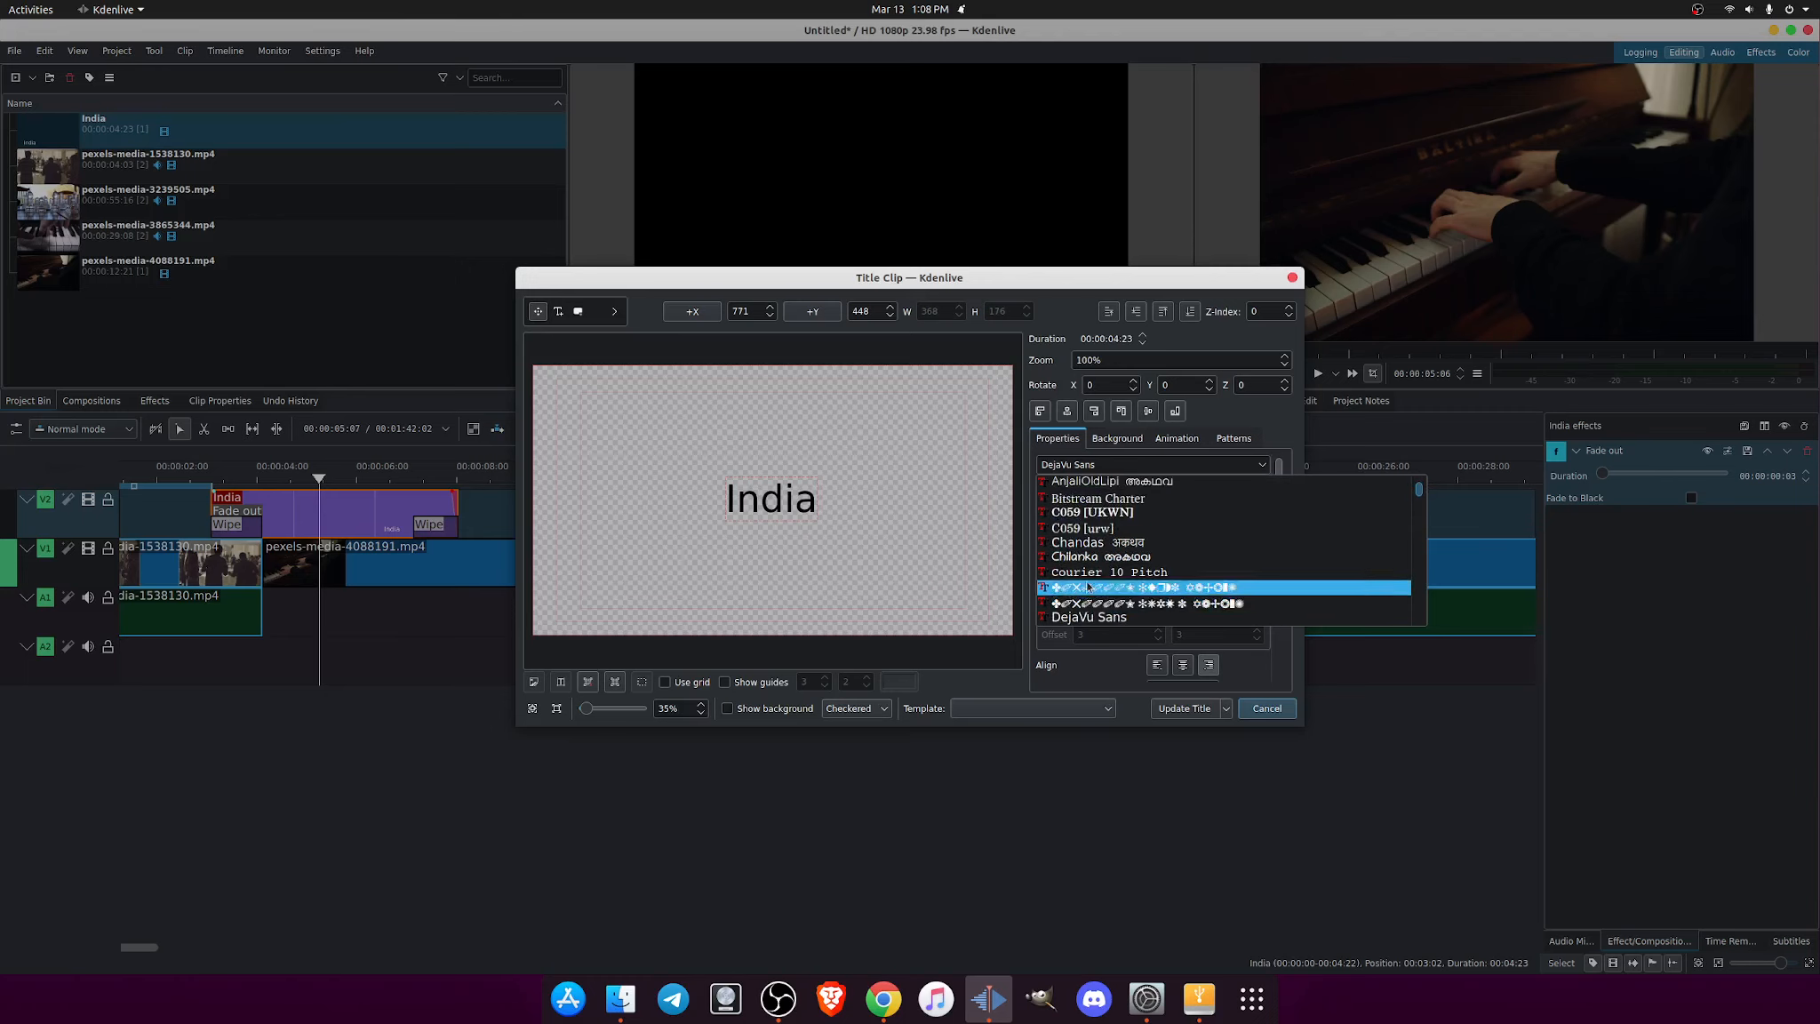
pyautogui.scroll(-1, 1084, 591)
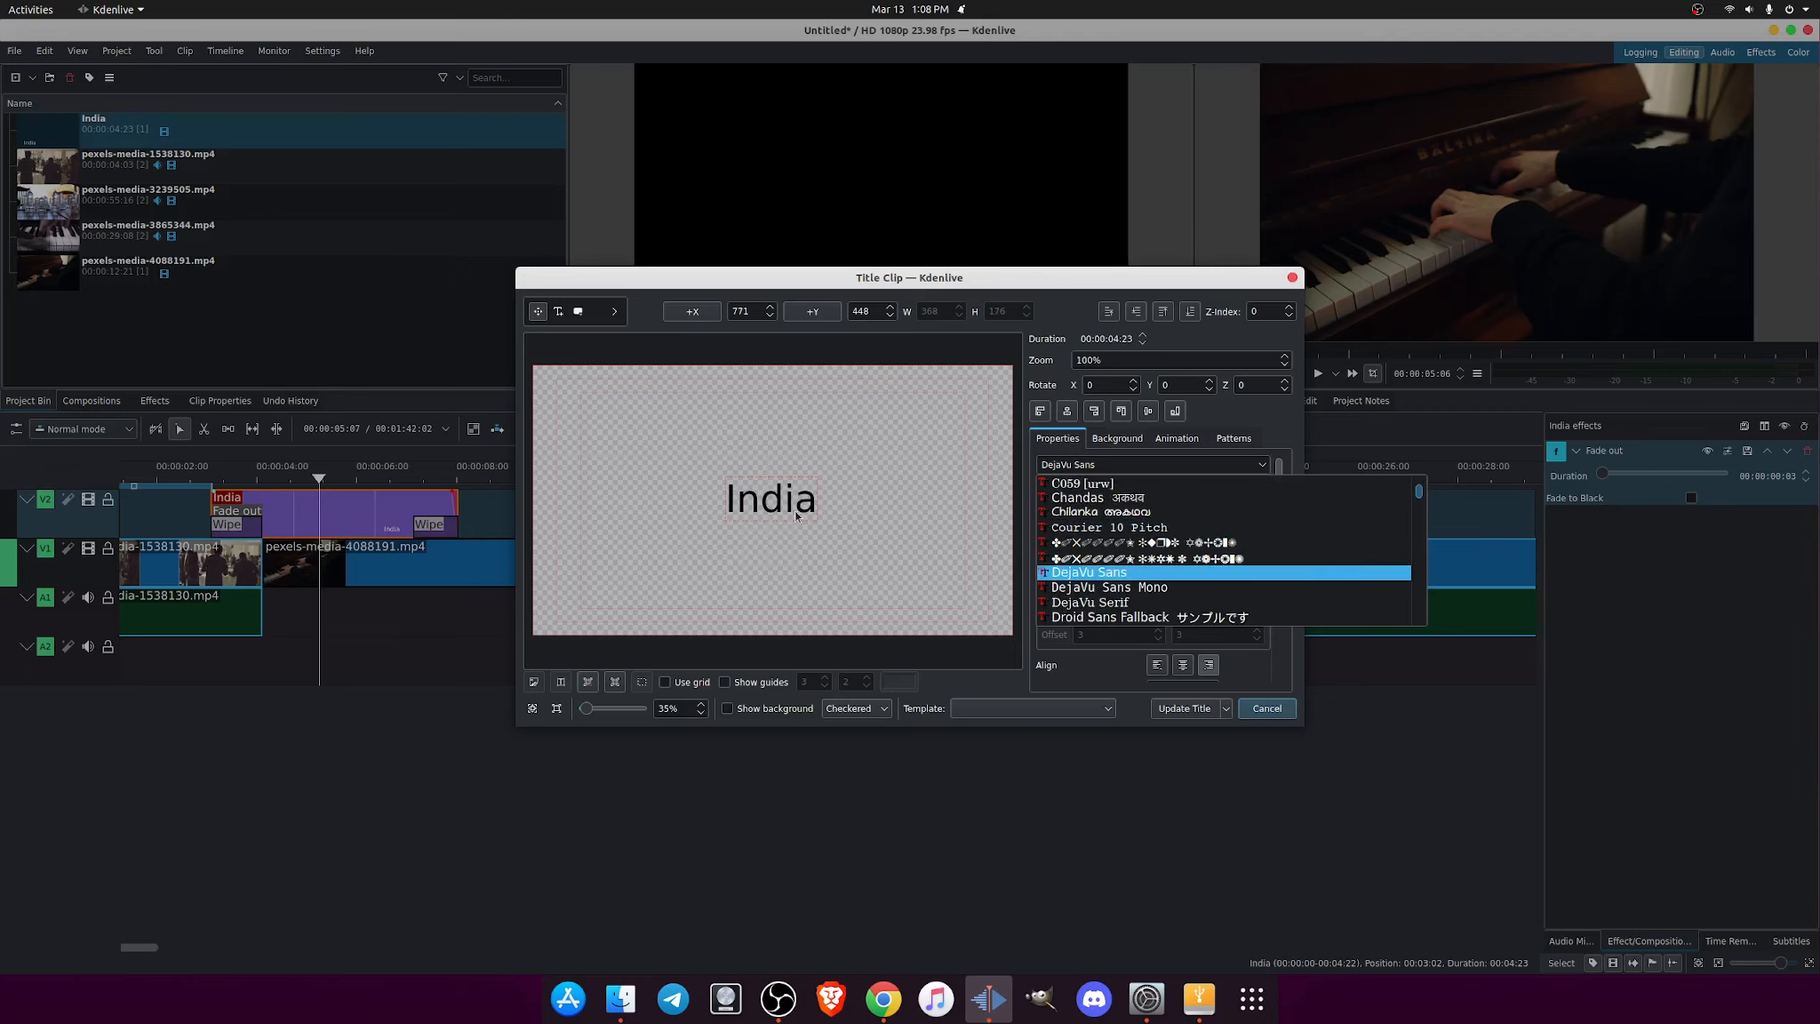
pyautogui.scroll(-8, 1095, 578)
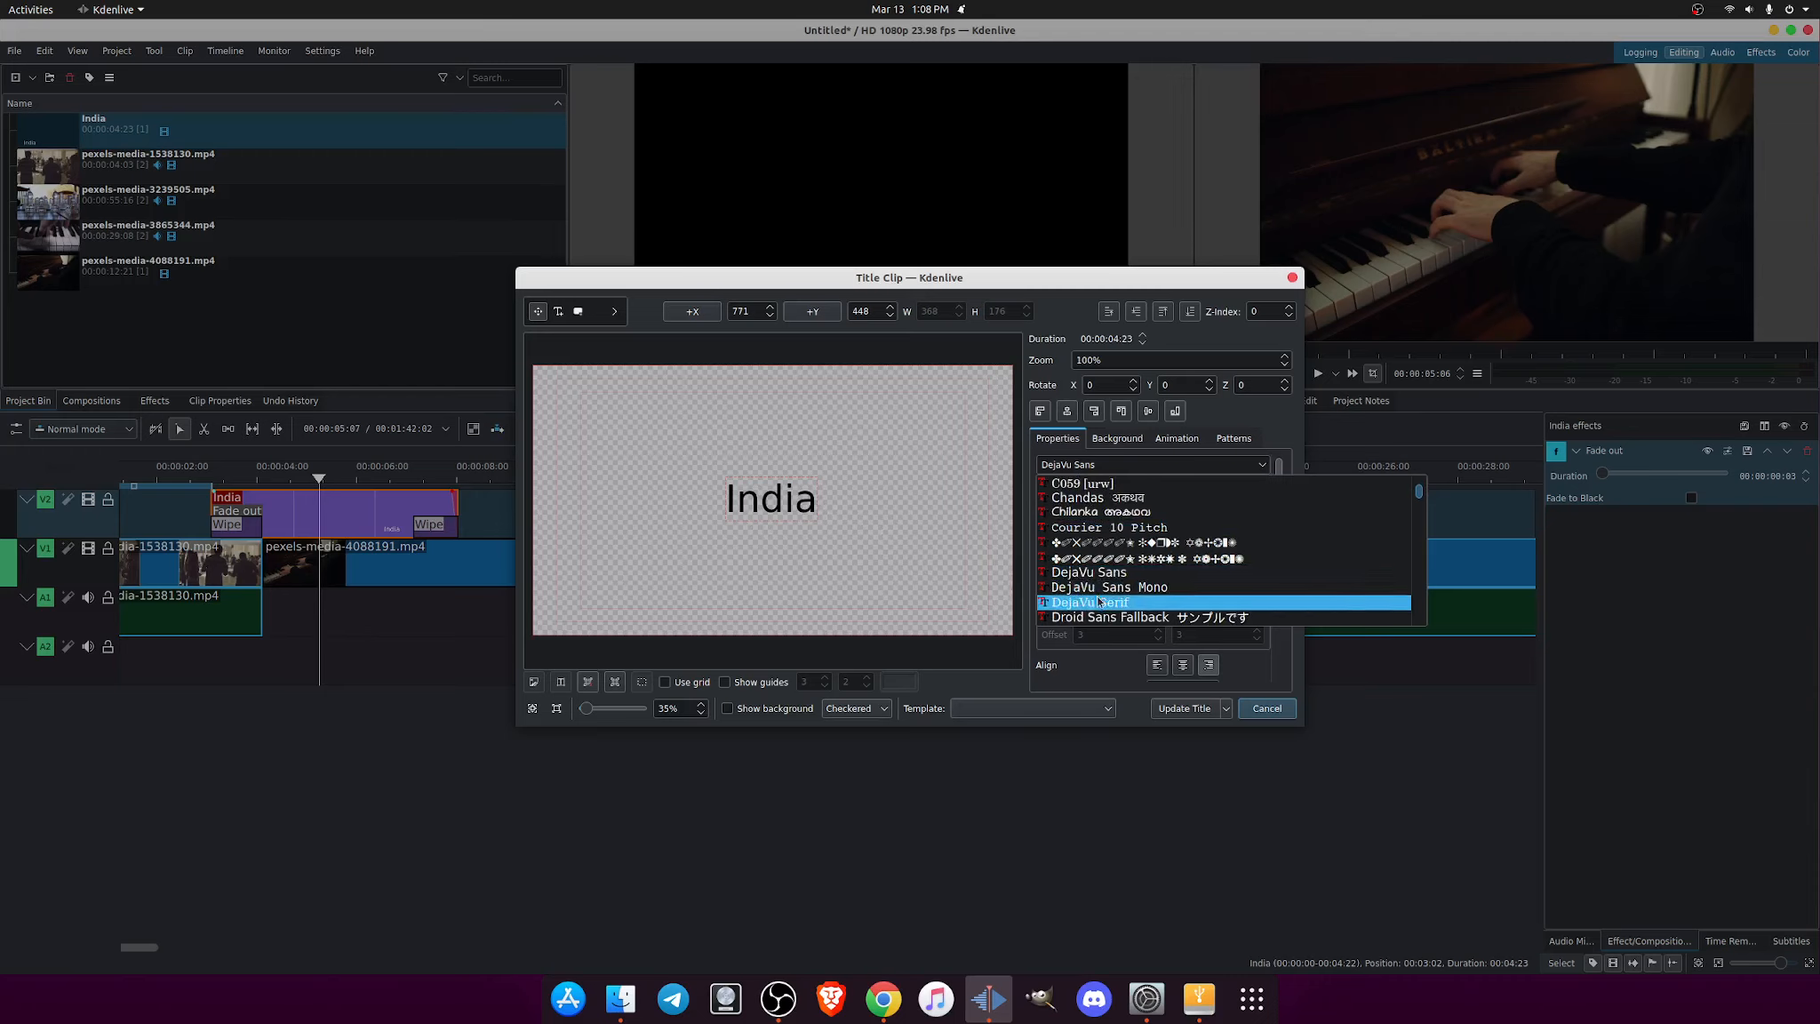
pyautogui.scroll(-5, 1099, 604)
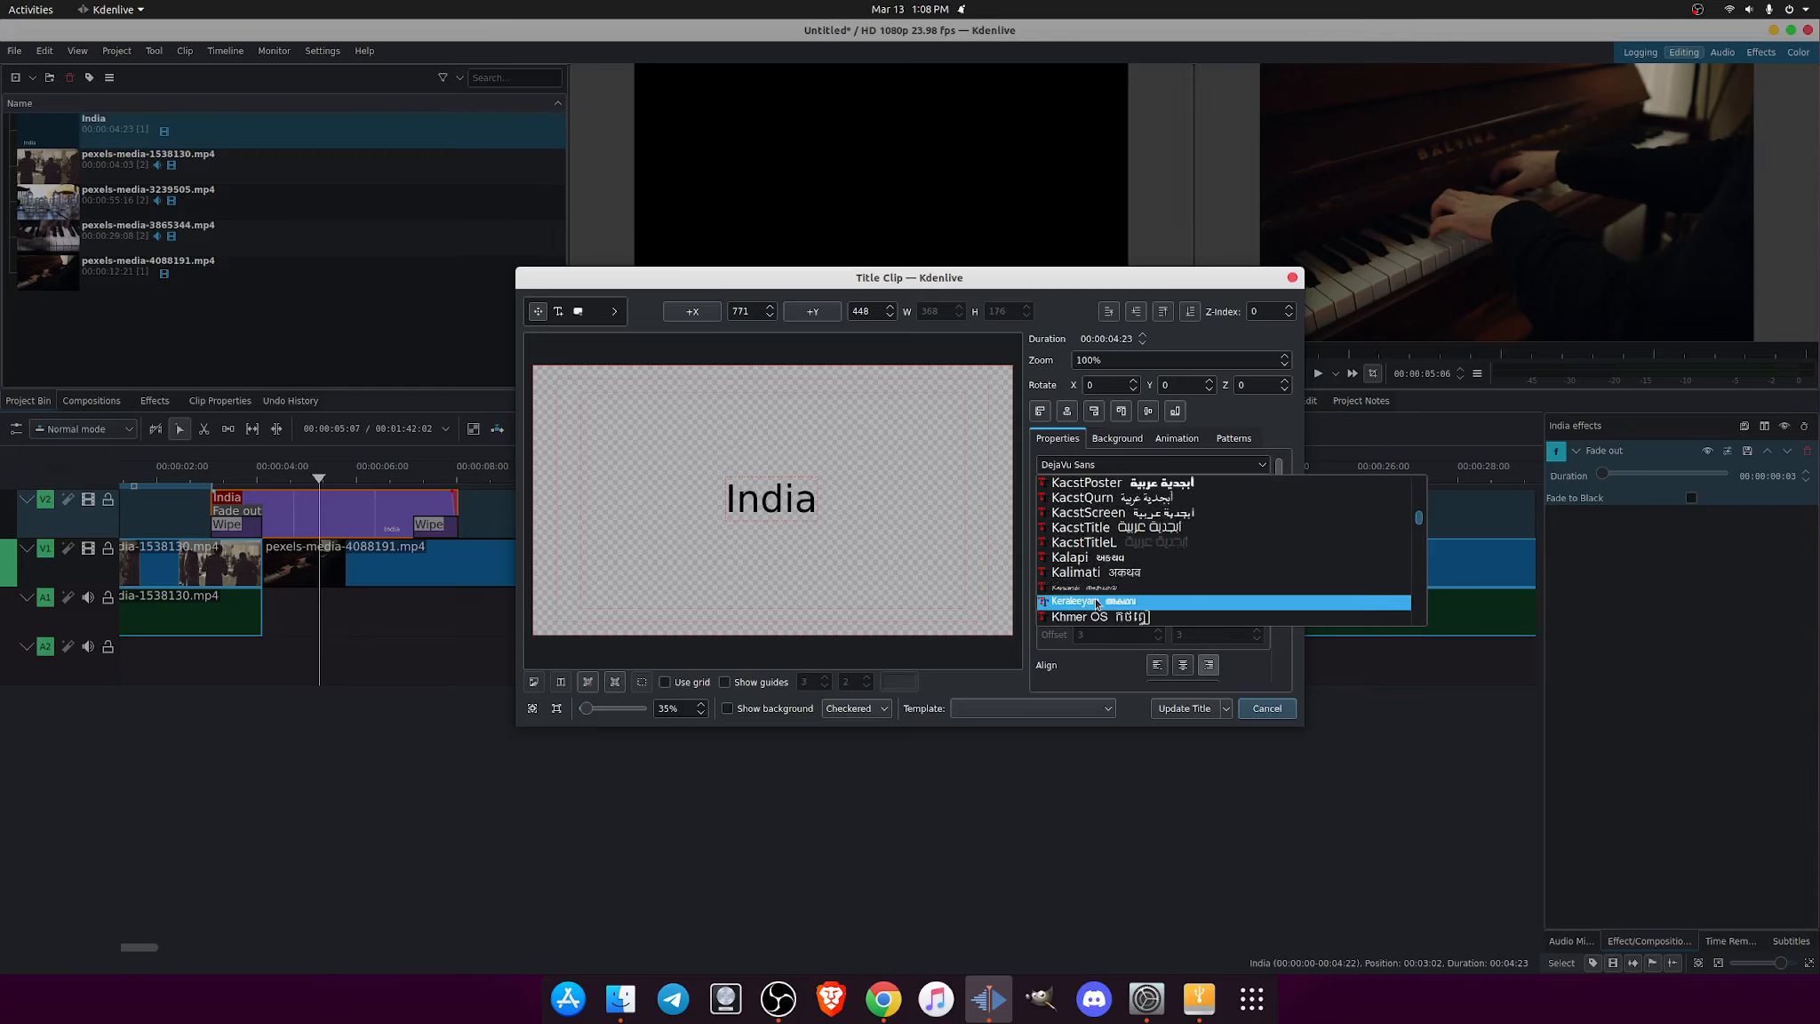
pyautogui.scroll(-7, 1096, 592)
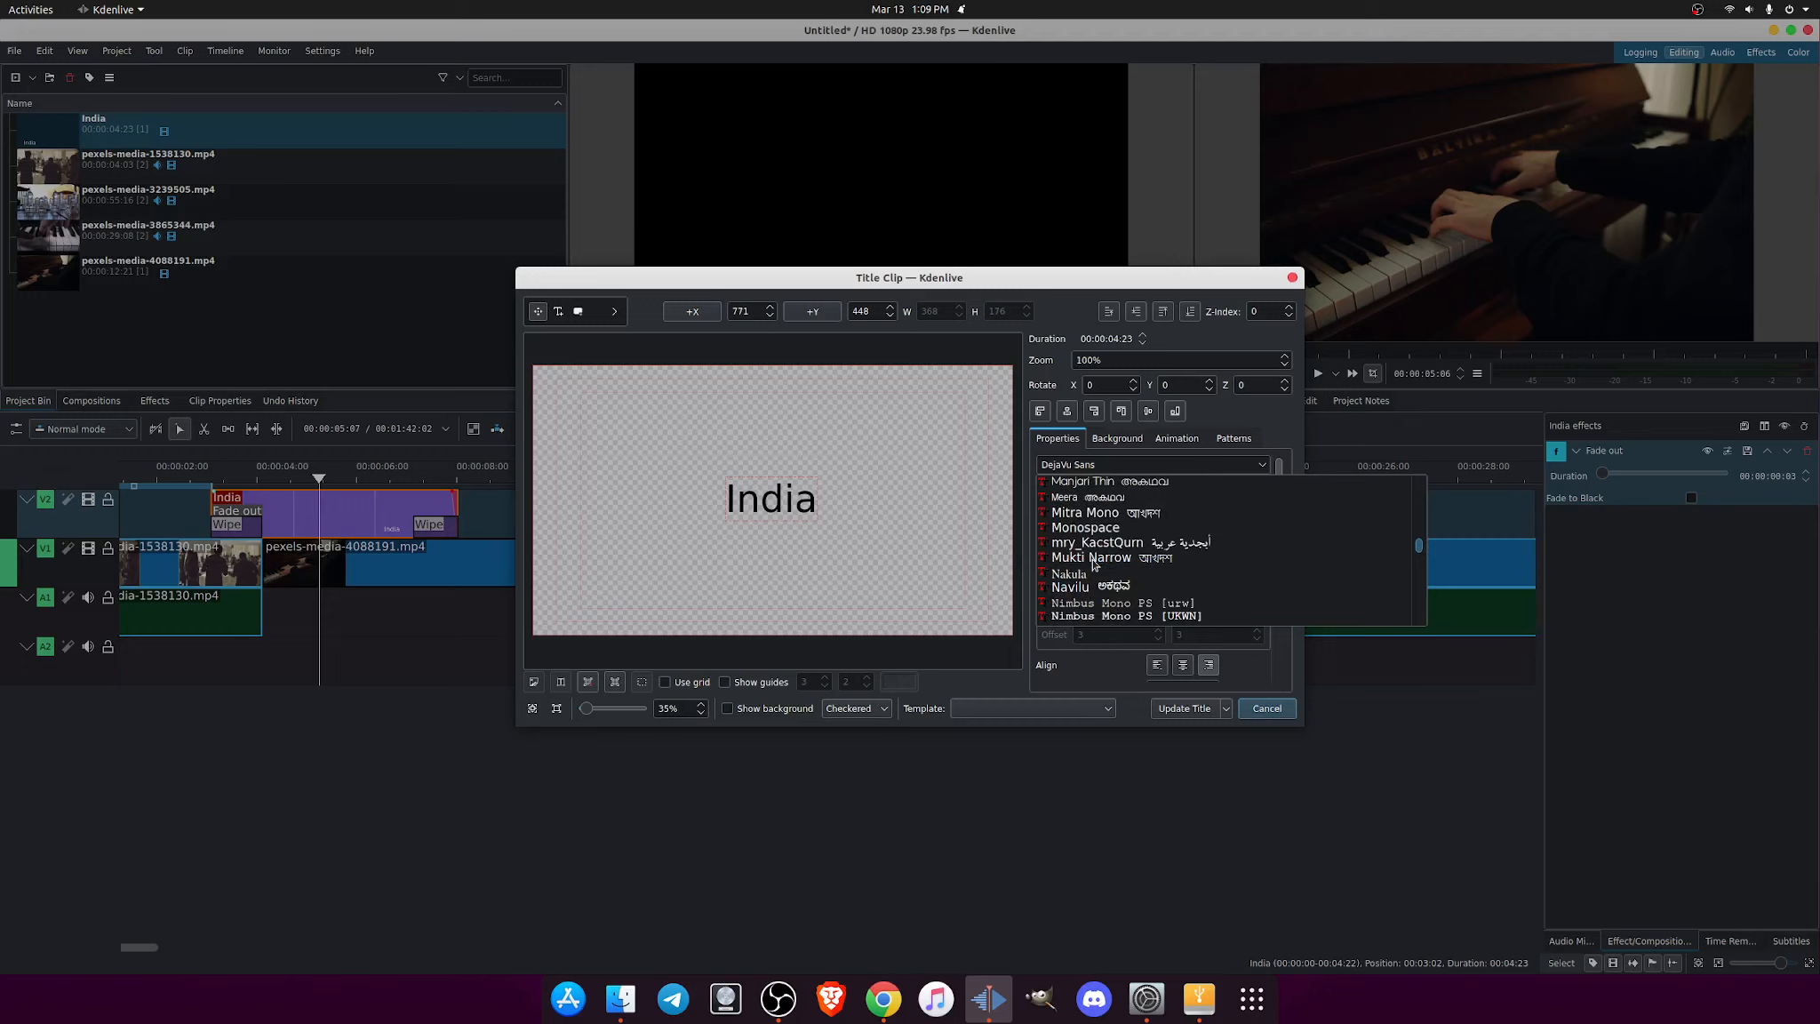
pyautogui.scroll(-5, 1095, 565)
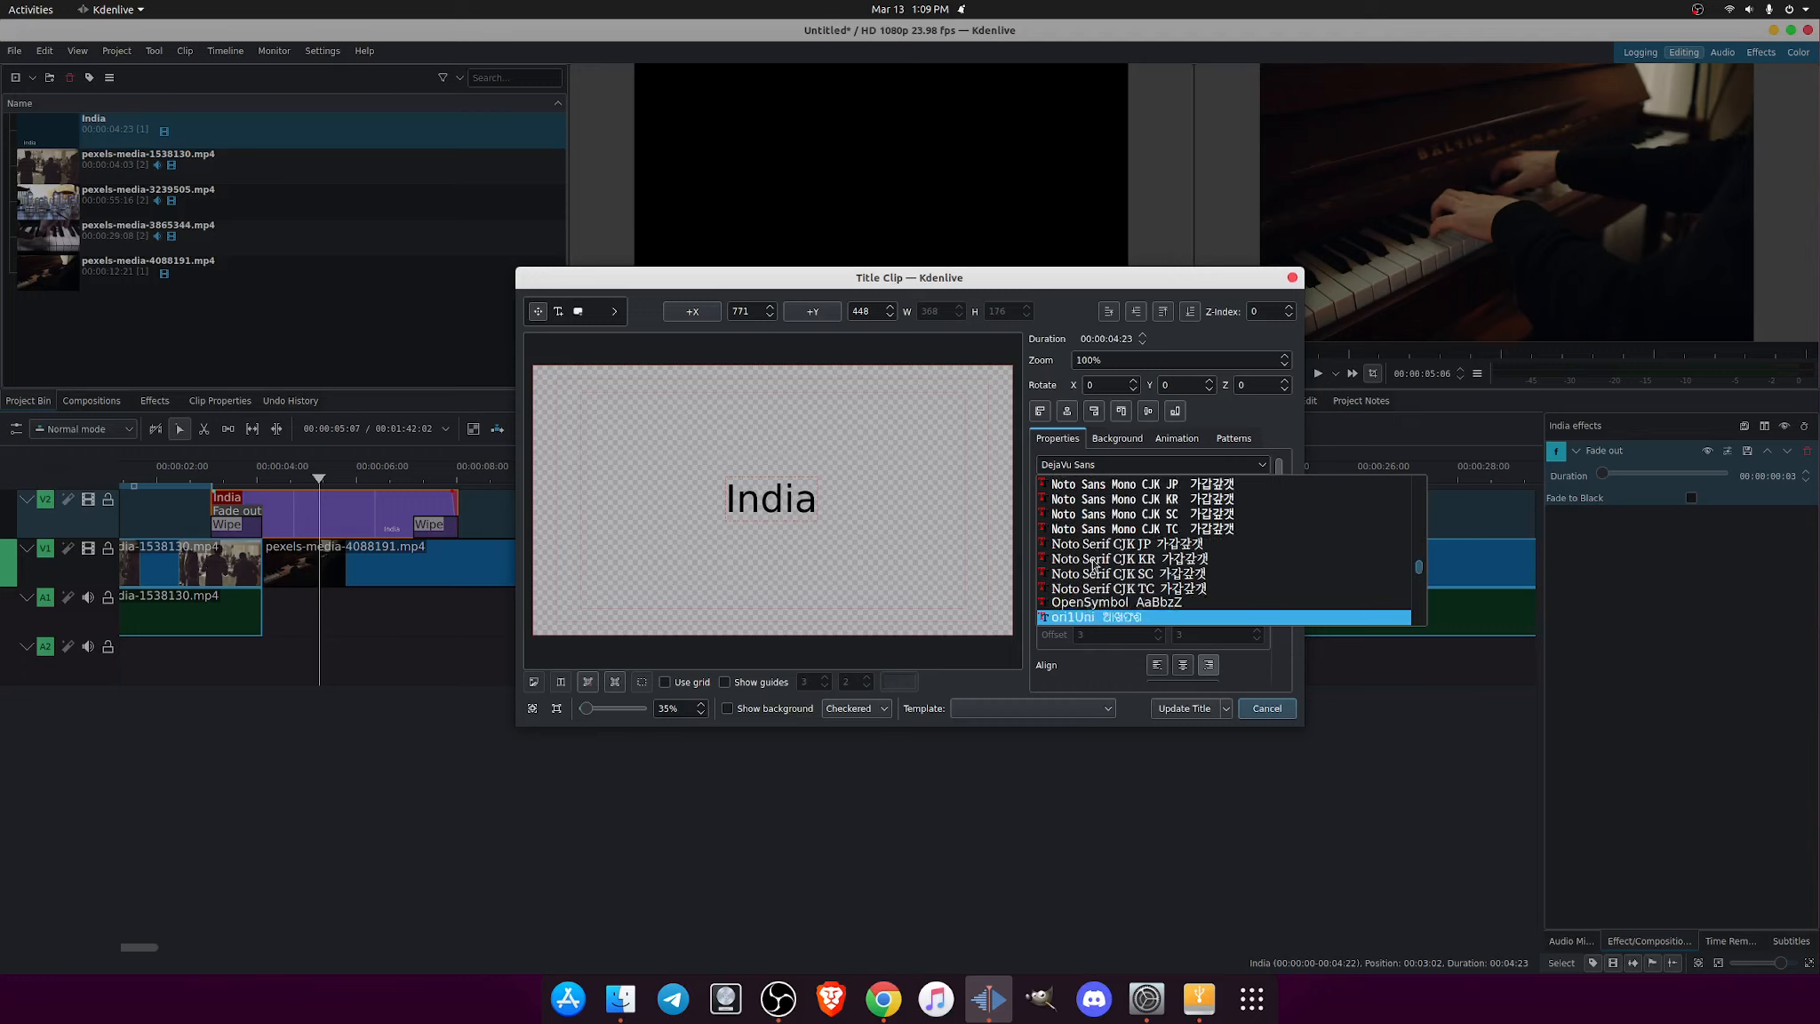
pyautogui.press('Down')
pyautogui.press('Down')
pyautogui.press('Down')
pyautogui.press('Down')
pyautogui.press('Down')
pyautogui.press('Down')
pyautogui.press('Down')
pyautogui.press('Down')
pyautogui.press('Down')
pyautogui.press('Down')
pyautogui.press('Down')
pyautogui.press('Down')
pyautogui.press('Down')
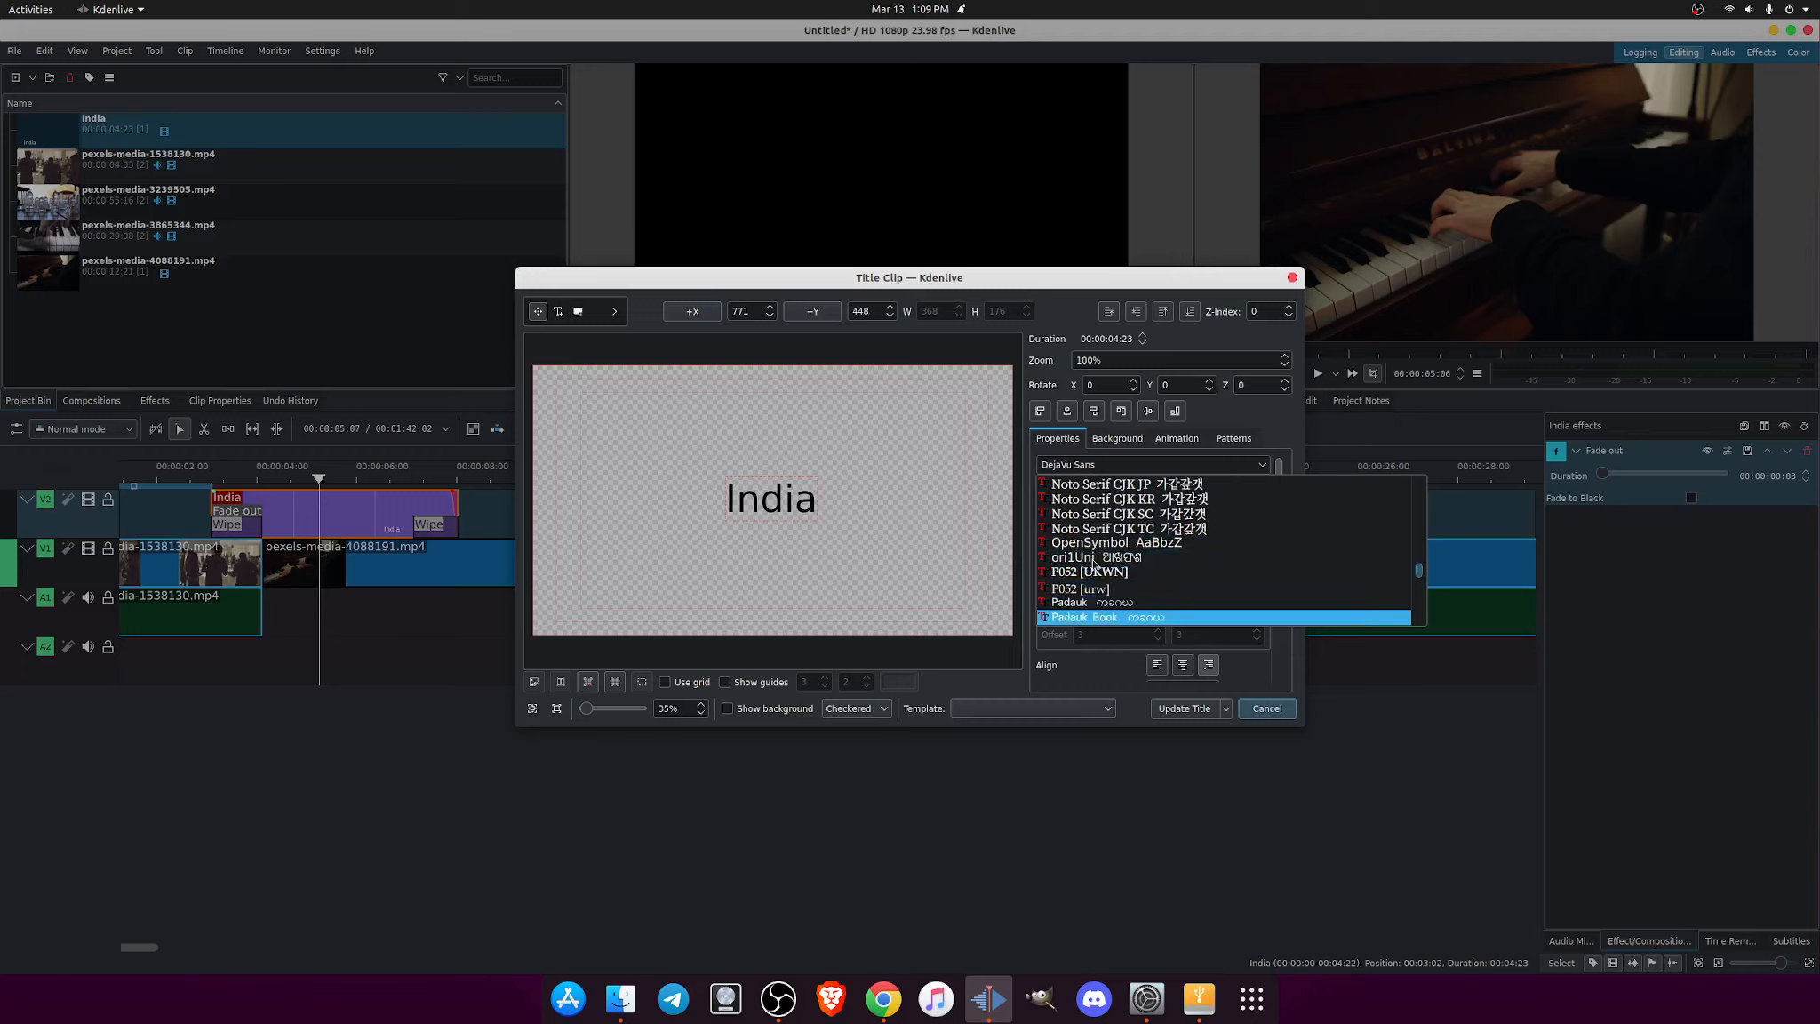
pyautogui.press('Down')
pyautogui.press('Down')
pyautogui.press('Down')
pyautogui.press('Down')
pyautogui.press('Down')
pyautogui.press('Down')
pyautogui.press('Down')
pyautogui.press('Down')
pyautogui.press('Down')
pyautogui.press('Down')
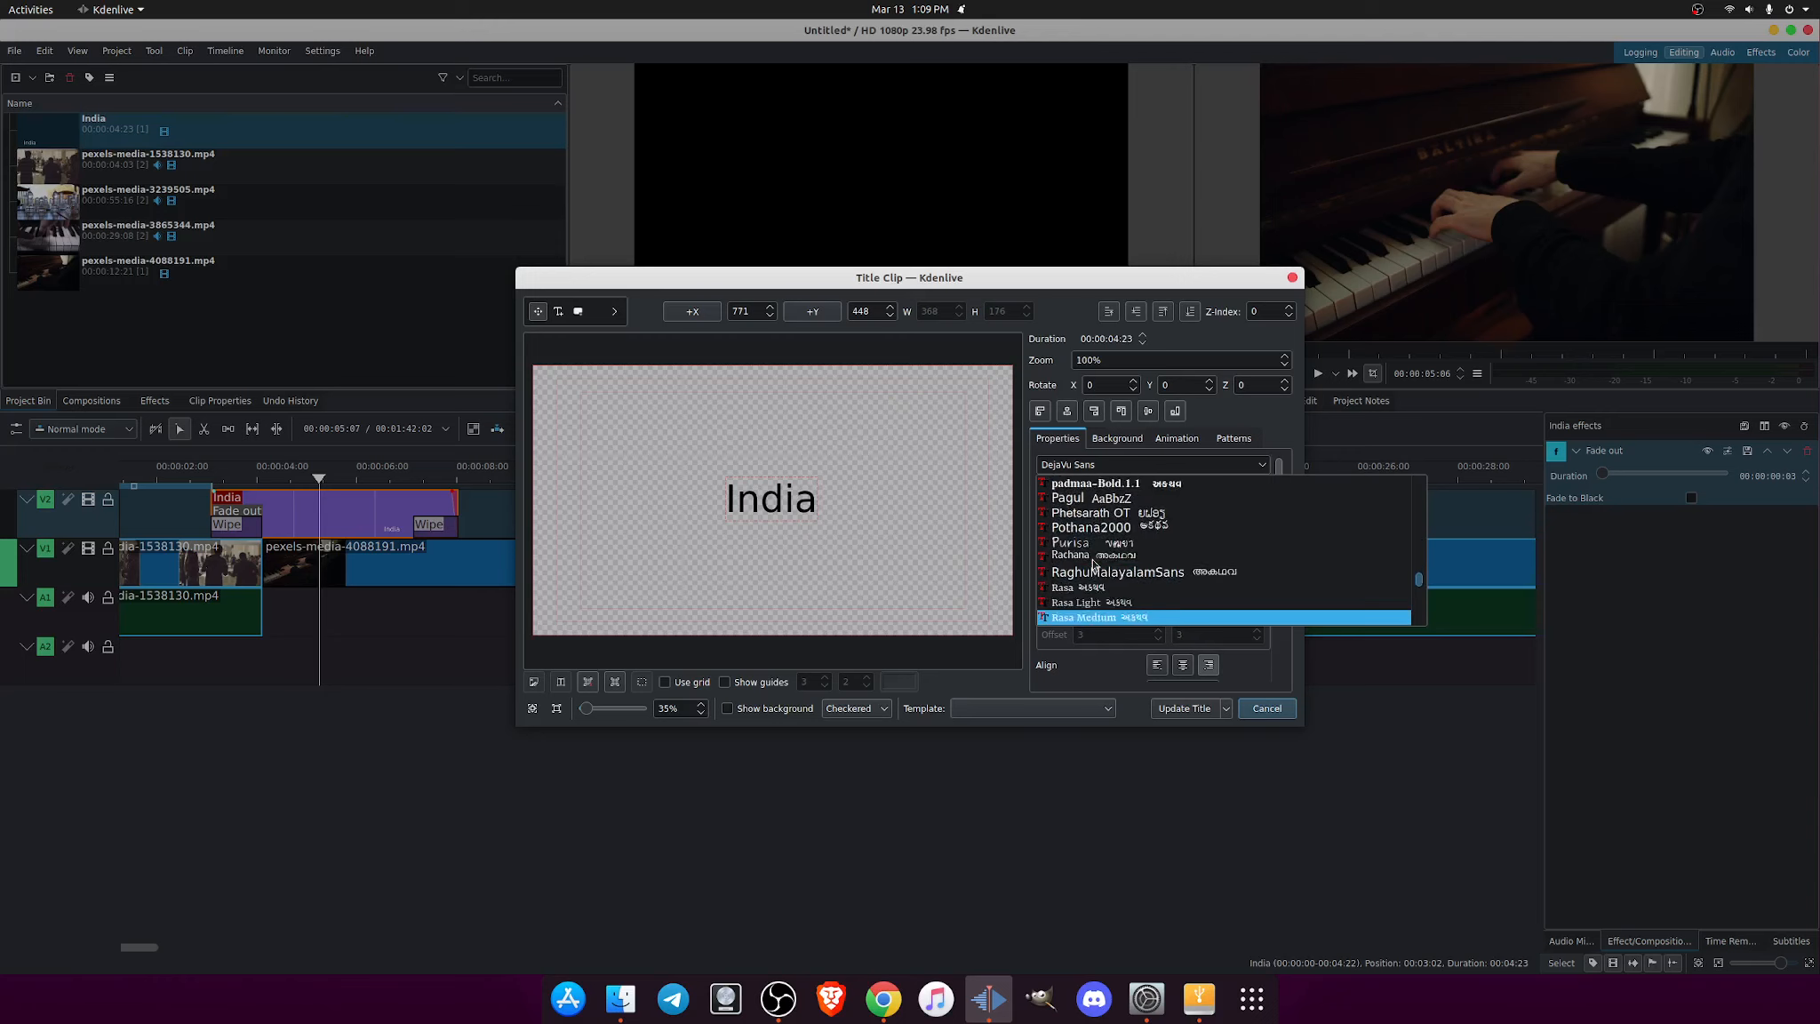
pyautogui.press('Down')
pyautogui.press('Down')
pyautogui.press('Down')
pyautogui.press('Down')
pyautogui.press('Down')
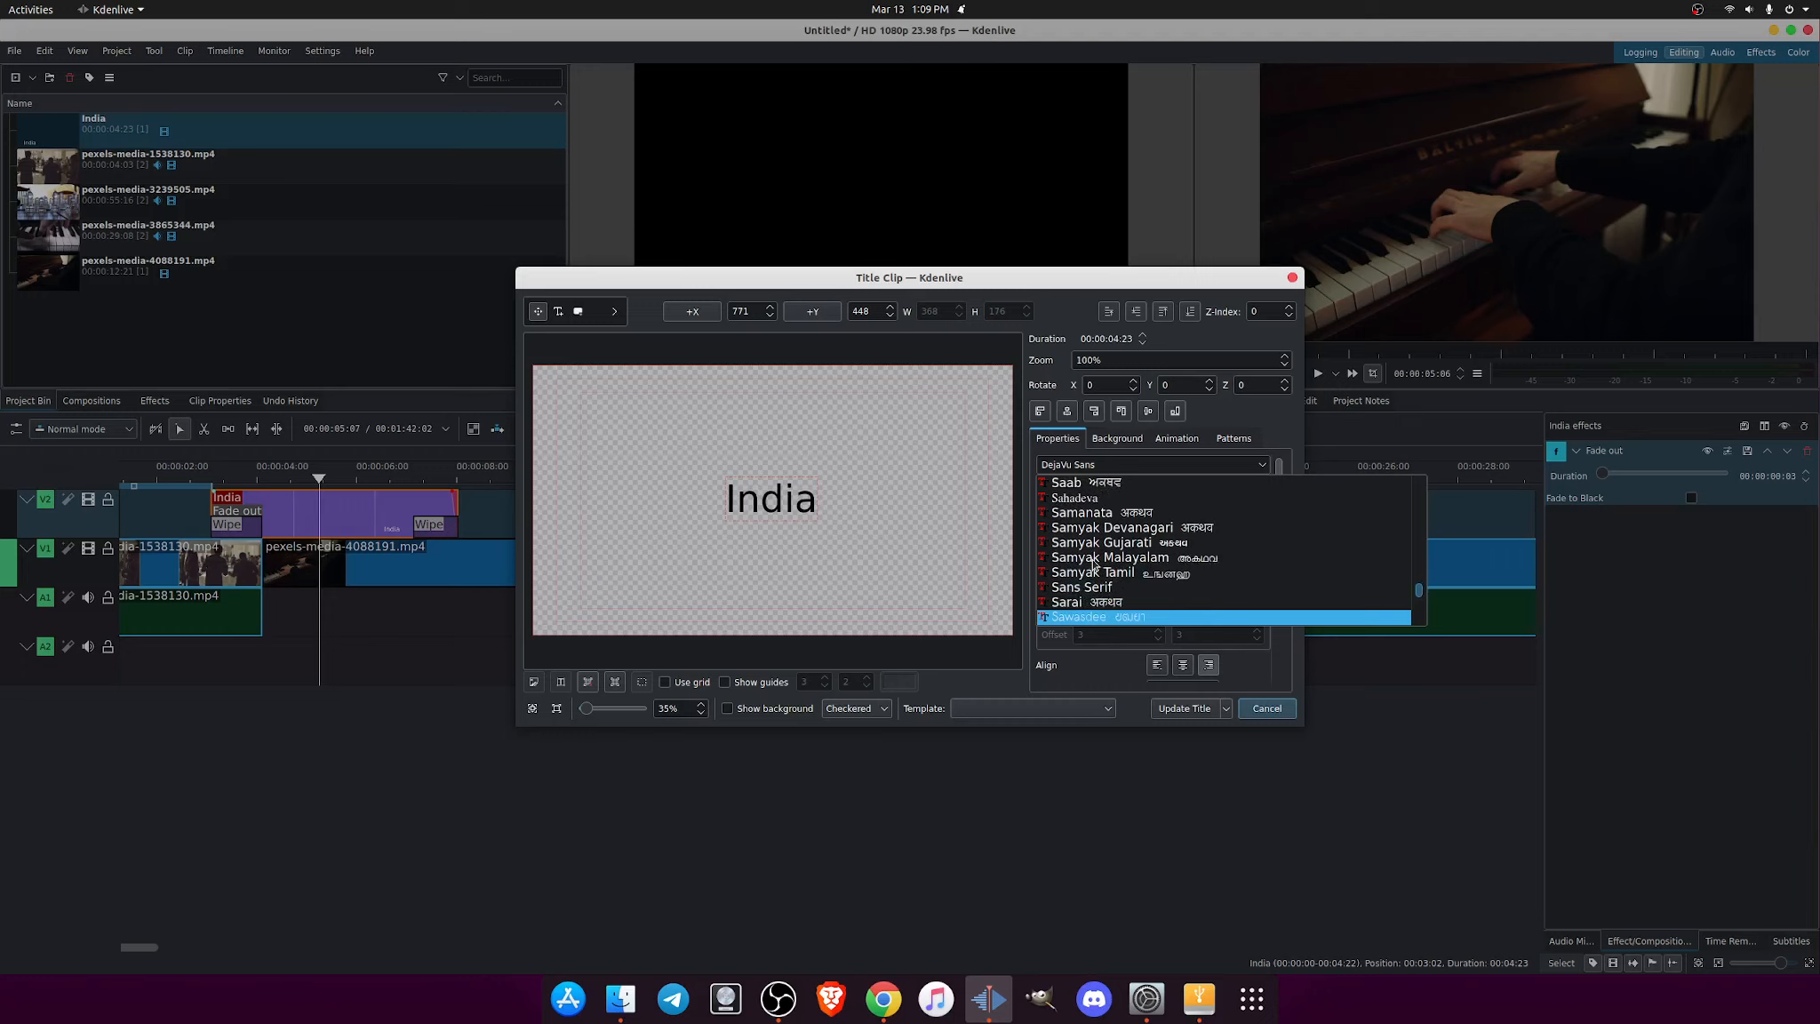
pyautogui.press('Down')
pyautogui.press('Down')
pyautogui.press('Down')
pyautogui.press('Down')
pyautogui.press('Down')
pyautogui.press('Down')
pyautogui.press('Down')
pyautogui.press('Down')
pyautogui.press('Down')
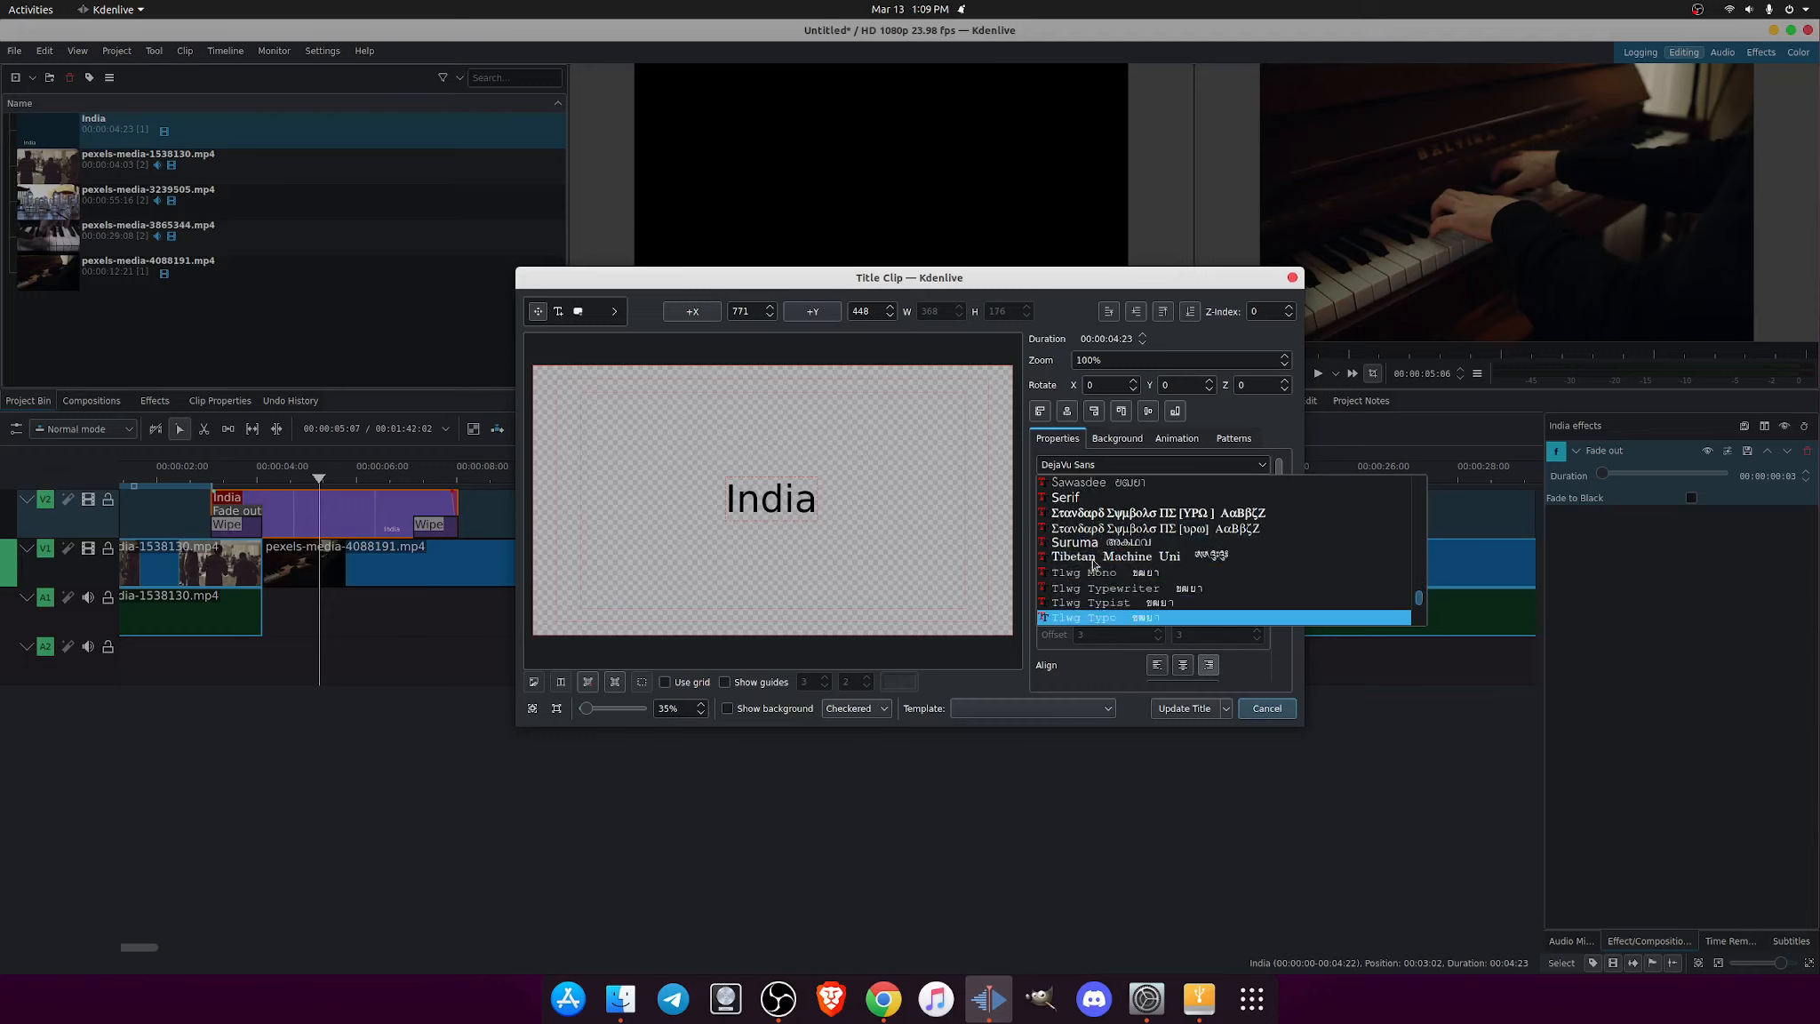
pyautogui.press('Down')
pyautogui.press('Down')
pyautogui.press('Down')
pyautogui.press('Down')
pyautogui.press('Down')
pyautogui.press('Up')
pyautogui.press('Up')
pyautogui.press('Up')
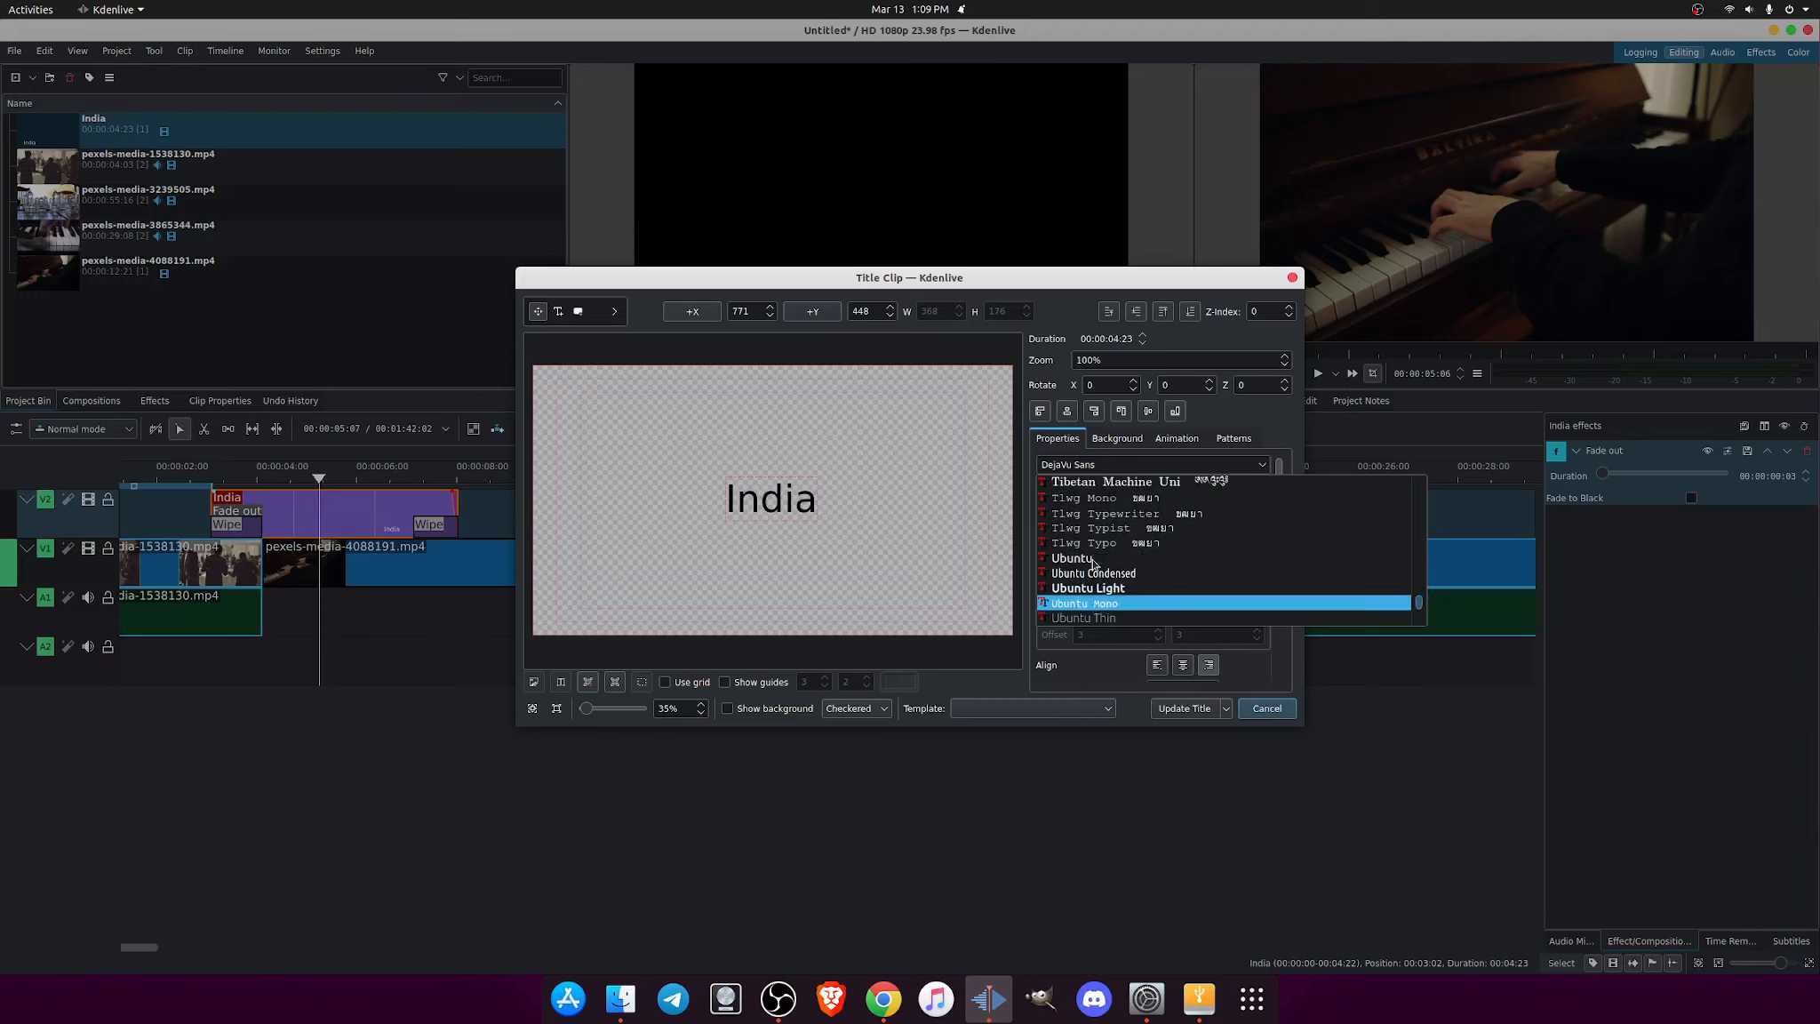
pyautogui.press('Up')
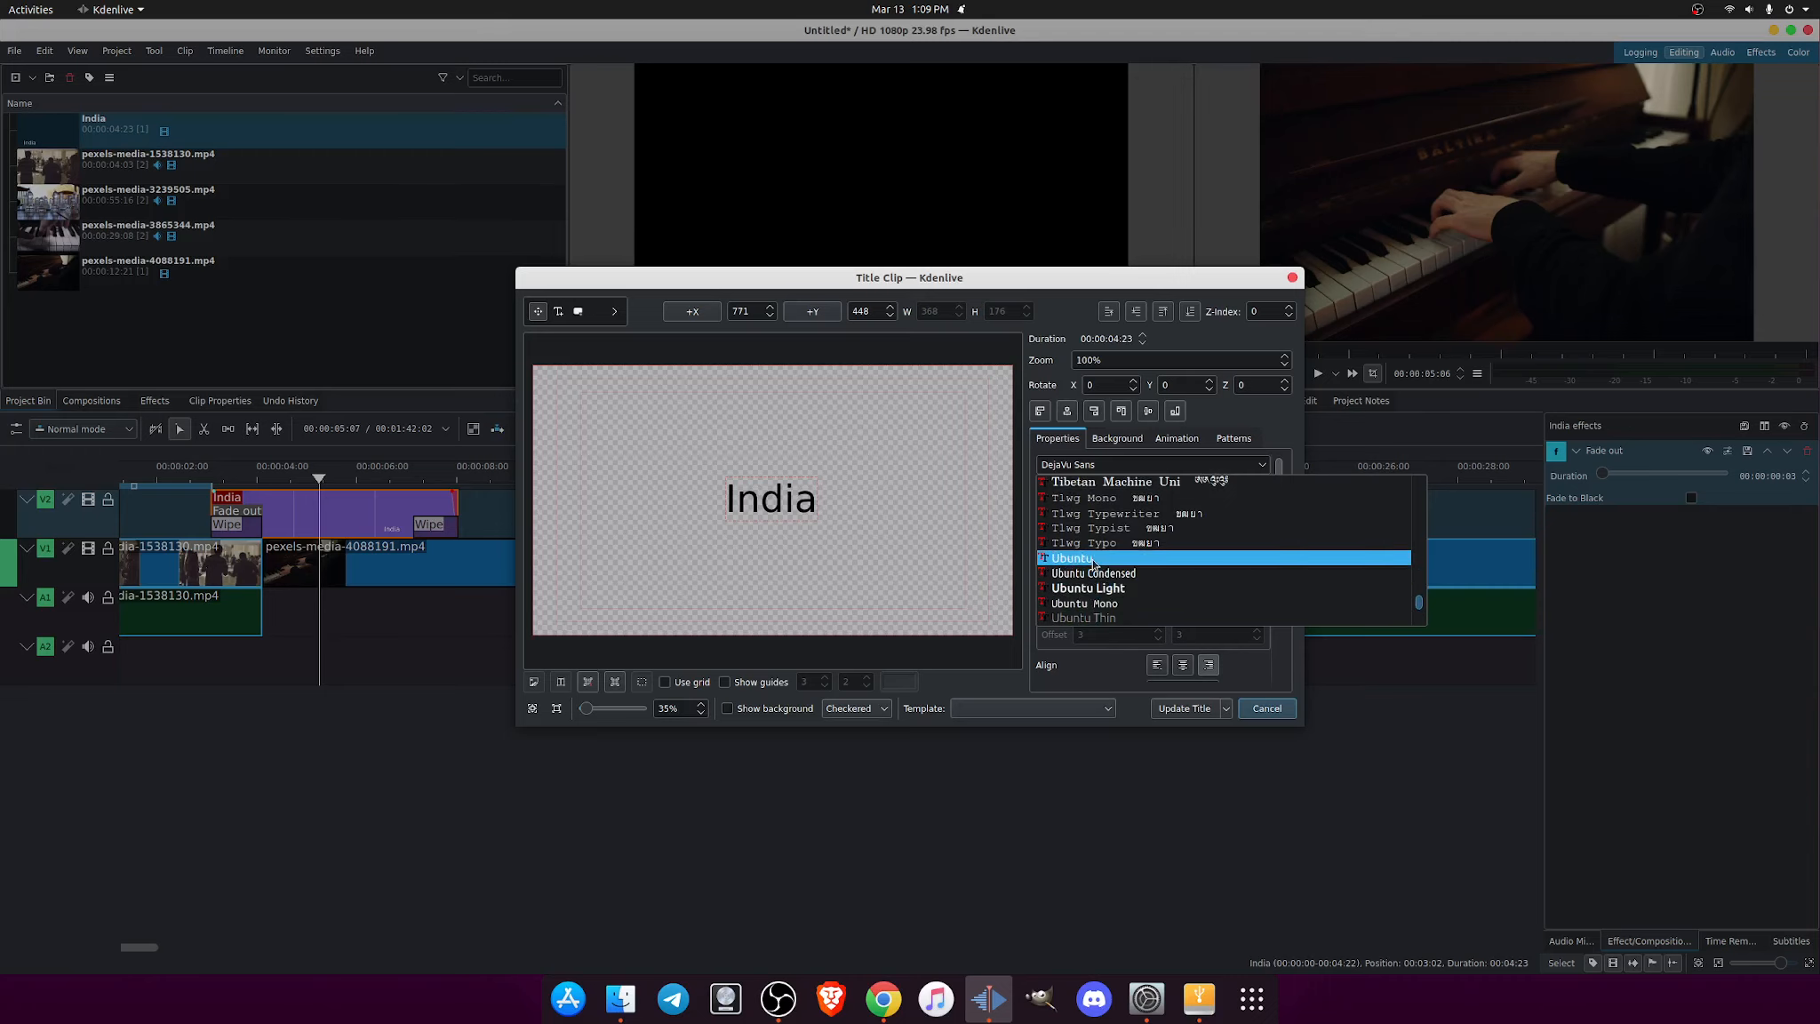
pyautogui.press('Down')
pyautogui.press('Return')
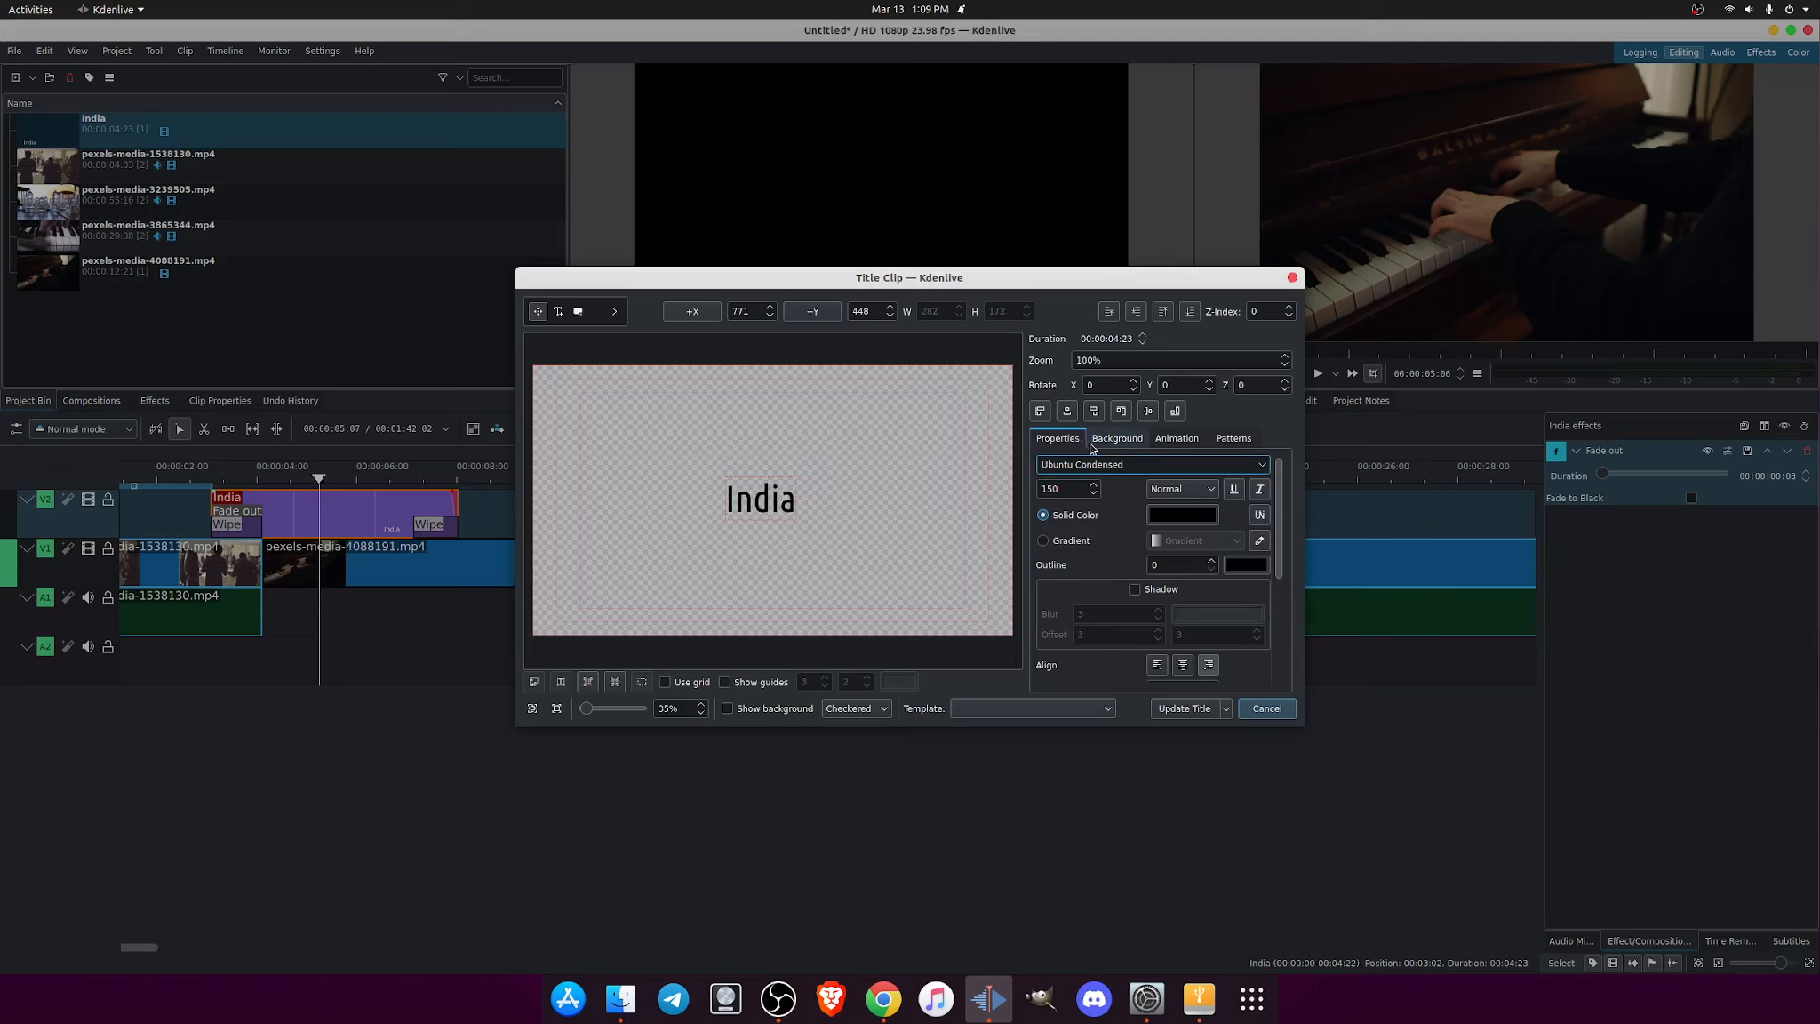
pyautogui.click(1262, 468)
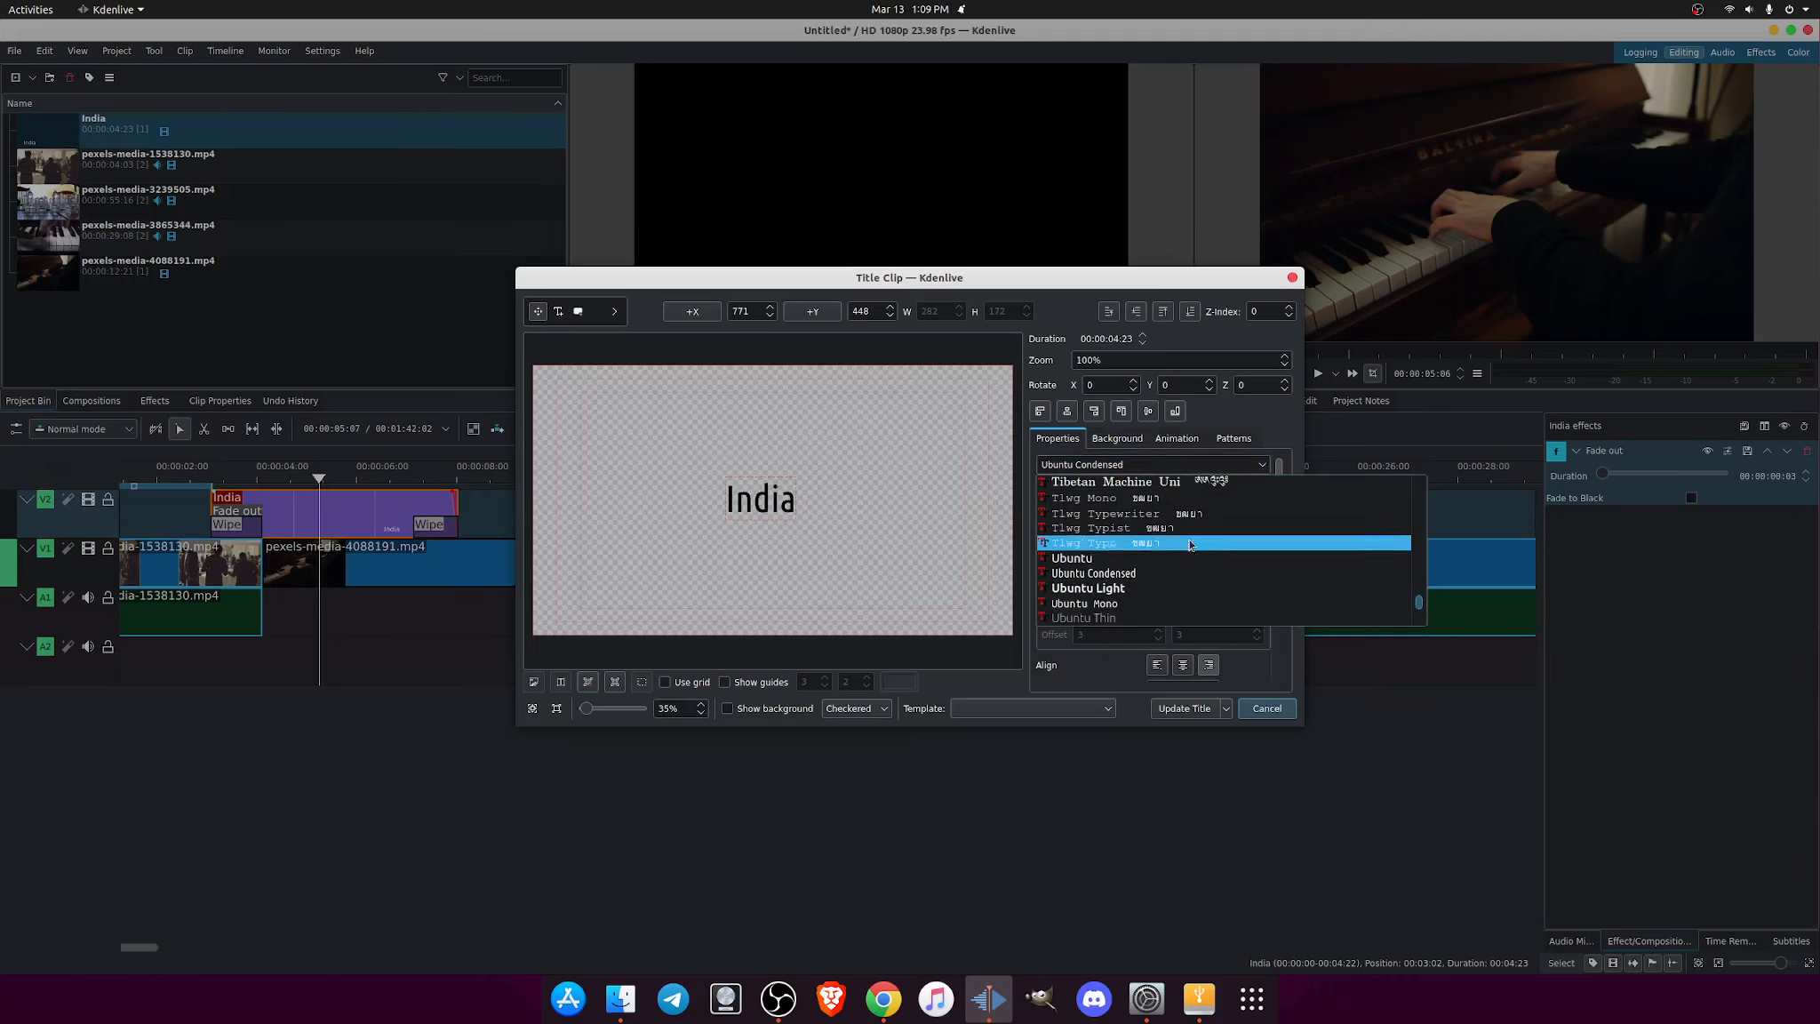
pyautogui.click(1122, 559)
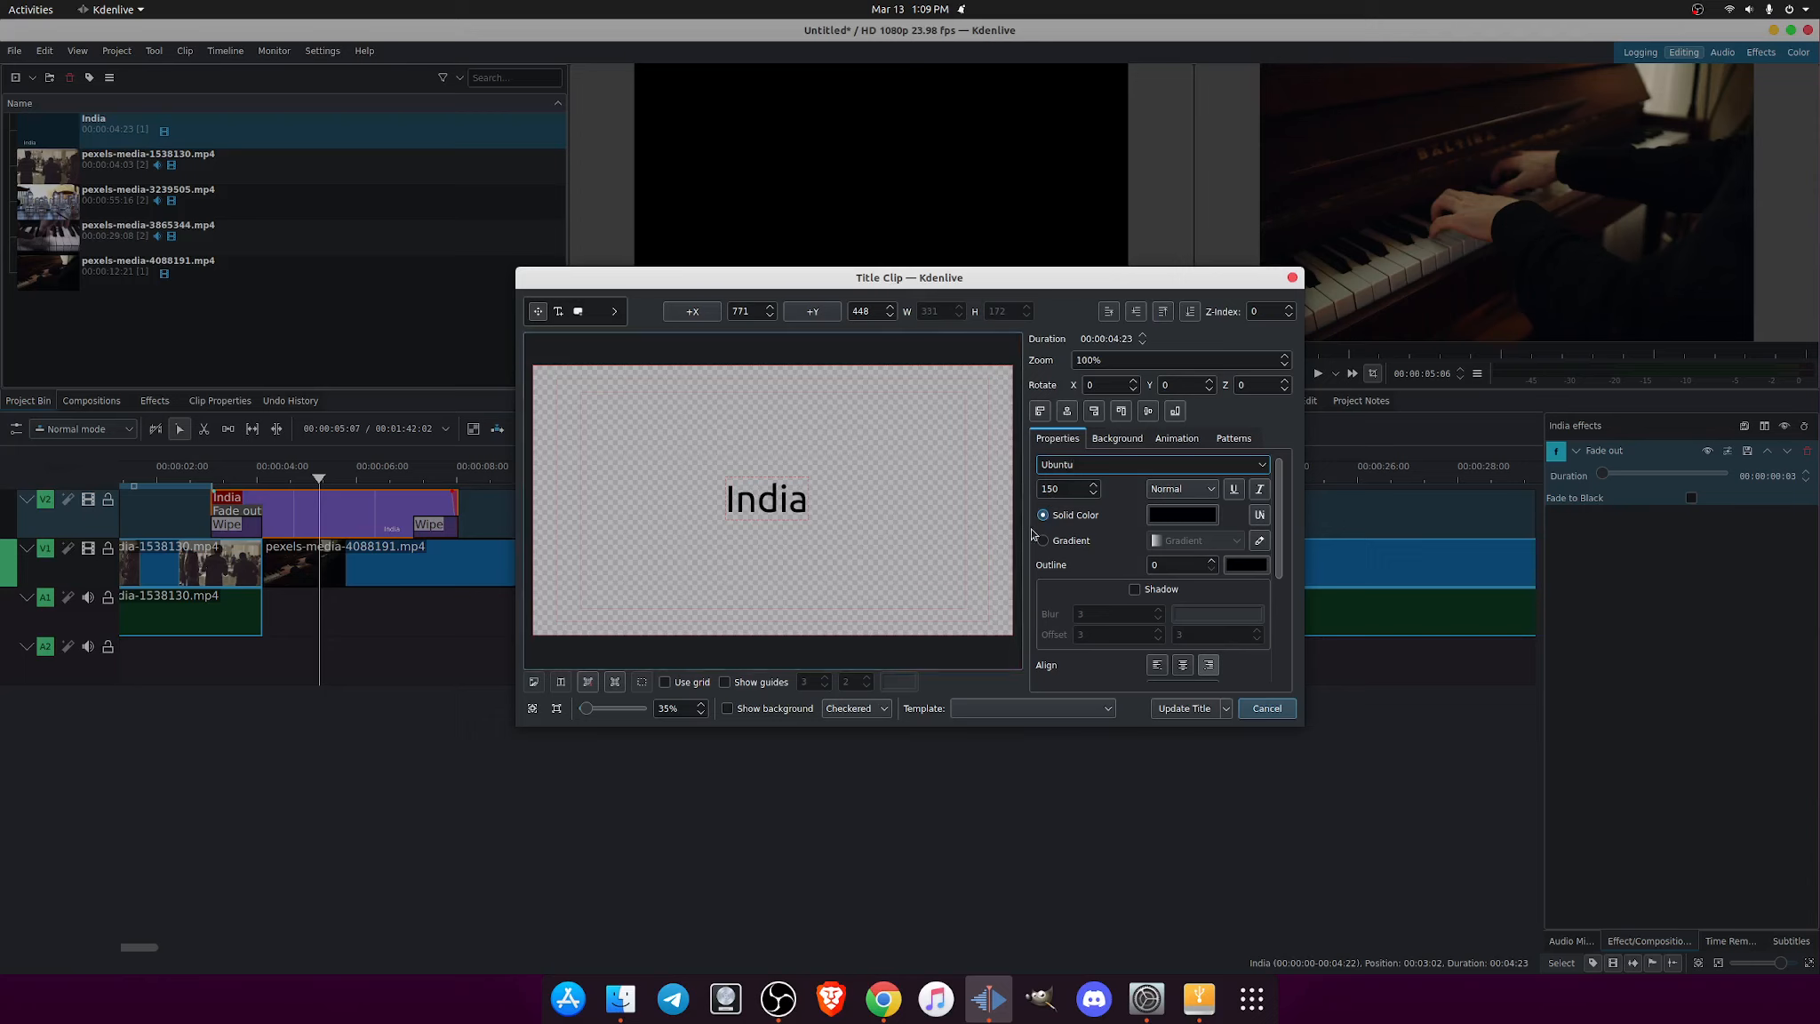
# Examine the title's background, start and end viewport animation, and pattern options
pyautogui.click(1138, 440)
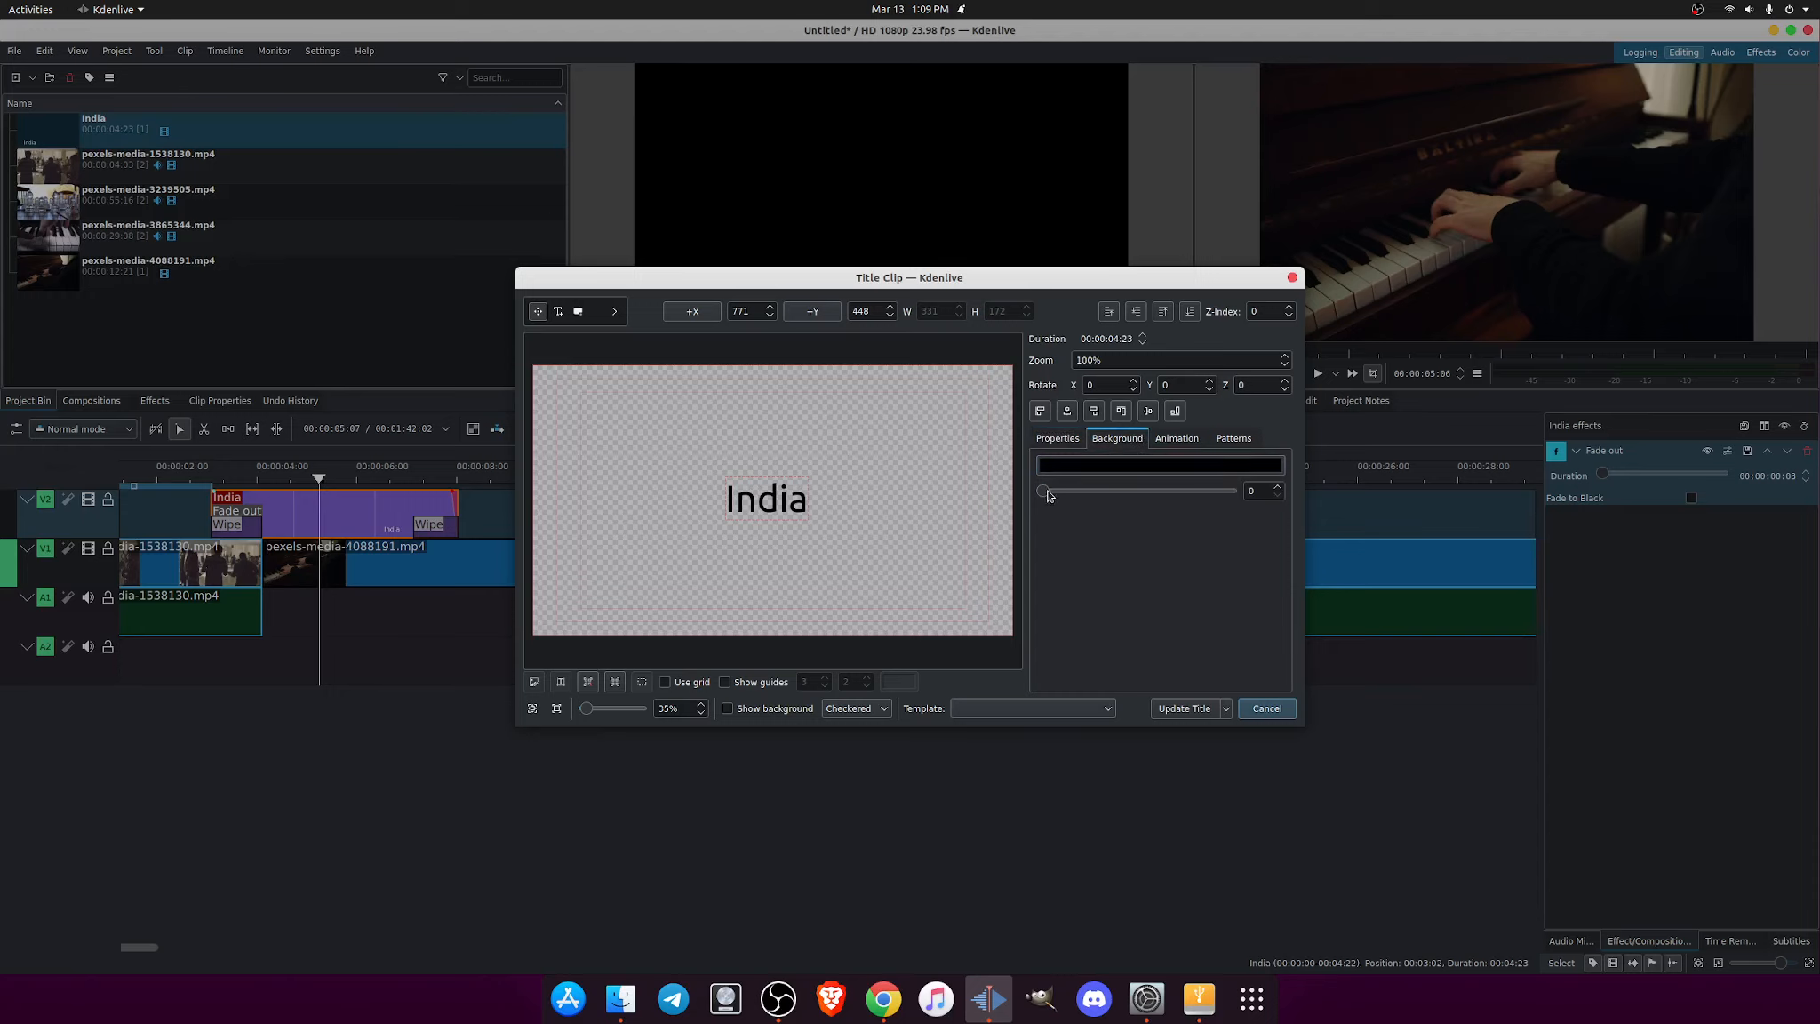
pyautogui.moveTo(1046, 493)
pyautogui.mouseDown()
pyautogui.moveTo(1140, 499)
pyautogui.moveTo(1045, 506)
pyautogui.mouseUp()
pyautogui.click(1179, 439)
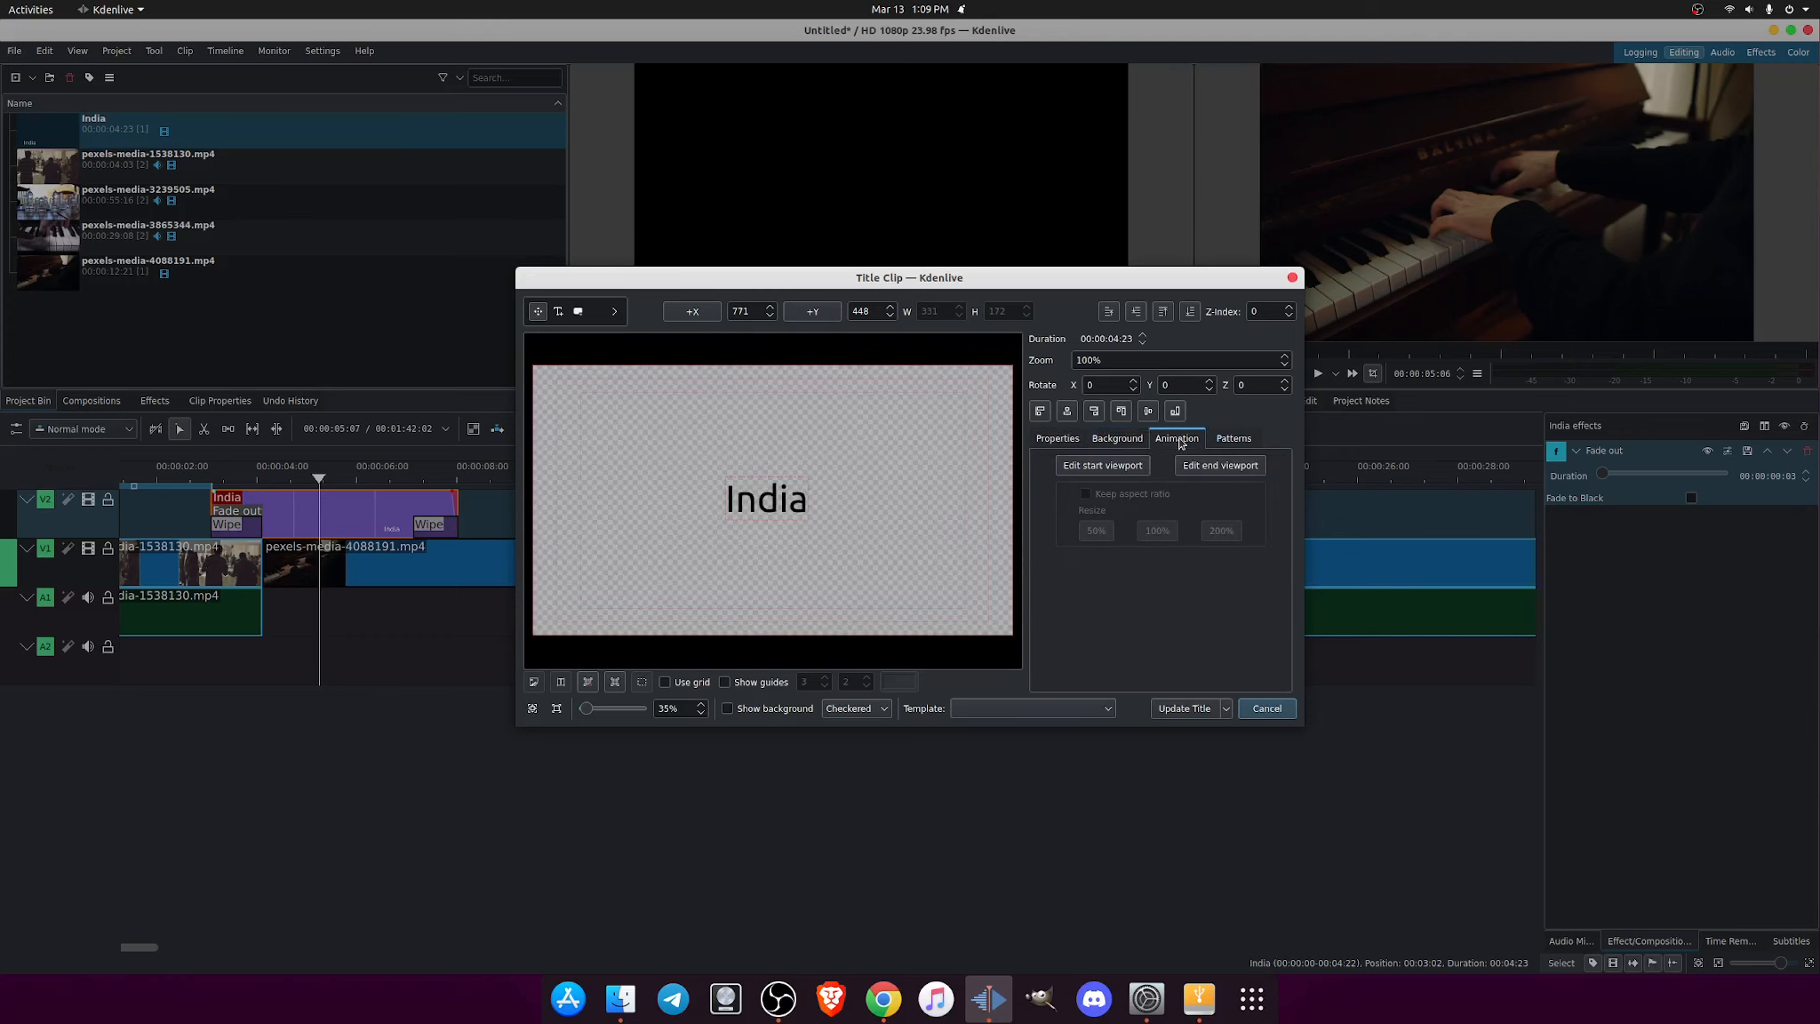
pyautogui.click(1117, 468)
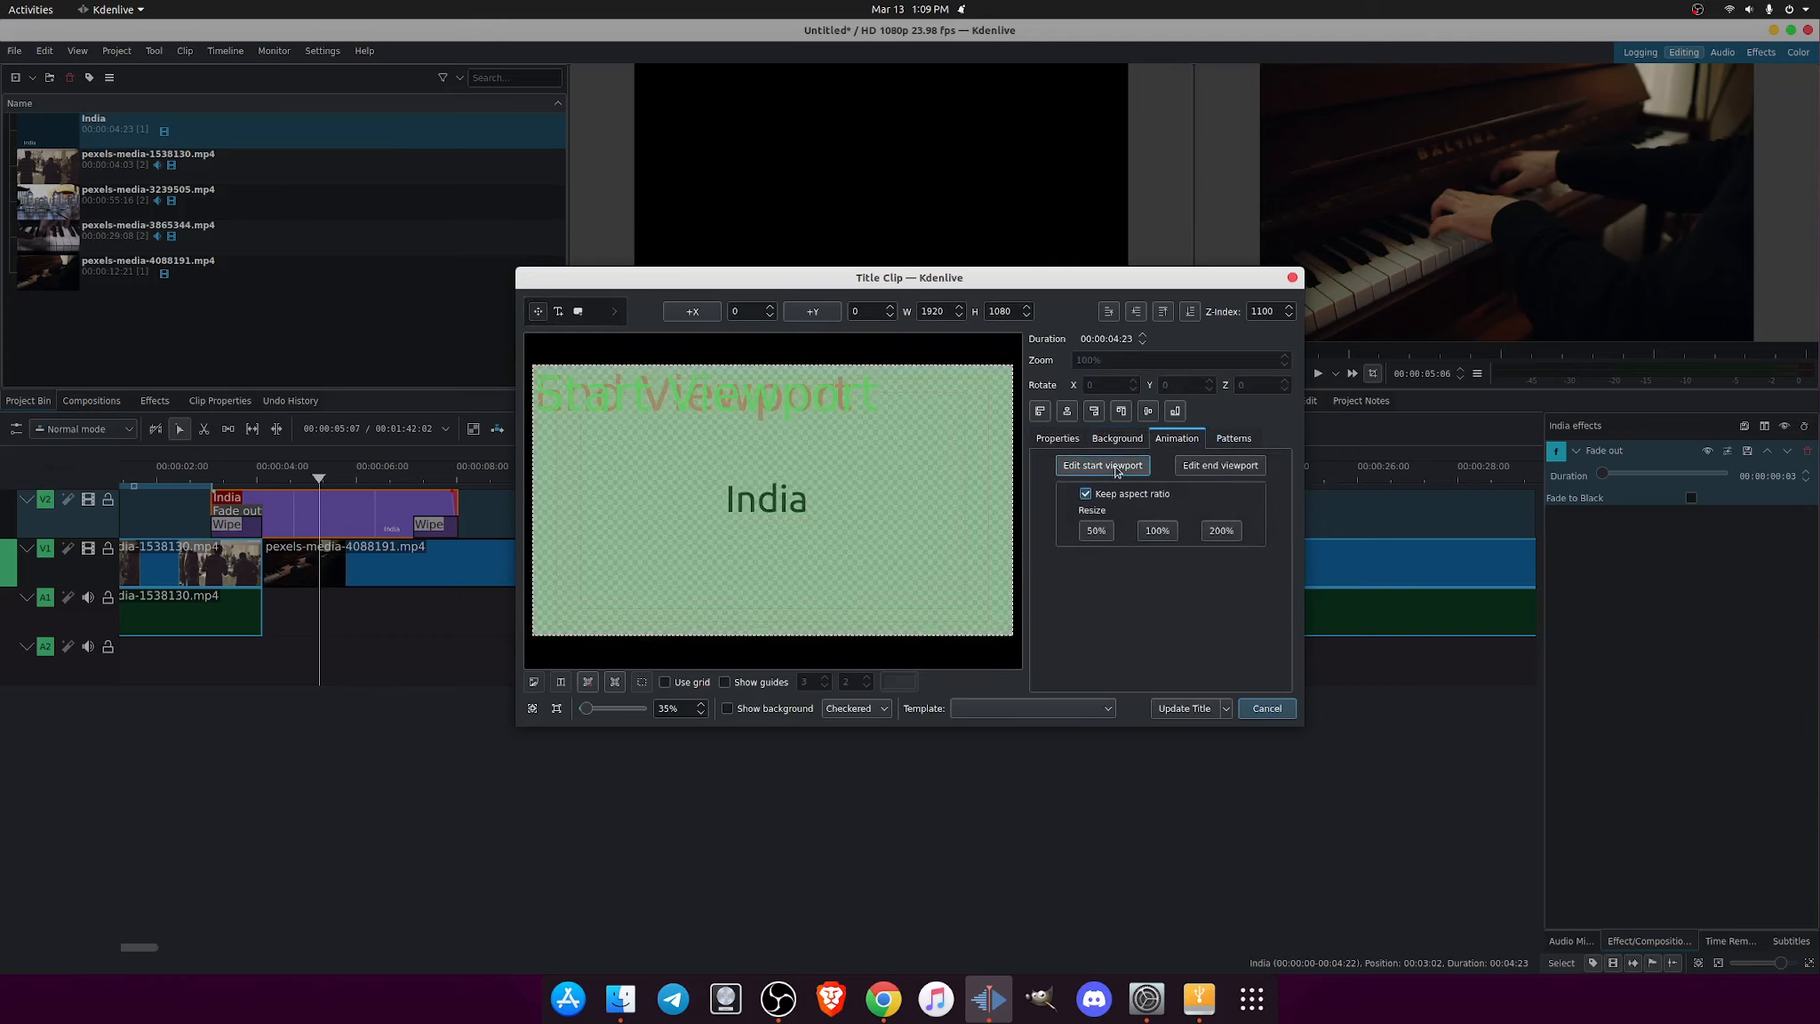
pyautogui.click(1220, 465)
pyautogui.click(1220, 464)
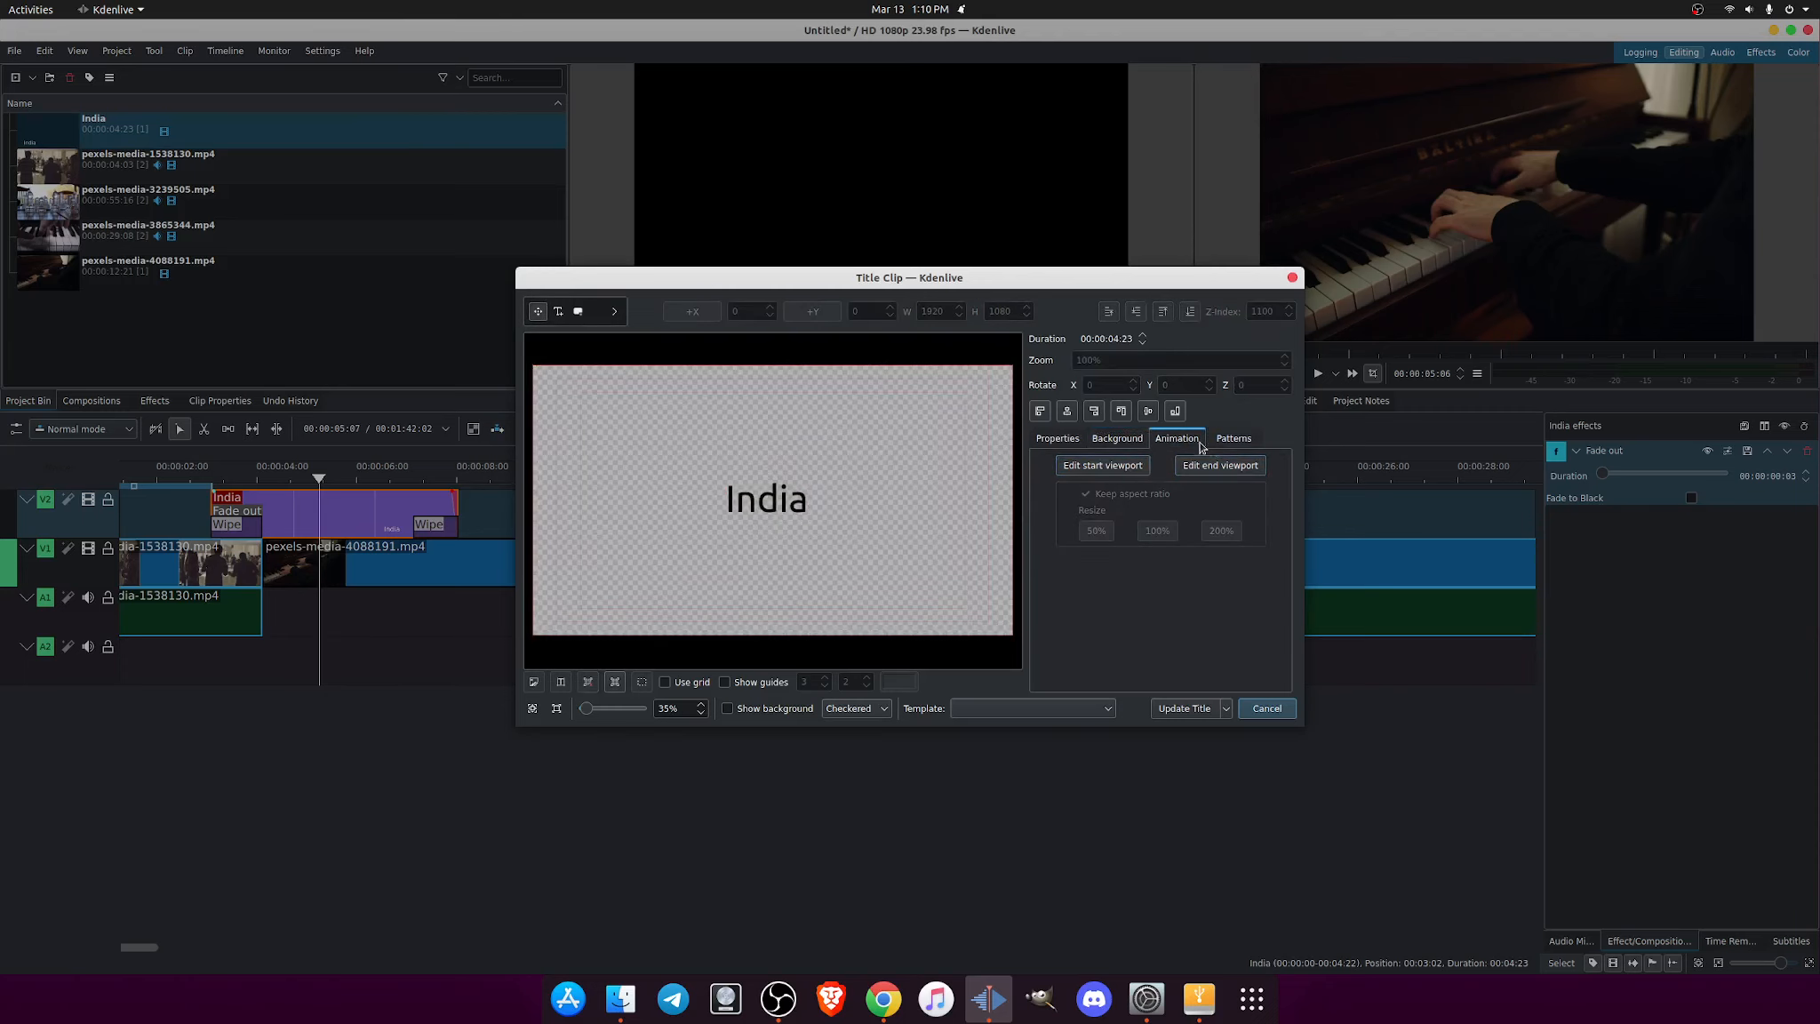
pyautogui.click(1233, 440)
# Try the frame alignments on the India text, centring it horizontally and aligning it to the bottom at X 794, Y 800
pyautogui.click(1058, 438)
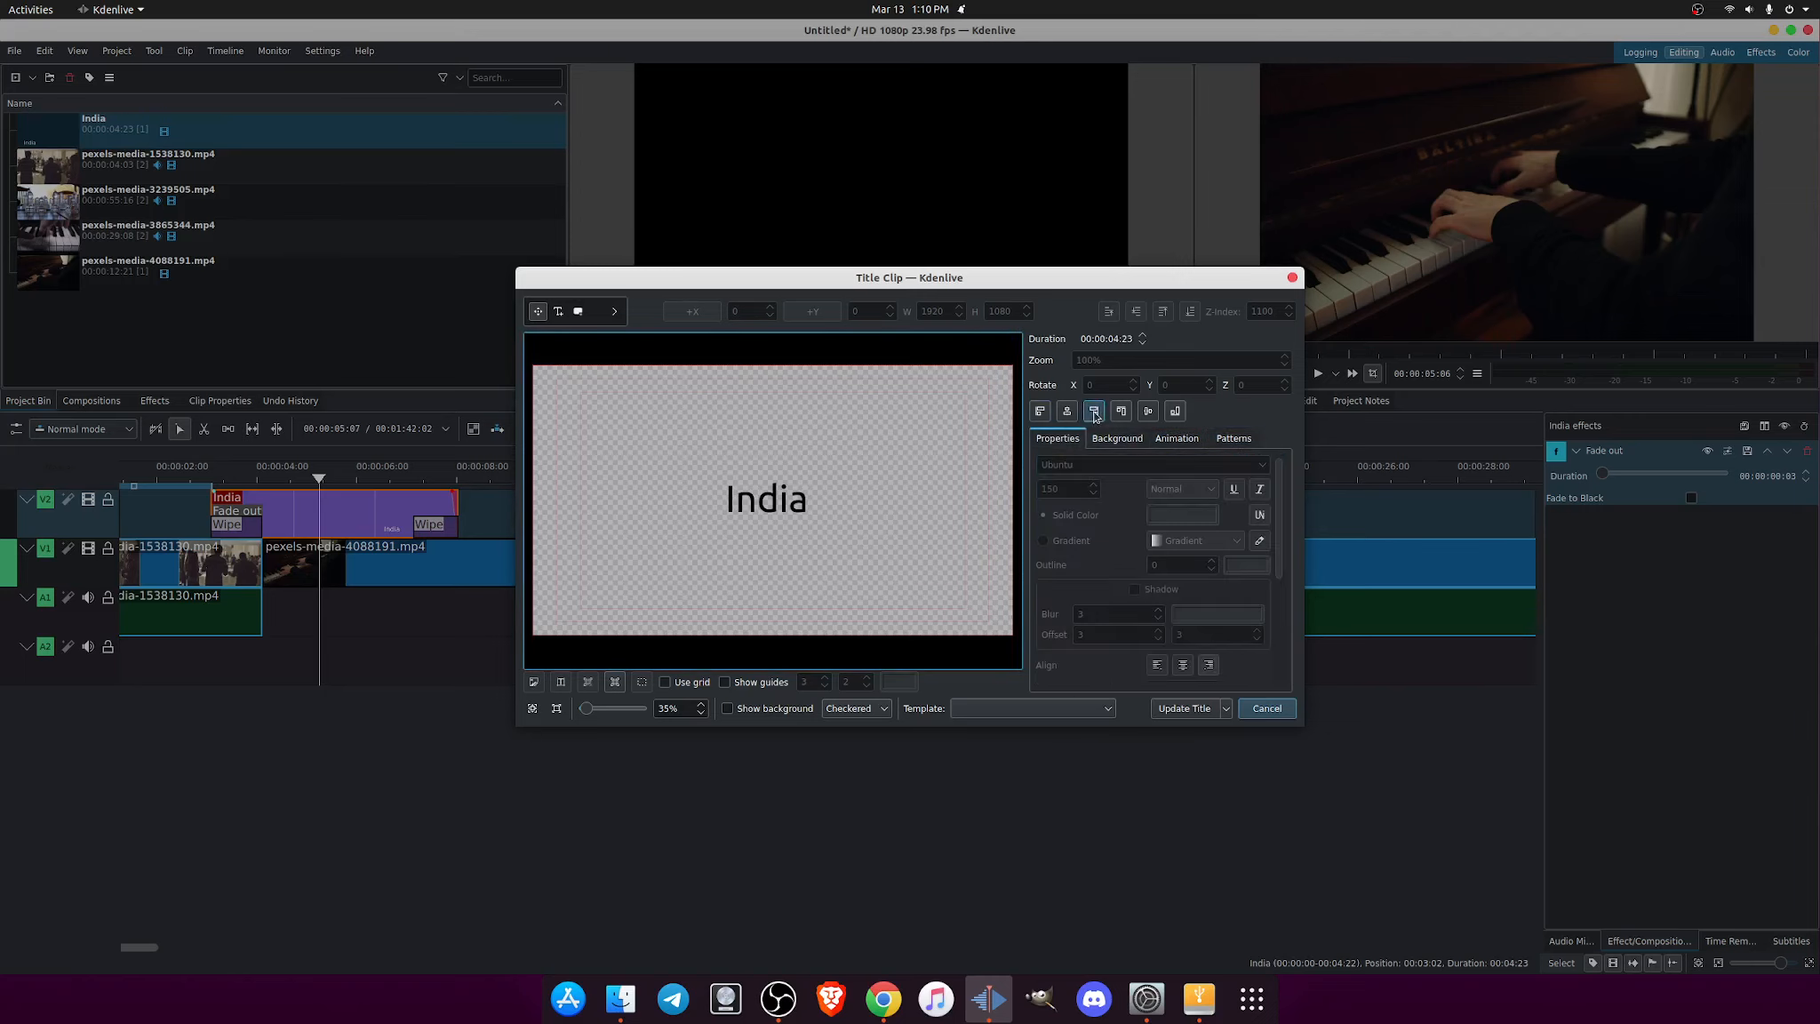
pyautogui.click(796, 511)
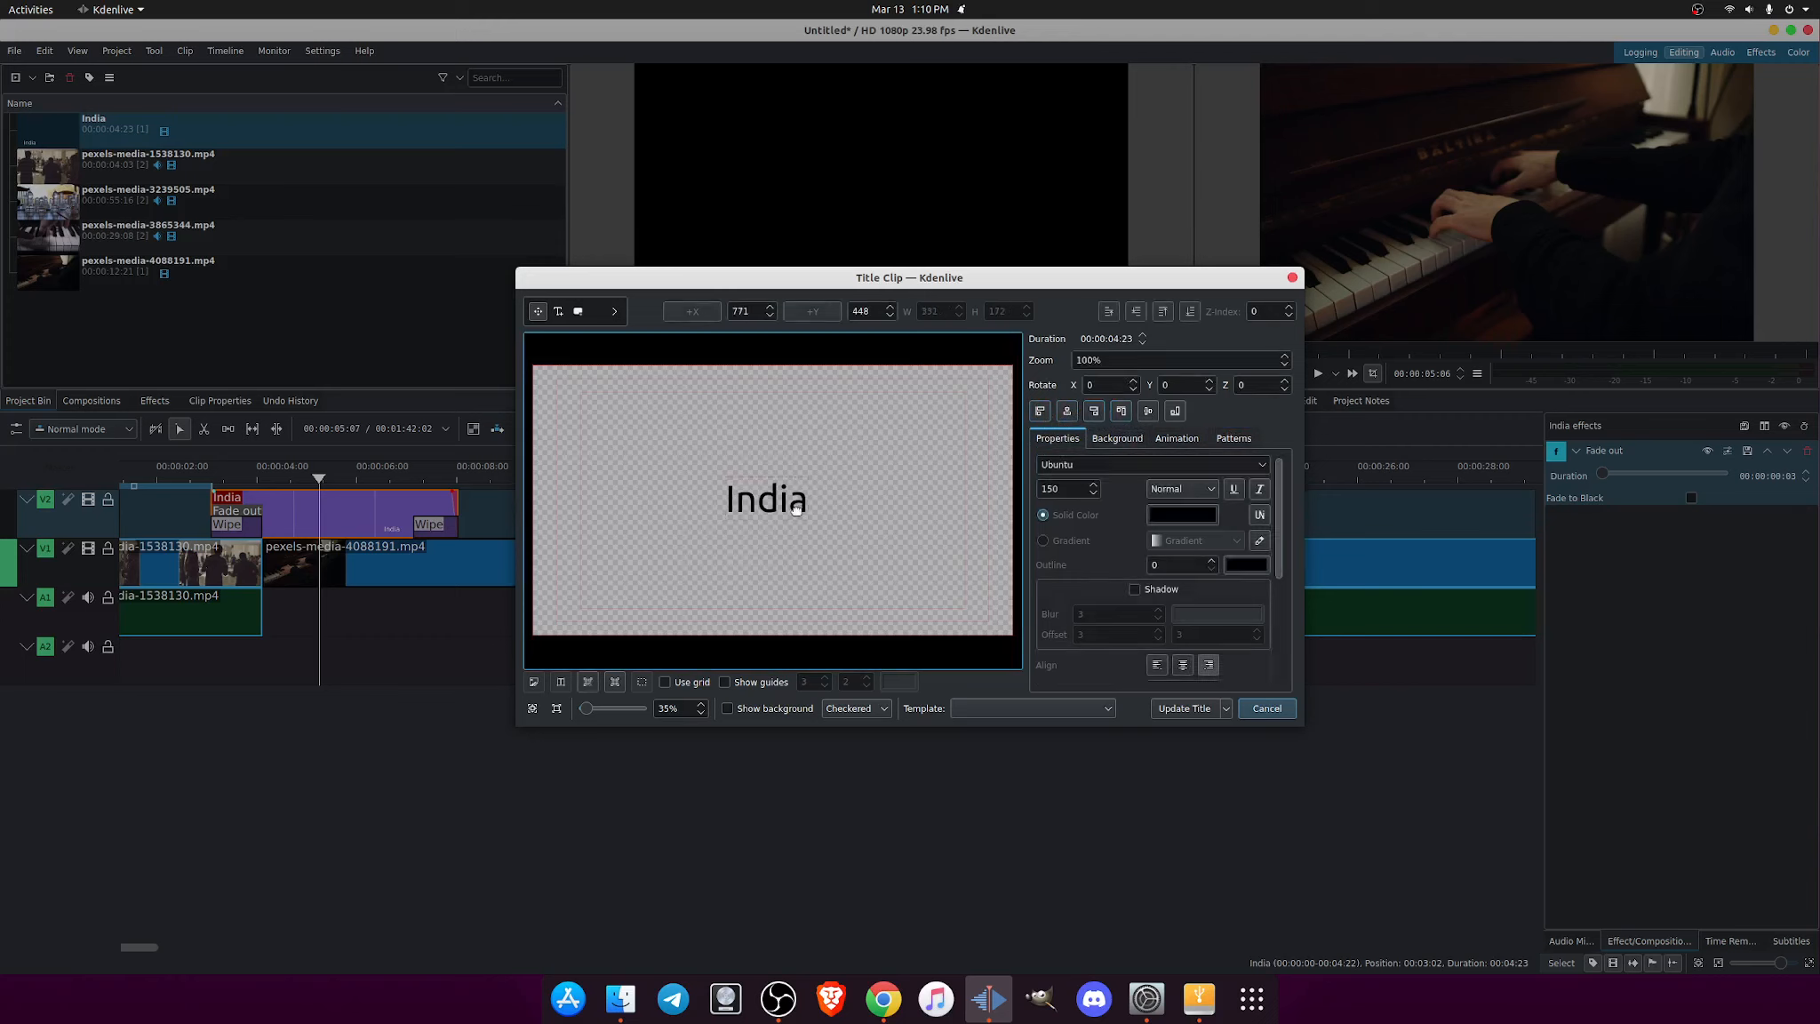
pyautogui.click(1041, 411)
pyautogui.click(1068, 412)
pyautogui.click(1095, 412)
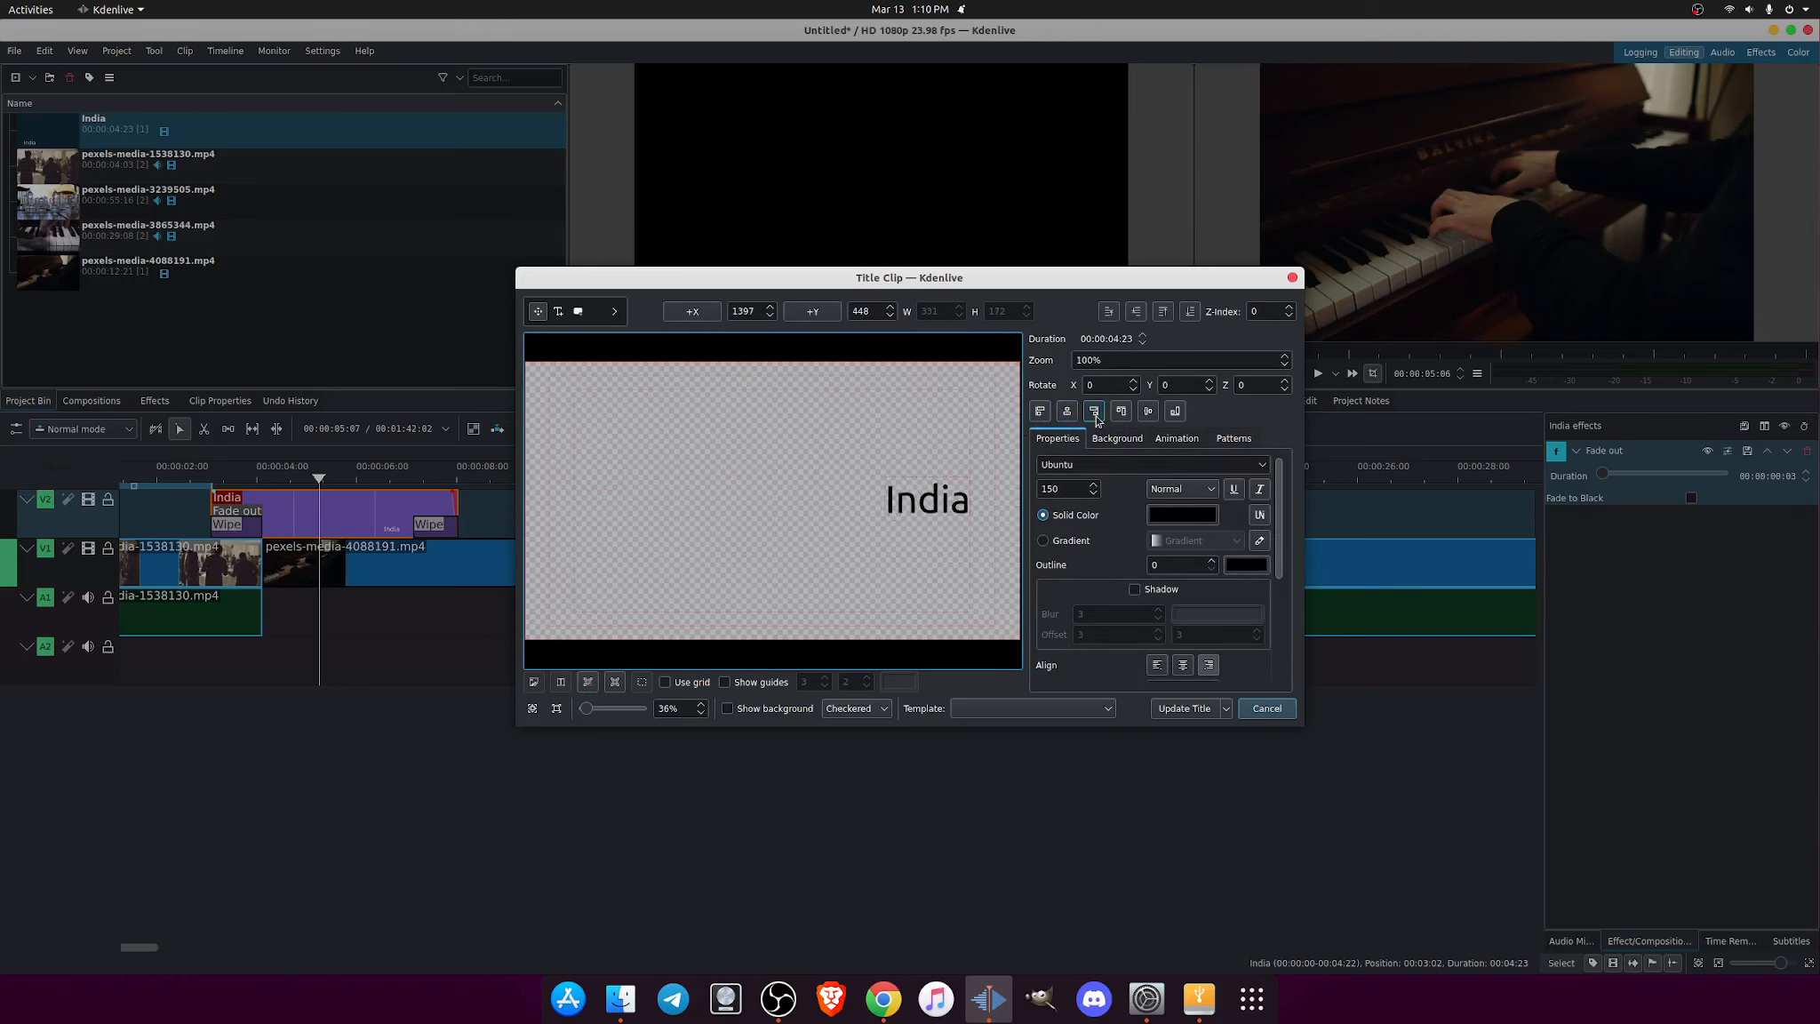
pyautogui.click(1068, 412)
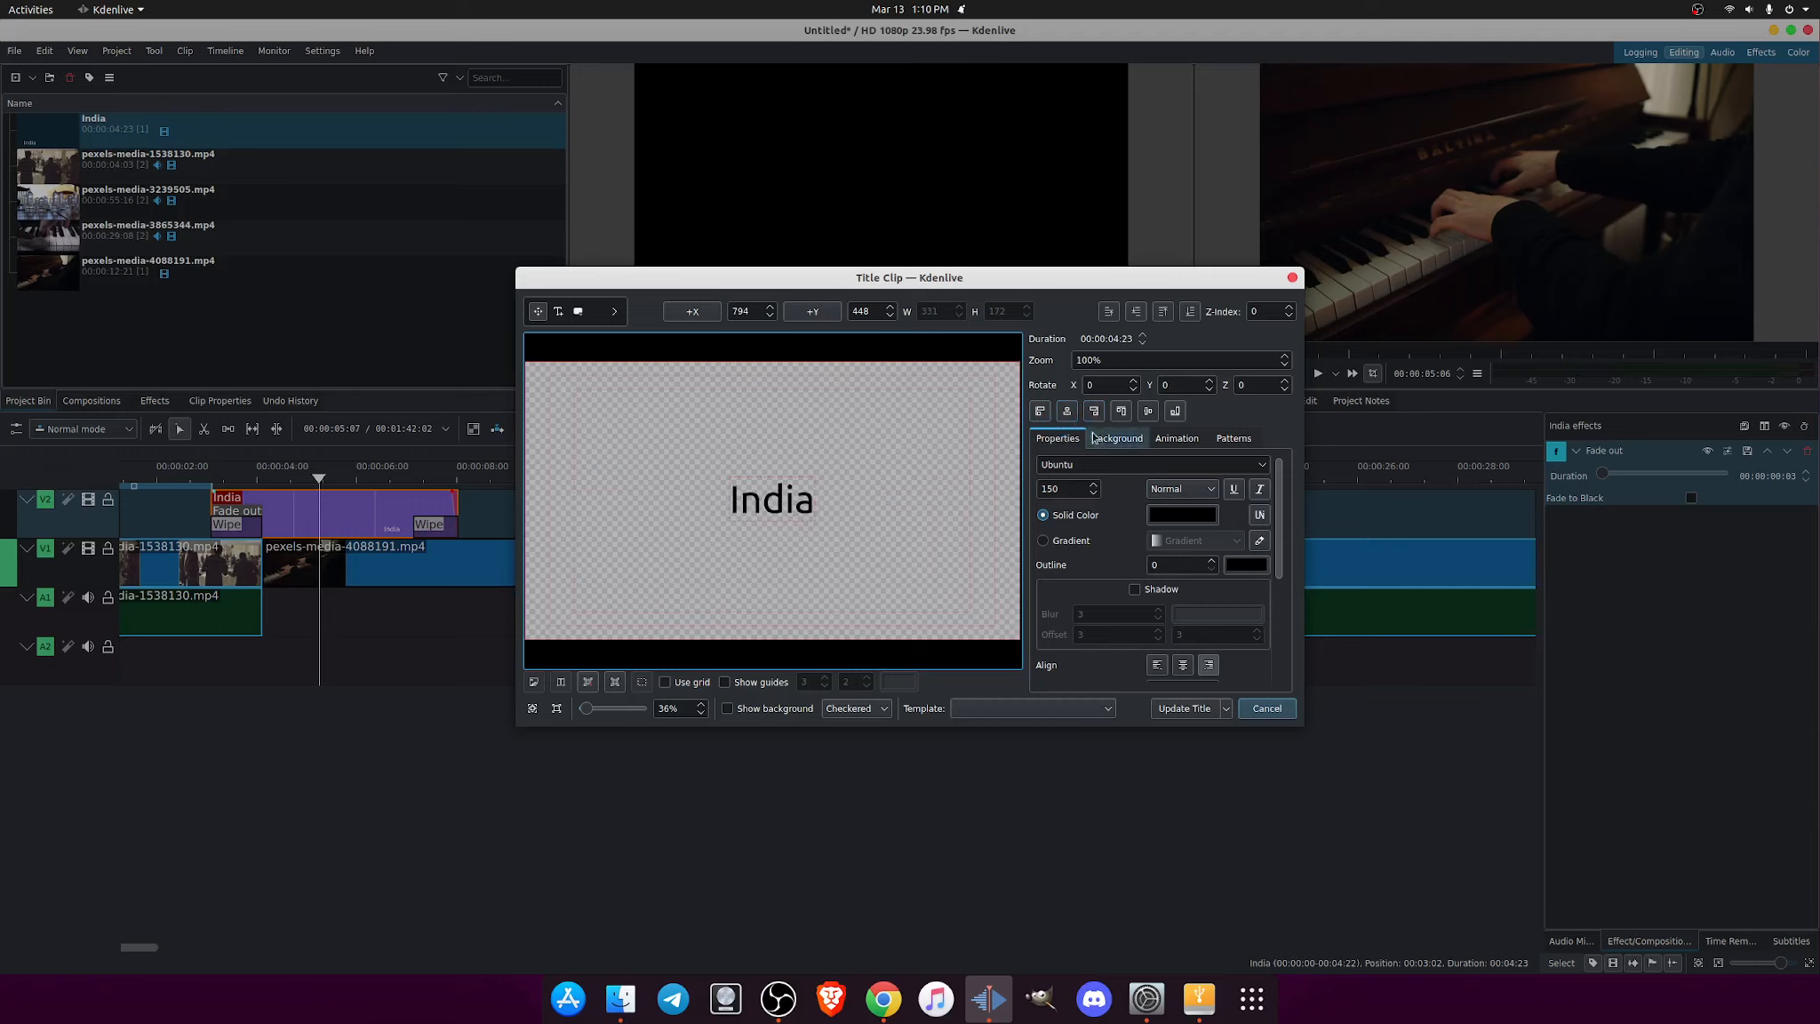
pyautogui.click(1148, 411)
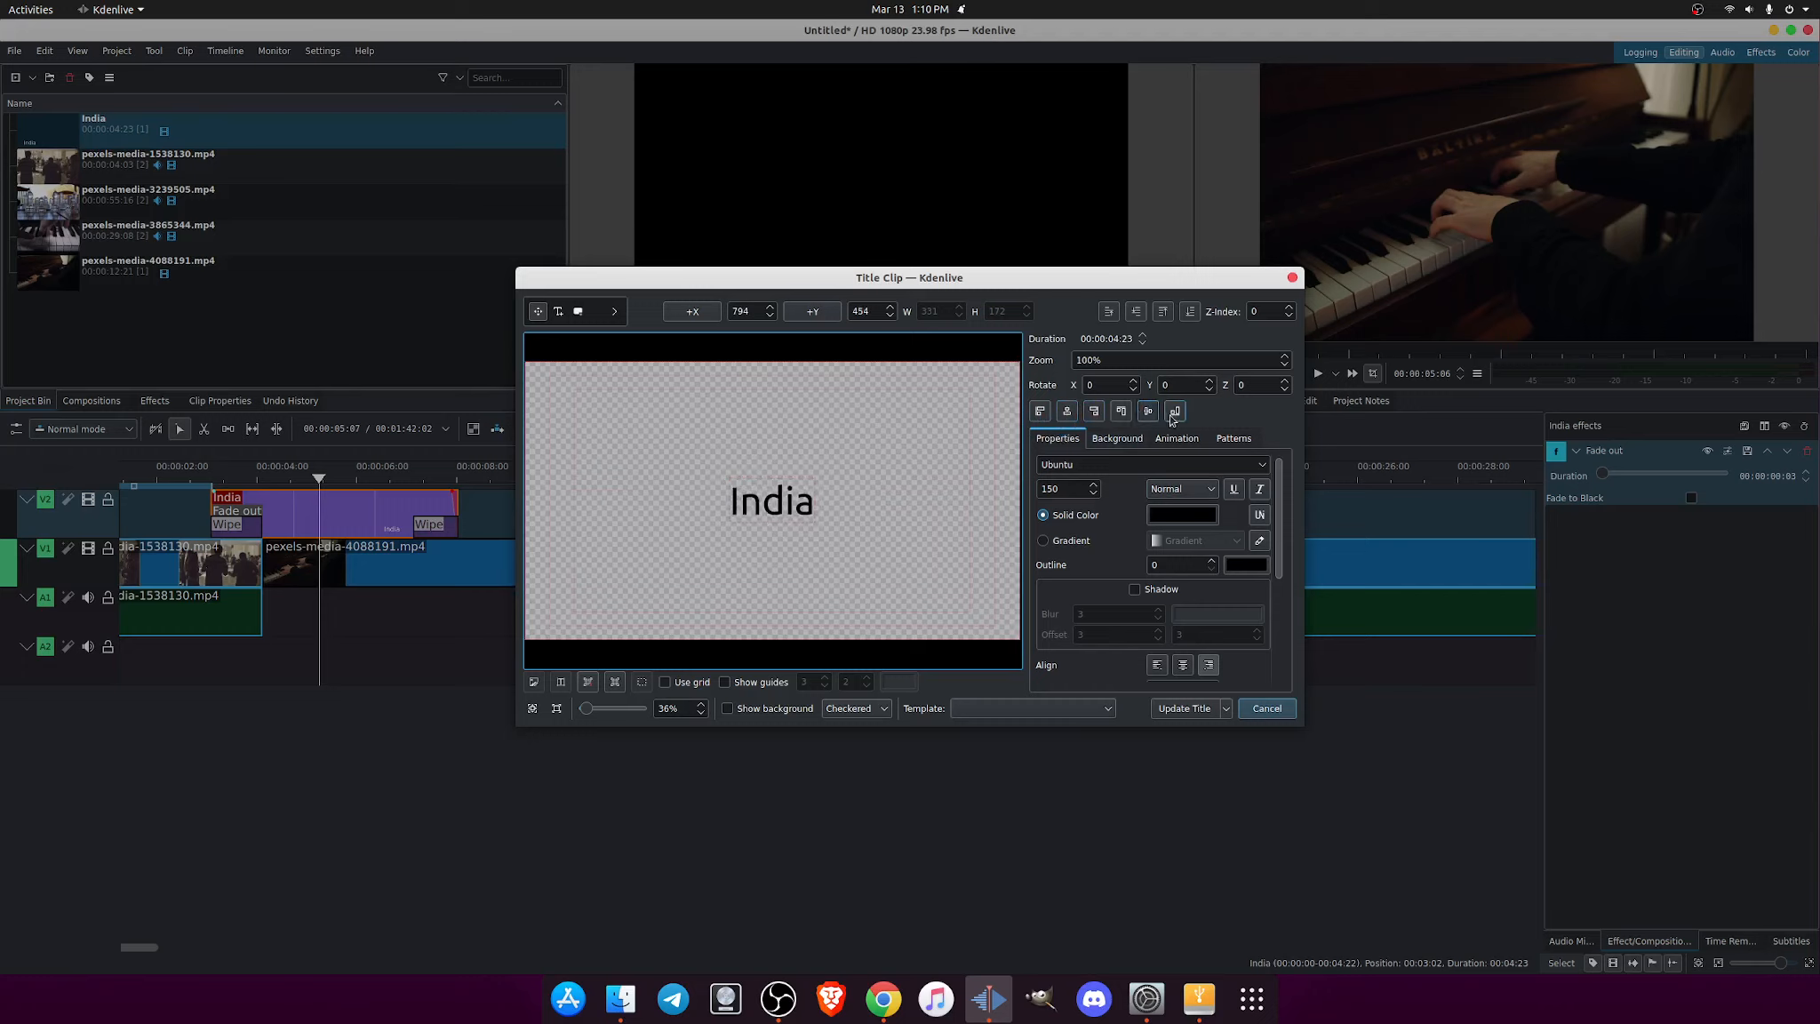
pyautogui.click(1175, 414)
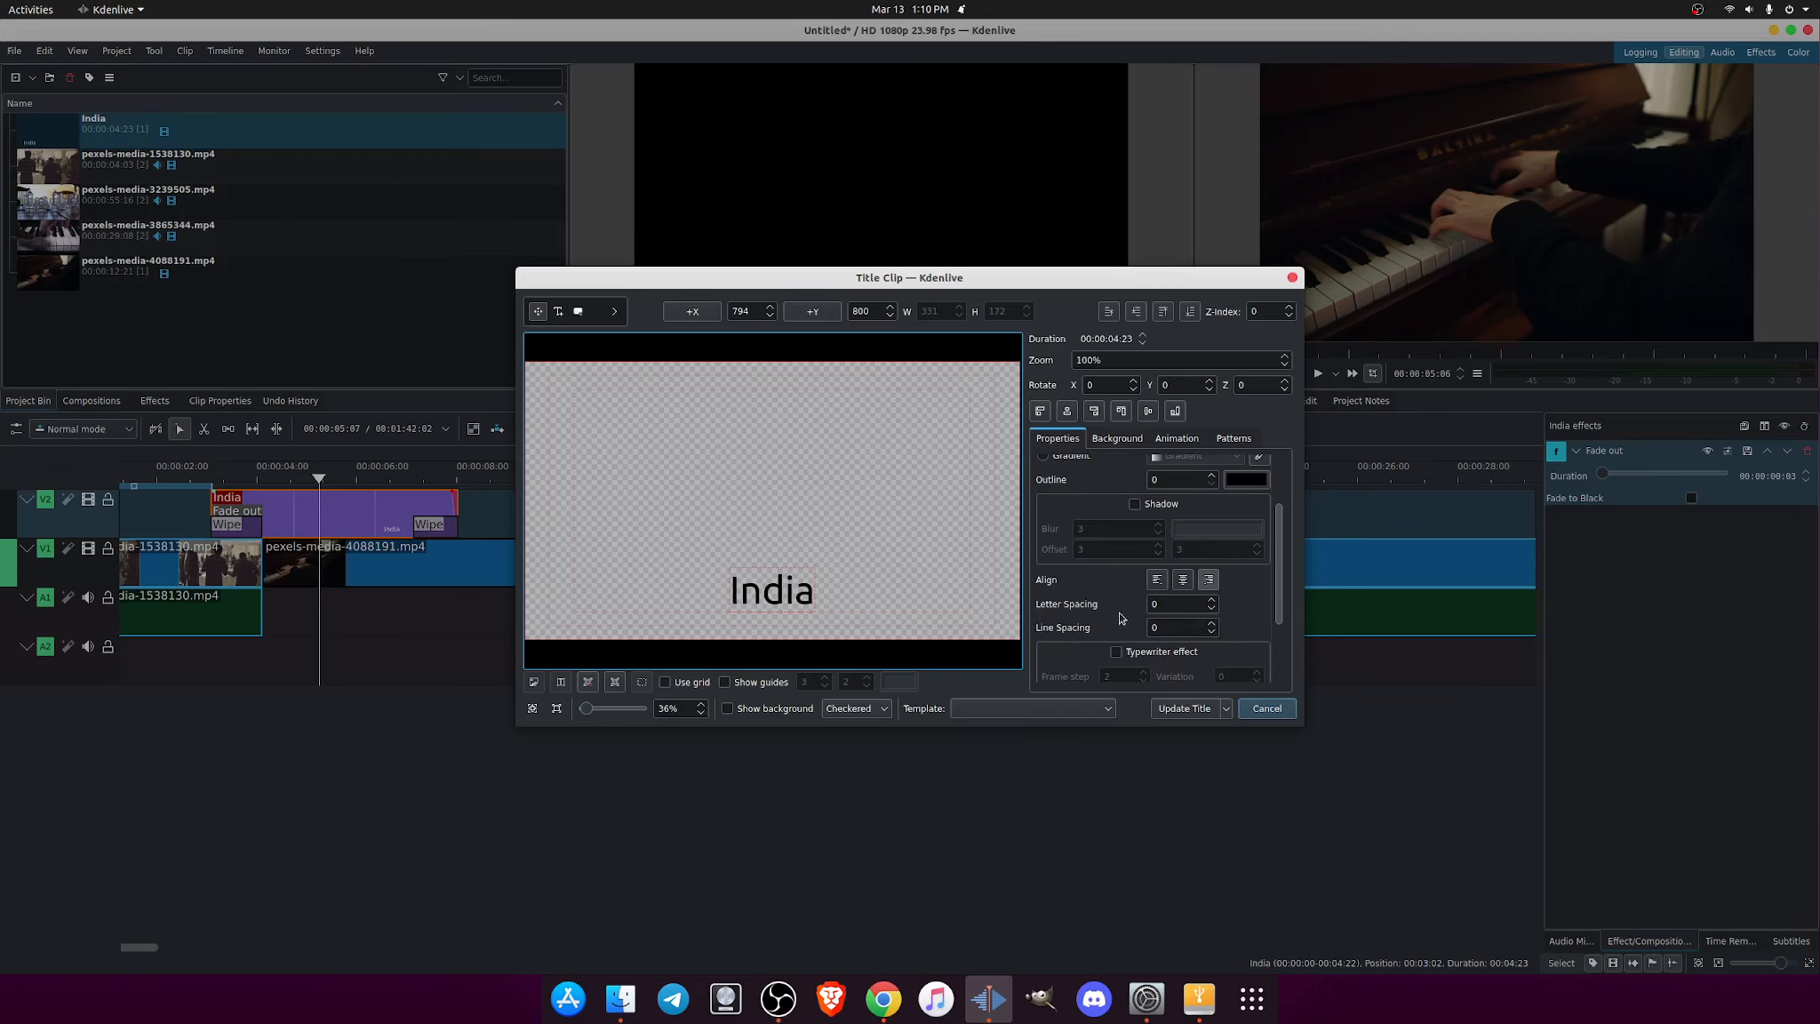
# Try center text alignment on the India text and return it to right alignment
pyautogui.scroll(-2, 1121, 618)
pyautogui.click(1183, 579)
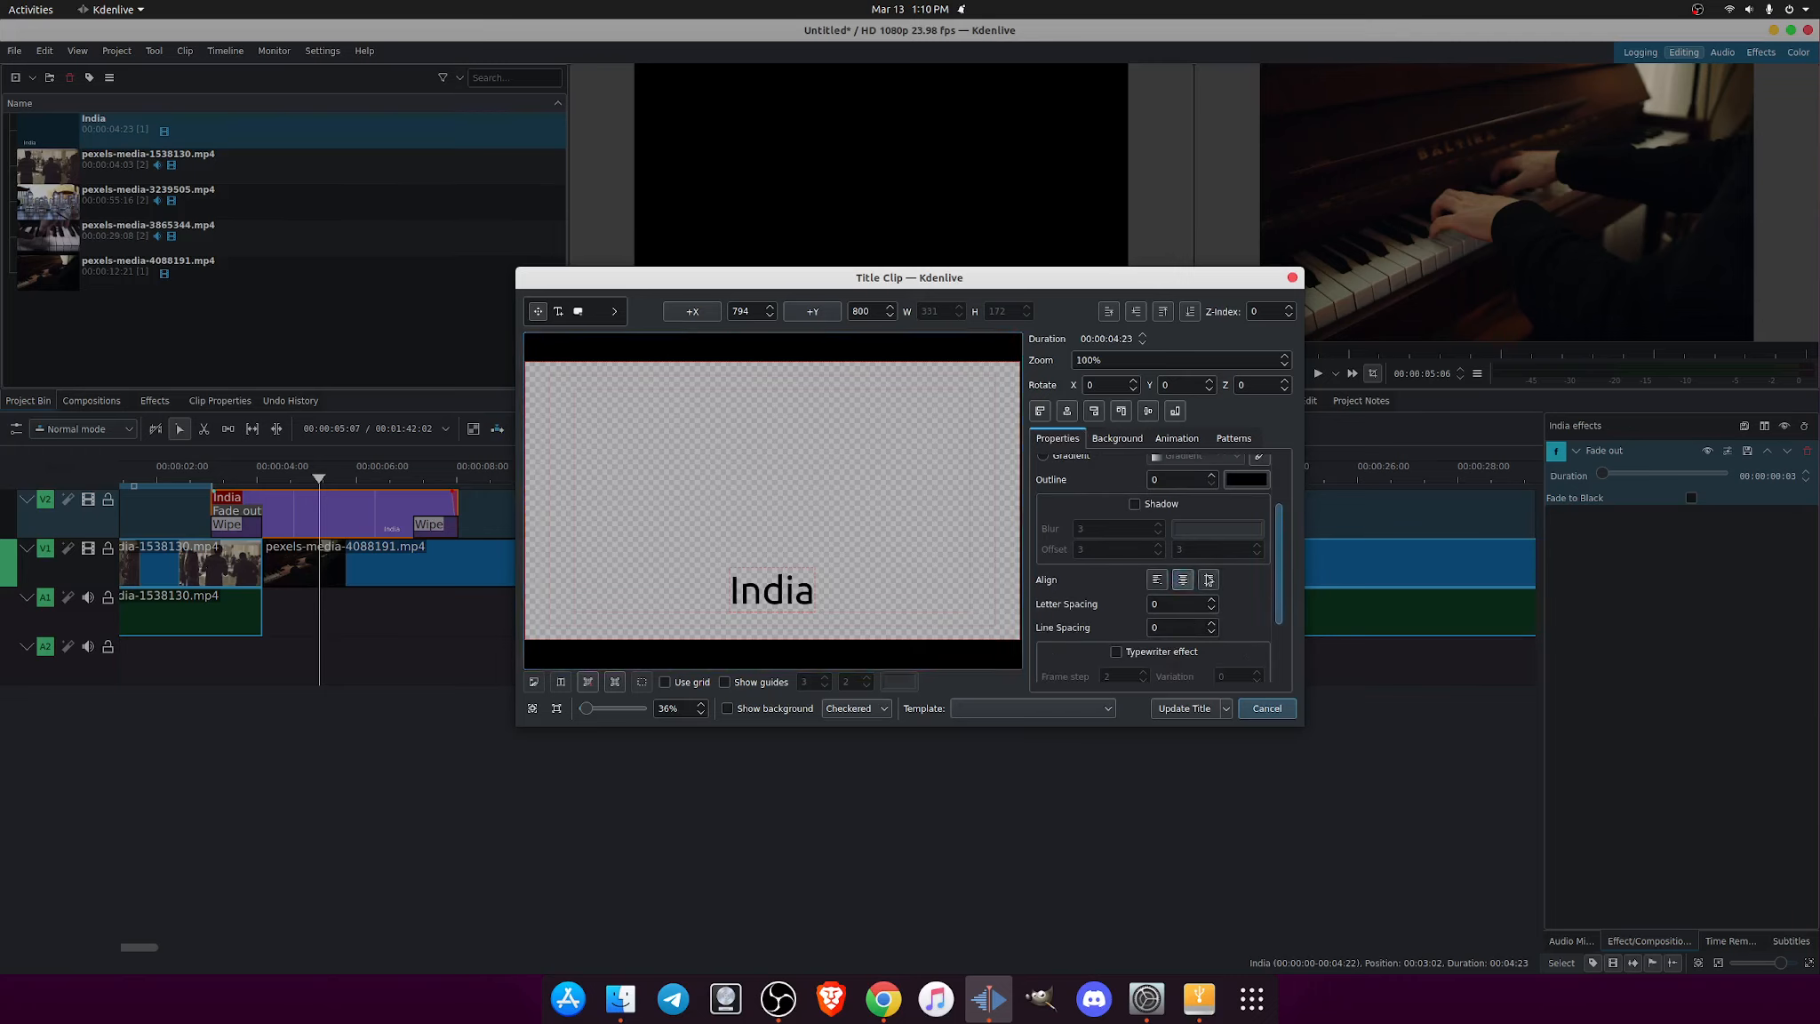
pyautogui.scroll(-1, 1156, 629)
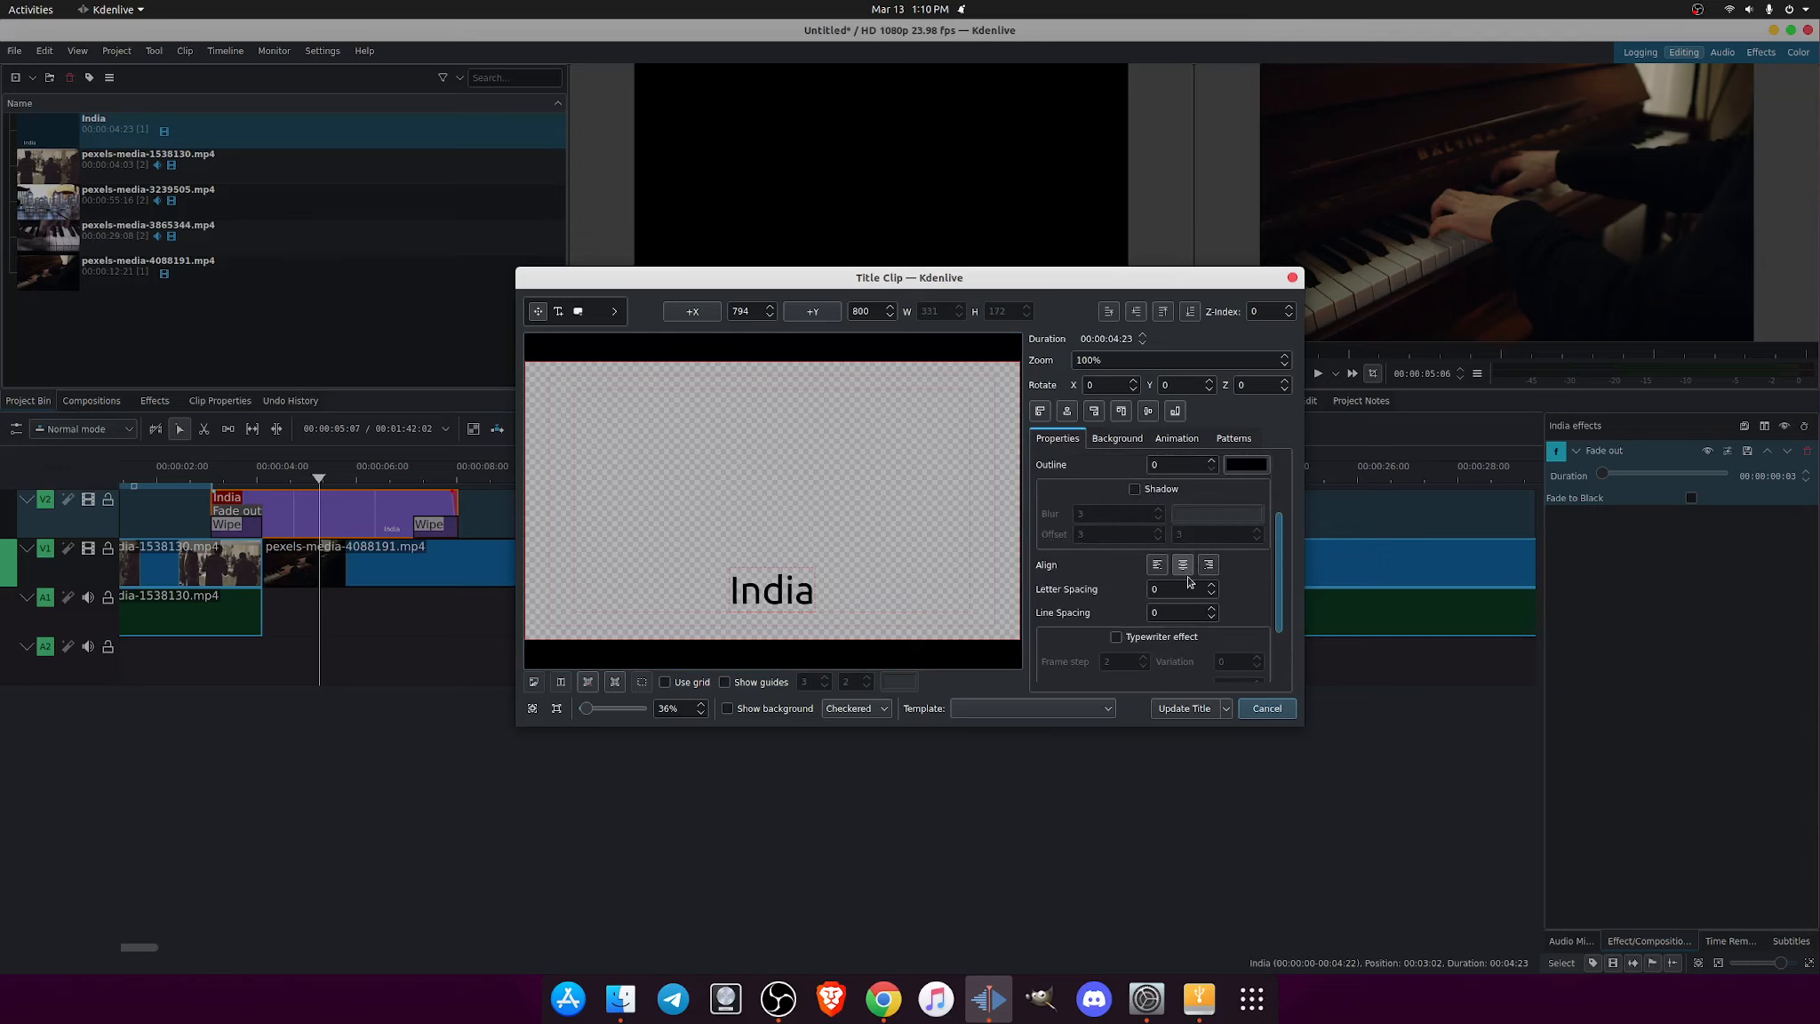
pyautogui.click(1208, 565)
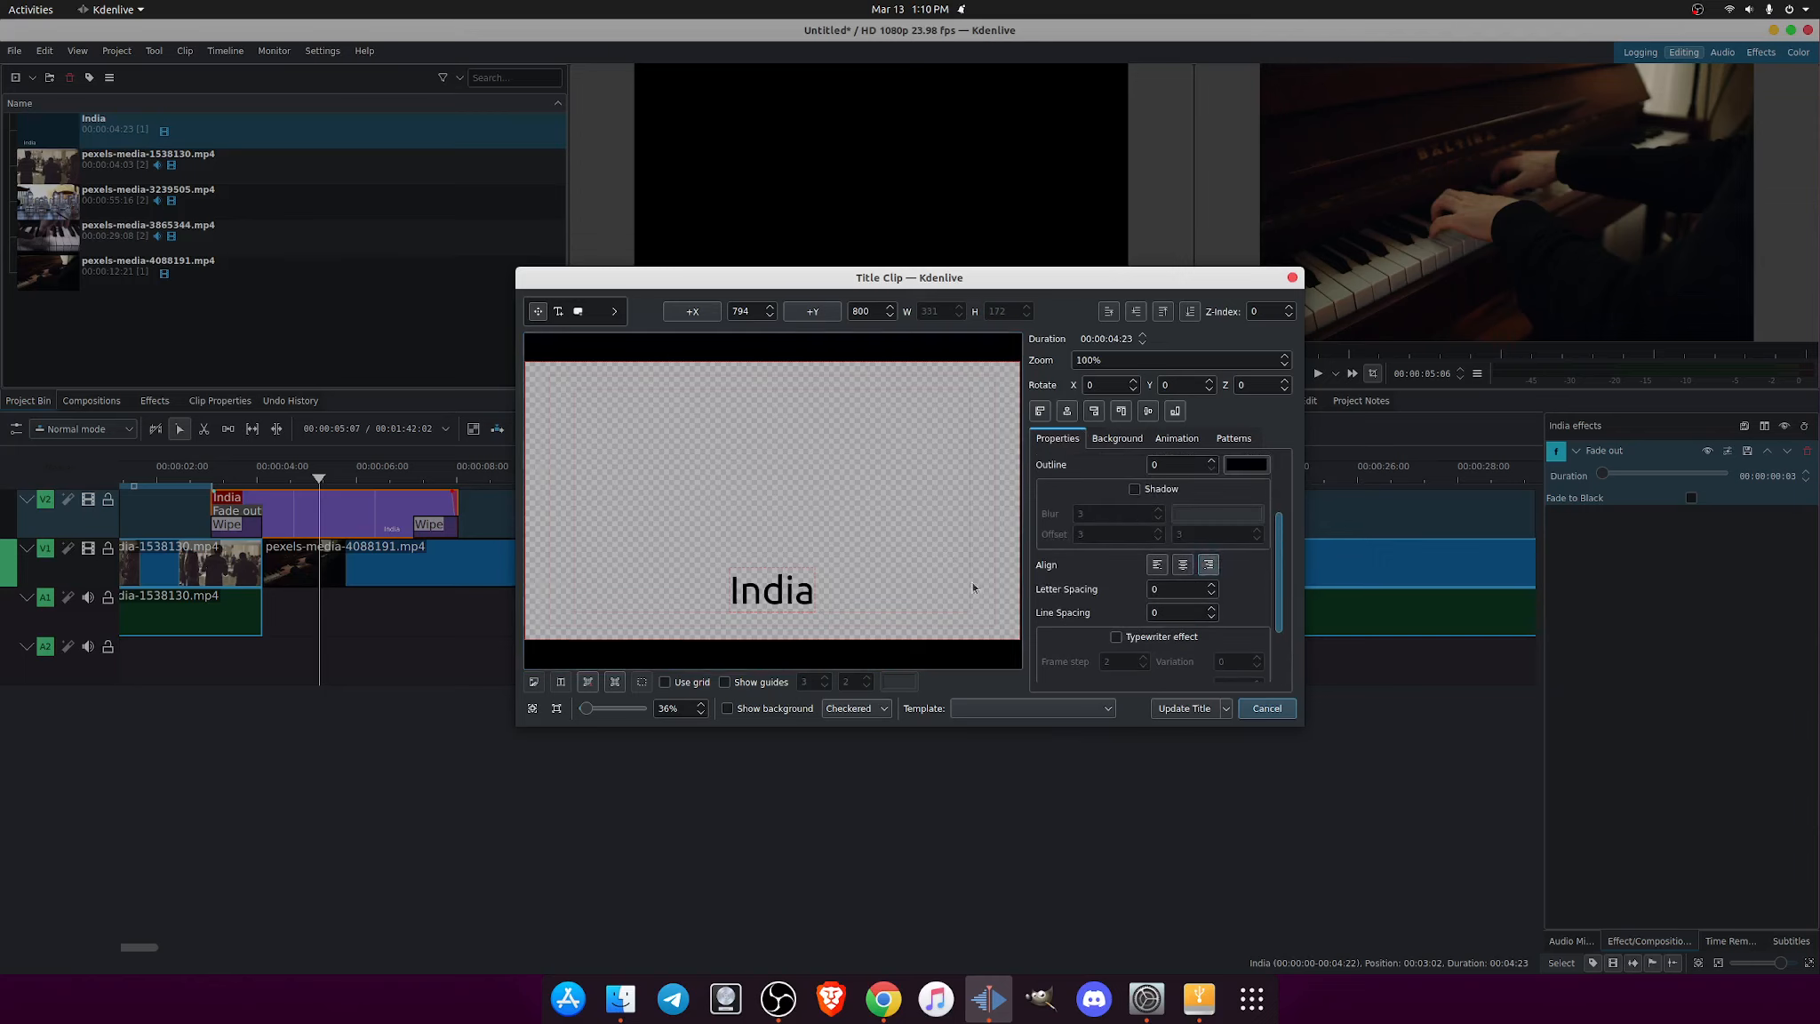
# Test center and right text alignment on the longer text India gateway and shorten it back to India
pyautogui.click(806, 591)
pyautogui.write('gate')
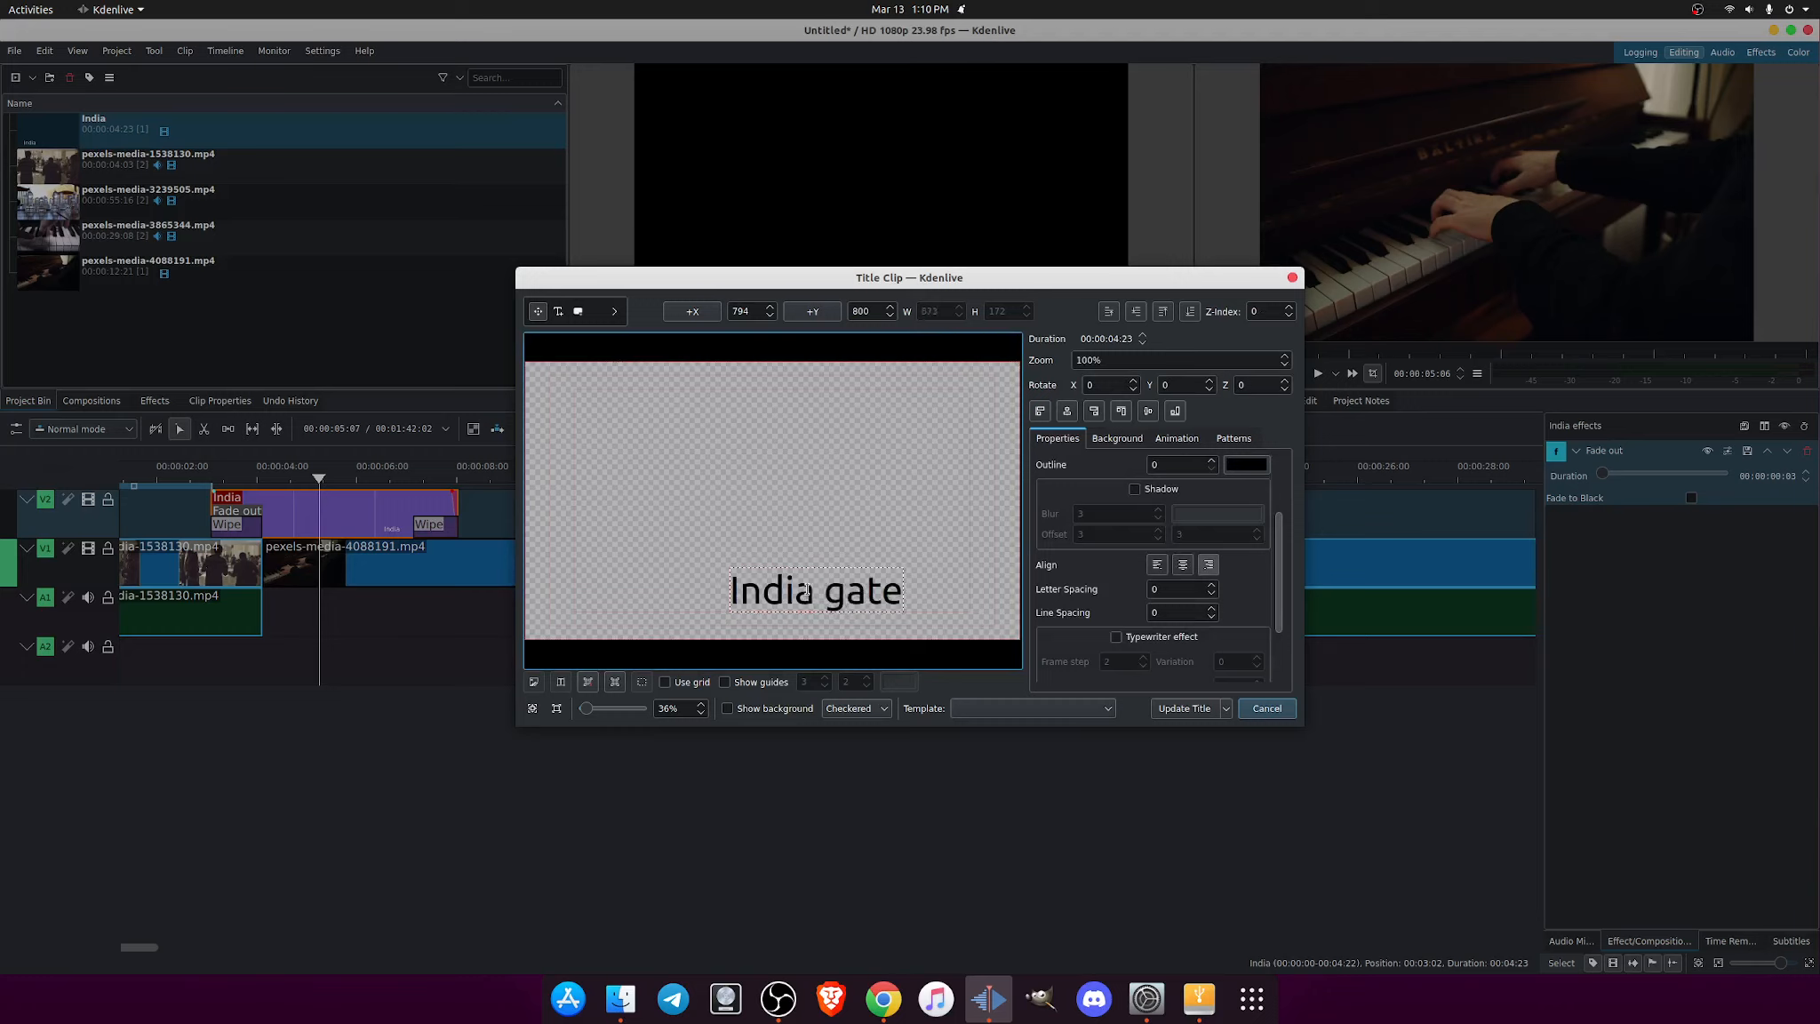
pyautogui.write('way')
pyautogui.click(1183, 567)
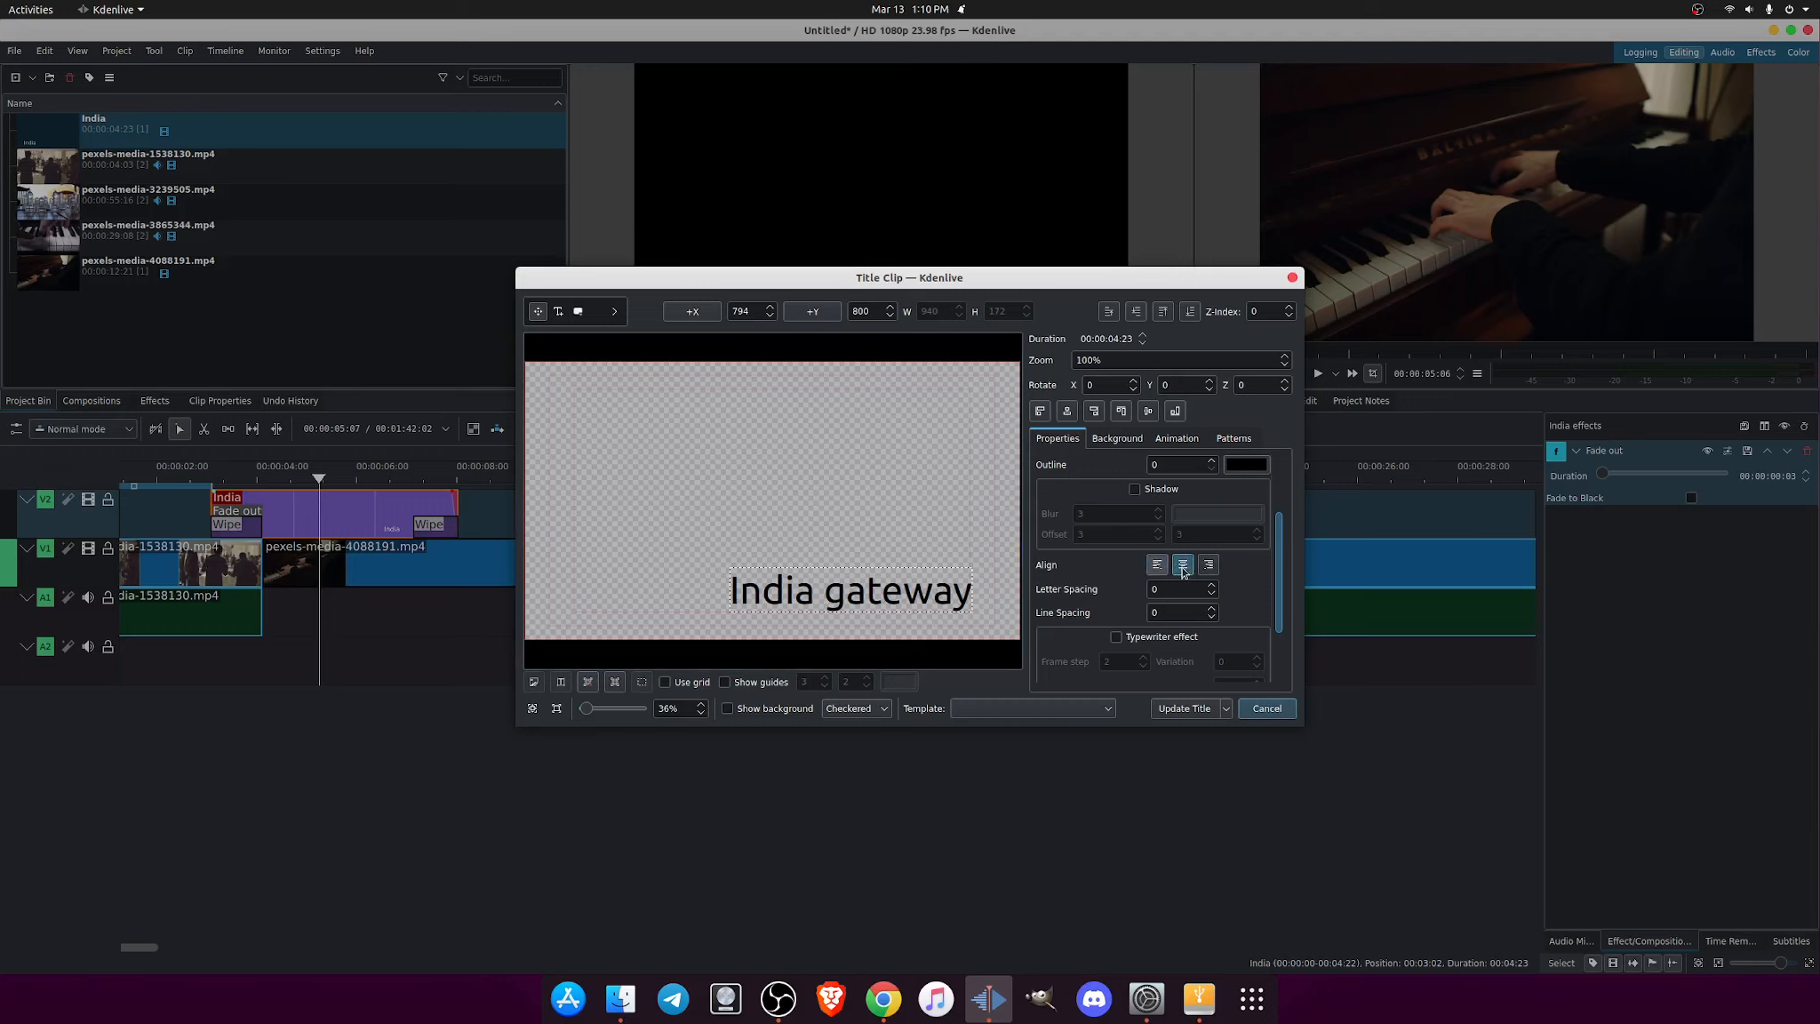
pyautogui.click(1208, 565)
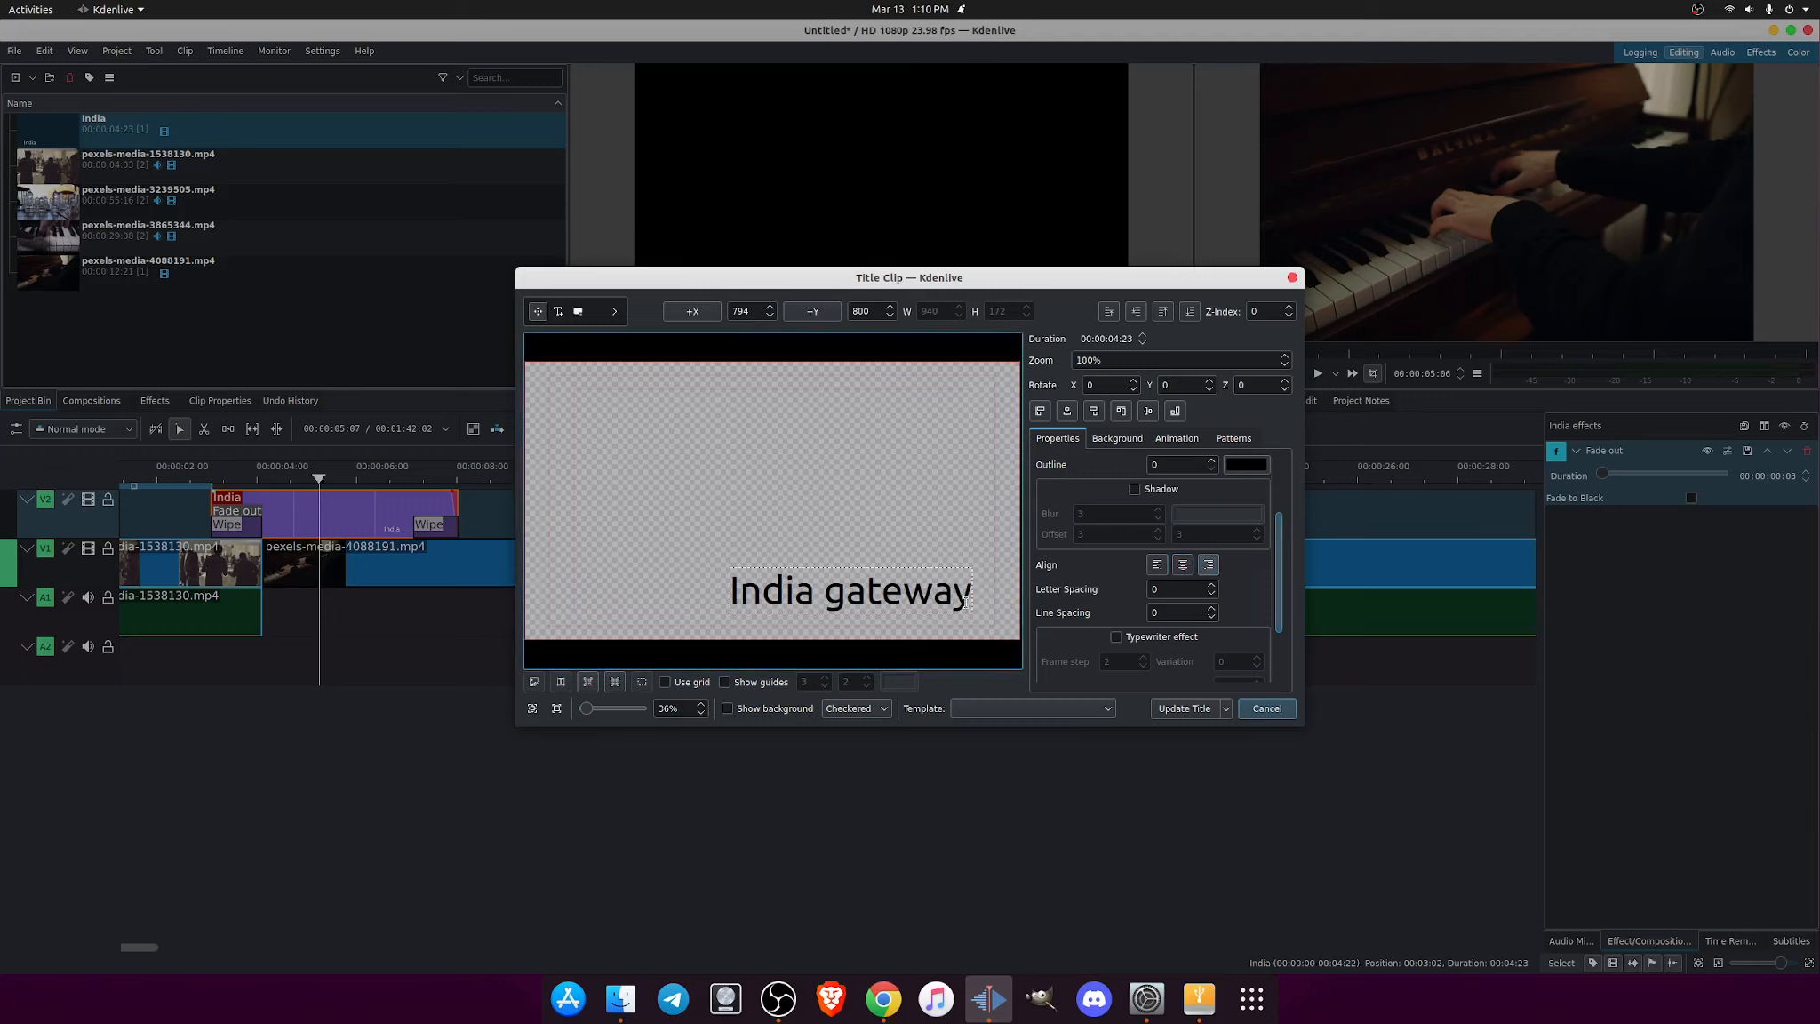
pyautogui.doubleClick(966, 603)
pyautogui.press('BackSpace')
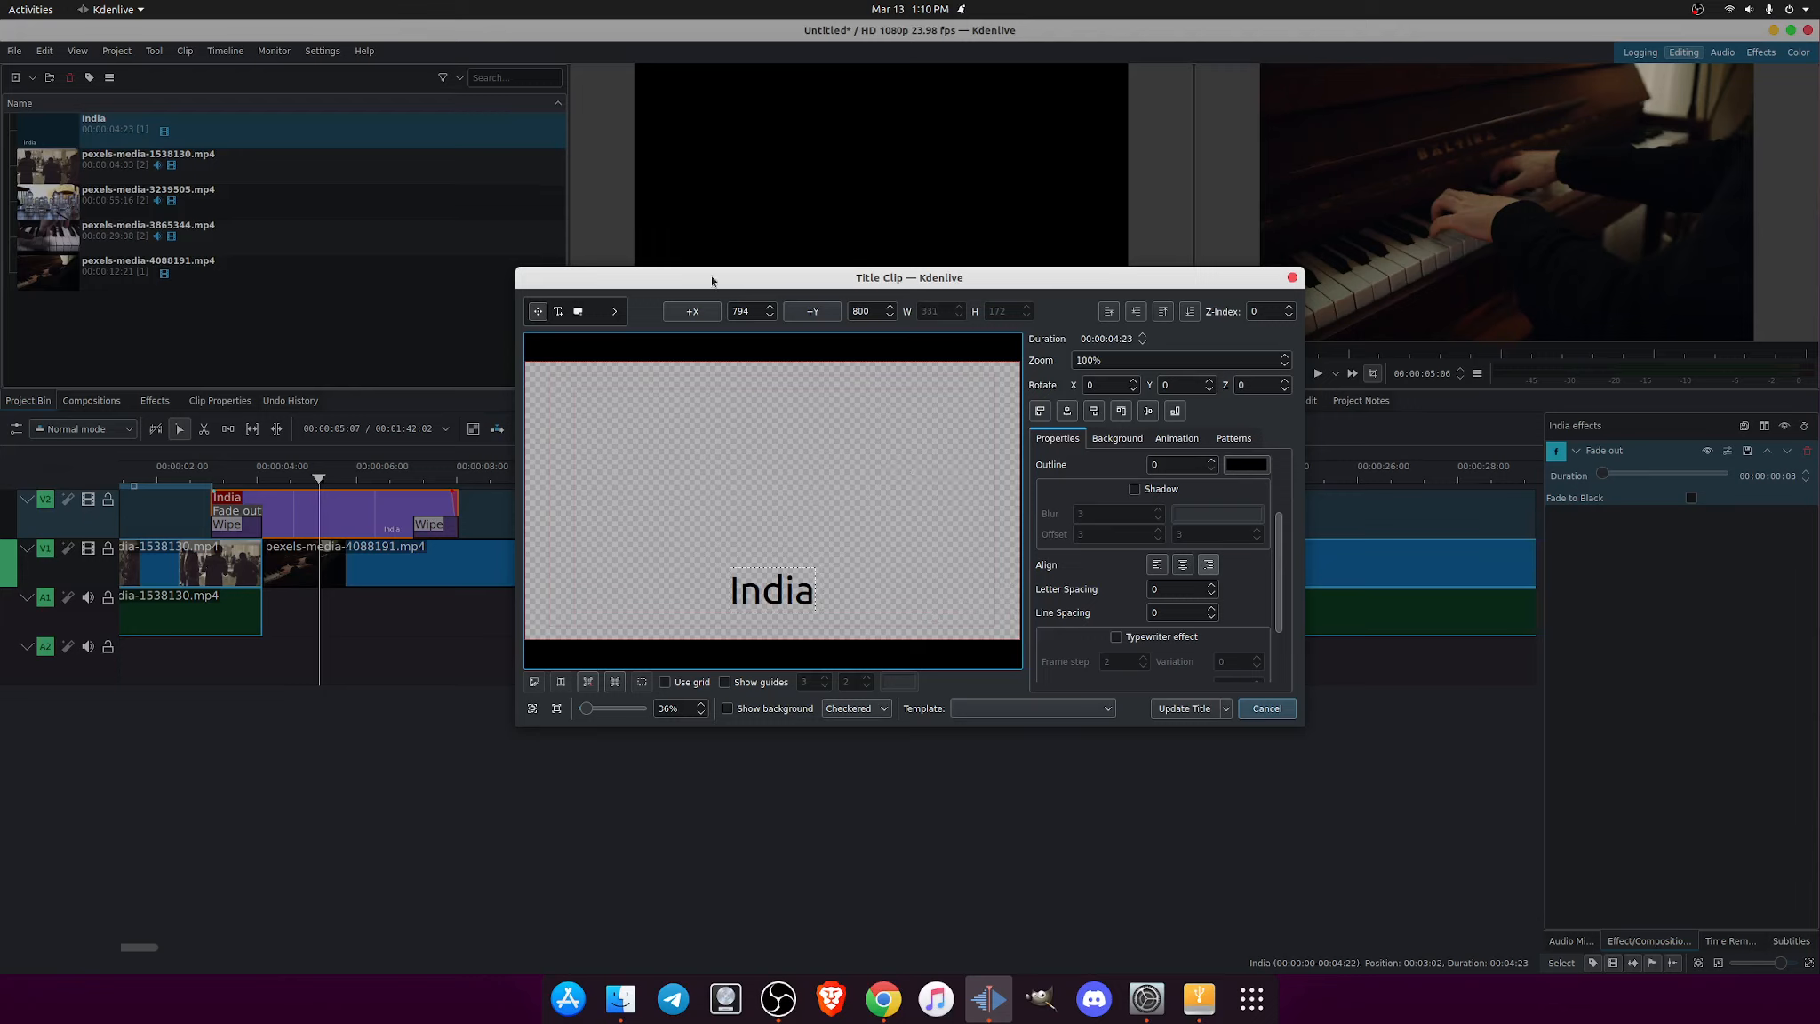
# Draw a black rectangle about 1162 by 297 above the India text, at about X 433, Y 278
pyautogui.click(578, 313)
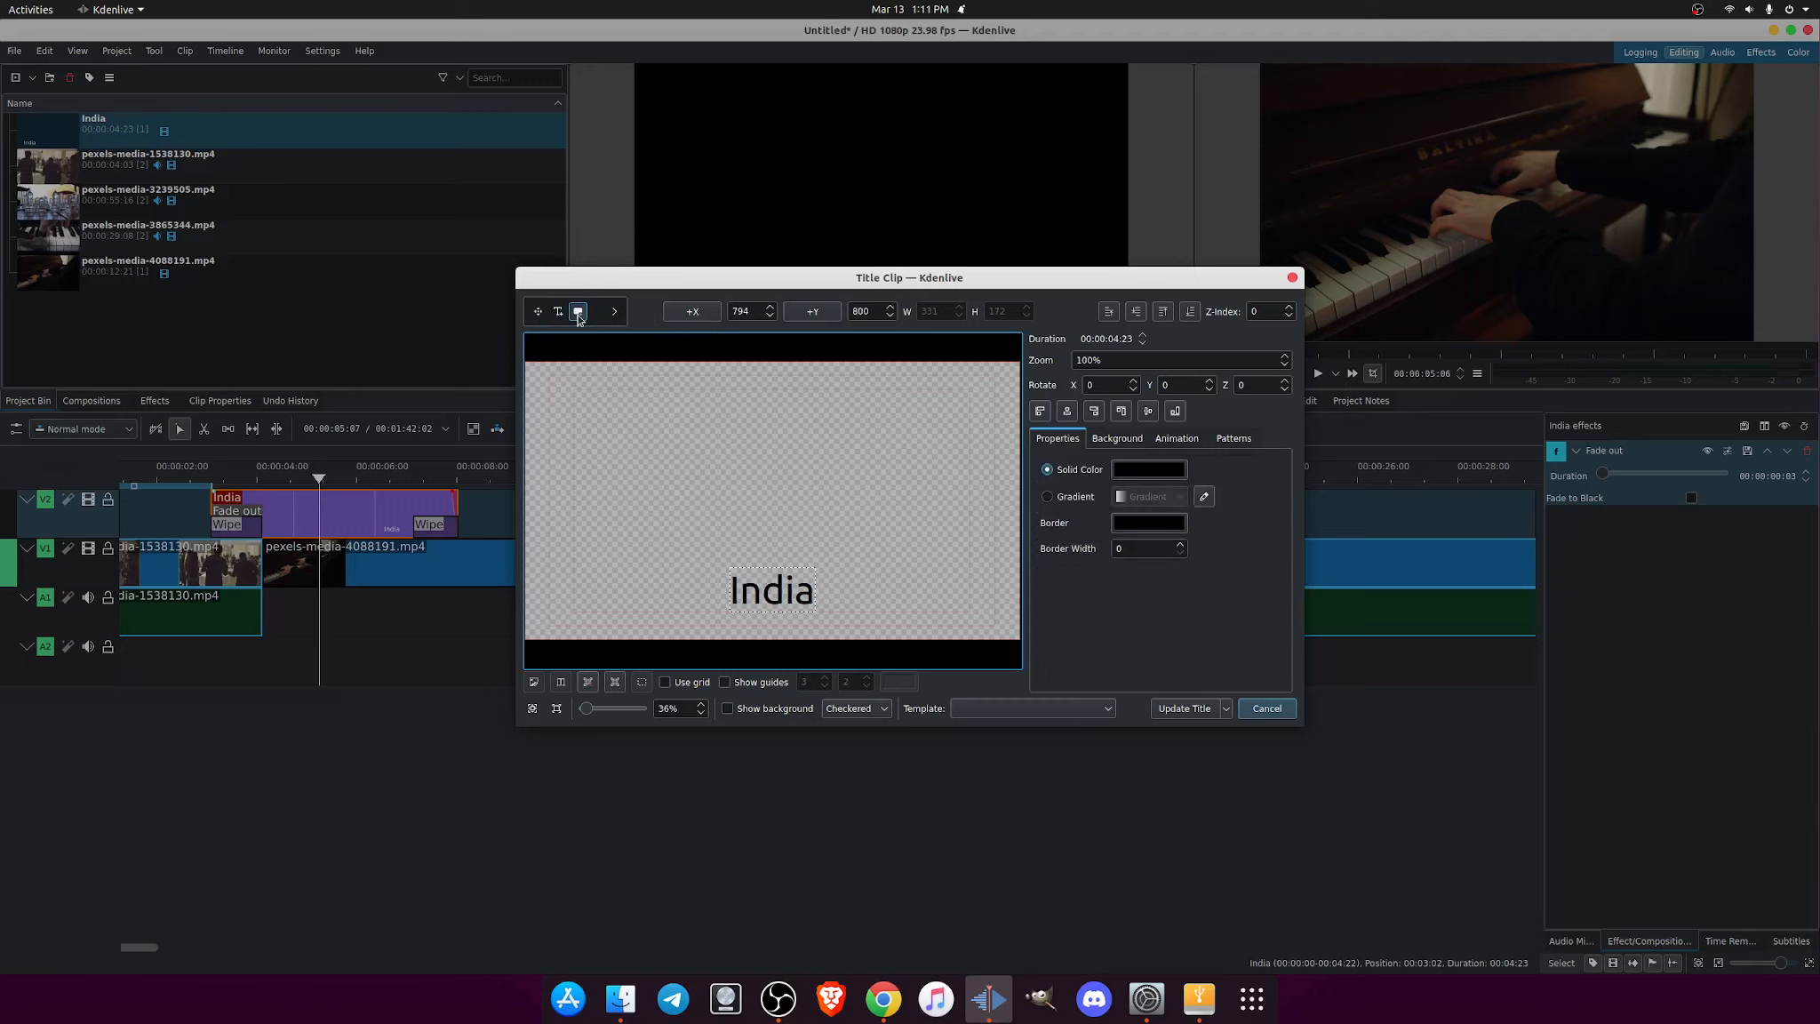
pyautogui.moveTo(635, 432)
pyautogui.mouseDown()
pyautogui.moveTo(794, 504)
pyautogui.moveTo(876, 524)
pyautogui.moveTo(935, 509)
pyautogui.mouseUp()
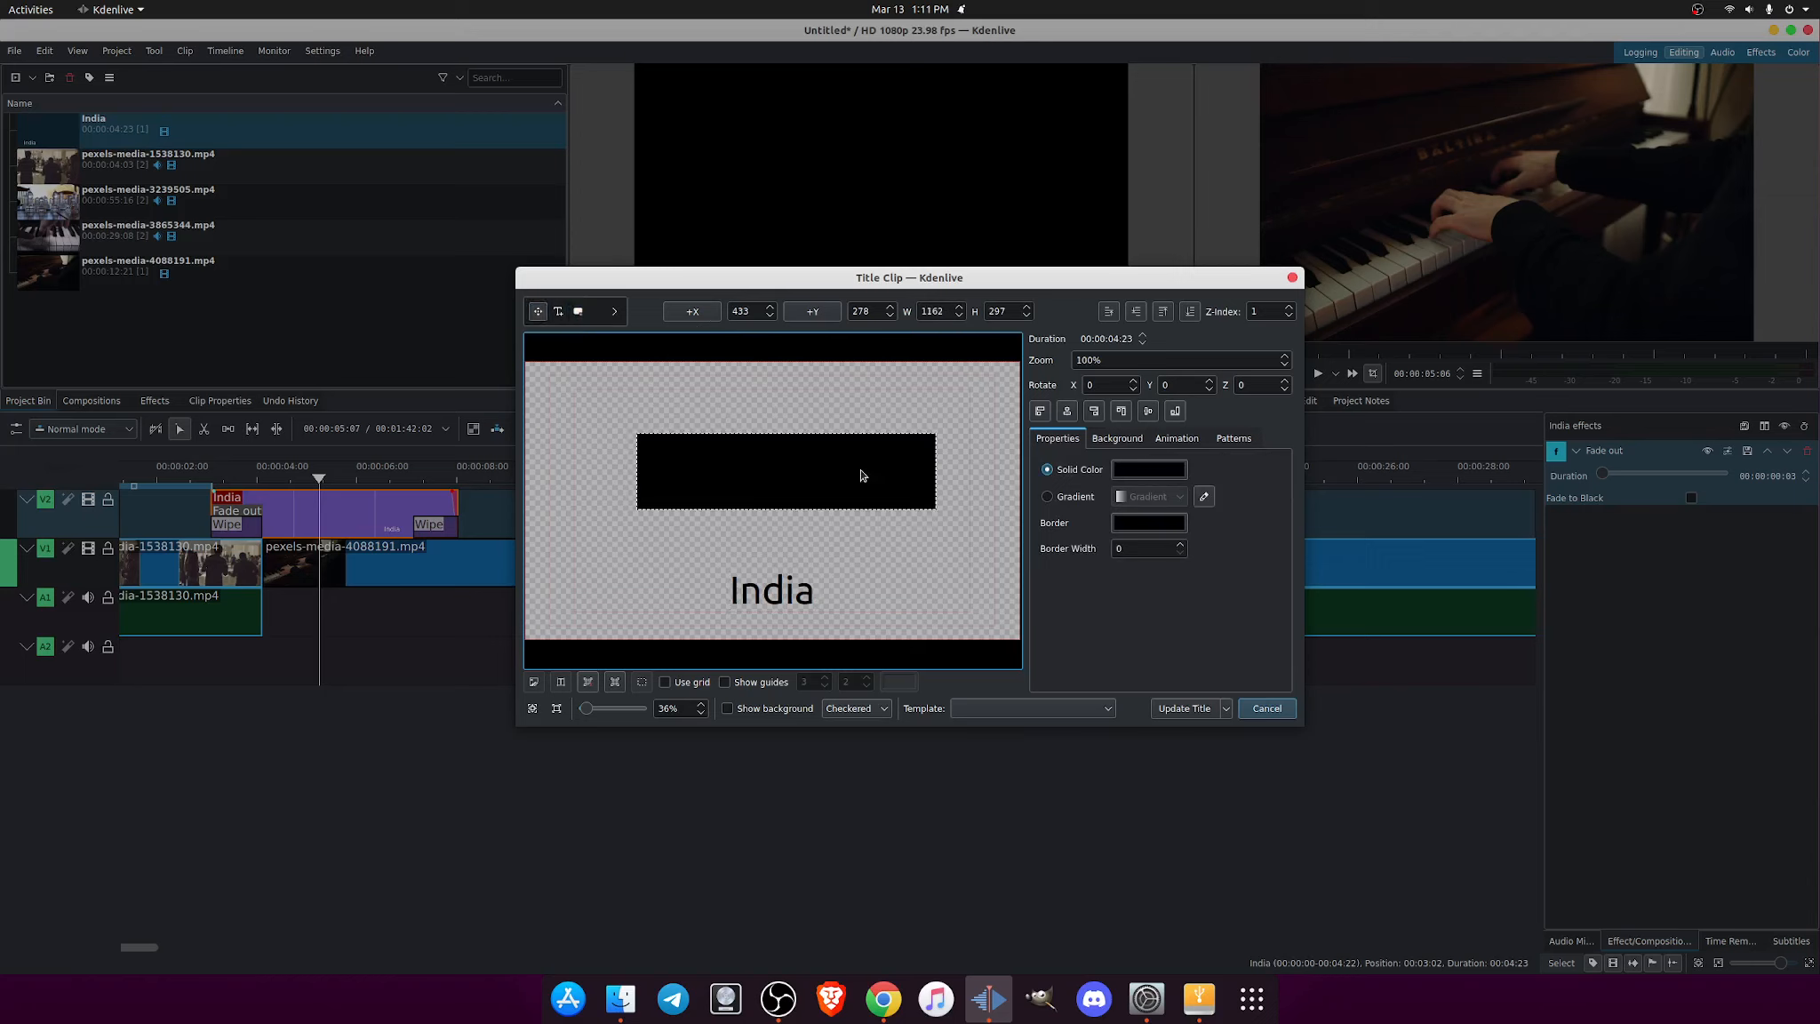
# Try a white solid fill on the rectangle and return it to black
pyautogui.click(1139, 472)
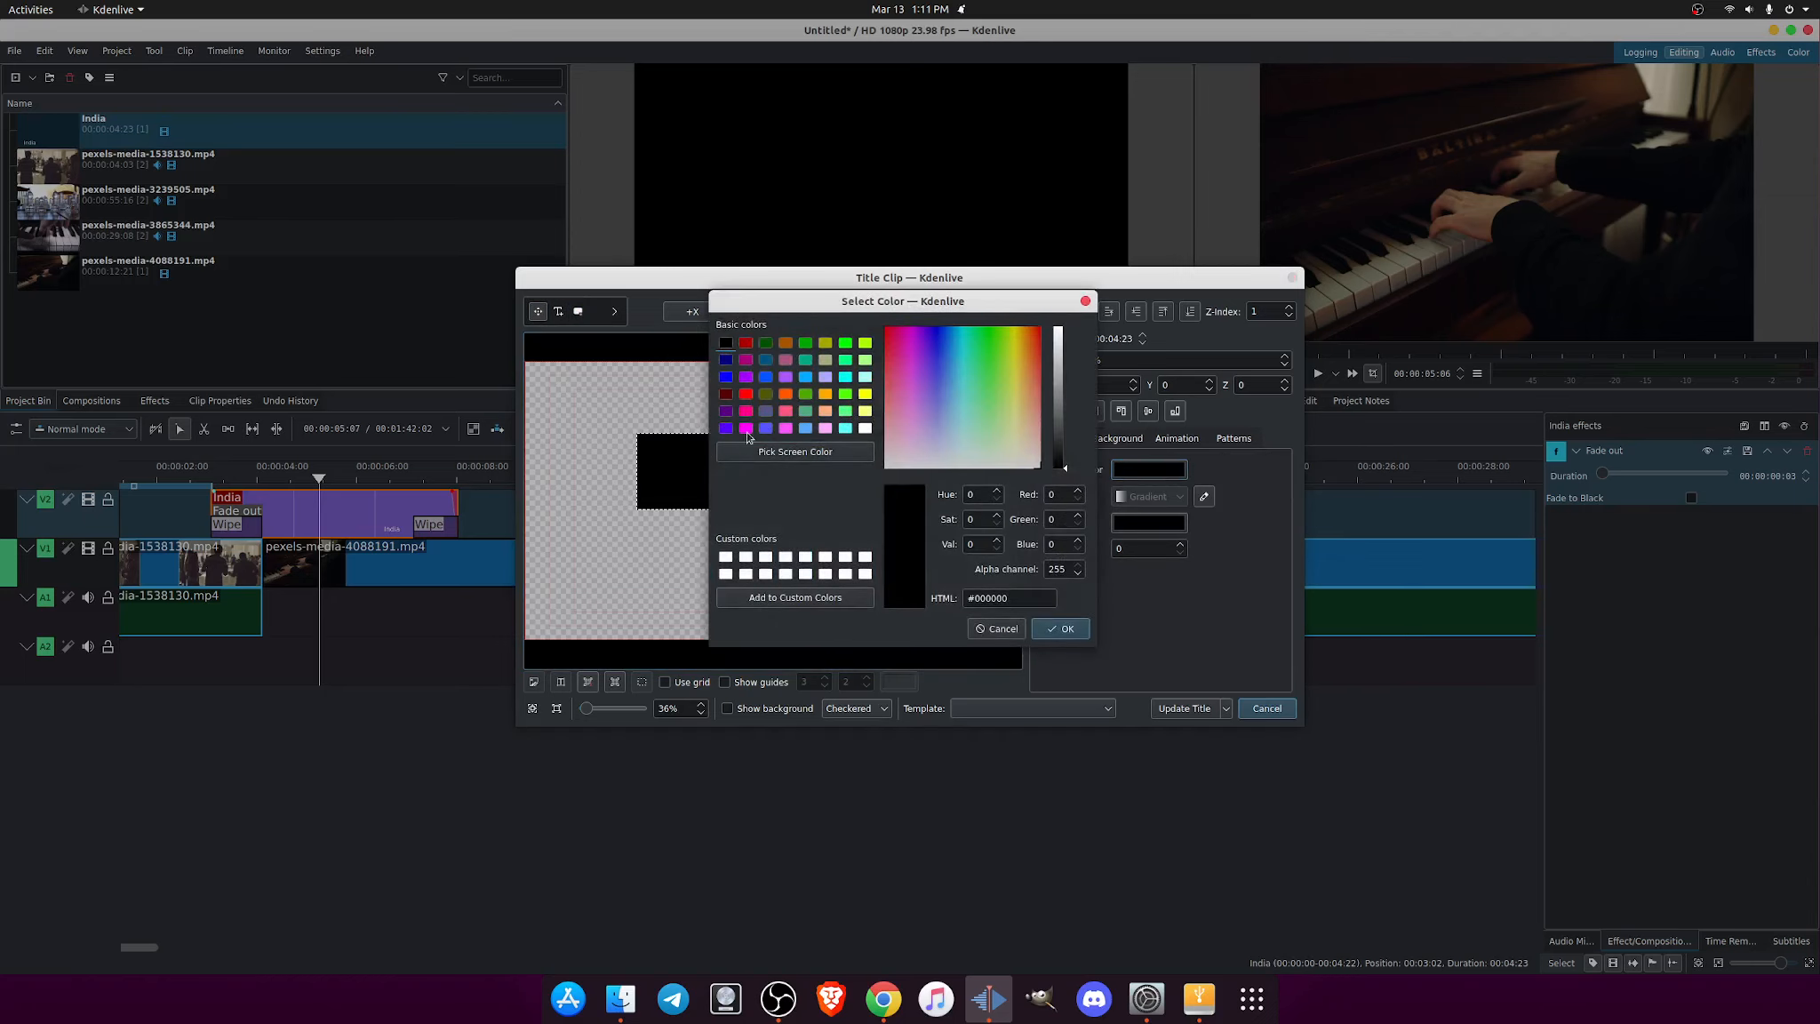
pyautogui.click(728, 559)
pyautogui.click(1062, 628)
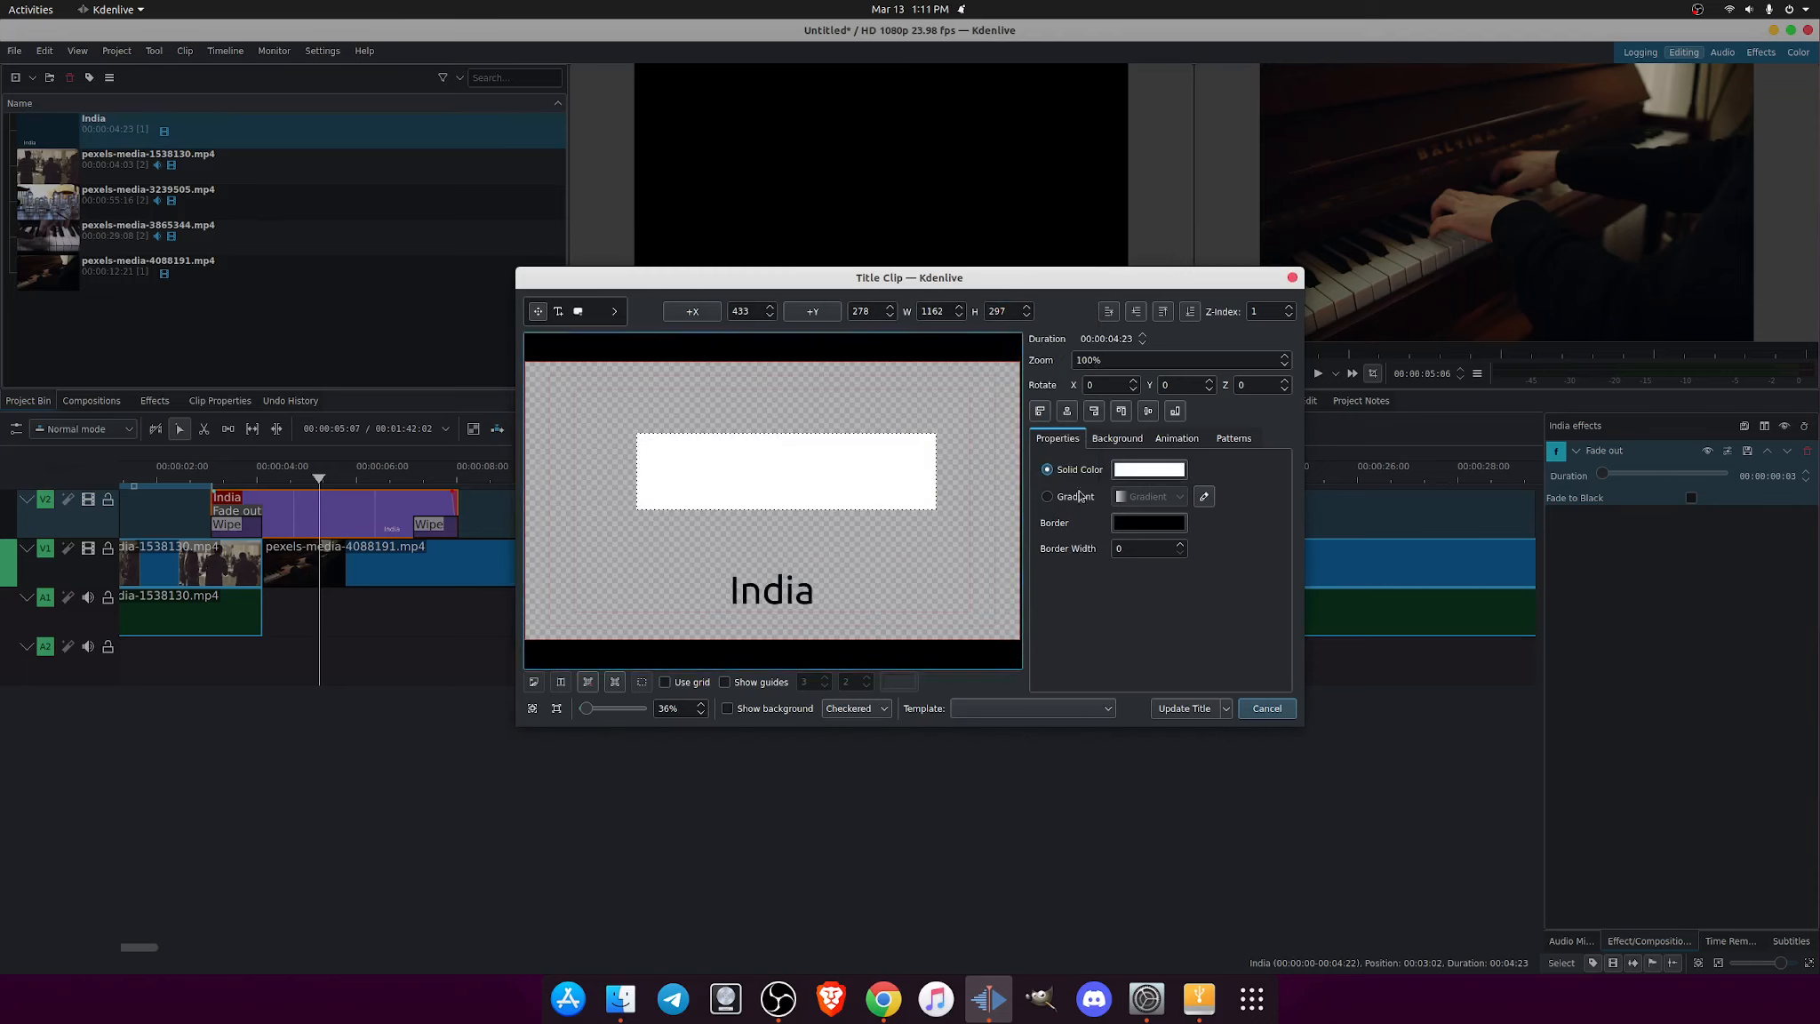
pyautogui.click(1134, 476)
pyautogui.click(726, 344)
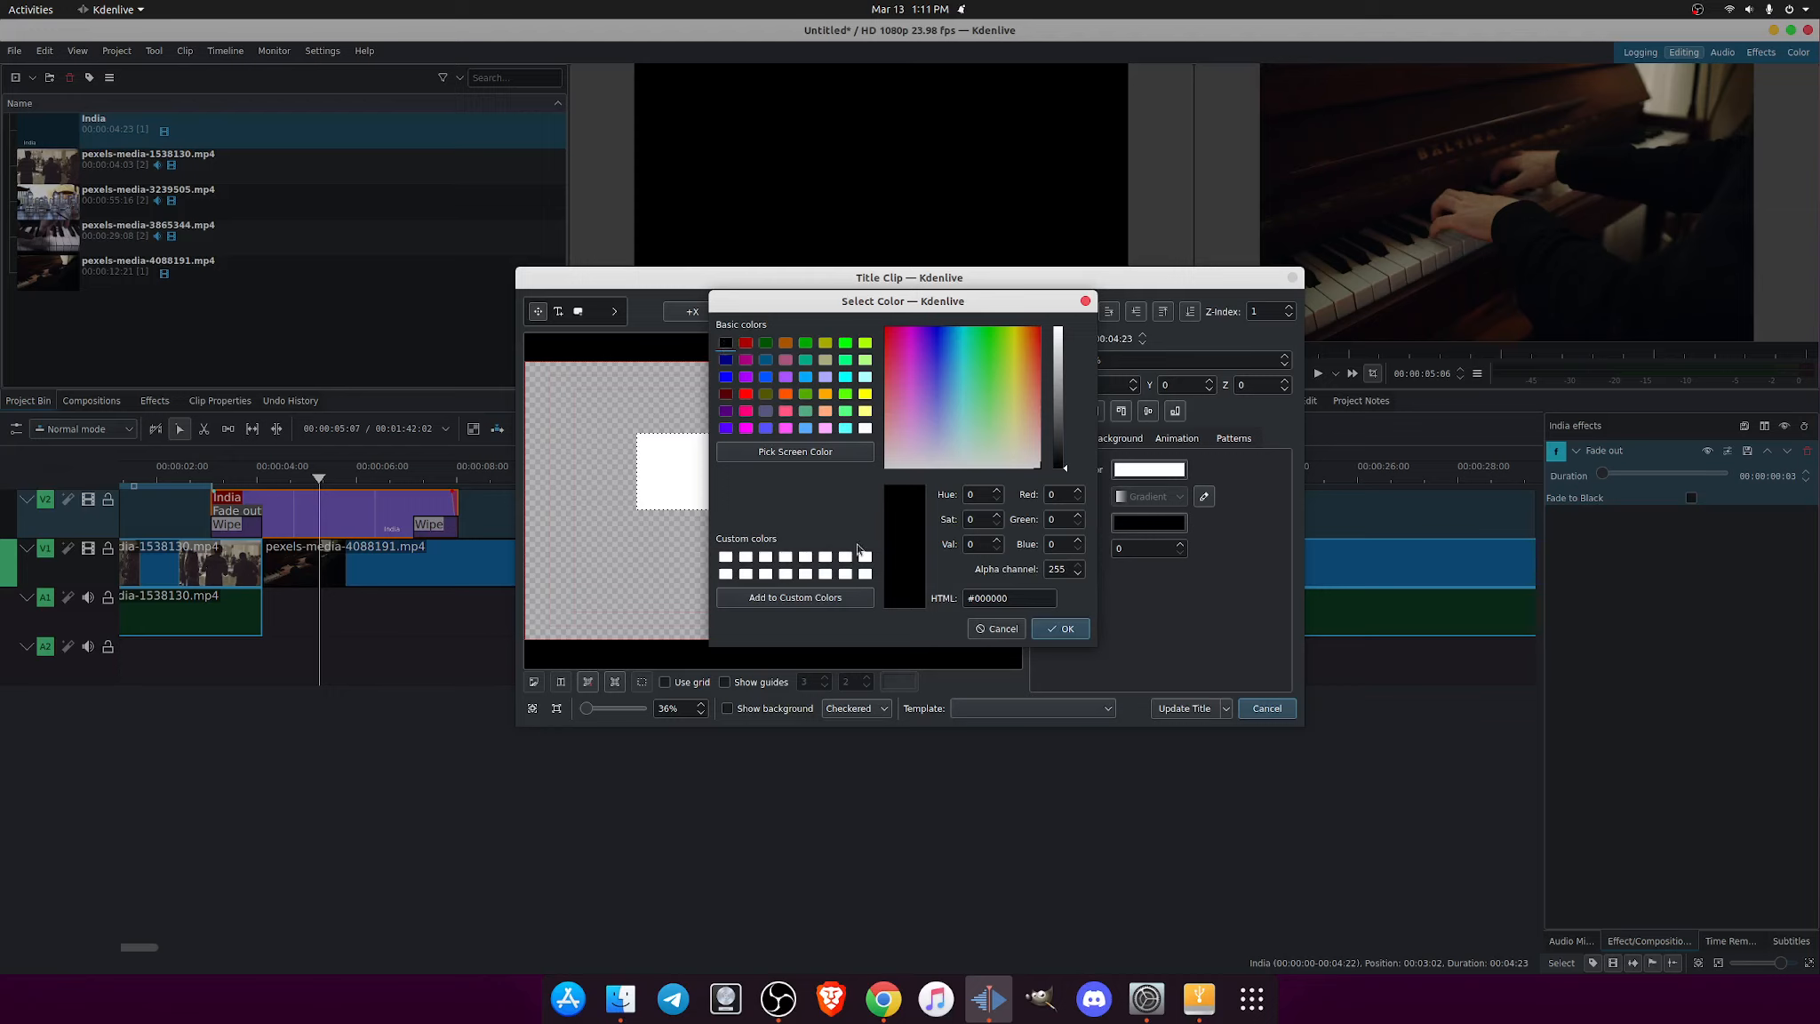
pyautogui.click(1062, 628)
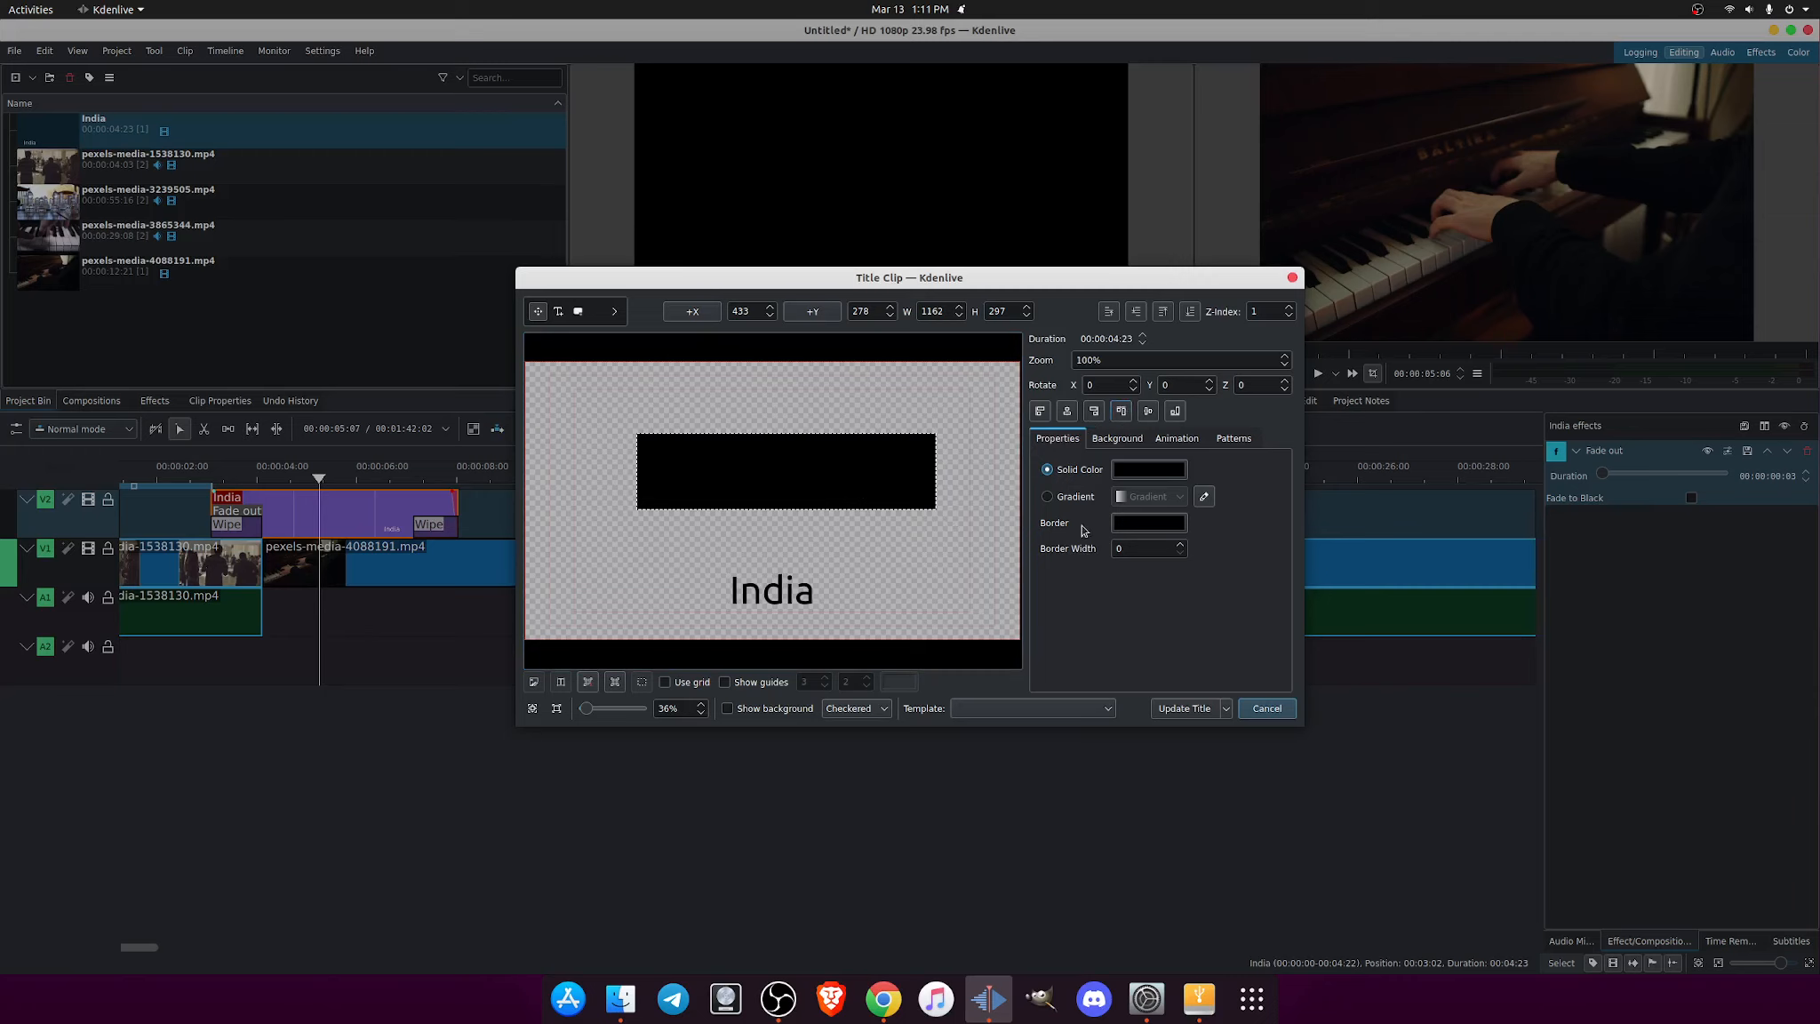
# Examine the rectangle's fill and border colour choices and the title's background opacity and pattern options
pyautogui.click(1148, 469)
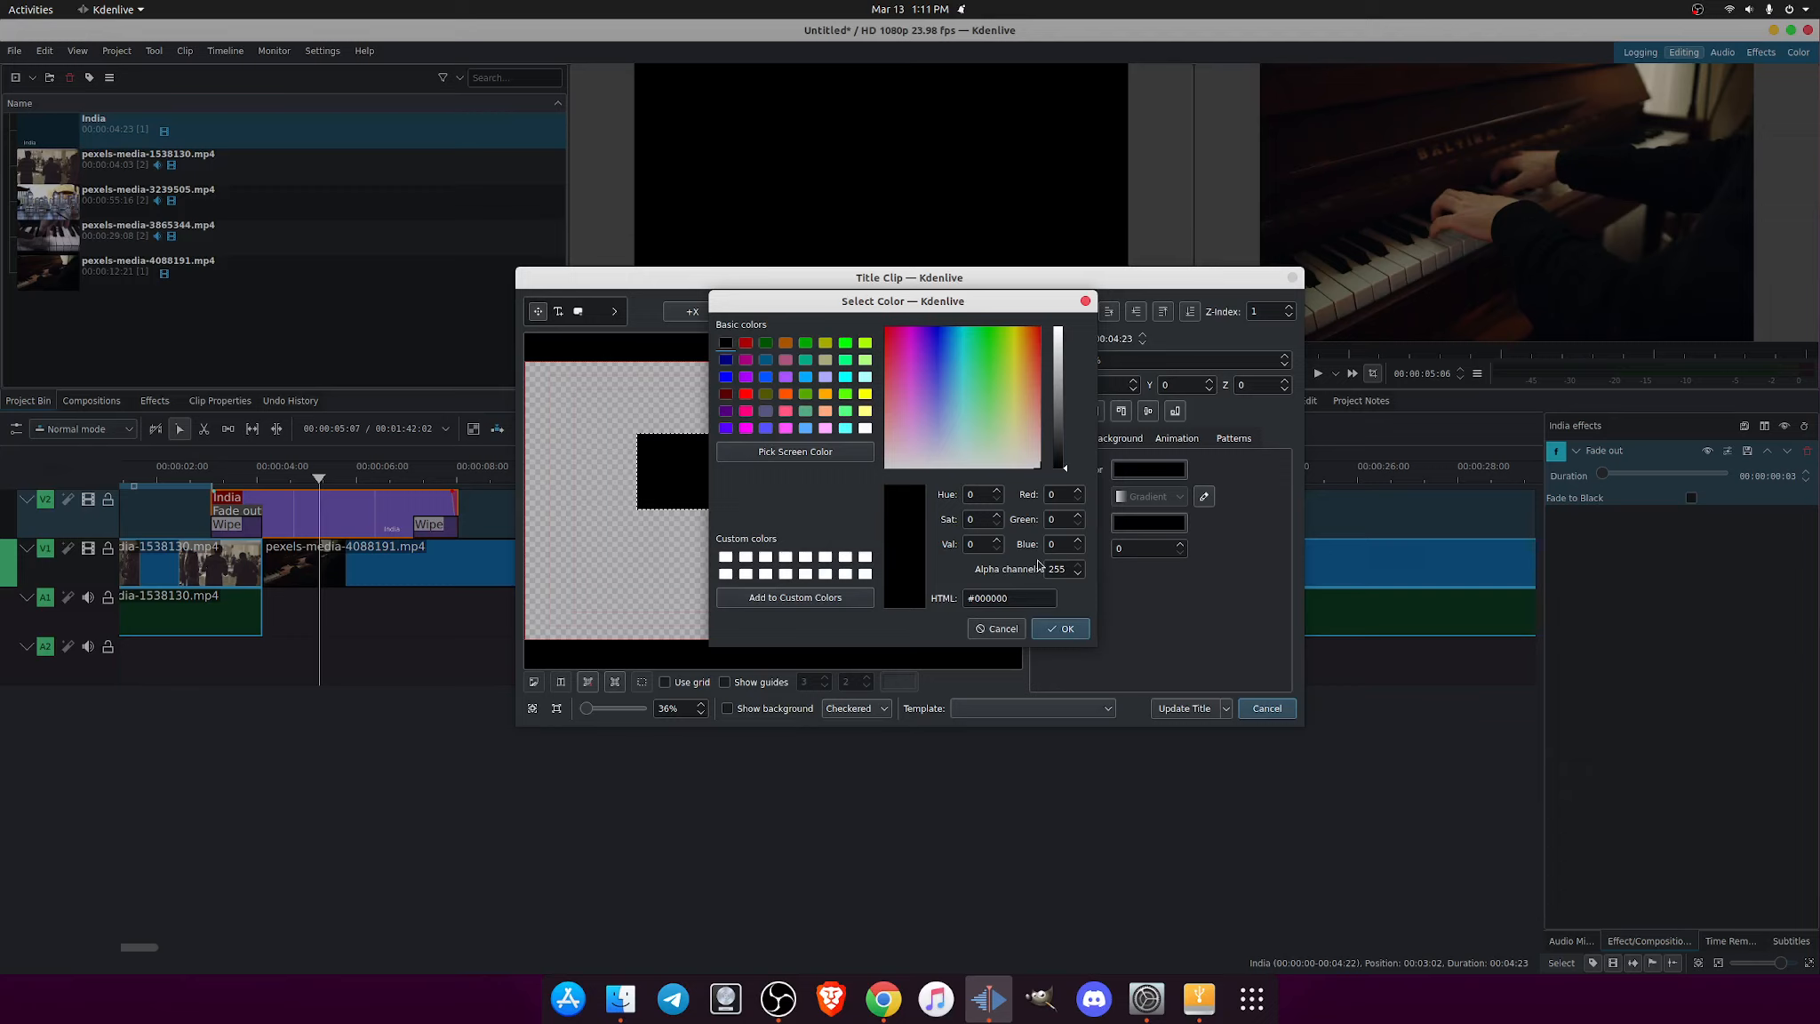
pyautogui.moveTo(1065, 468)
pyautogui.mouseDown()
pyautogui.moveTo(1066, 356)
pyautogui.moveTo(1047, 474)
pyautogui.mouseUp()
pyautogui.click(1003, 626)
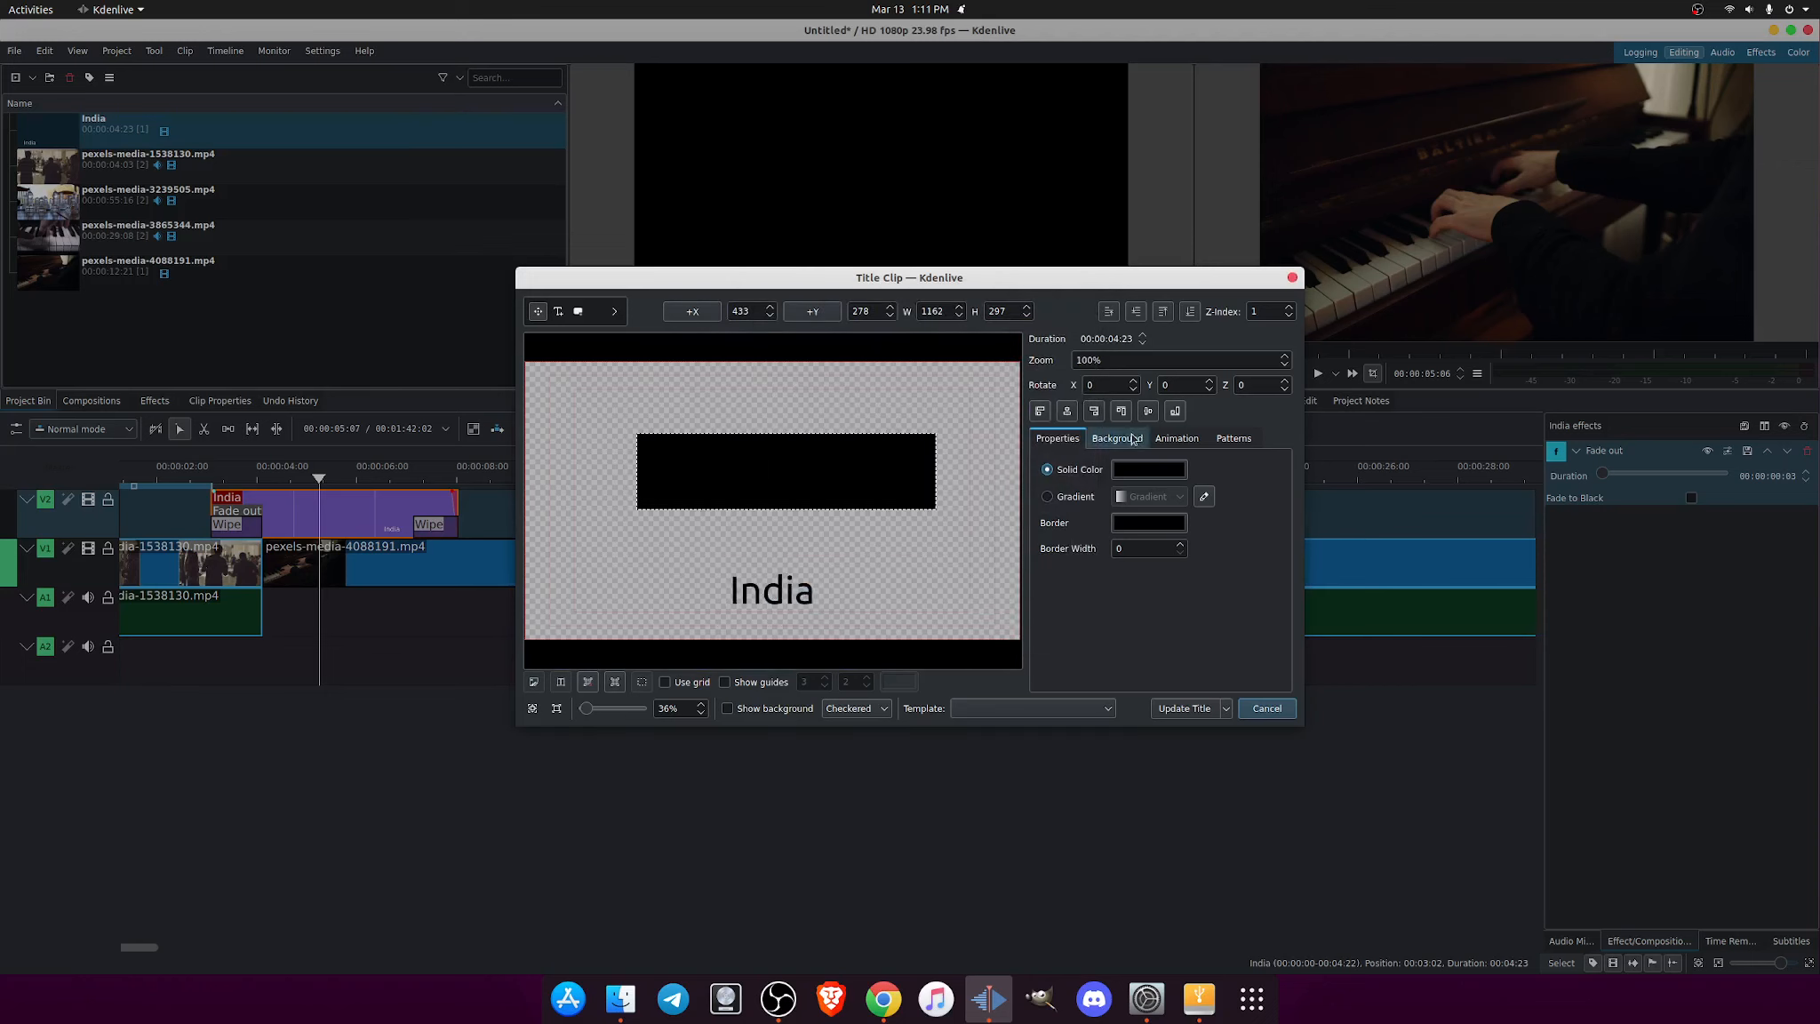
pyautogui.click(1134, 440)
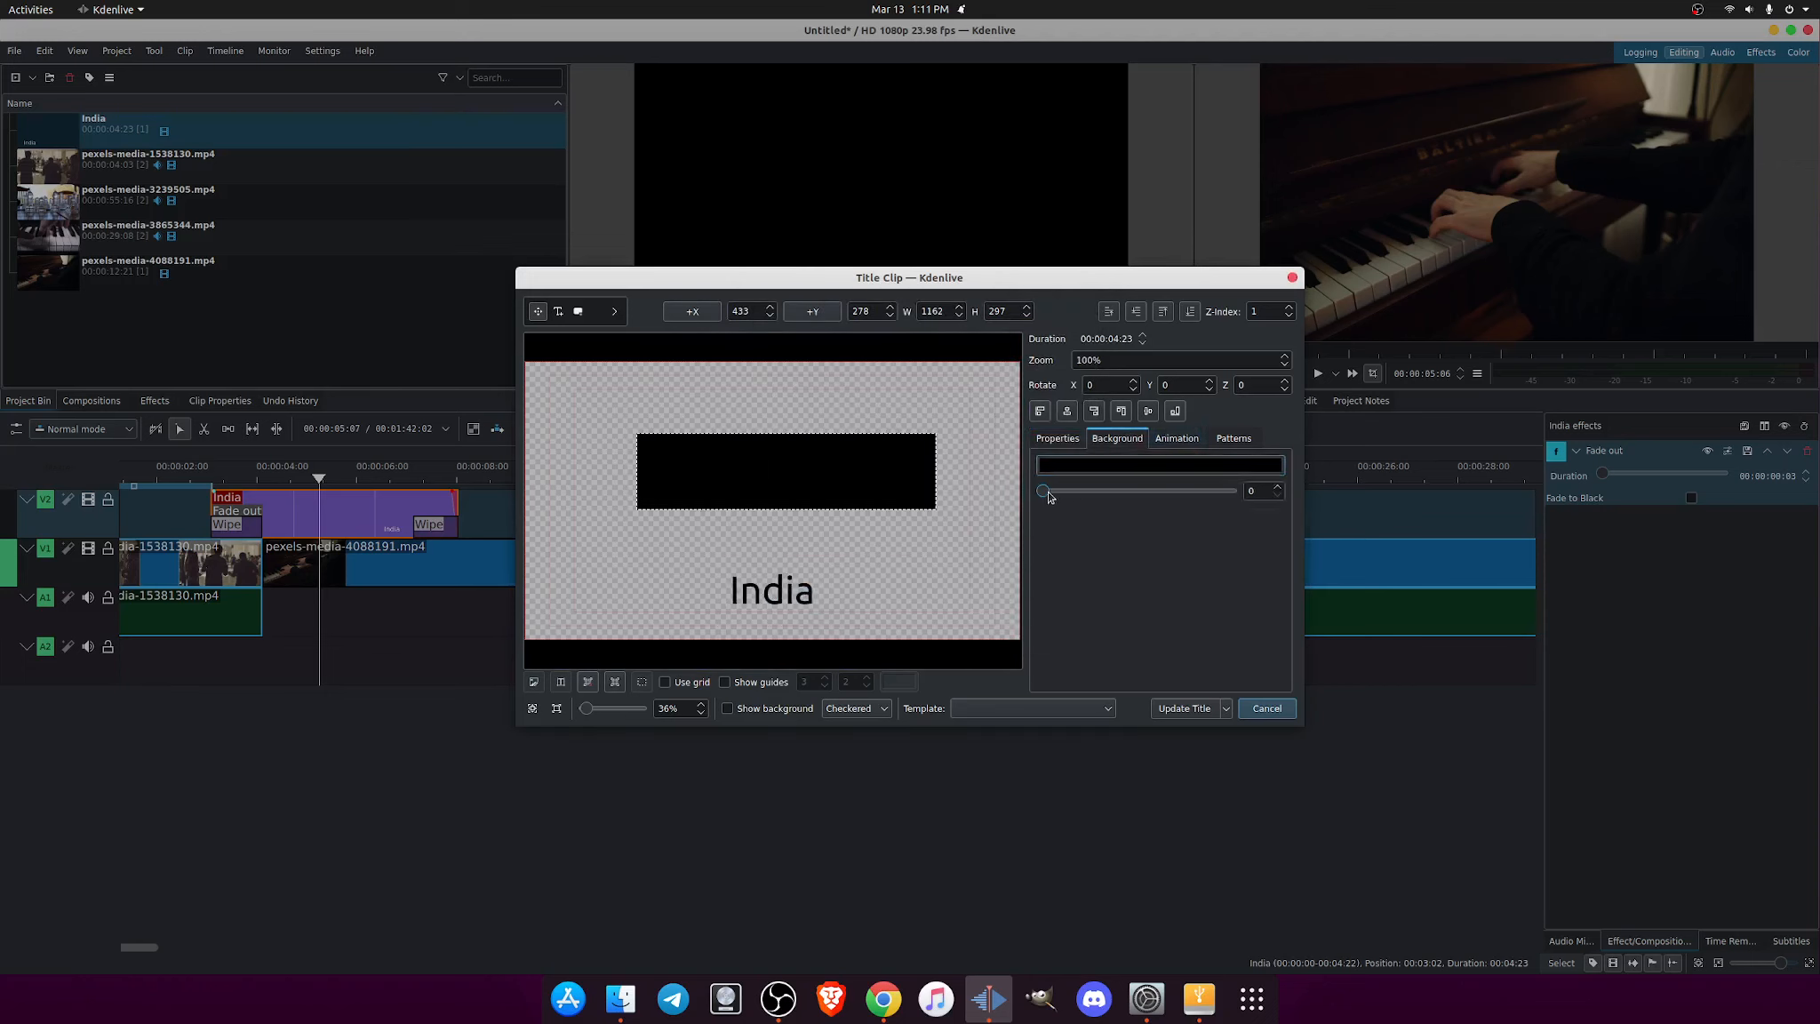
pyautogui.moveTo(1046, 491)
pyautogui.mouseDown()
pyautogui.moveTo(1107, 493)
pyautogui.moveTo(1032, 493)
pyautogui.mouseUp()
pyautogui.click(1077, 436)
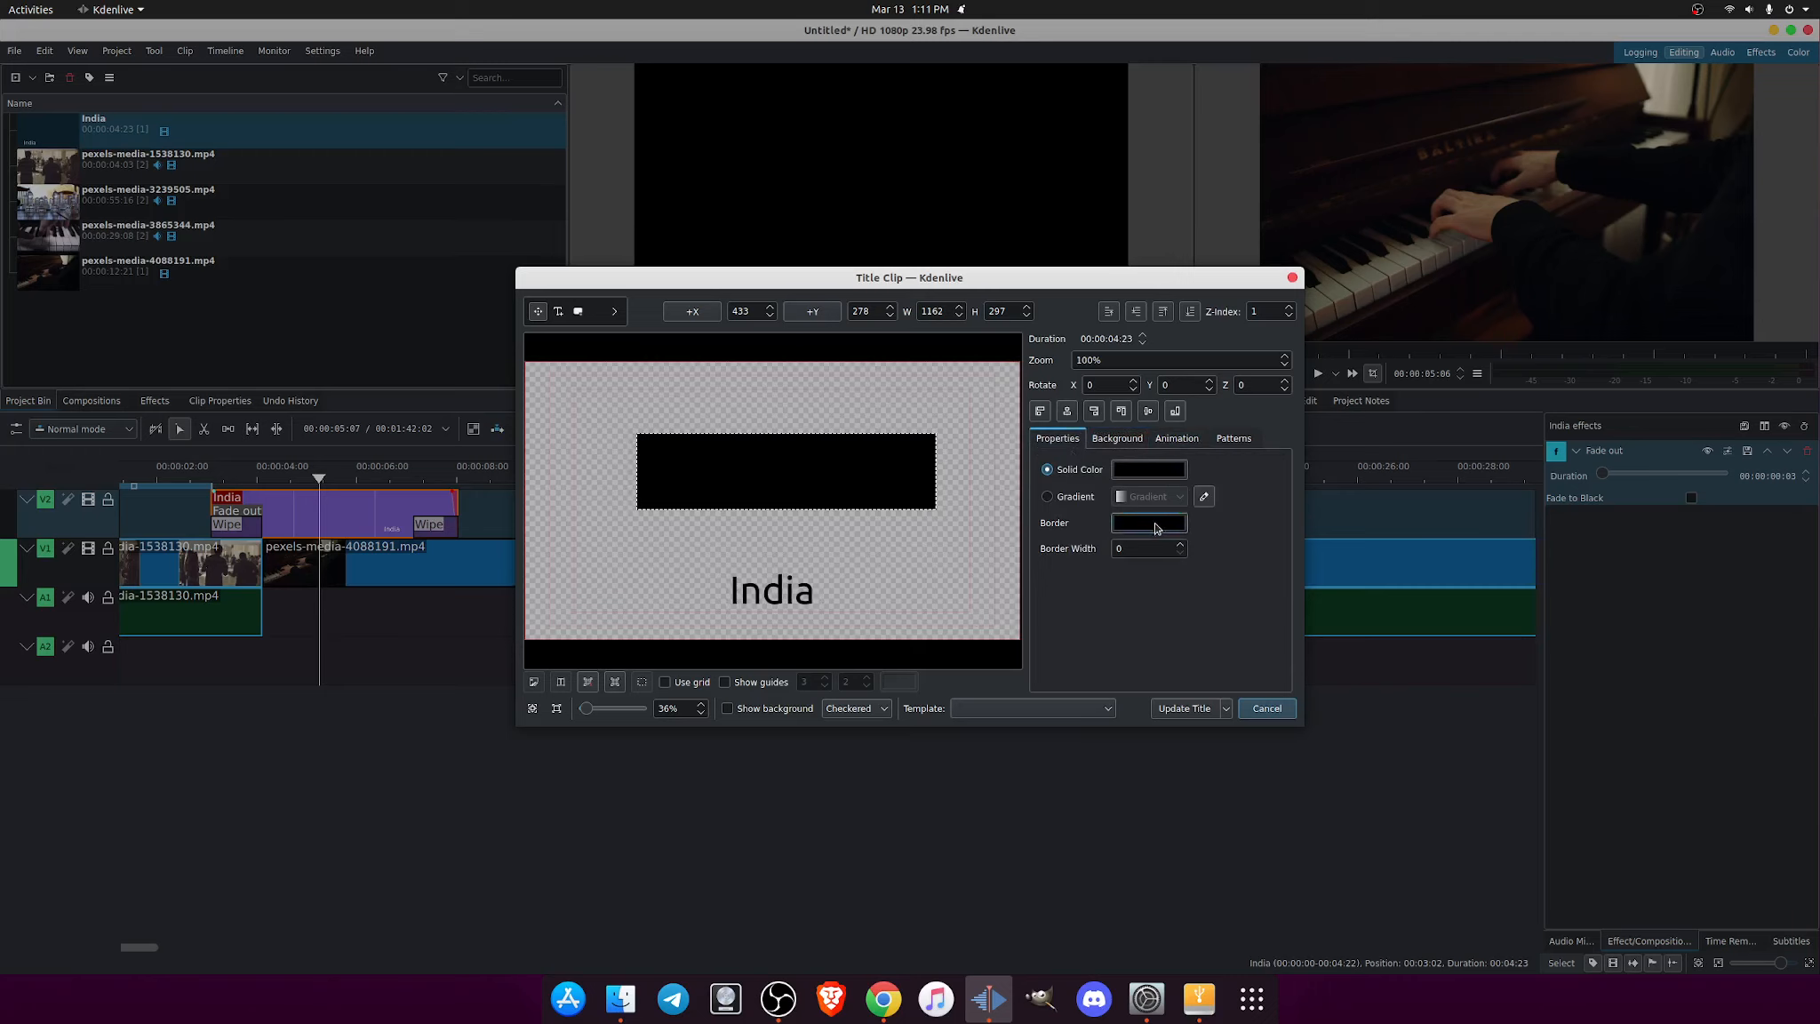
pyautogui.click(1155, 528)
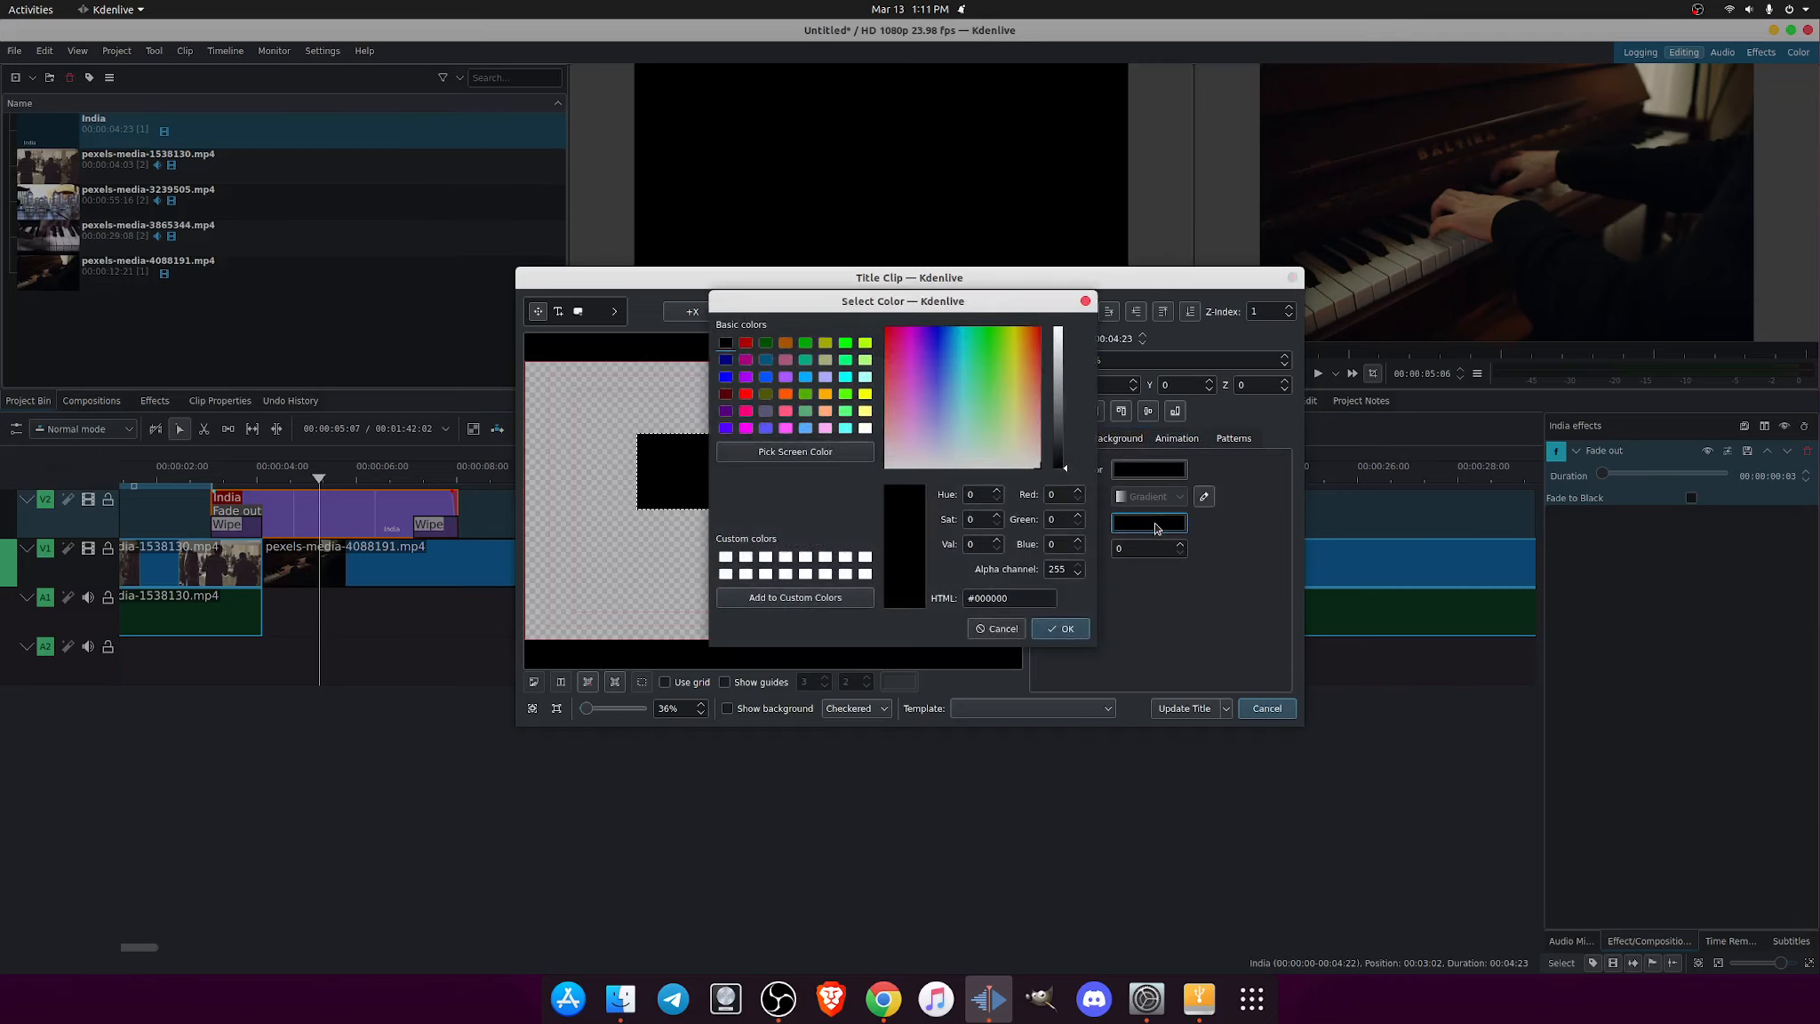
pyautogui.click(1002, 625)
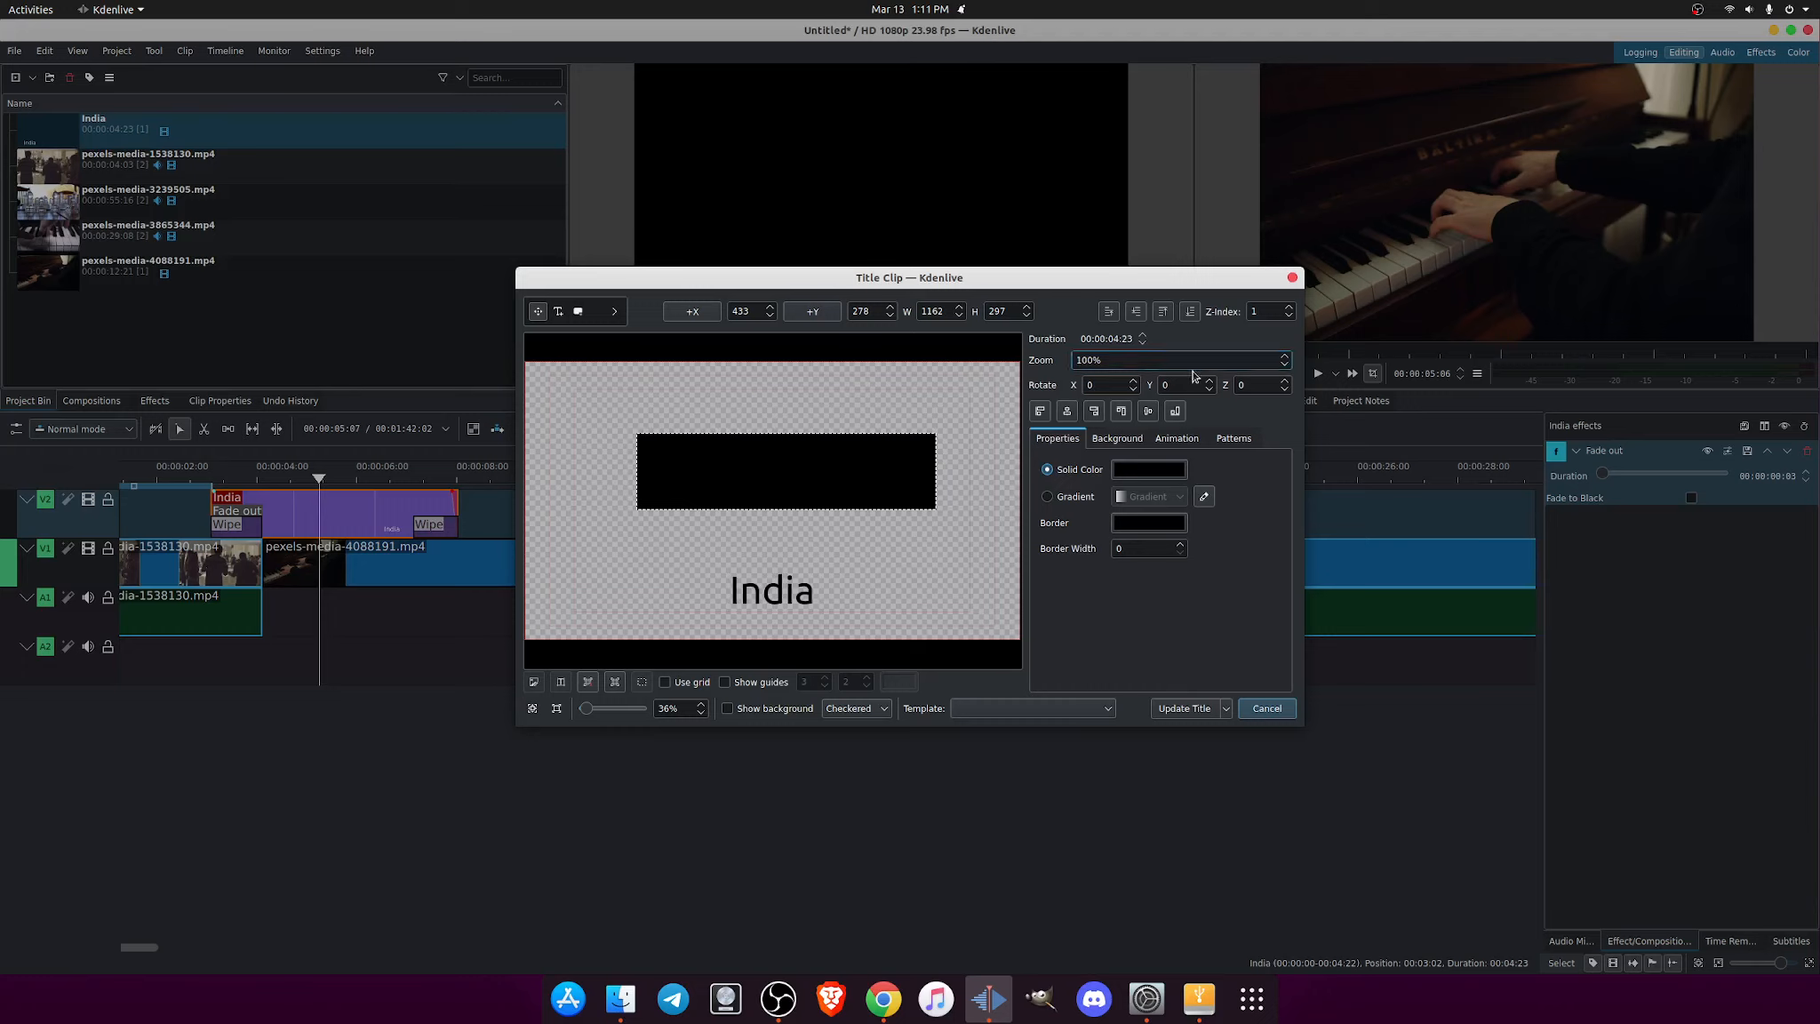
pyautogui.click(1228, 438)
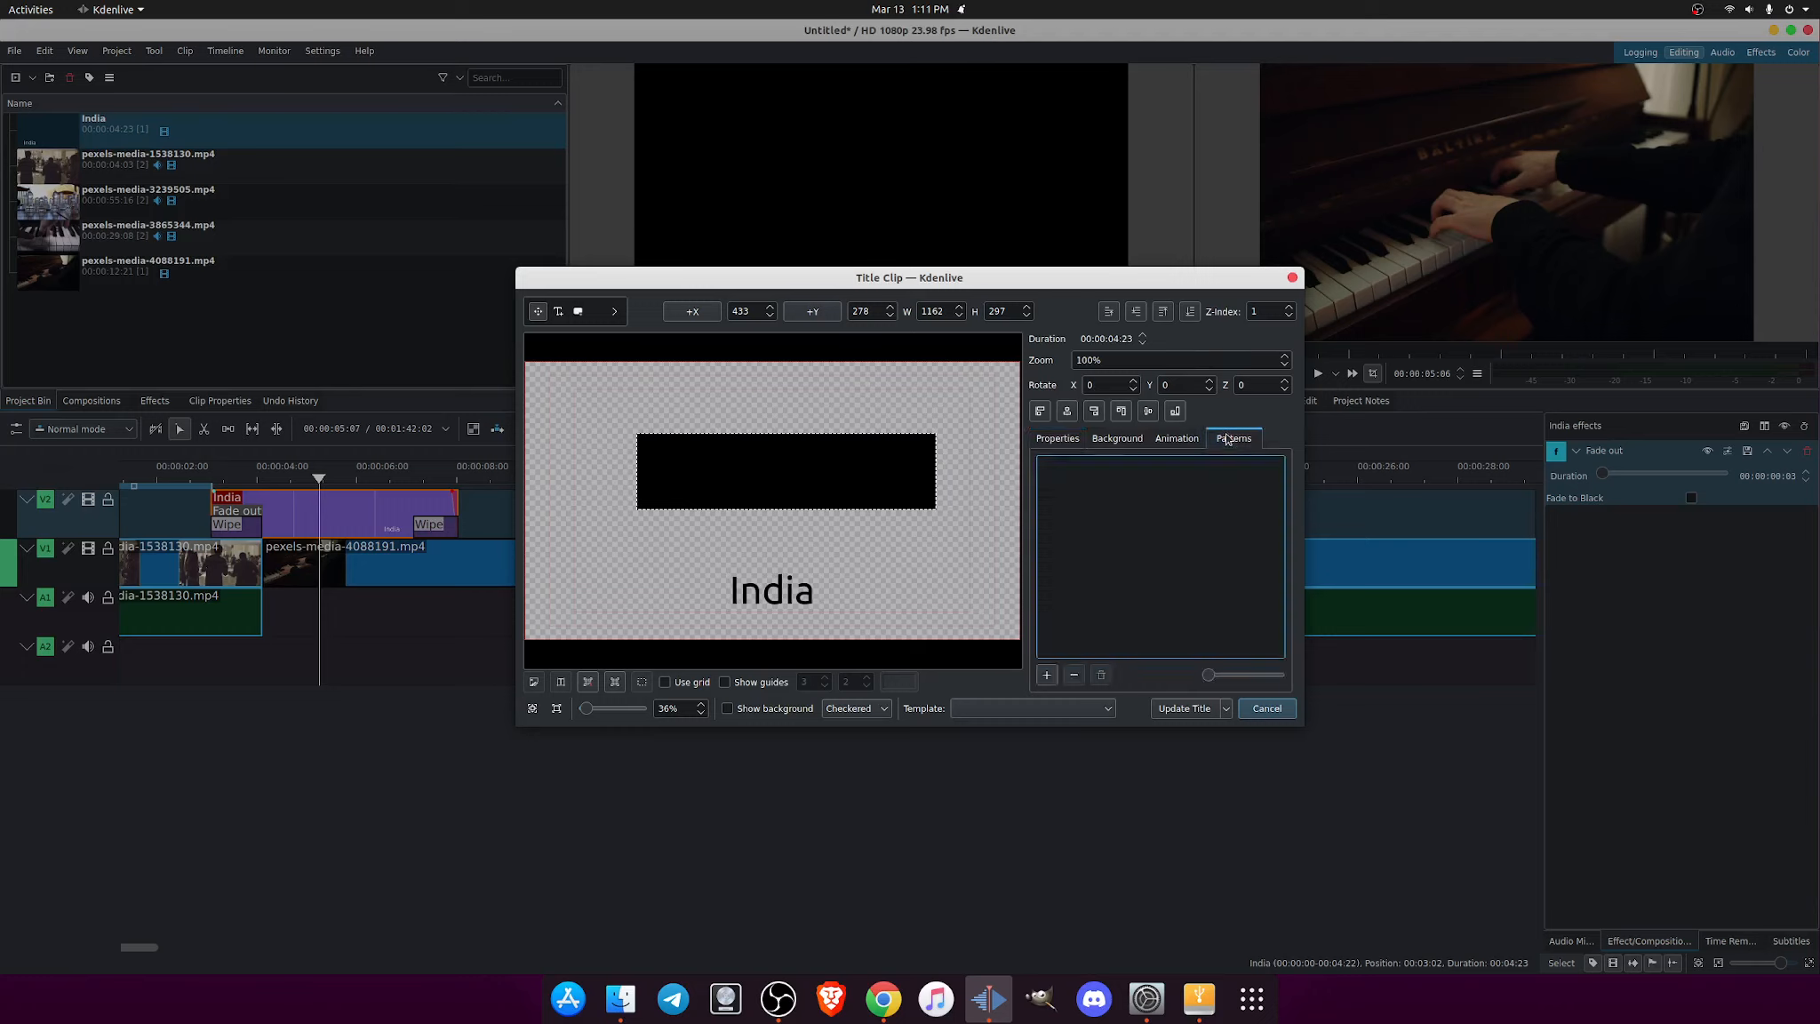
pyautogui.click(1057, 438)
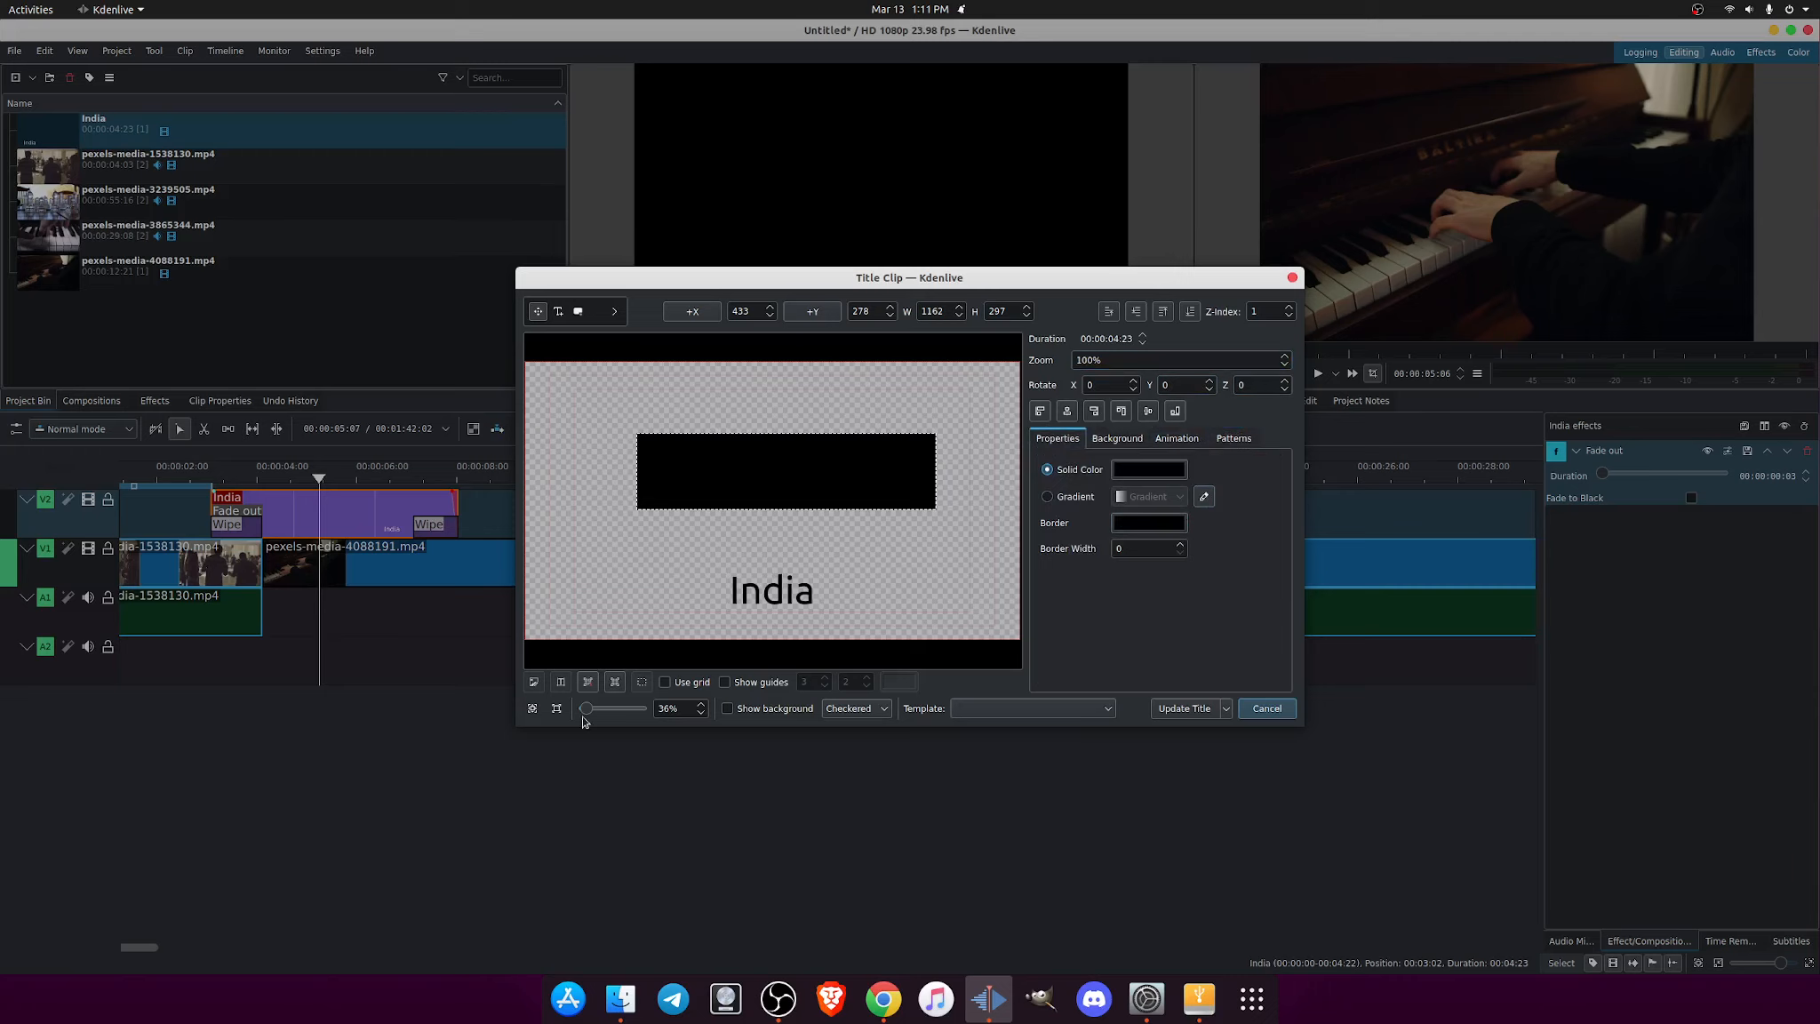
# Try different zoom levels on the title canvas, ending at 32%, and check the available title templates
pyautogui.moveTo(588, 709); pyautogui.dragTo(594, 710)
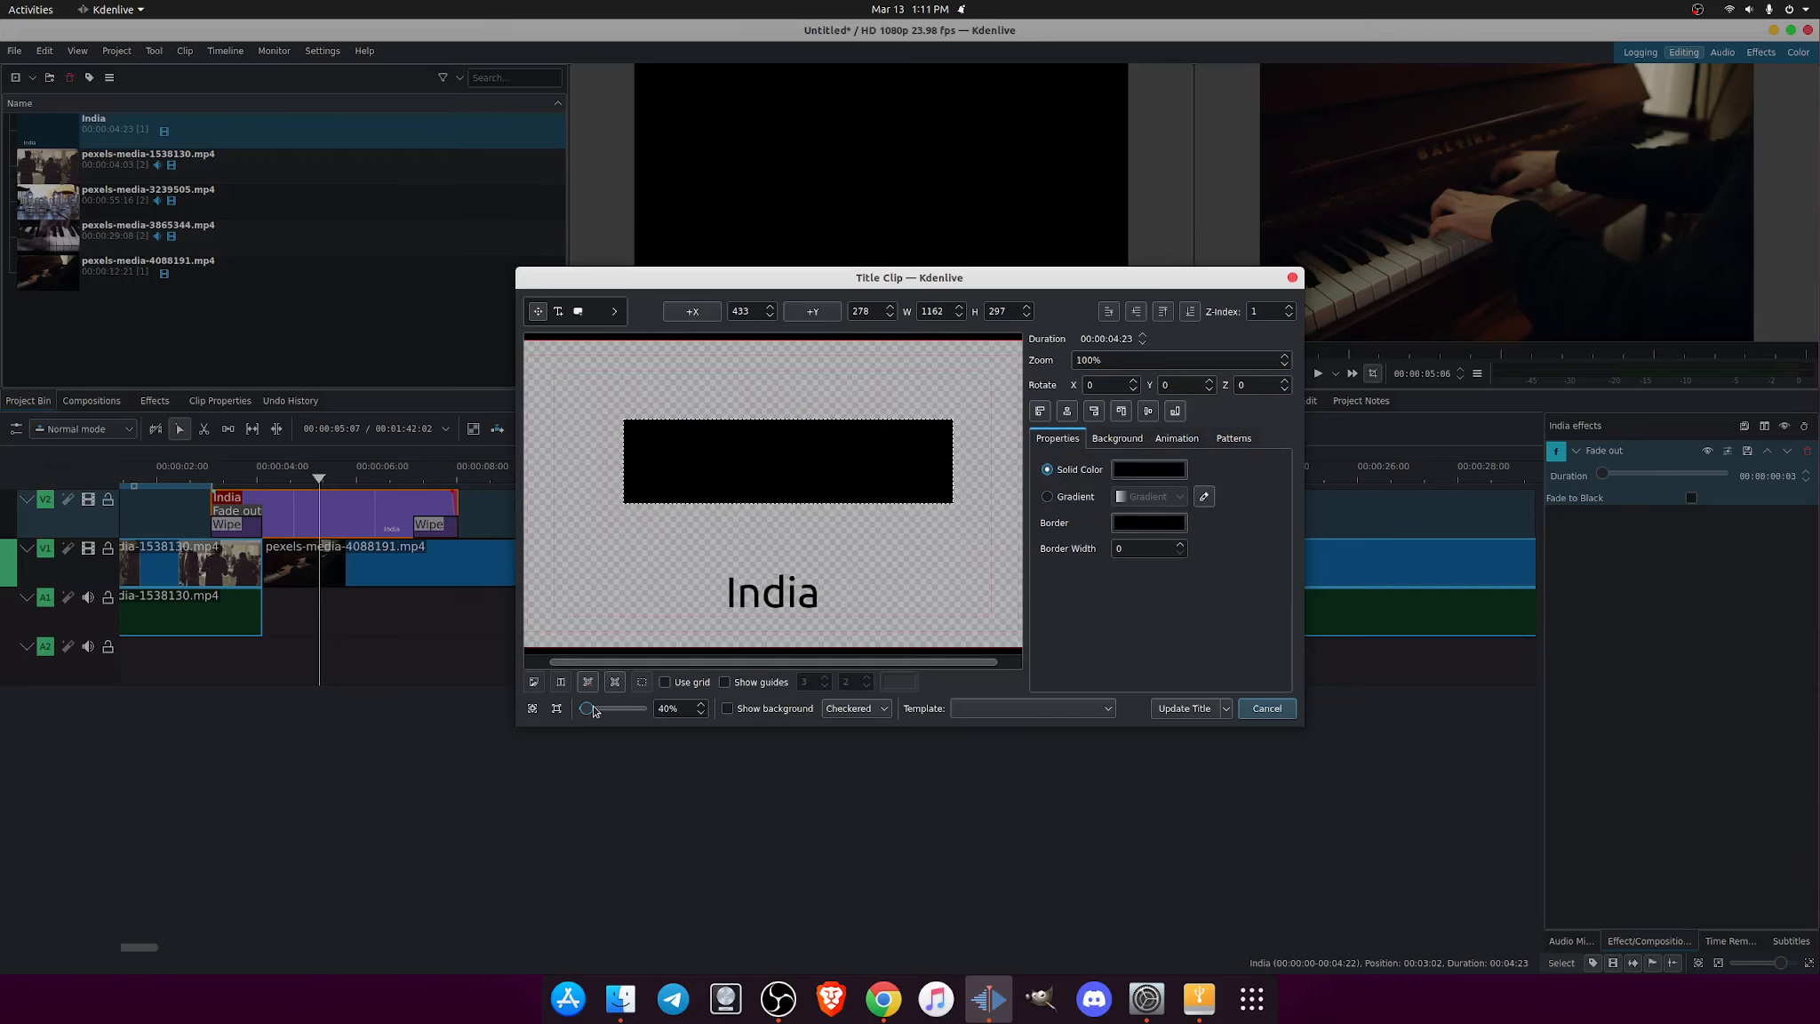
pyautogui.scroll(-1, 593, 710)
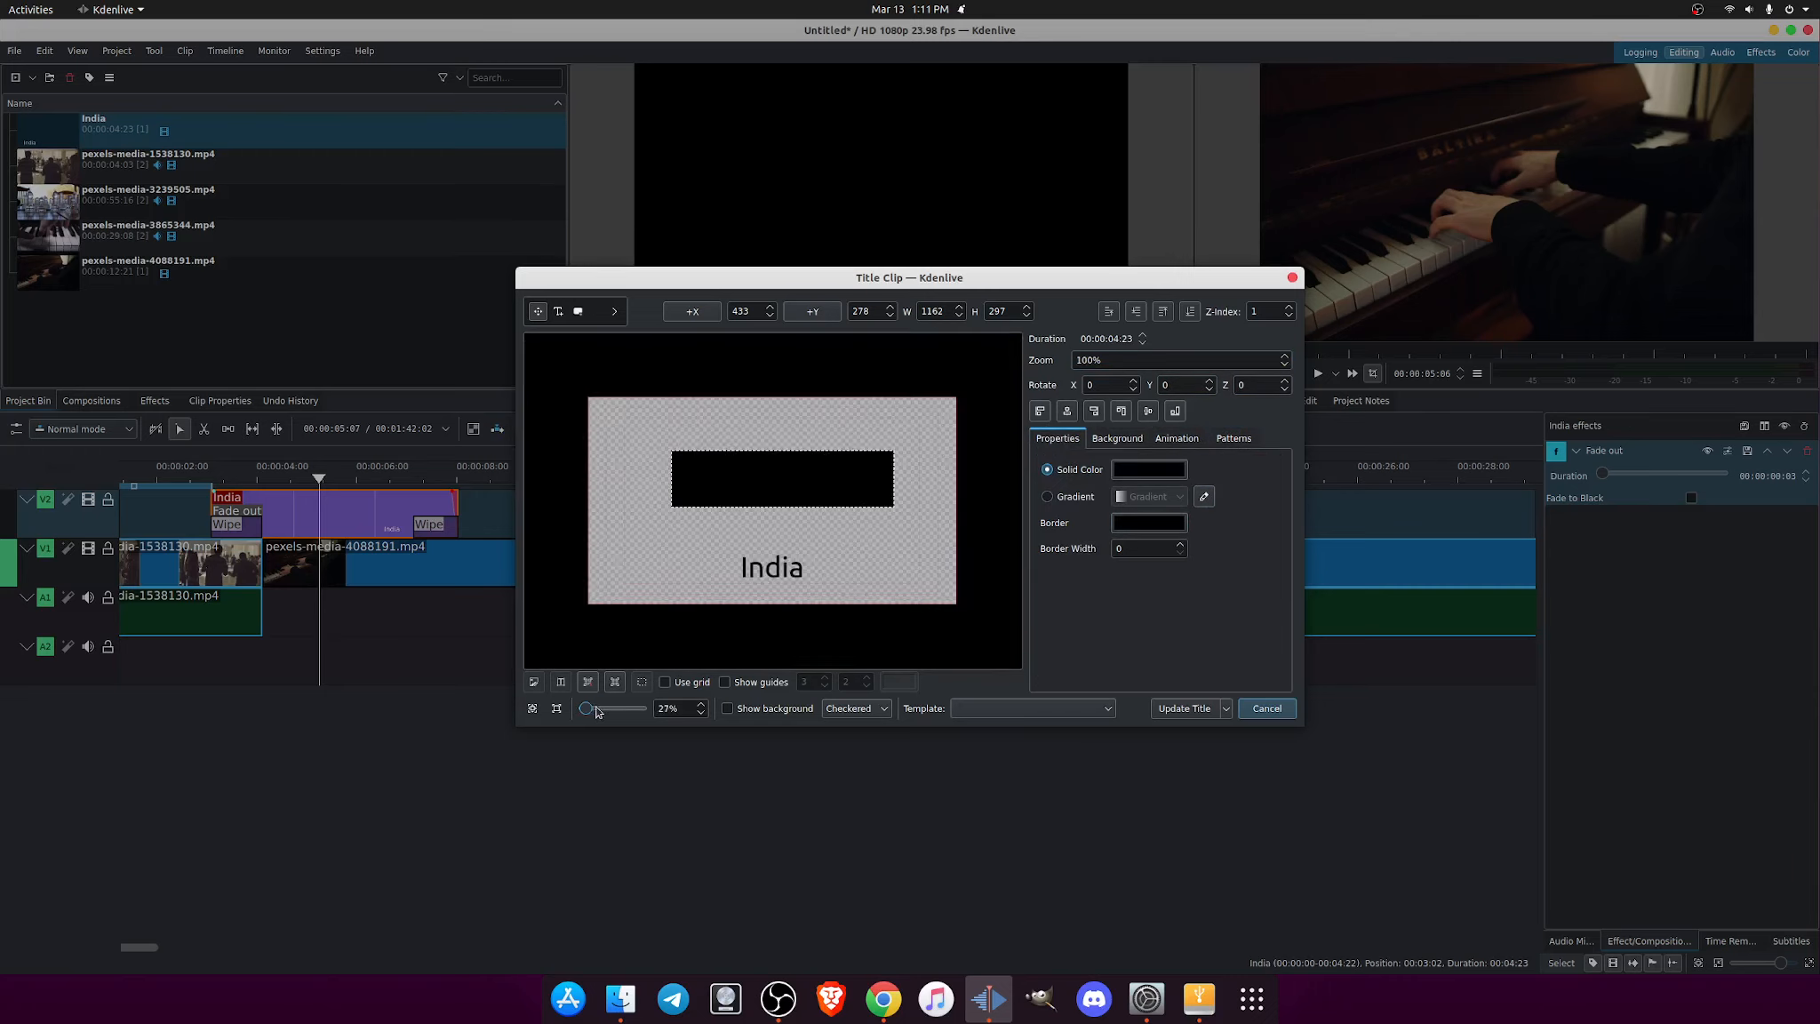
pyautogui.click(701, 704)
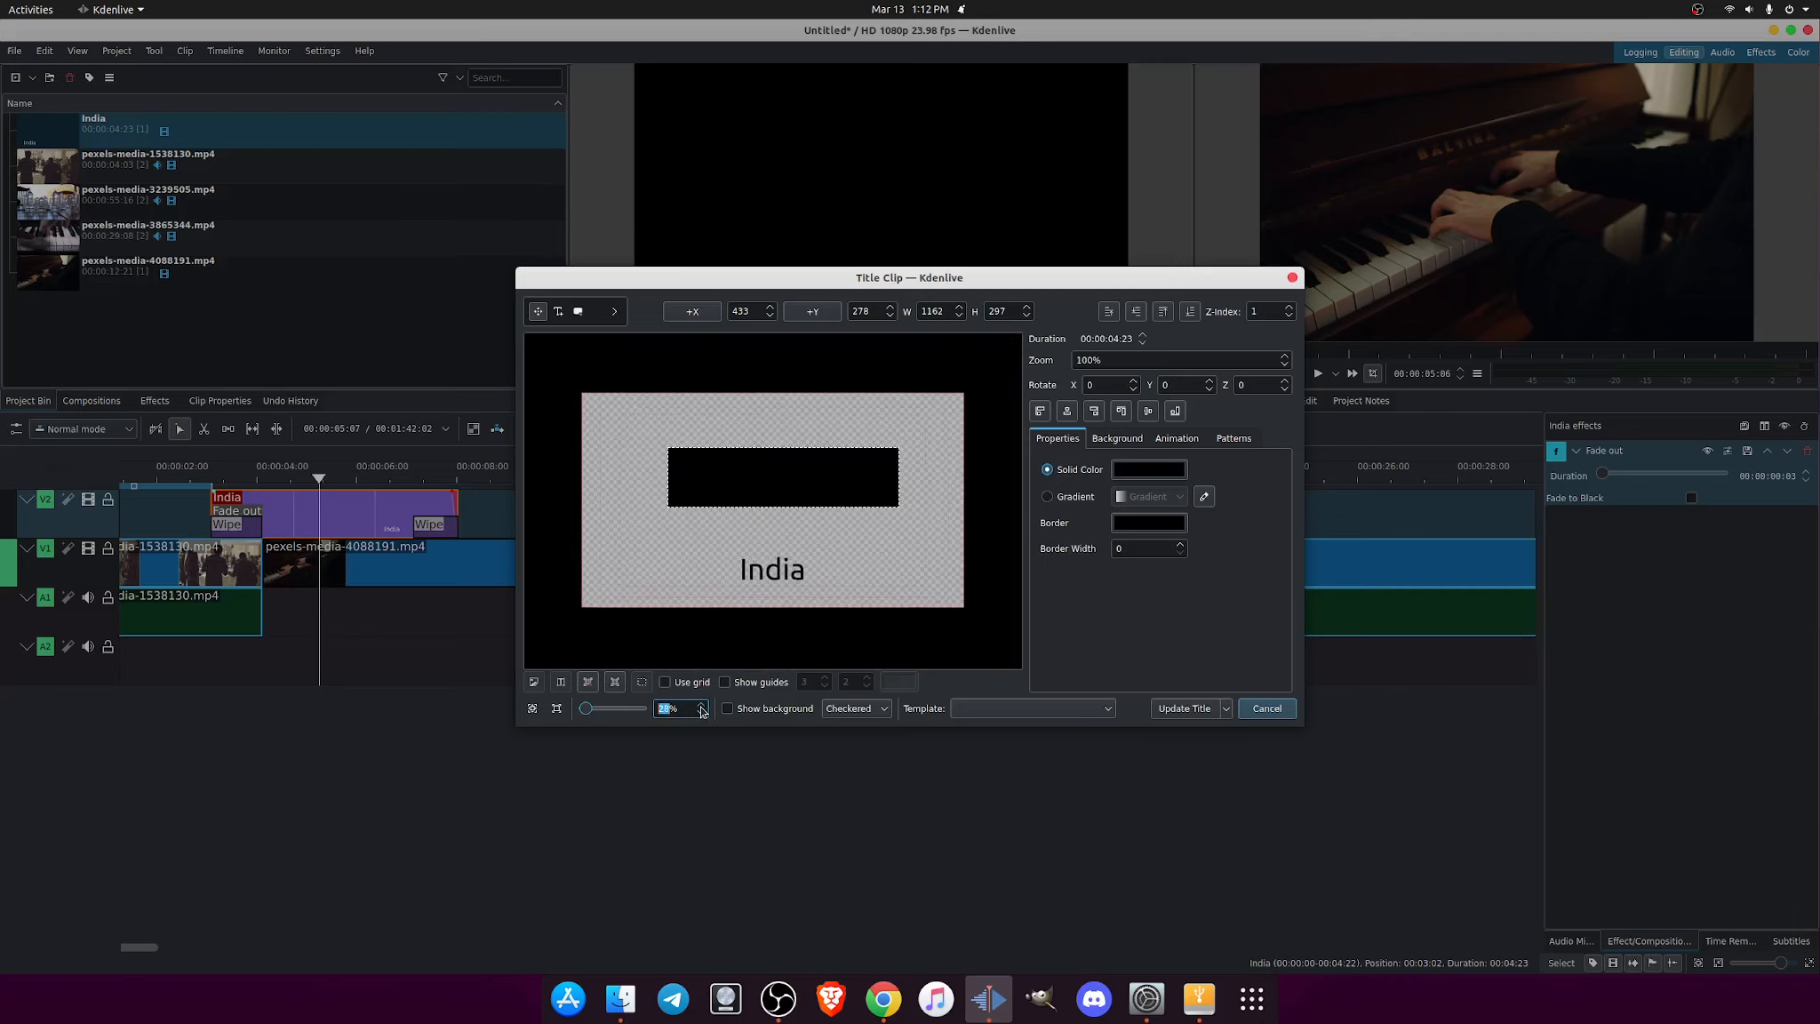
pyautogui.click(701, 705)
pyautogui.click(701, 705)
pyautogui.click(701, 705)
pyautogui.click(702, 705)
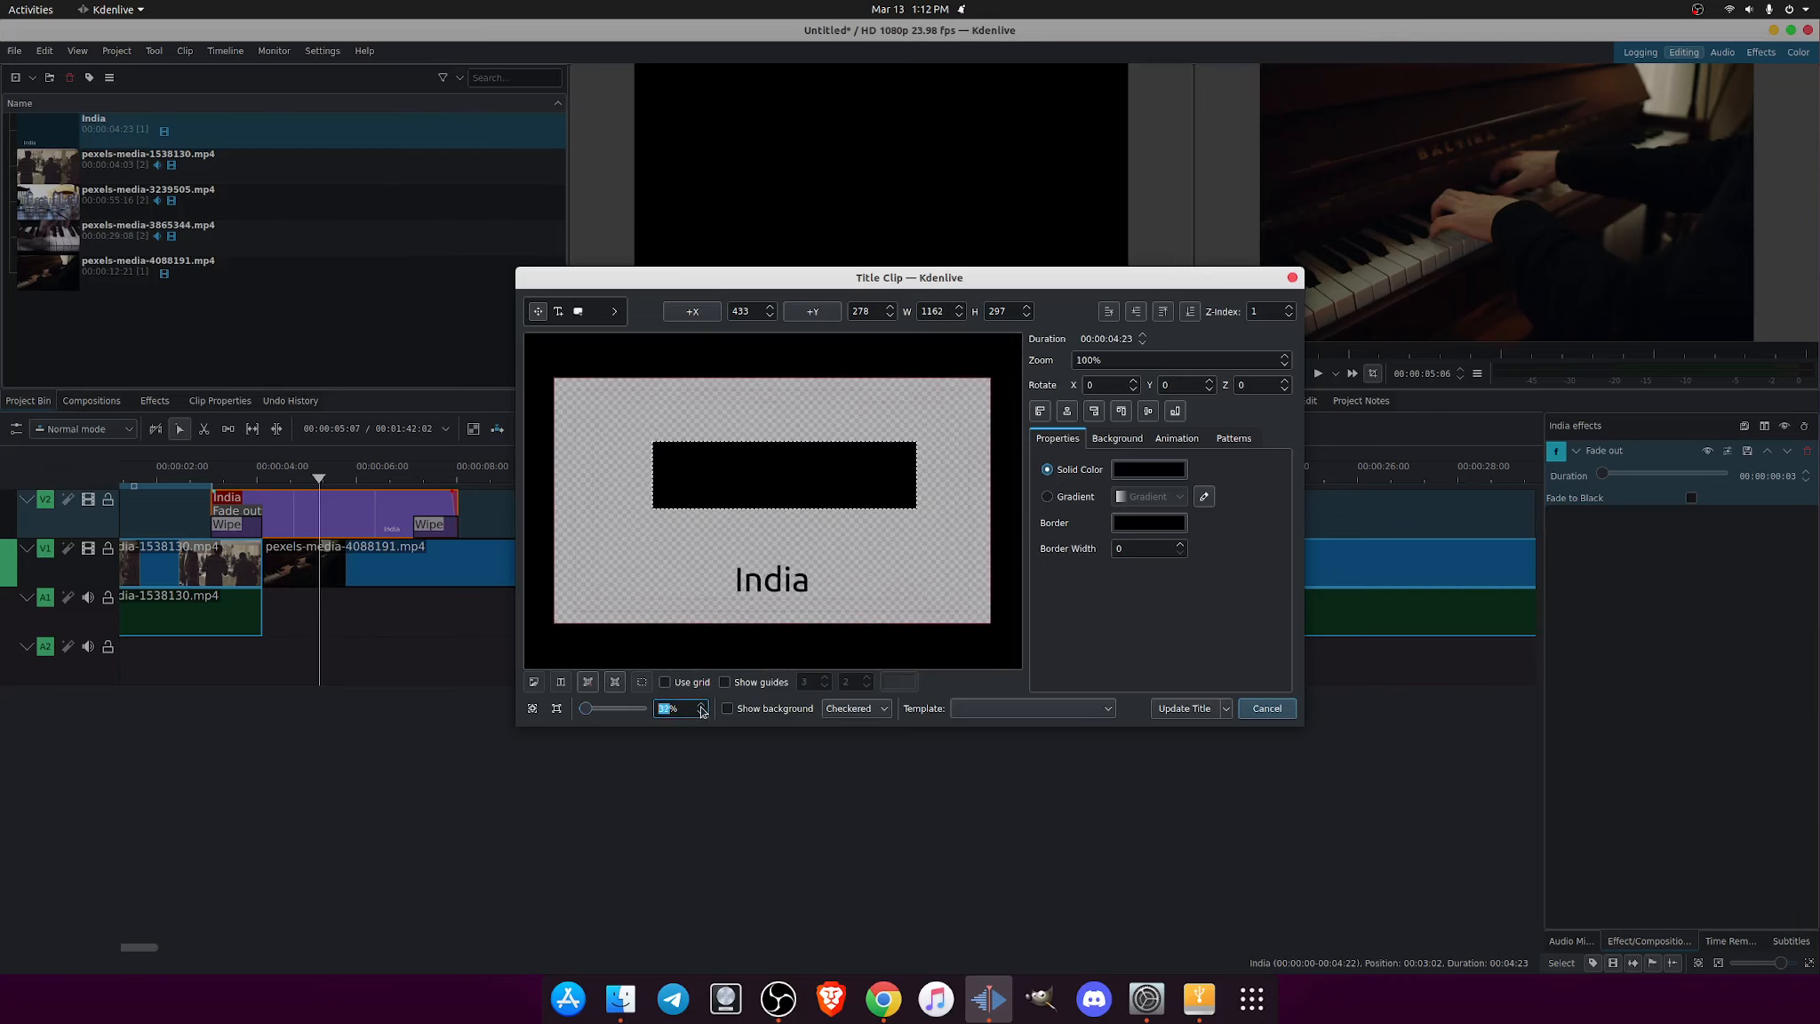
pyautogui.click(1015, 710)
pyautogui.click(1015, 711)
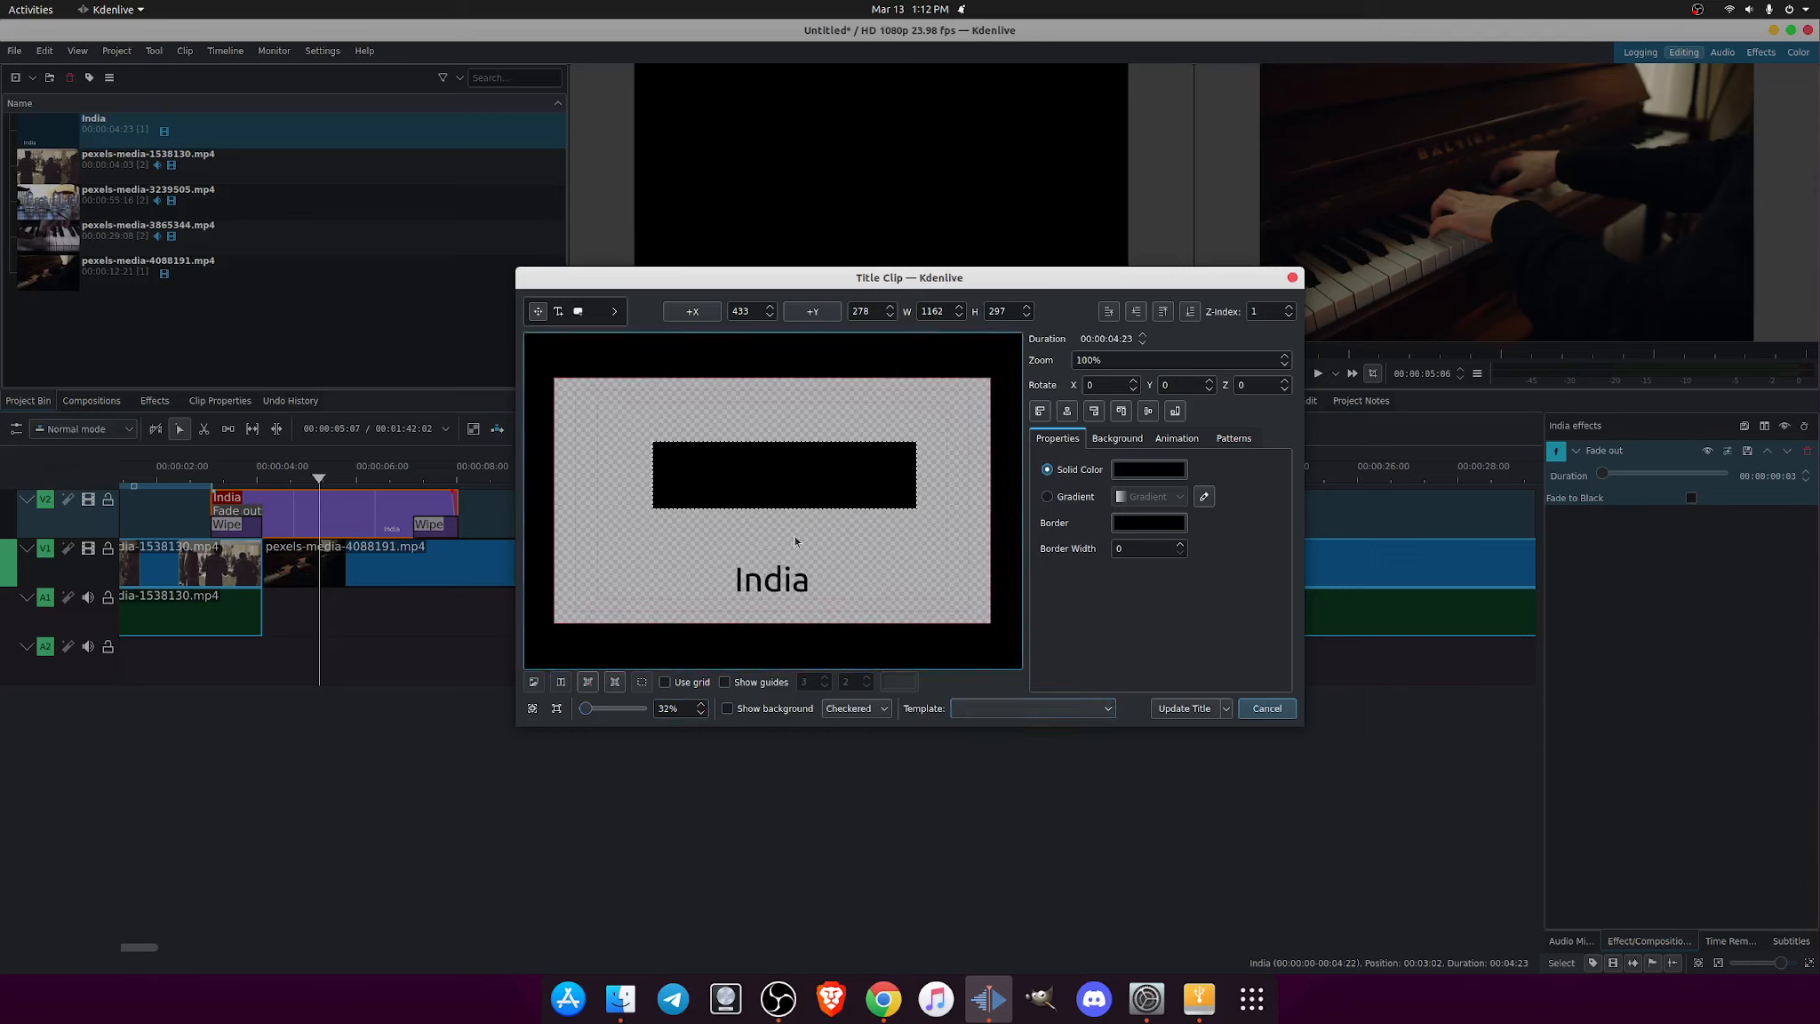
# Set the India text's outline colour to white
pyautogui.click(774, 586)
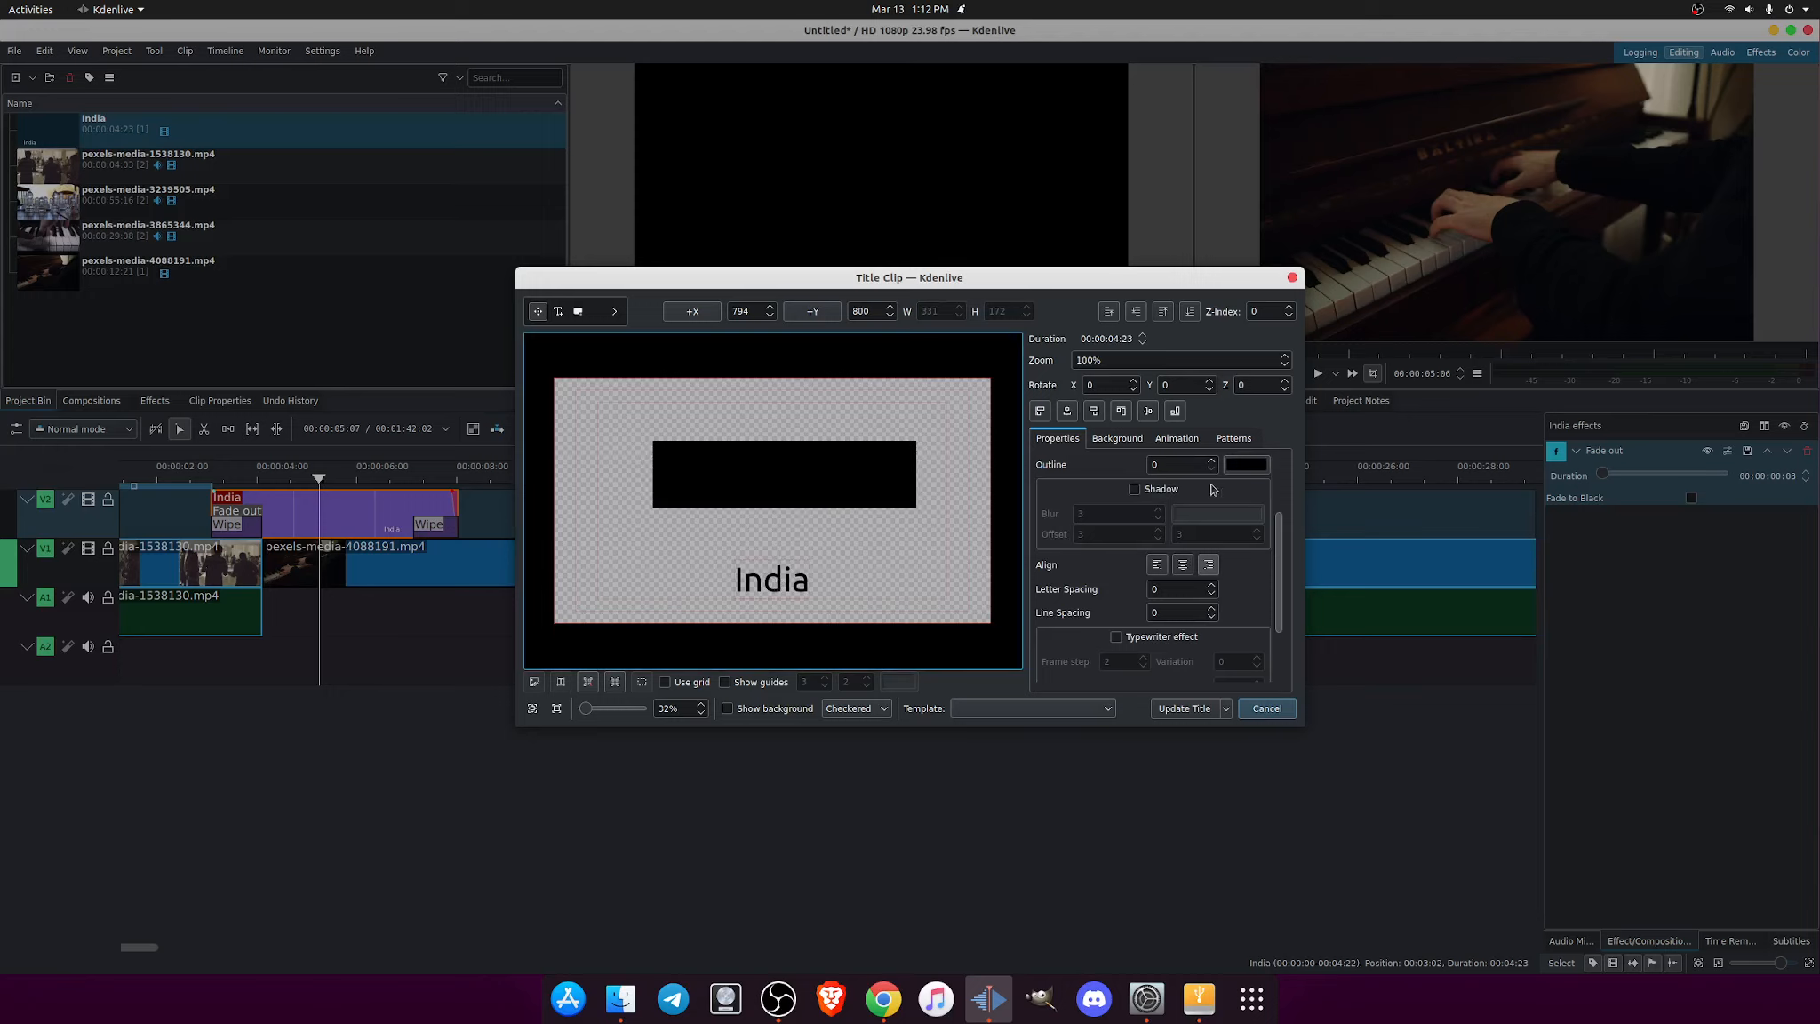
pyautogui.click(1247, 464)
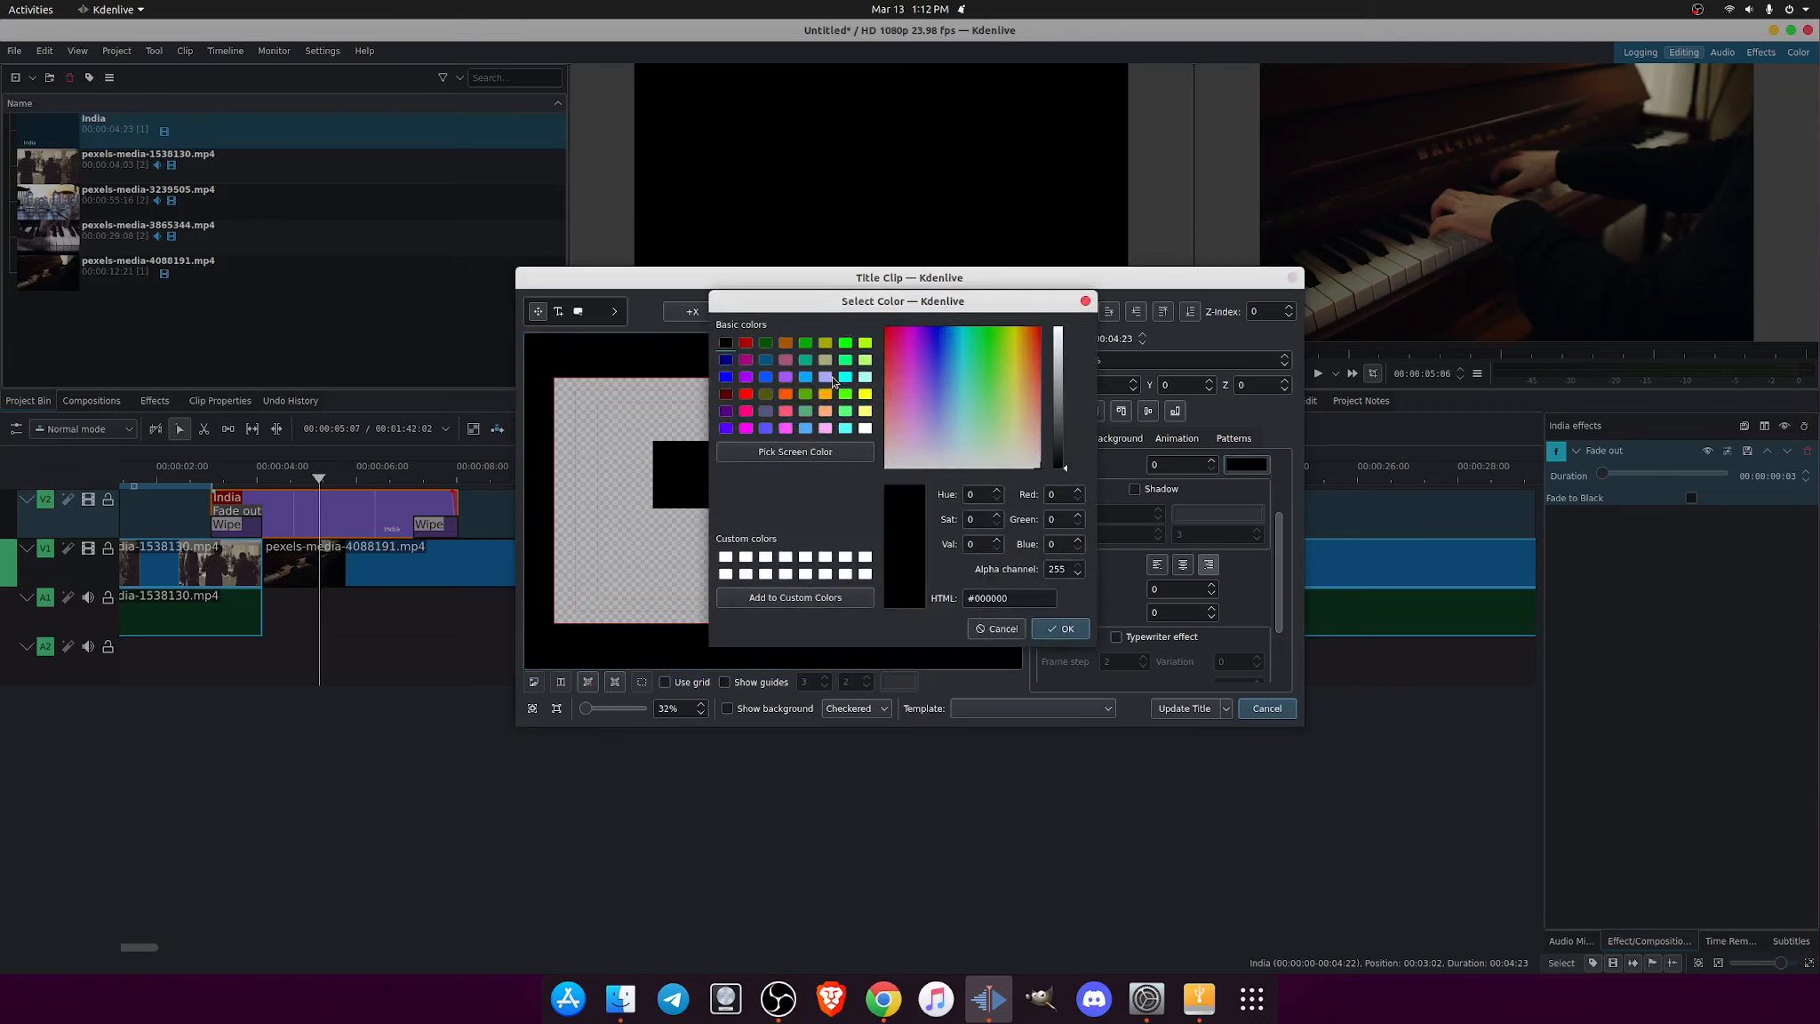
pyautogui.click(734, 557)
pyautogui.click(1062, 631)
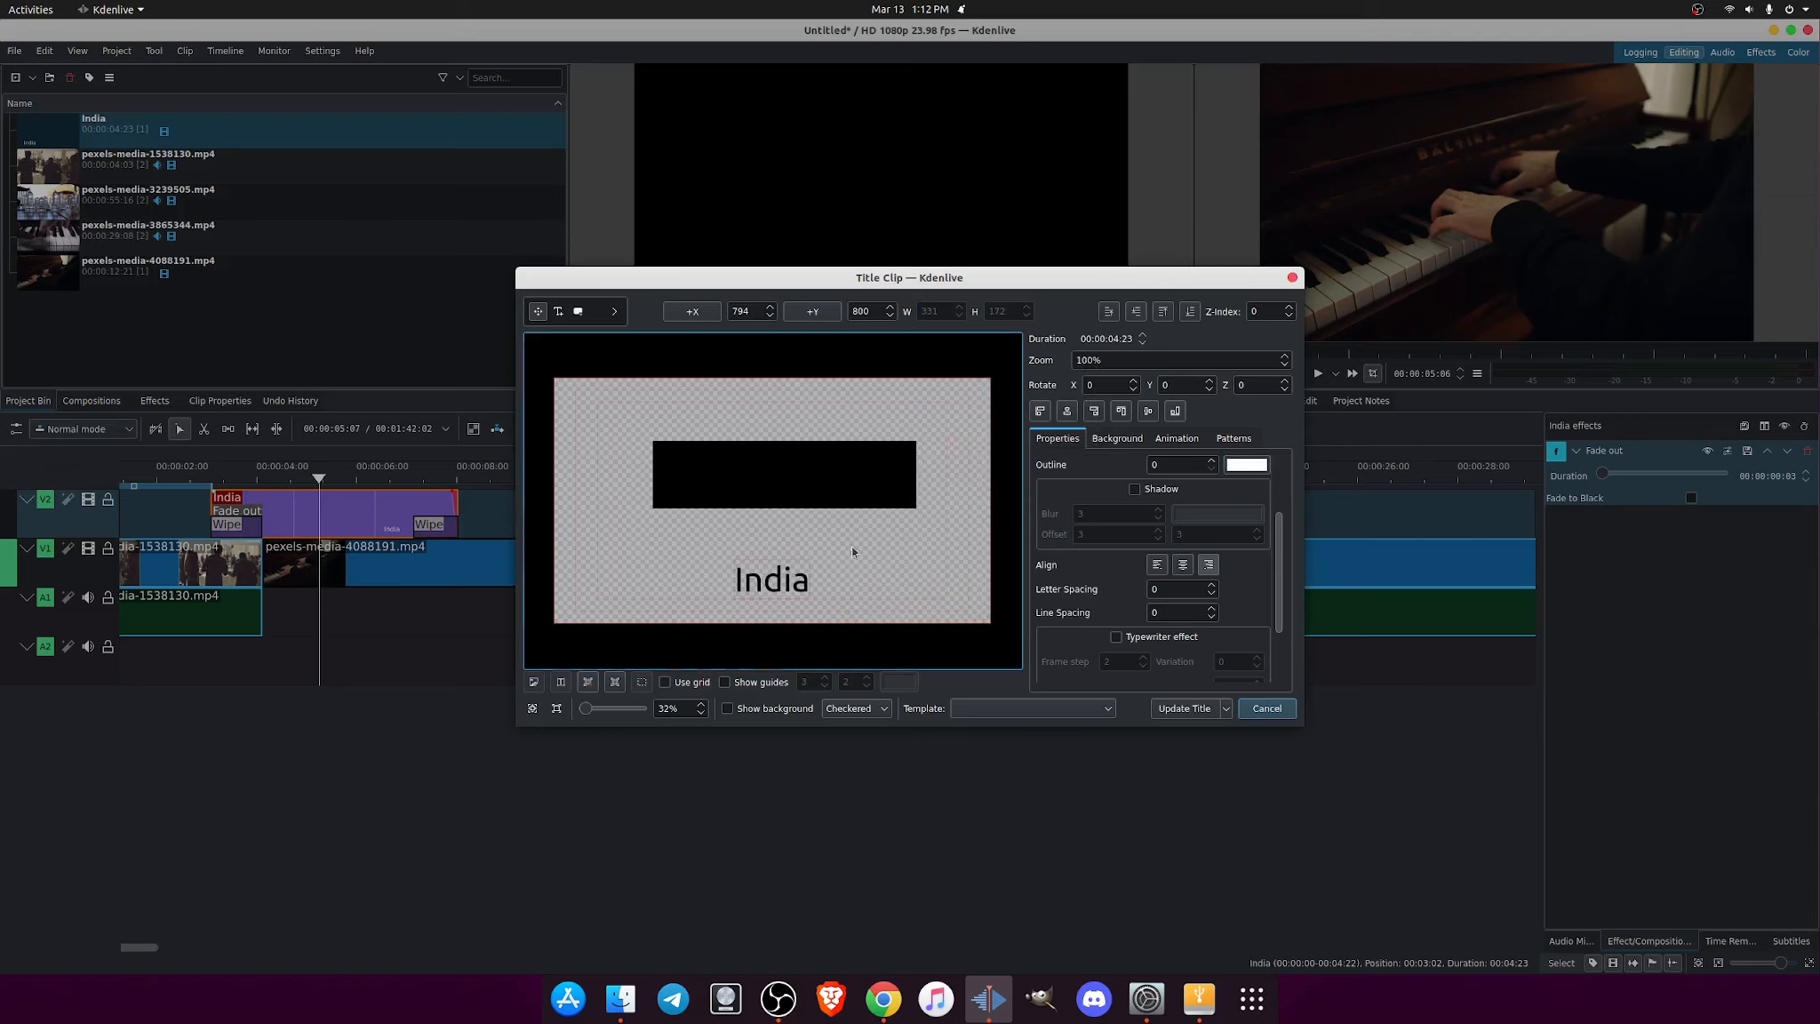
# Move the India text up to about X 775, Y 353 and the black rectangle below it to about X 430, Y 587
pyautogui.moveTo(804, 586); pyautogui.dragTo(800, 484)
pyautogui.click(805, 482)
pyautogui.moveTo(773, 482); pyautogui.dragTo(774, 519)
# Reapply the white outline colour to the India text and change its font to a monospaced typewriter-style typeface
pyautogui.click(766, 480)
pyautogui.click(1256, 470)
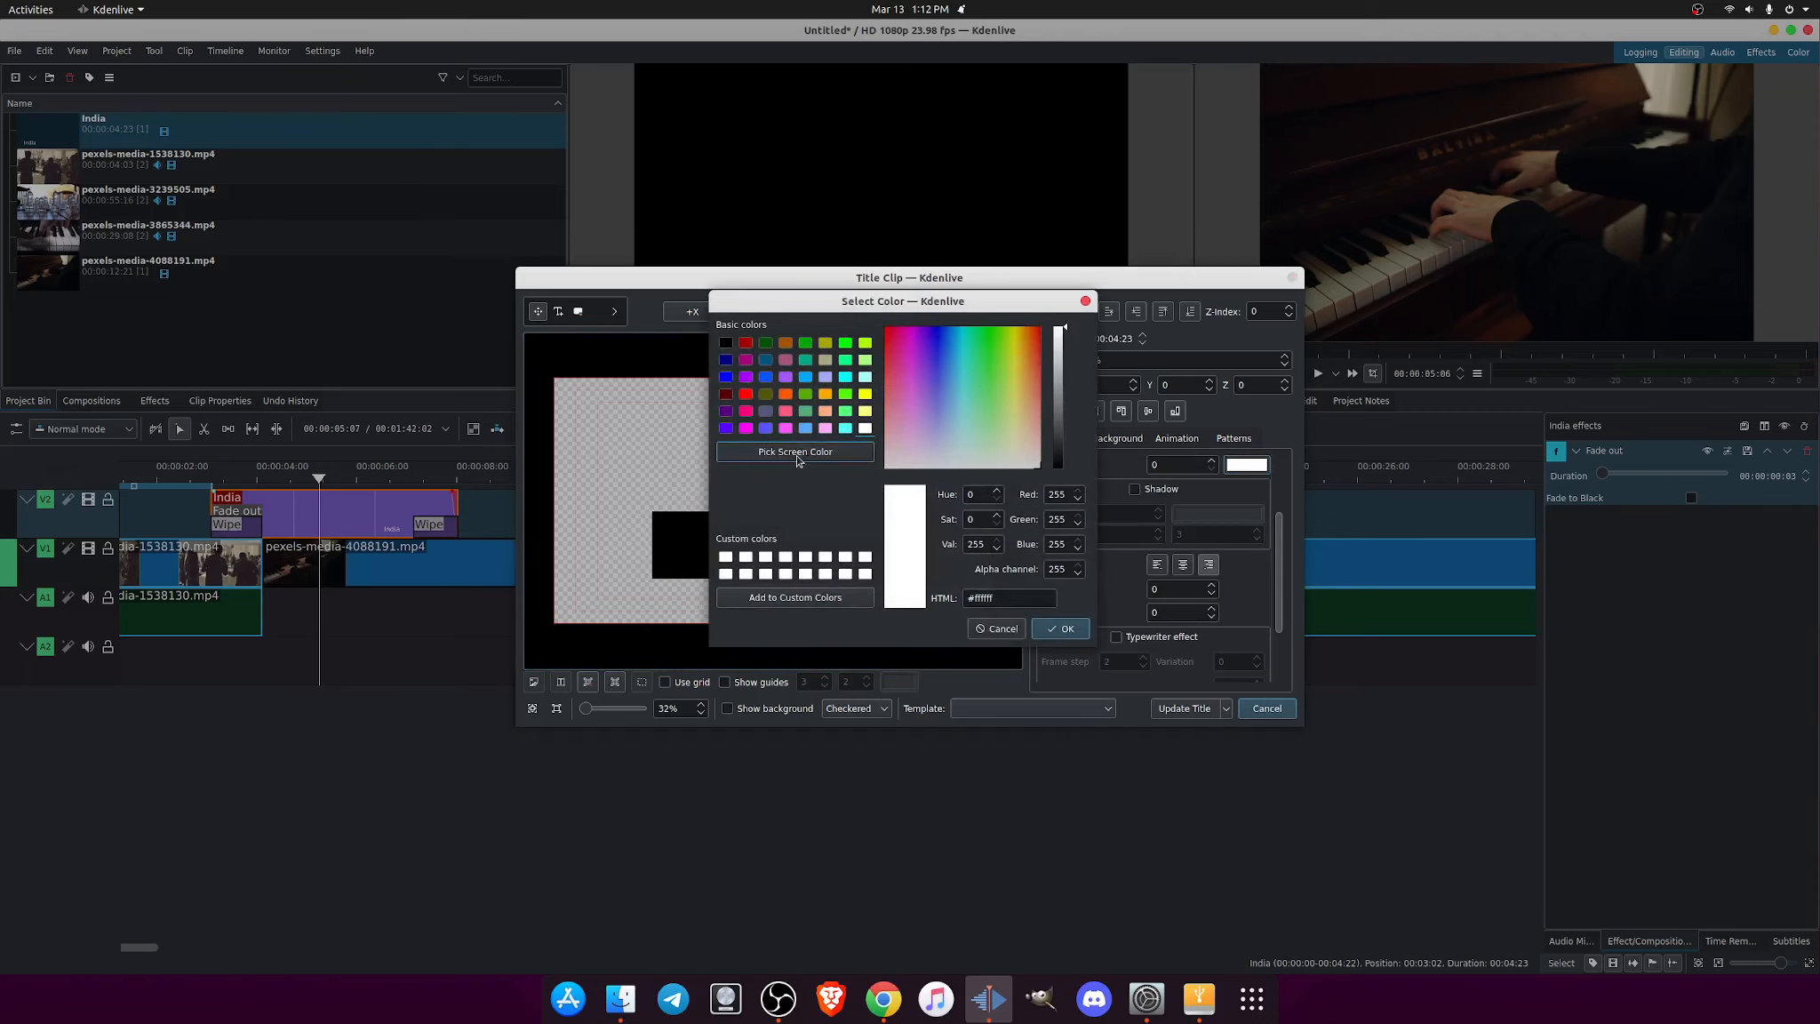
pyautogui.click(1054, 635)
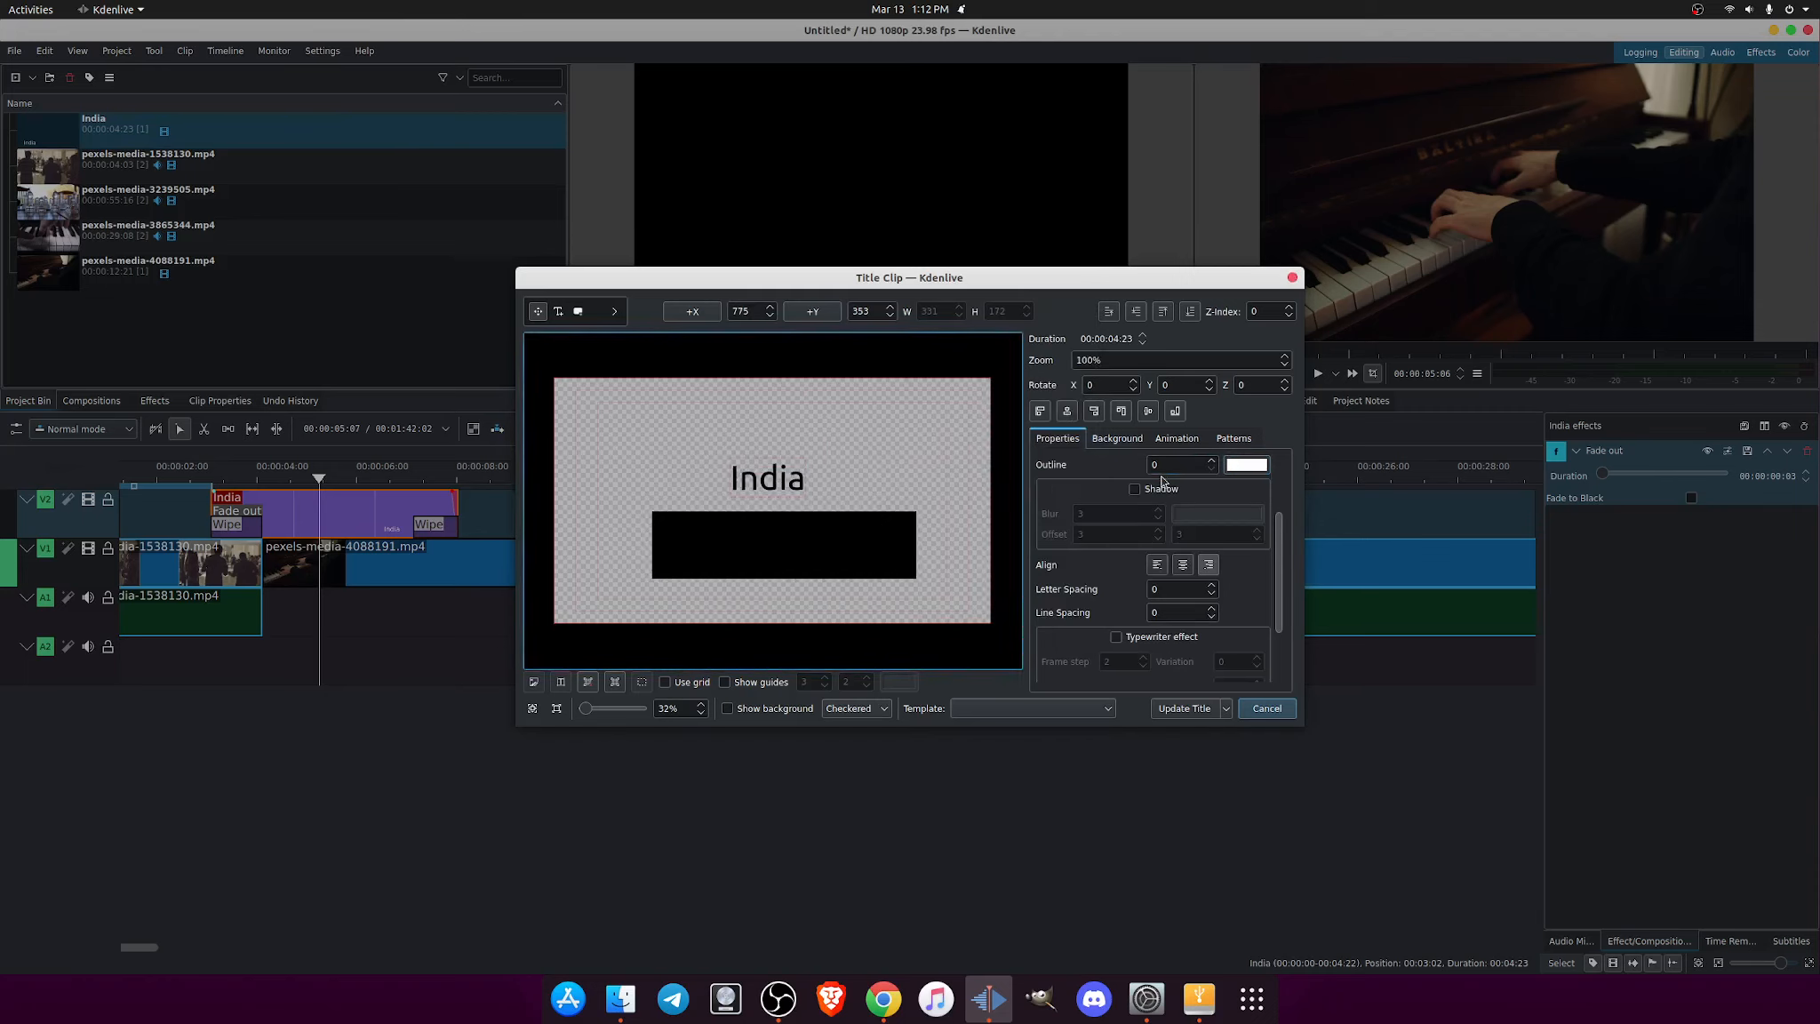
pyautogui.scroll(3, 1148, 461)
# Try white as the title's background colour and return it to black
pyautogui.click(1118, 439)
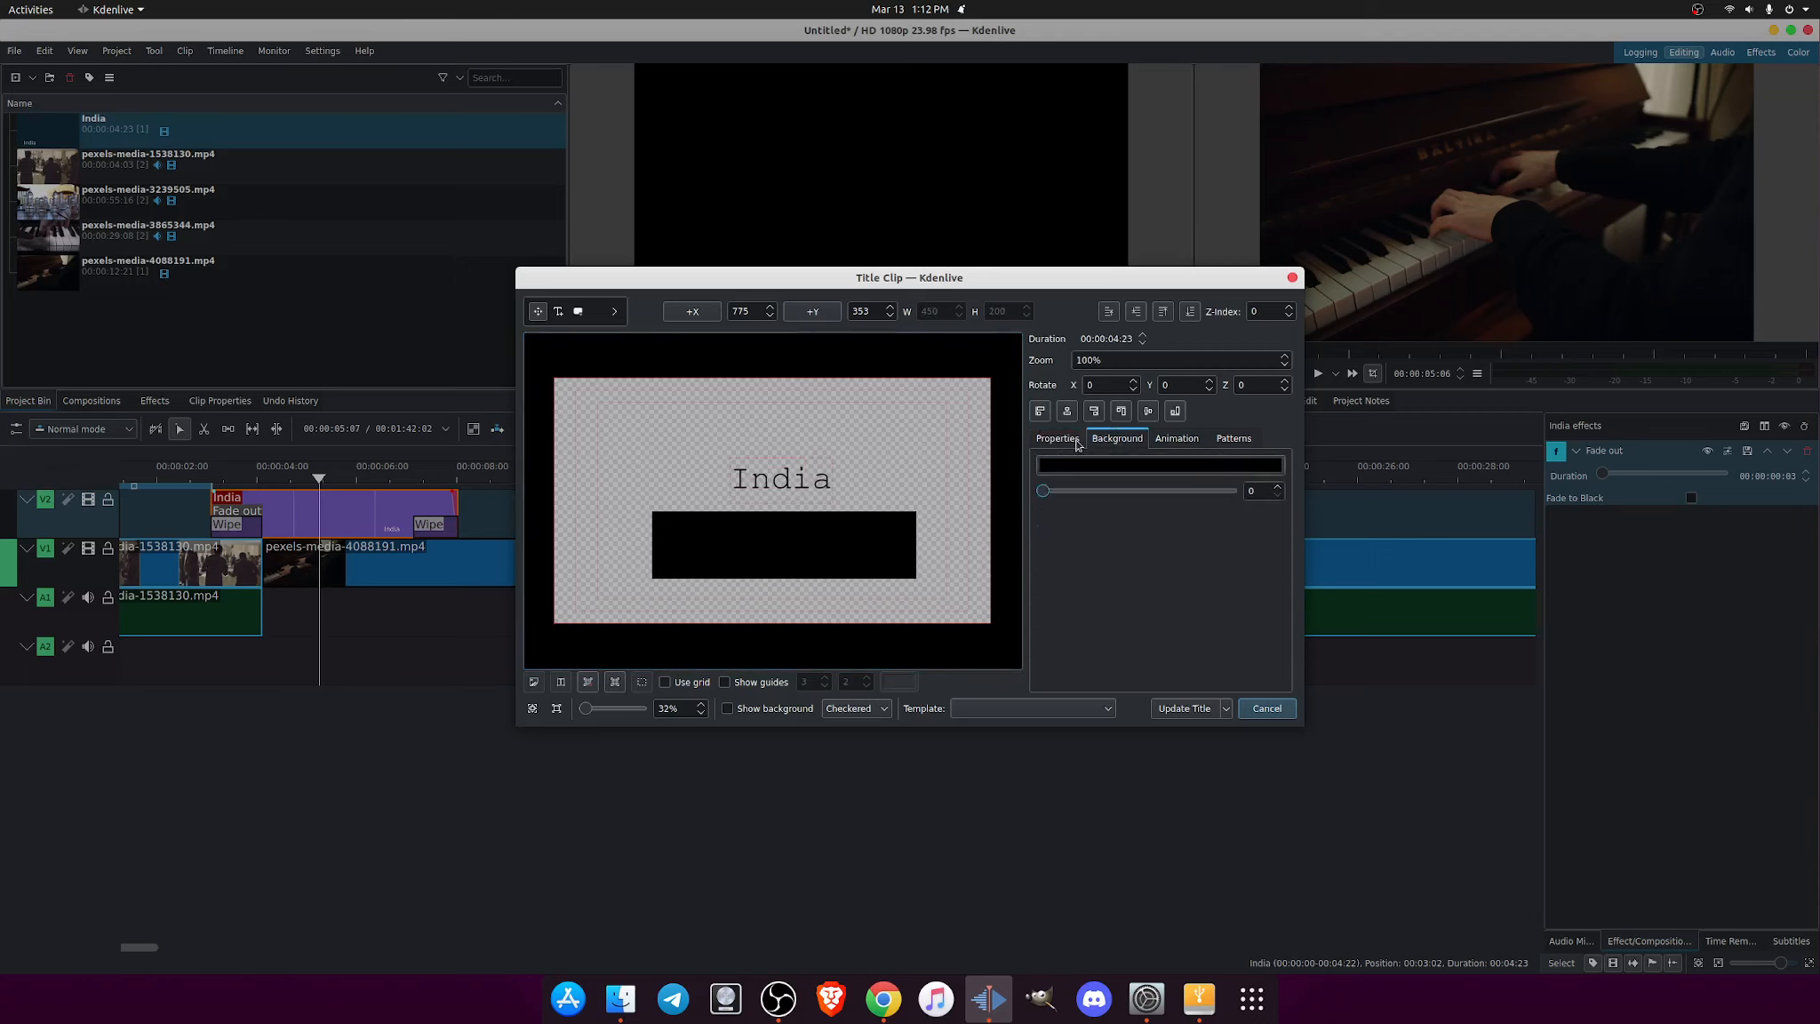
pyautogui.click(1071, 439)
pyautogui.click(1122, 439)
pyautogui.click(1058, 465)
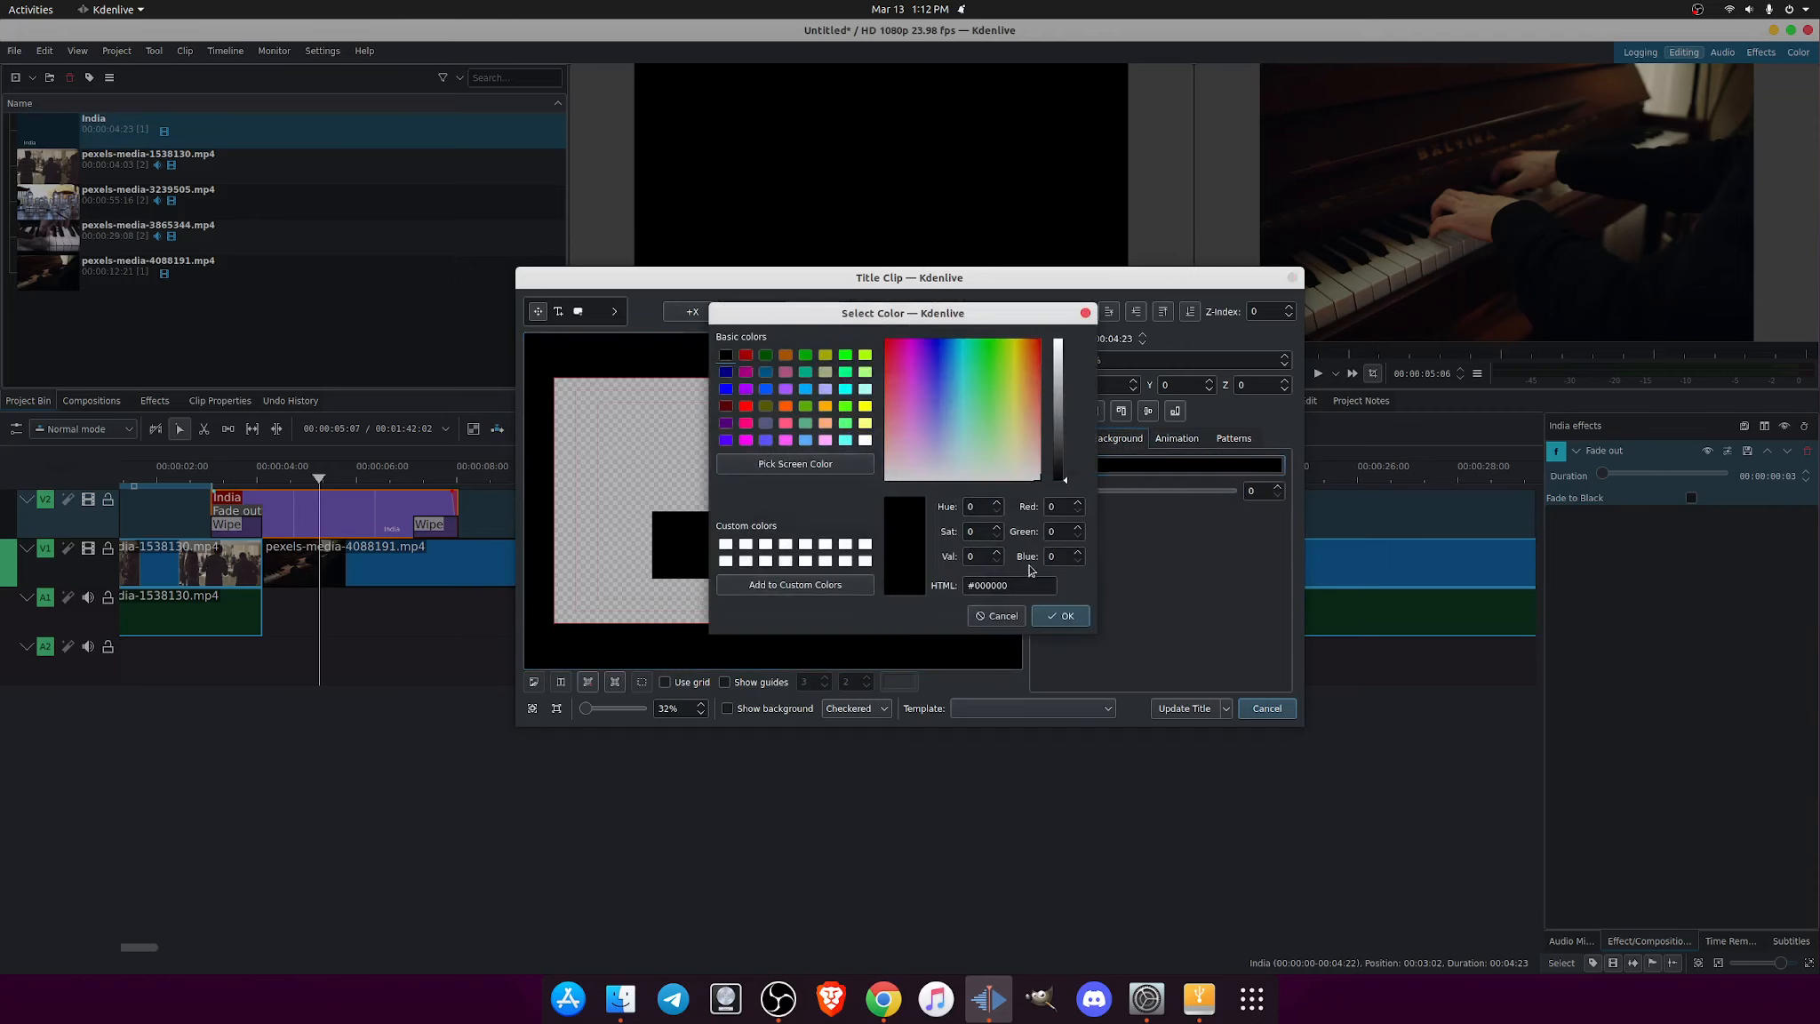
pyautogui.click(863, 440)
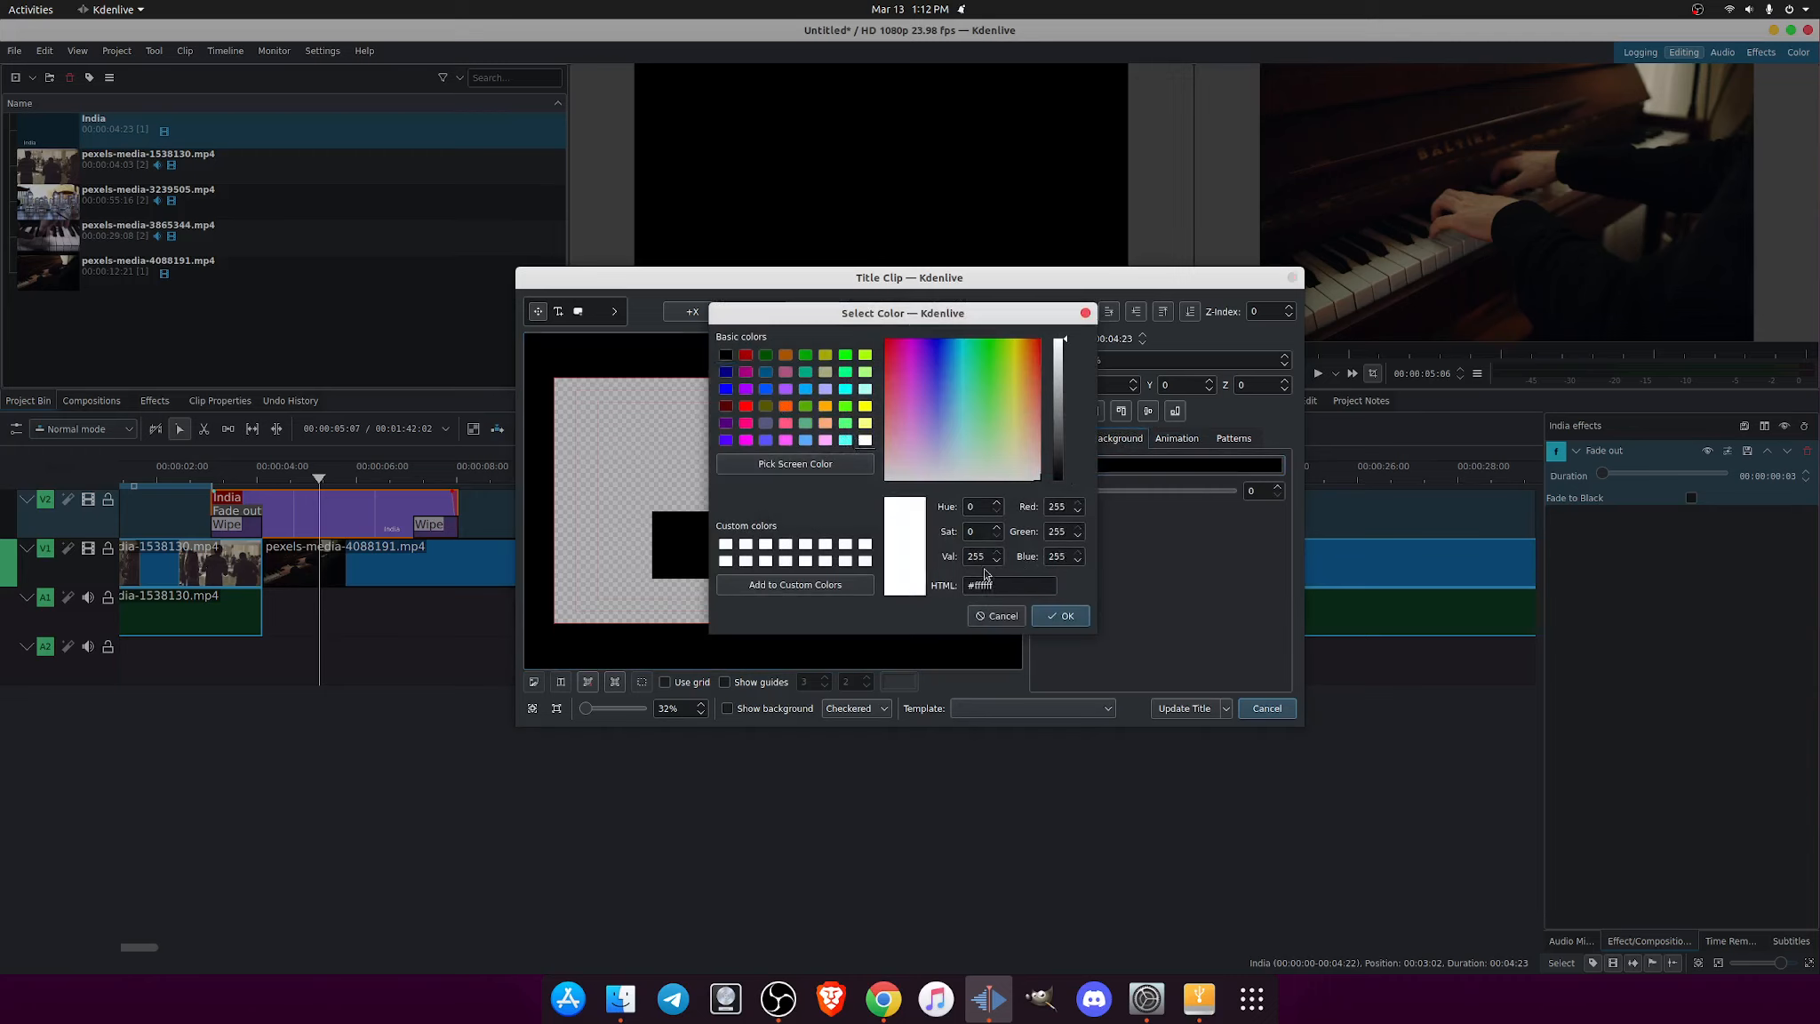
pyautogui.click(1061, 616)
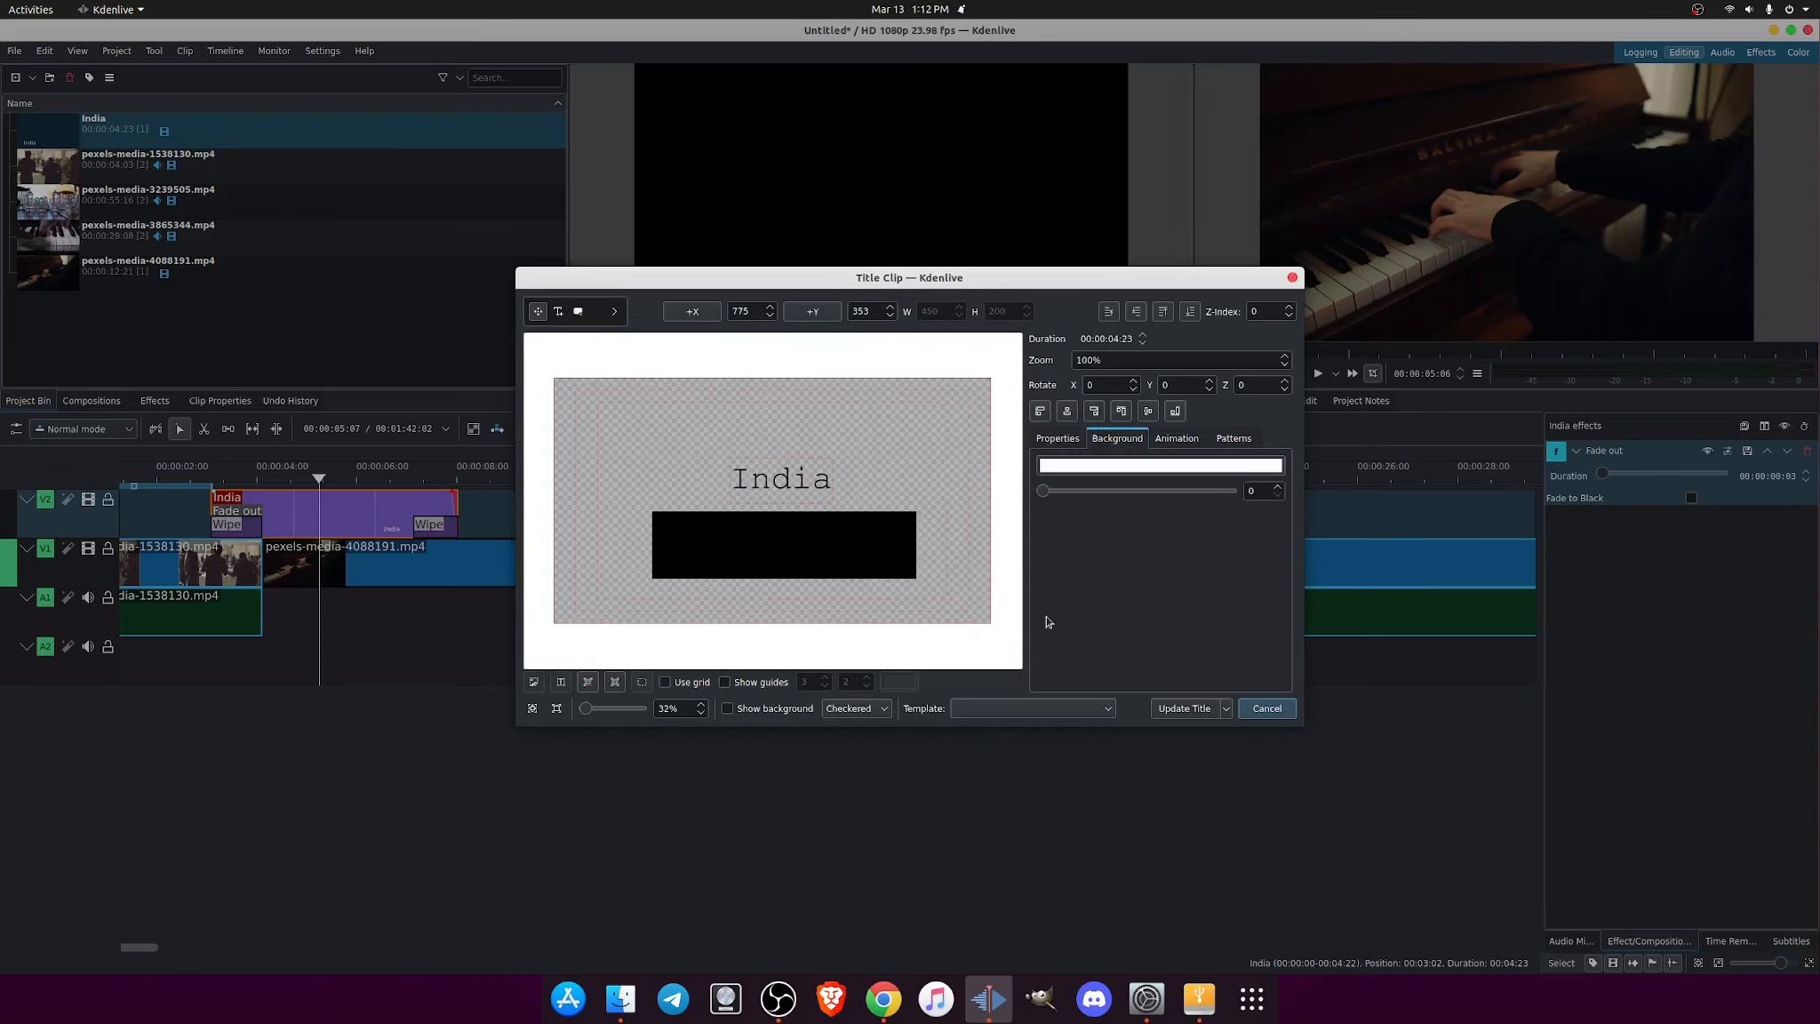
pyautogui.click(1222, 467)
pyautogui.click(726, 355)
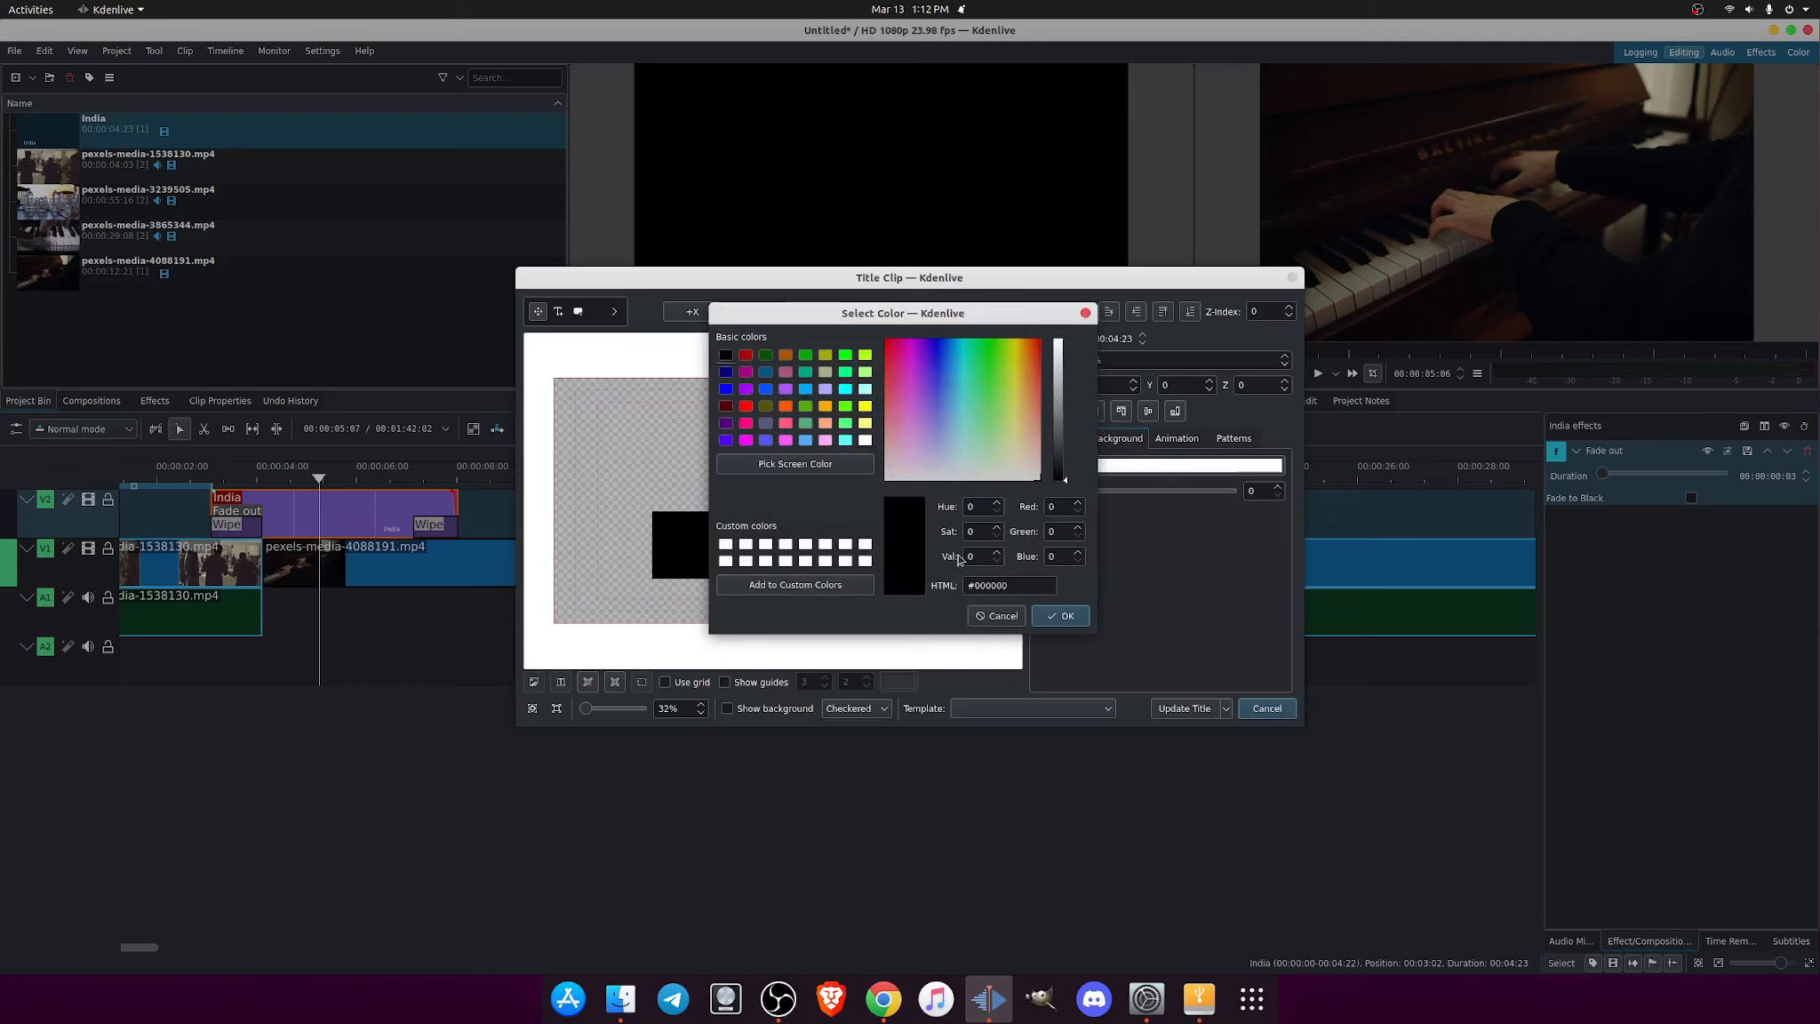
pyautogui.click(1069, 620)
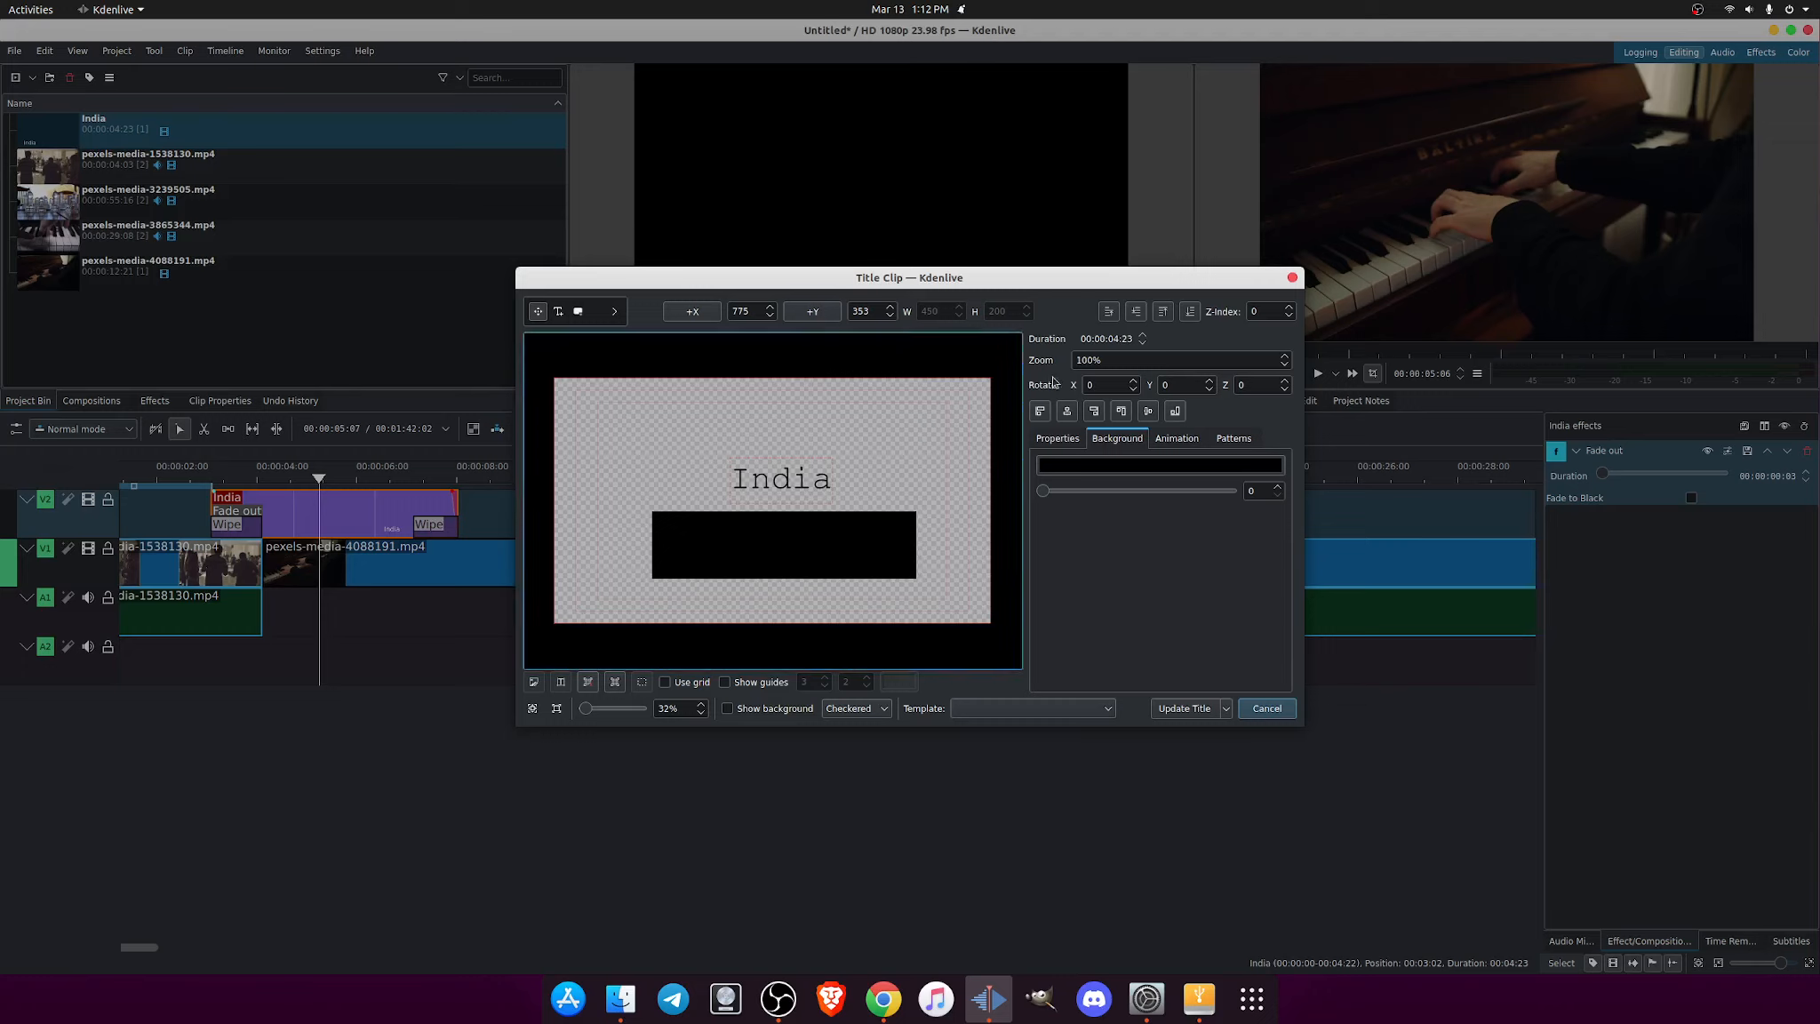
# Set the solid fill colour of the whole India text to white
pyautogui.doubleClick(782, 485)
pyautogui.hotkey('ctrl', 'a')
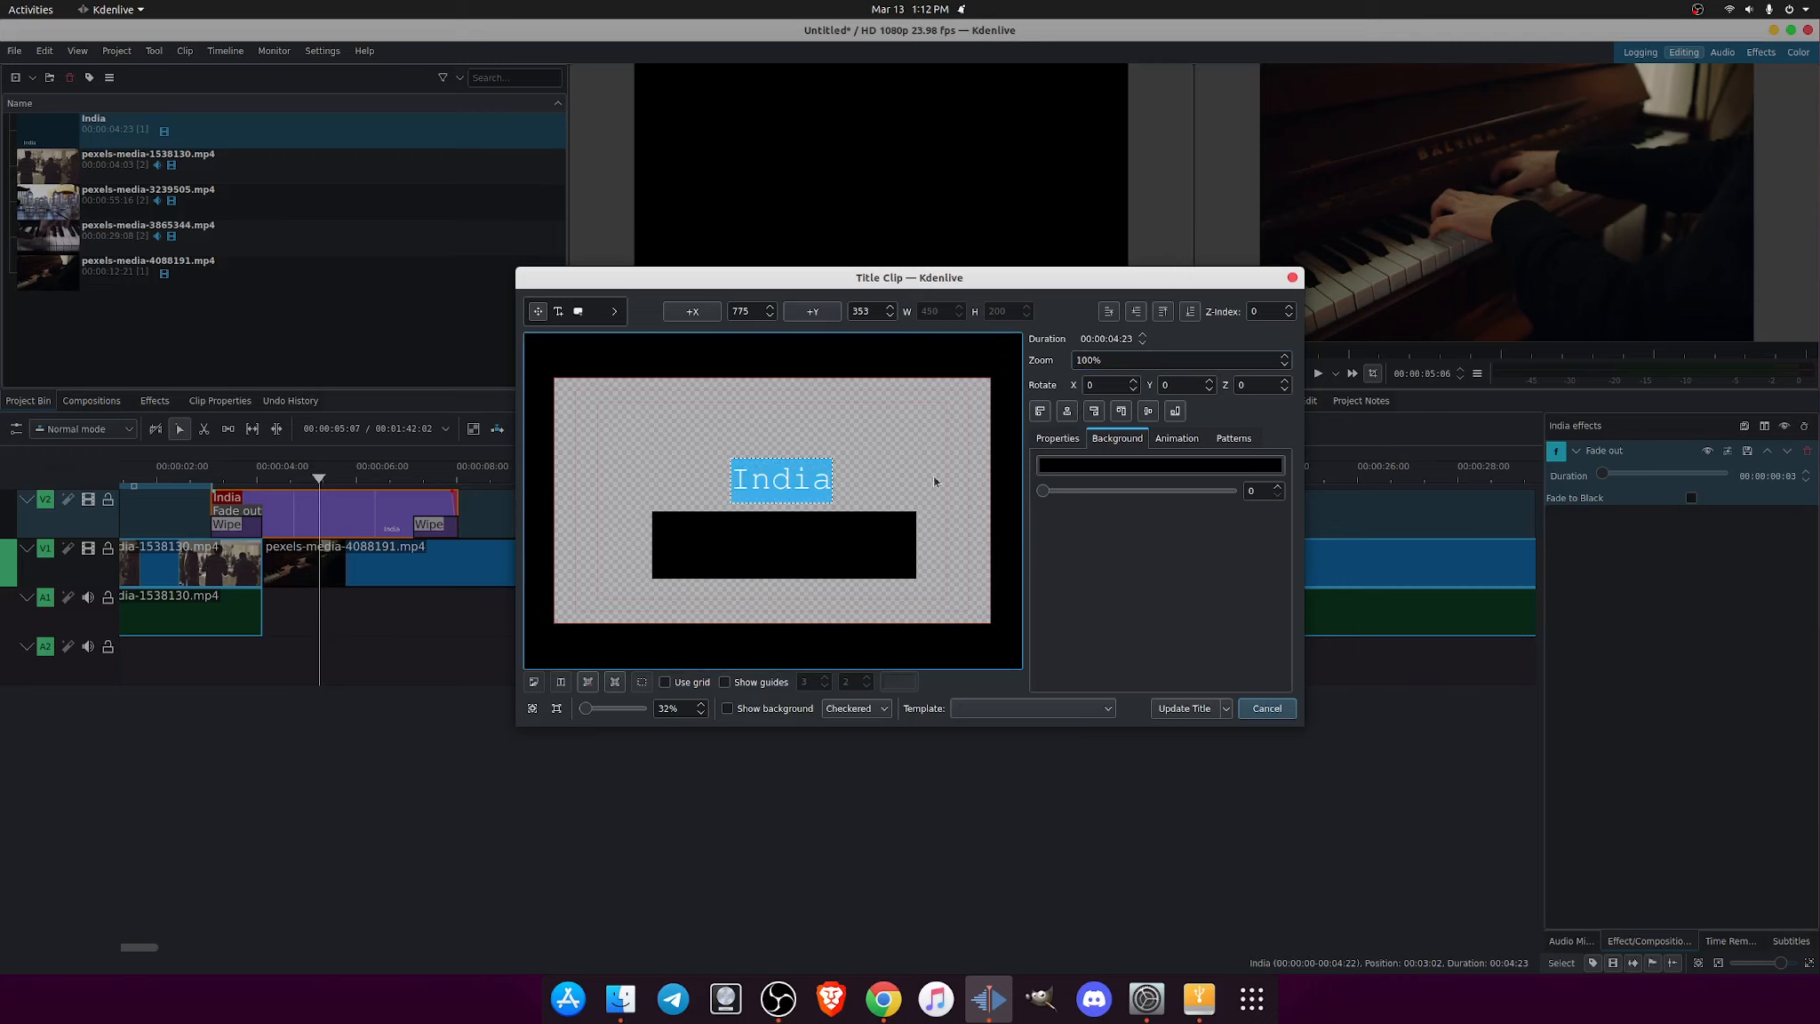
pyautogui.click(1057, 439)
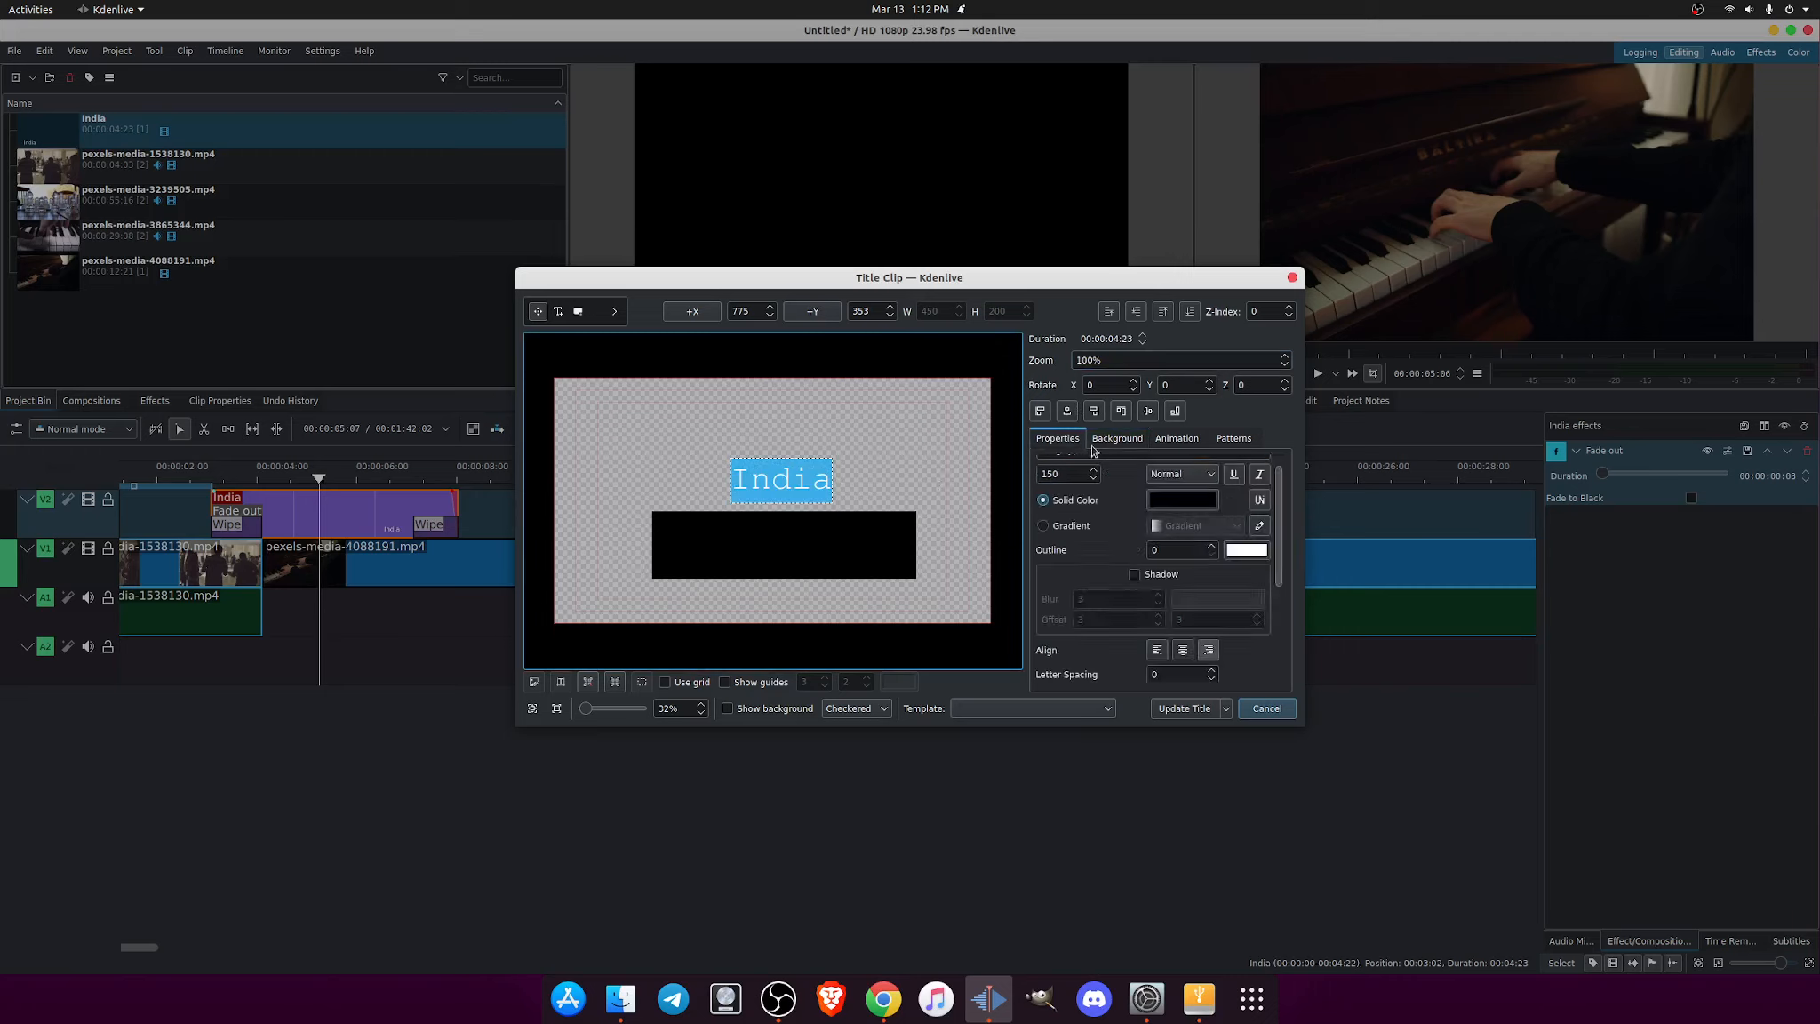
pyautogui.click(1183, 500)
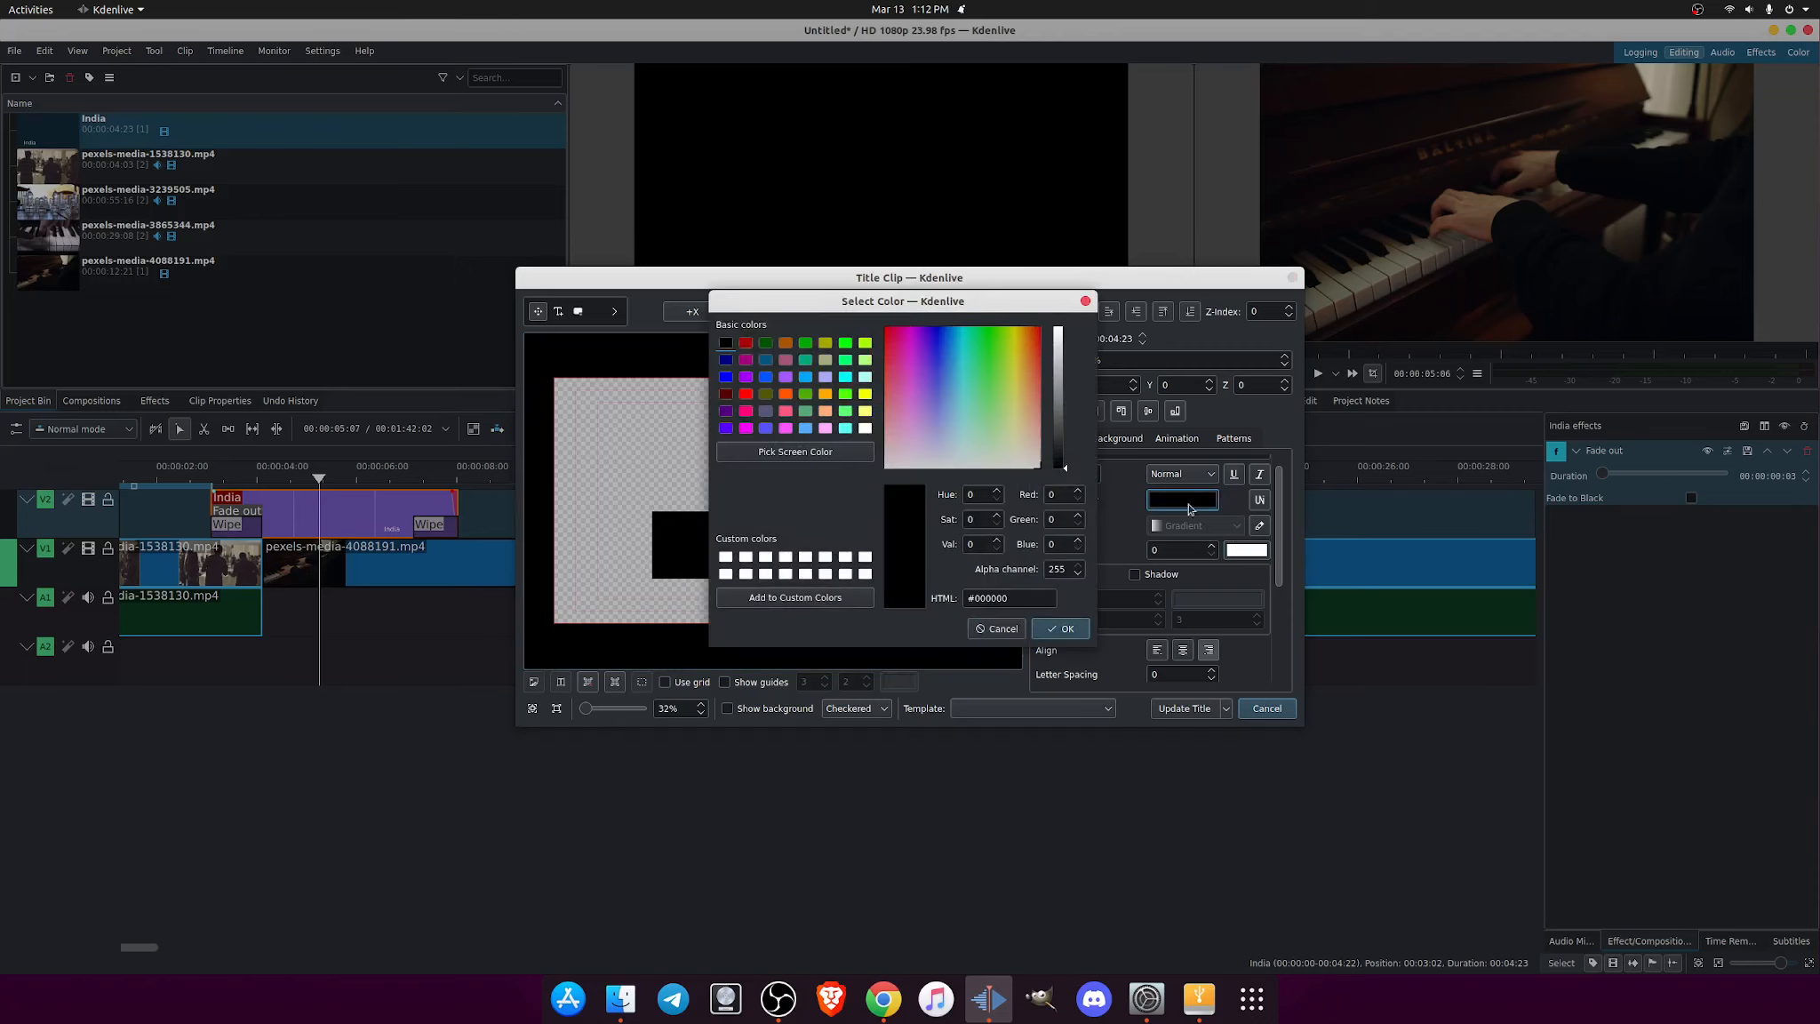
pyautogui.click(767, 558)
pyautogui.click(1051, 630)
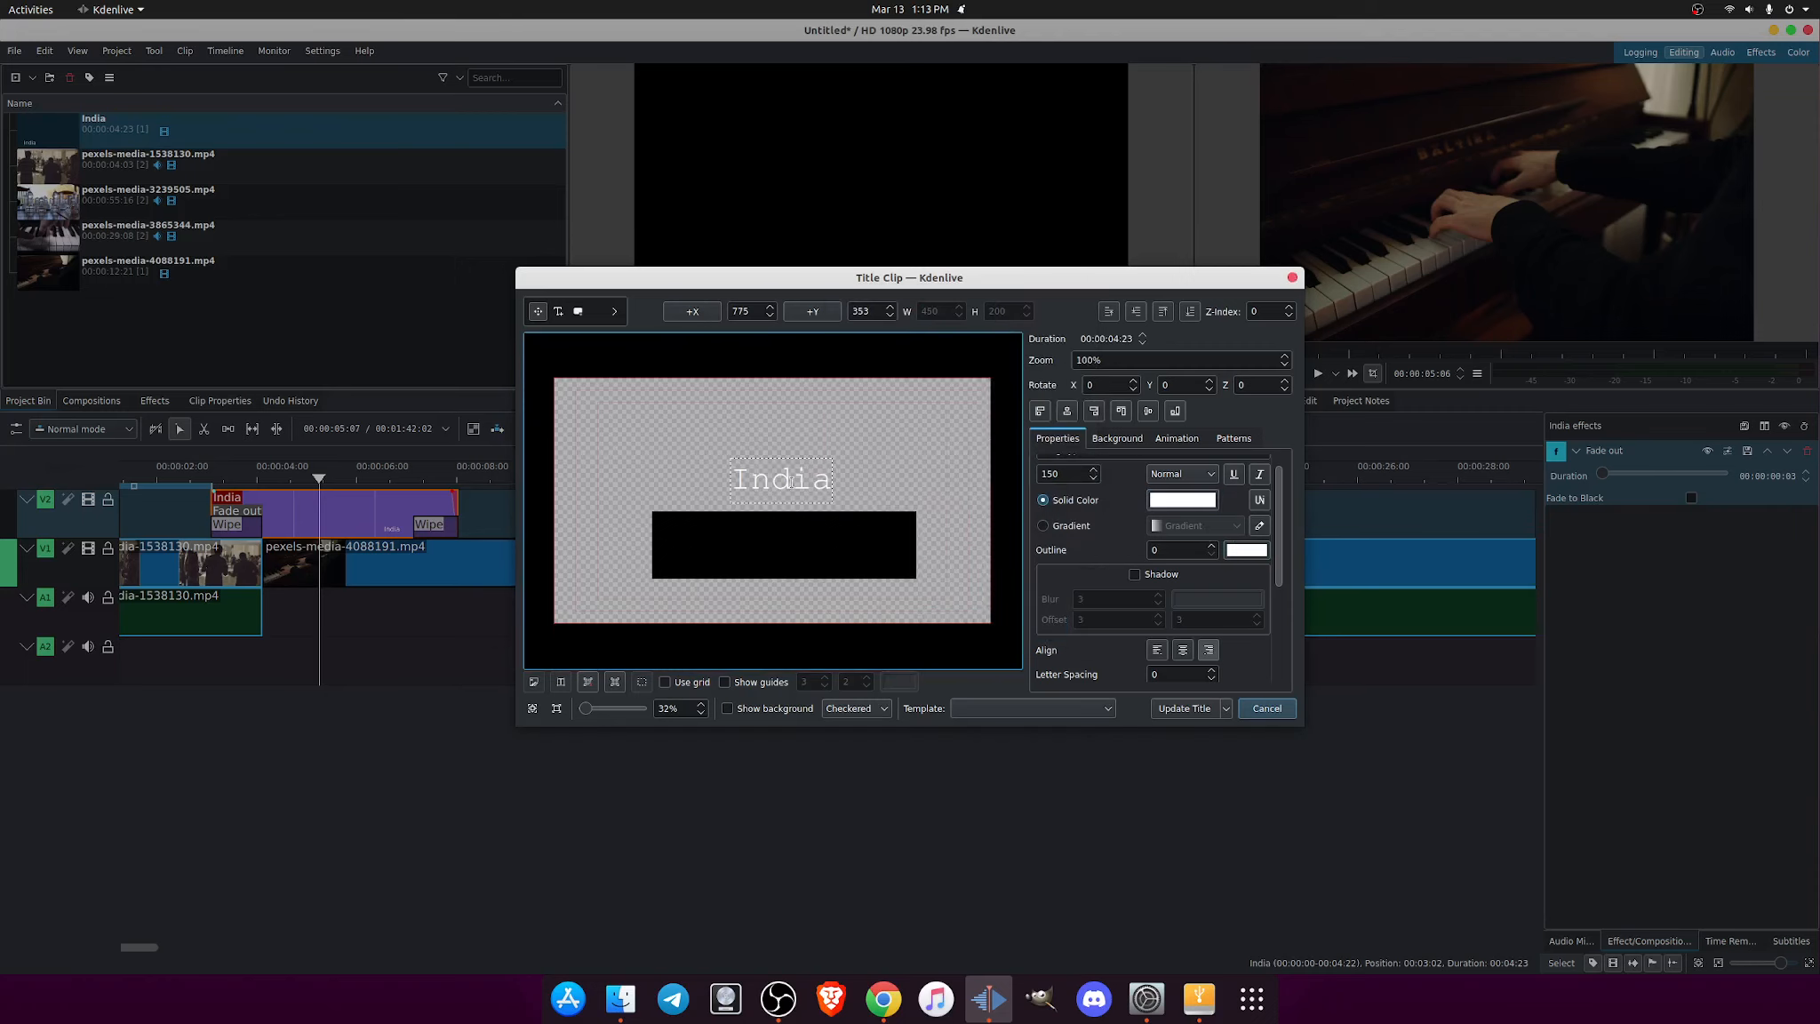
# Move the white India text down onto the black rectangle and select the rectangle
pyautogui.click(866, 490)
pyautogui.moveTo(806, 488); pyautogui.dragTo(805, 556)
pyautogui.click(745, 521)
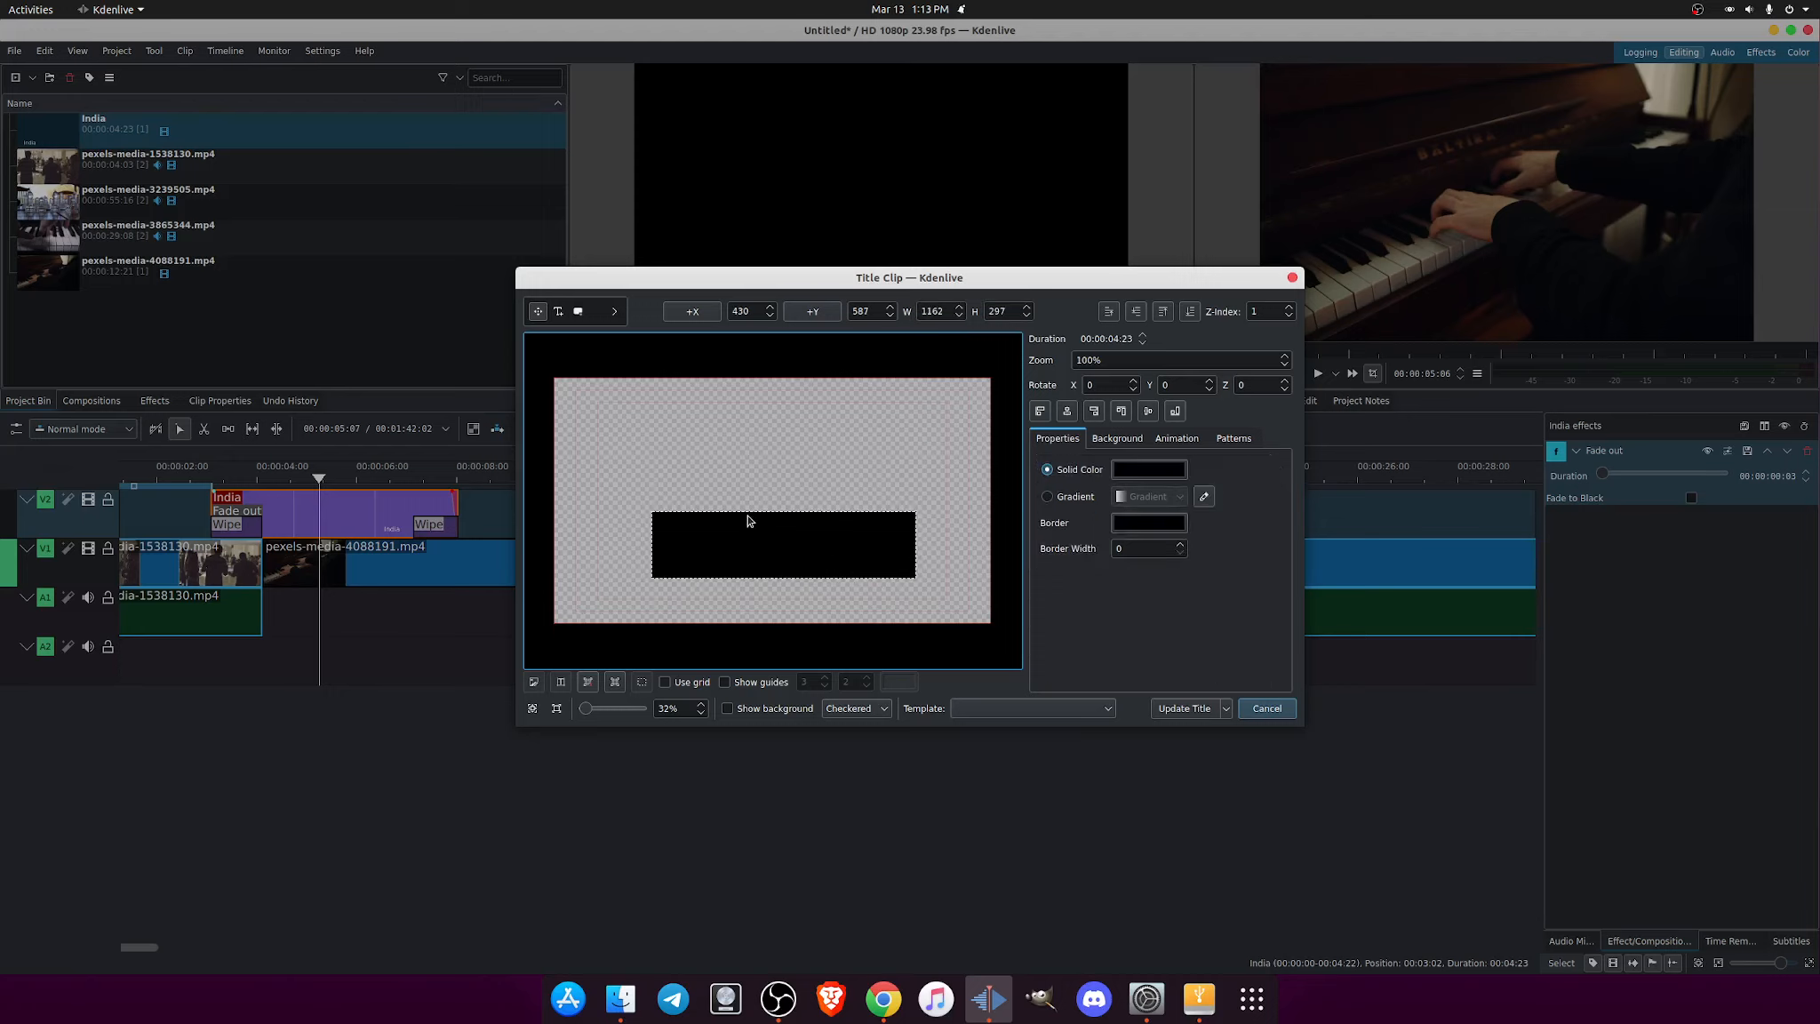
# Set the black rectangle's Z-index to -1 so it sits behind the India text, and update the title
pyautogui.click(1136, 311)
pyautogui.click(1136, 312)
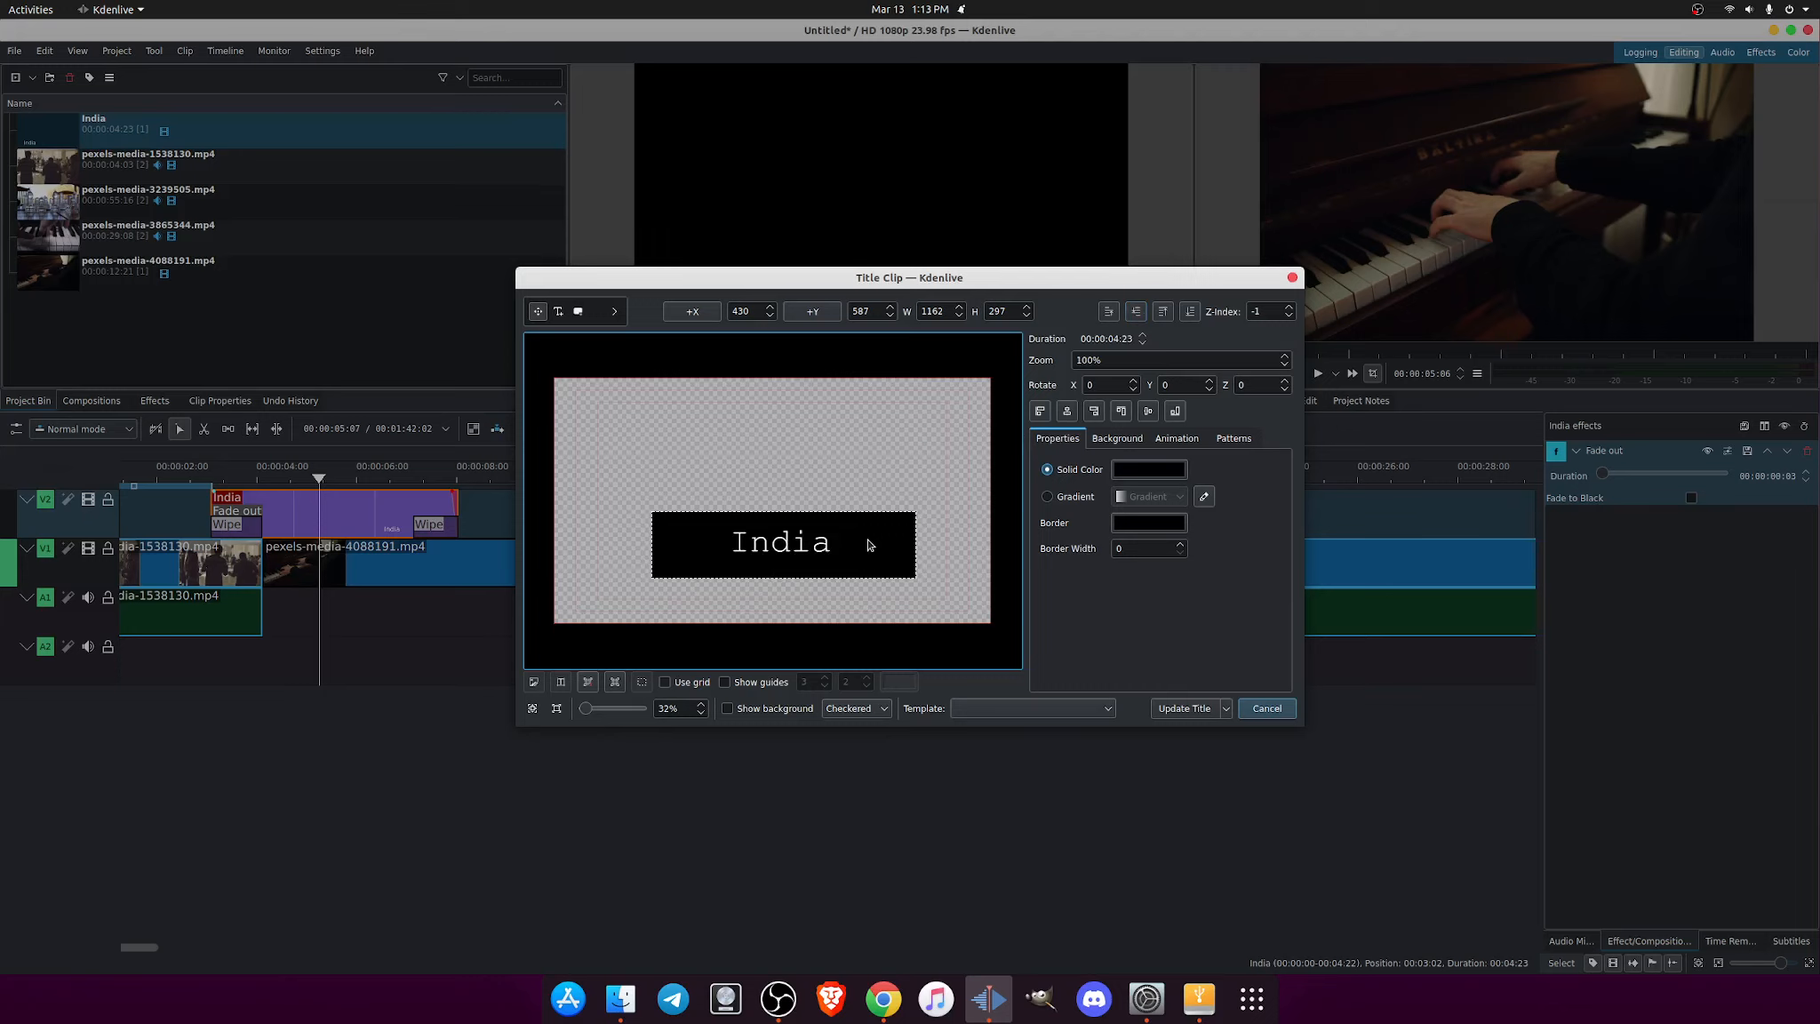
pyautogui.click(1186, 709)
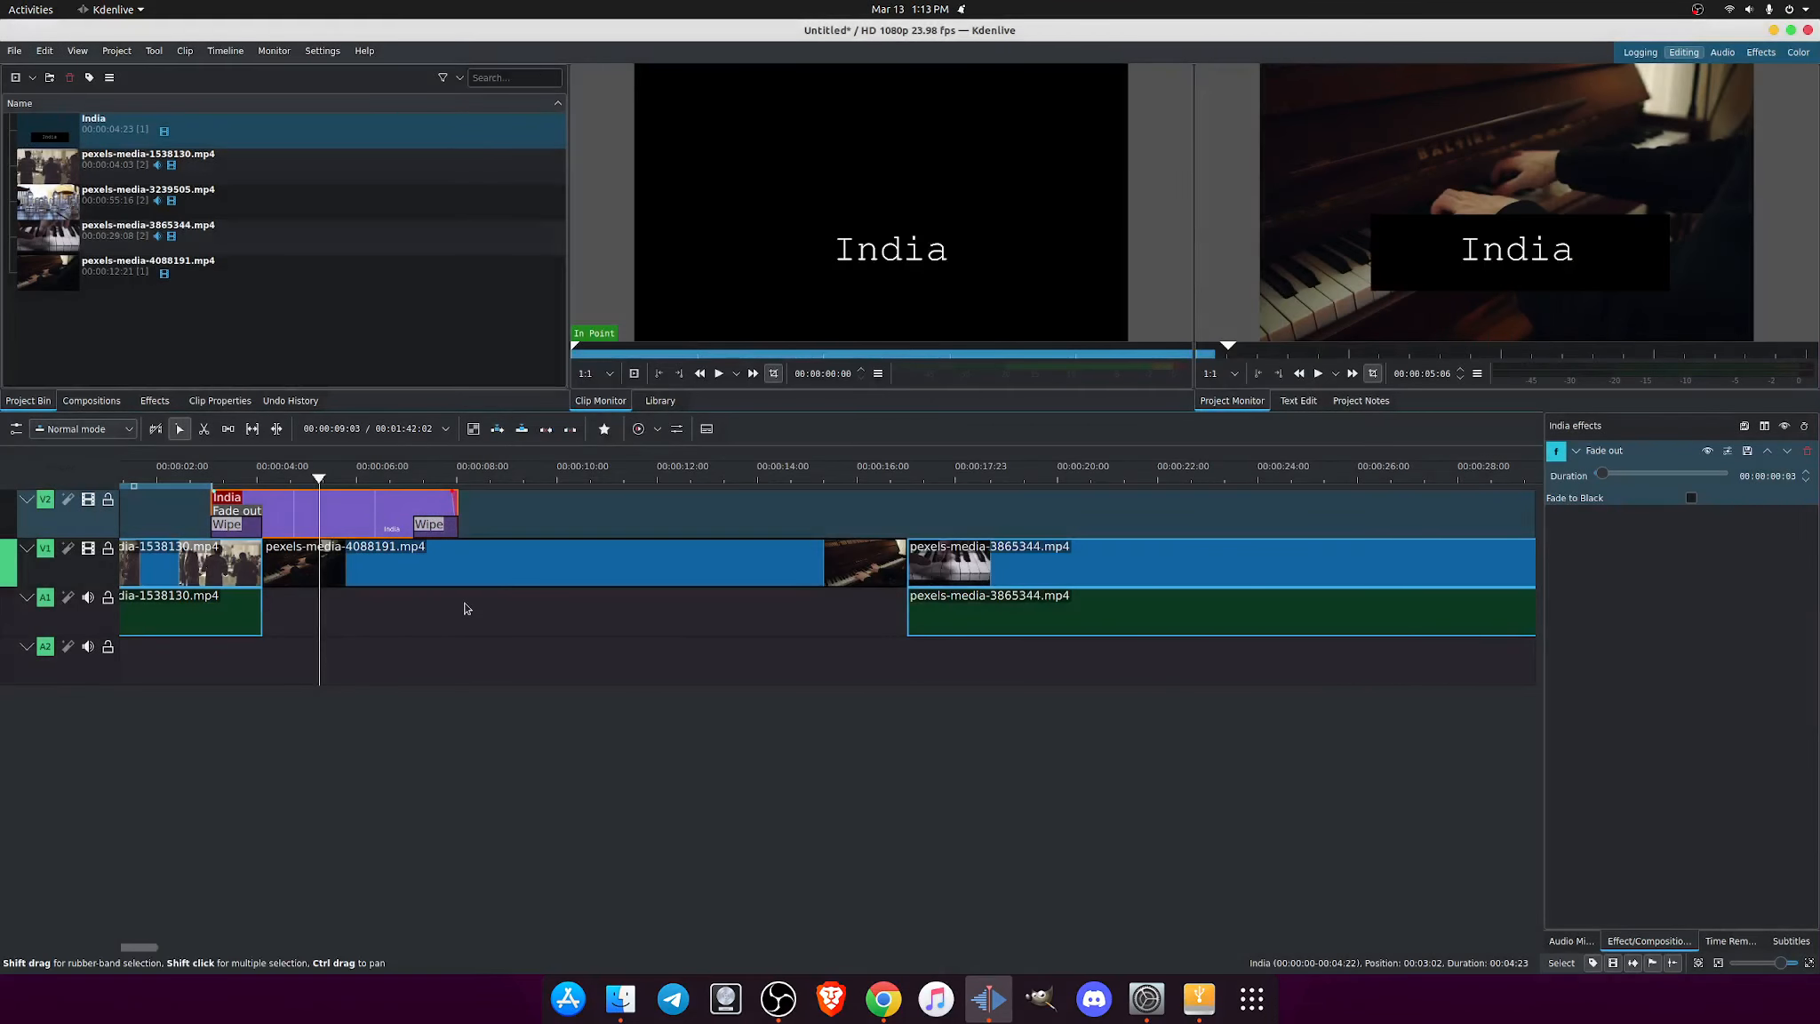
# Play the timeline from the start of the India title to check it, and park the playhead past its end with nothing selected
pyautogui.moveTo(319, 480); pyautogui.dragTo(214, 489)
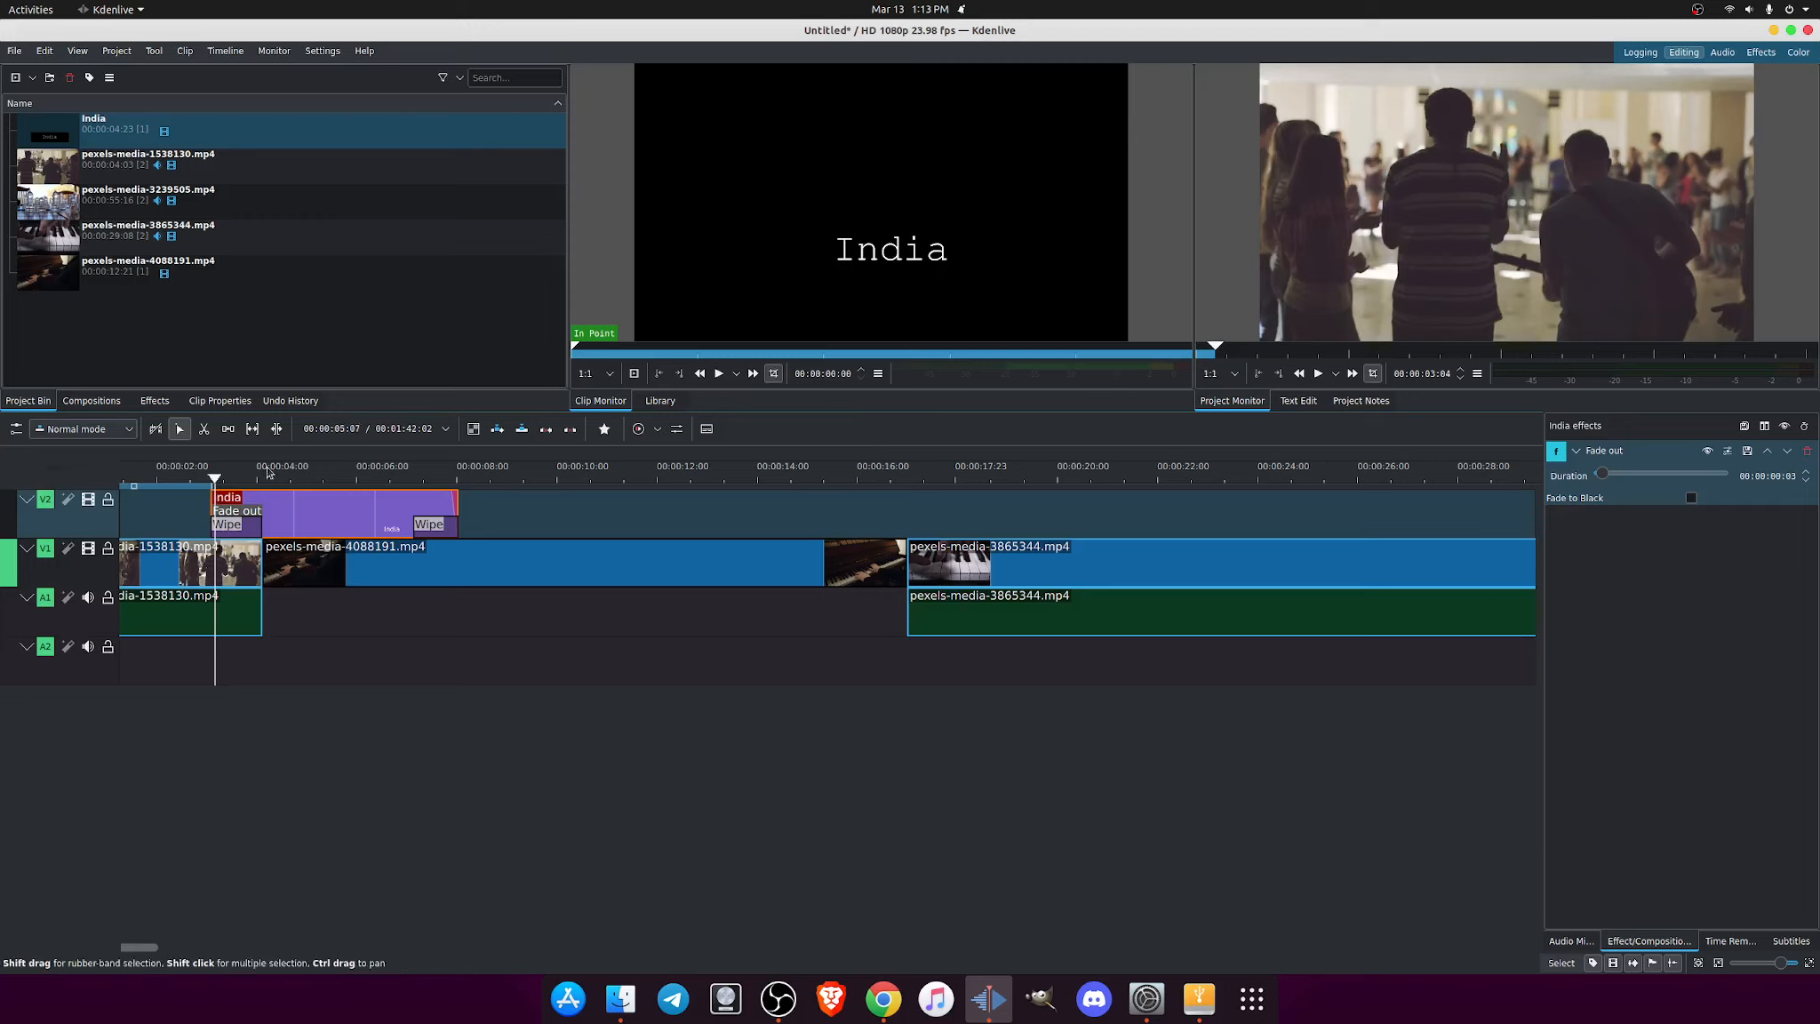
pyautogui.moveTo(216, 489); pyautogui.dragTo(207, 489)
pyautogui.press('space')
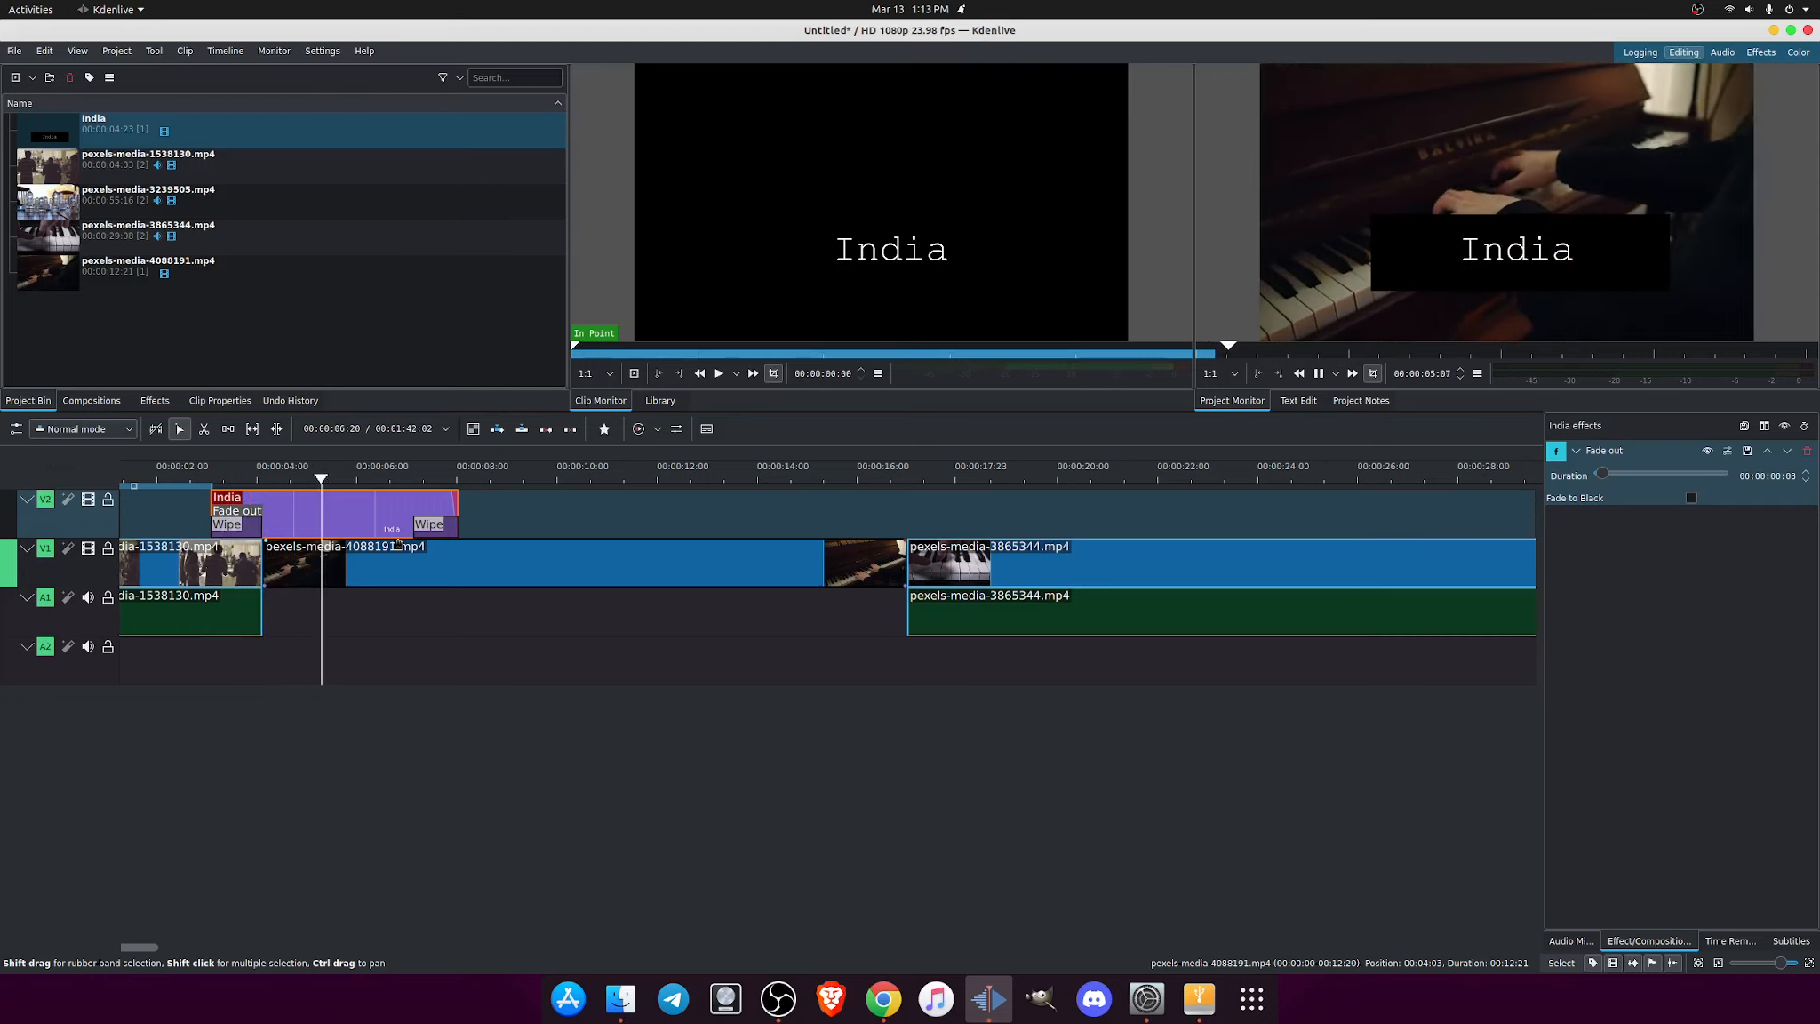
pyautogui.press('space')
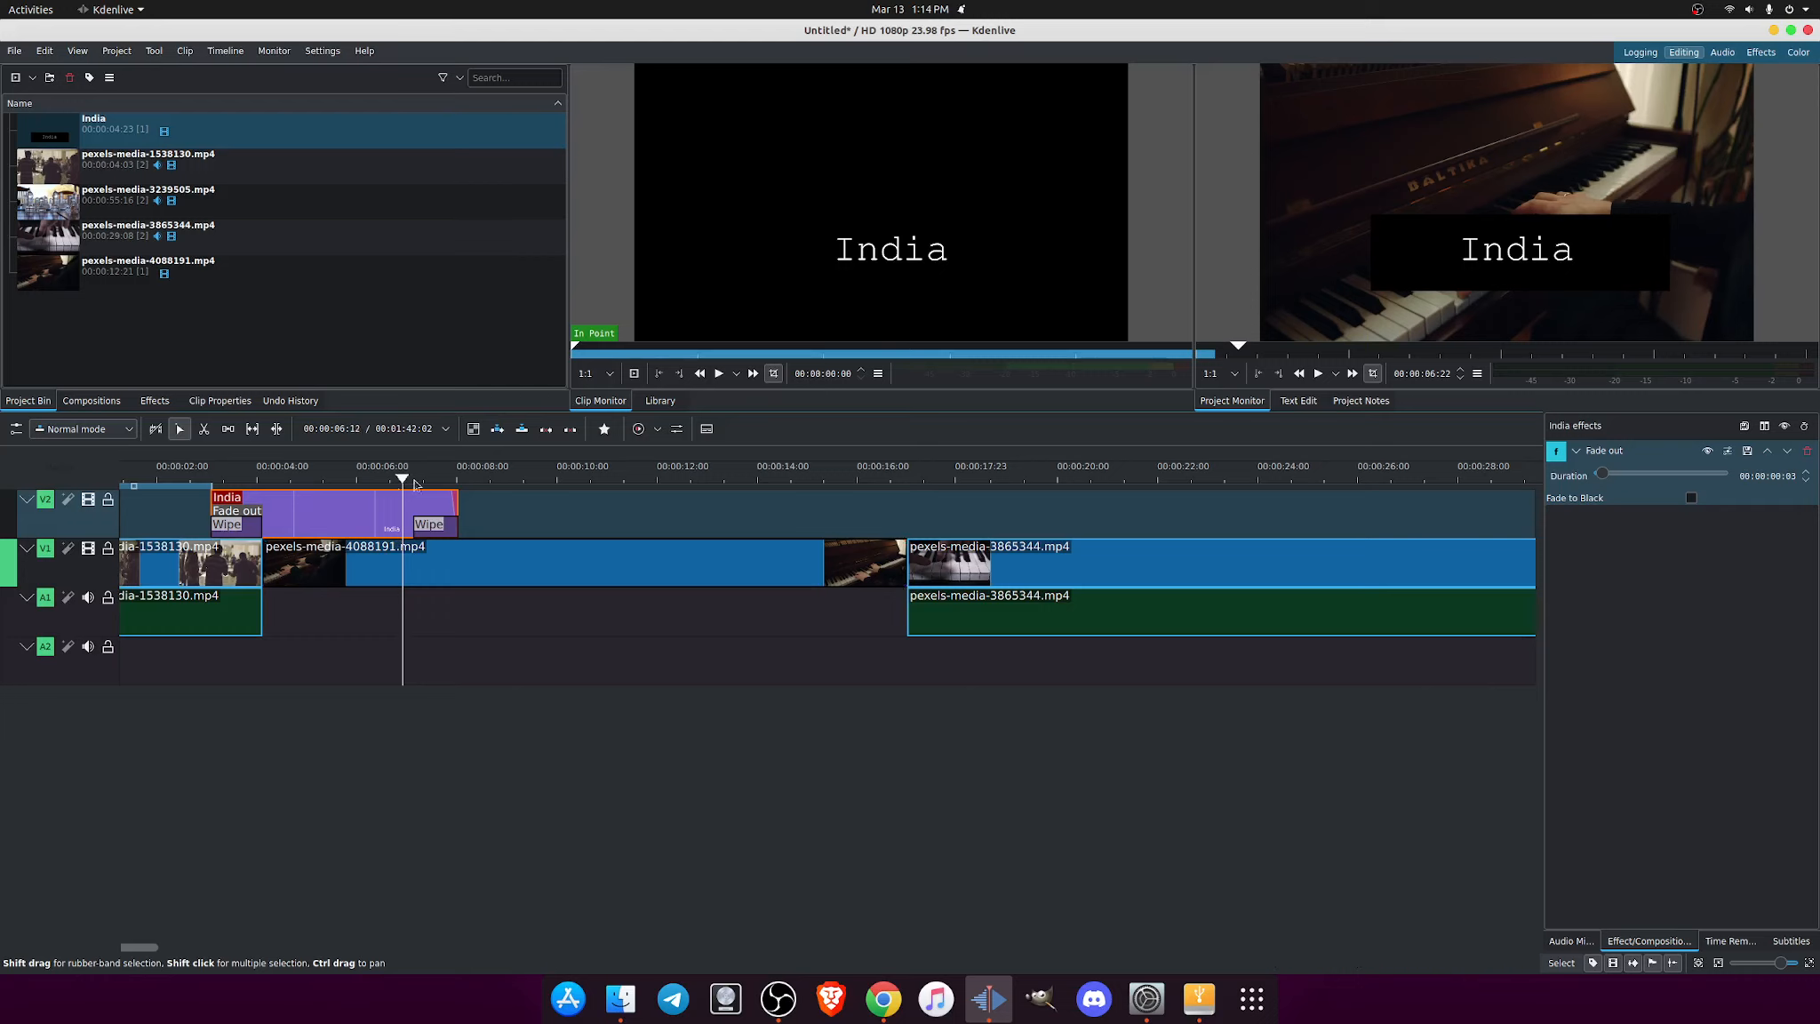
pyautogui.click(528, 509)
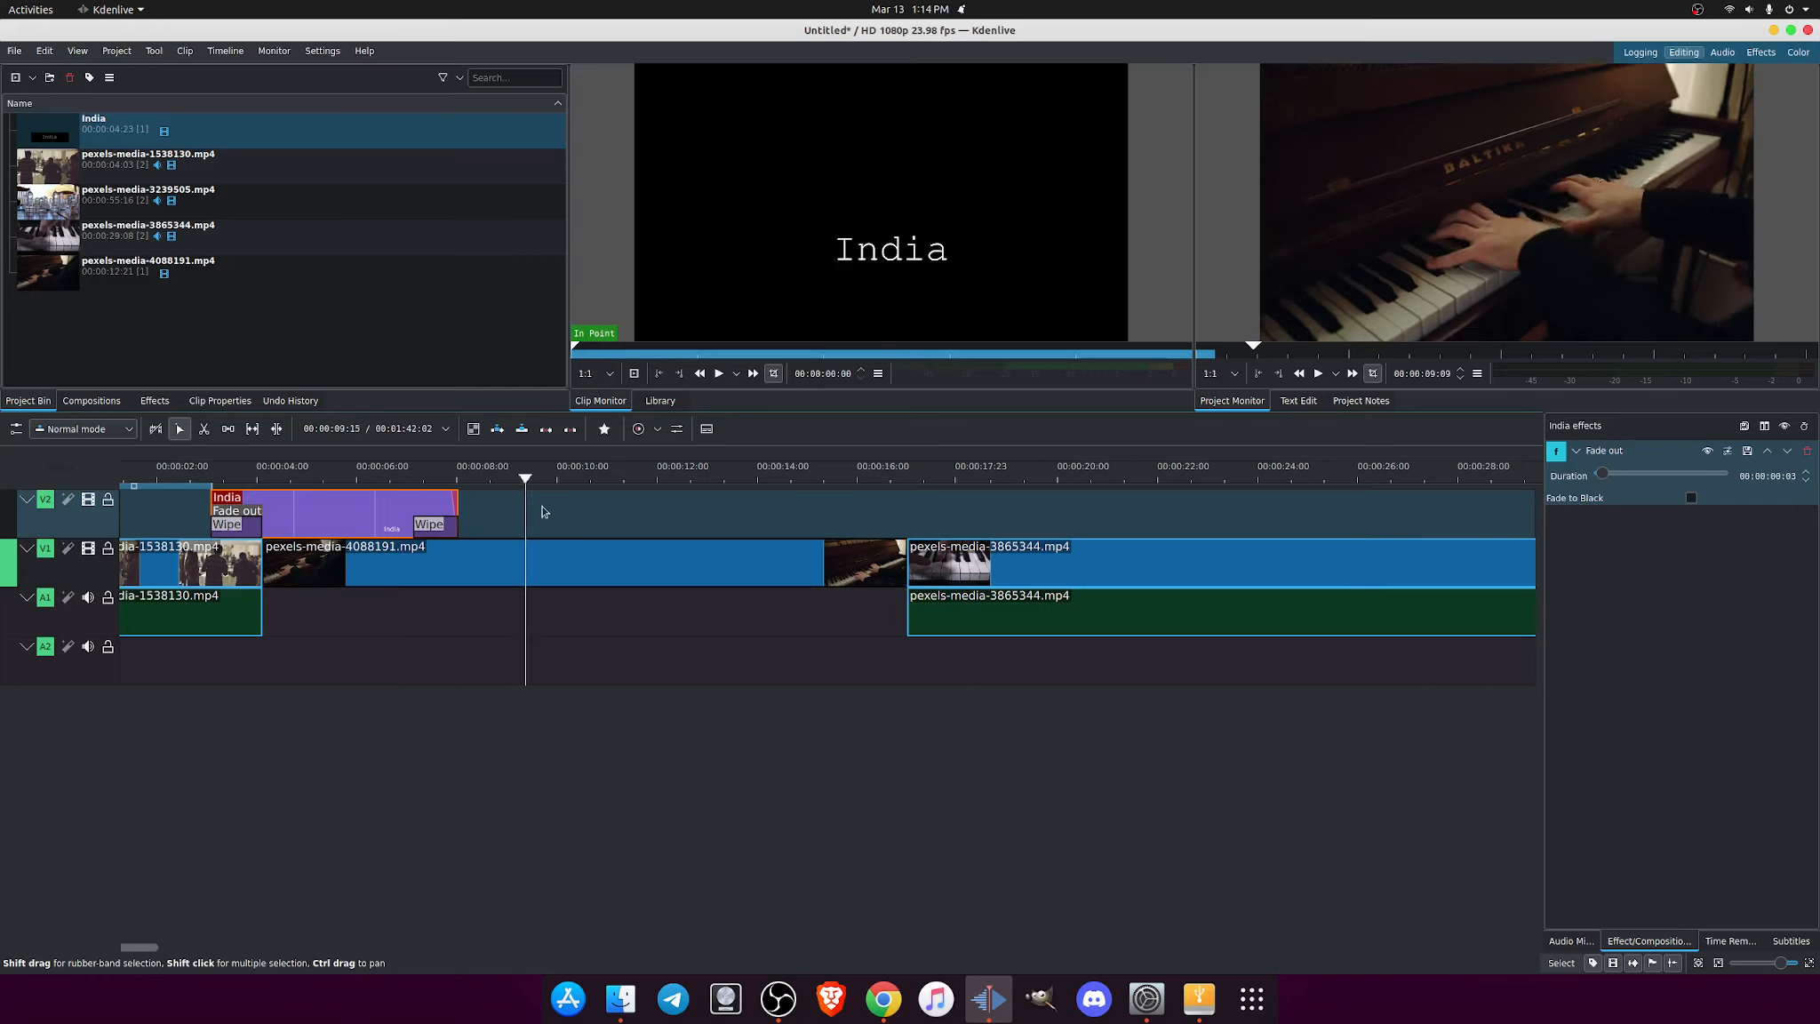
pyautogui.click(614, 794)
pyautogui.click(531, 480)
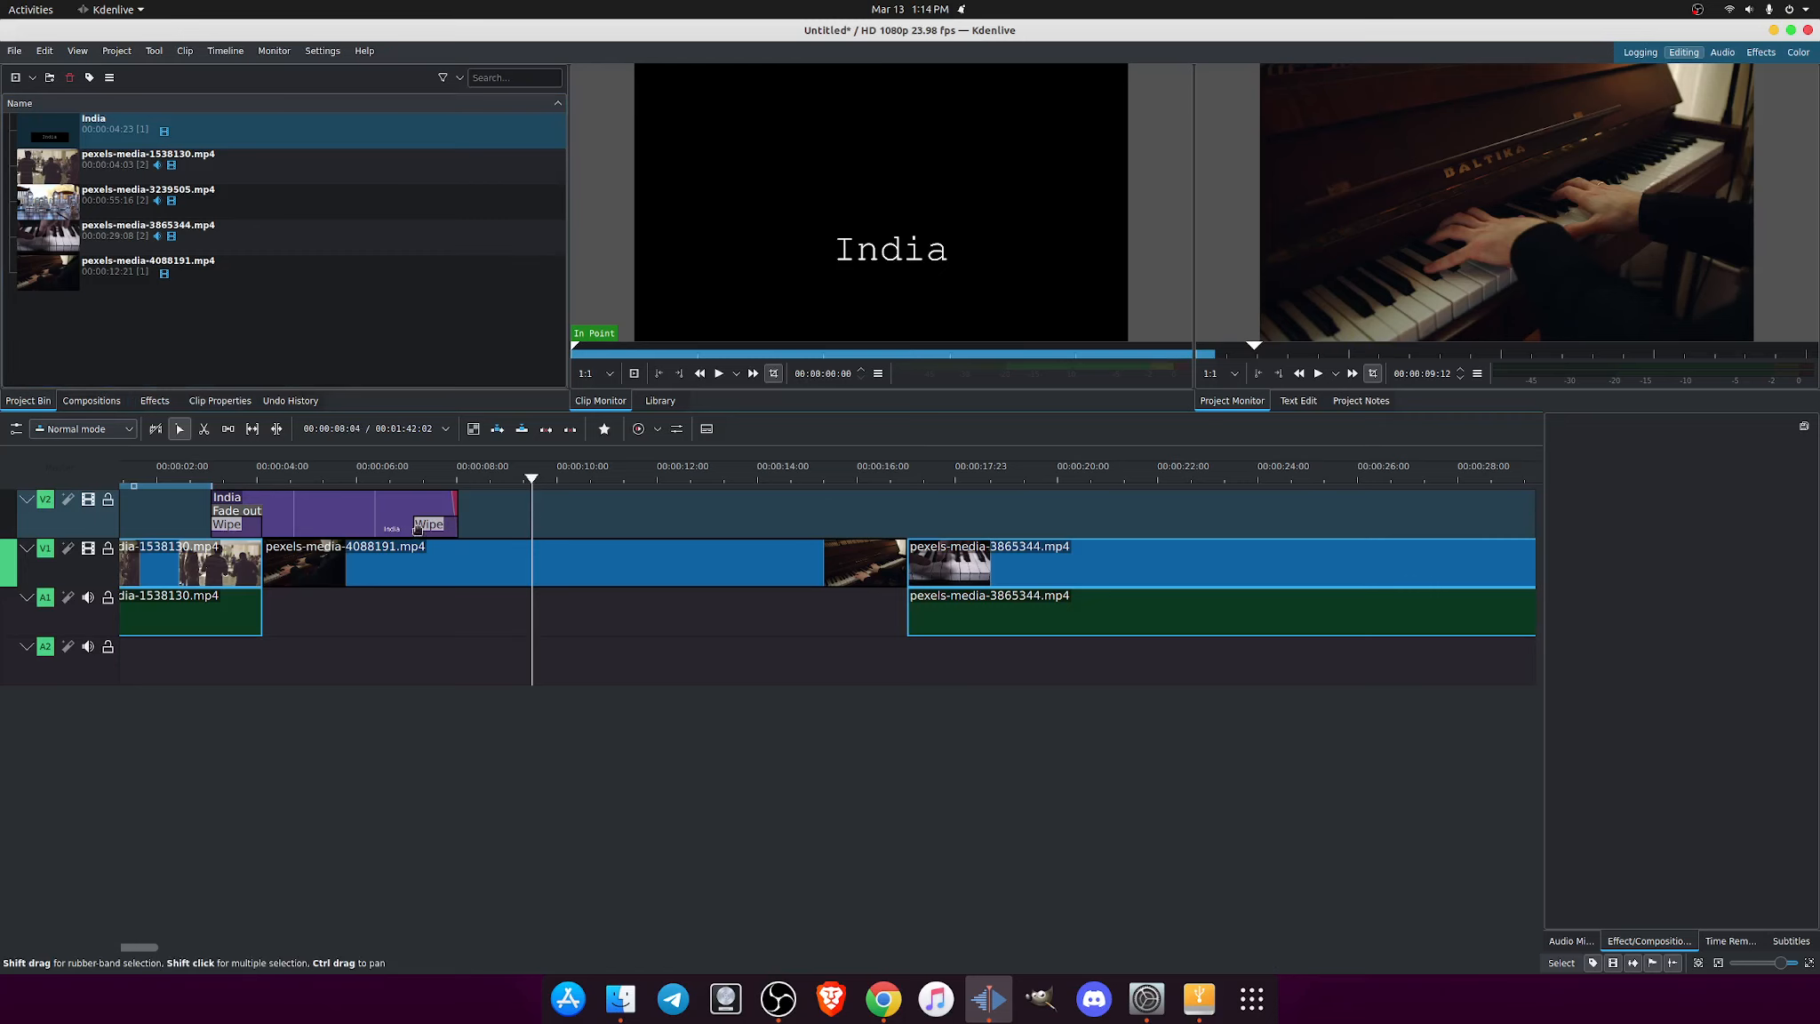
# Create a new title clip with the text "example" and move the text to the centre of the frame
pyautogui.click(118, 52)
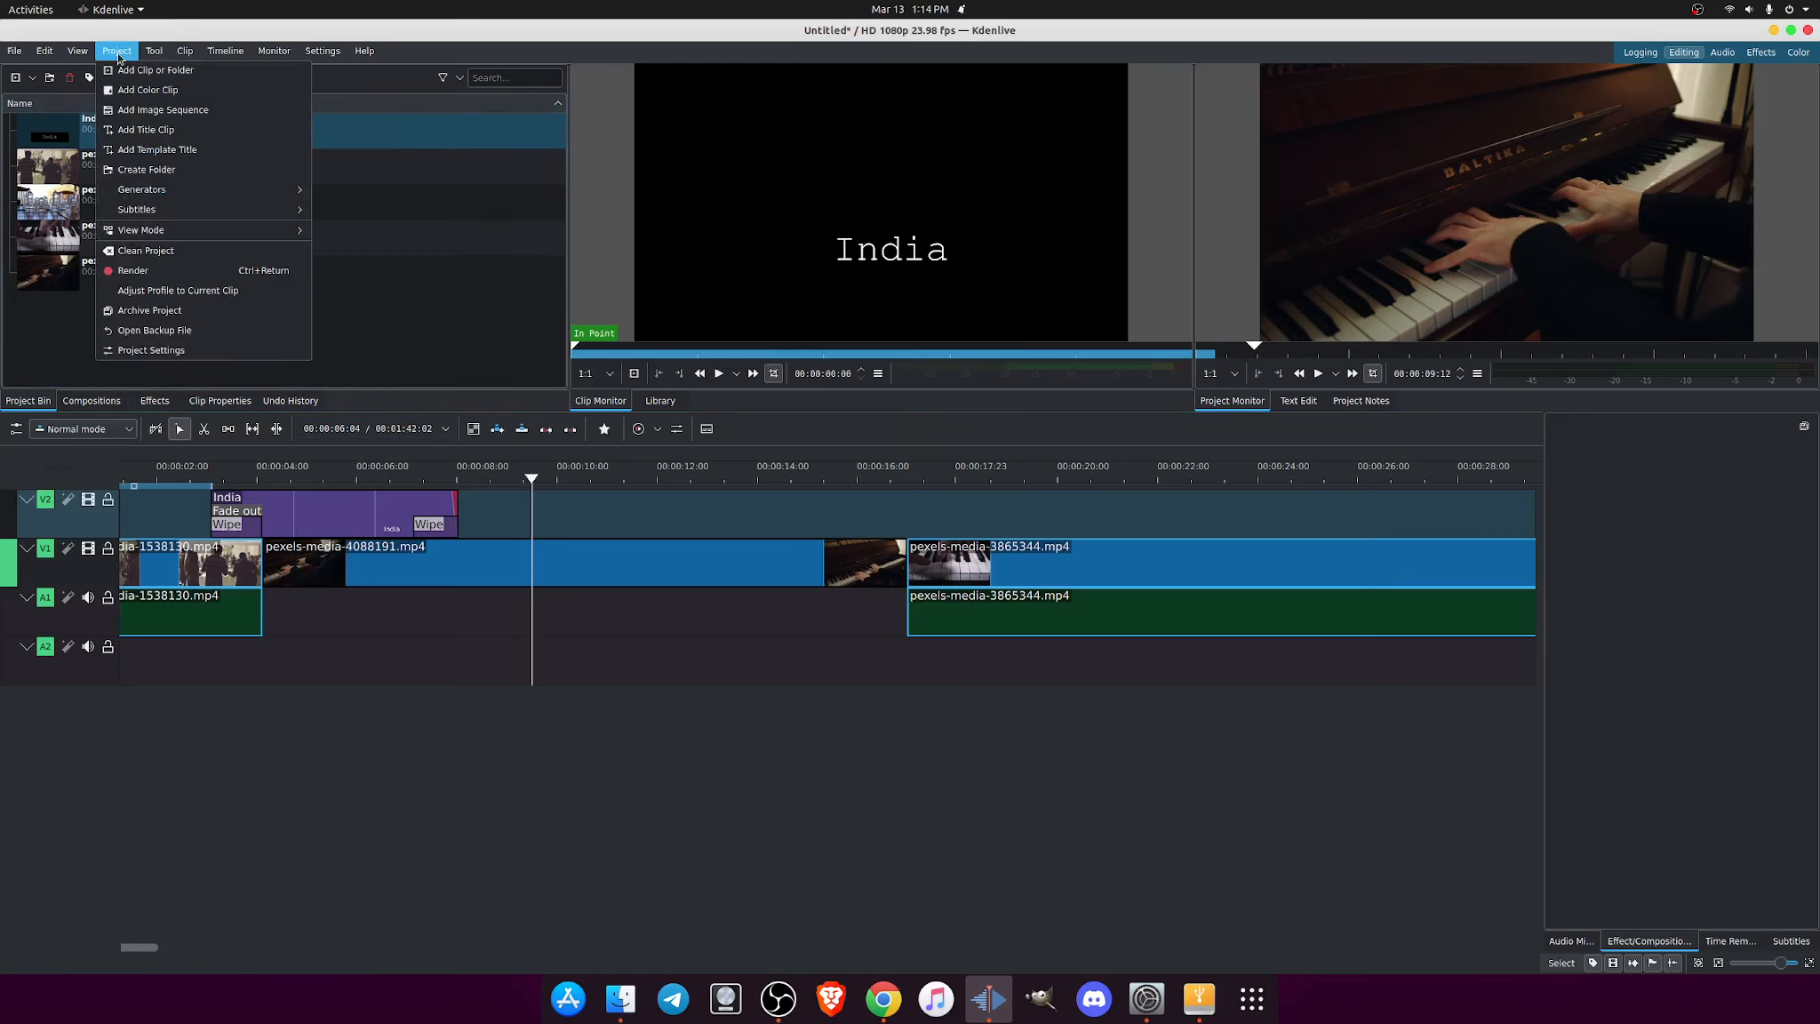
pyautogui.click(142, 129)
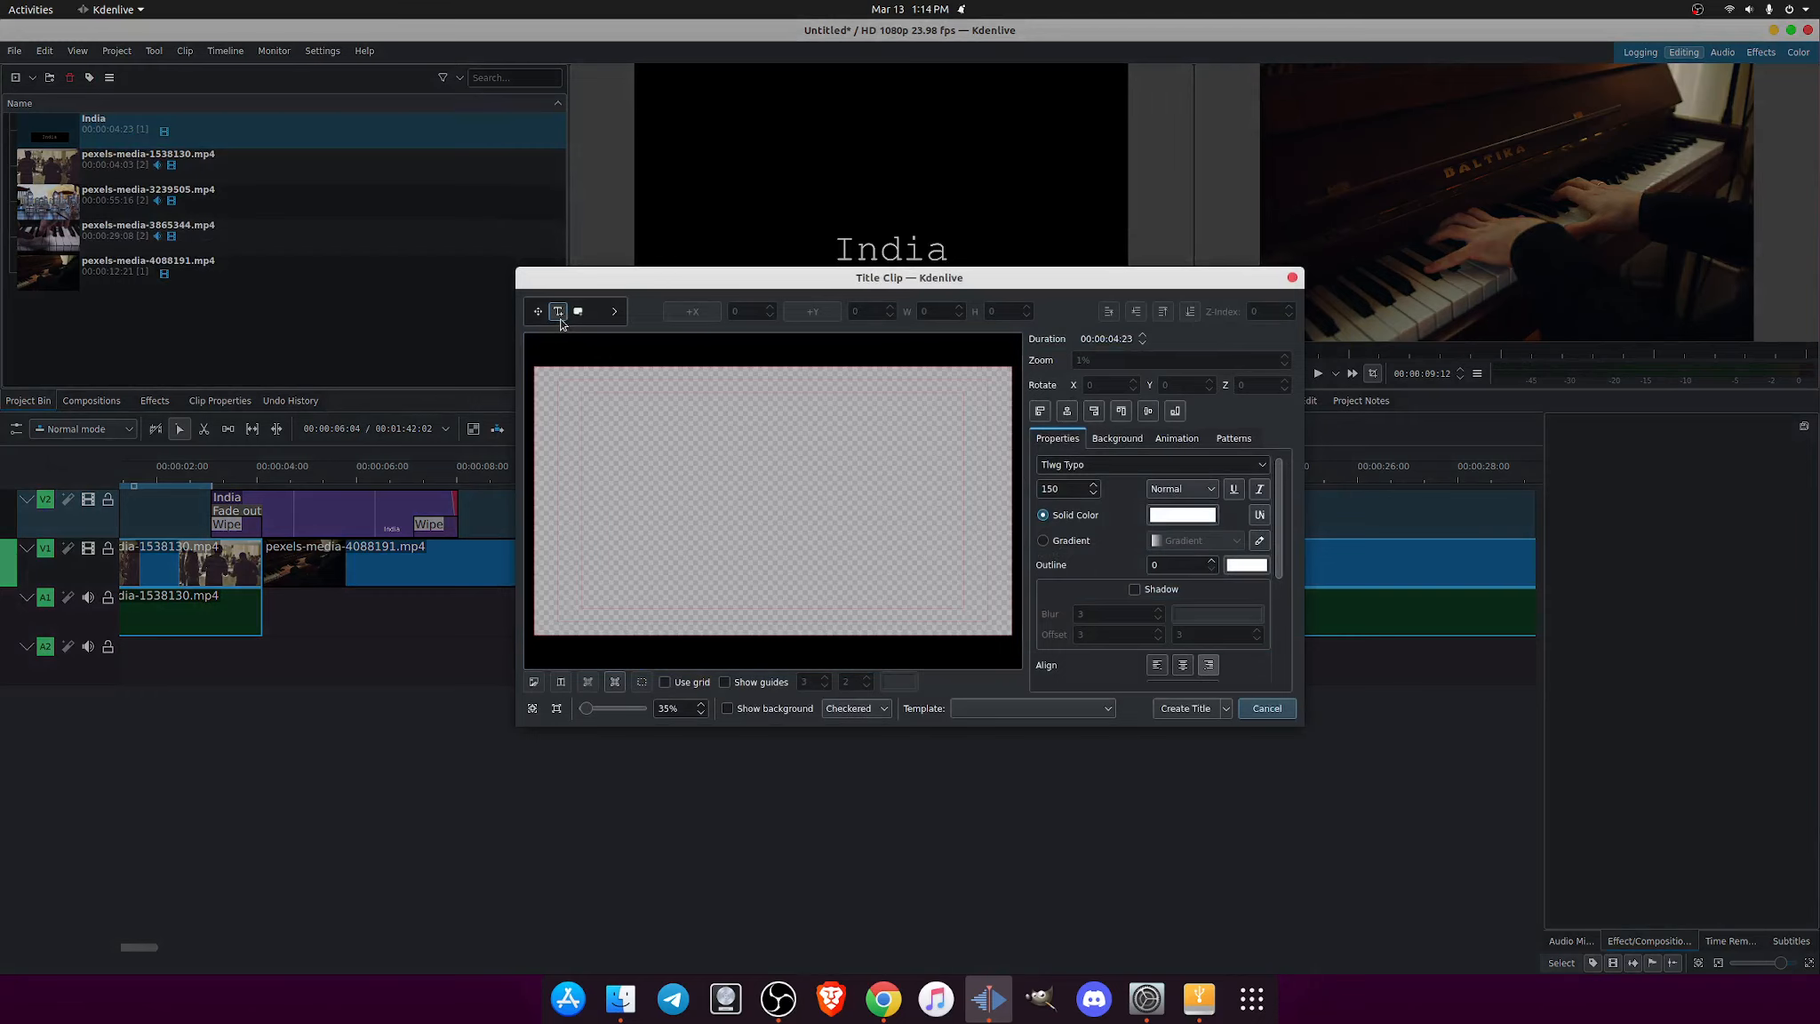
pyautogui.click(559, 314)
pyautogui.click(724, 501)
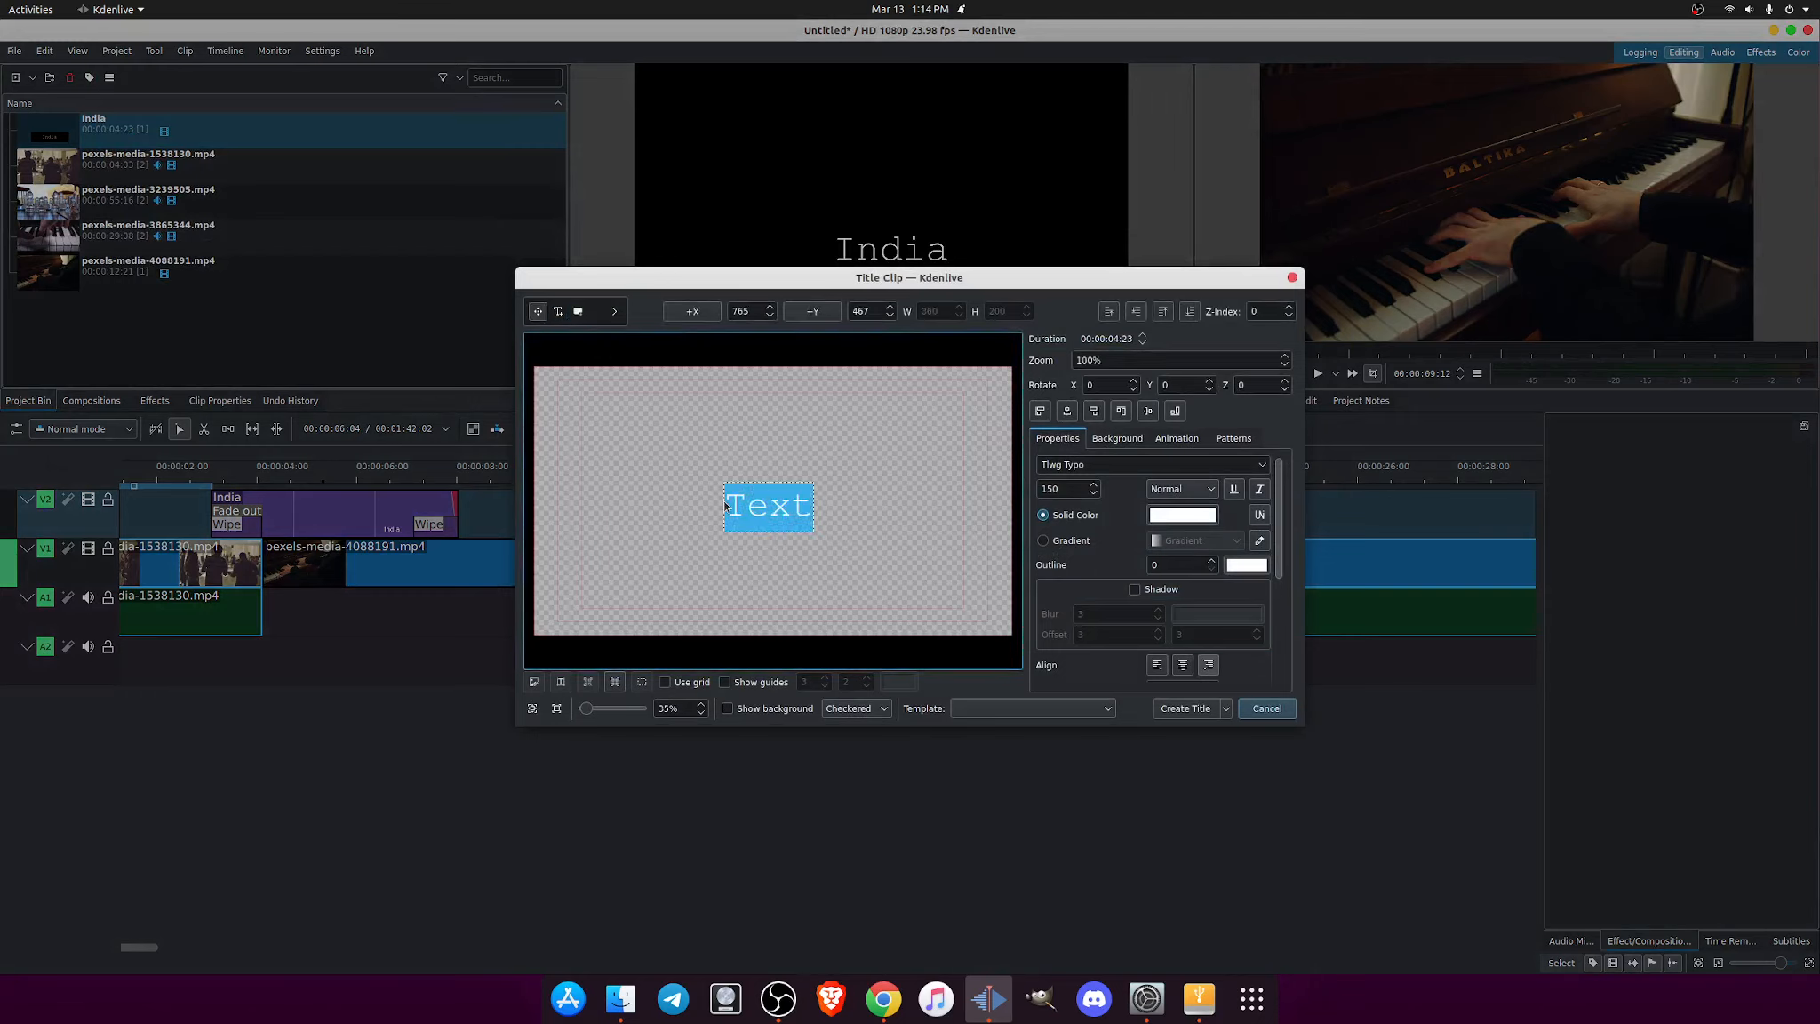
pyautogui.write('example')
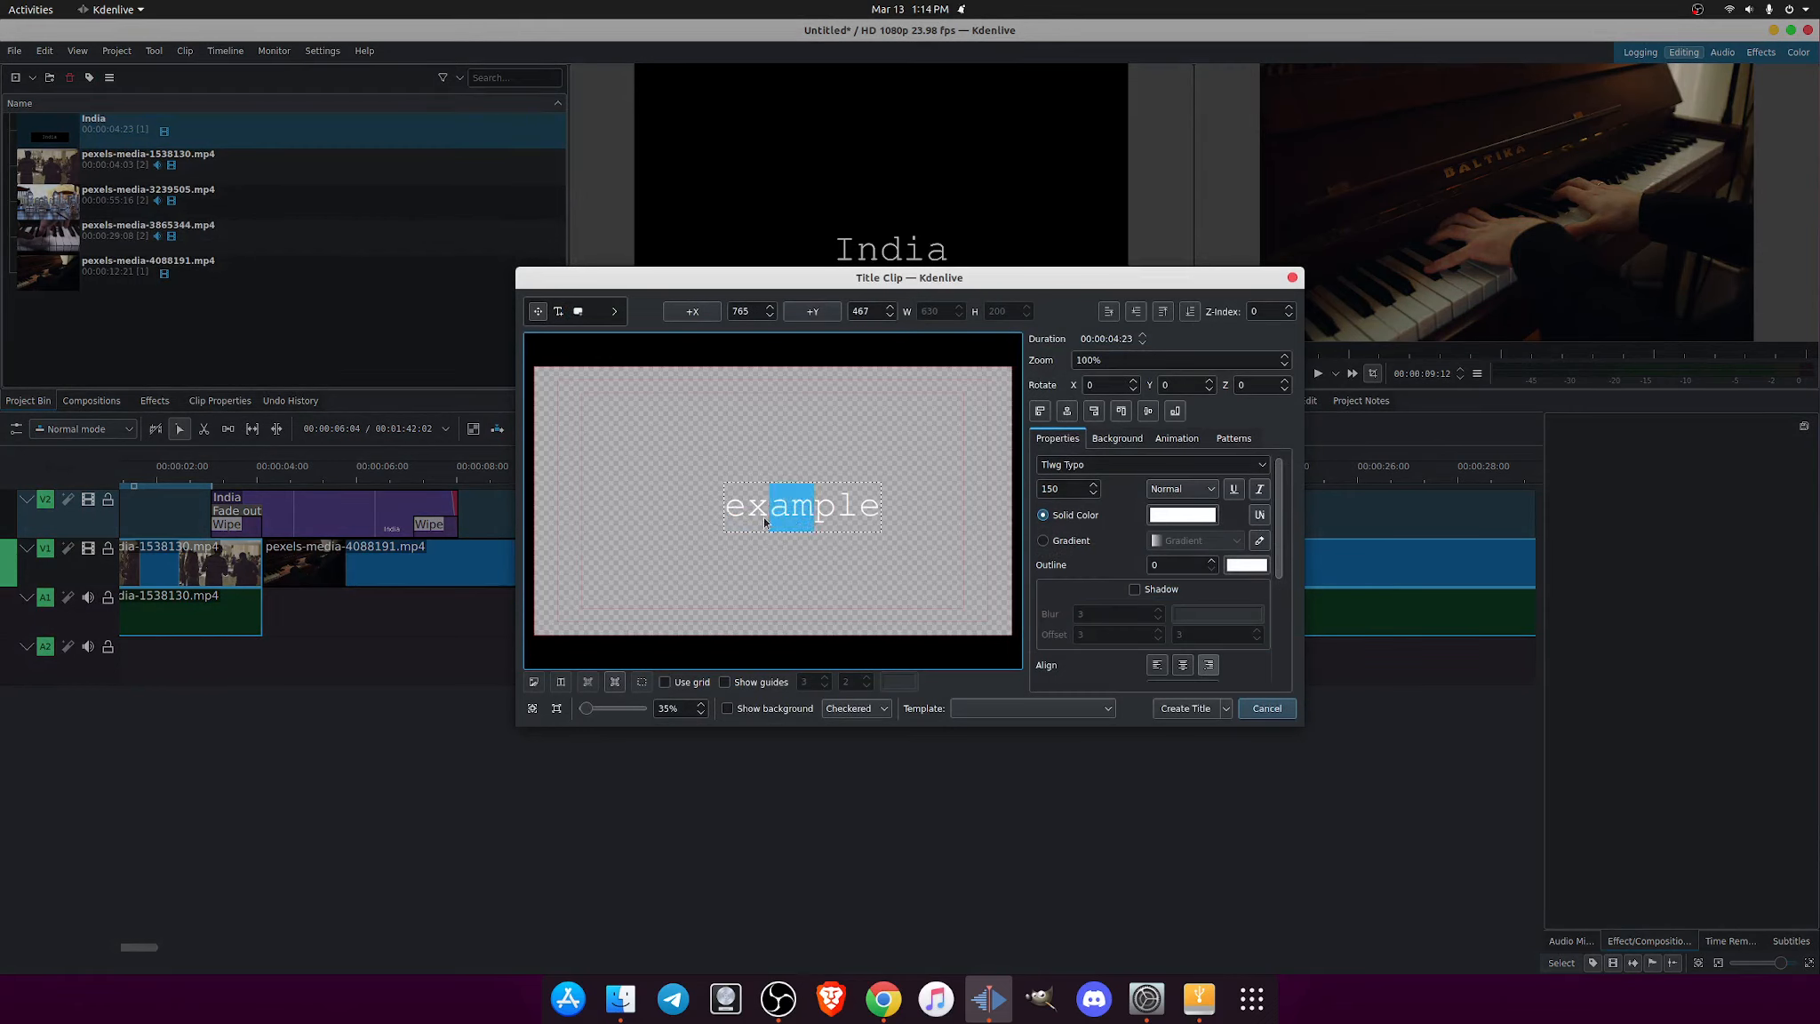
pyautogui.click(801, 523)
pyautogui.moveTo(817, 517); pyautogui.dragTo(785, 520)
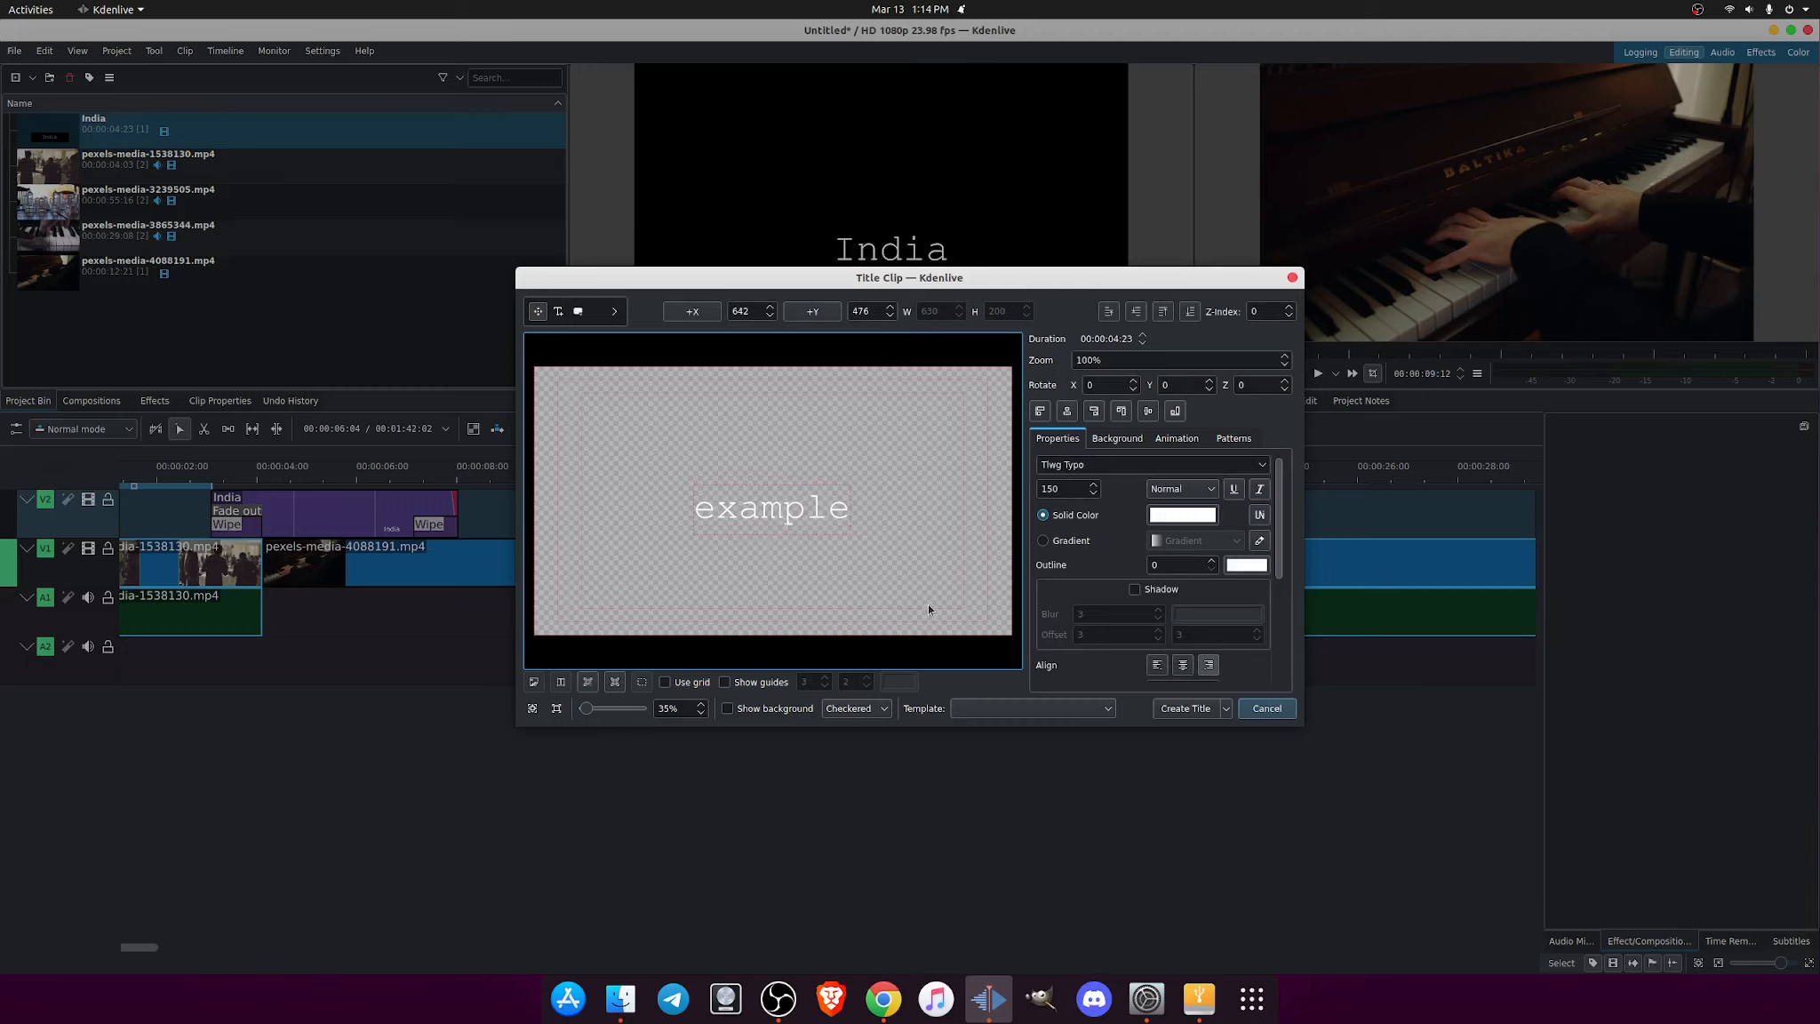
# Set the font size of the example text to 200
pyautogui.click(1089, 467)
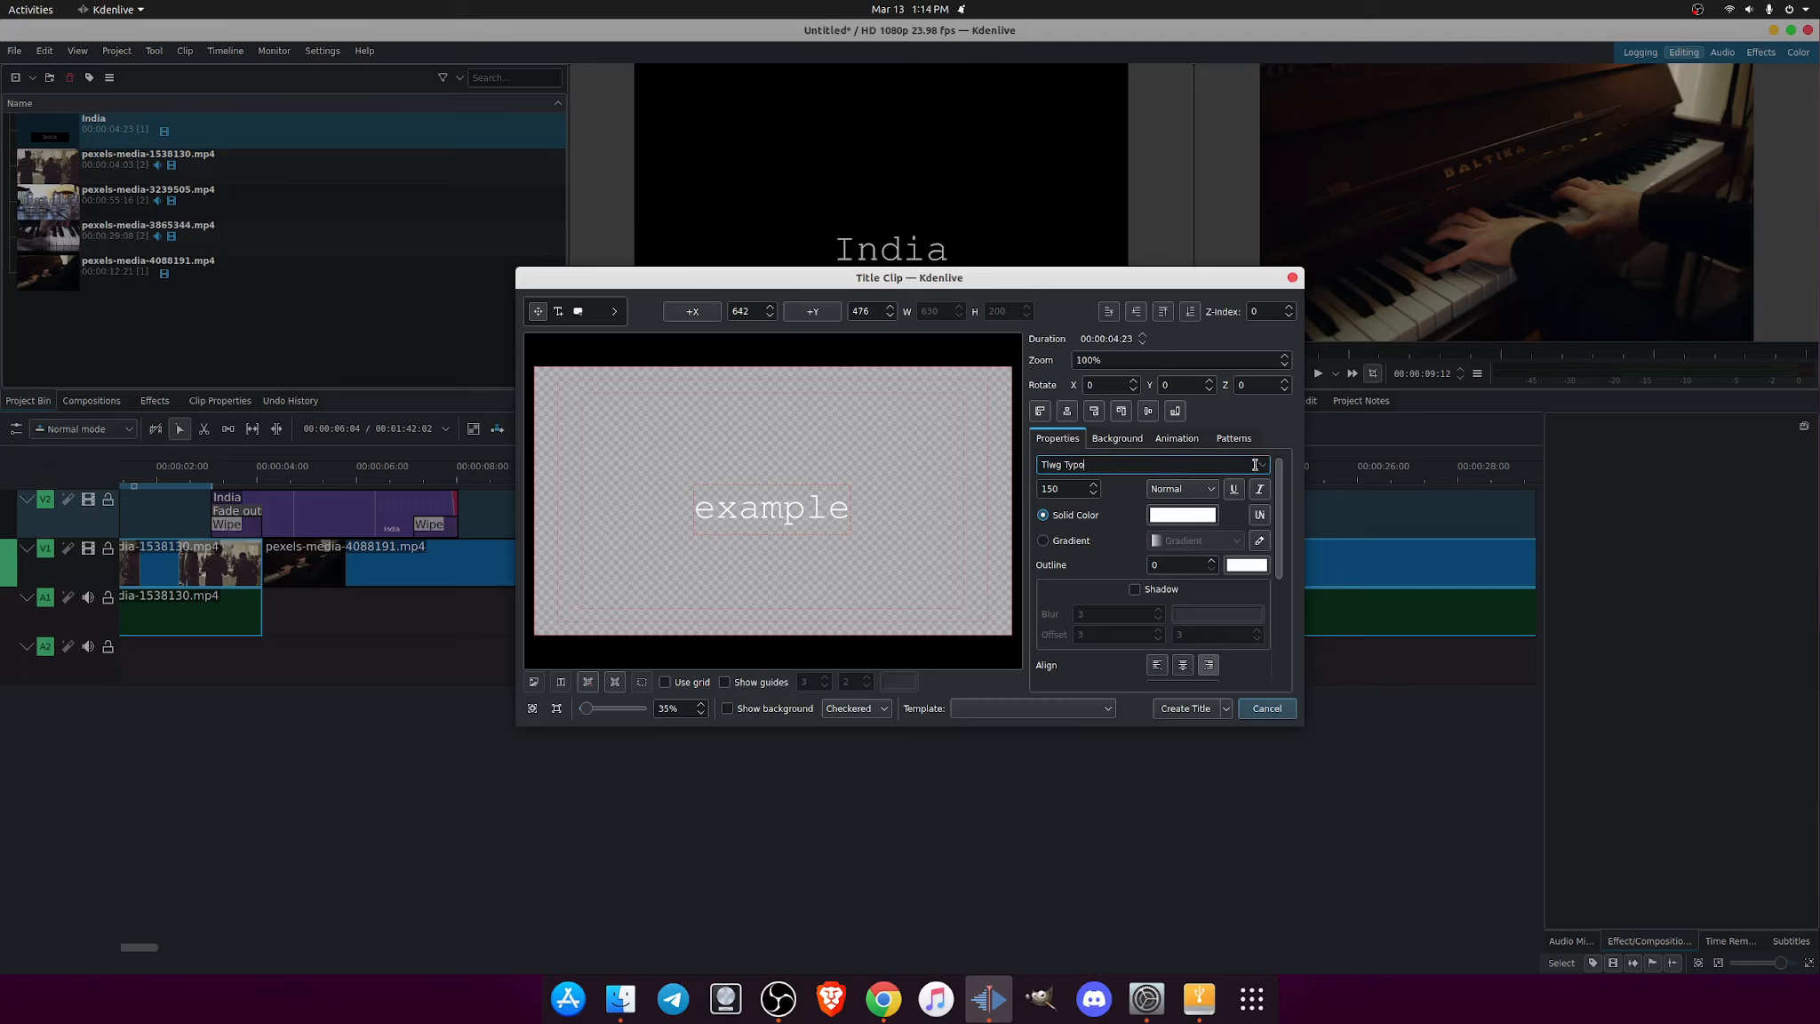
pyautogui.press('Tab')
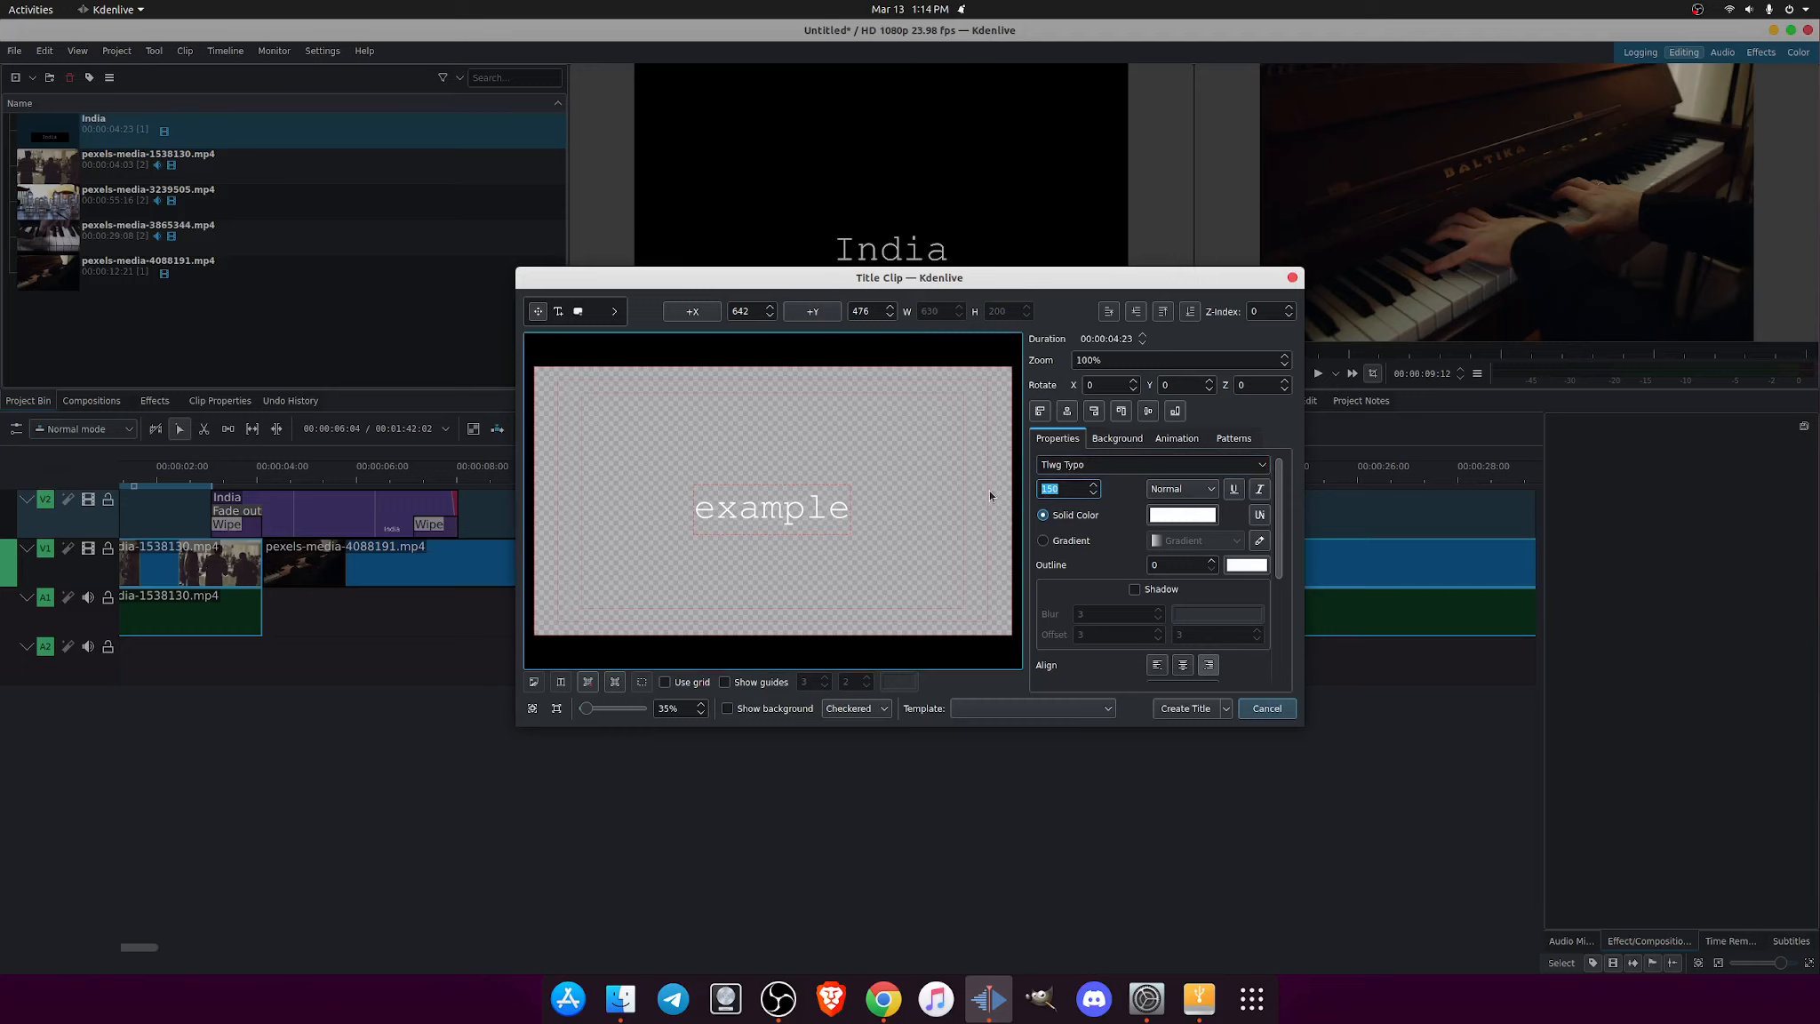
pyautogui.write('200')
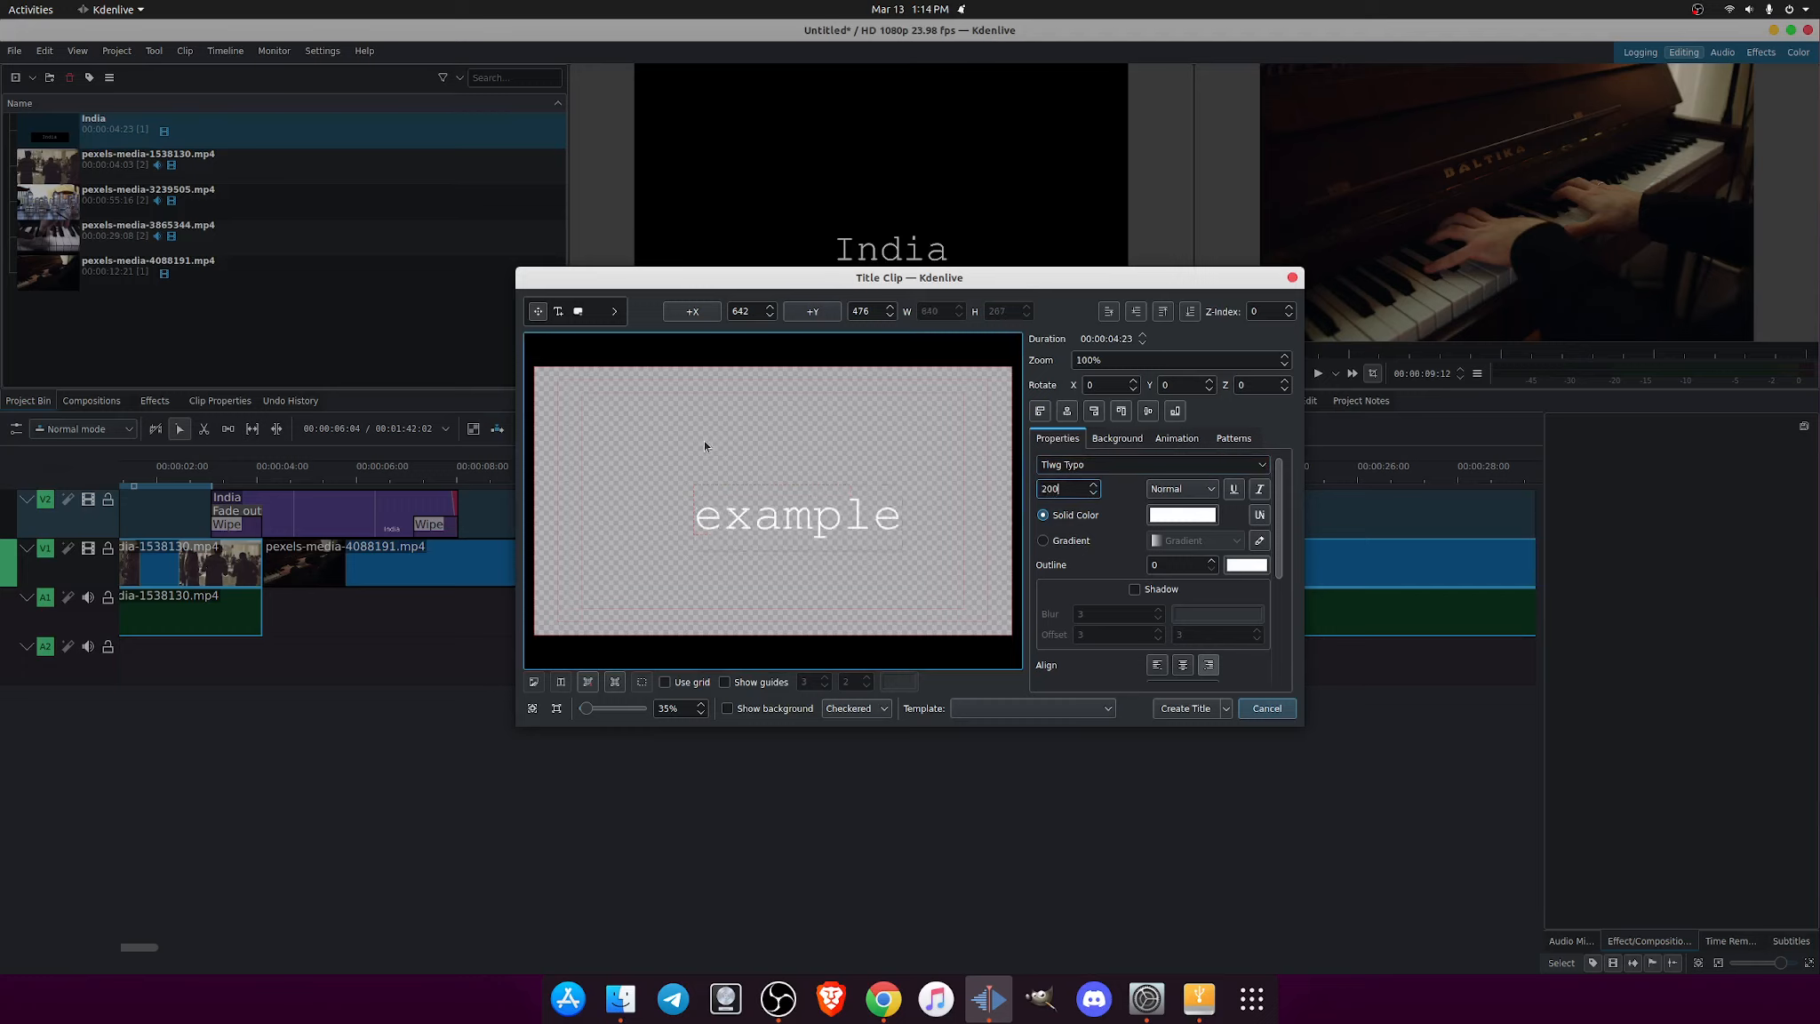
# Move the example text to the lower-left part of the frame and delete it
pyautogui.click(778, 565)
pyautogui.moveTo(779, 532); pyautogui.dragTo(664, 604)
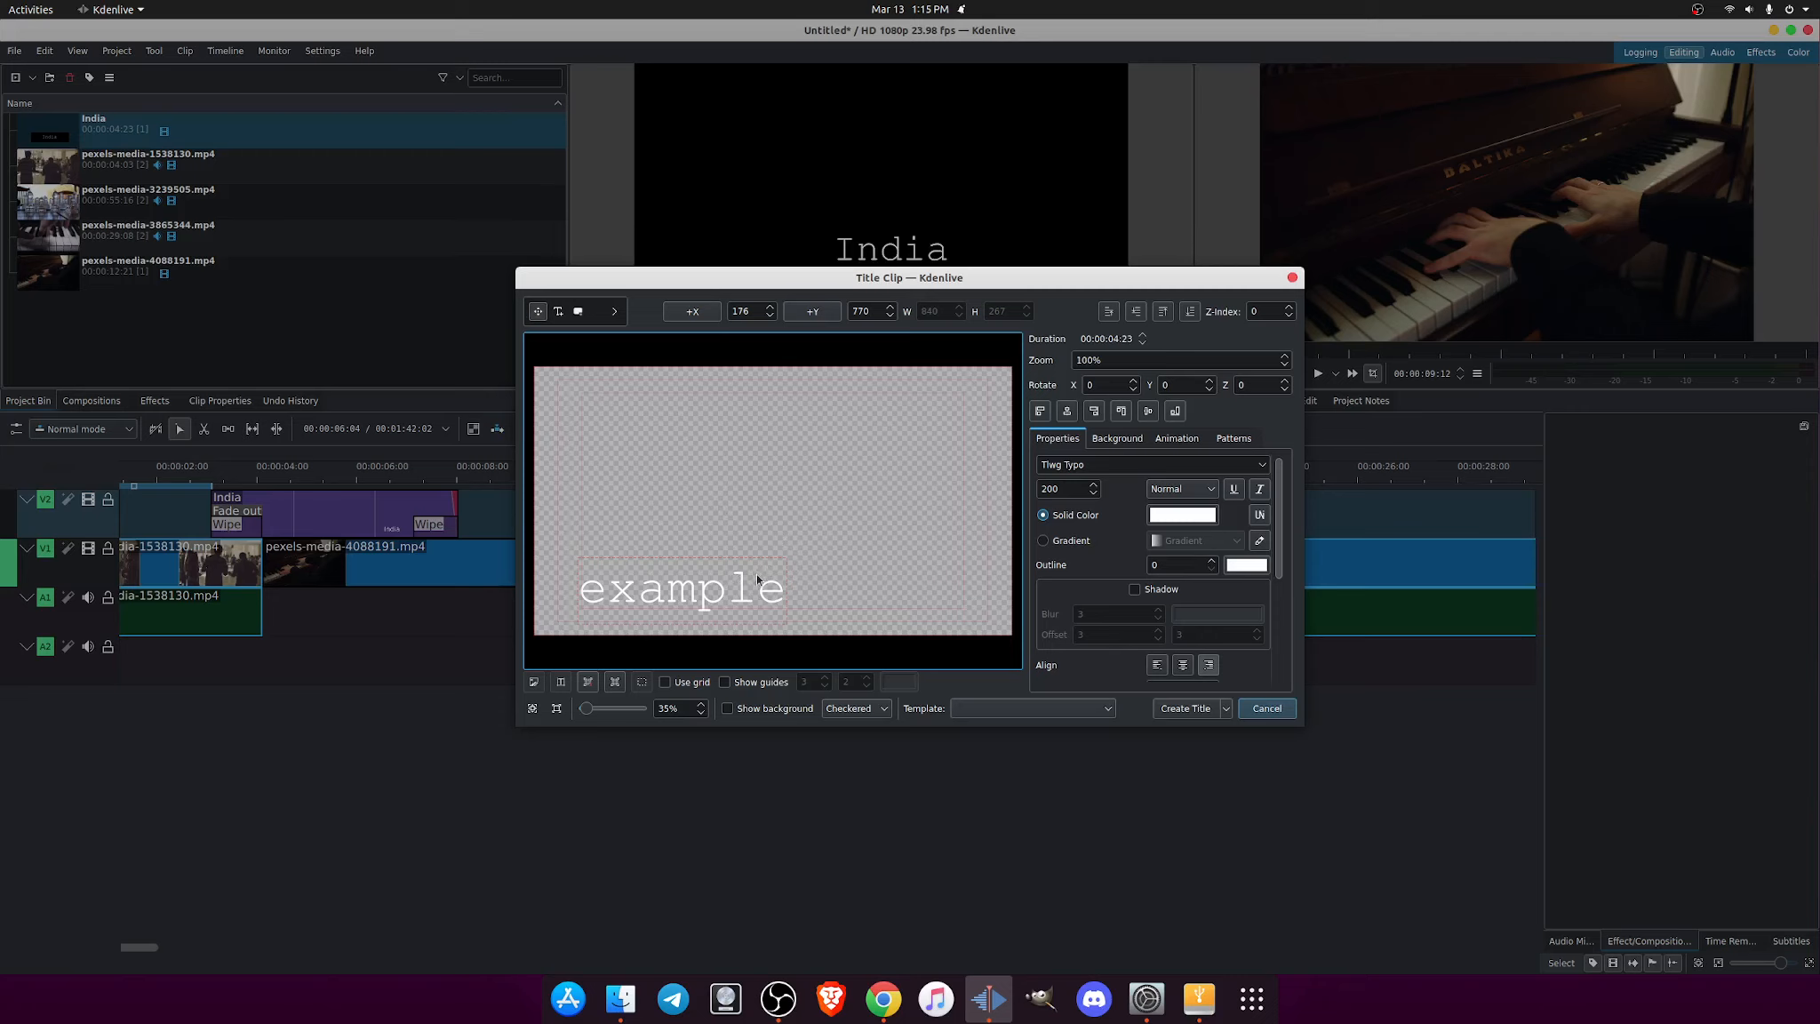
pyautogui.press('Delete')
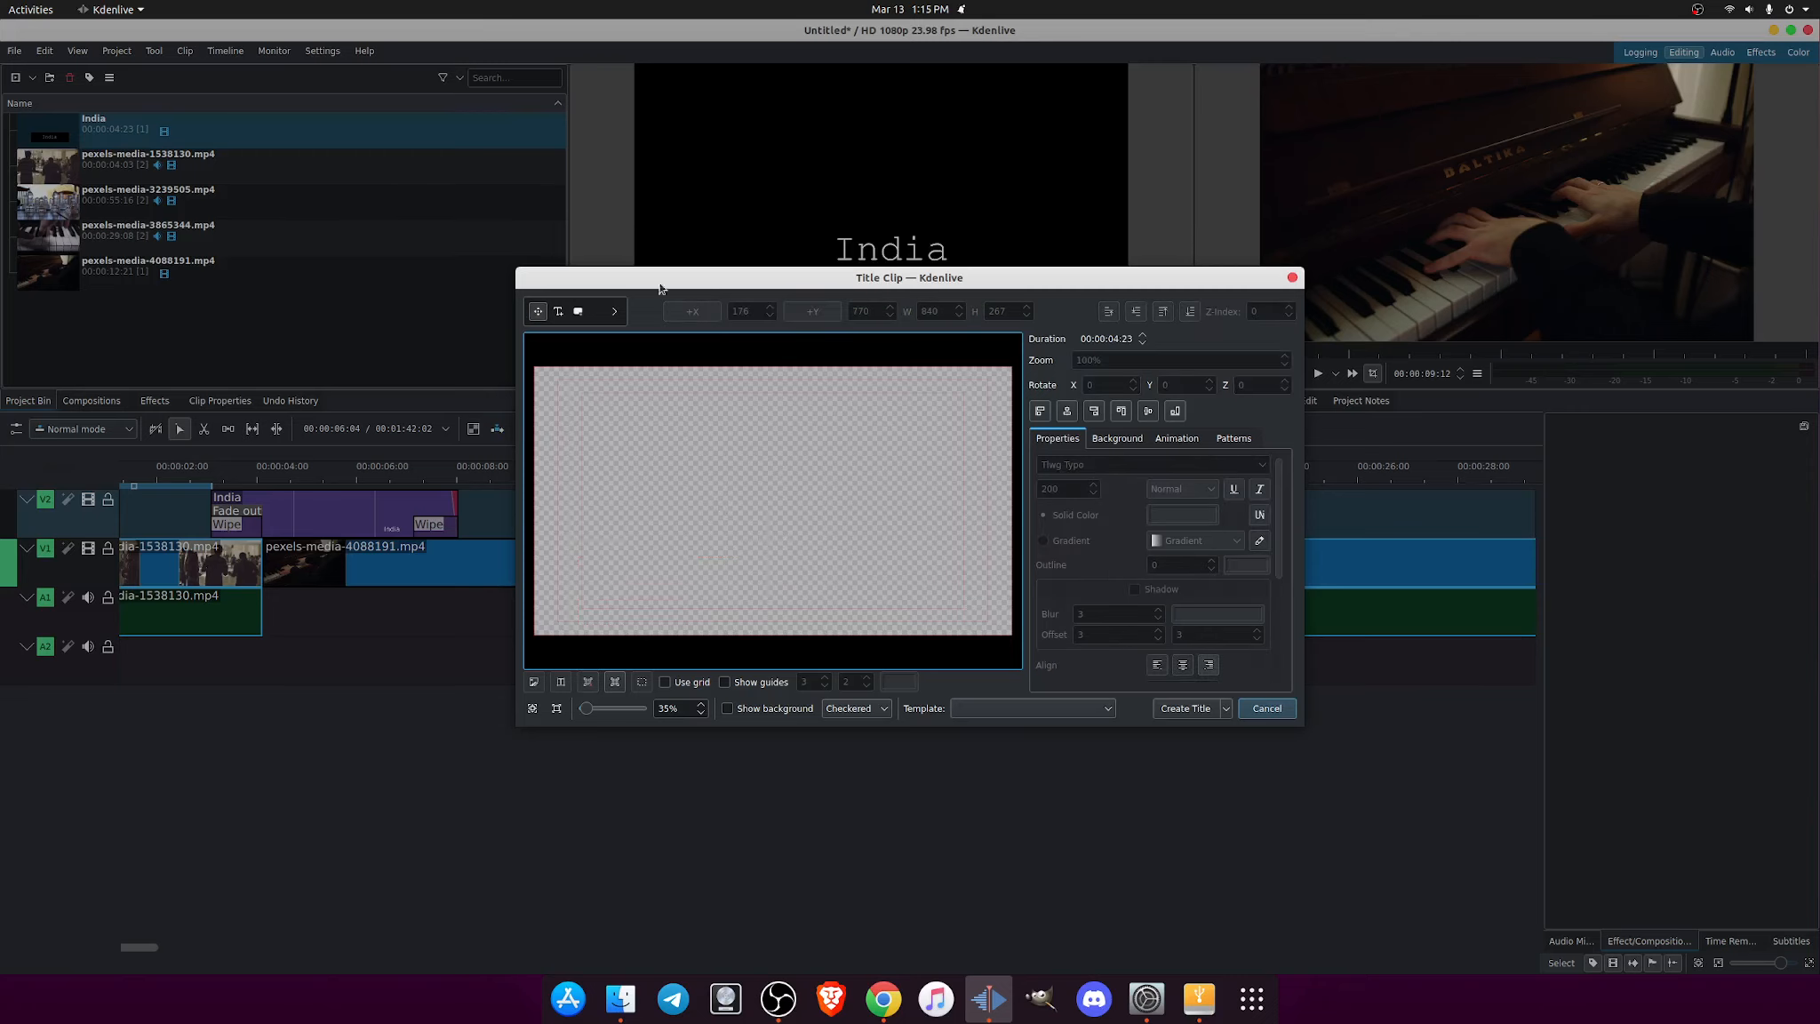
# Try to open the download of new title templates, relaunch Kdenlive and recover the auto-saved project
pyautogui.click(614, 311)
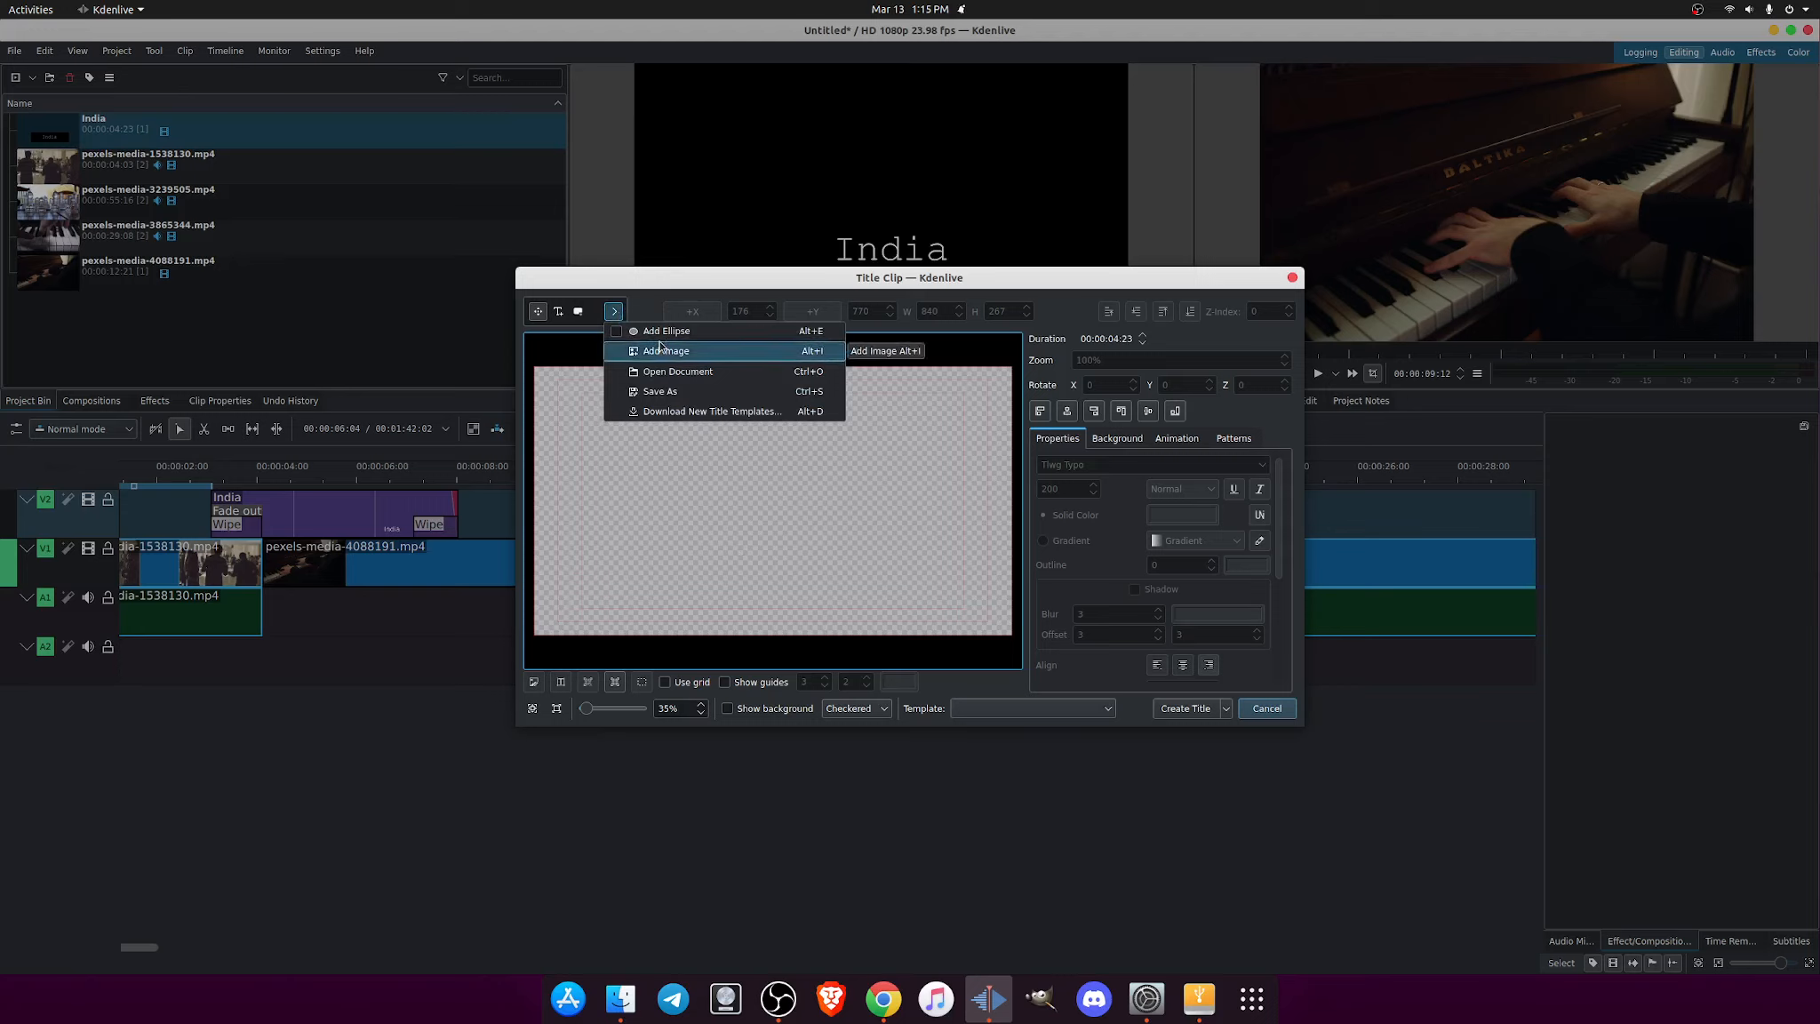
pyautogui.click(689, 413)
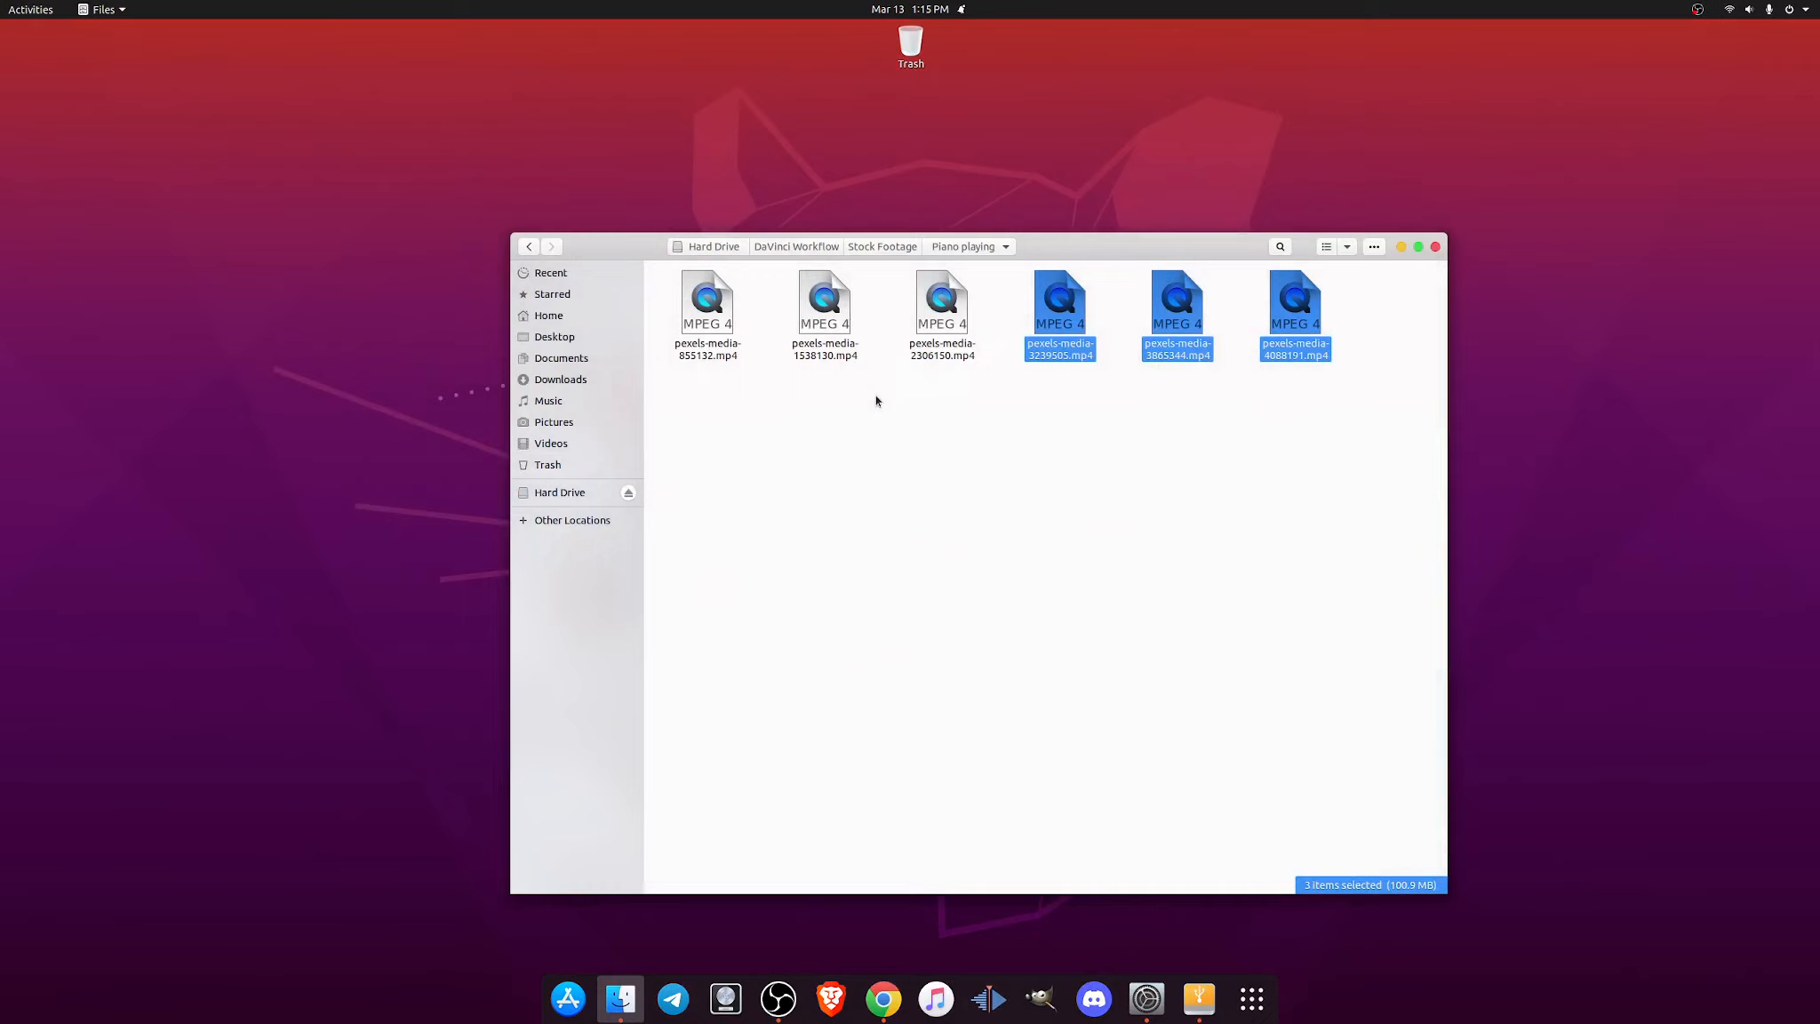
pyautogui.click(996, 986)
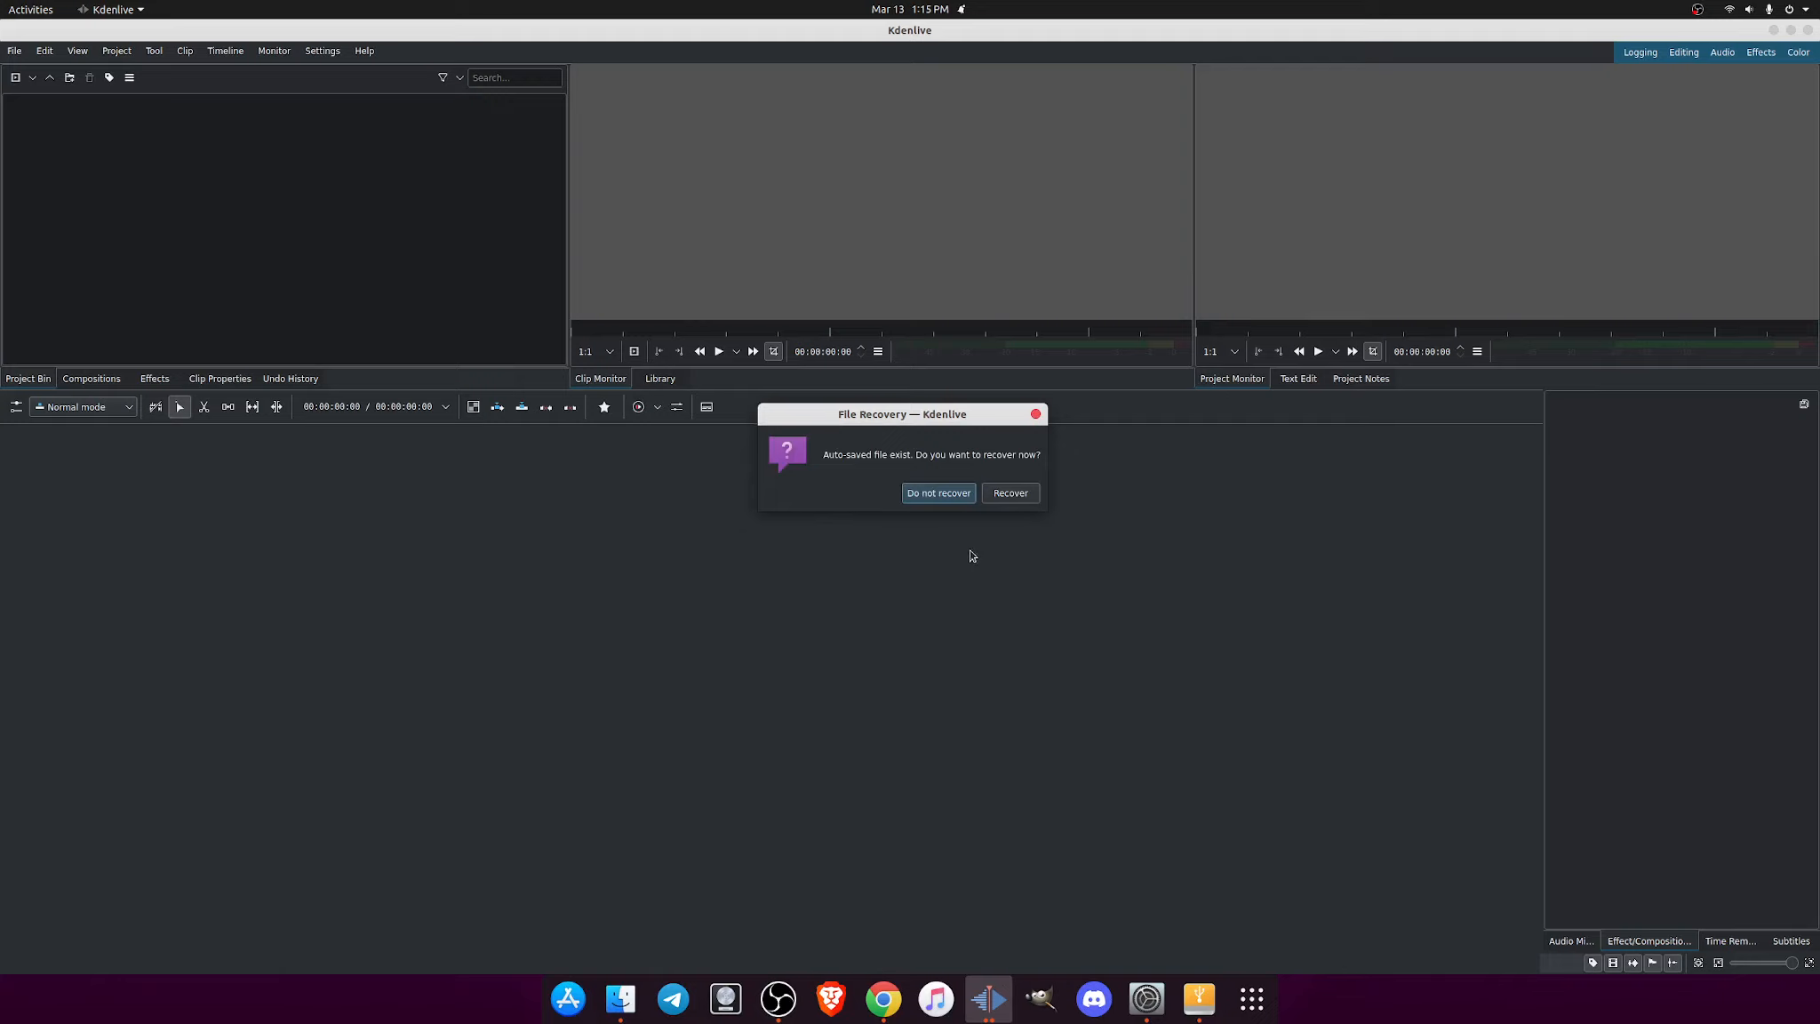
pyautogui.click(1003, 495)
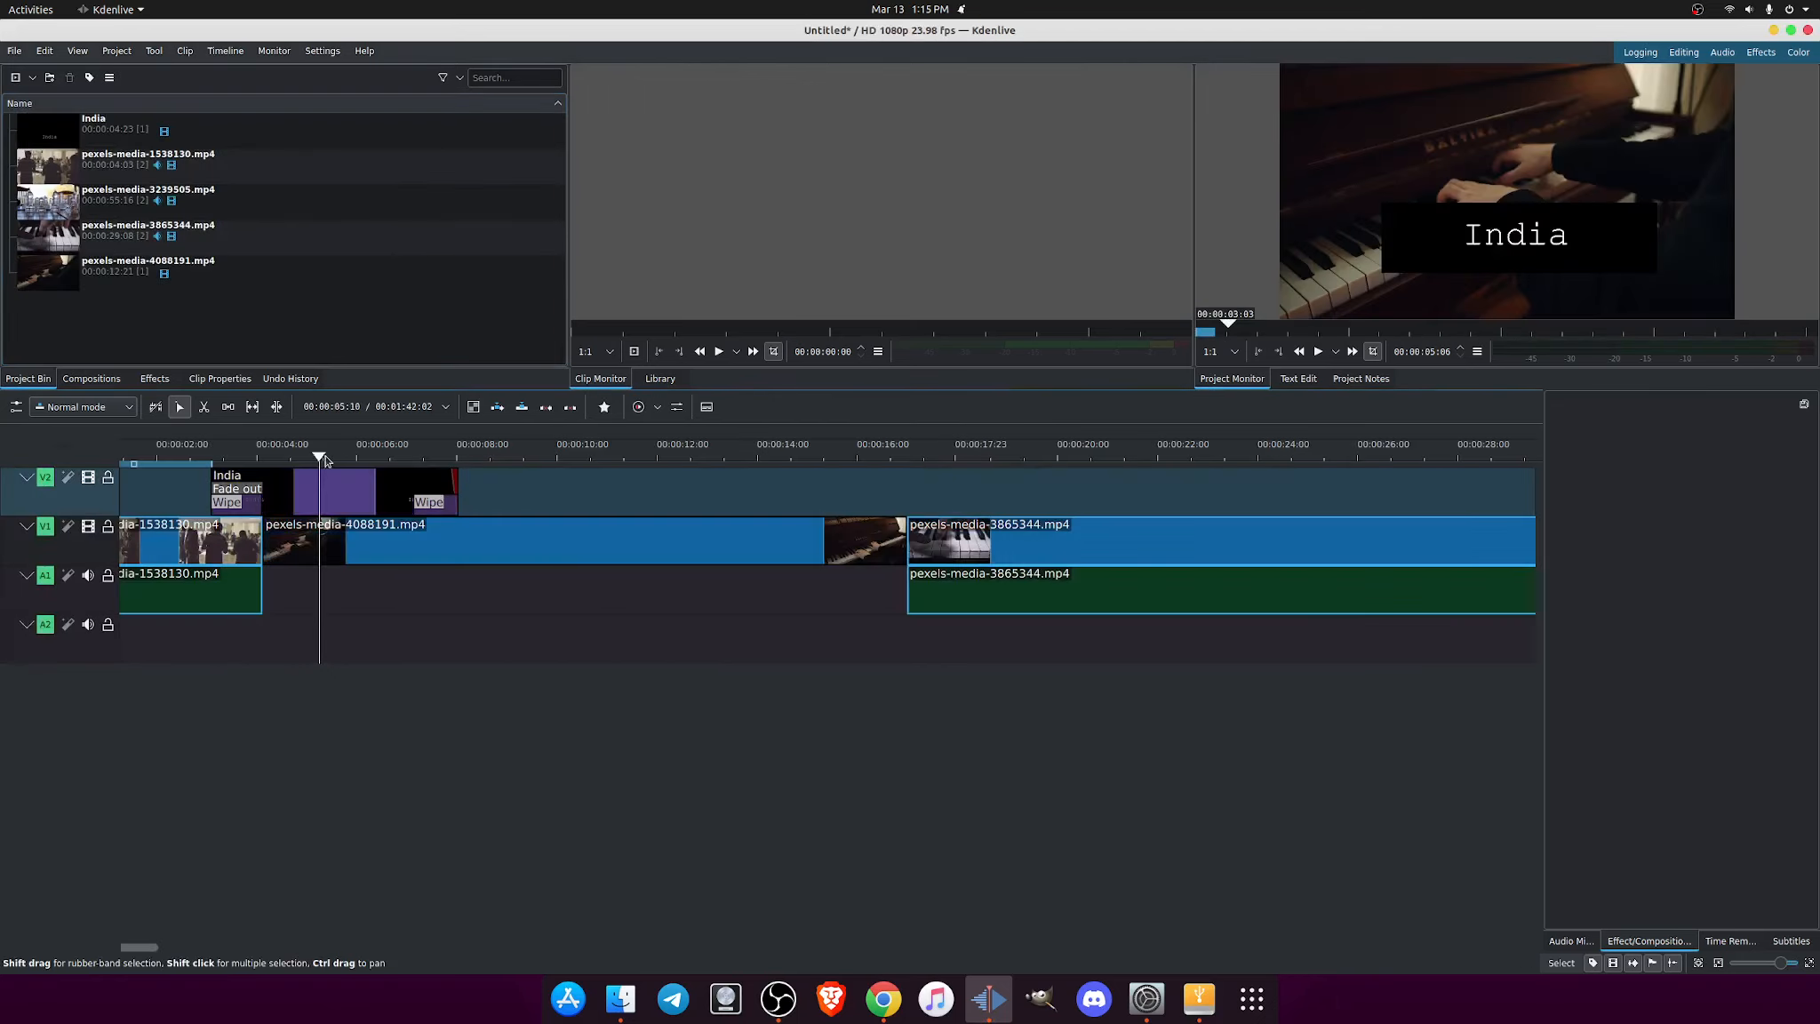
# Move the playhead to about 10:20, start a new title clip and open the download of new title templates
pyautogui.moveTo(609, 459); pyautogui.dragTo(600, 500)
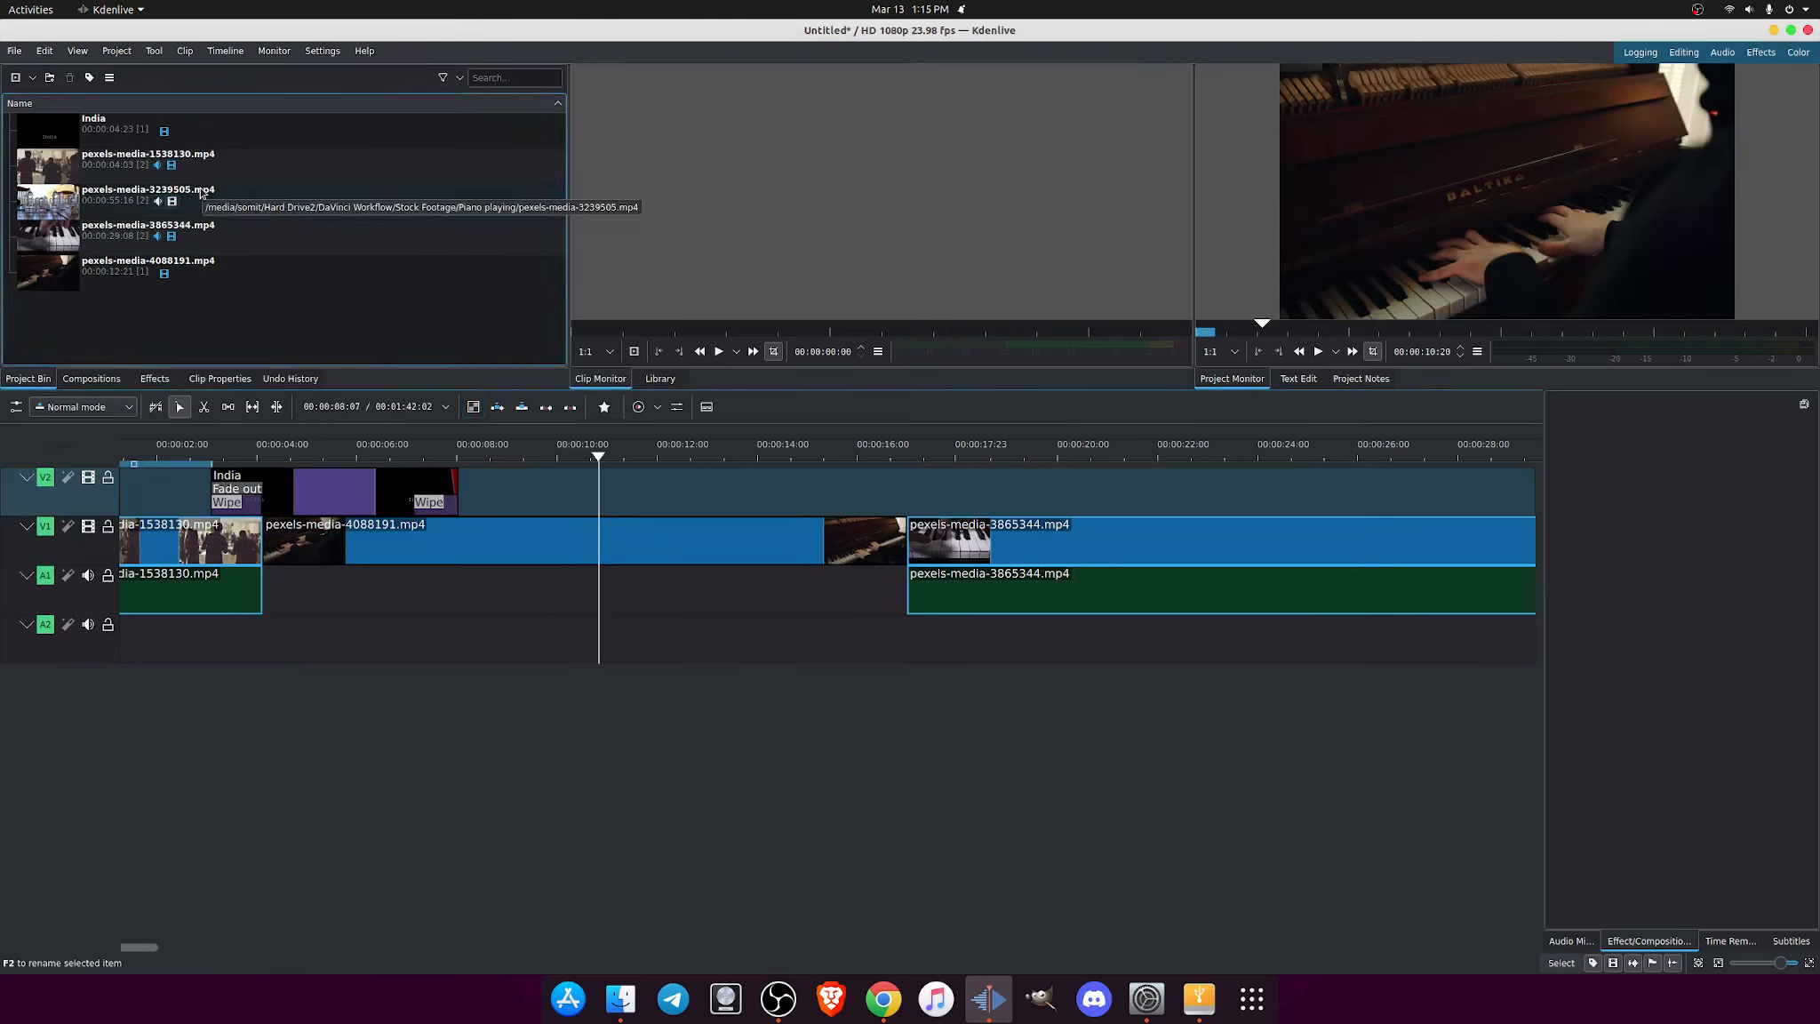
pyautogui.click(116, 50)
pyautogui.click(135, 131)
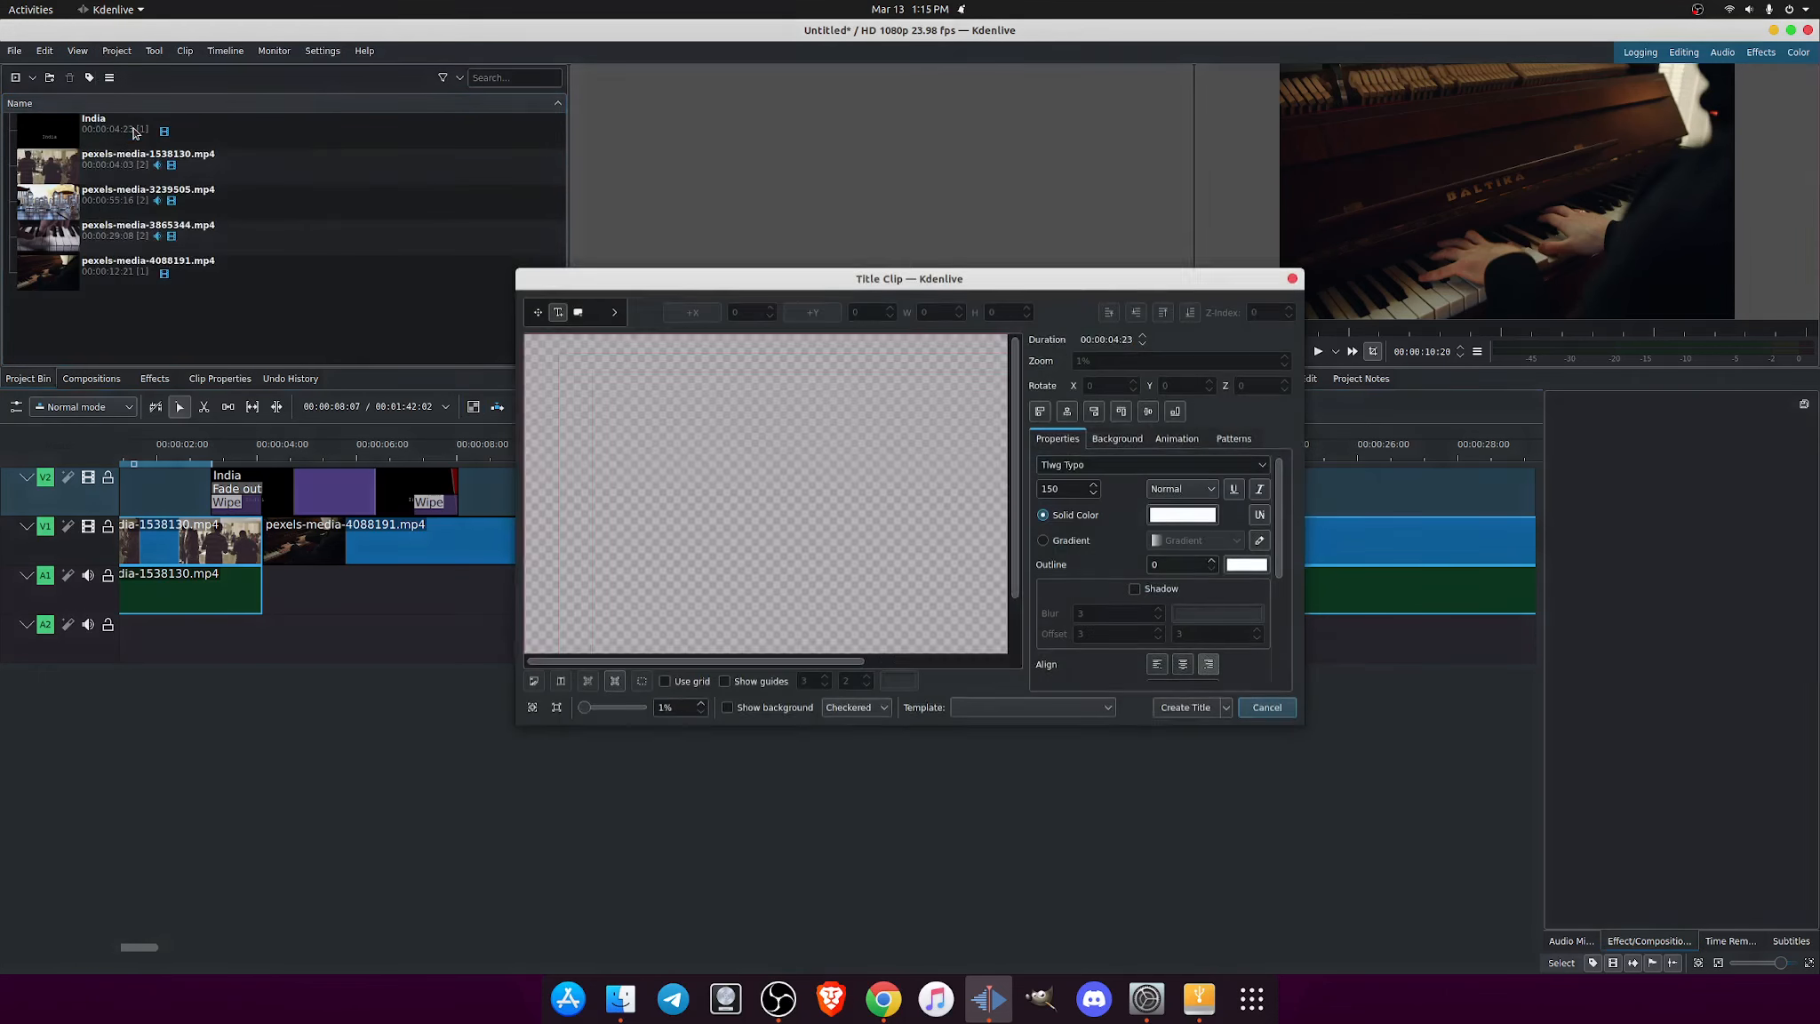
pyautogui.click(614, 312)
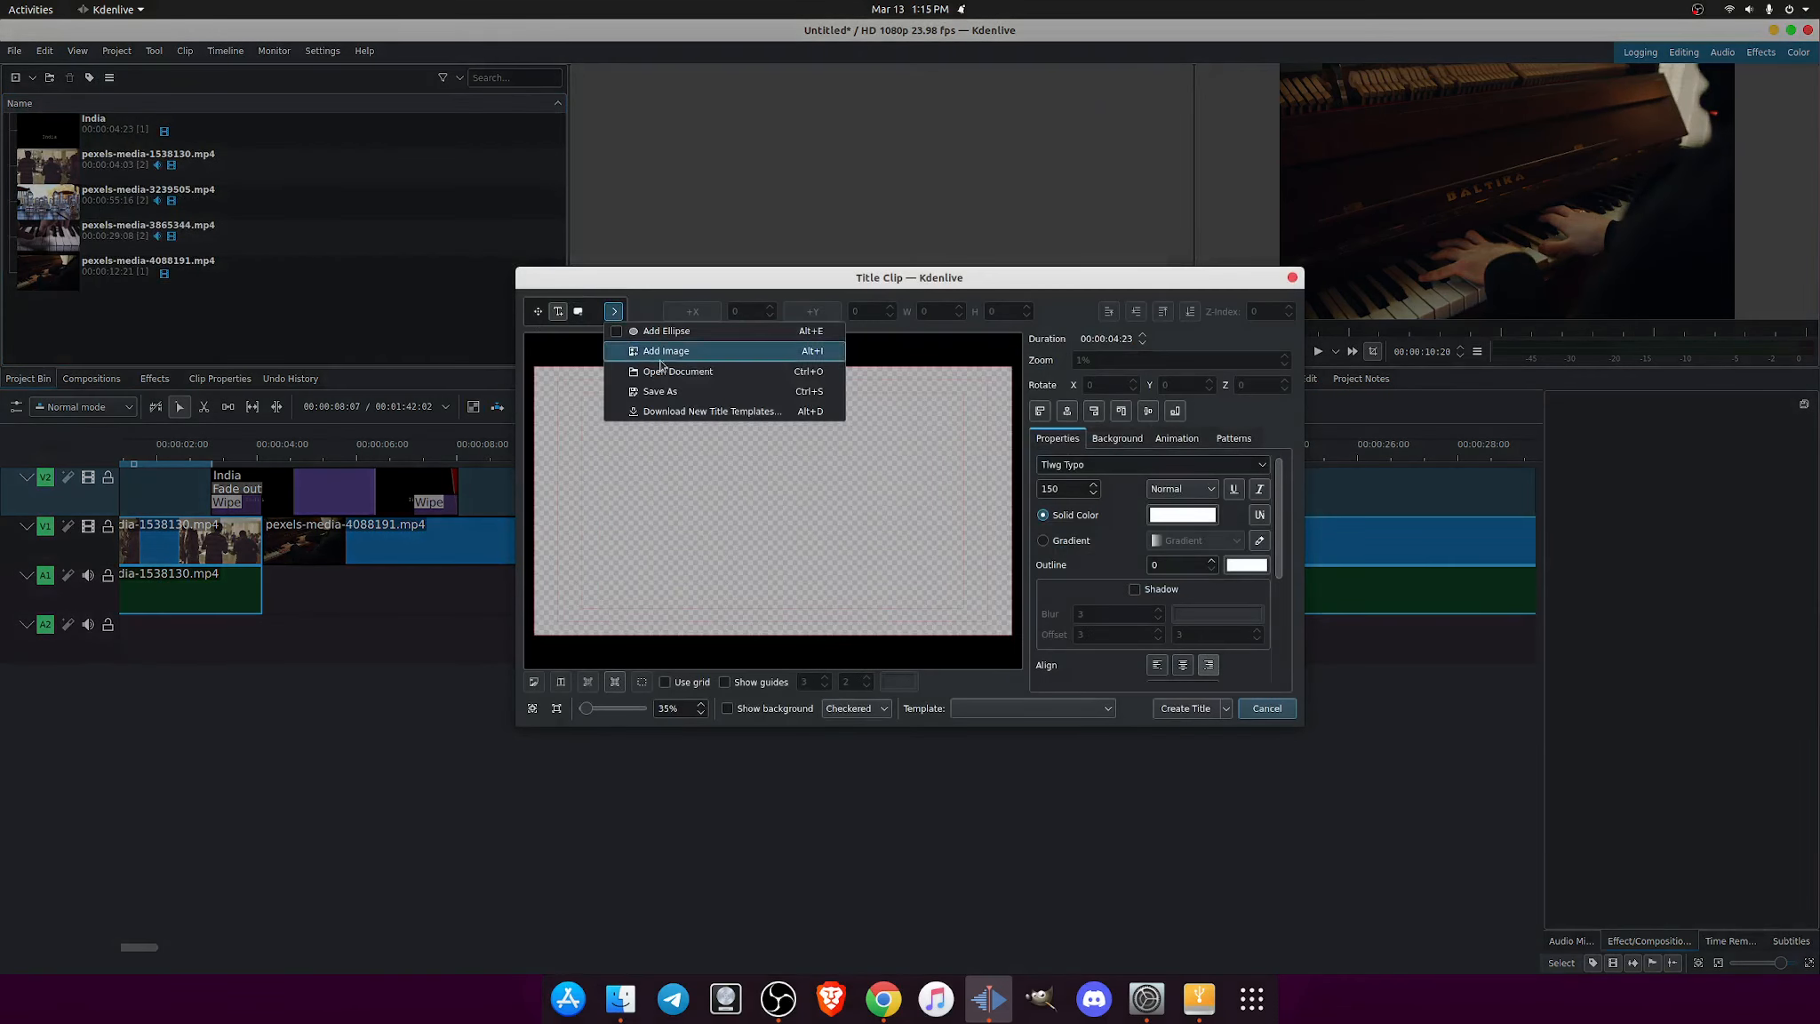
pyautogui.click(670, 411)
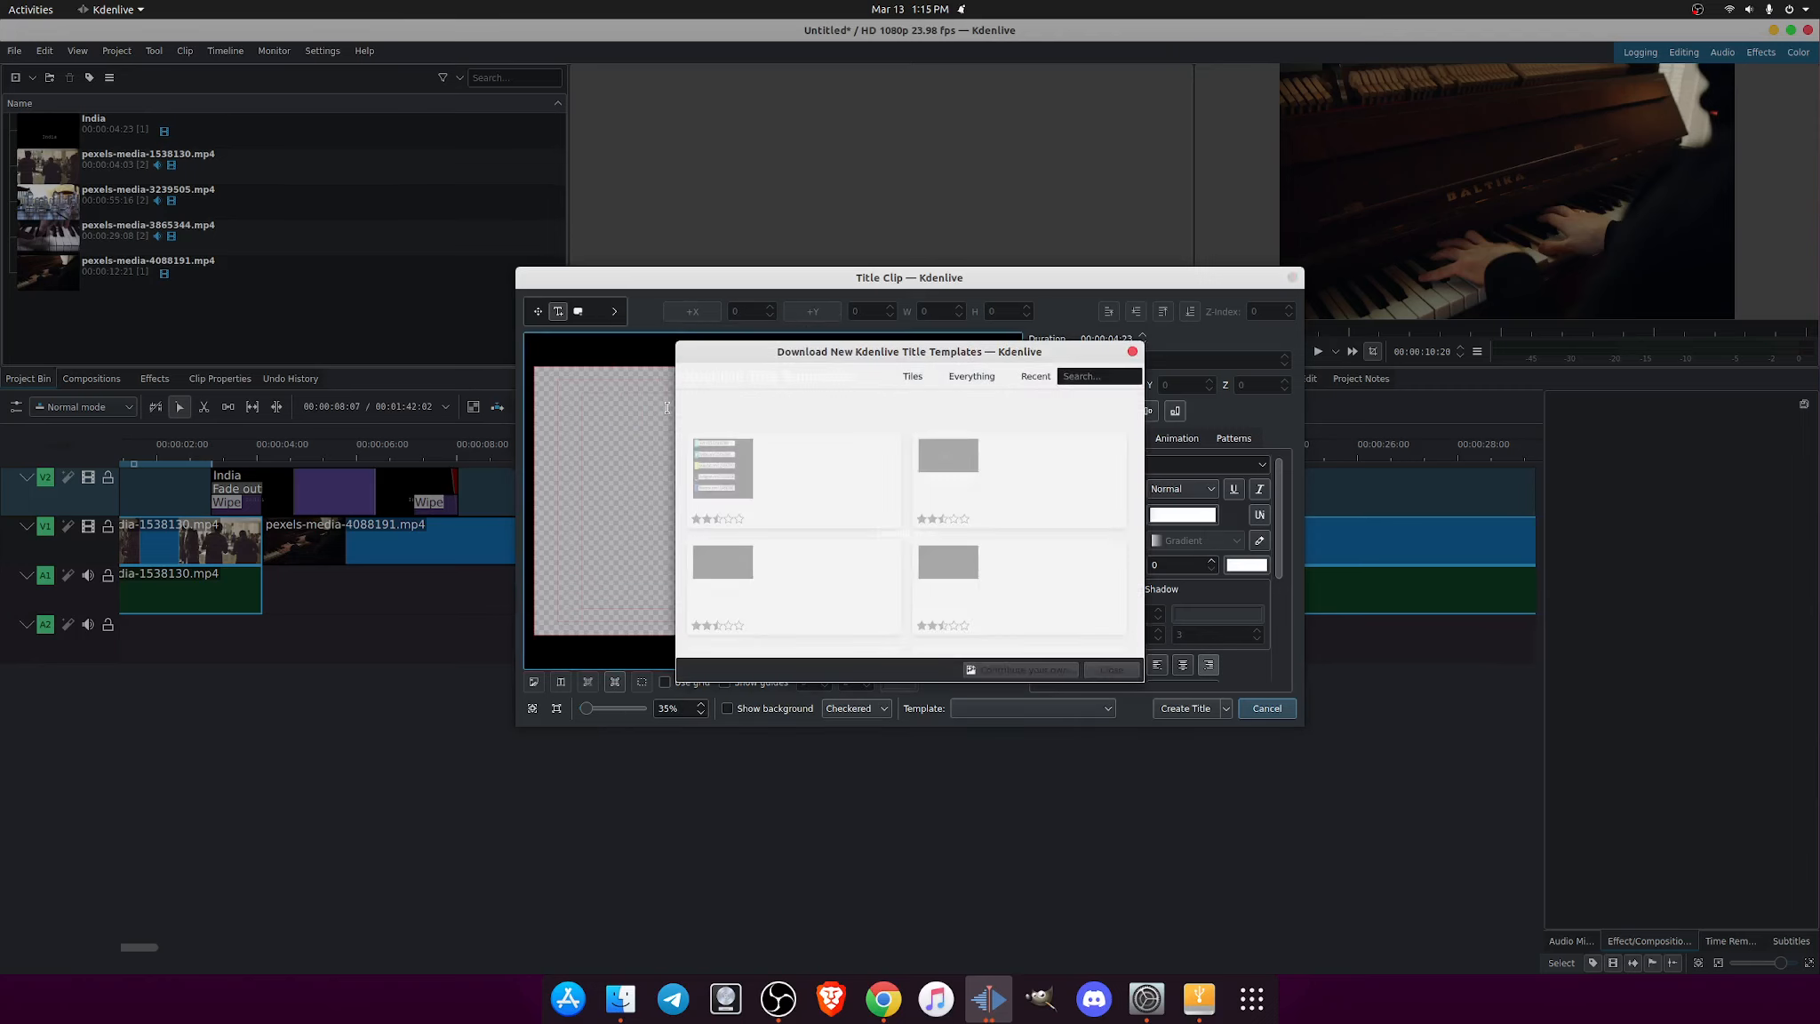
# Browse the downloadable title templates and install the green lower-third template
pyautogui.scroll(-2, 947, 505)
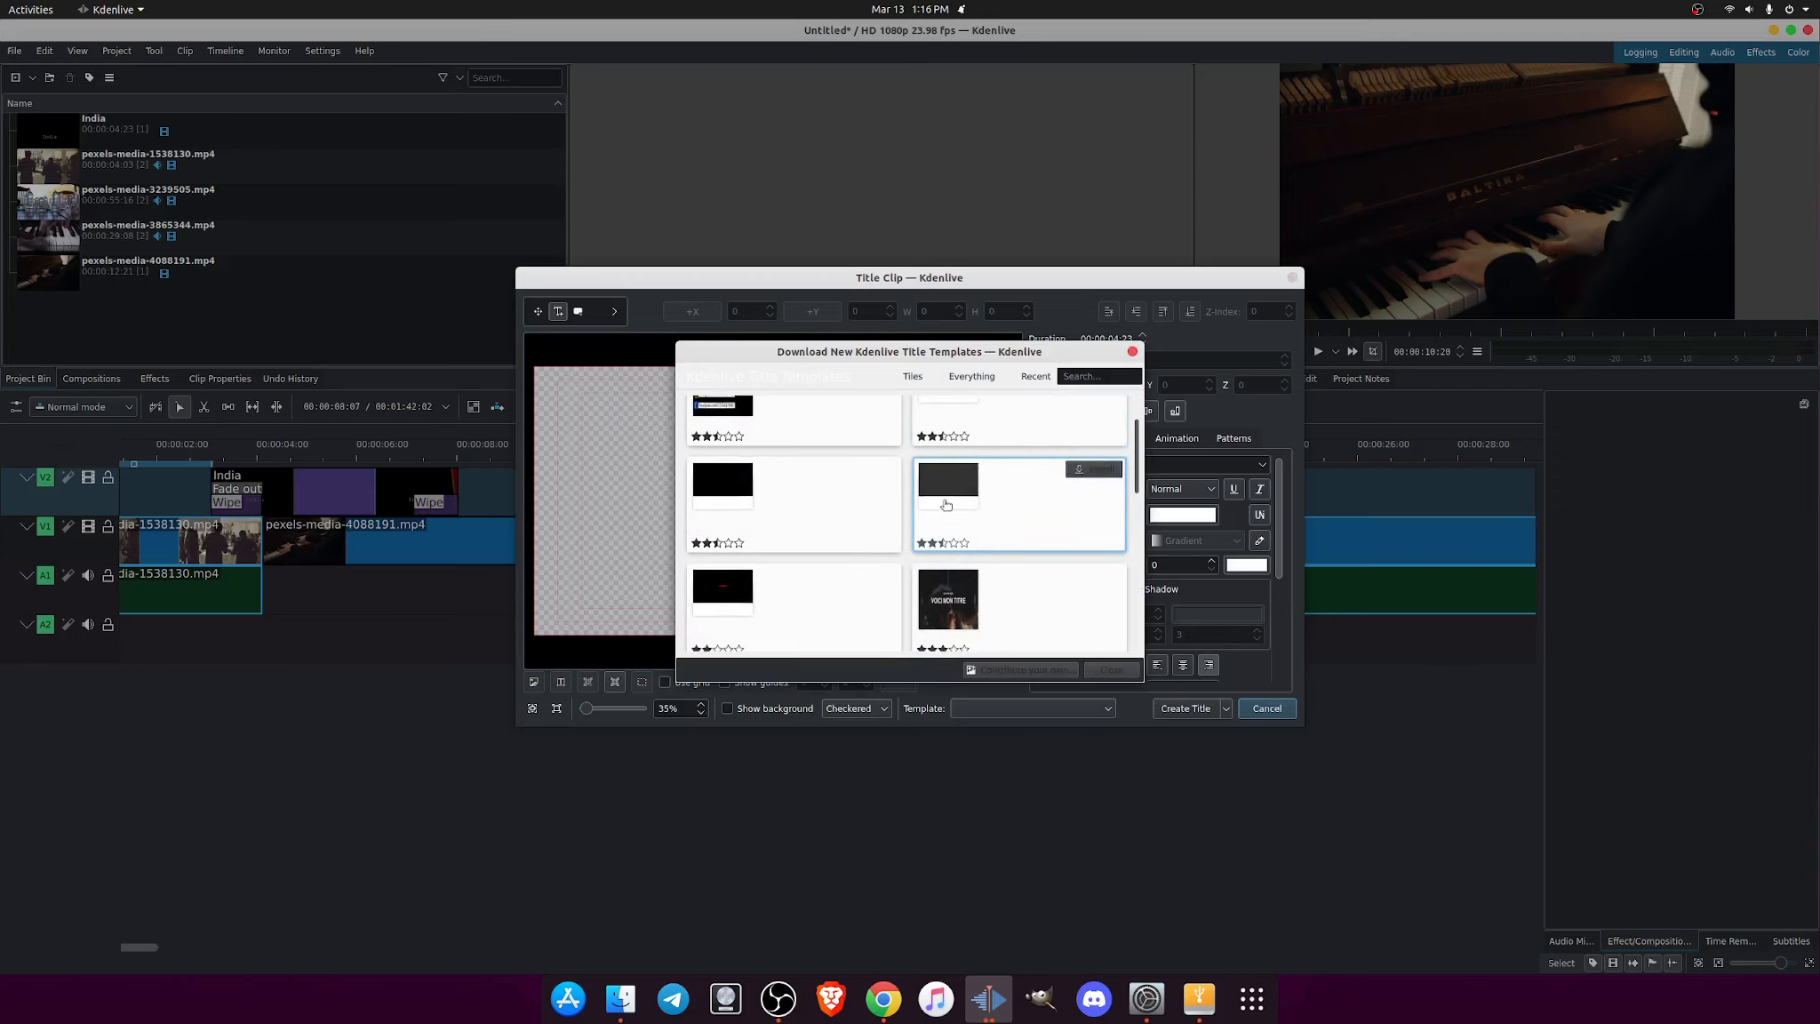
pyautogui.scroll(2, 946, 505)
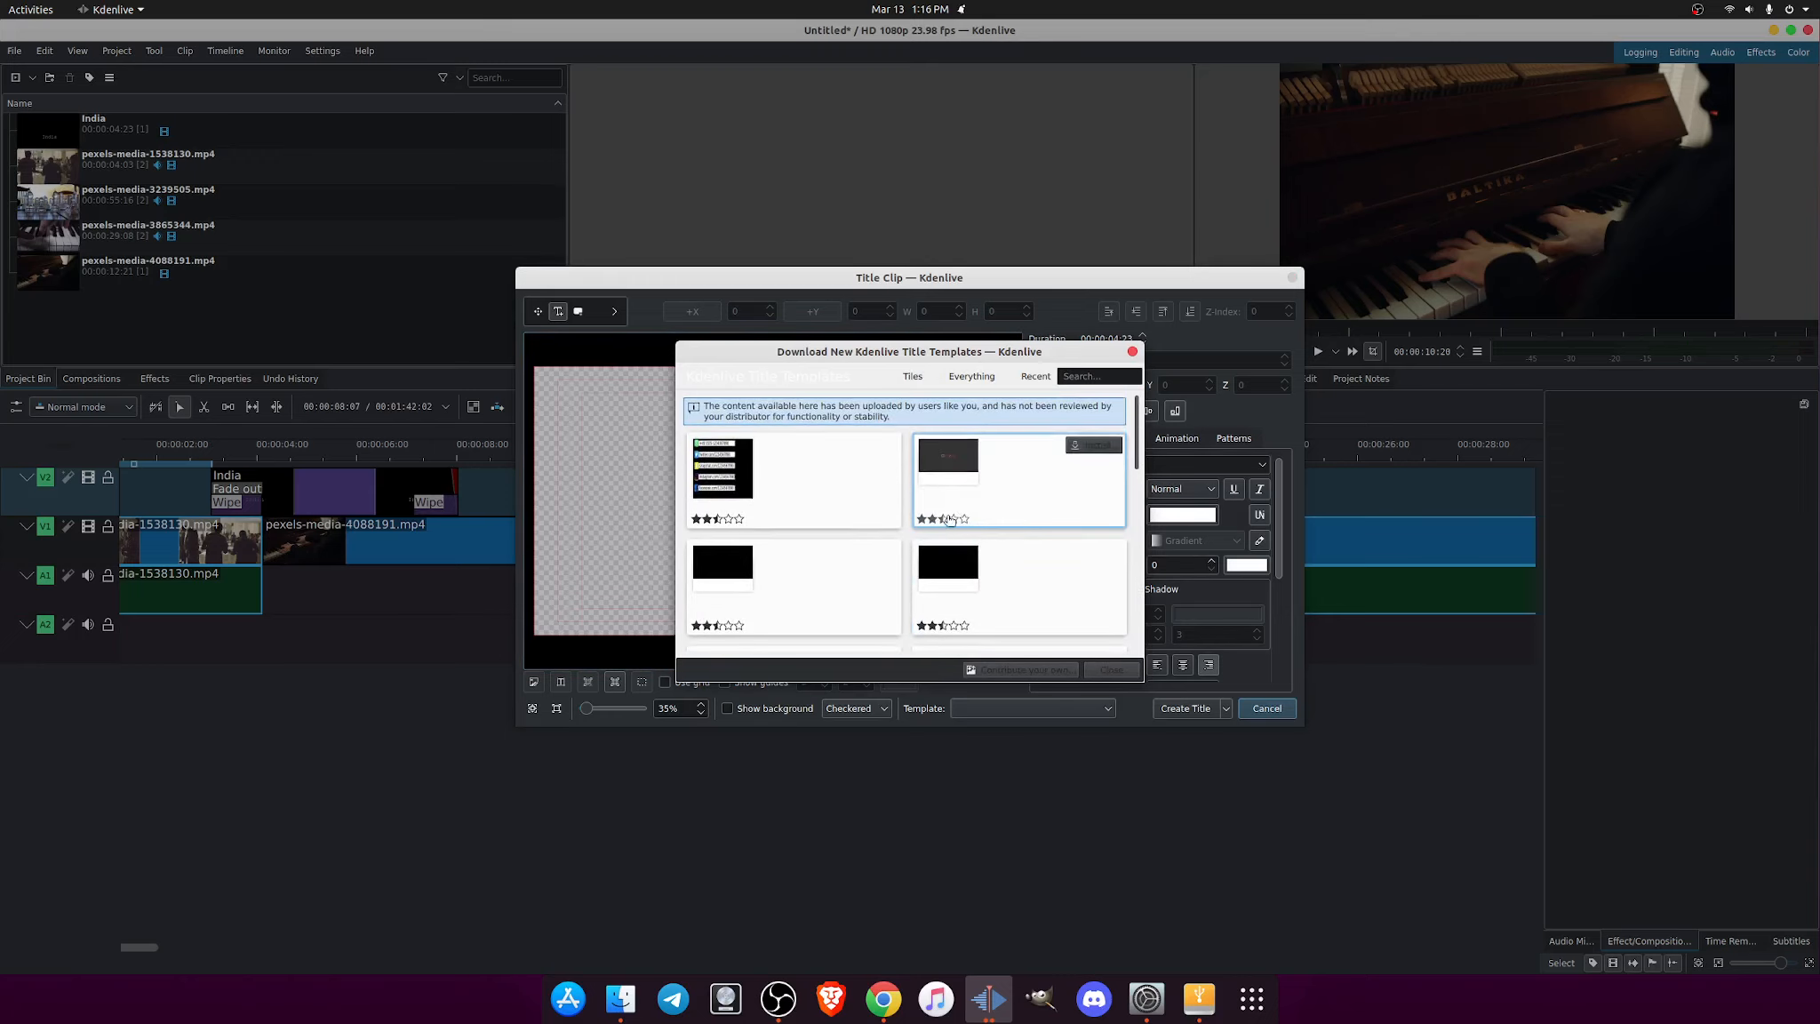
pyautogui.scroll(-3, 949, 520)
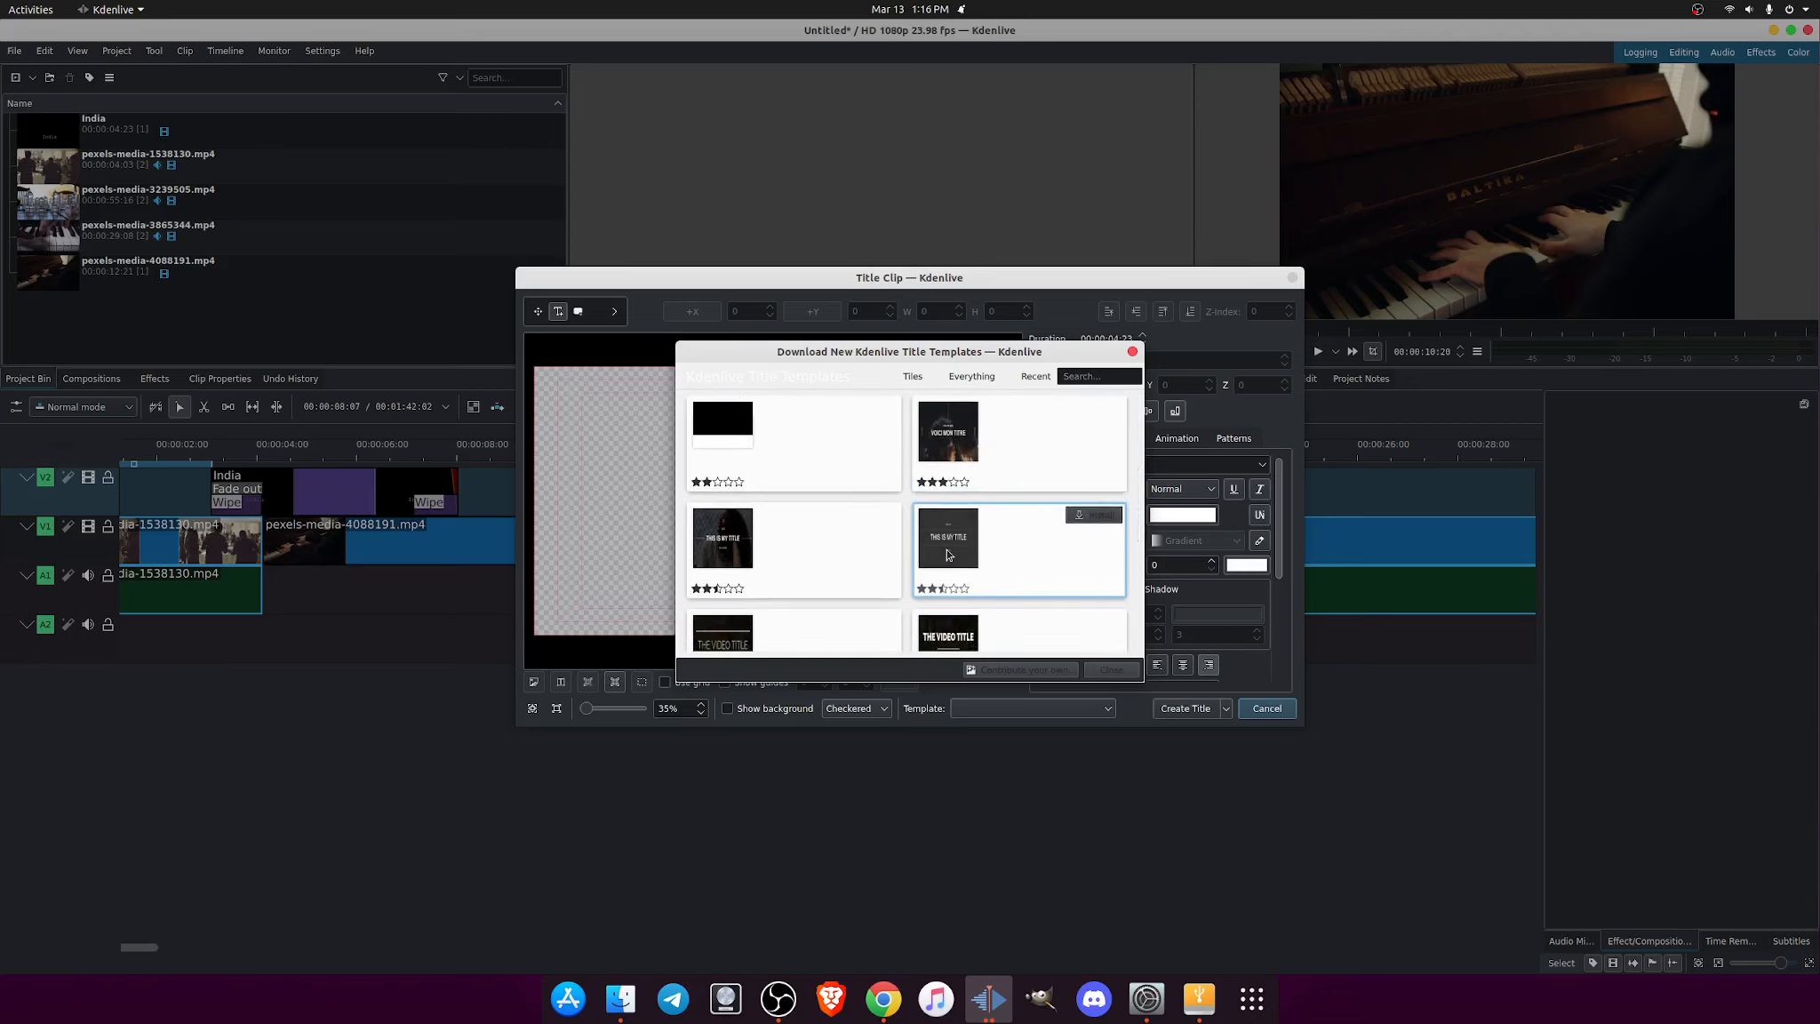
pyautogui.scroll(-1, 948, 555)
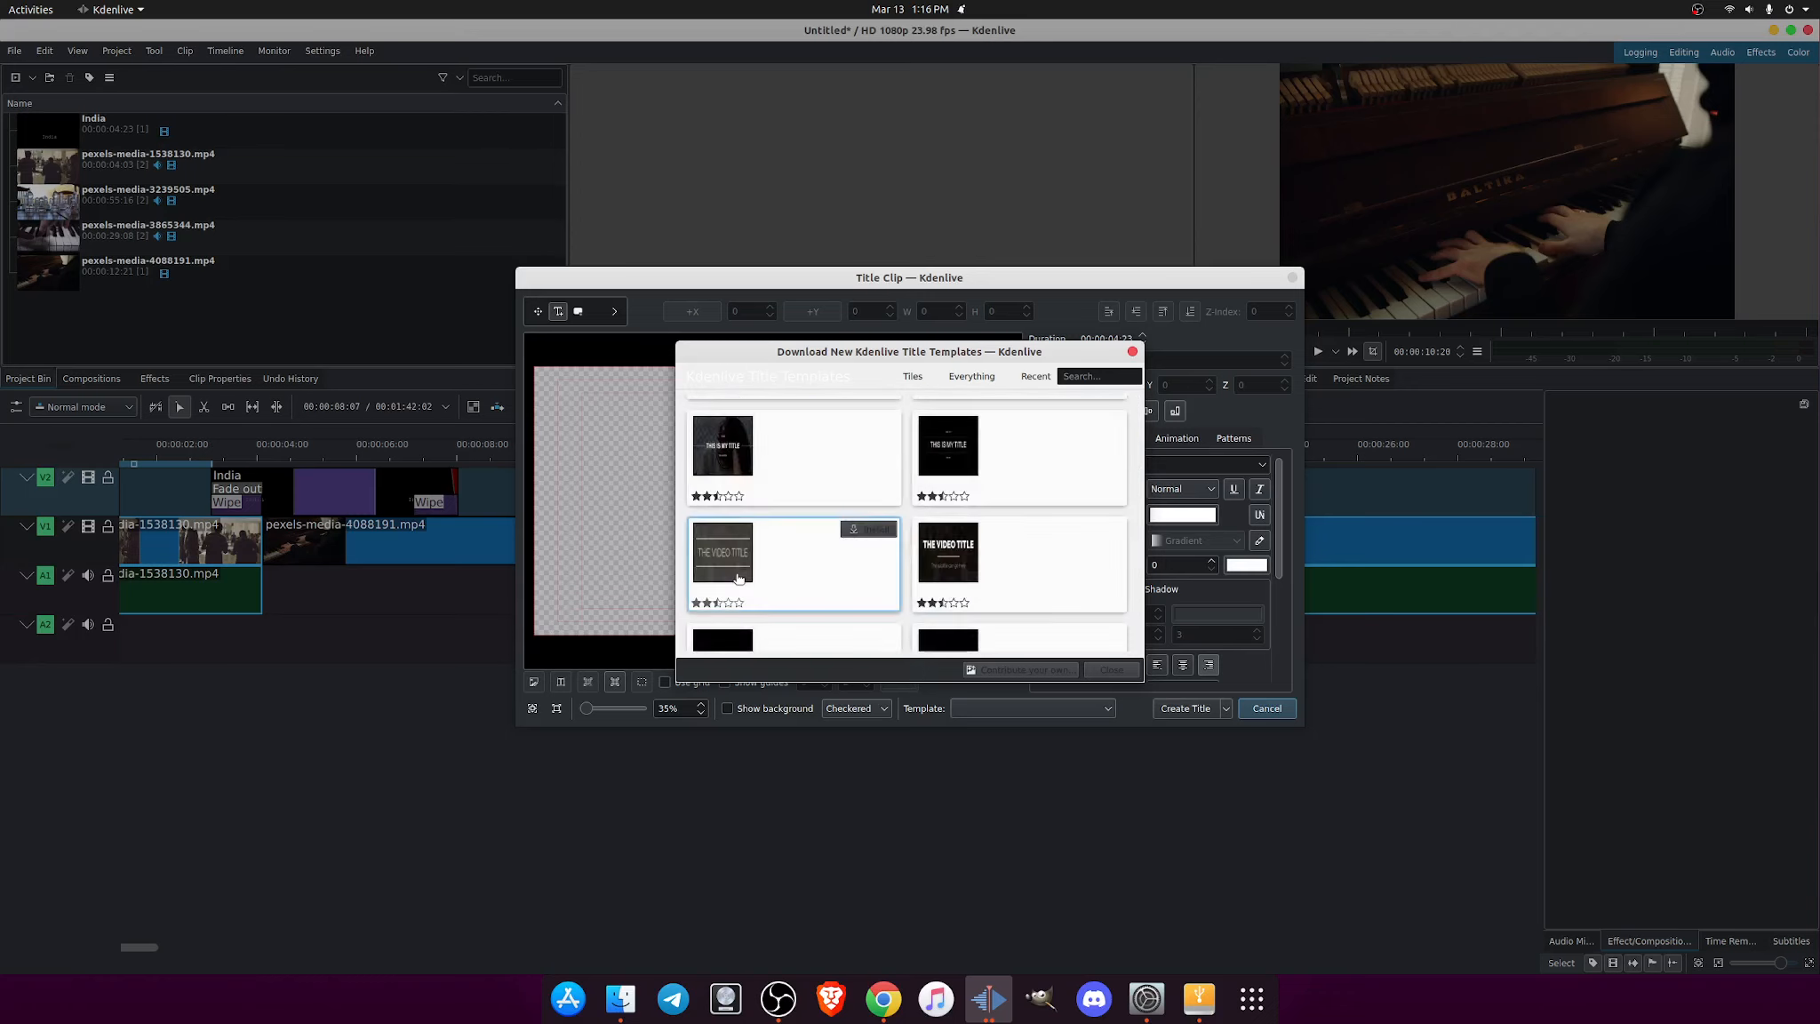
pyautogui.scroll(-2, 813, 573)
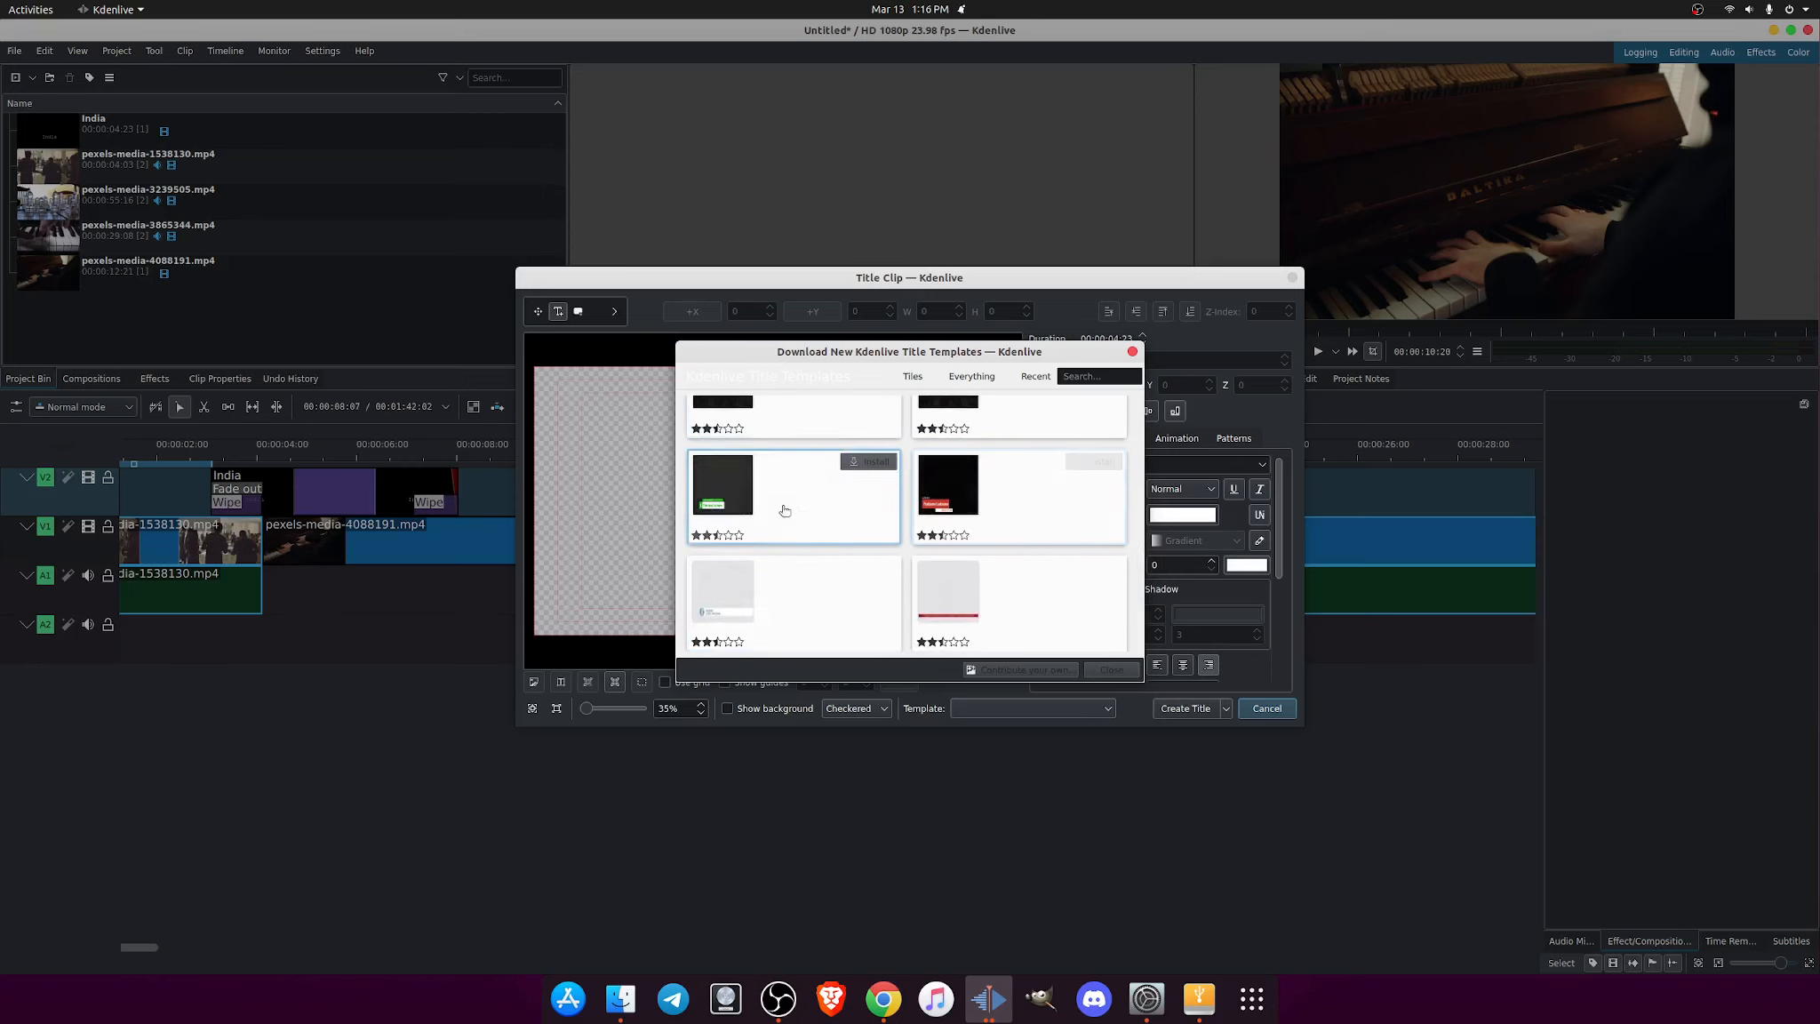
pyautogui.click(866, 466)
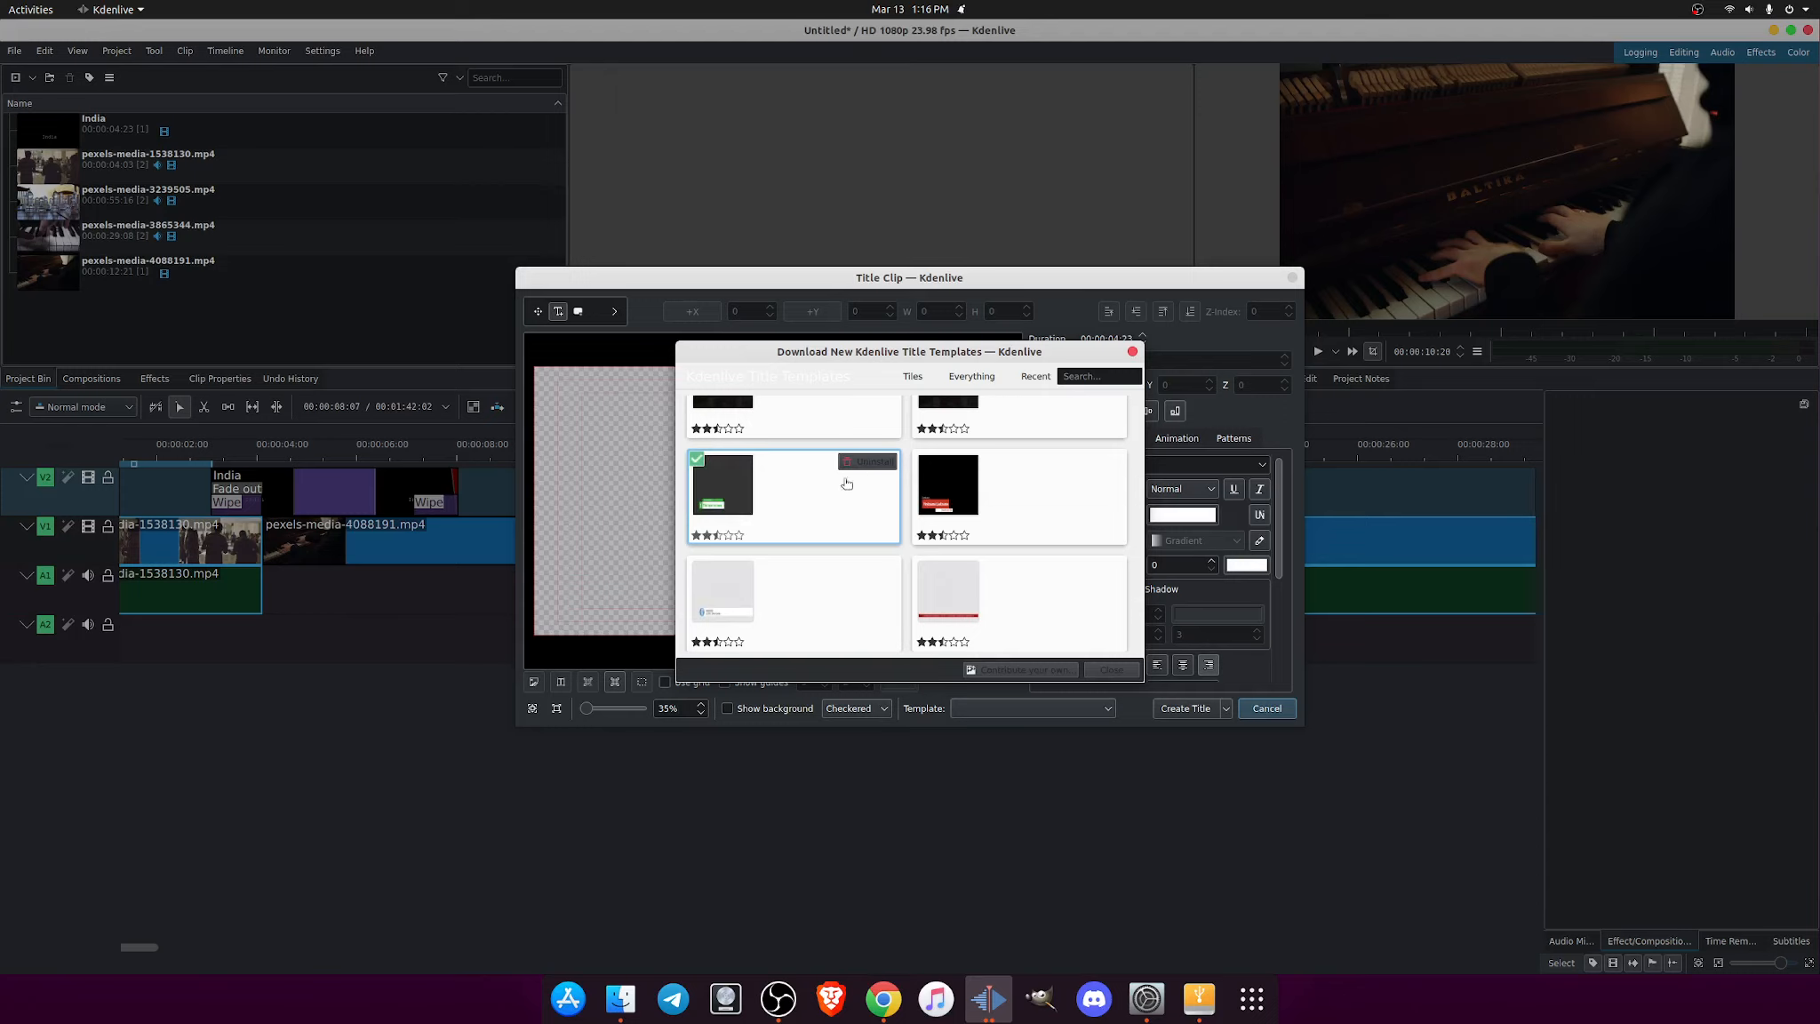
# Examine the preview images and details of the installed green lower-third template and close the template download window
pyautogui.click(752, 493)
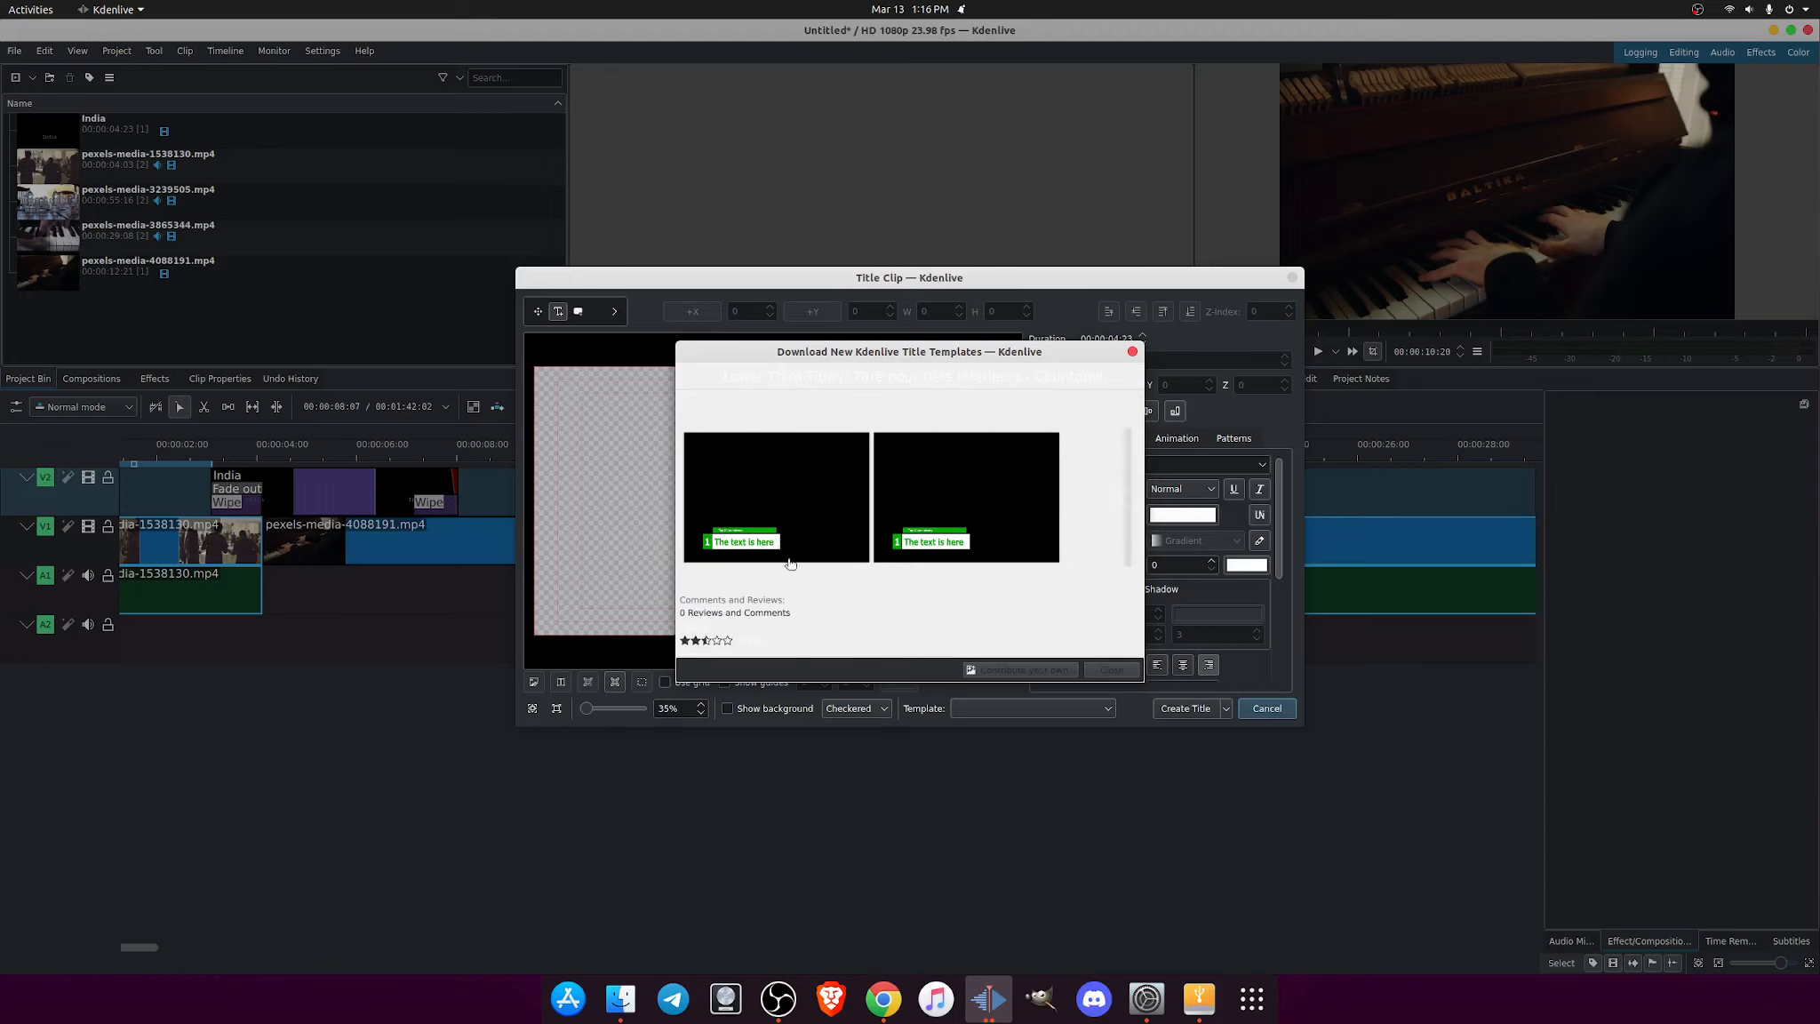
pyautogui.scroll(-1, 849, 600)
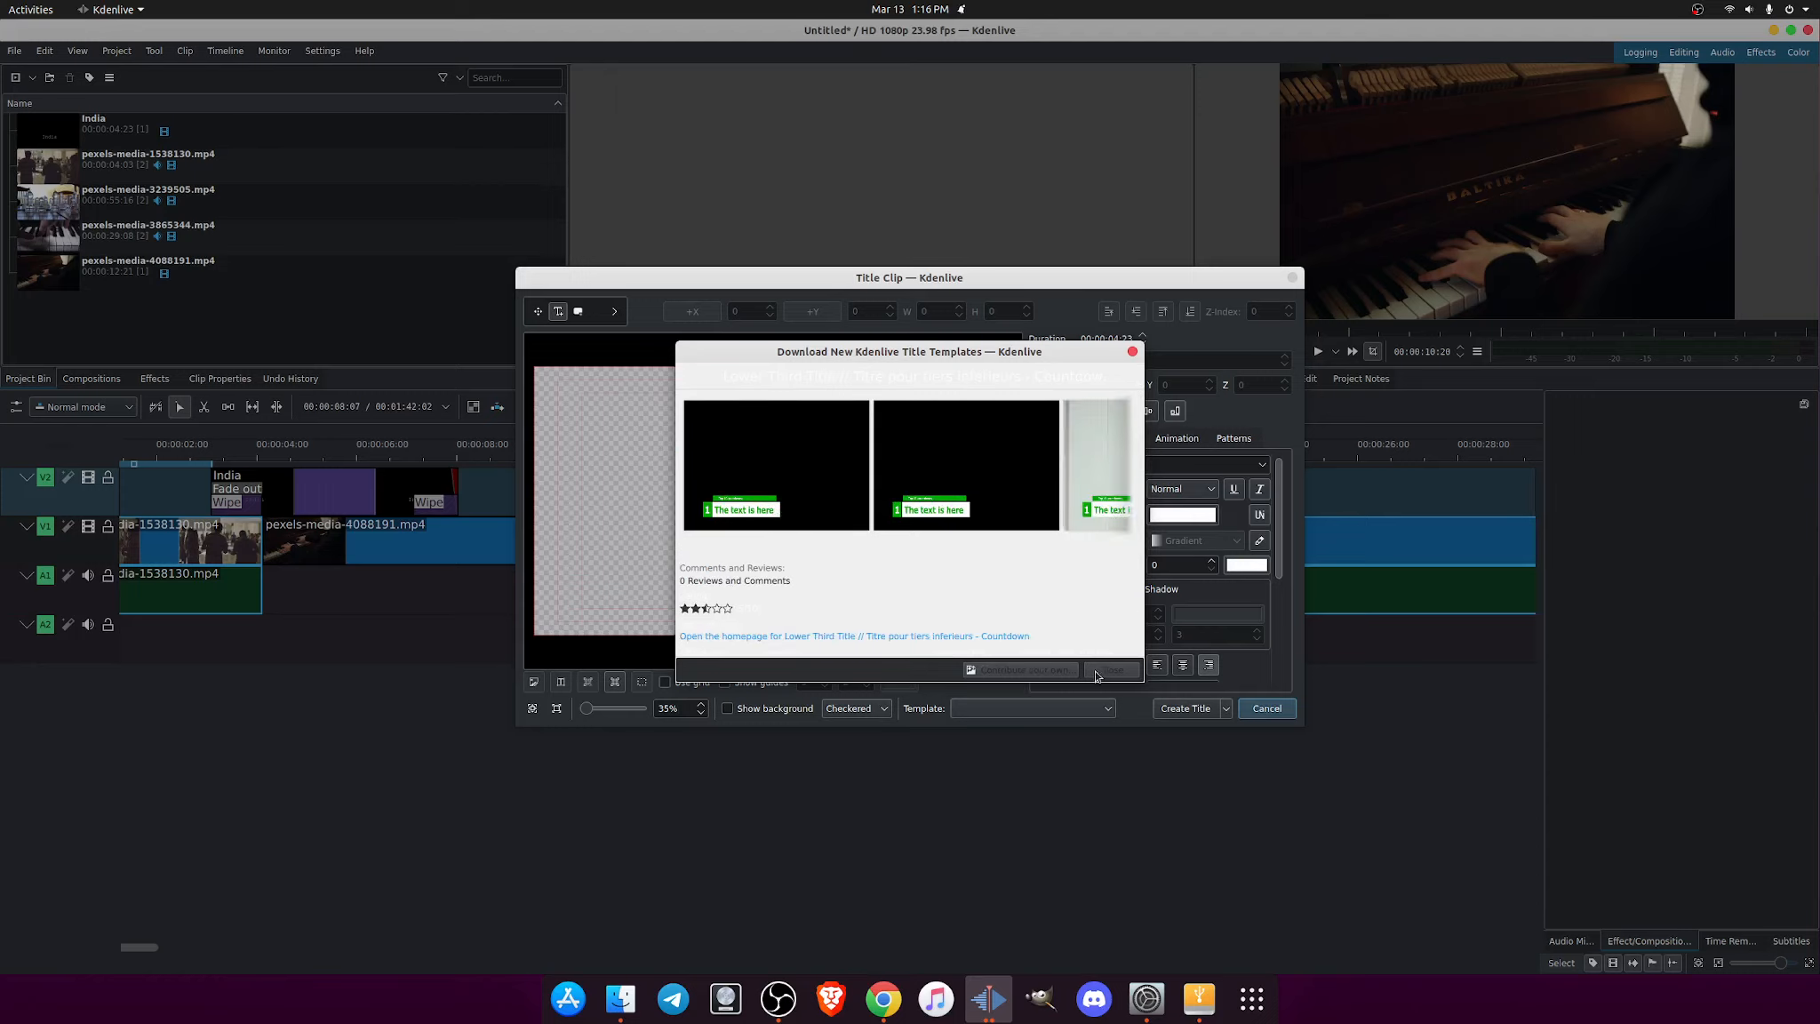
pyautogui.scroll(-2, 832, 582)
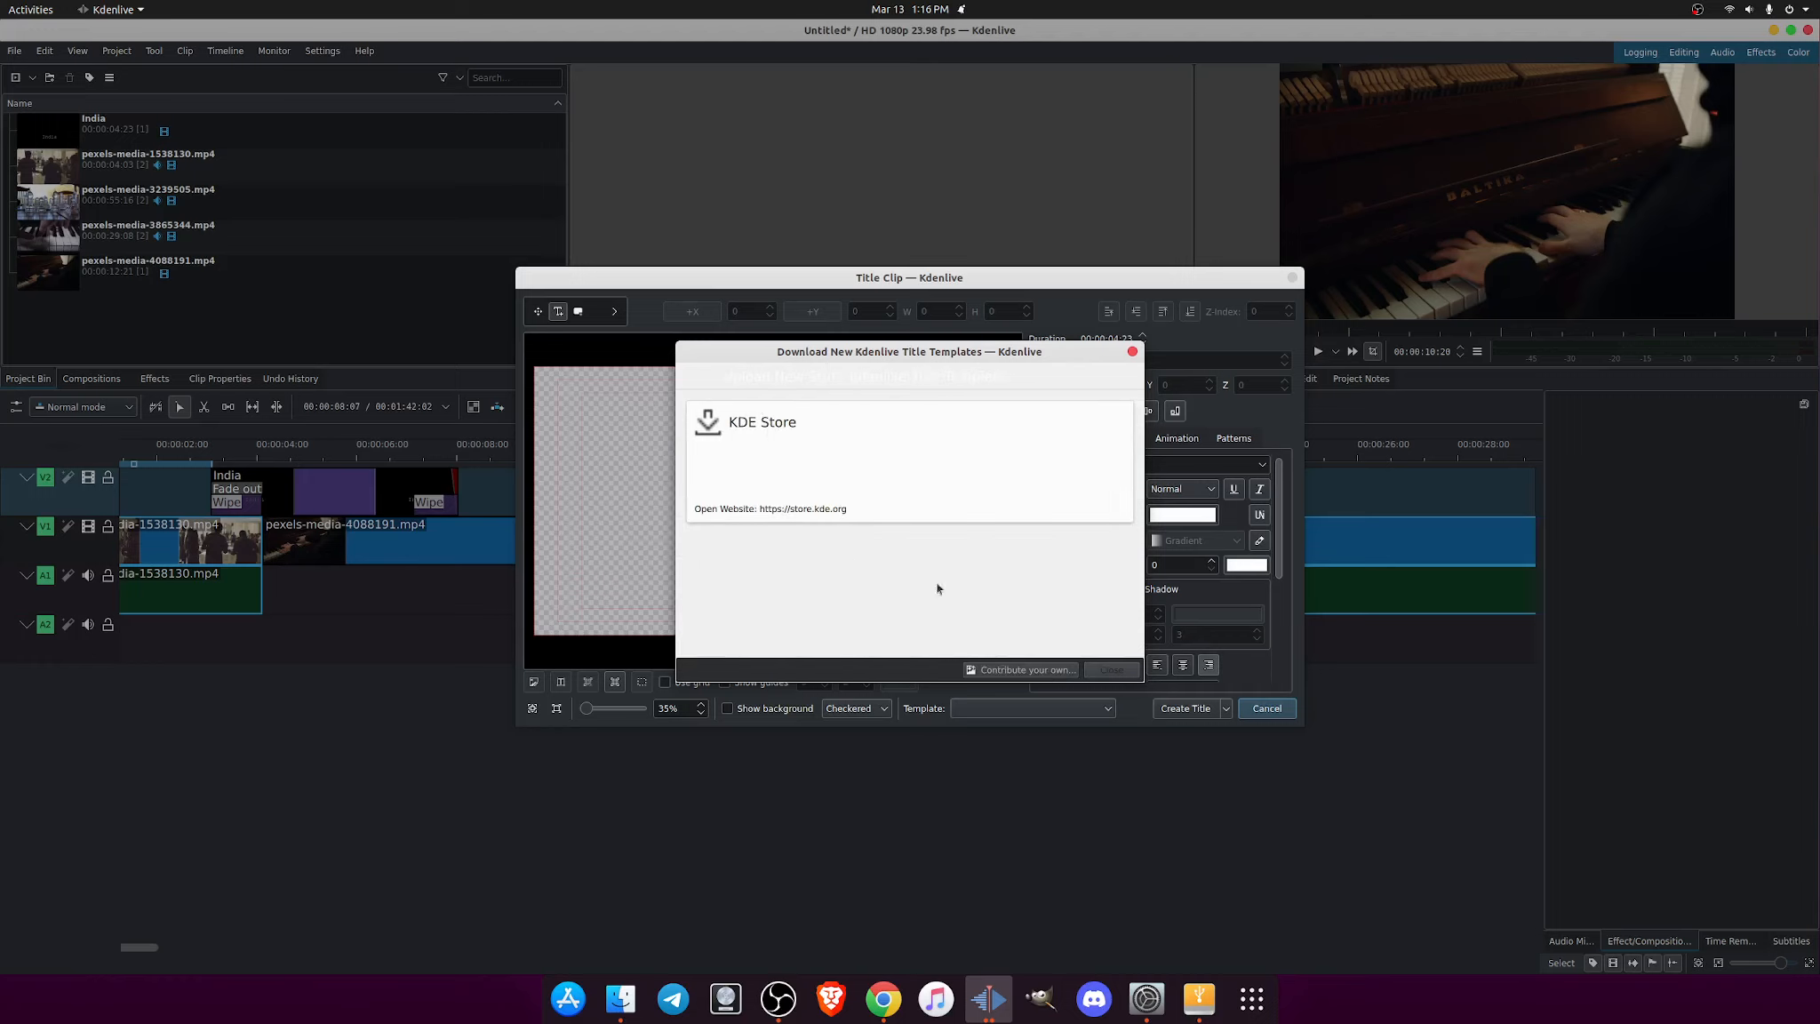
pyautogui.click(1123, 671)
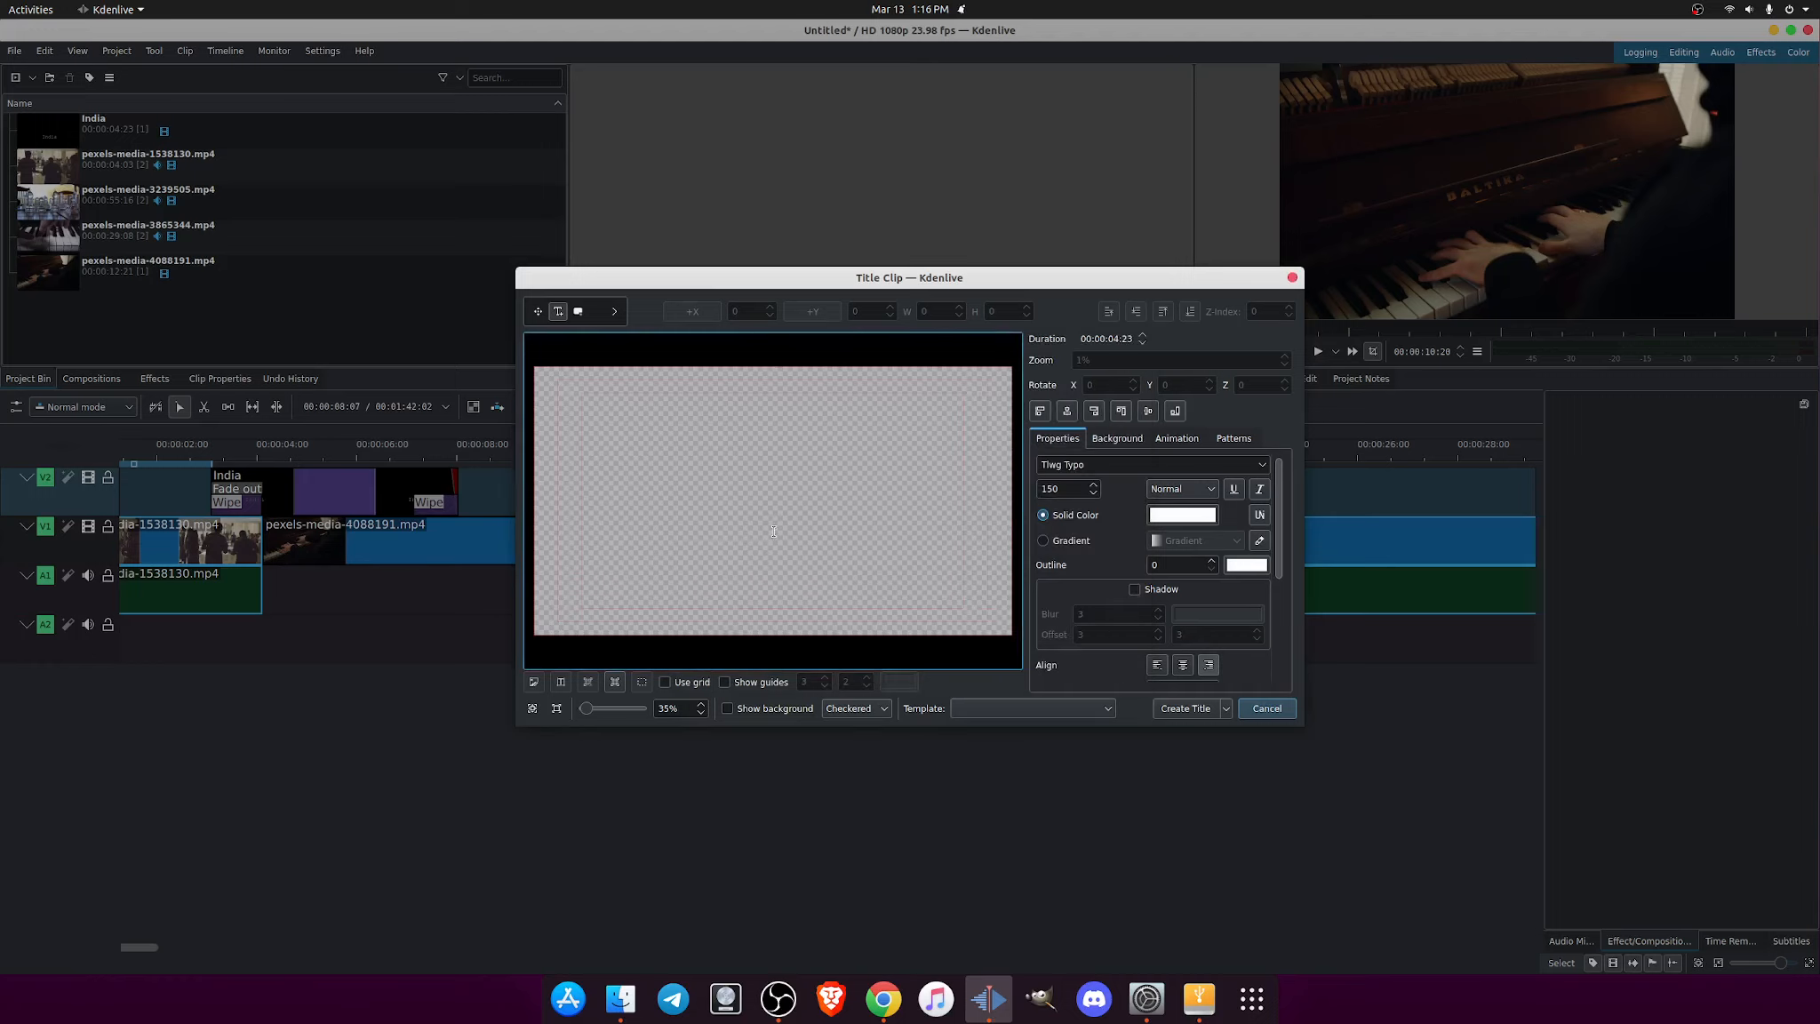
pyautogui.click(614, 311)
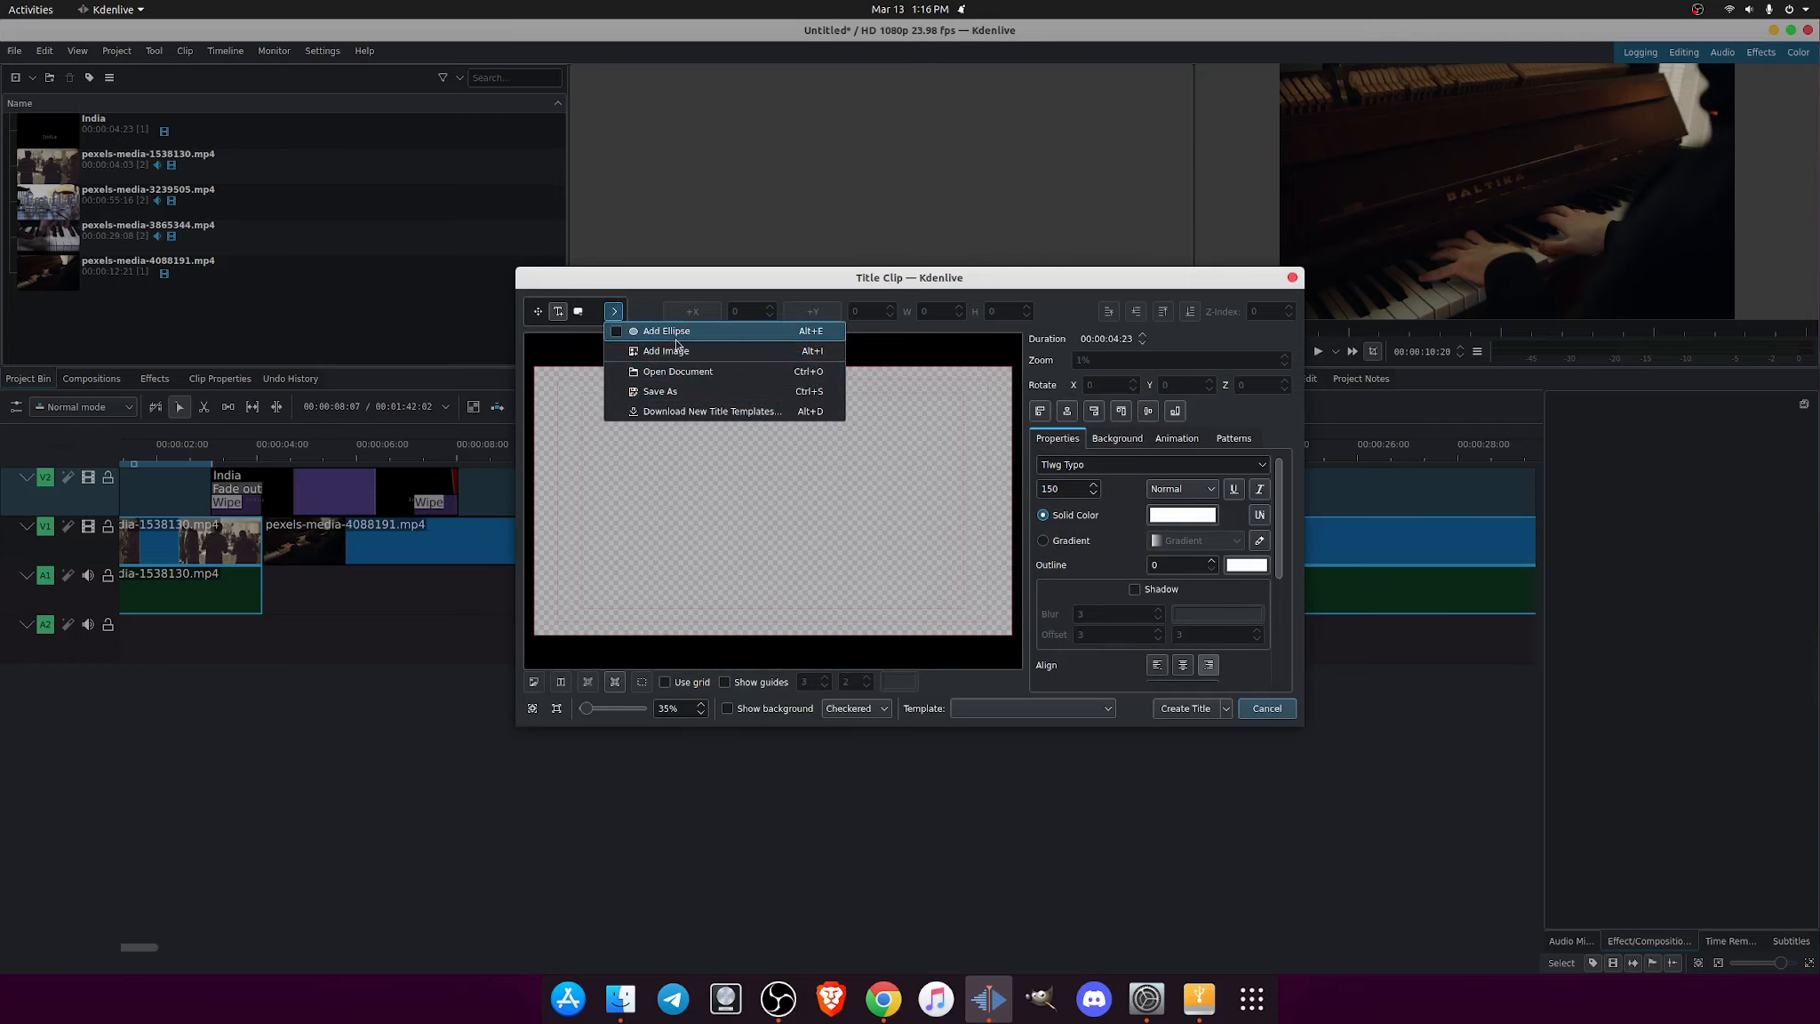
pyautogui.click(595, 317)
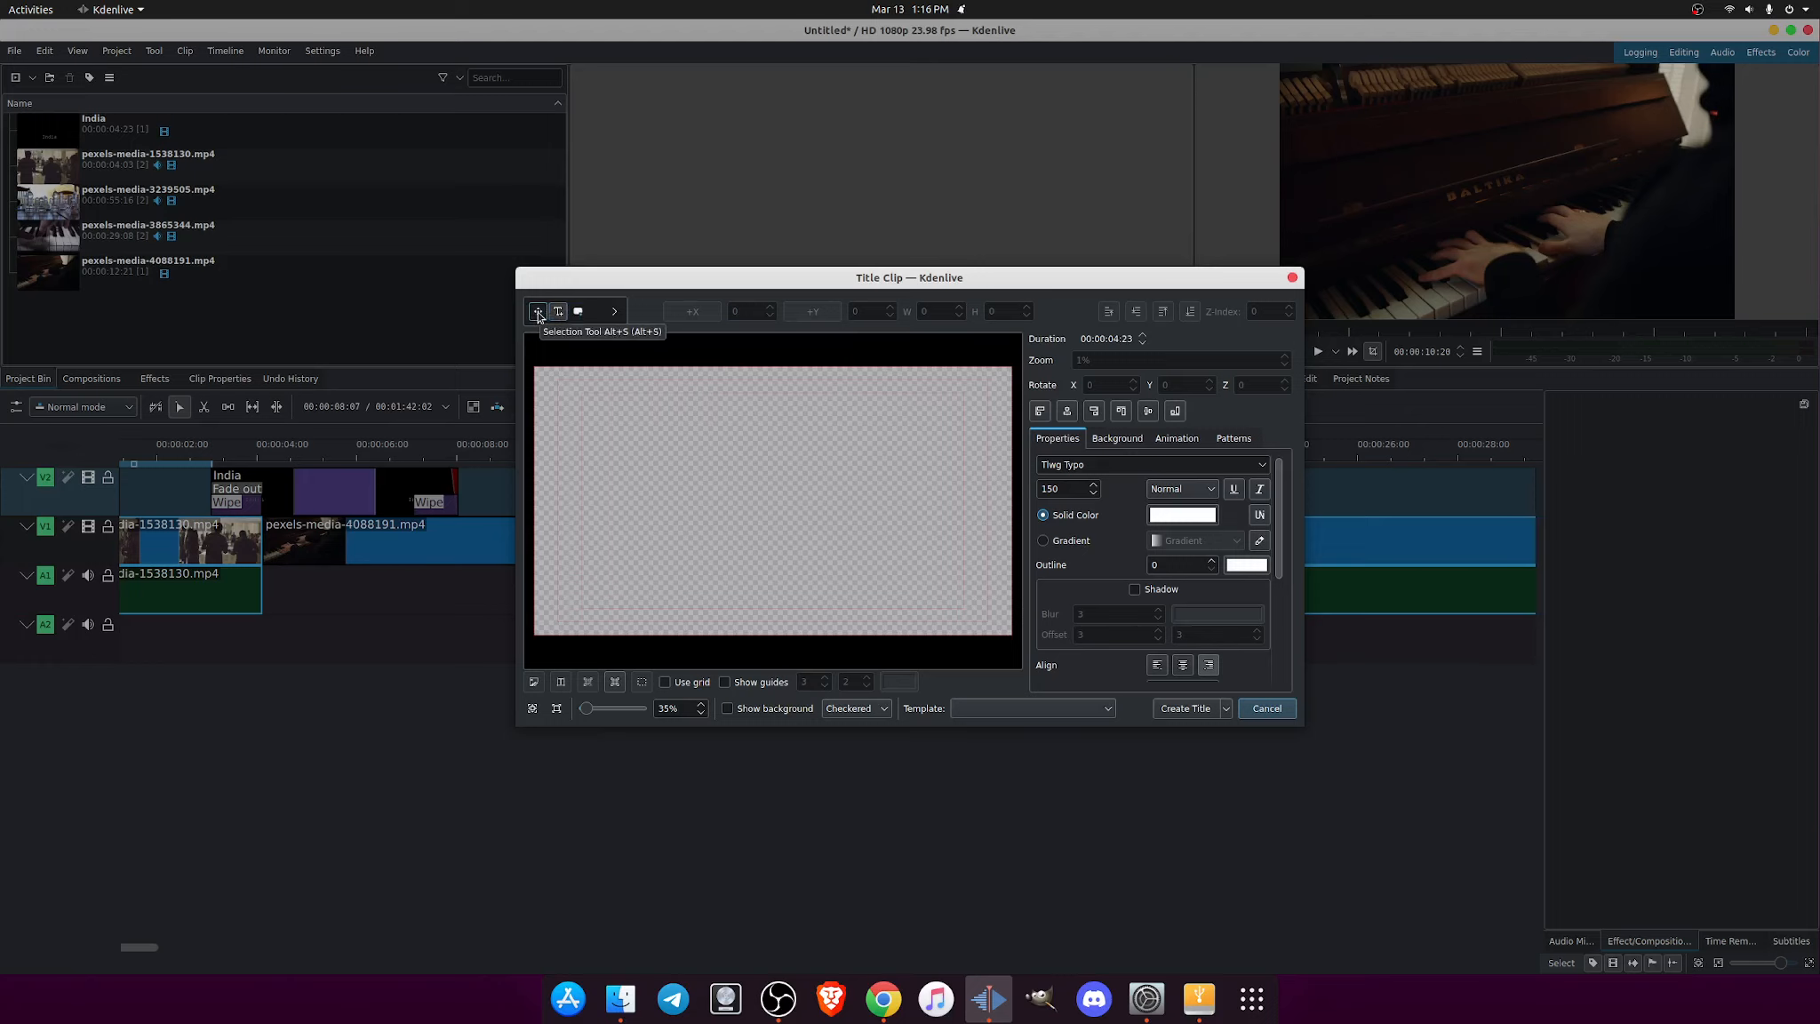
pyautogui.click(717, 451)
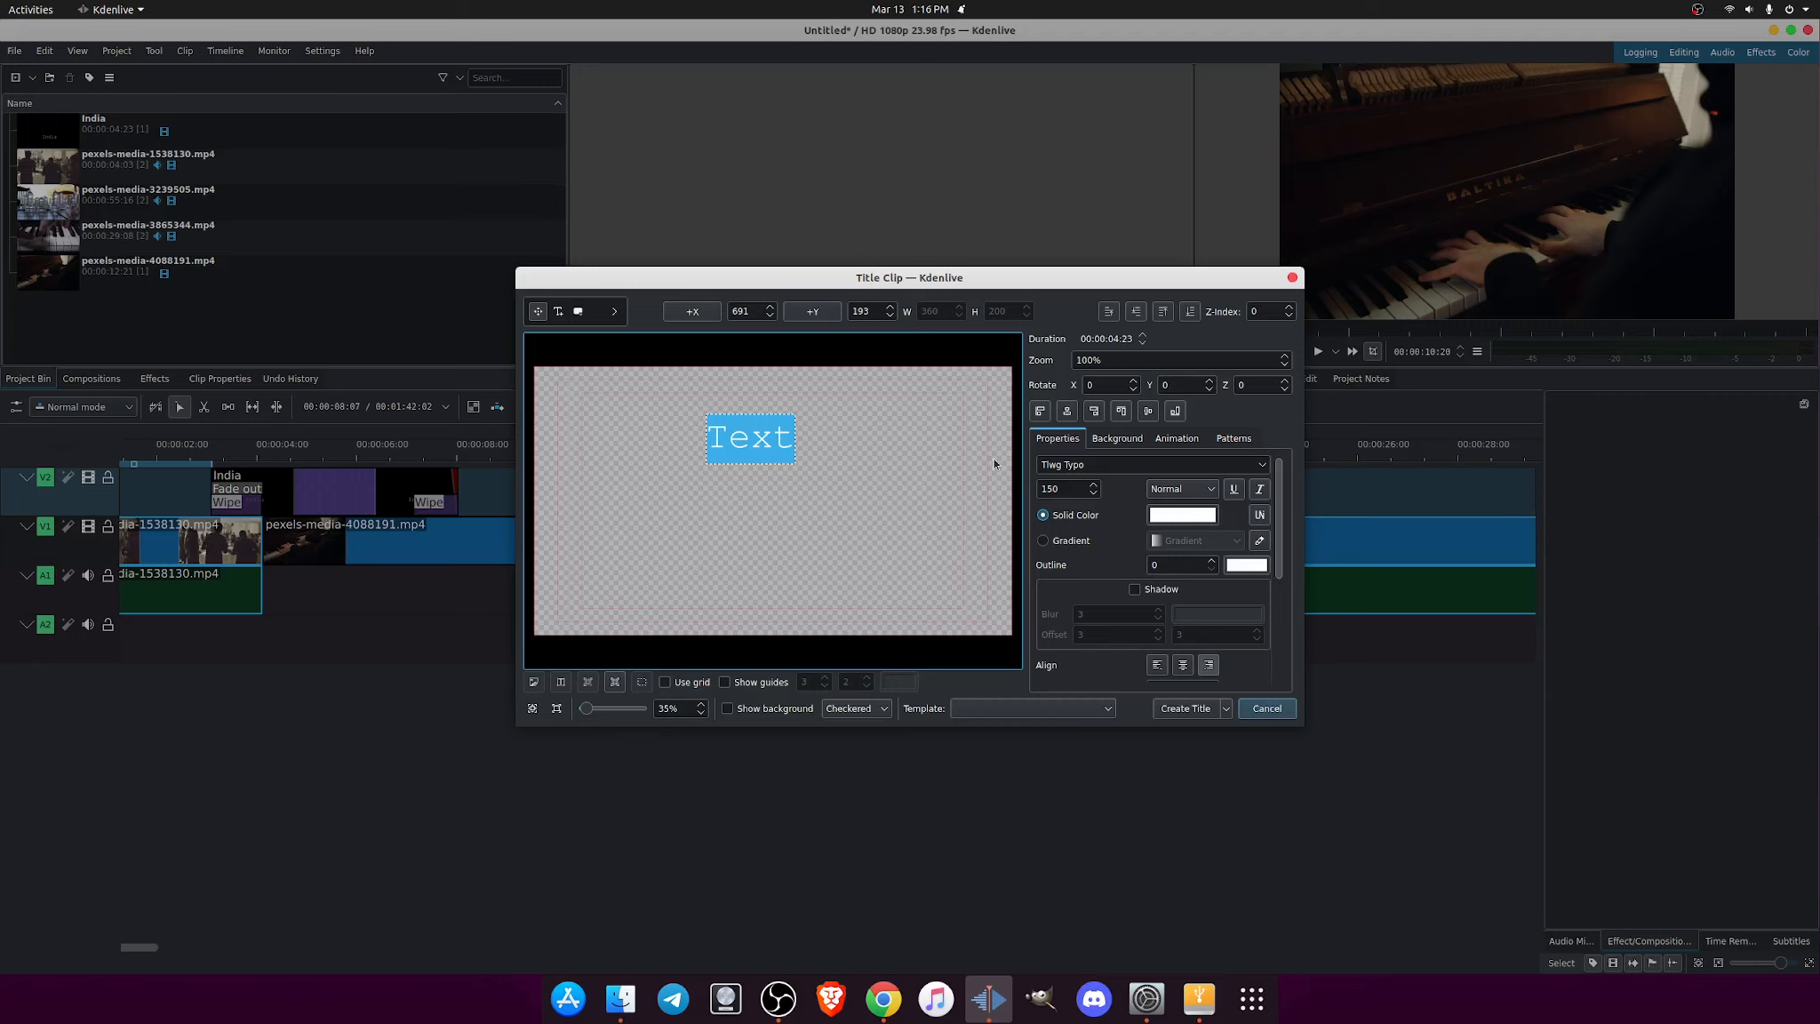
pyautogui.click(850, 483)
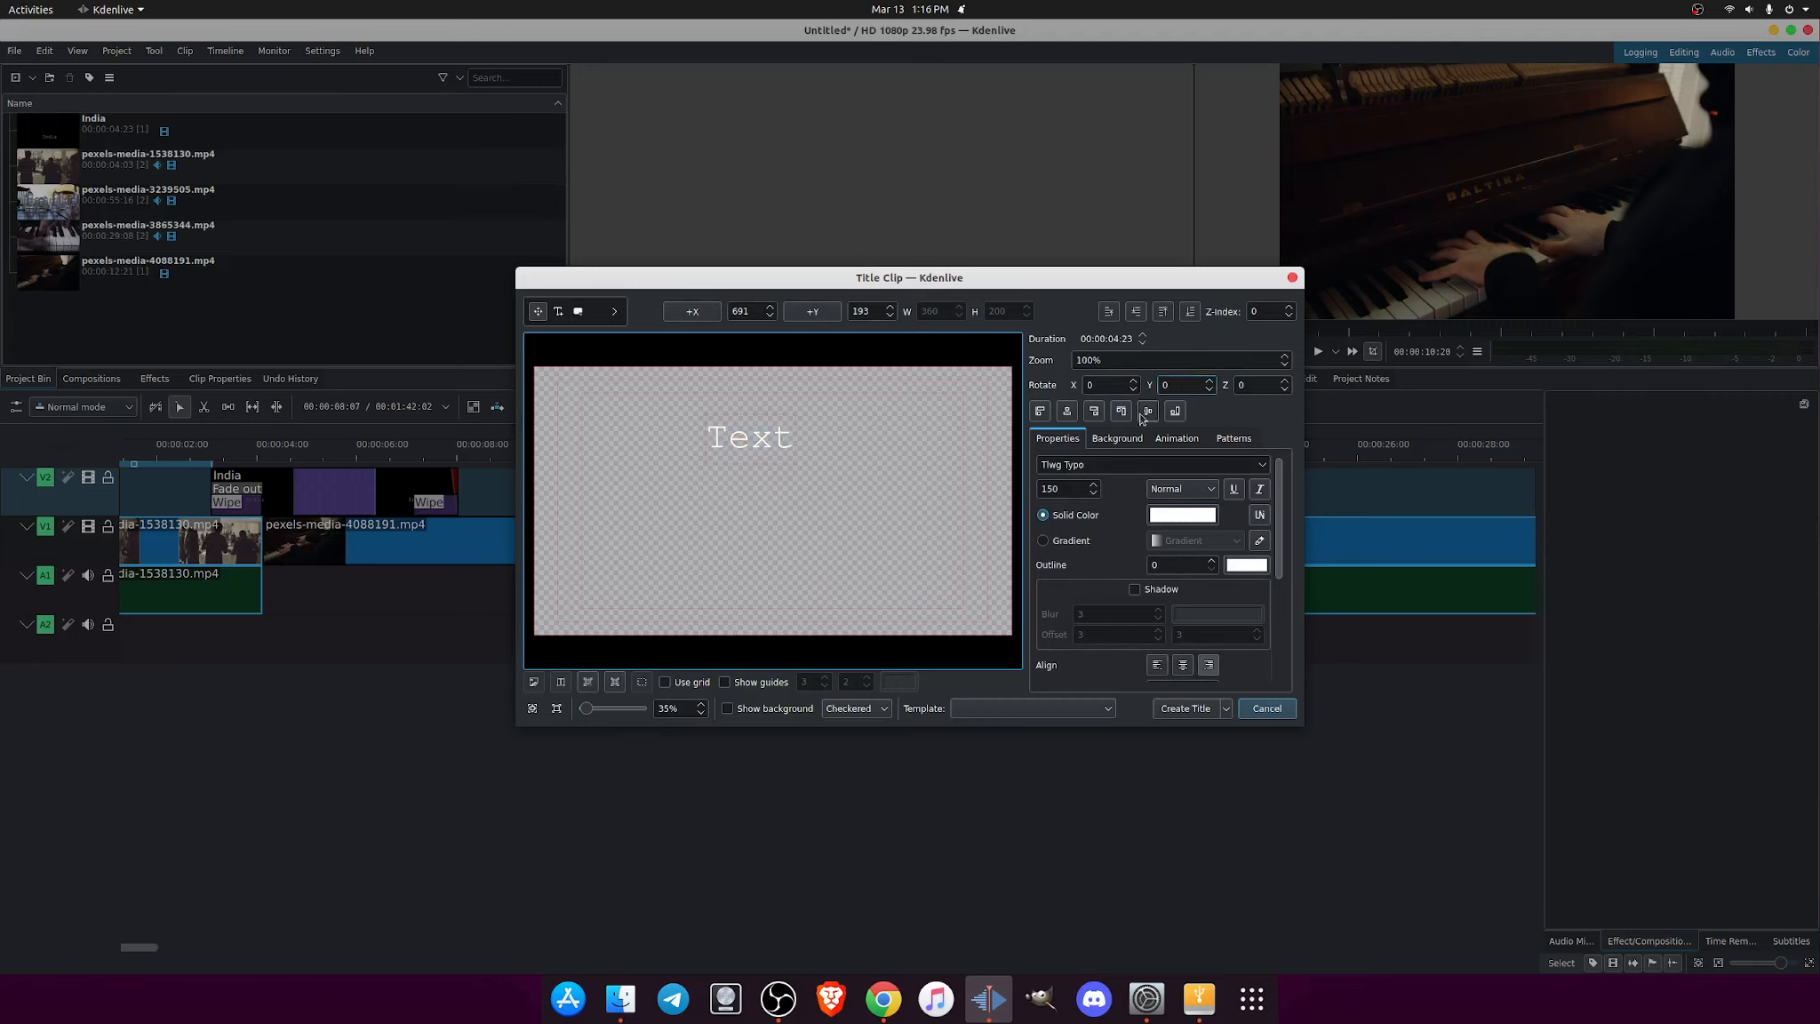
pyautogui.click(749, 441)
pyautogui.press('Delete')
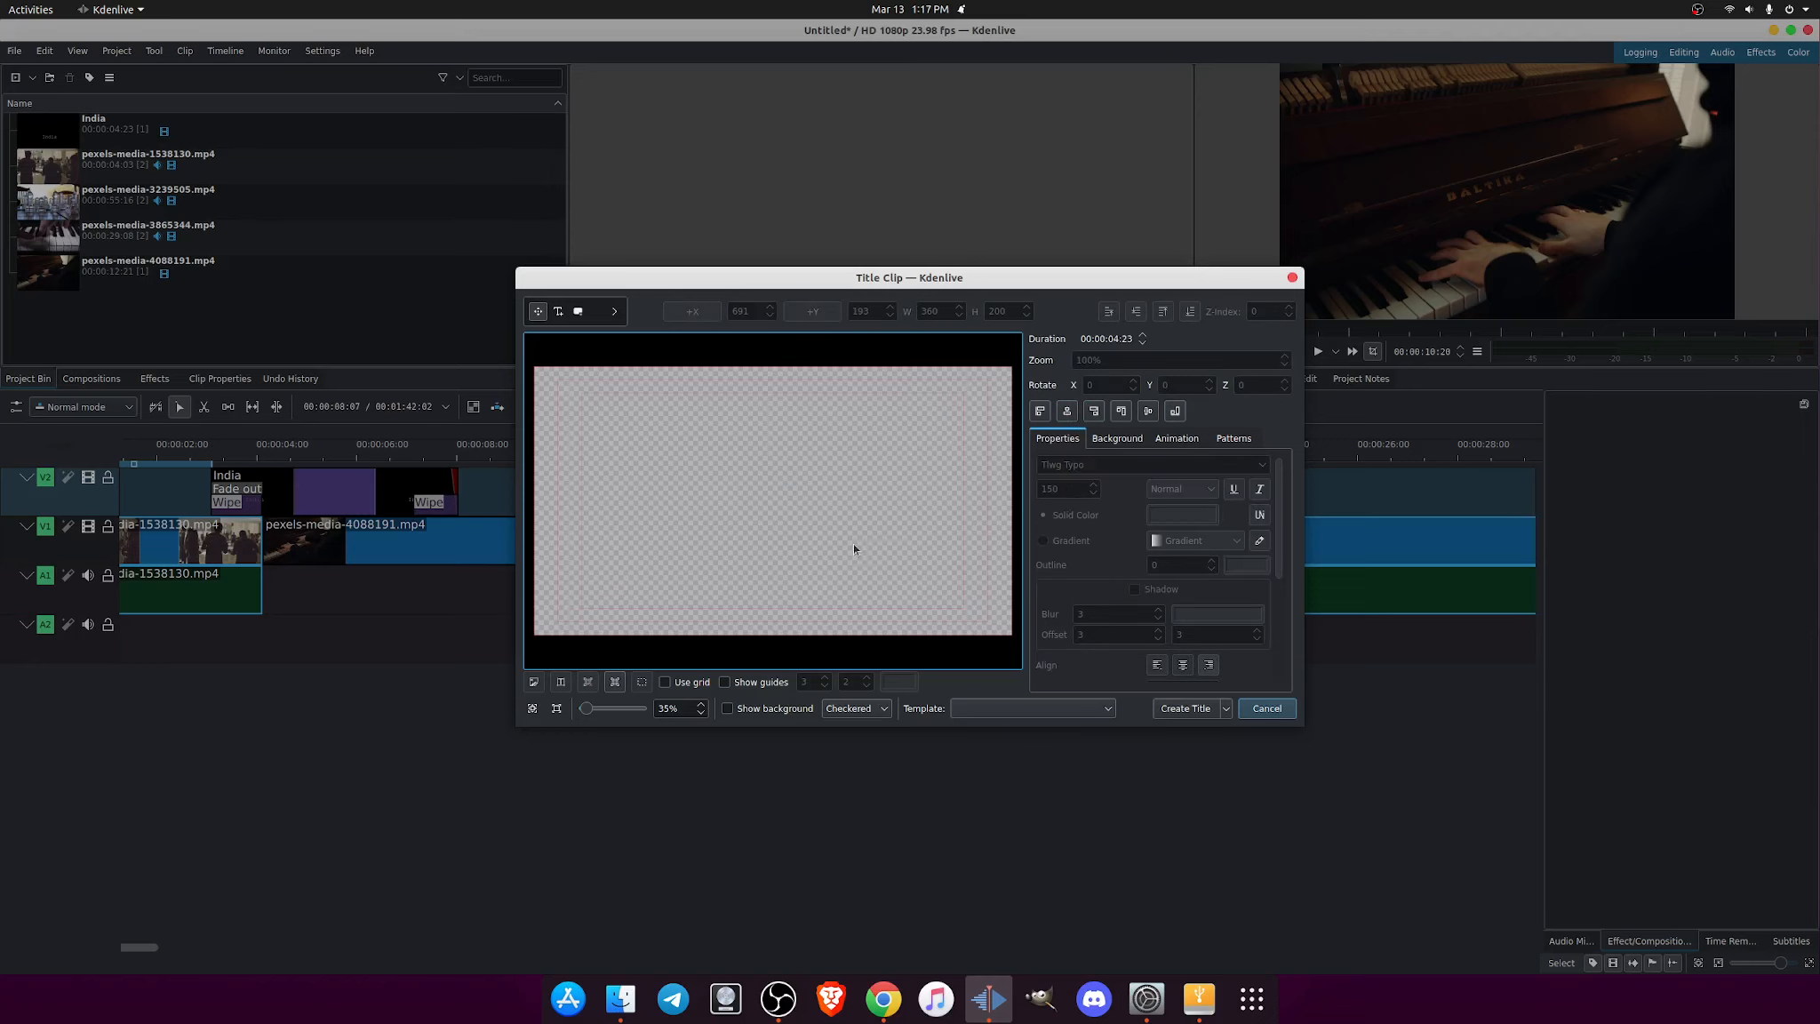
# Try the simple-scroll, simple and simple-with-date templates in the title clip
pyautogui.click(975, 710)
pyautogui.click(992, 745)
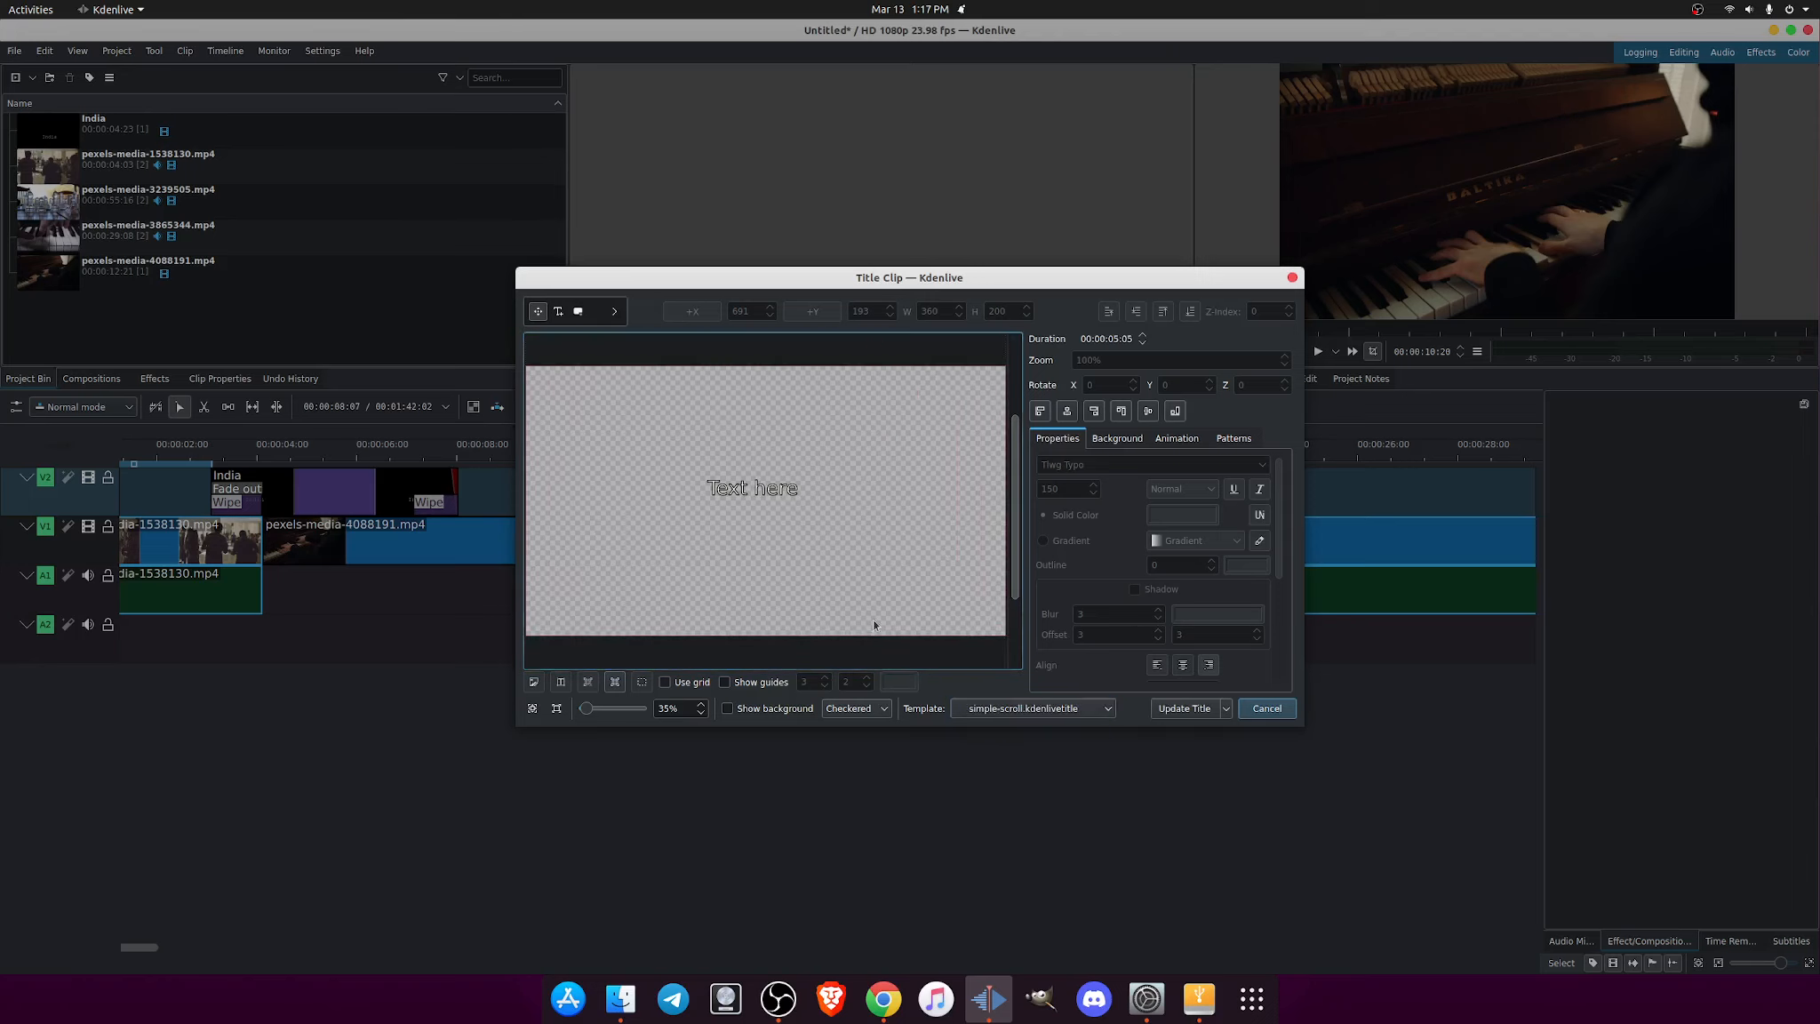
pyautogui.click(1013, 709)
pyautogui.click(1015, 767)
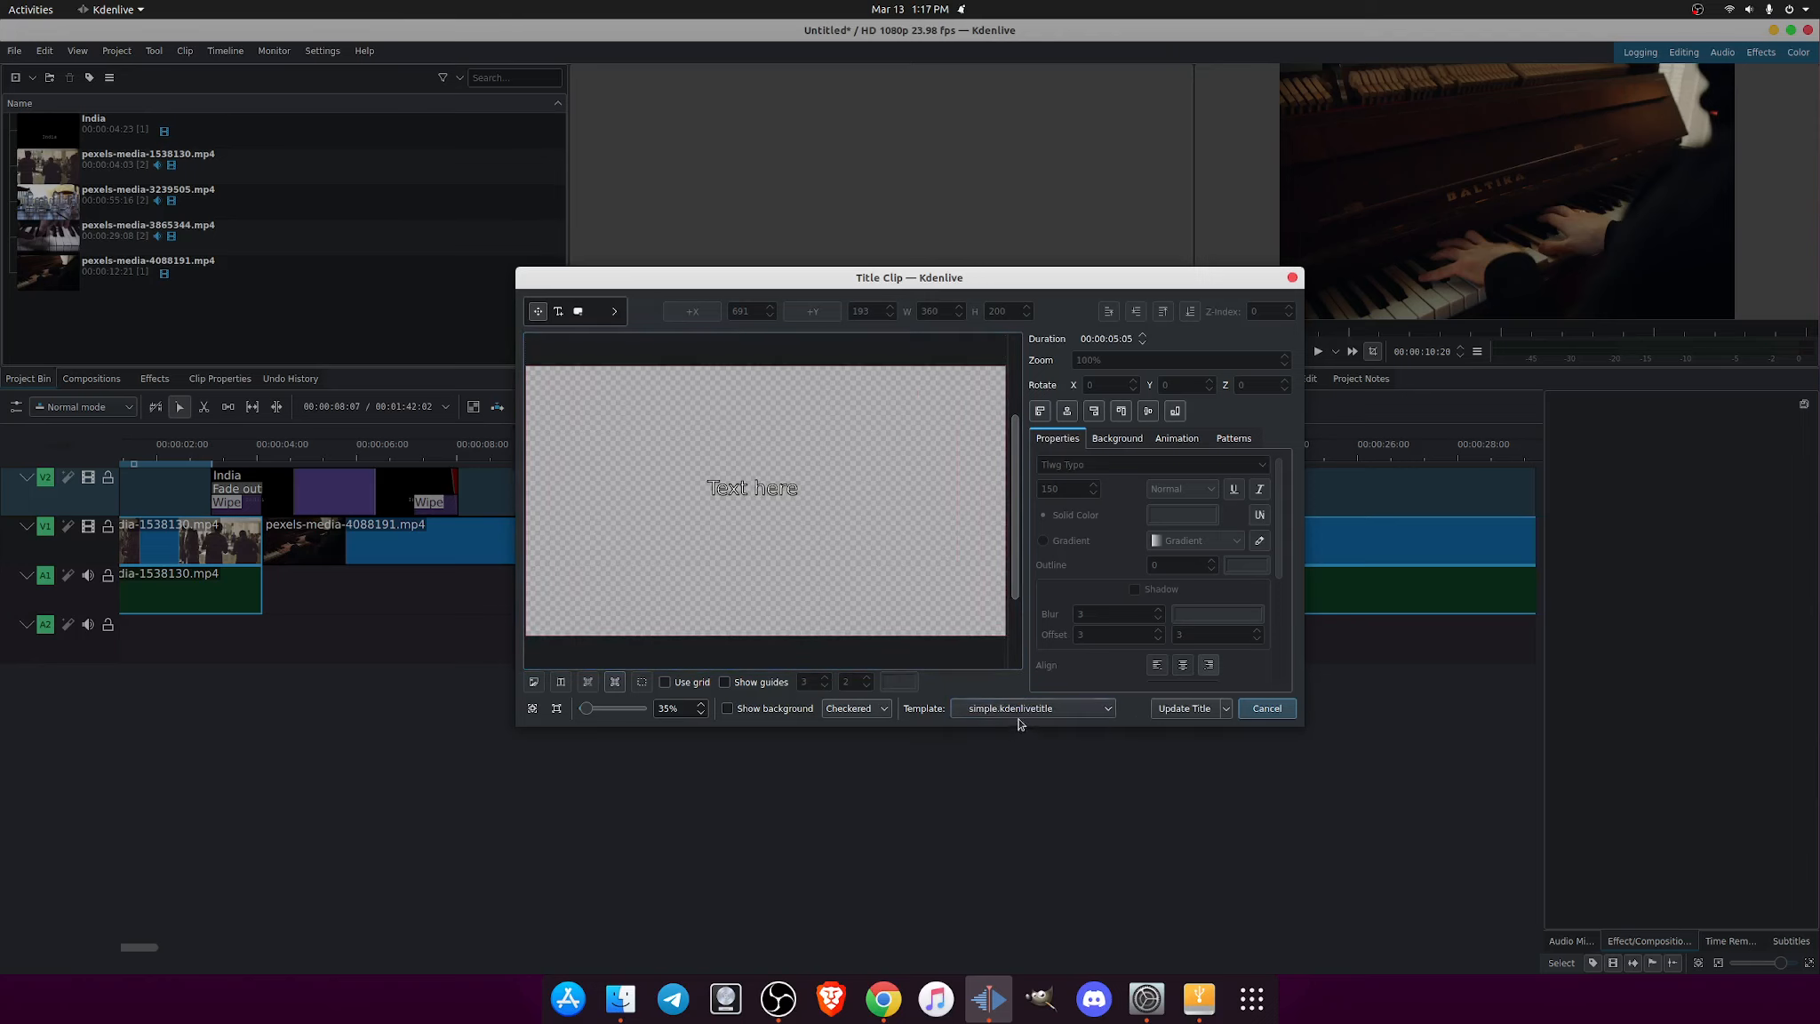
pyautogui.click(1018, 715)
pyautogui.click(1035, 750)
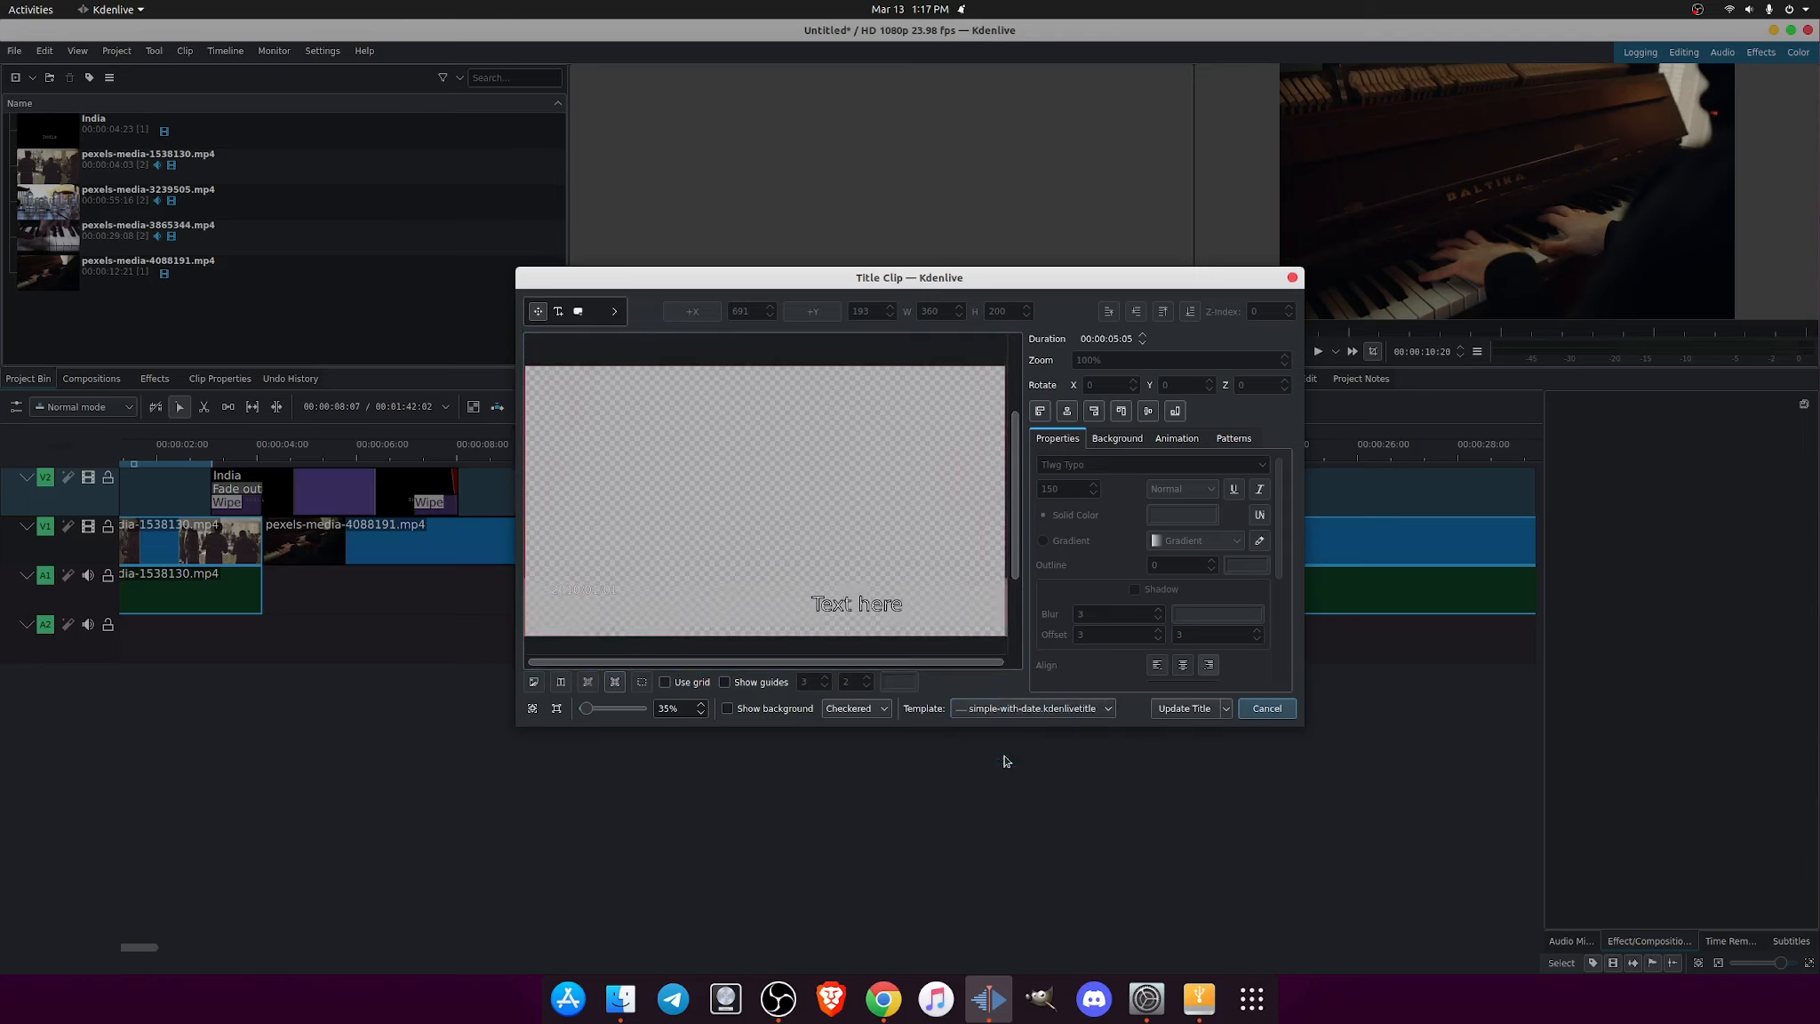
# Apply the simple-scroll.kdenlivetitle template to the title clip and add the title to the project
pyautogui.click(1049, 714)
pyautogui.click(1019, 743)
pyautogui.click(1019, 716)
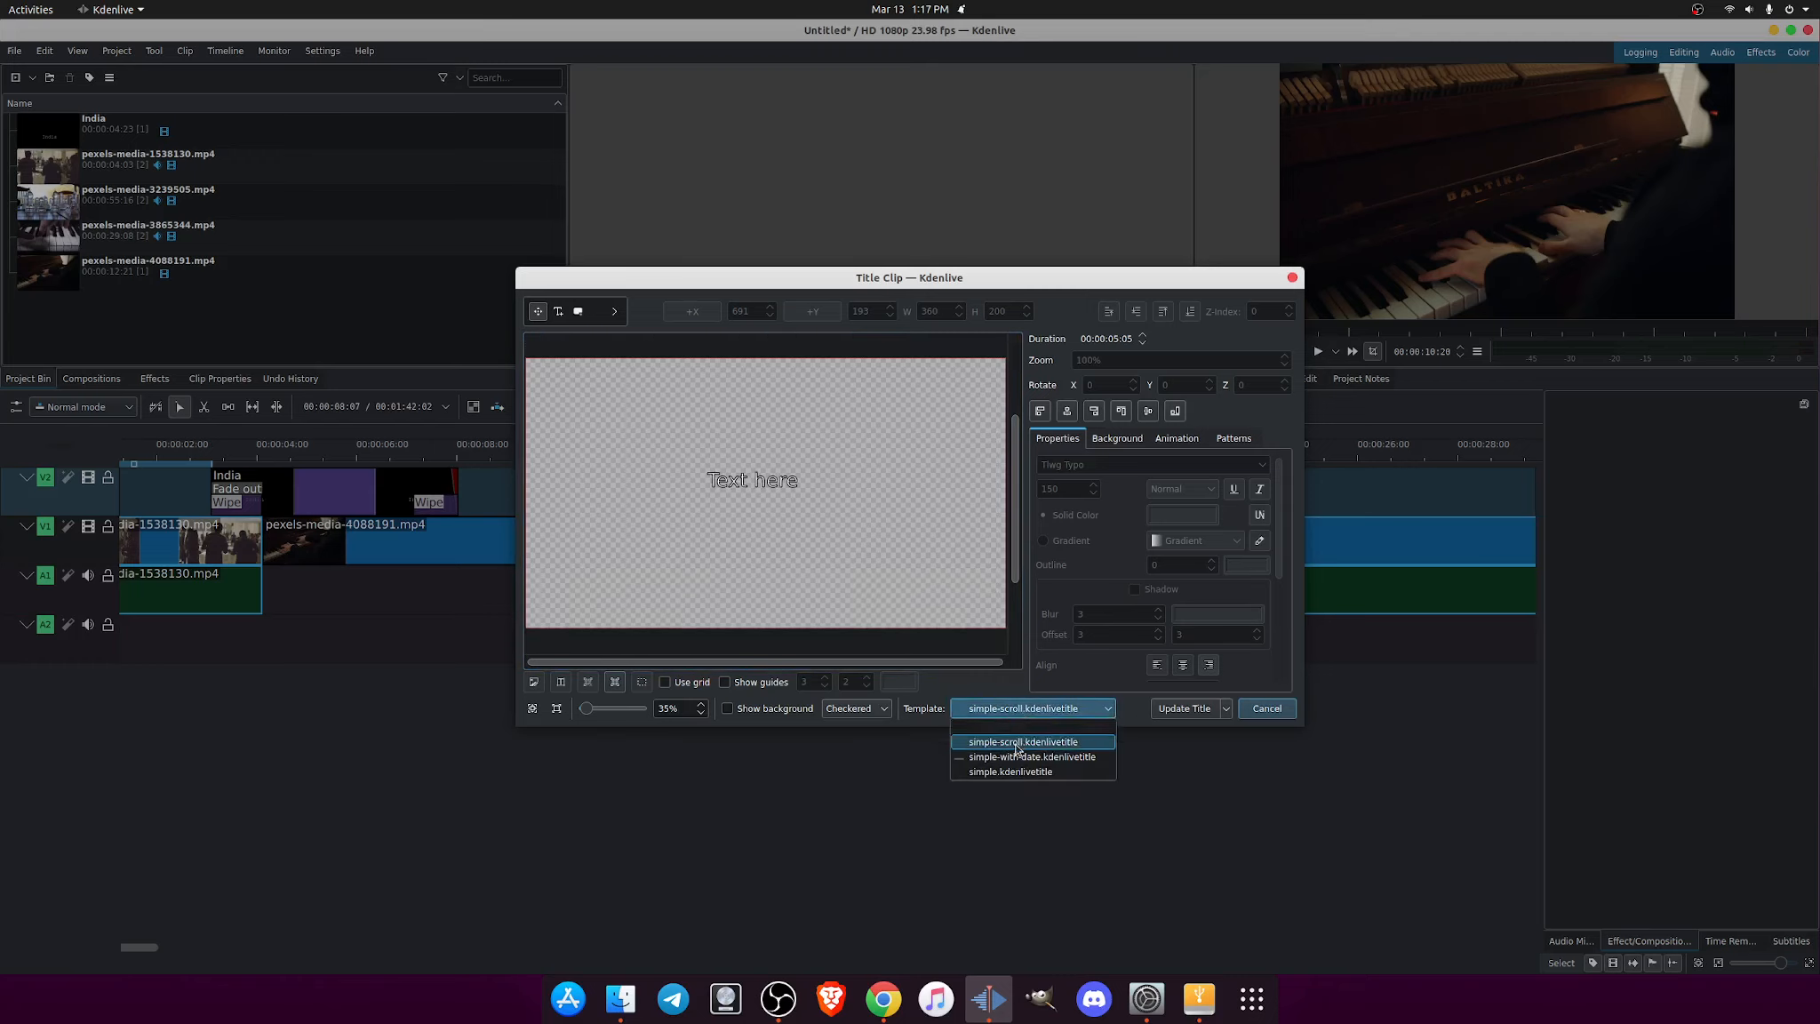
pyautogui.click(1018, 745)
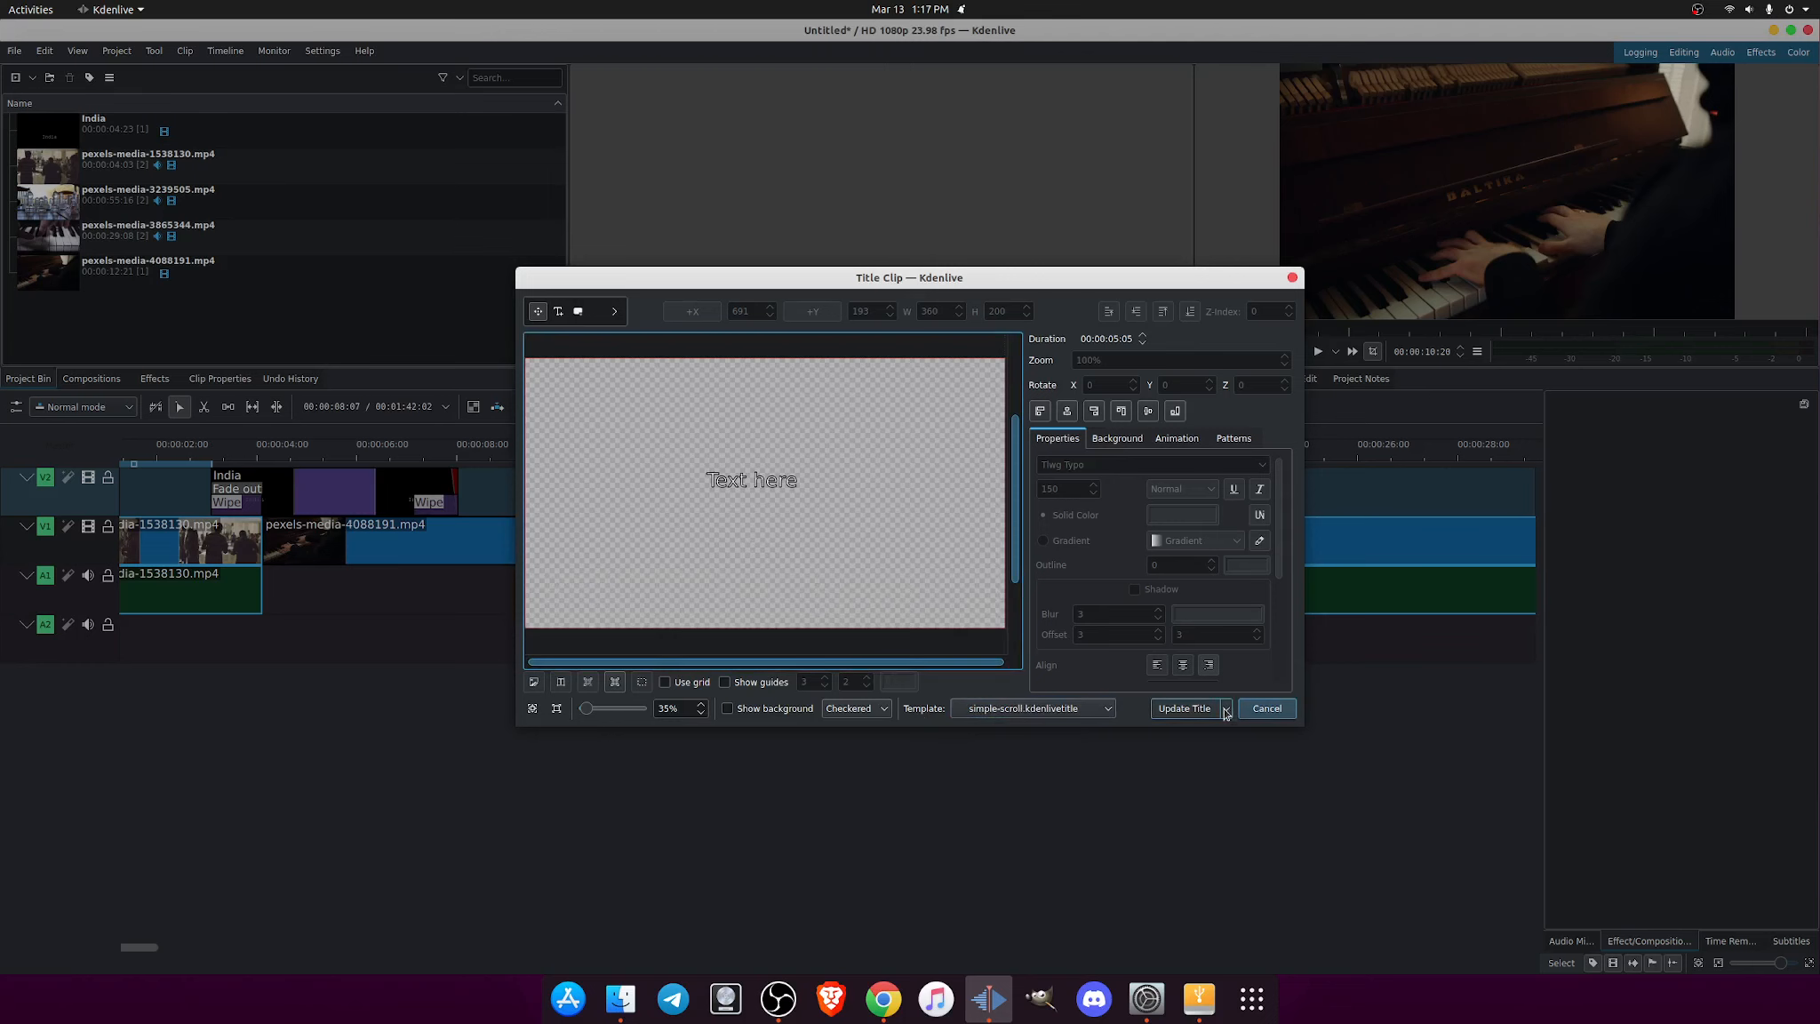
pyautogui.click(1185, 708)
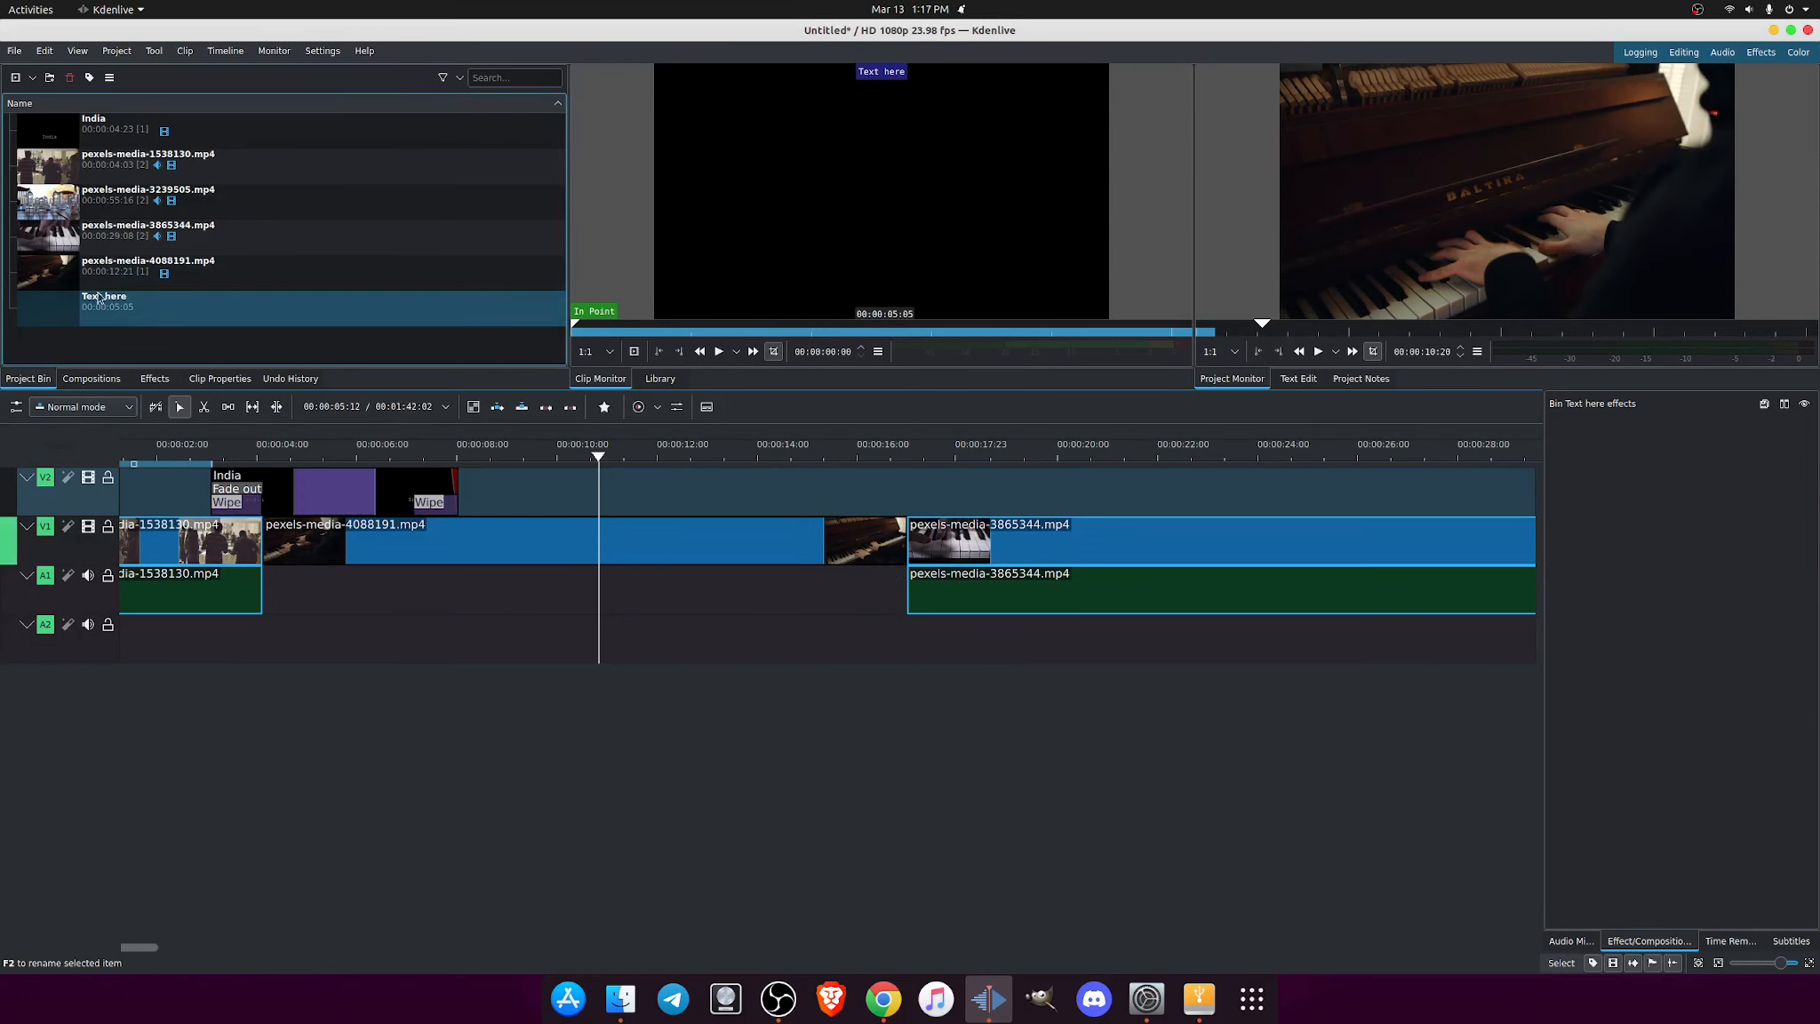
# Place the Text here title on track V2 at about 11:03 above pexels-media-4088191.mp4 and check its frames up to about 12:04
pyautogui.moveTo(100, 300); pyautogui.dragTo(736, 487)
pyautogui.click(644, 455)
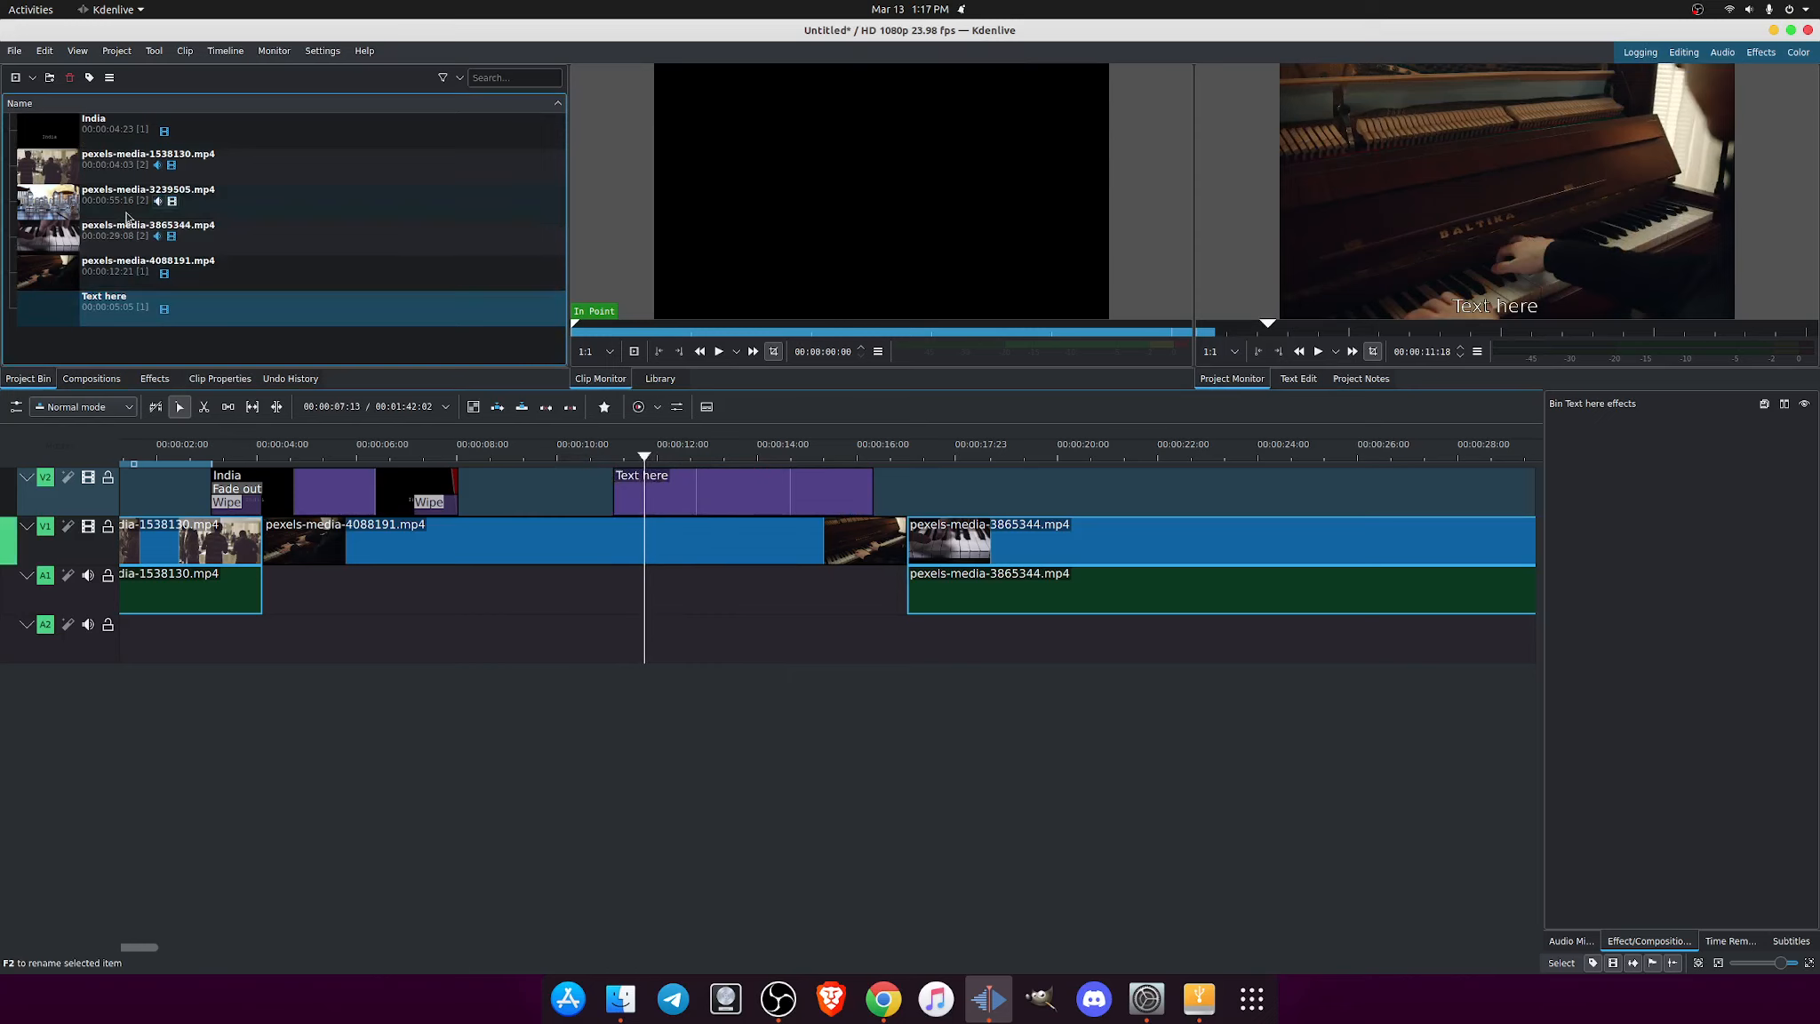
pyautogui.hotkey('shift', 'Left')
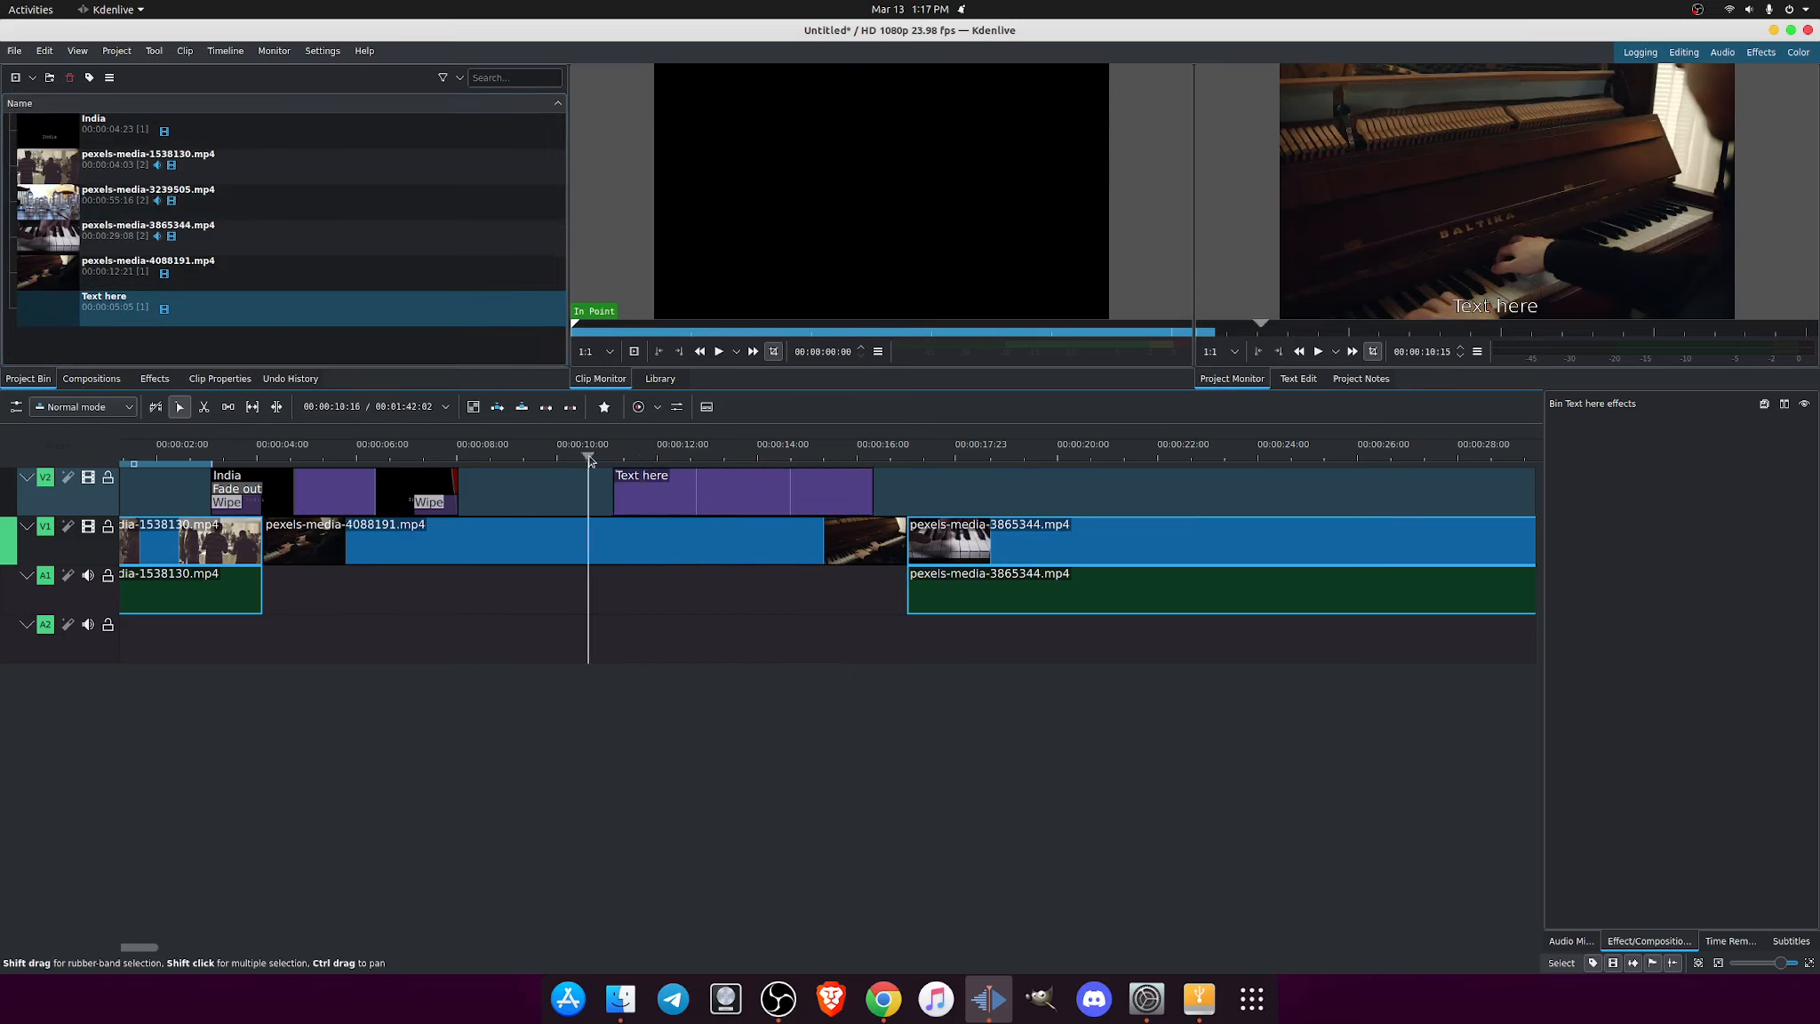
pyautogui.click(669, 484)
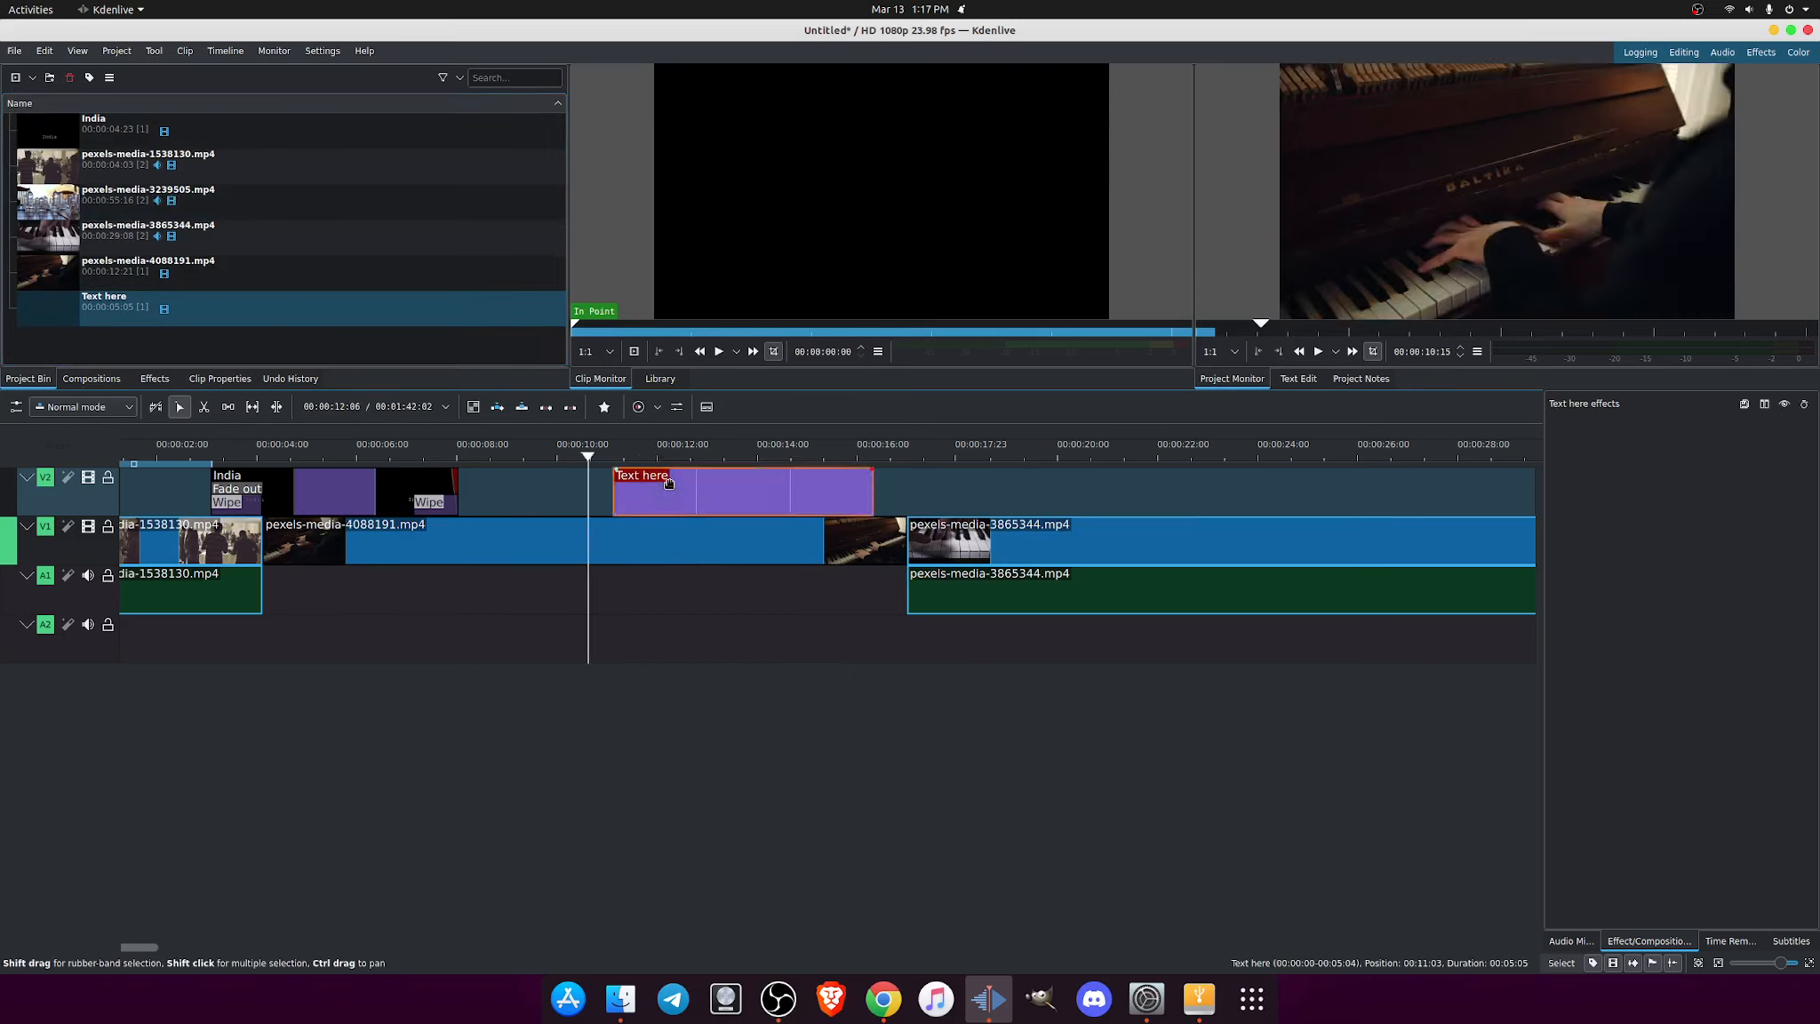
pyautogui.click(666, 460)
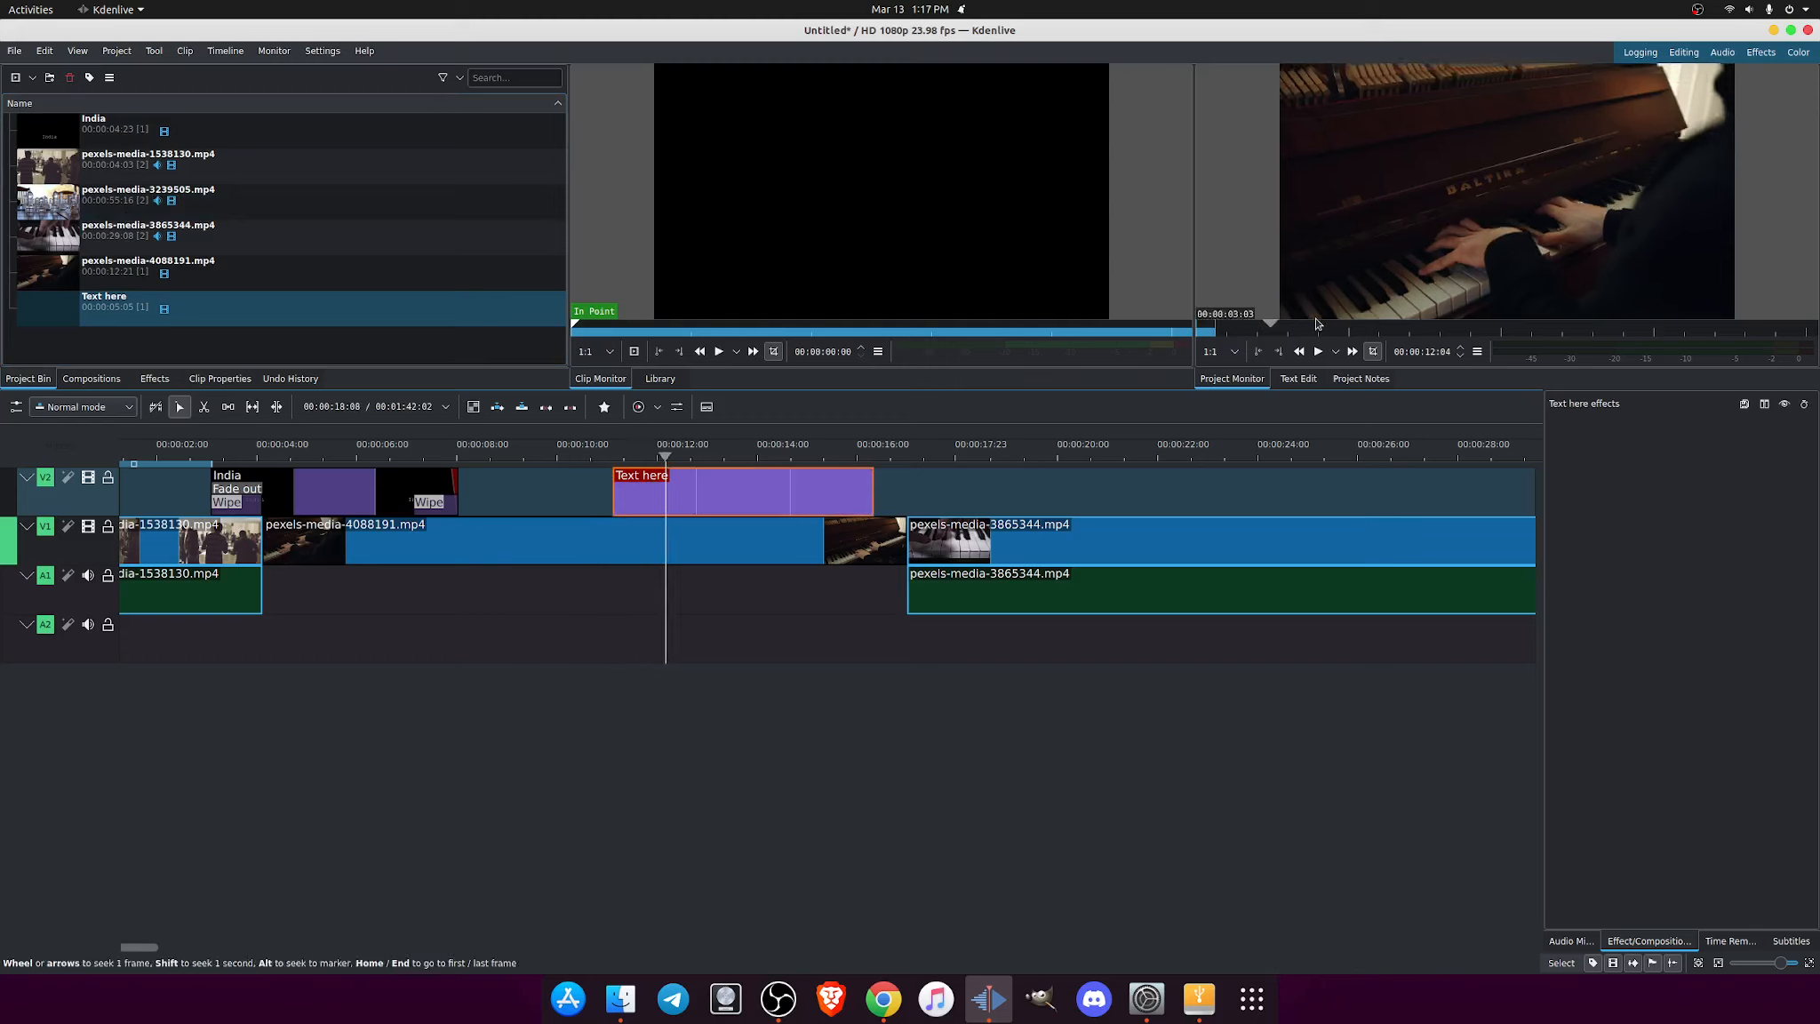